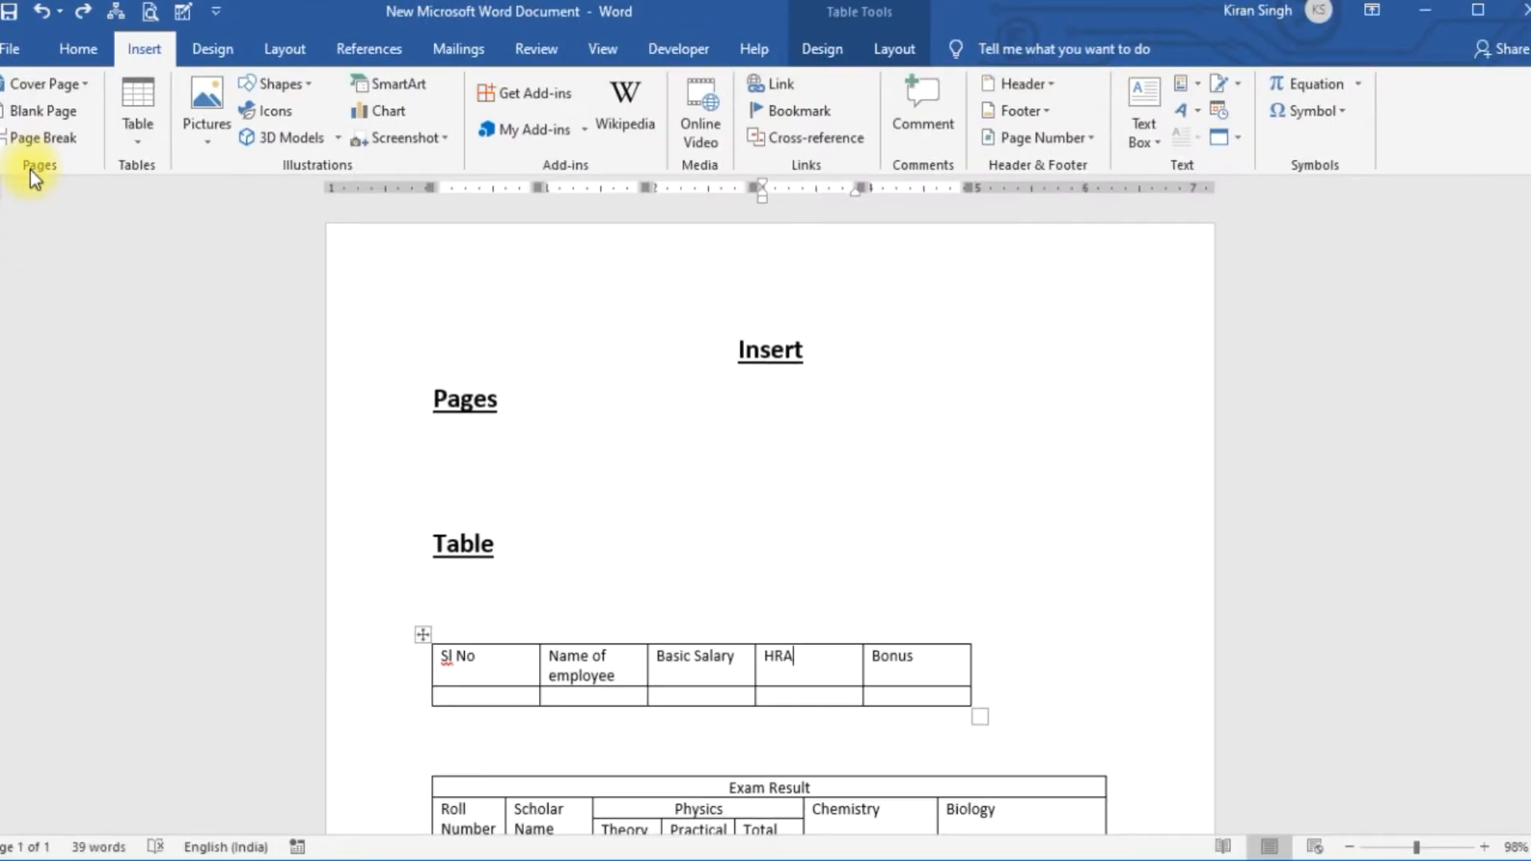
# Step: Add two blank lines directly below the Pages heading
pyautogui.click(511, 407)
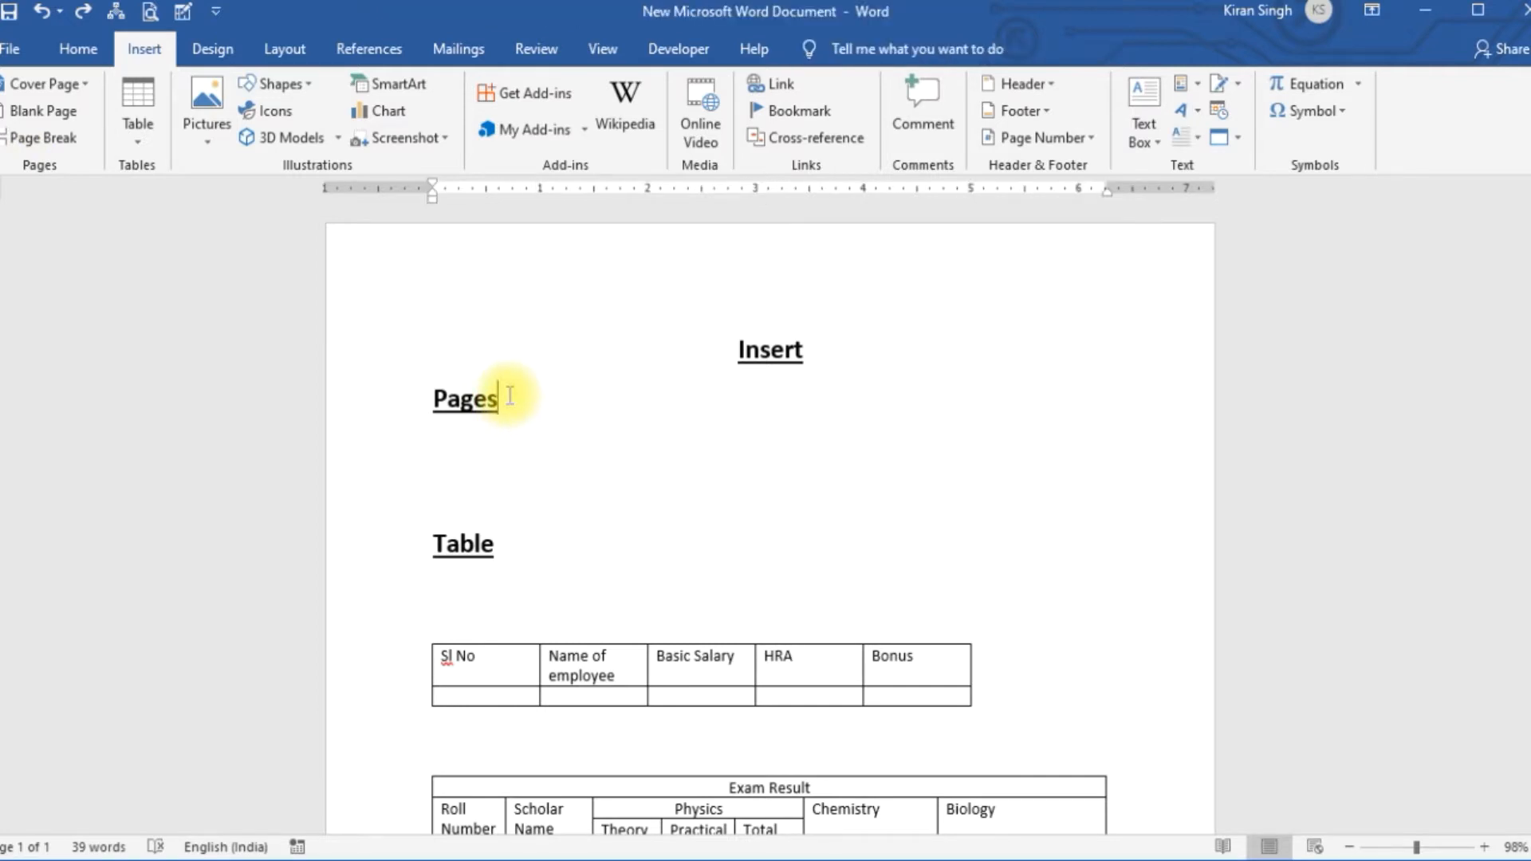
pyautogui.press('Return')
pyautogui.press('Return')
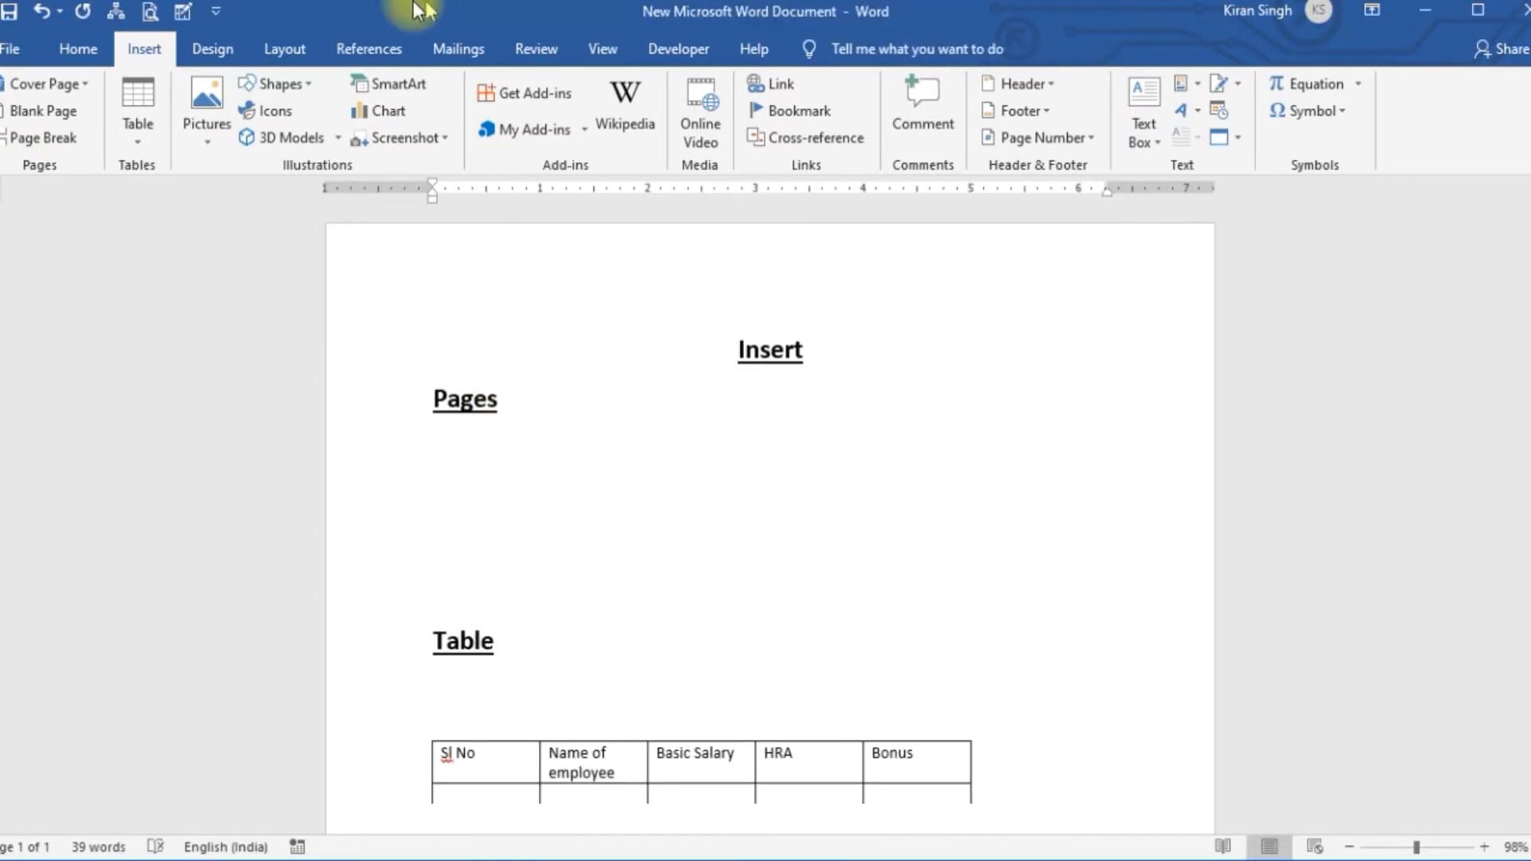
# Step: Insert the built-in Ion (Light) cover page into the document
pyautogui.click(79, 81)
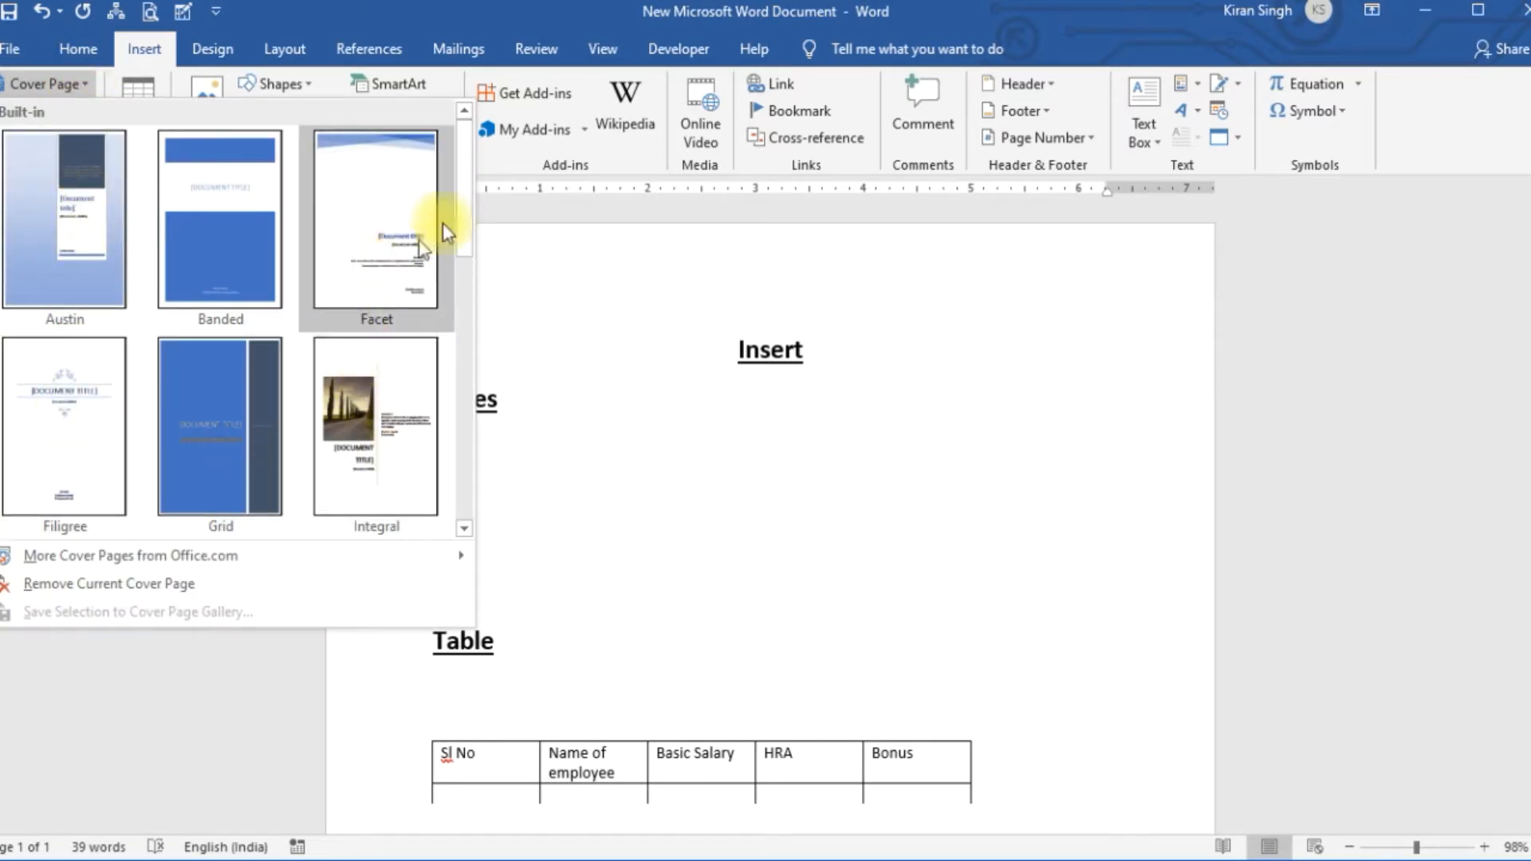
pyautogui.moveTo(469, 160); pyautogui.dragTo(469, 275)
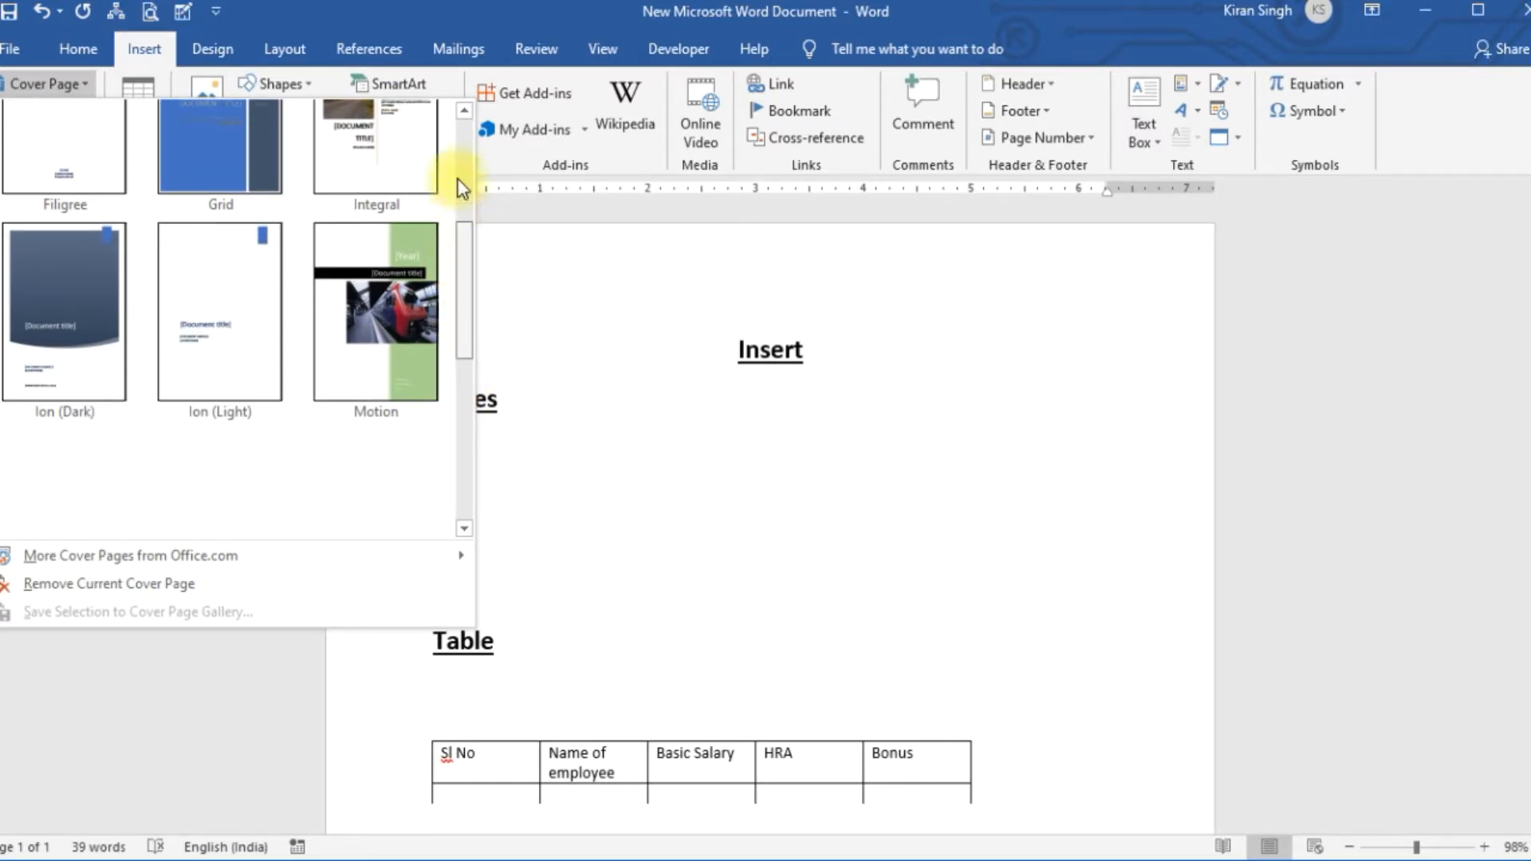
pyautogui.click(466, 150)
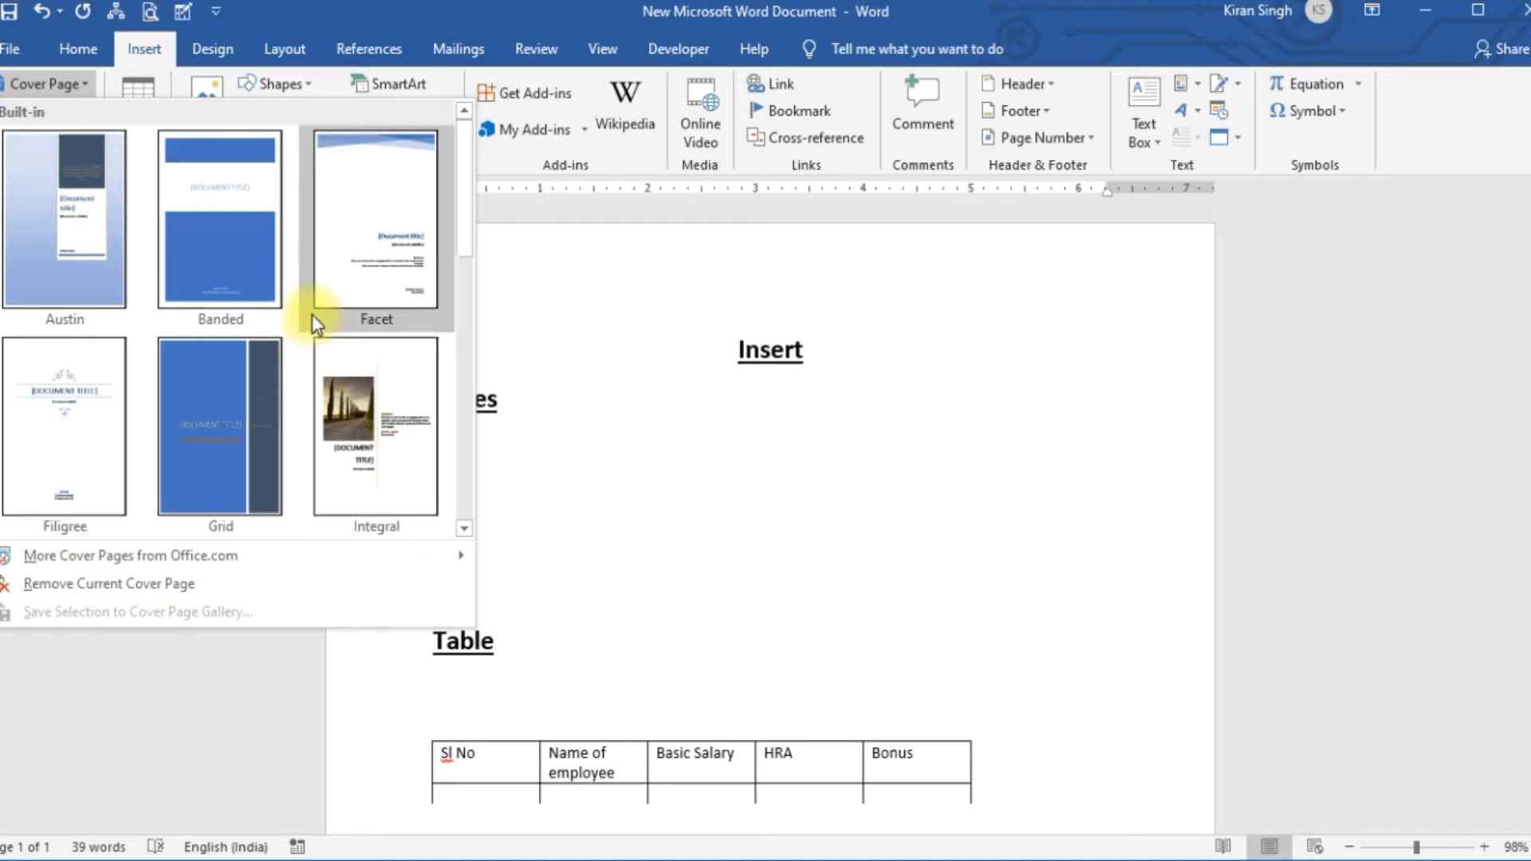
pyautogui.moveTo(471, 215); pyautogui.dragTo(463, 267)
pyautogui.click(209, 393)
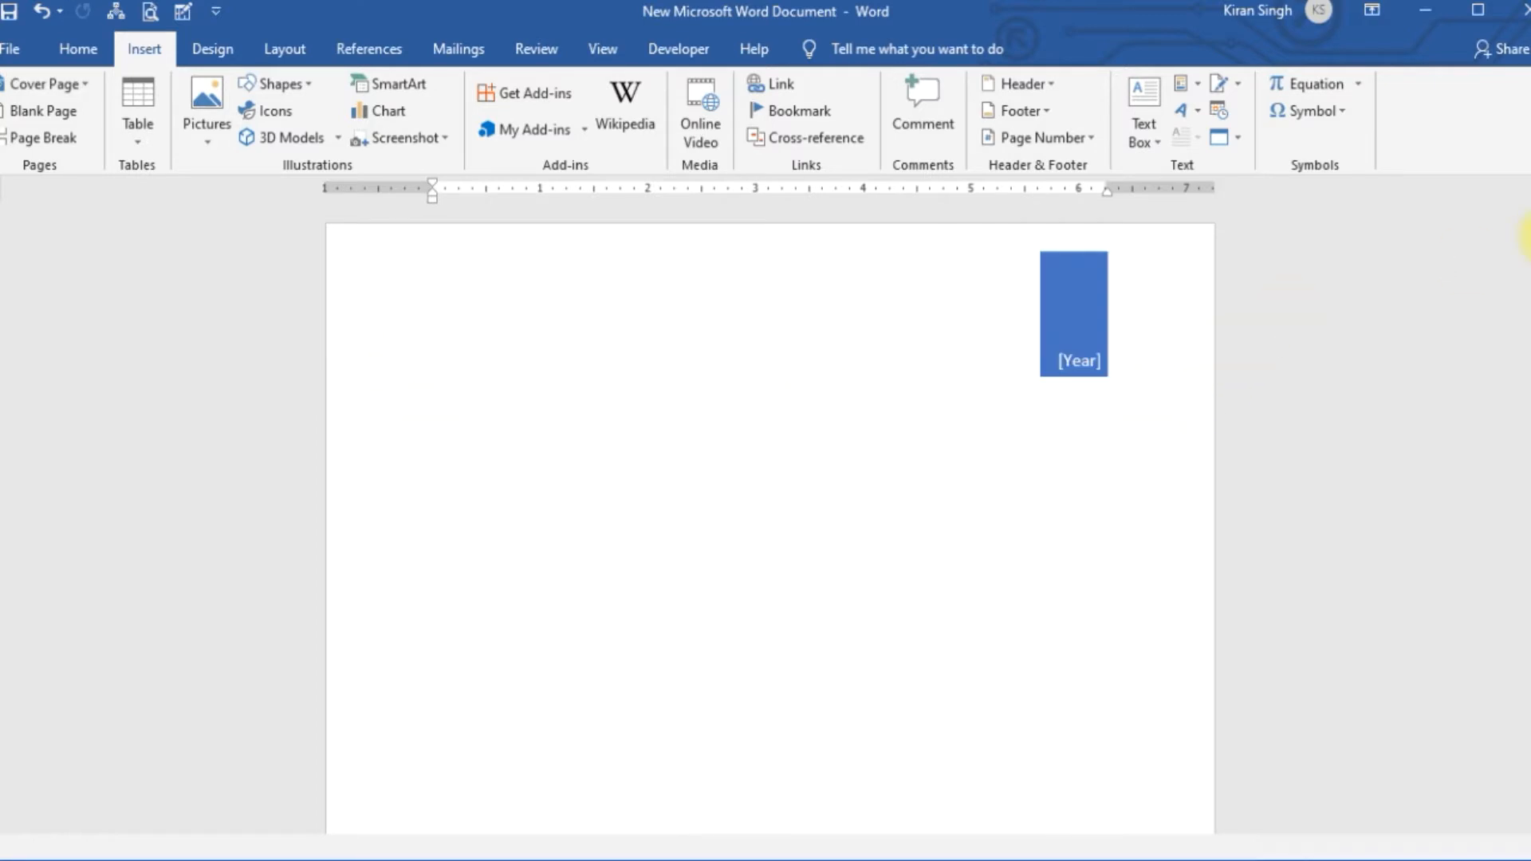
# Step: Fill in the cover page's year field with 2020
pyautogui.moveTo(1530, 226)
pyautogui.mouseDown()
pyautogui.moveTo(1527, 547)
pyautogui.moveTo(1526, 211)
pyautogui.mouseUp()
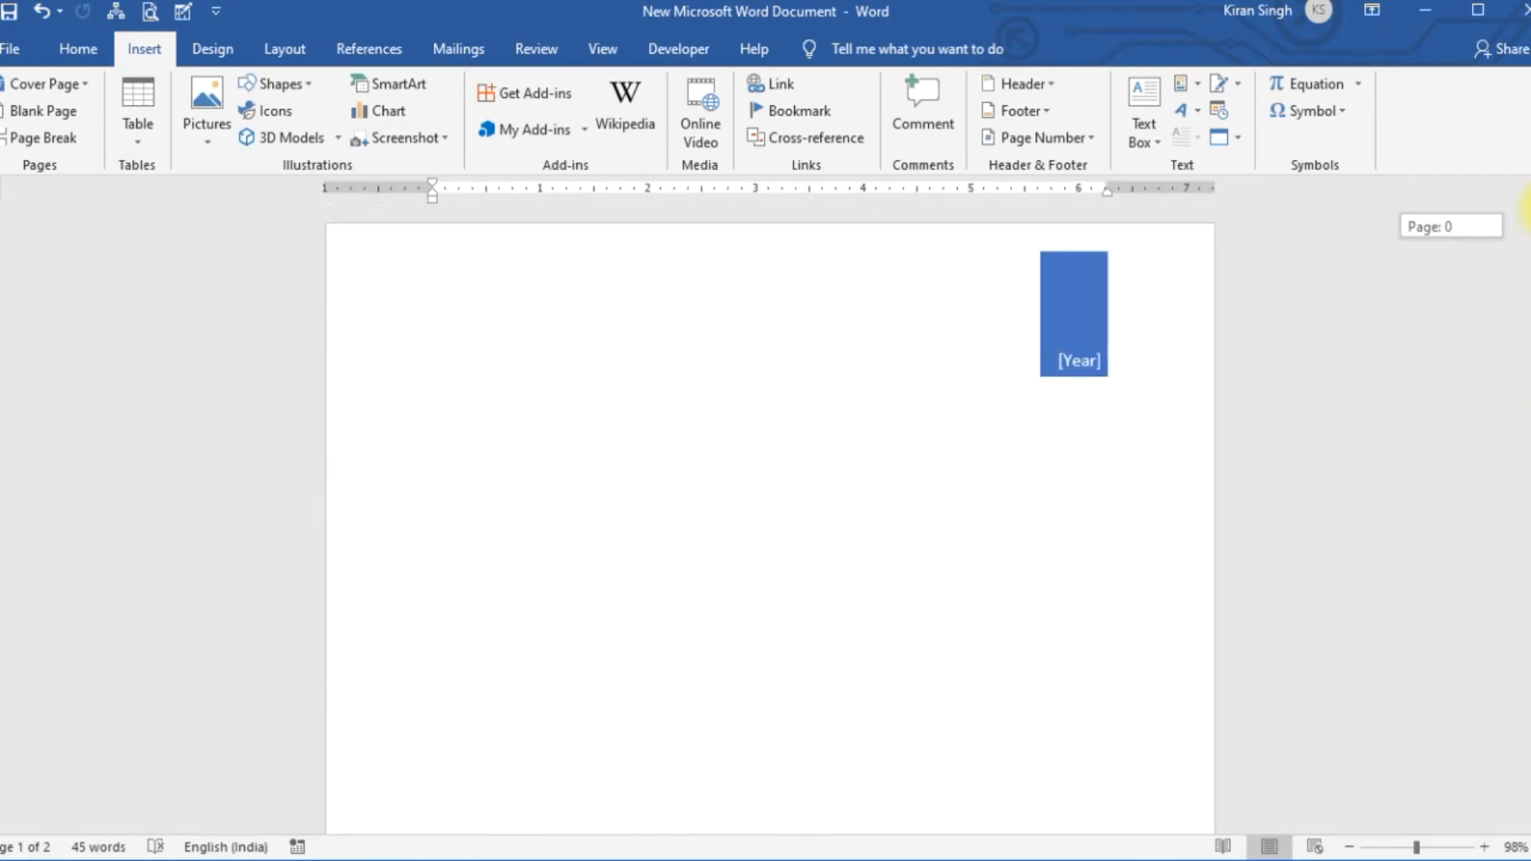
pyautogui.click(1087, 356)
pyautogui.write('2020')
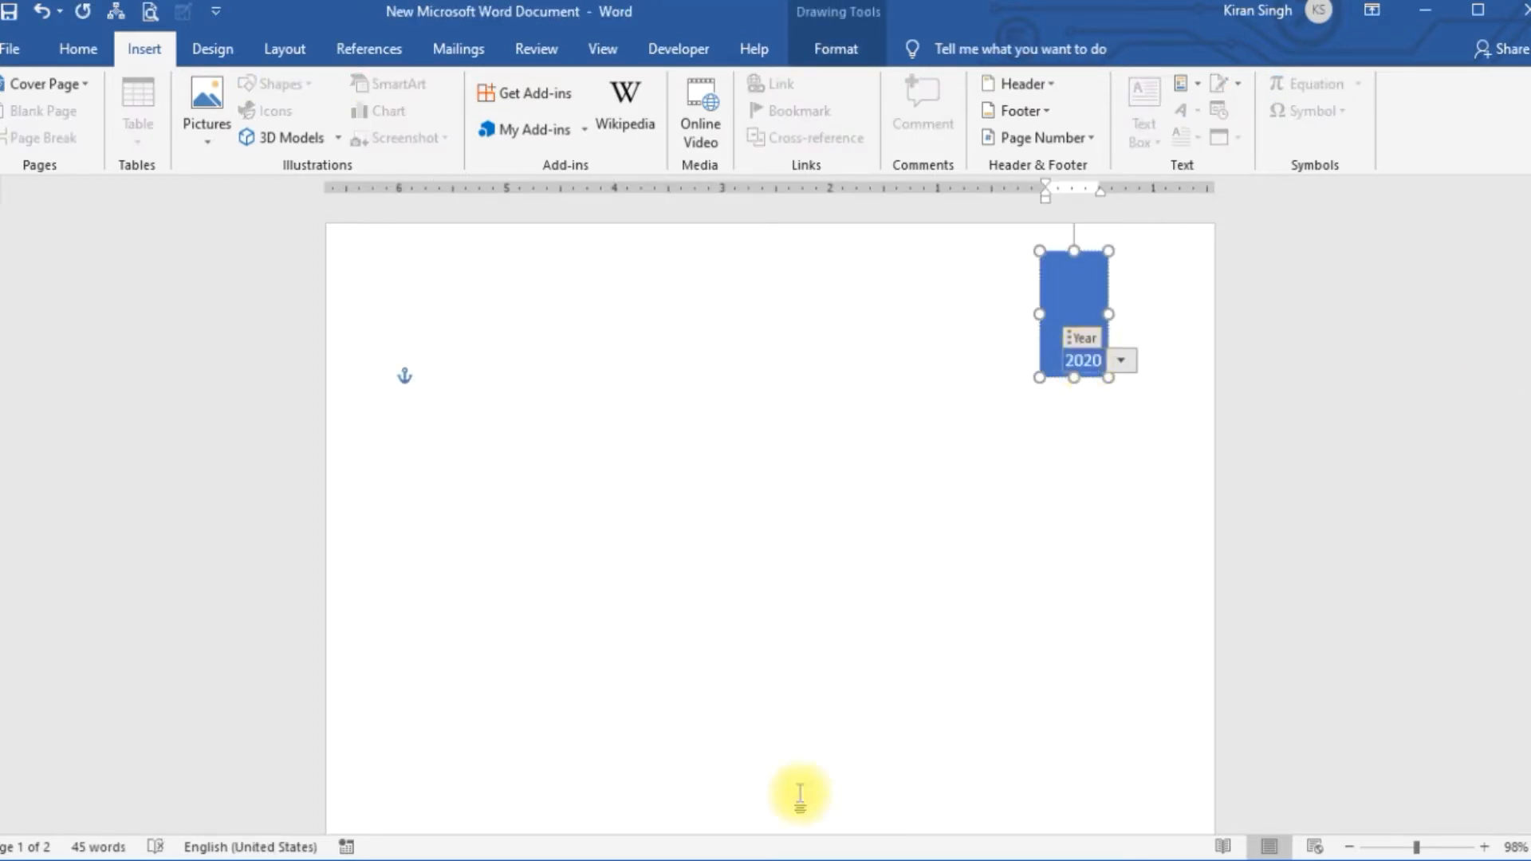
# Step: Enter "My Report" as the cover page's document title and "MS WORD" as its subtitle
pyautogui.moveTo(1522, 239); pyautogui.dragTo(1523, 253)
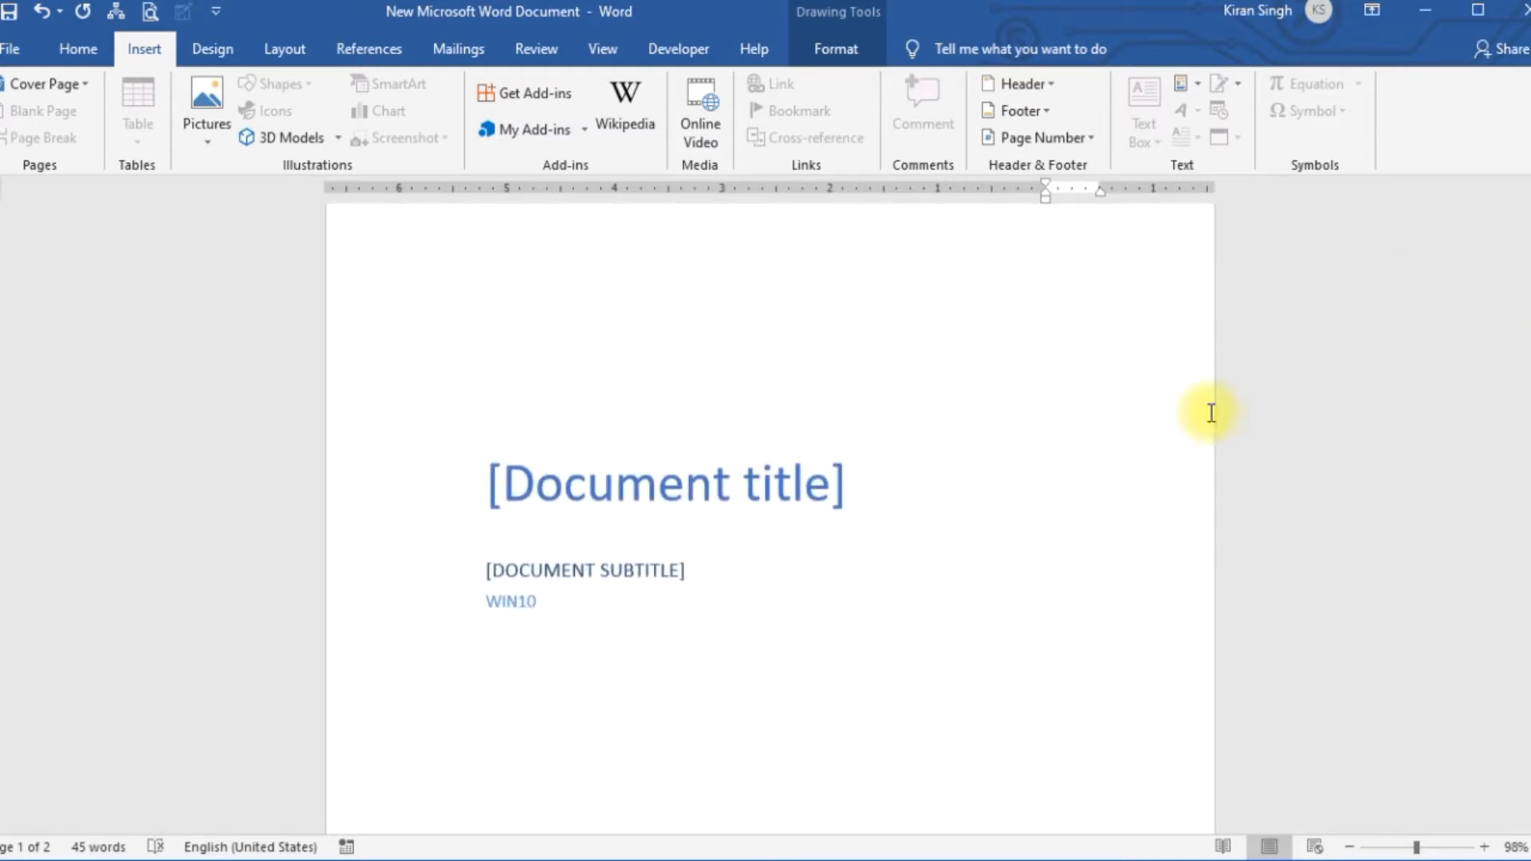
pyautogui.click(746, 485)
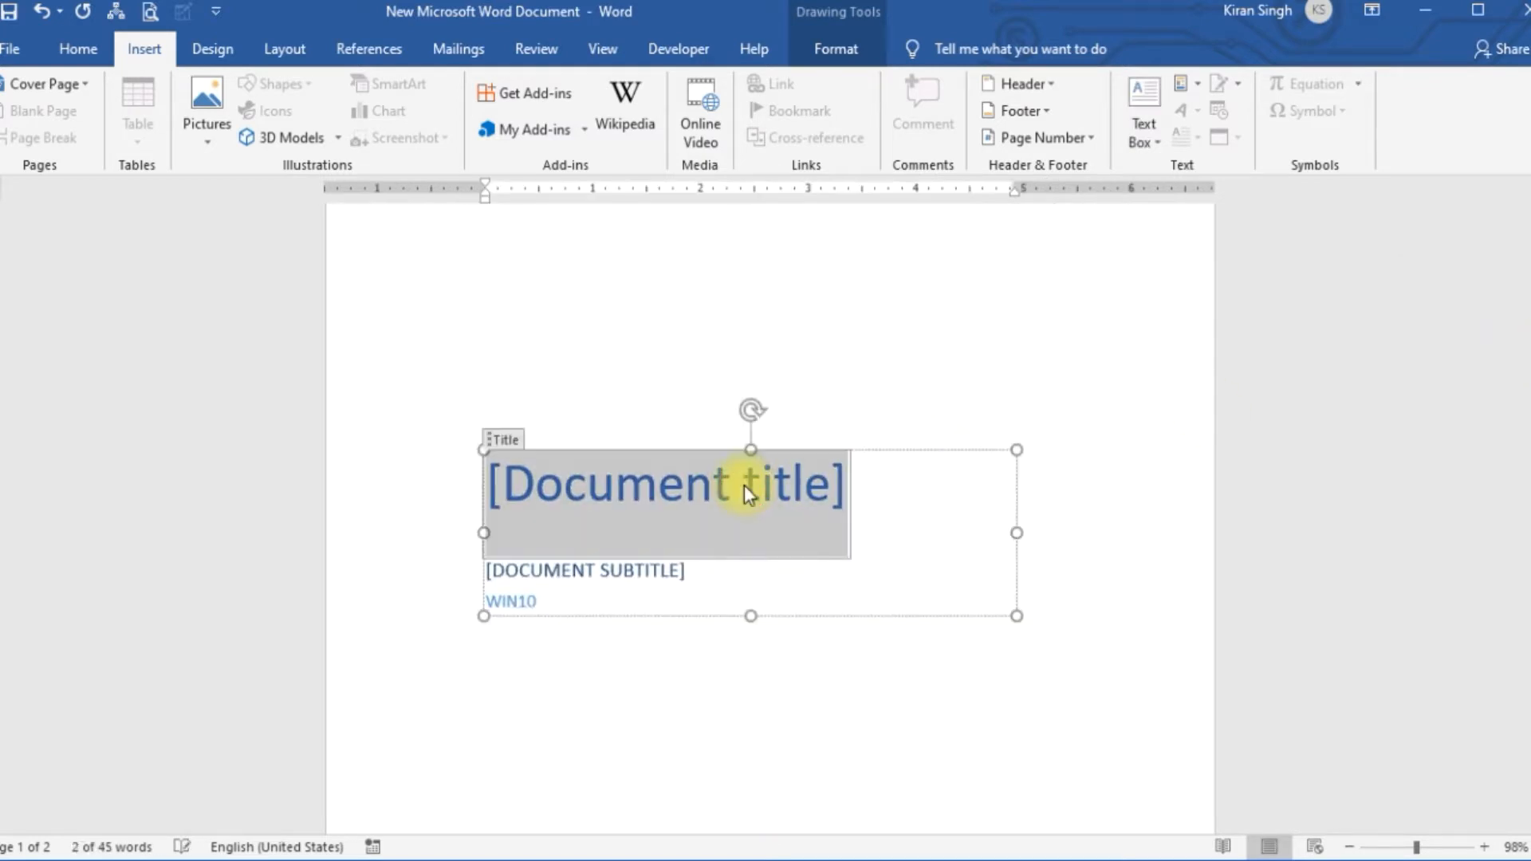
pyautogui.write('My ')
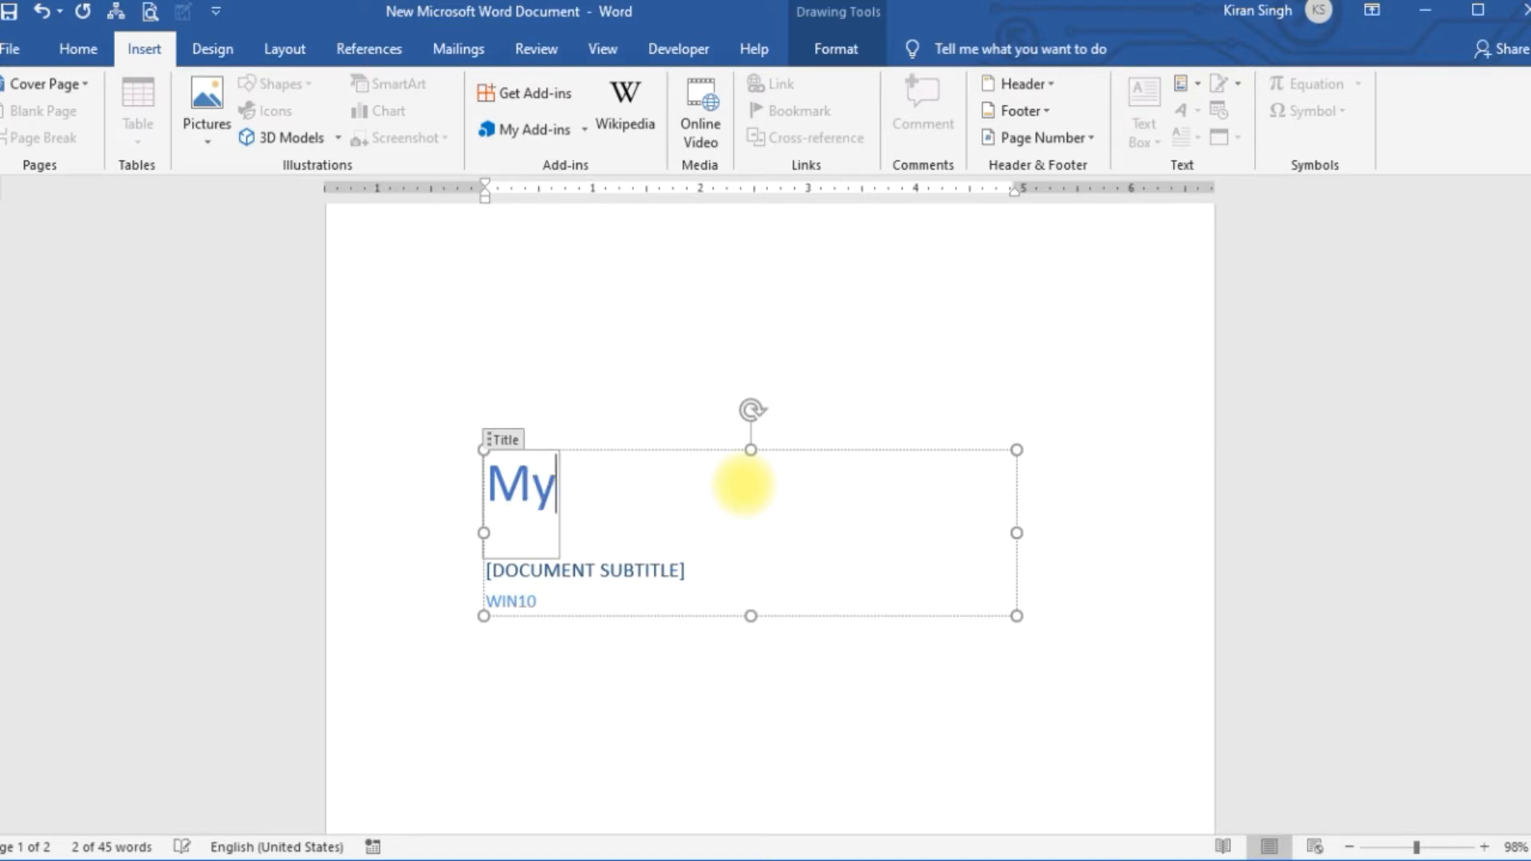
pyautogui.write('Report')
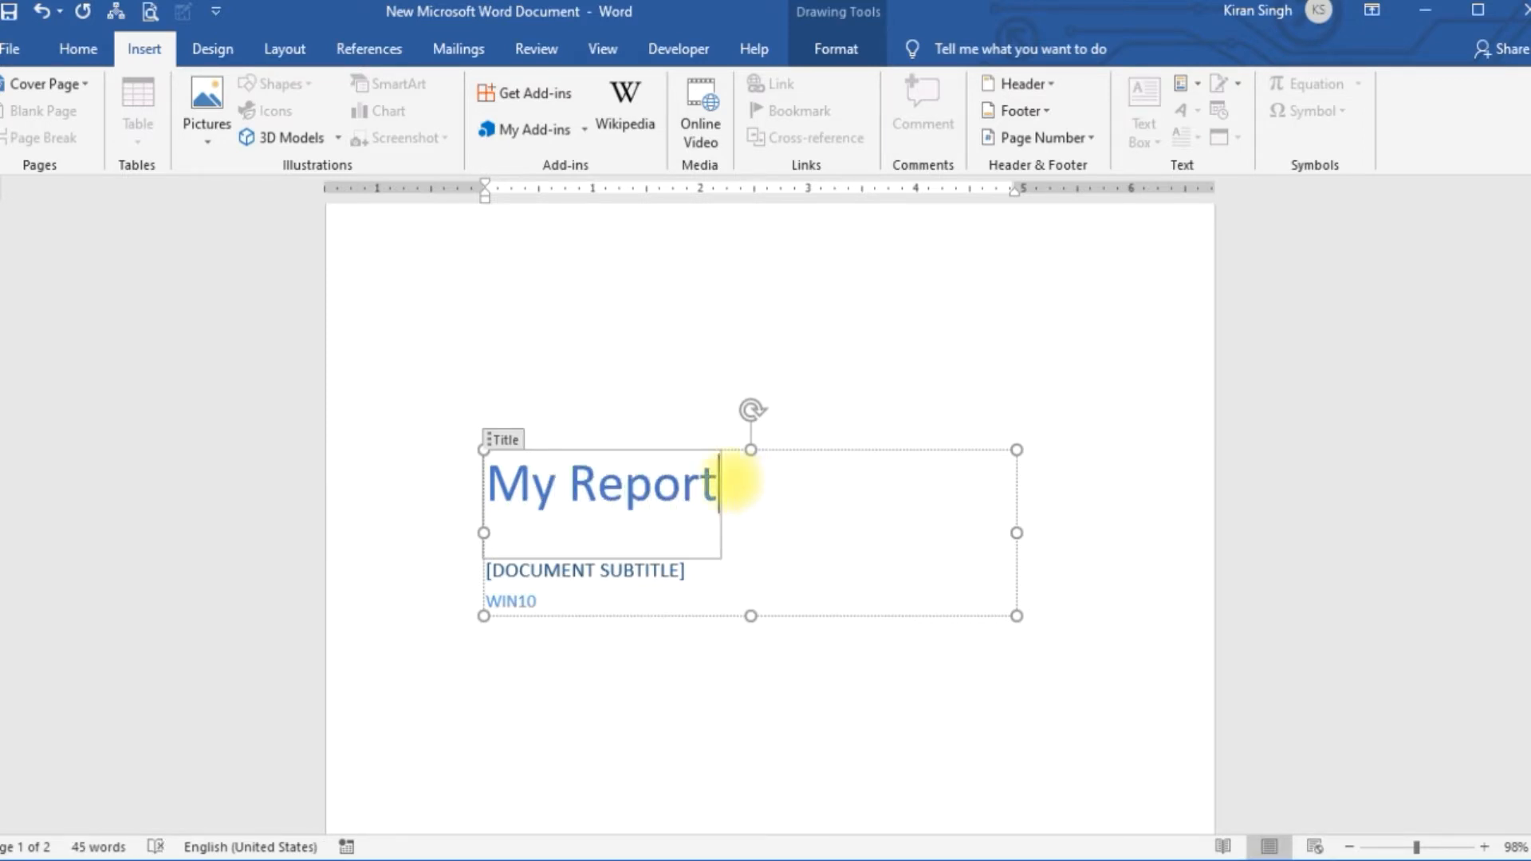
pyautogui.click(644, 571)
pyautogui.write('MS WO')
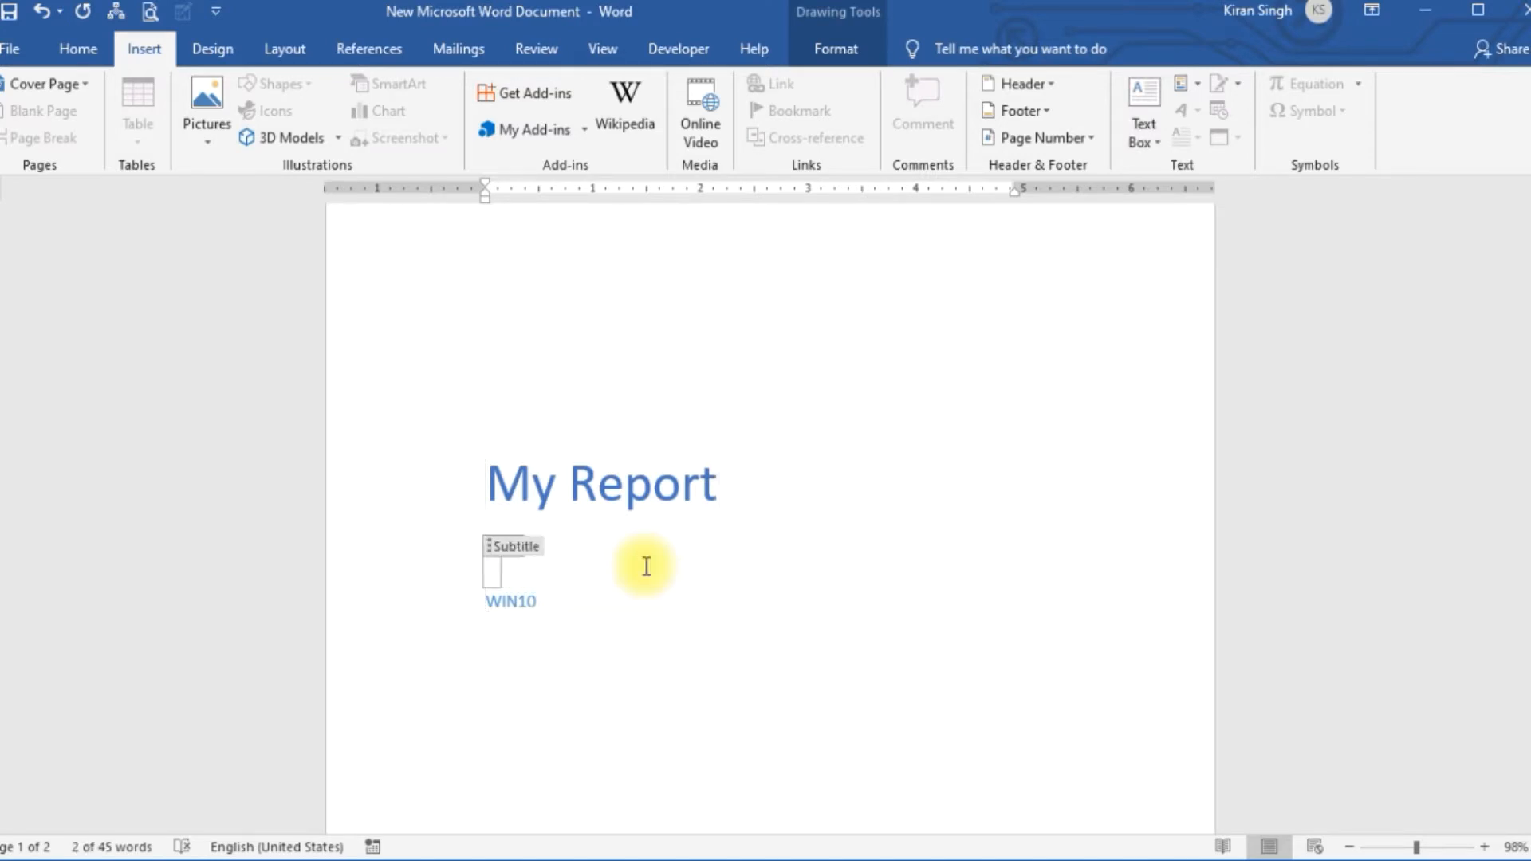
pyautogui.write('RD')
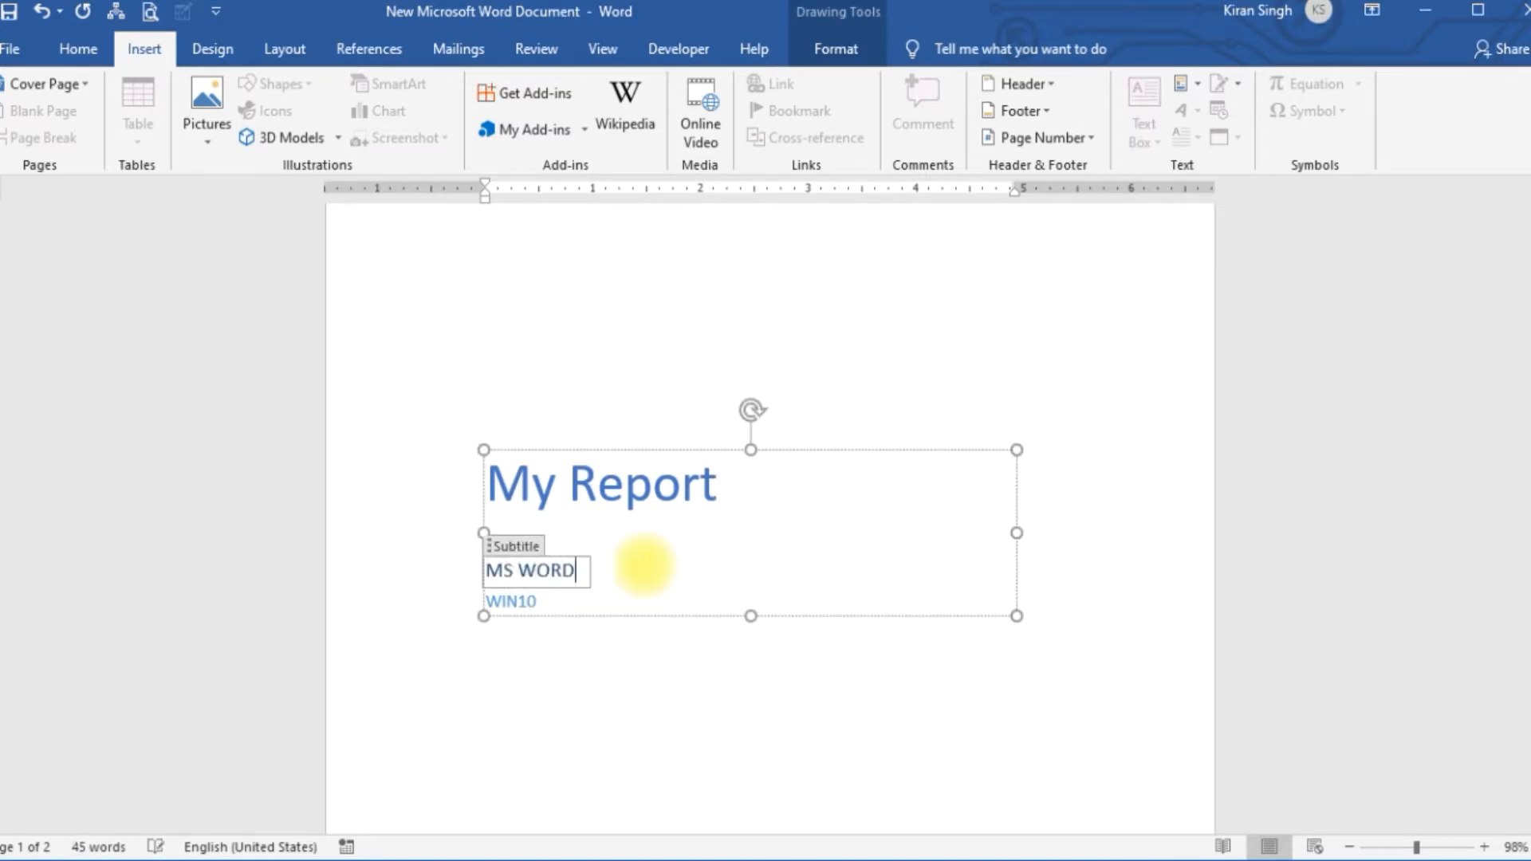
pyautogui.click(715, 688)
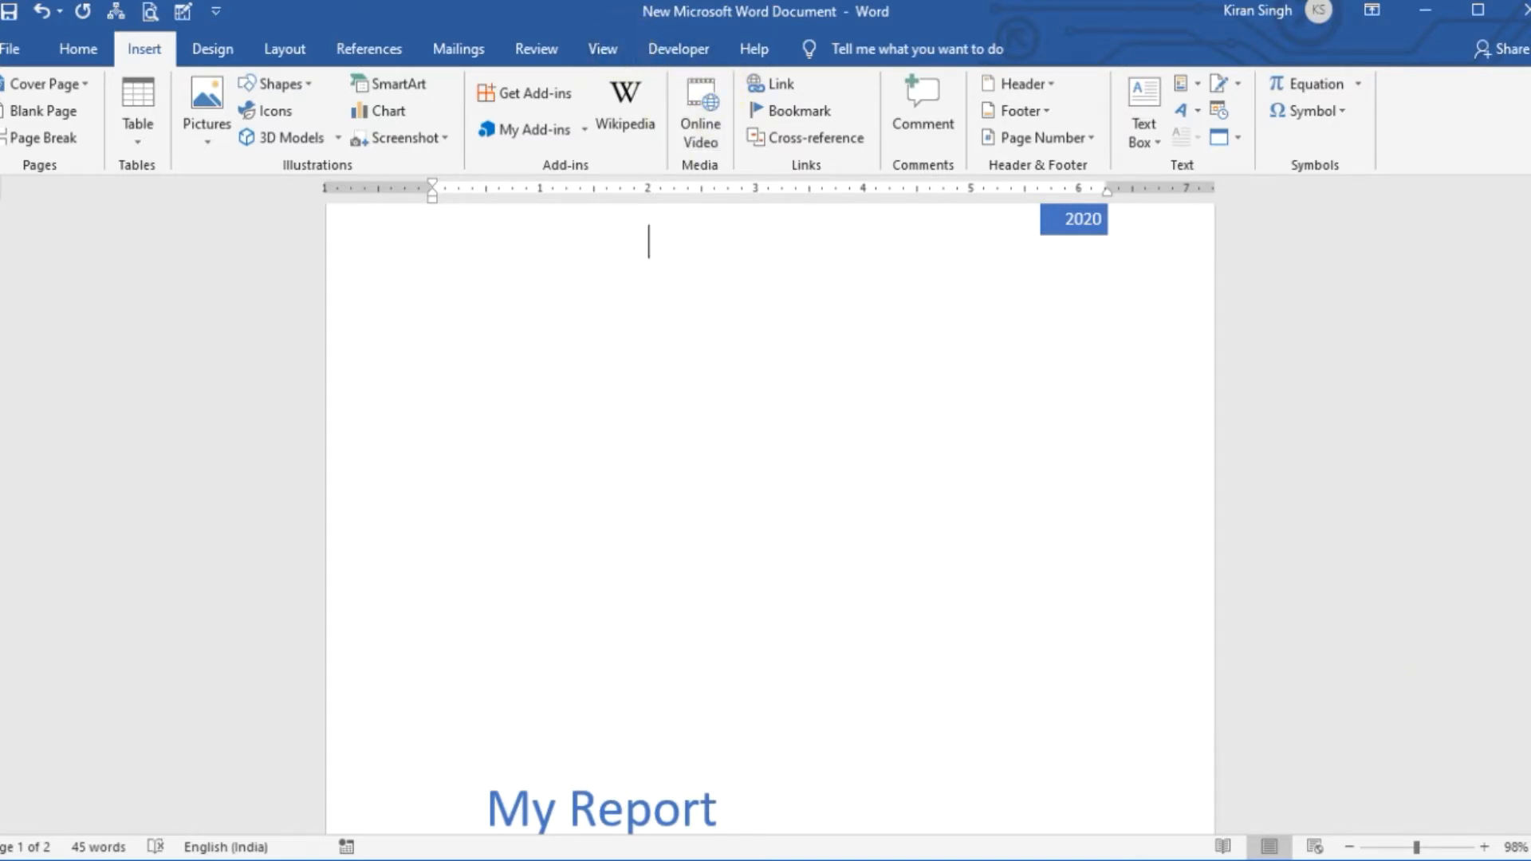
# Step: Display multiple pages so the cover page and the content page appear side by side
pyautogui.click(599, 51)
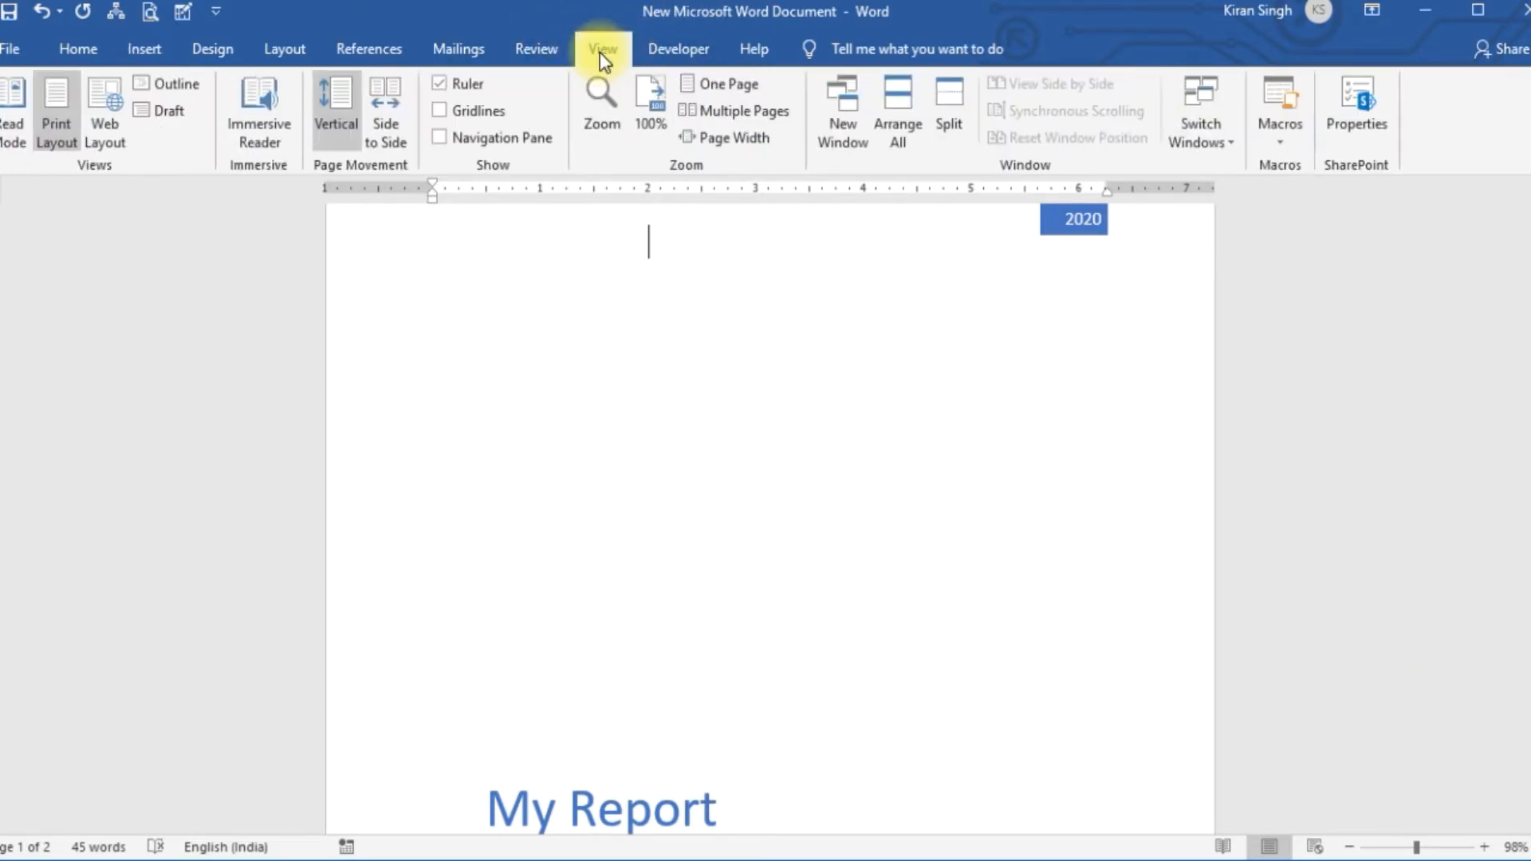
pyautogui.click(655, 112)
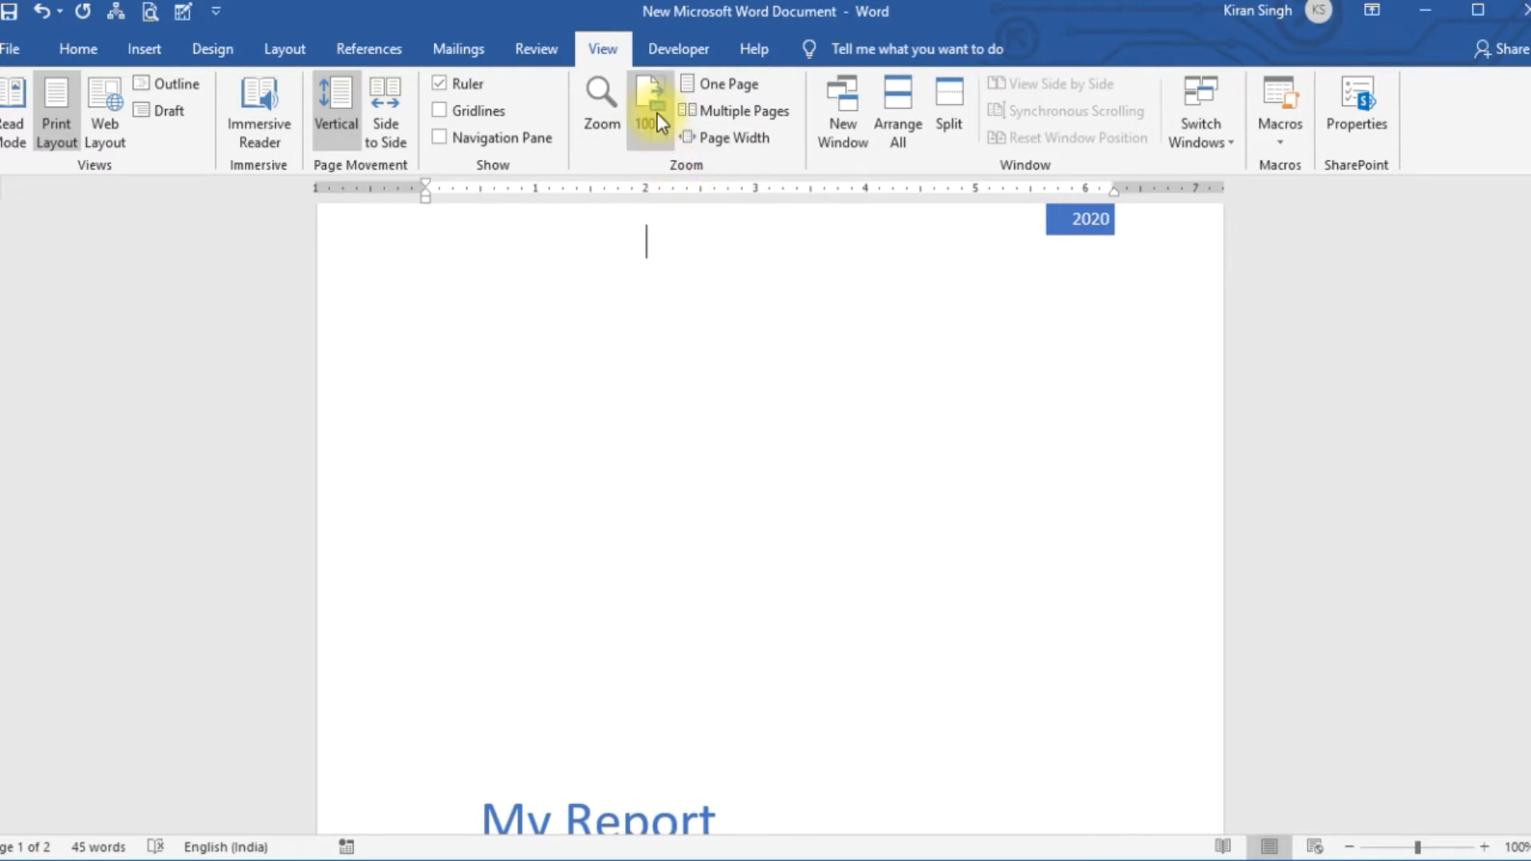
pyautogui.click(748, 120)
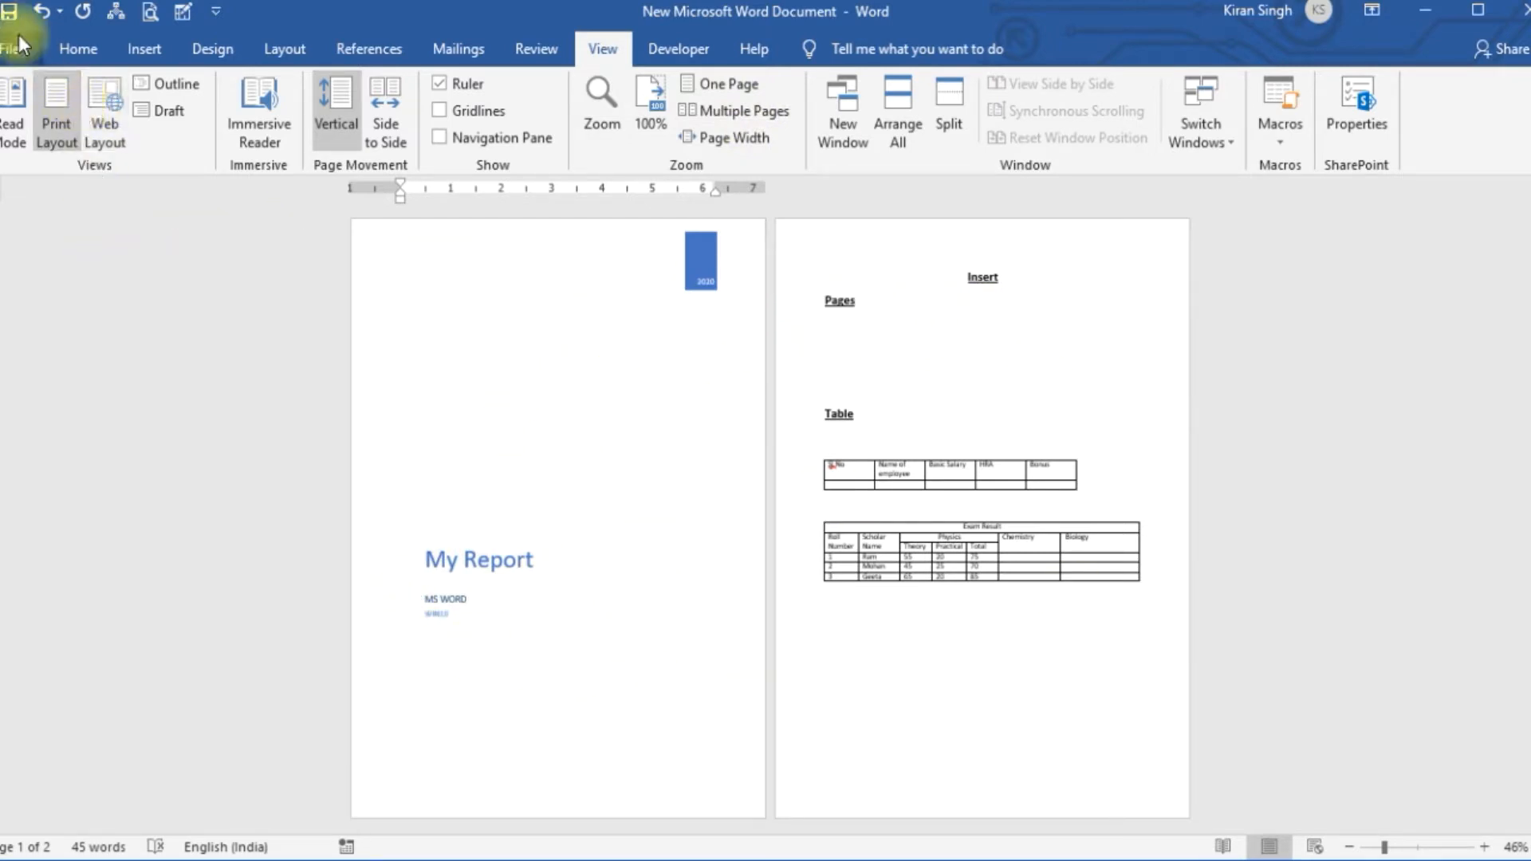
# Step: Replace the cover page with the built-in Banded design
pyautogui.click(133, 54)
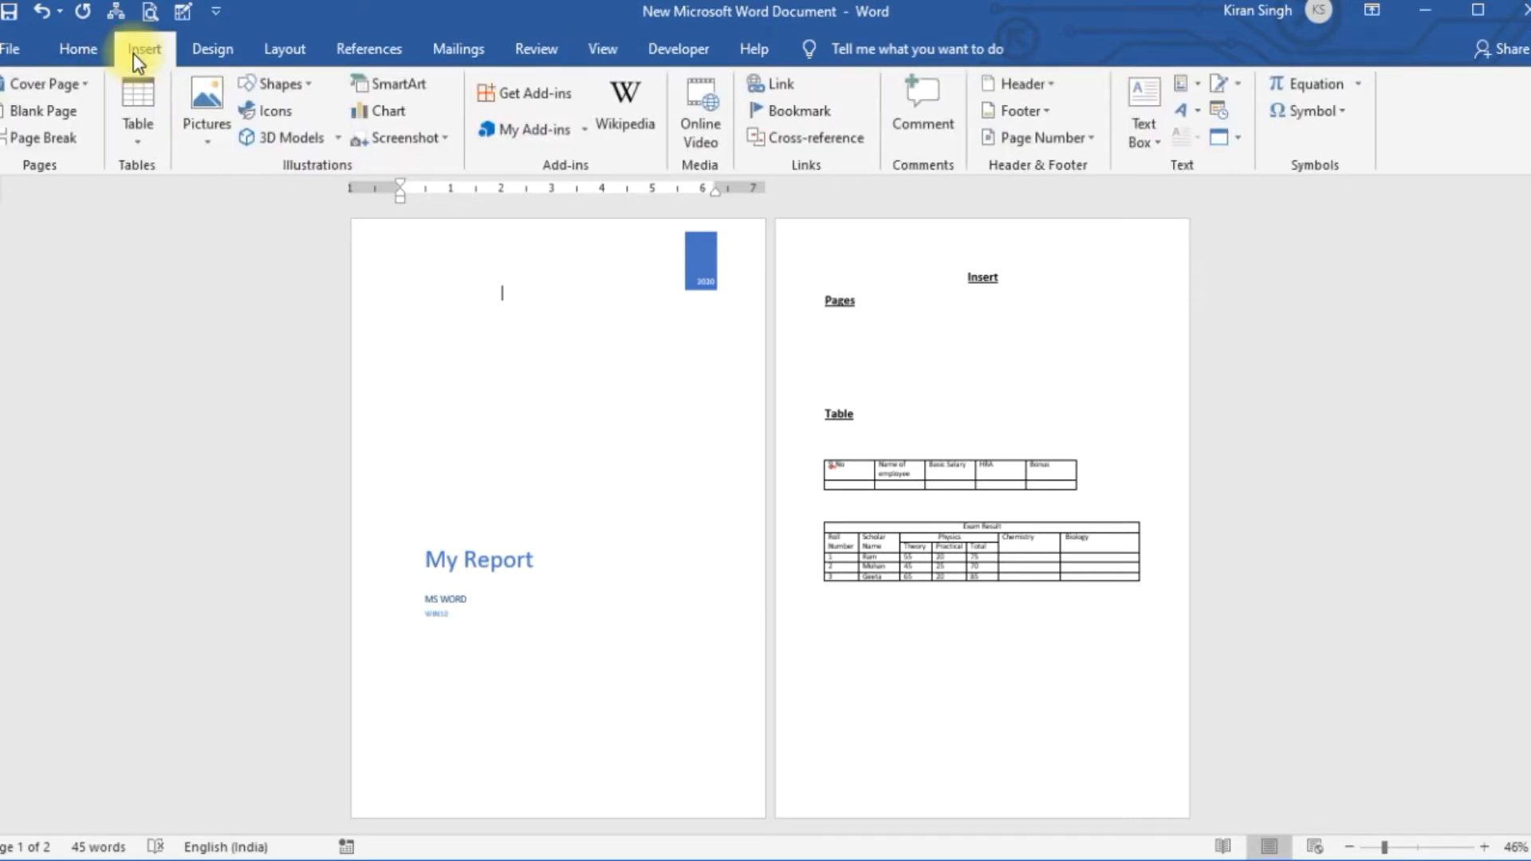
pyautogui.click(49, 81)
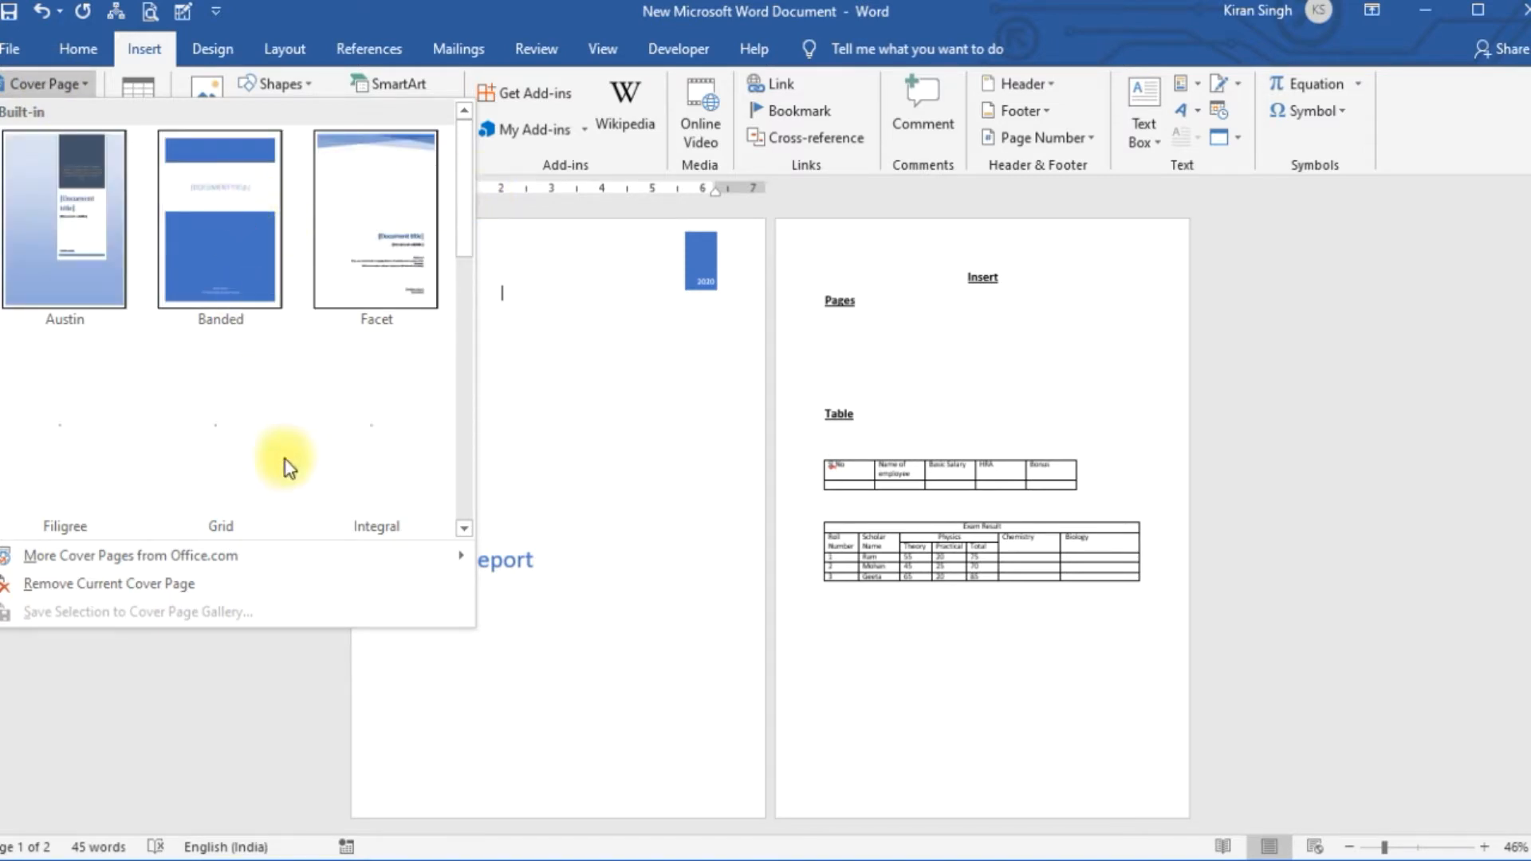
pyautogui.click(193, 217)
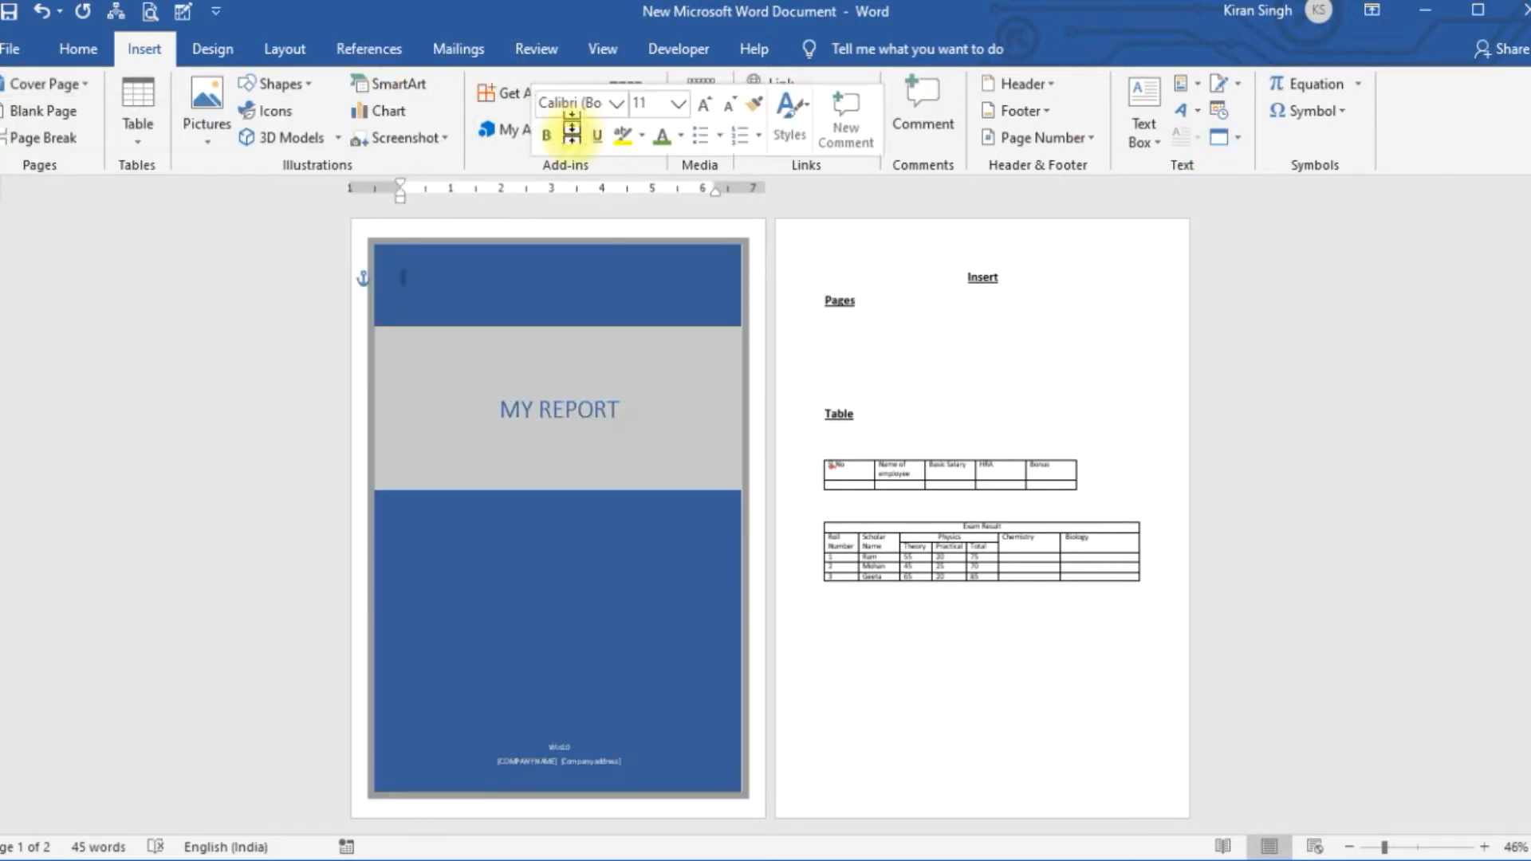
pyautogui.doubleClick(1380, 349)
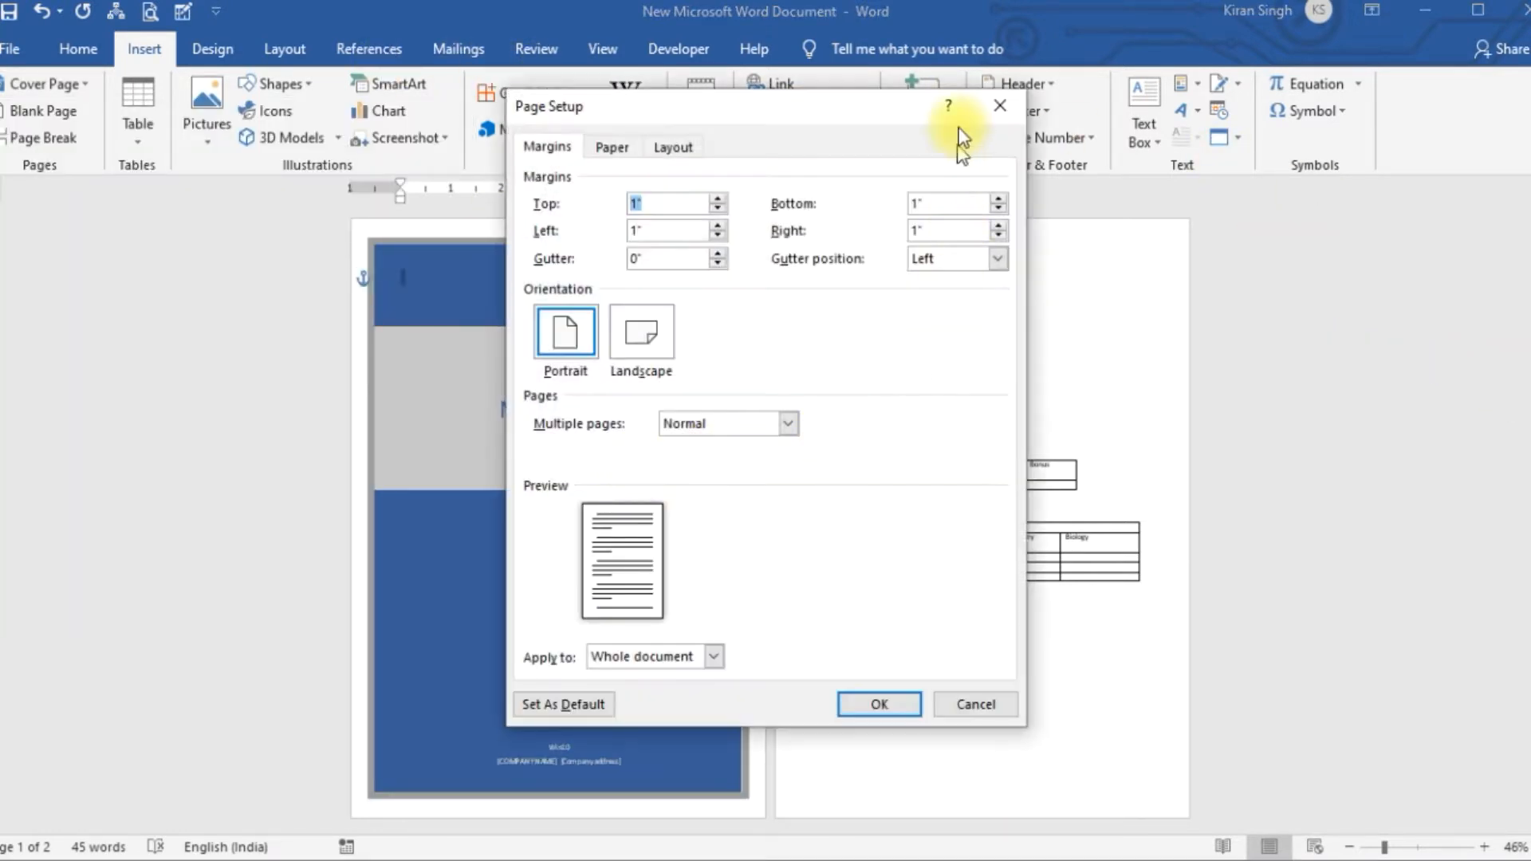
pyautogui.click(997, 102)
# Step: Switch the cover page to the built-in Filigree design
pyautogui.moveTo(620, 529); pyautogui.dragTo(571, 726)
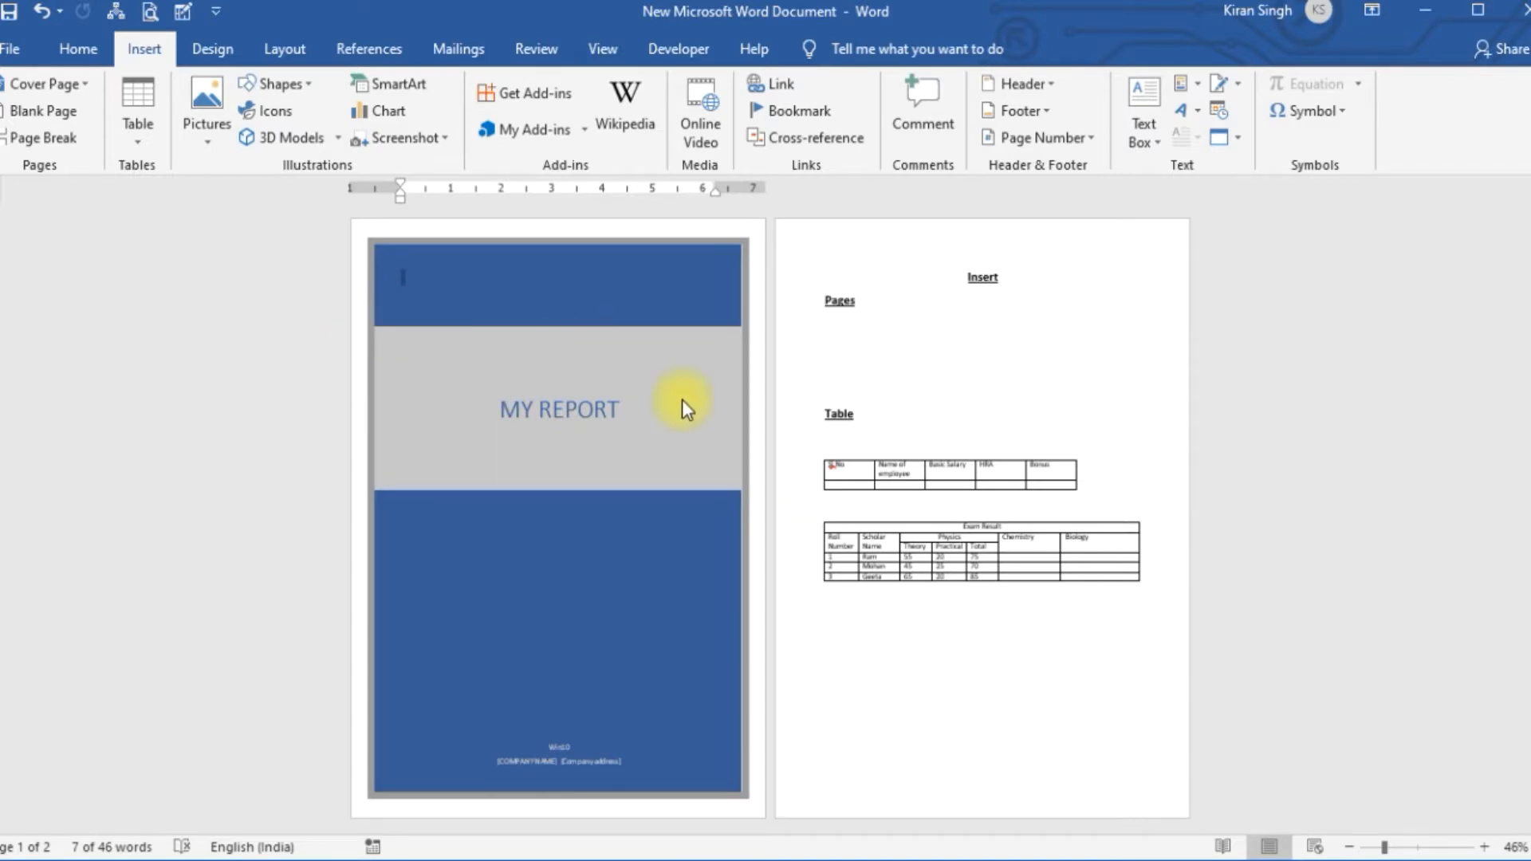
pyautogui.click(81, 89)
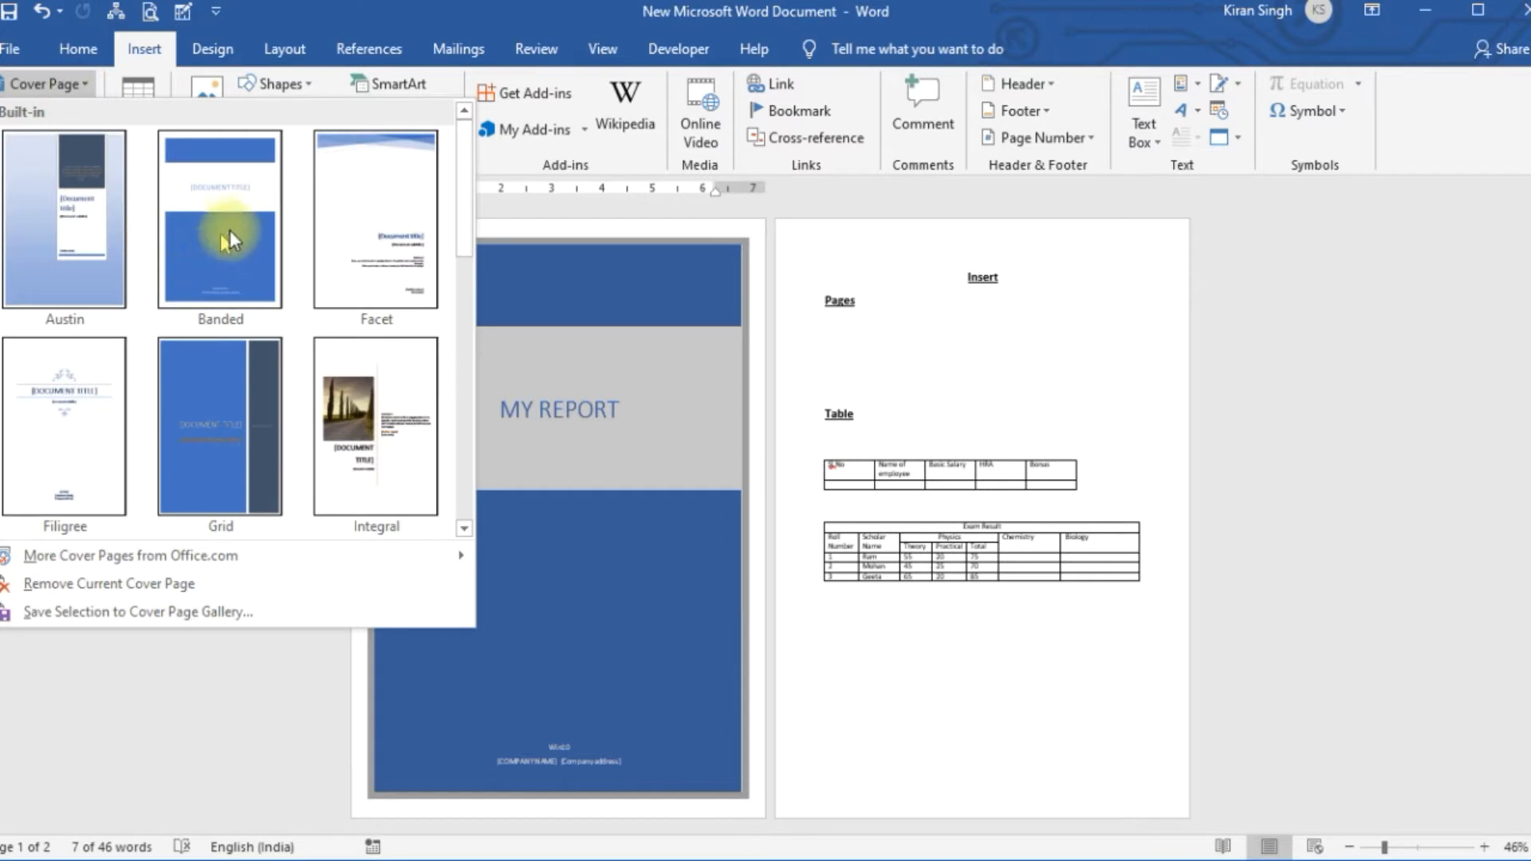
pyautogui.click(99, 399)
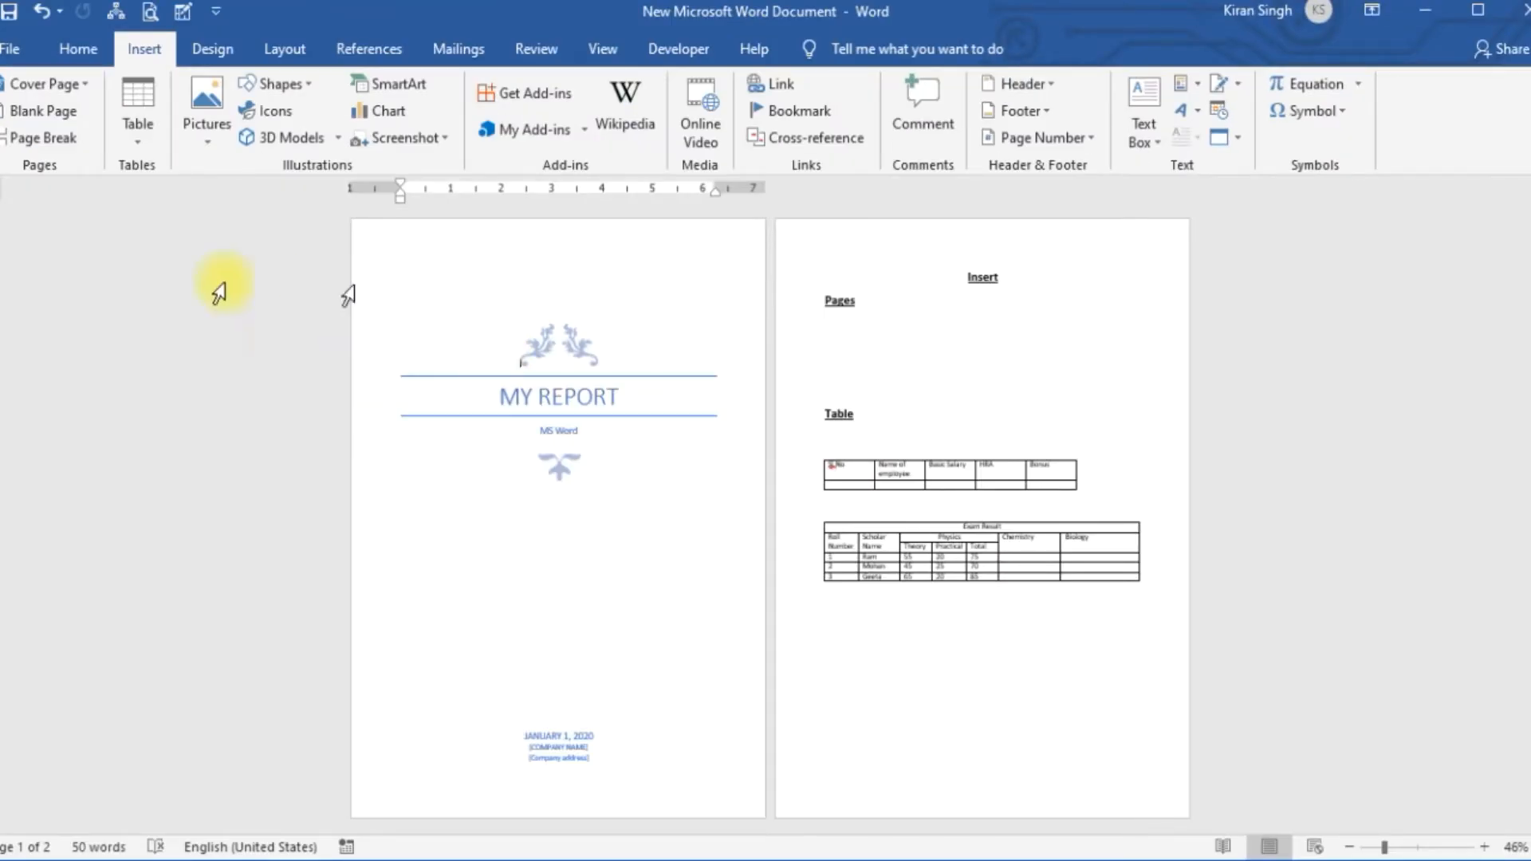
# Step: Change the cover page to the built-in Slice (Dark) design
pyautogui.click(78, 88)
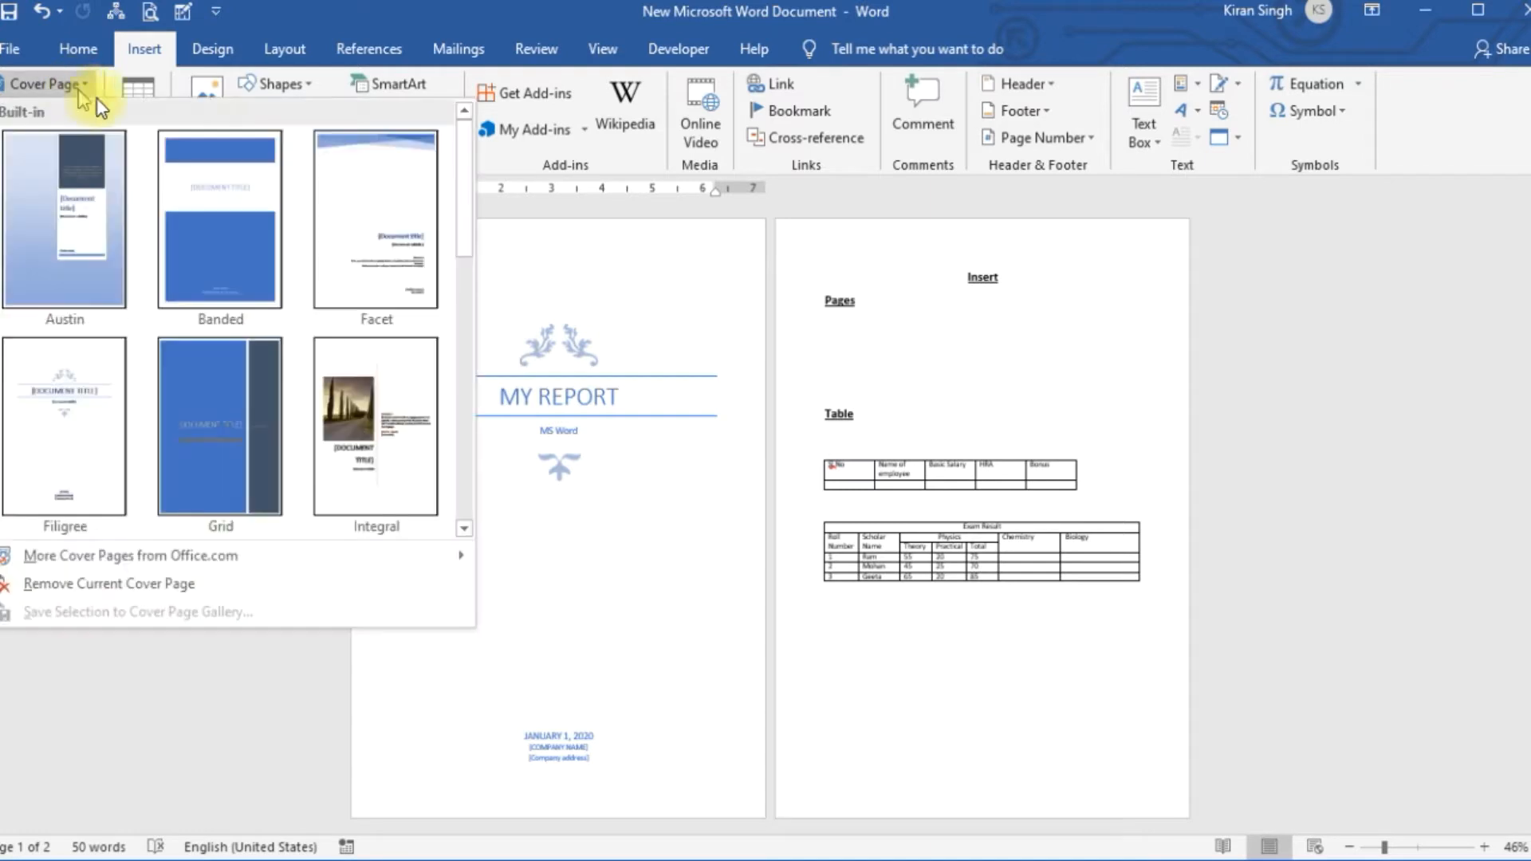
pyautogui.moveTo(462, 171); pyautogui.dragTo(467, 399)
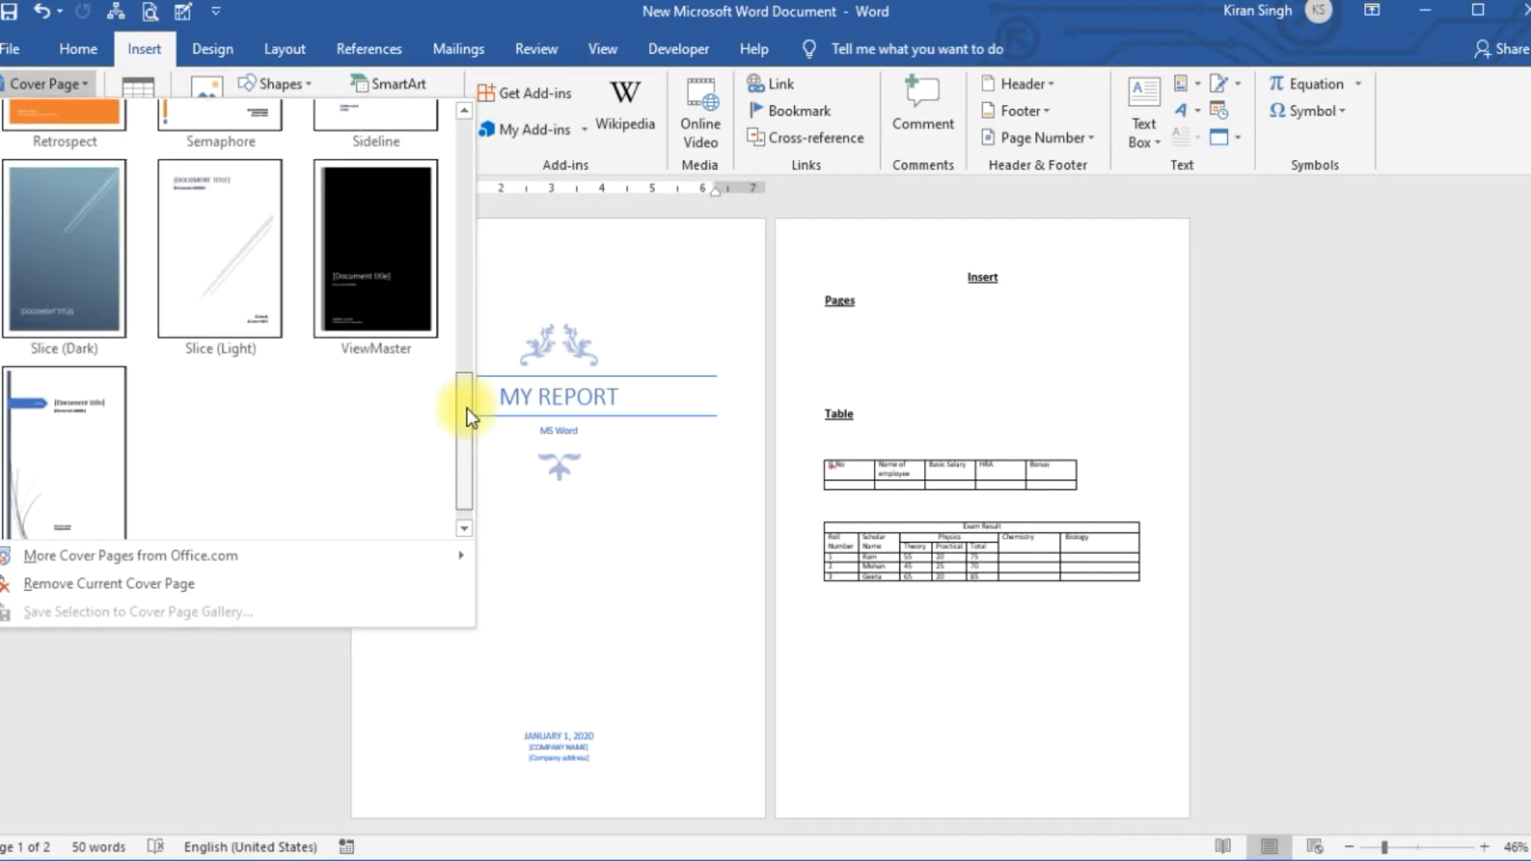
pyautogui.click(97, 288)
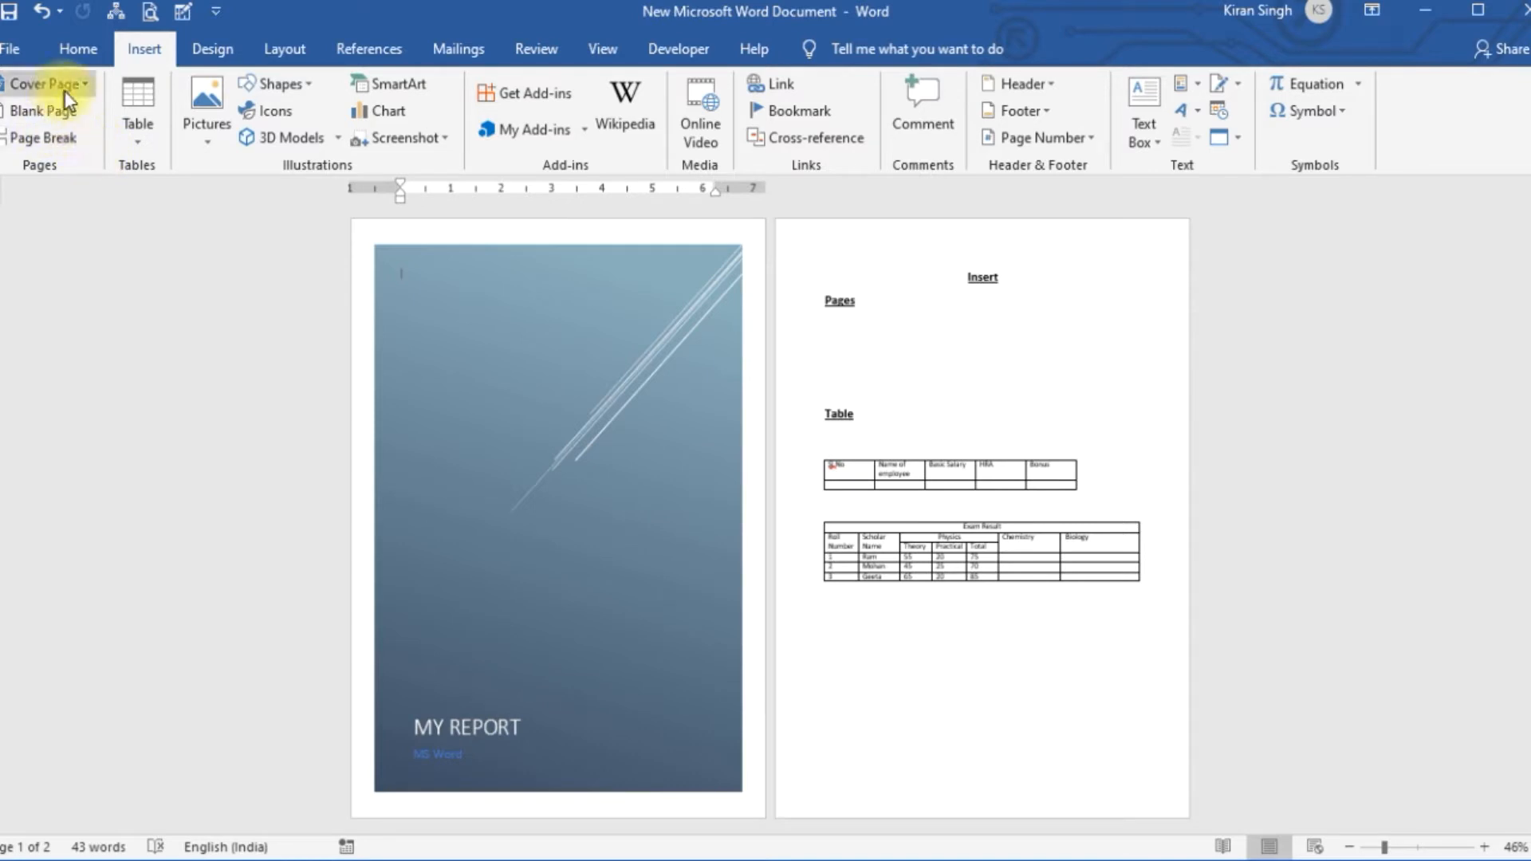
# Step: Display one page at a time and remove the current cover page from the document
pyautogui.click(615, 57)
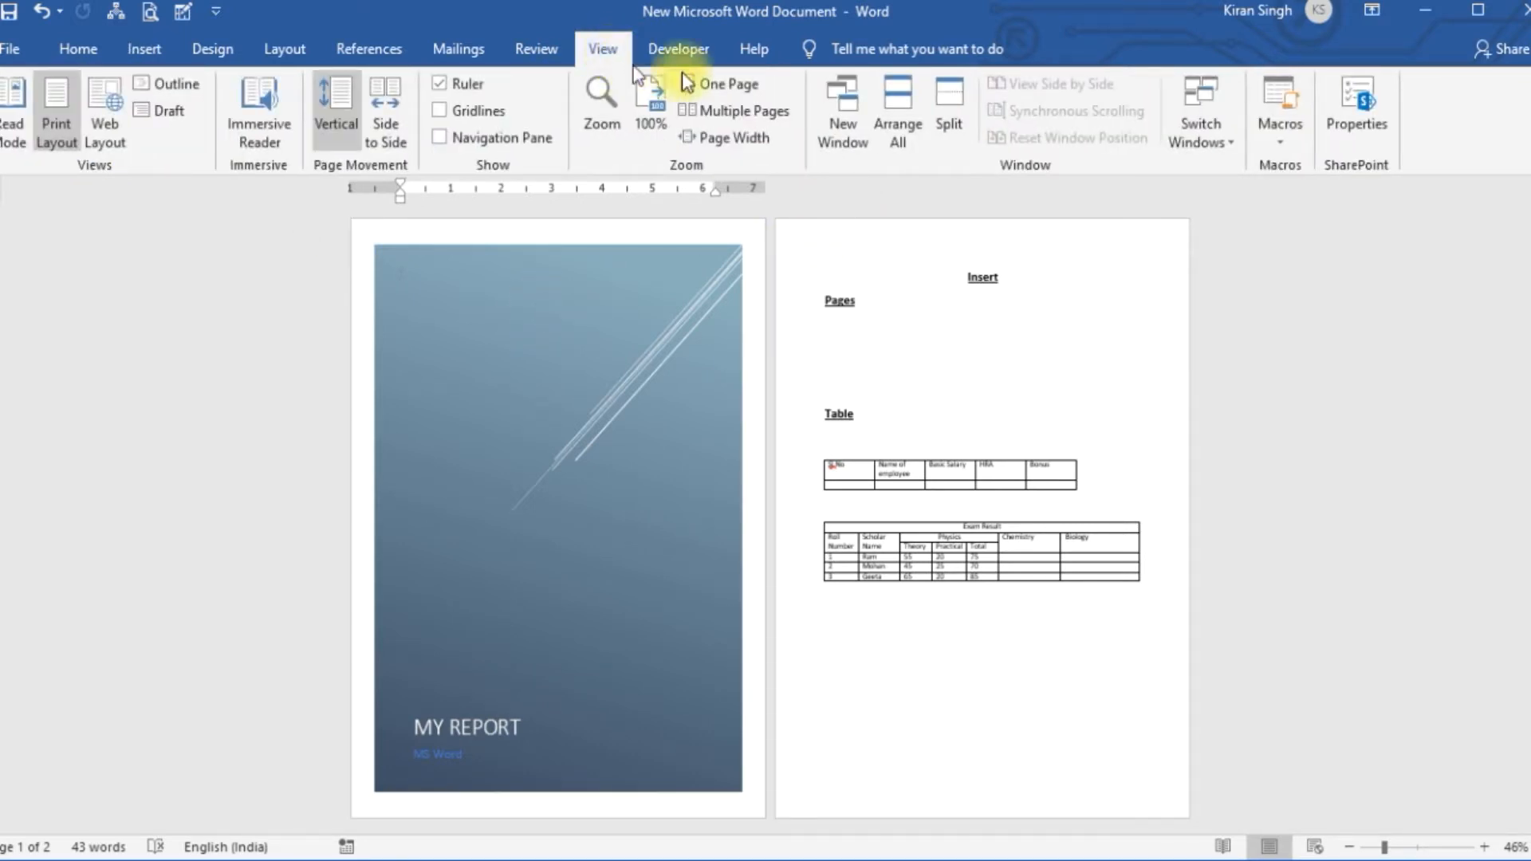
pyautogui.click(710, 77)
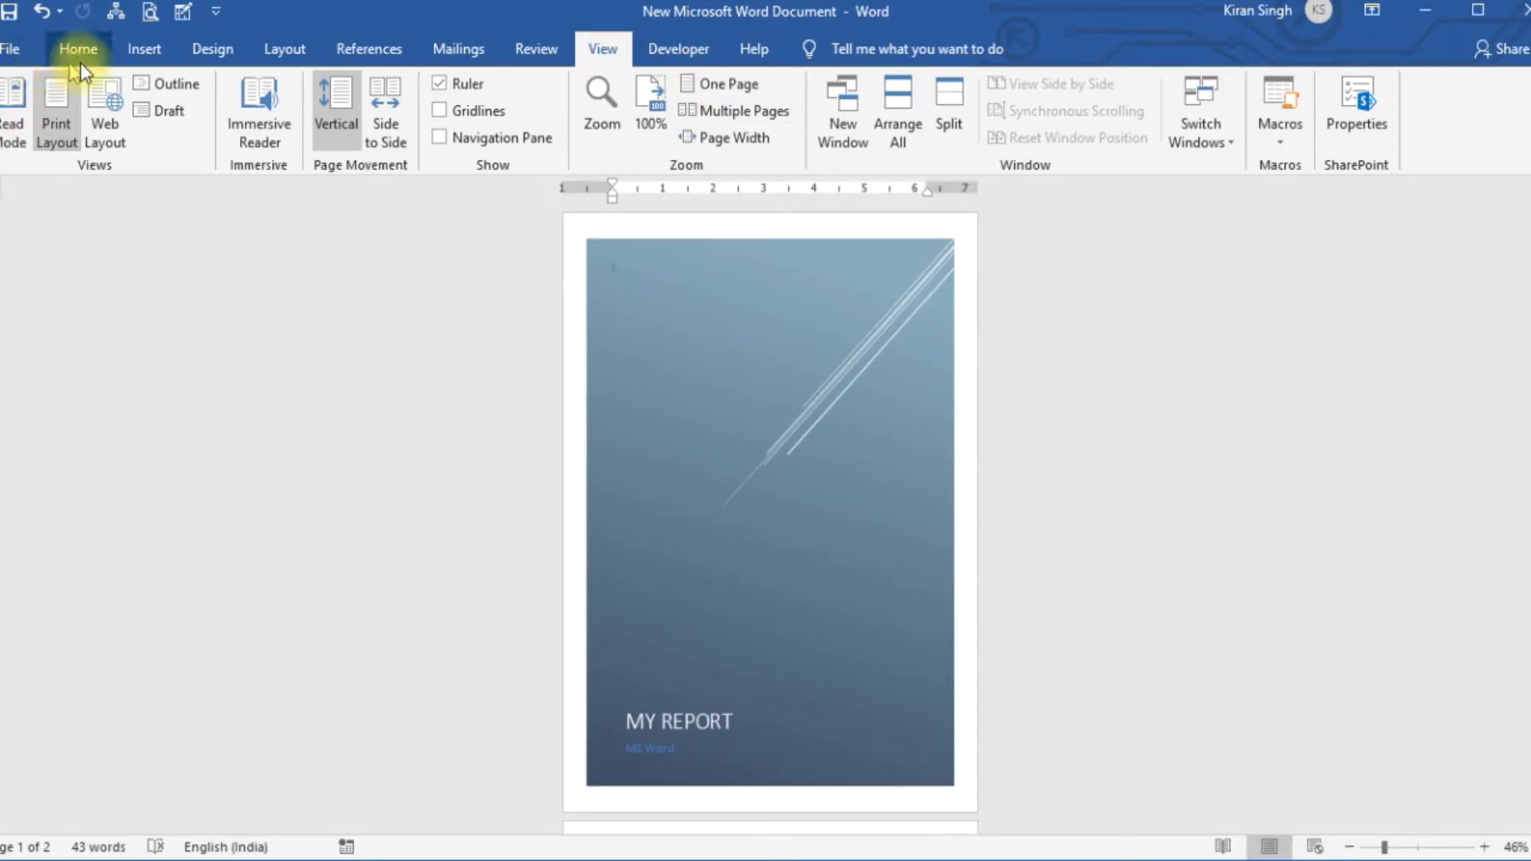
pyautogui.click(151, 55)
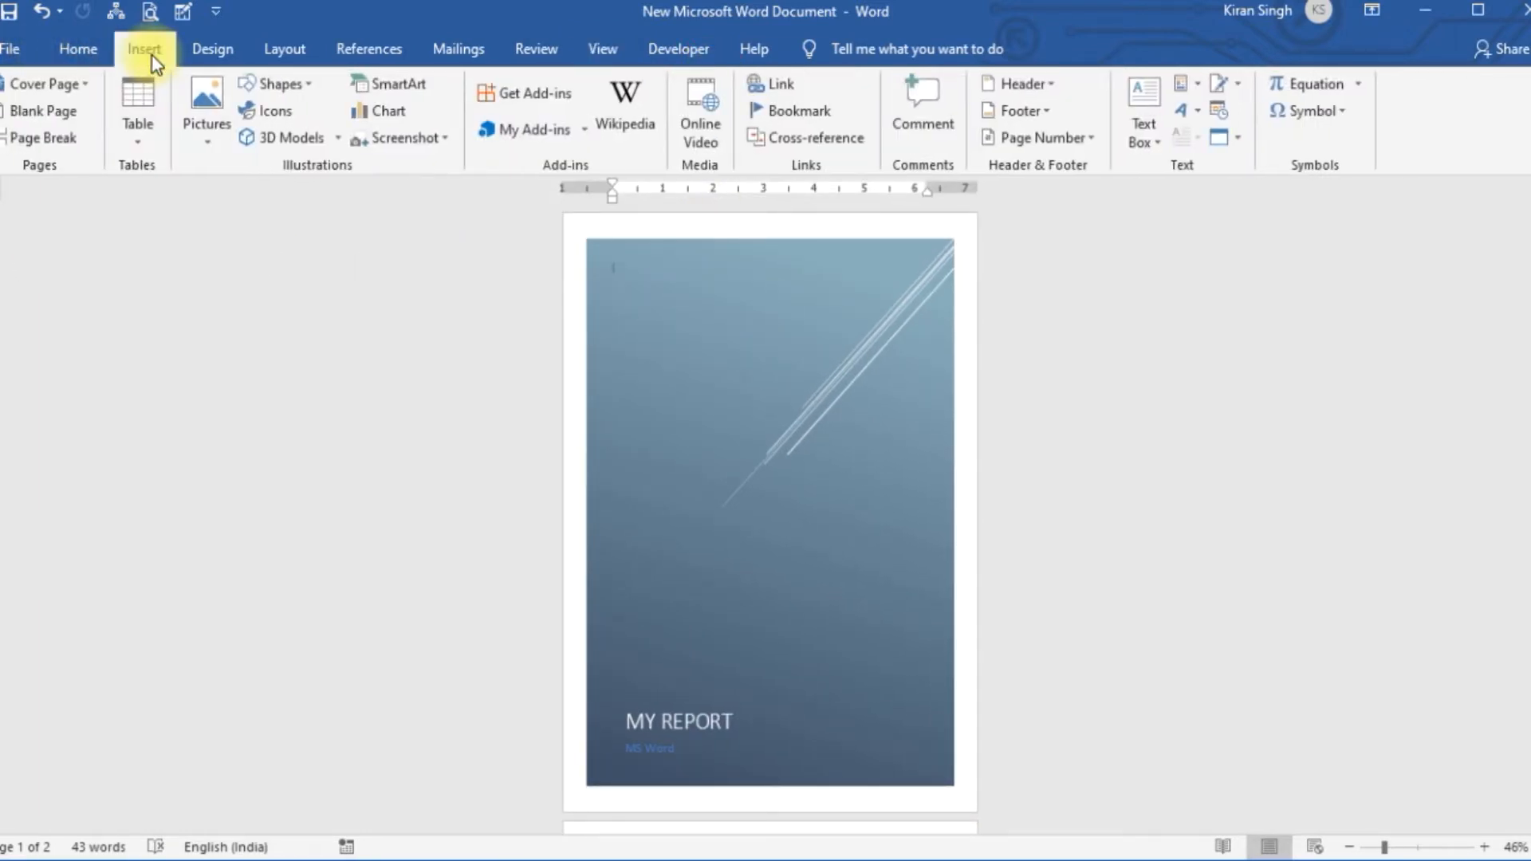
pyautogui.click(50, 85)
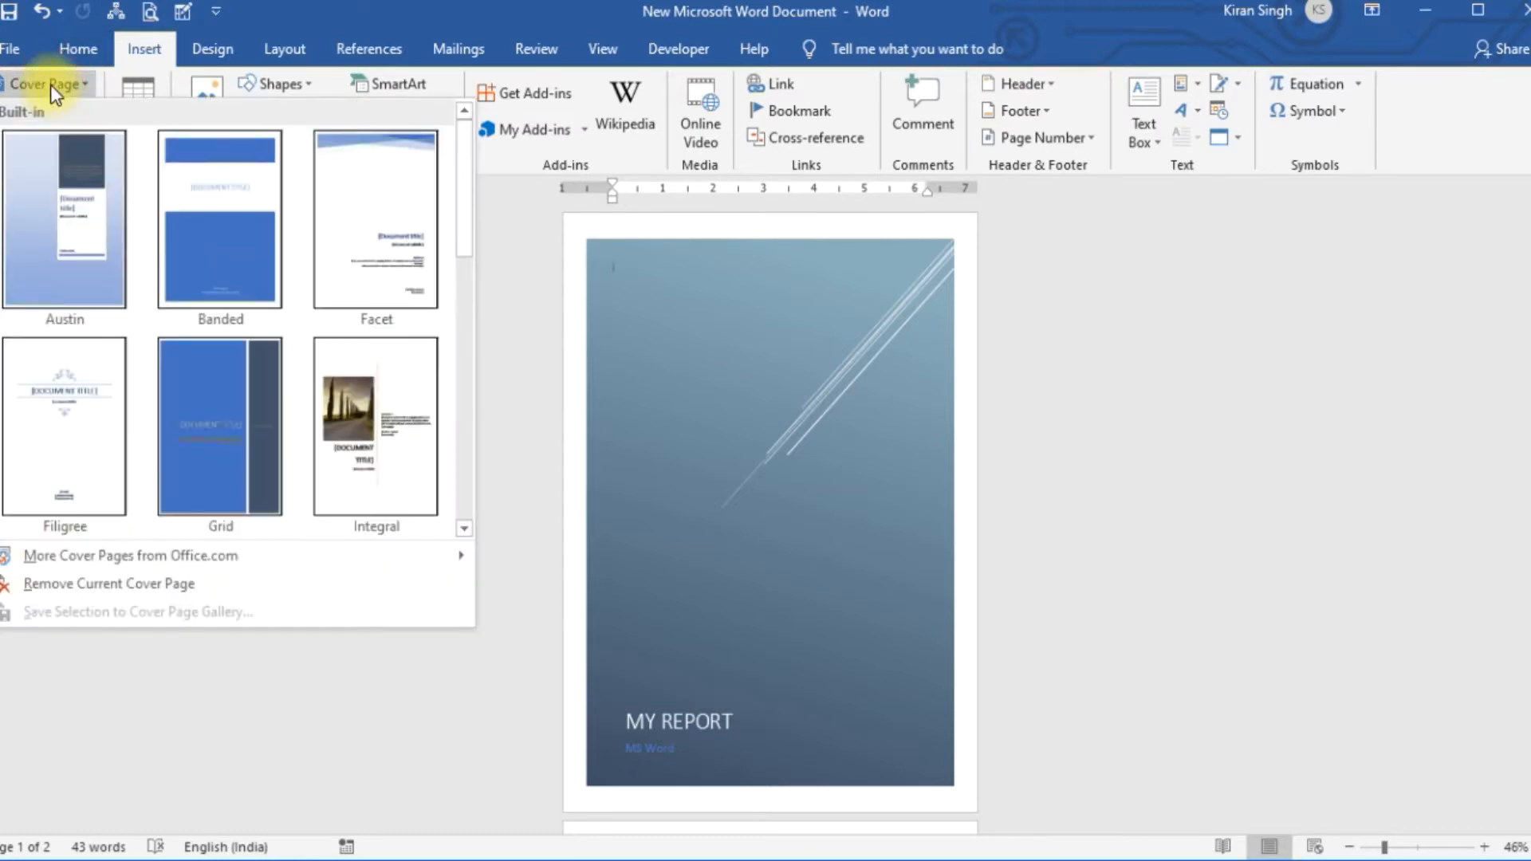
pyautogui.click(132, 588)
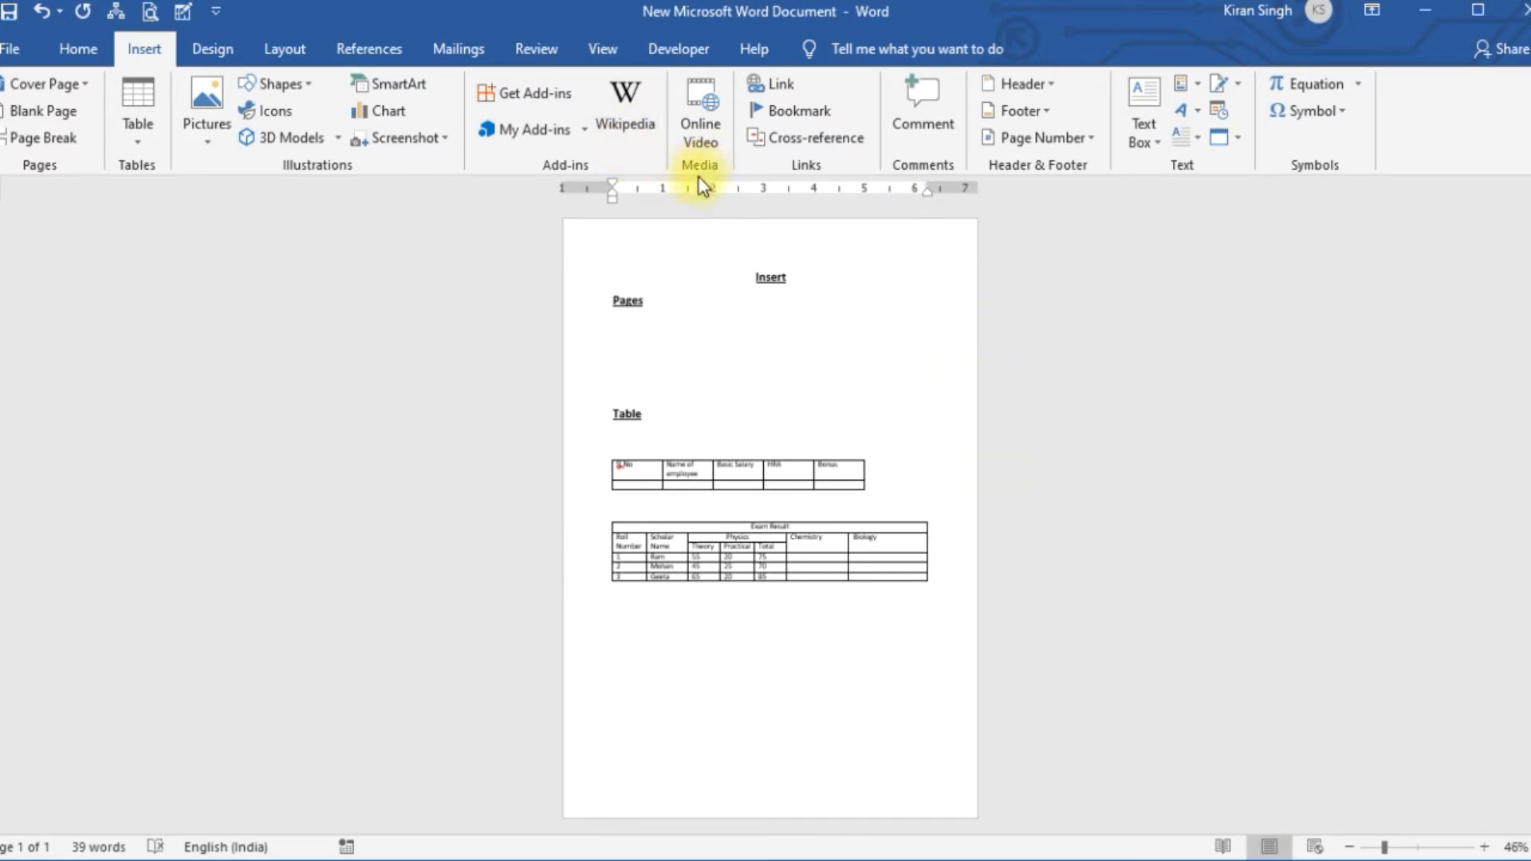
# Step: Set the document zoom to 100%
pyautogui.click(598, 50)
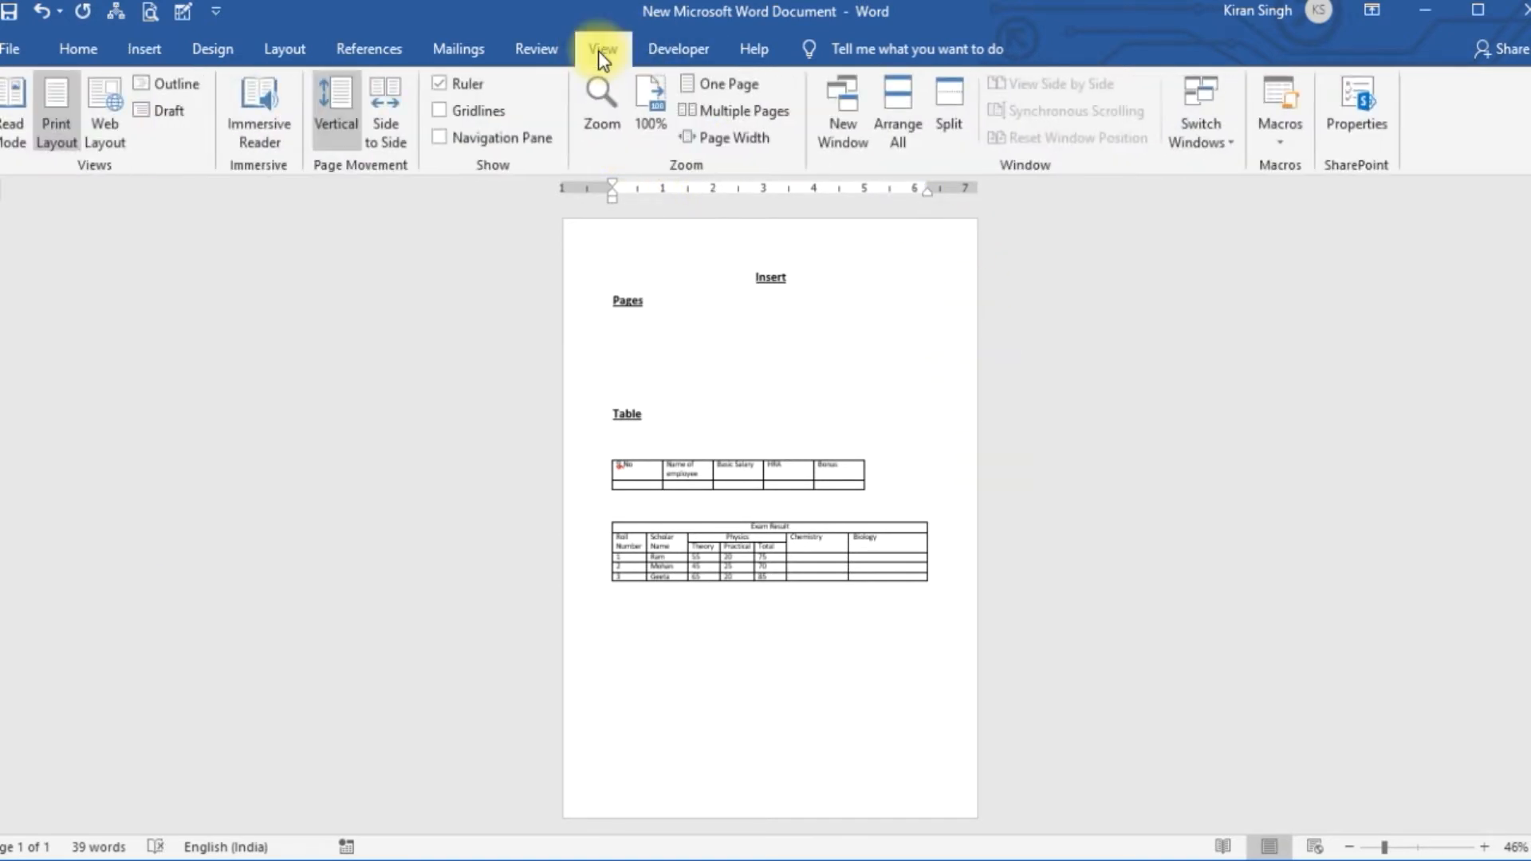
pyautogui.click(652, 119)
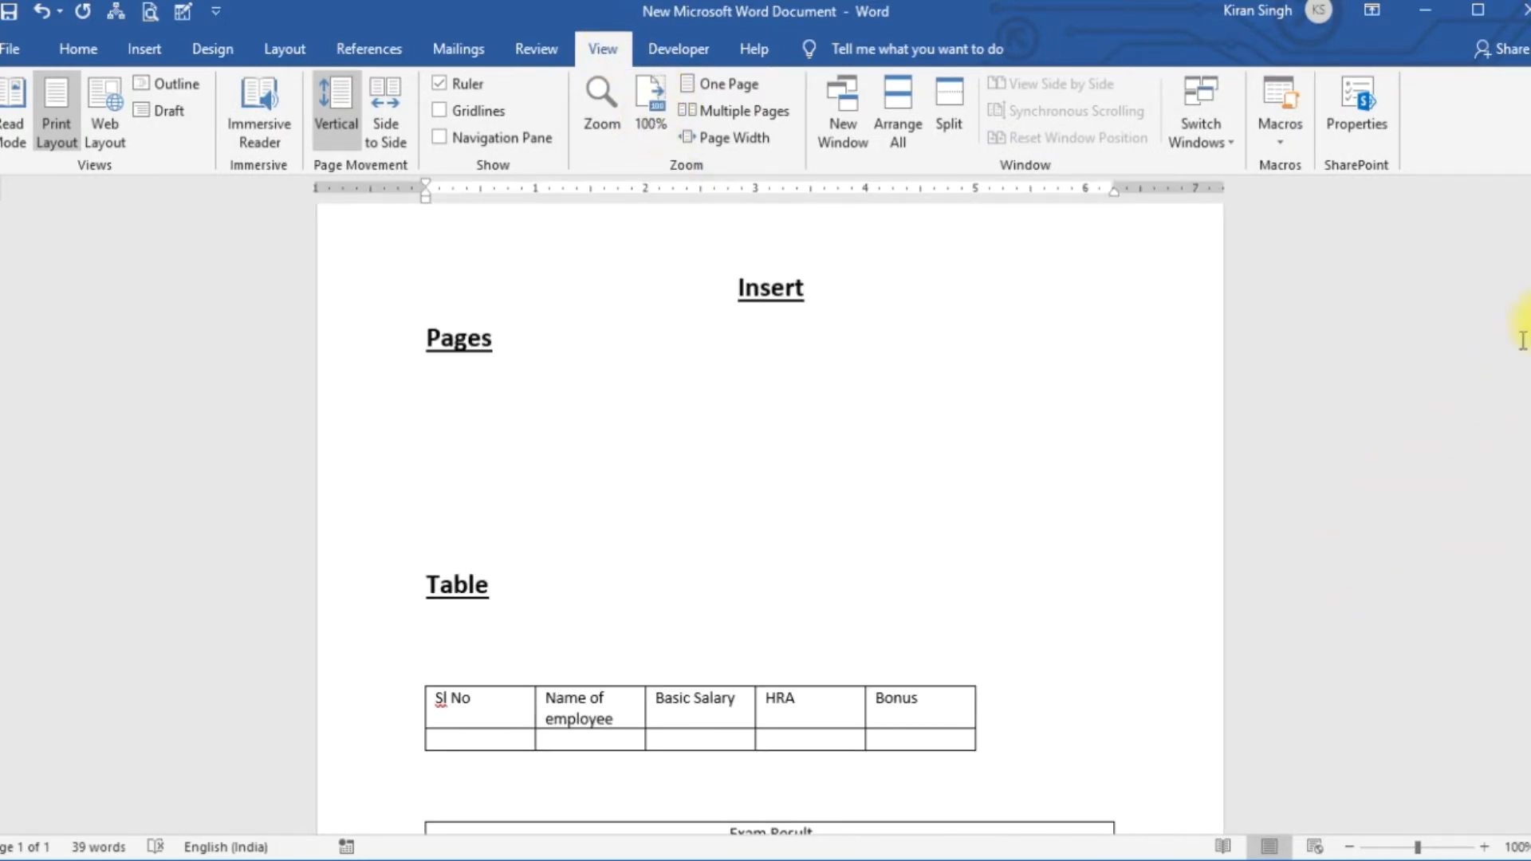
# Step: Generate a sample paragraph in the empty space below the Pages heading using the formula =rand(1,3)
pyautogui.scroll(1, 179, 252)
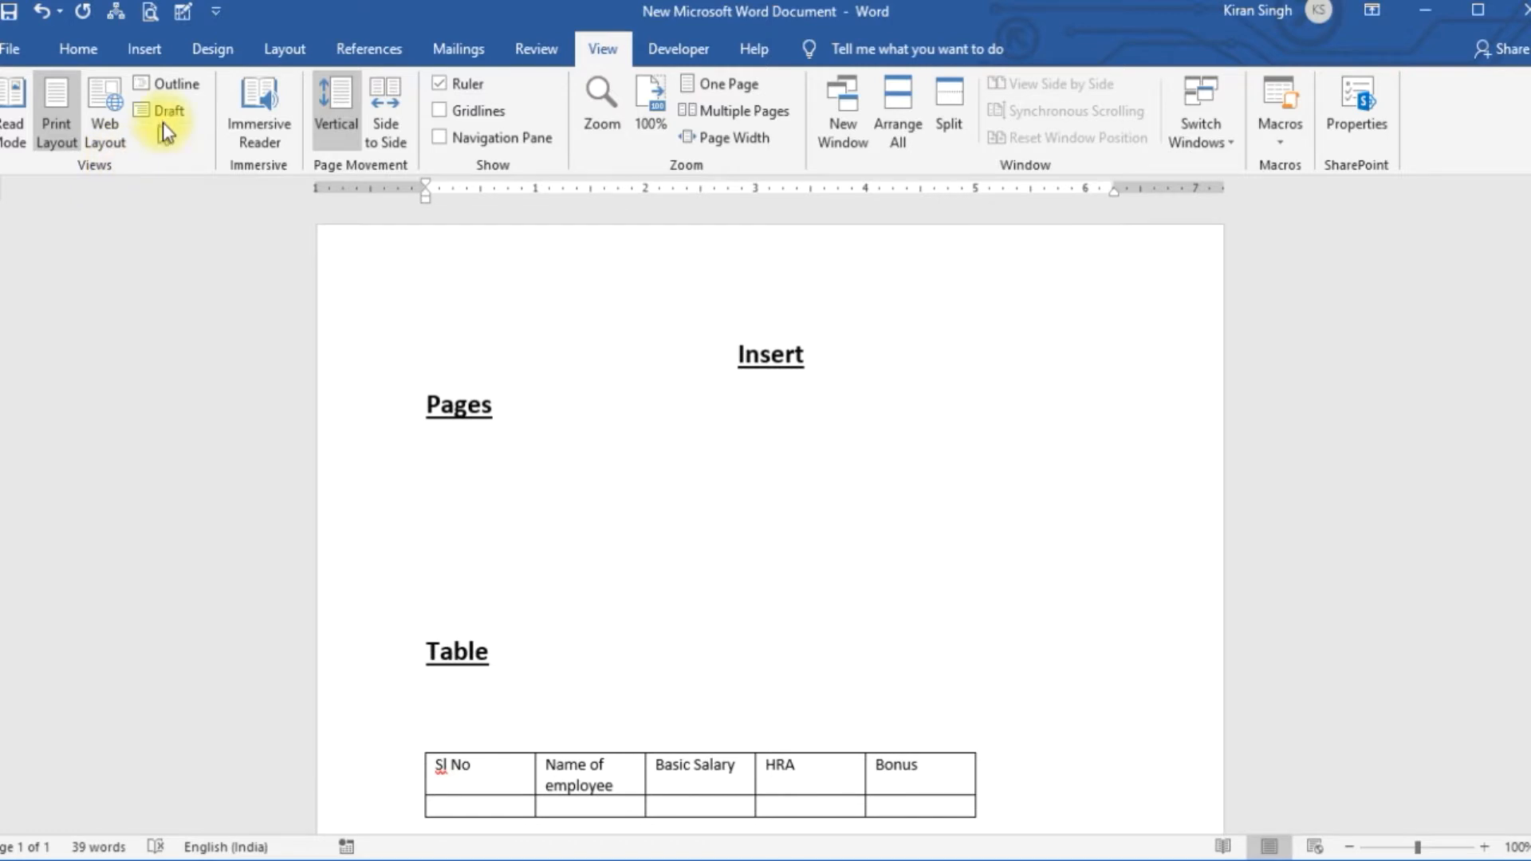
pyautogui.click(142, 48)
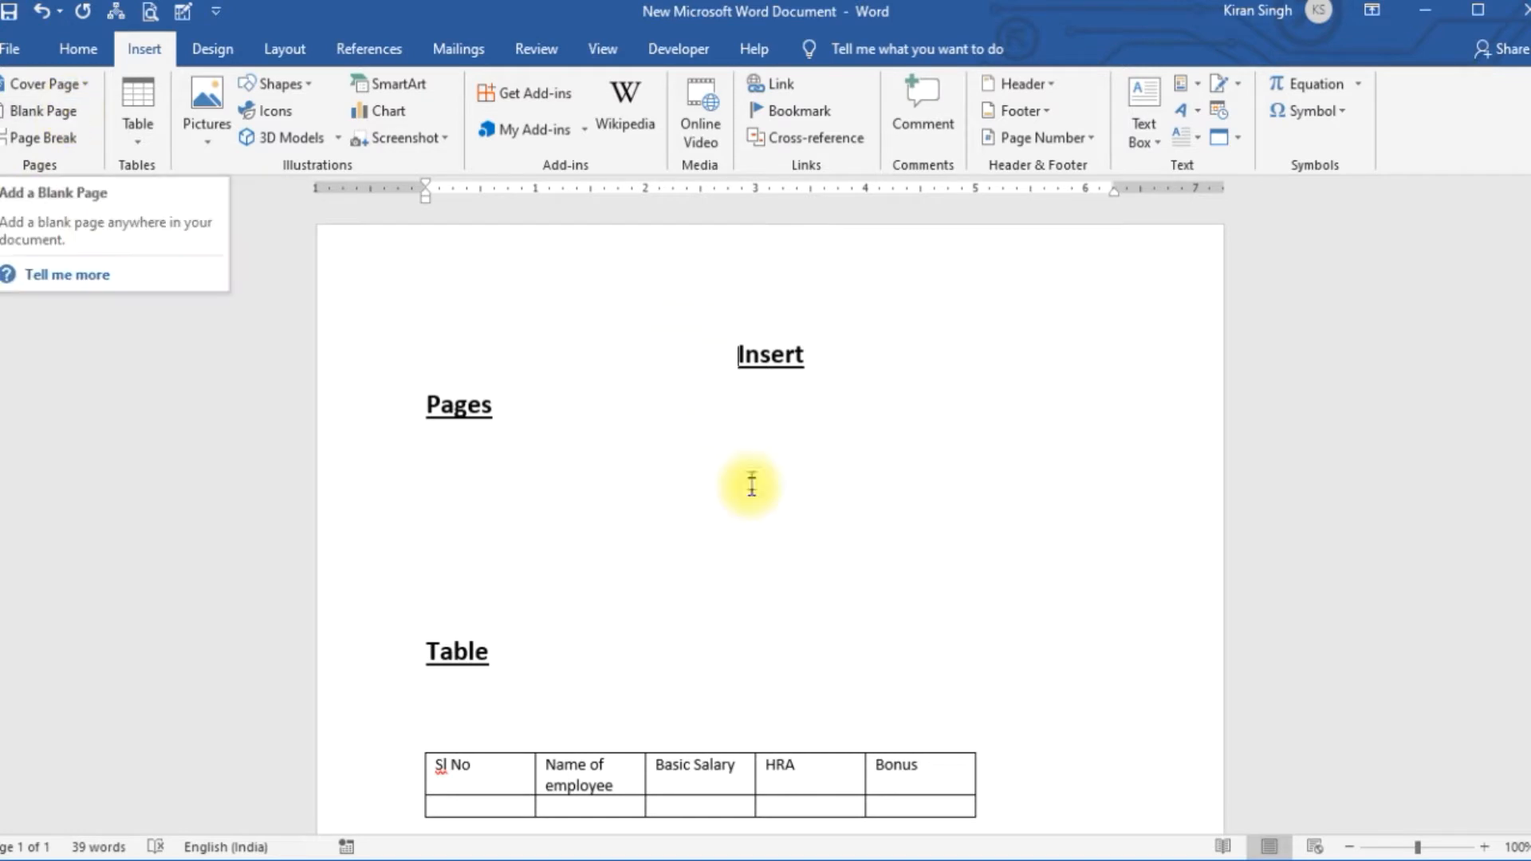
pyautogui.click(466, 496)
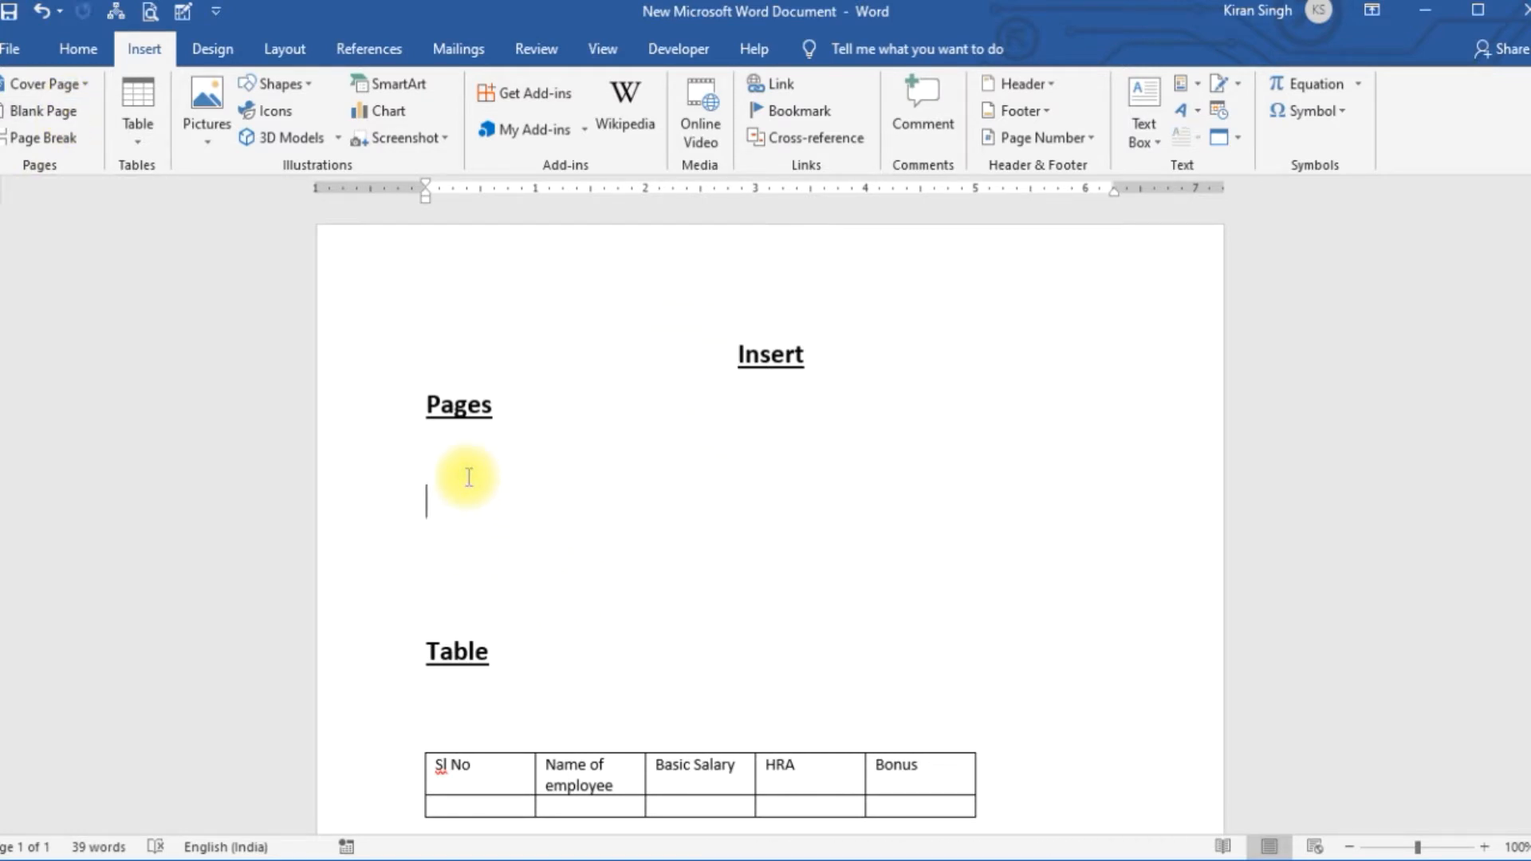
pyautogui.write('=rand(')
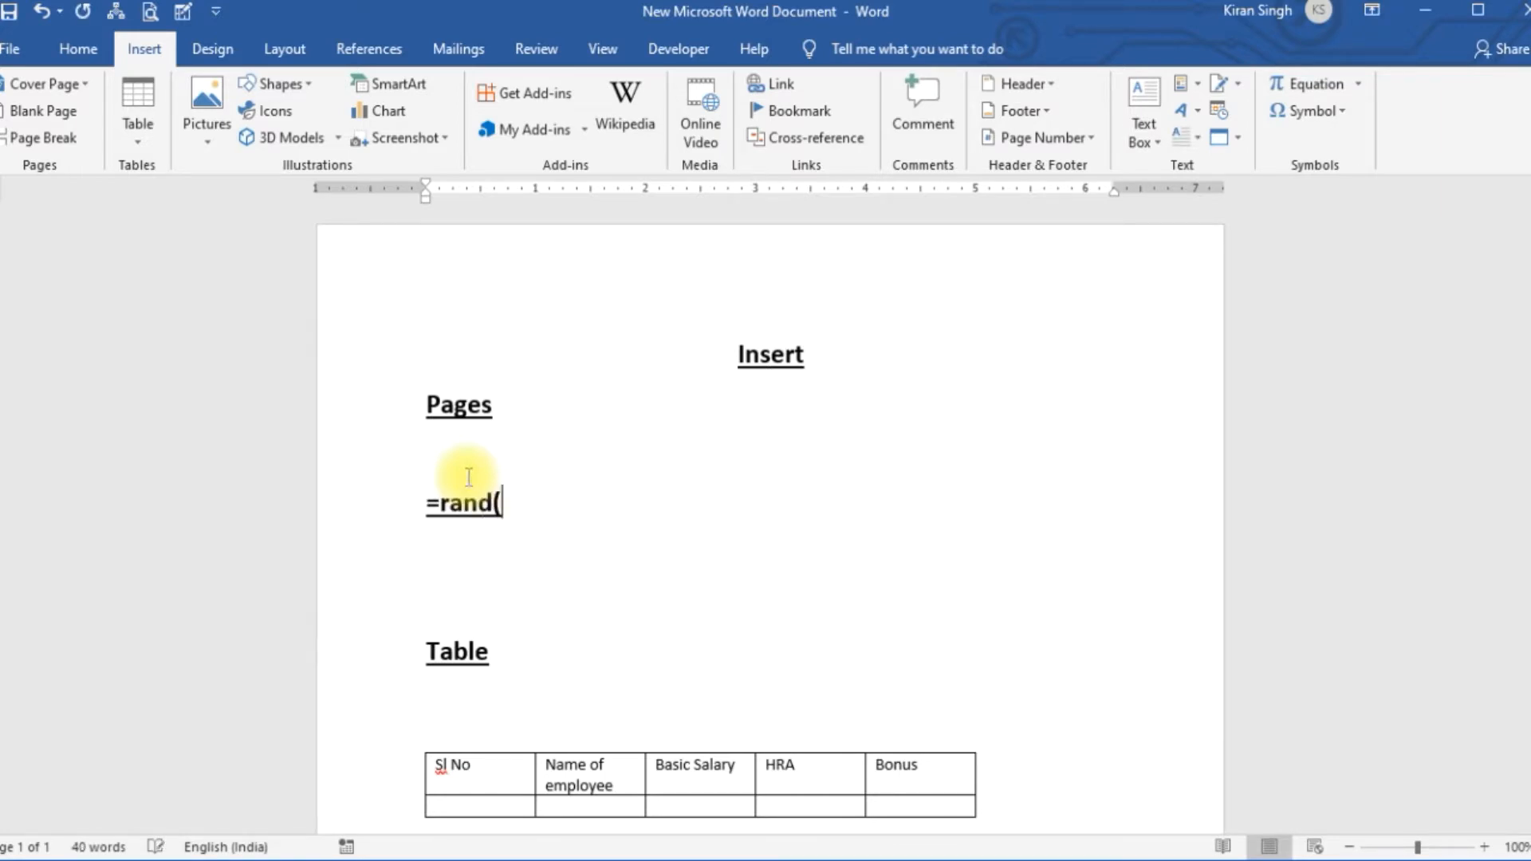
pyautogui.write('1,3')
pyautogui.press('Return')
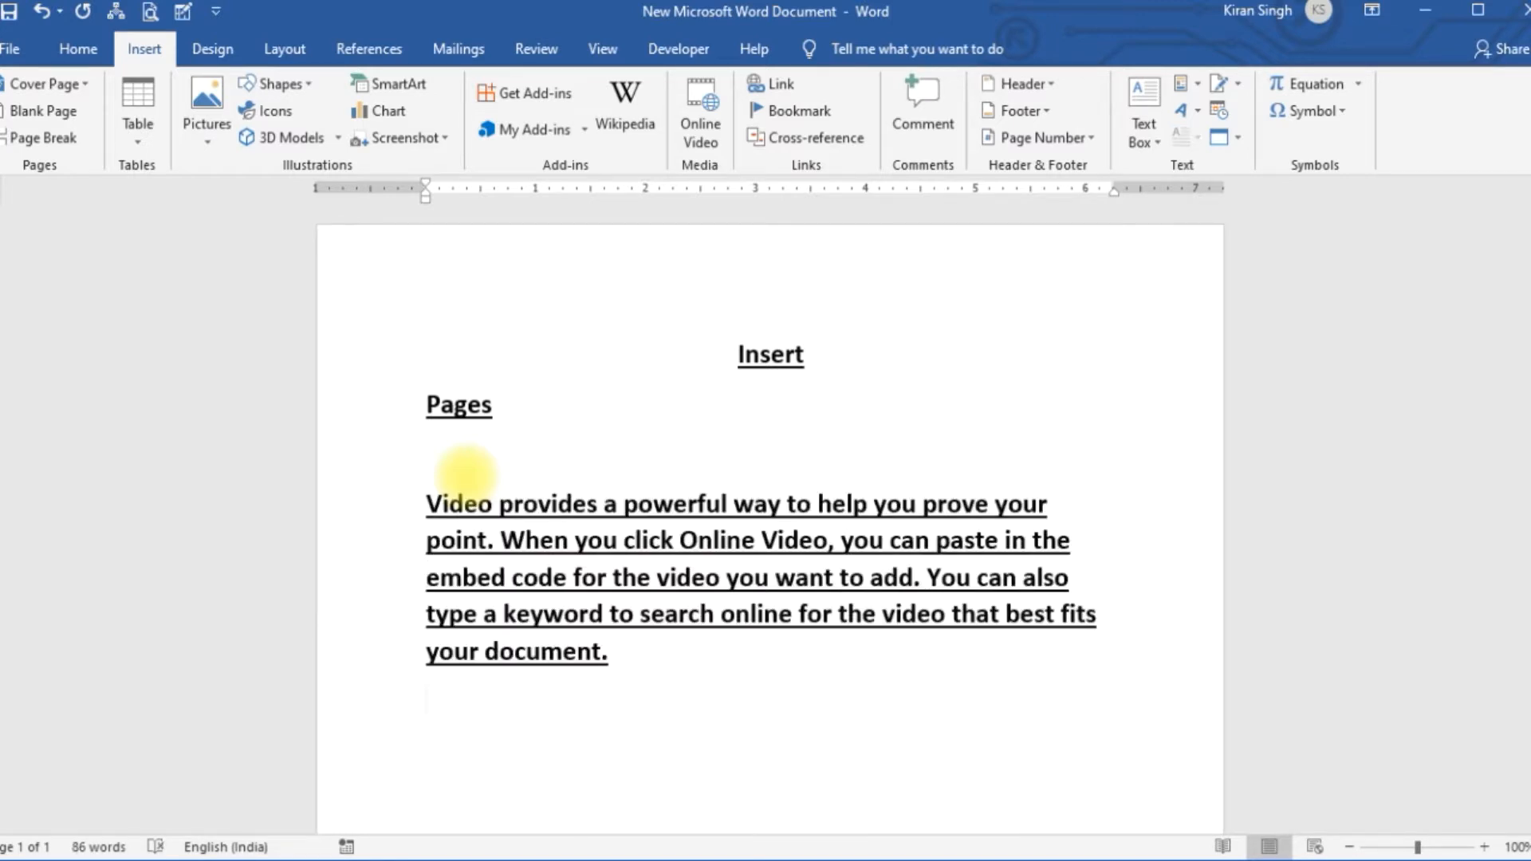
# Step: Insert a blank page directly after the sample paragraph
pyautogui.scroll(-5, 1525, 305)
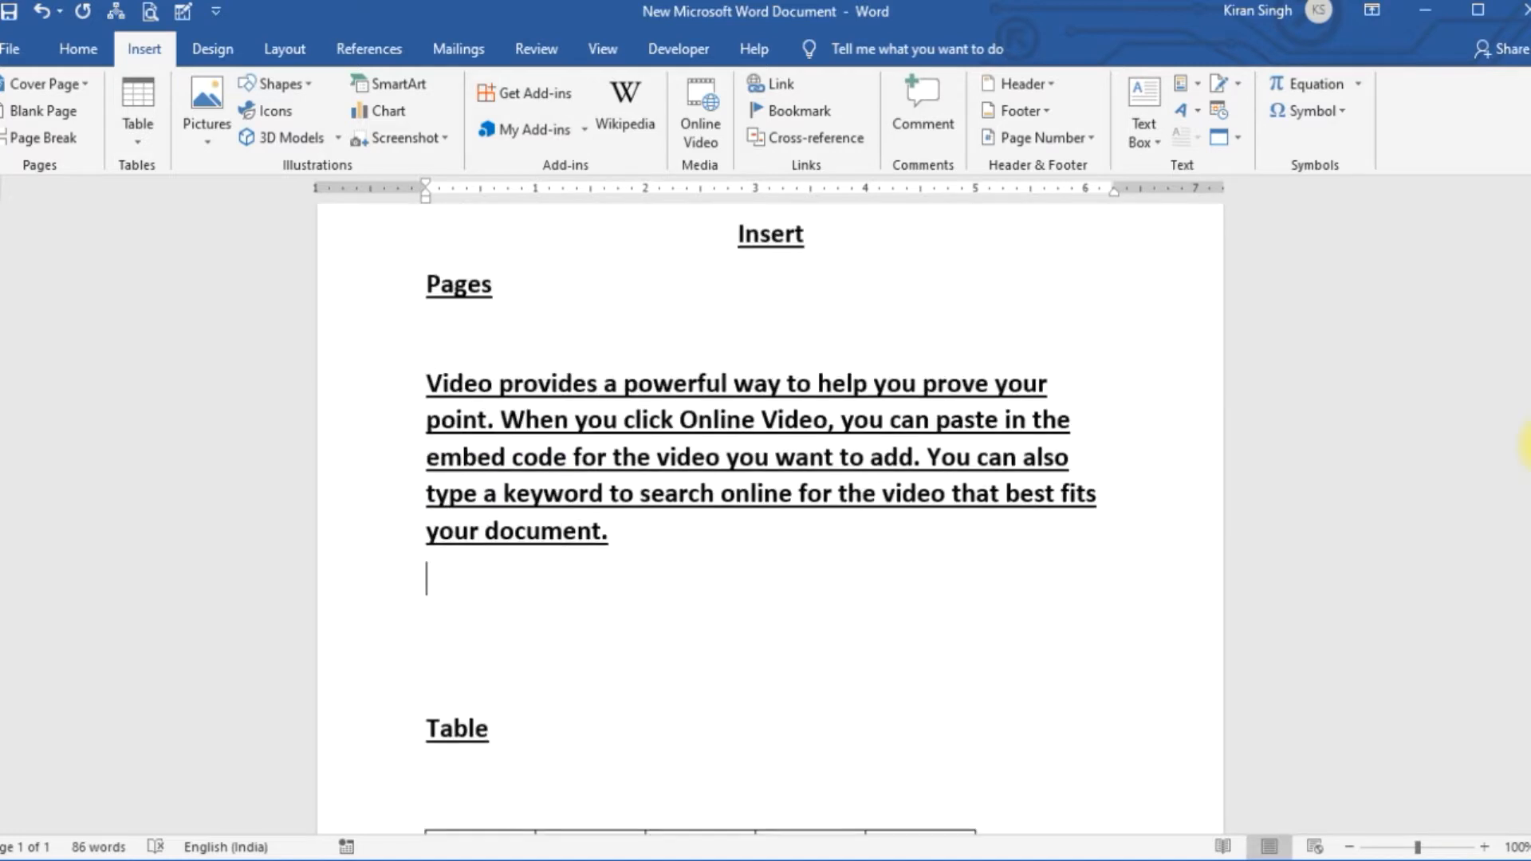
pyautogui.scroll(5, 1524, 304)
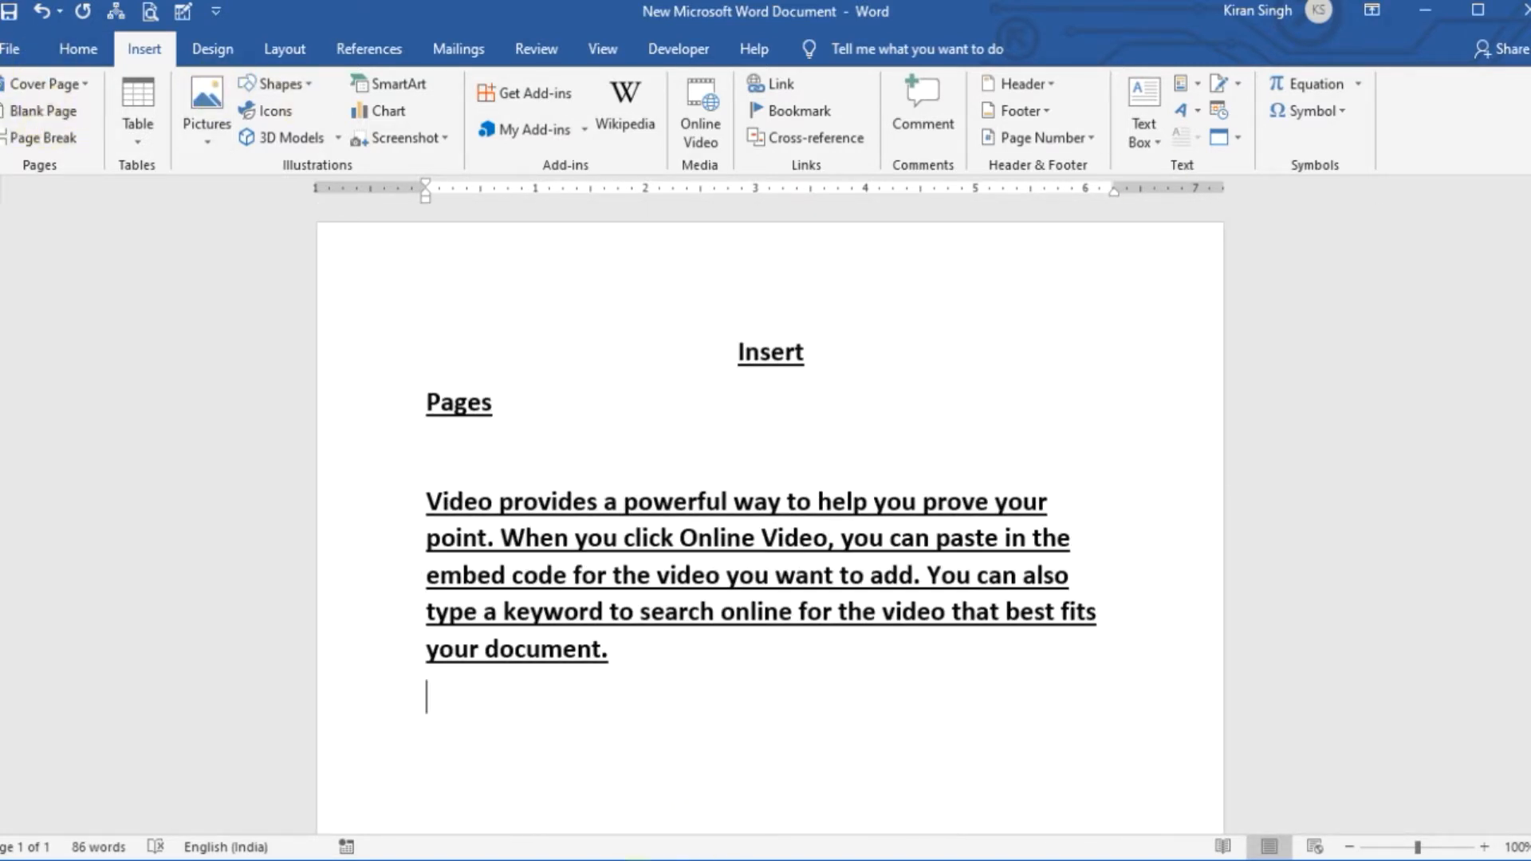
pyautogui.click(30, 126)
pyautogui.moveTo(1525, 354)
pyautogui.mouseDown()
pyautogui.moveTo(1524, 550)
pyautogui.moveTo(1524, 339)
pyautogui.mouseUp()
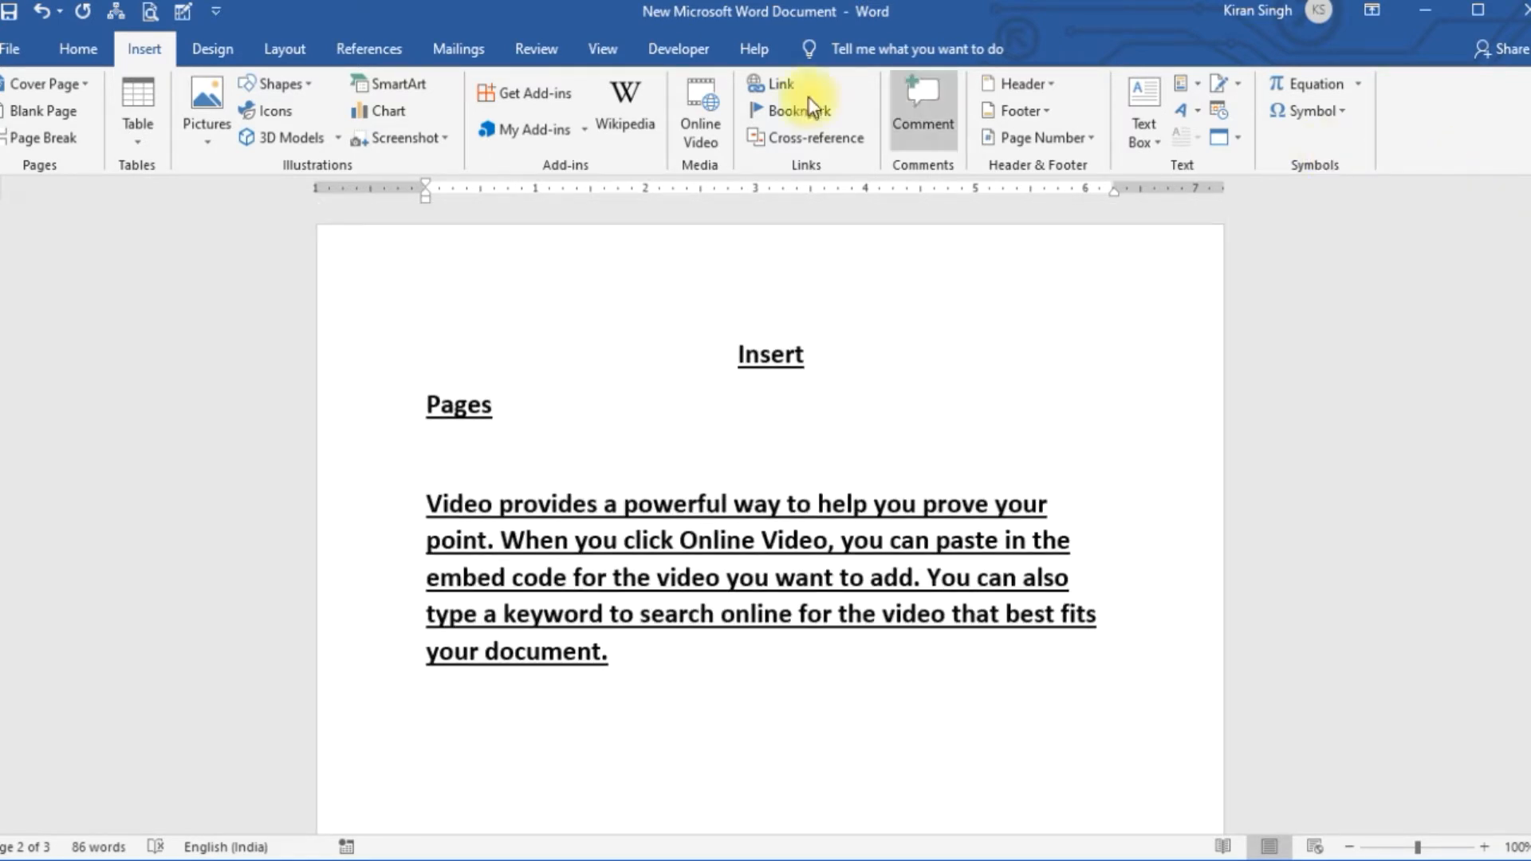
# Step: Display multiple pages to examine where the blank page was added, and return to a single page at 100% zoom
pyautogui.click(602, 54)
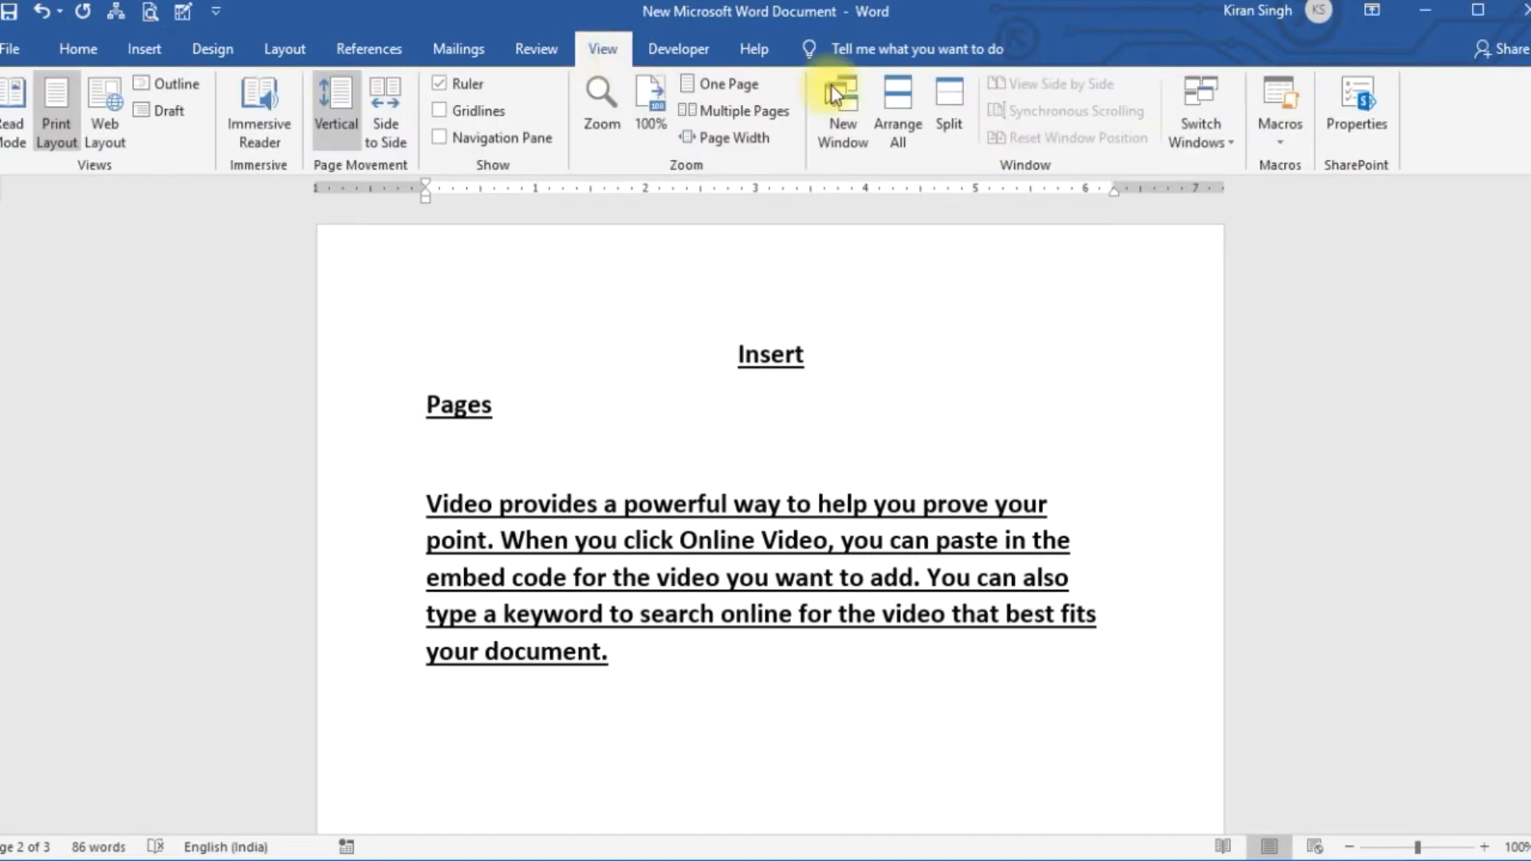
pyautogui.click(751, 116)
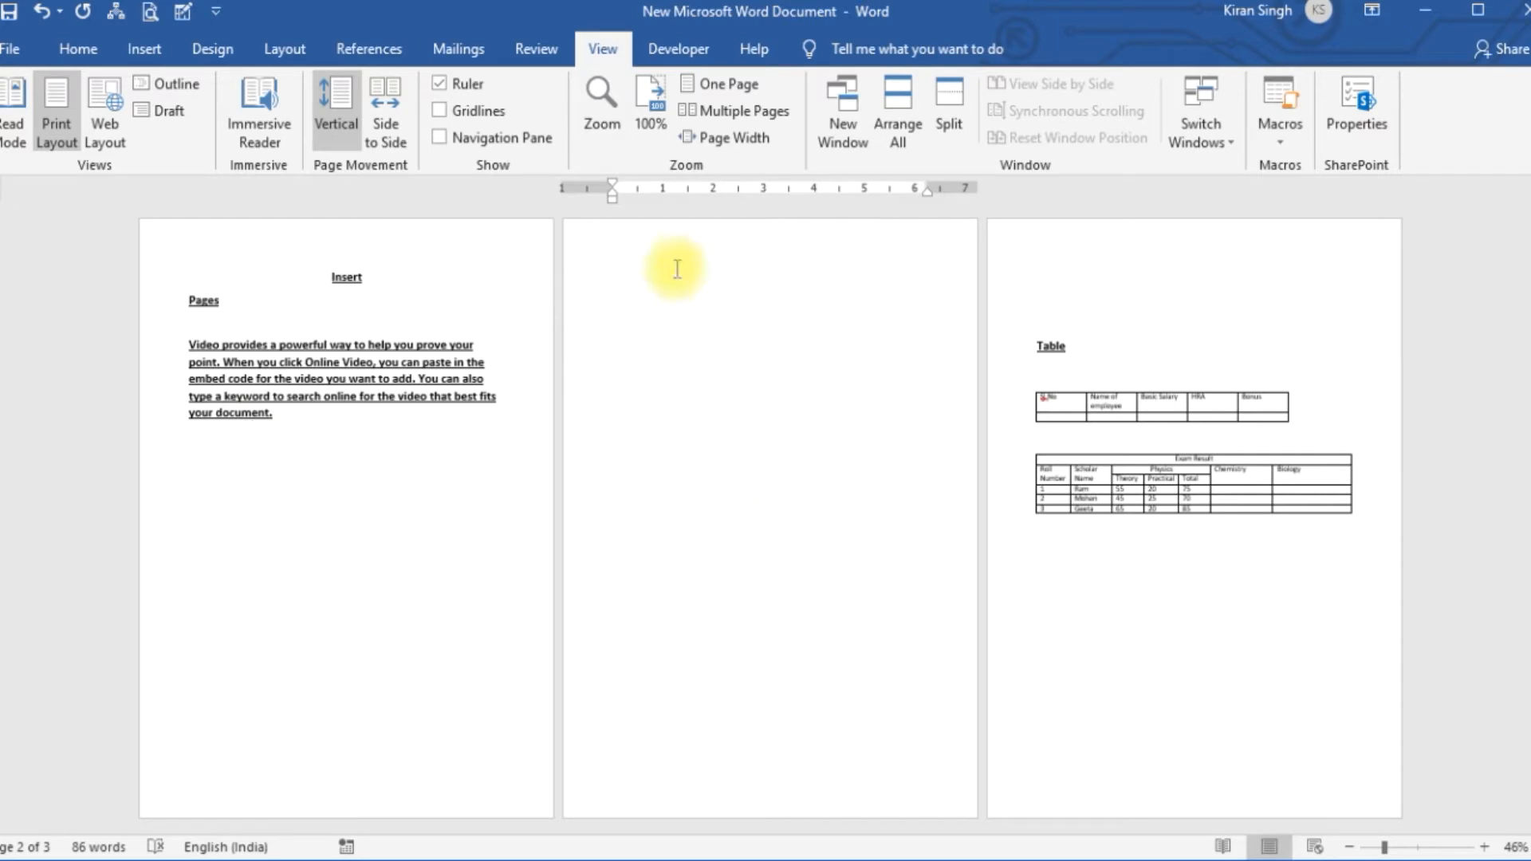
pyautogui.click(717, 92)
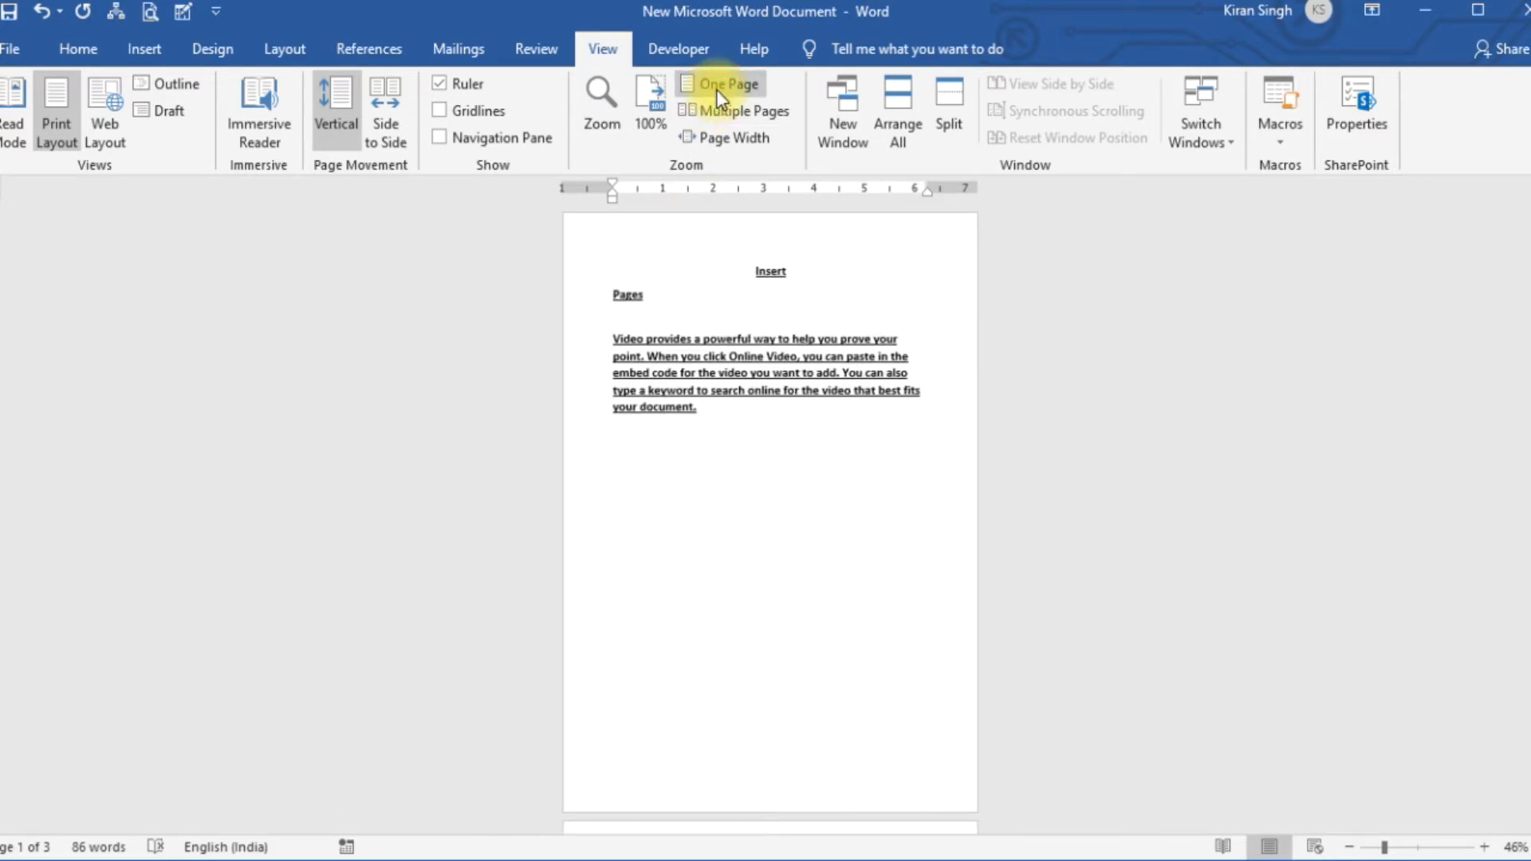
pyautogui.click(648, 122)
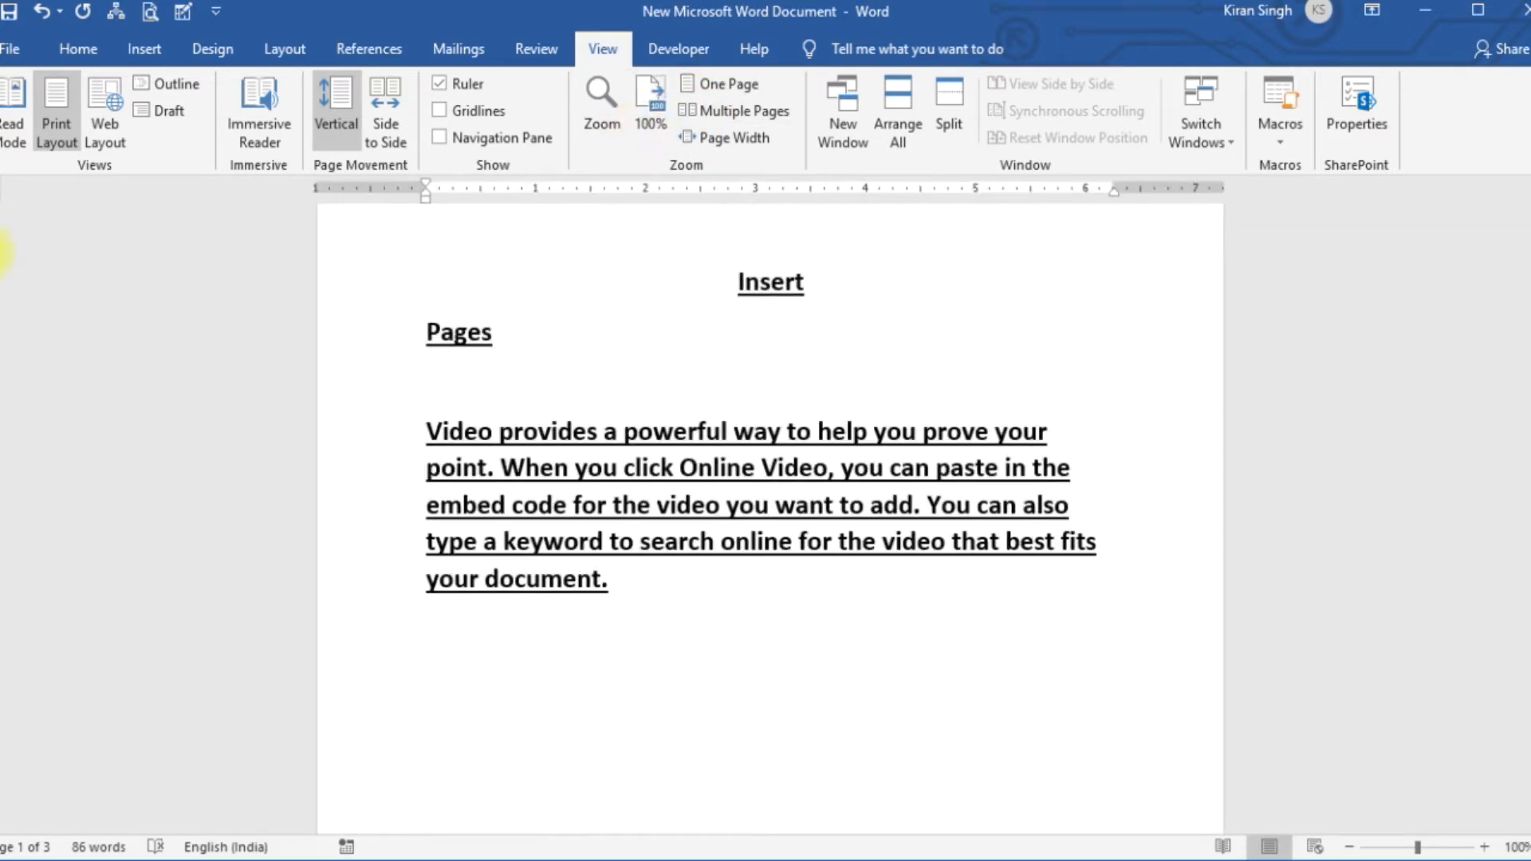
# Step: Undo the blank page insertion
pyautogui.click(128, 50)
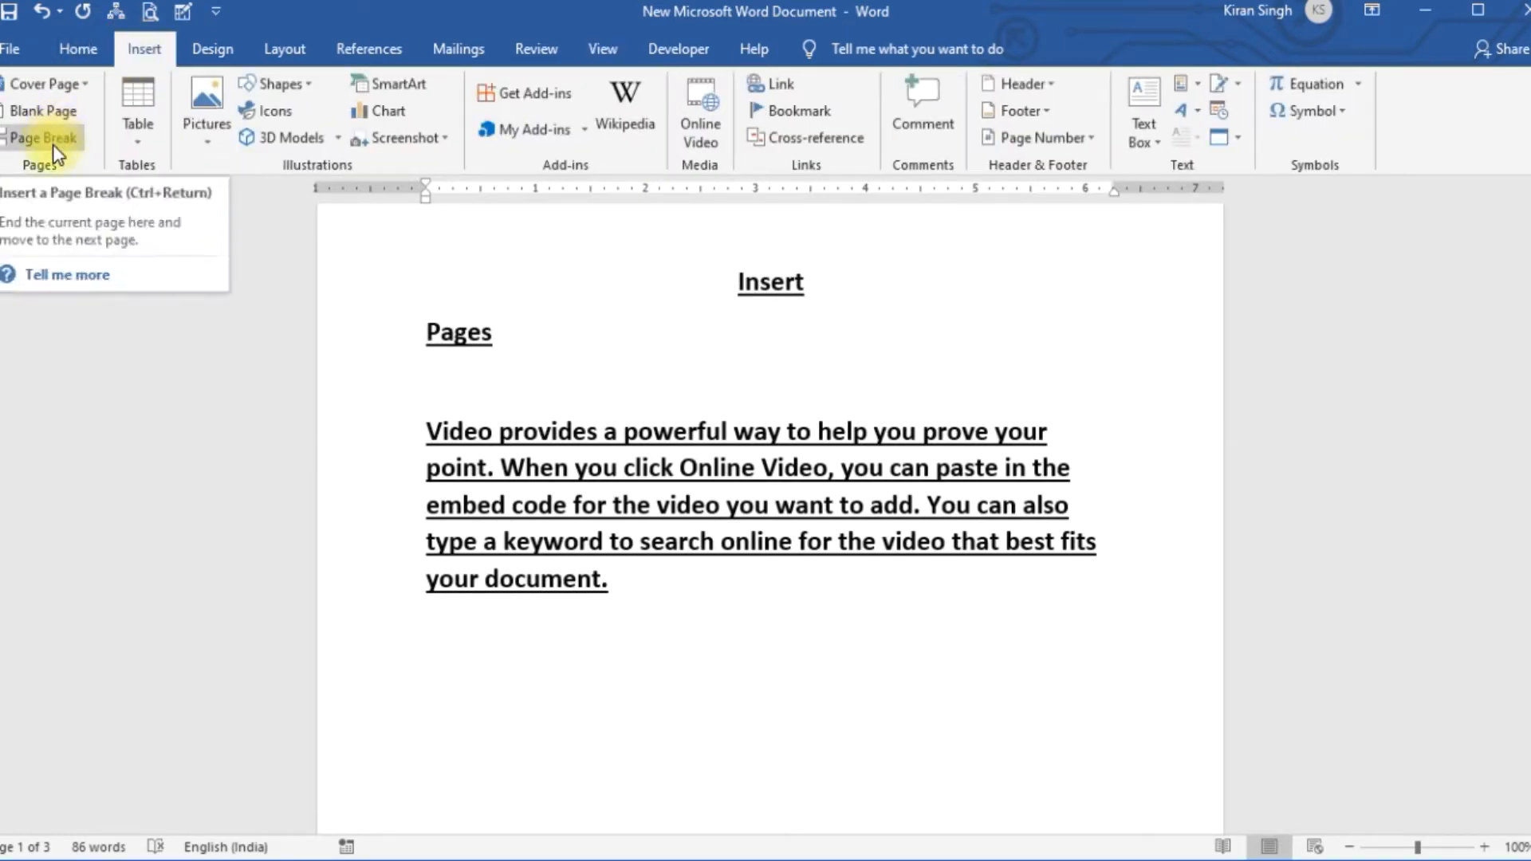
pyautogui.click(628, 658)
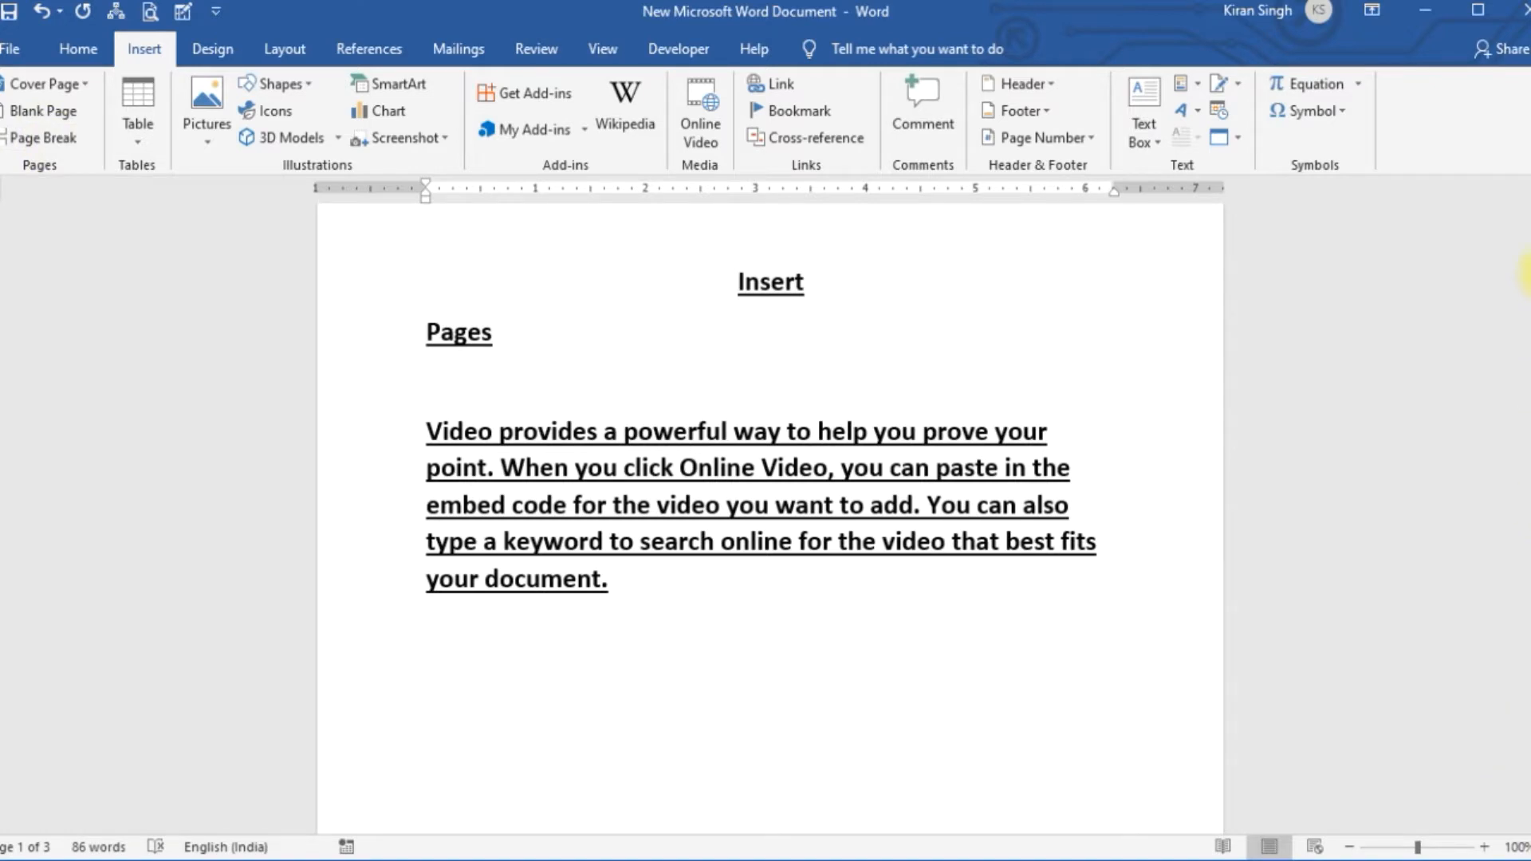
pyautogui.moveTo(1524, 271); pyautogui.dragTo(1524, 563)
pyautogui.moveTo(1525, 430); pyautogui.dragTo(1525, 351)
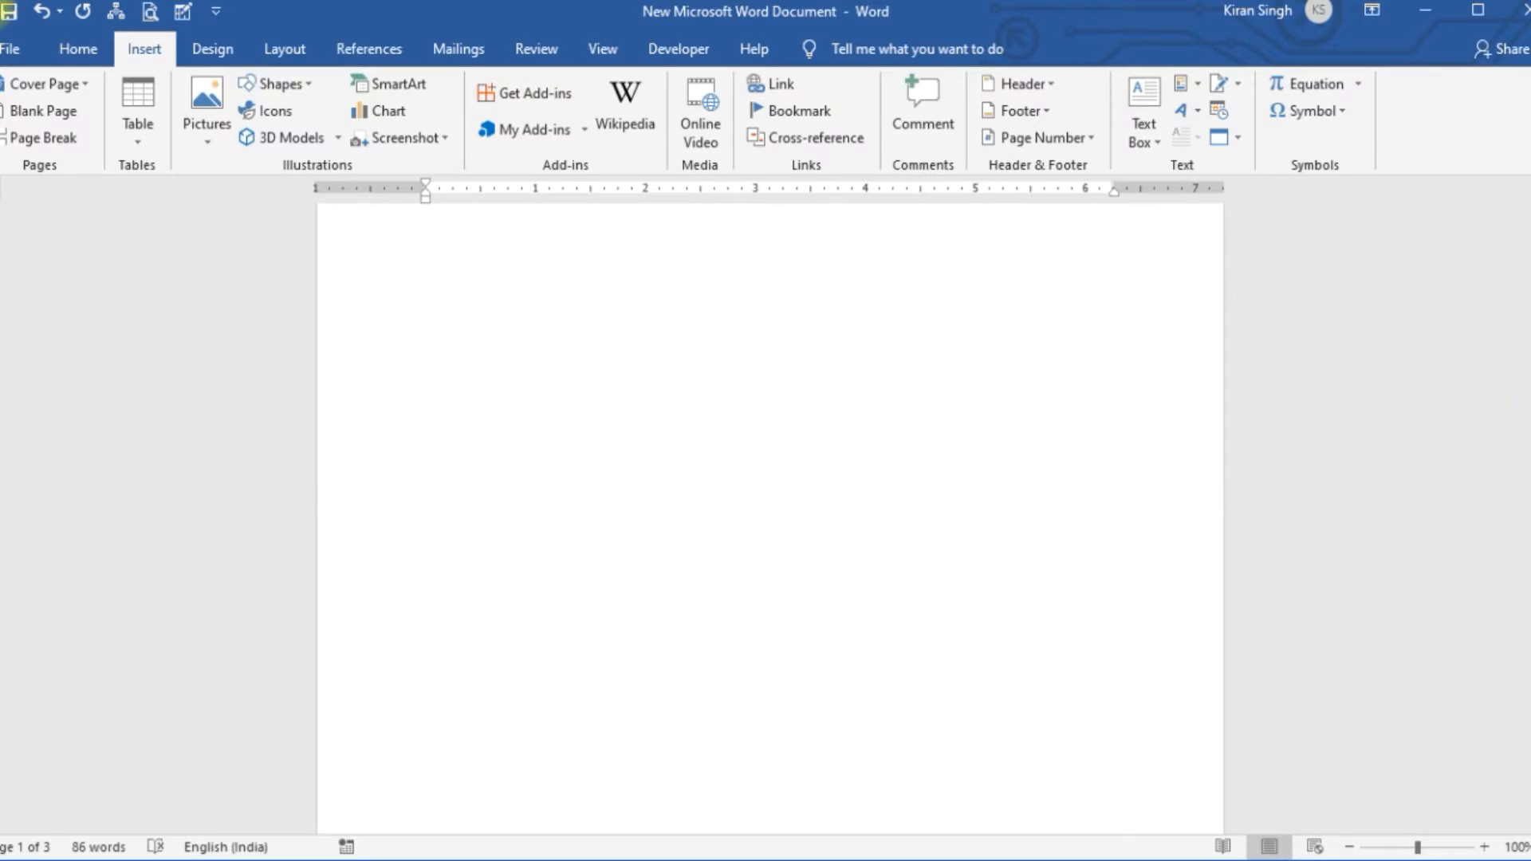
pyautogui.click(41, 12)
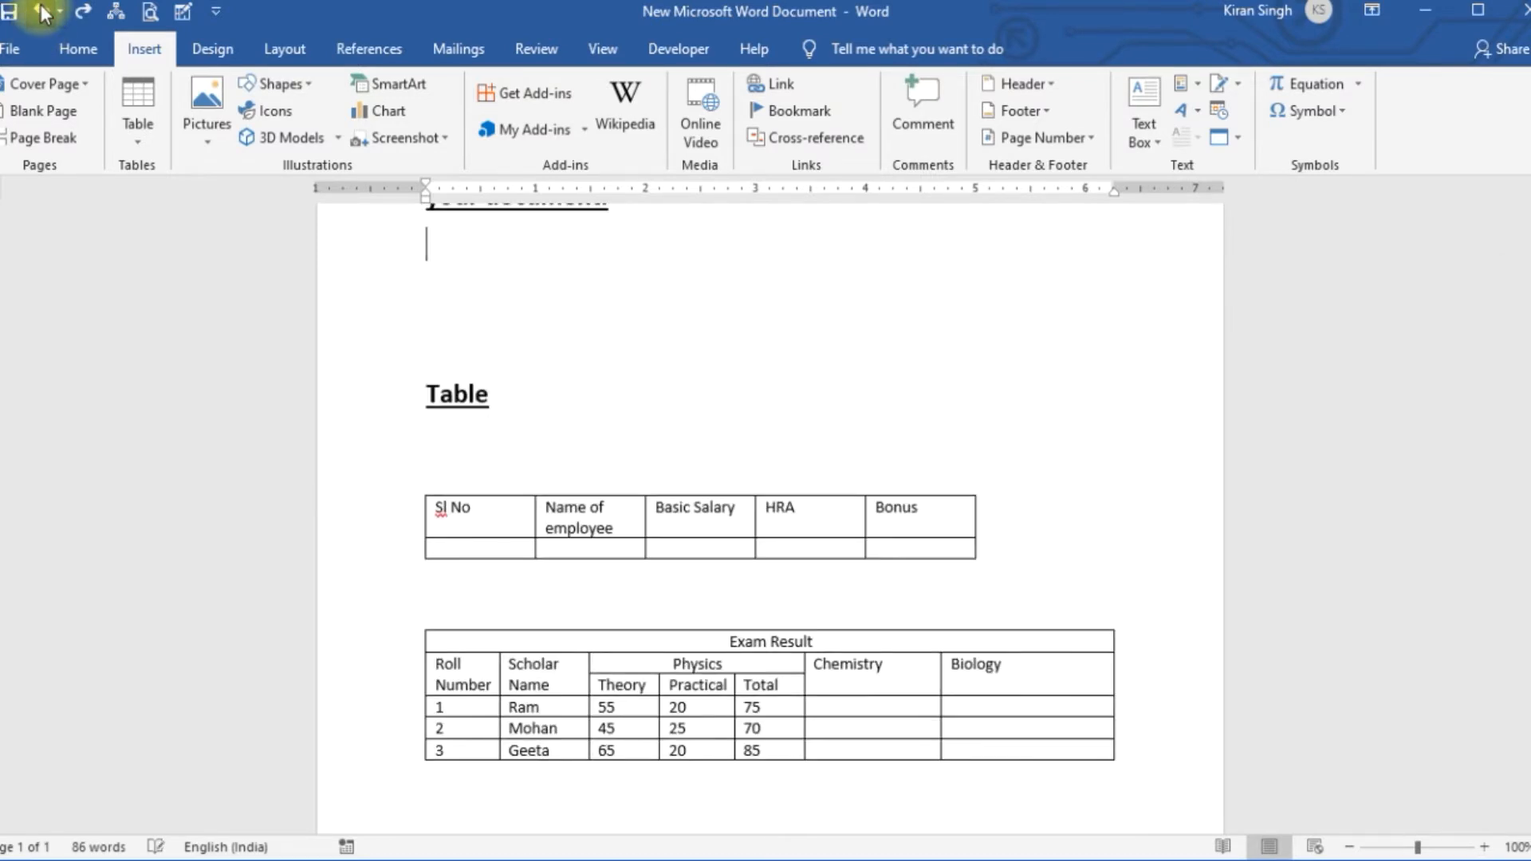
# Step: Insert a page break after the sample paragraph, before the Table heading
pyautogui.moveTo(1525, 510); pyautogui.dragTo(1525, 314)
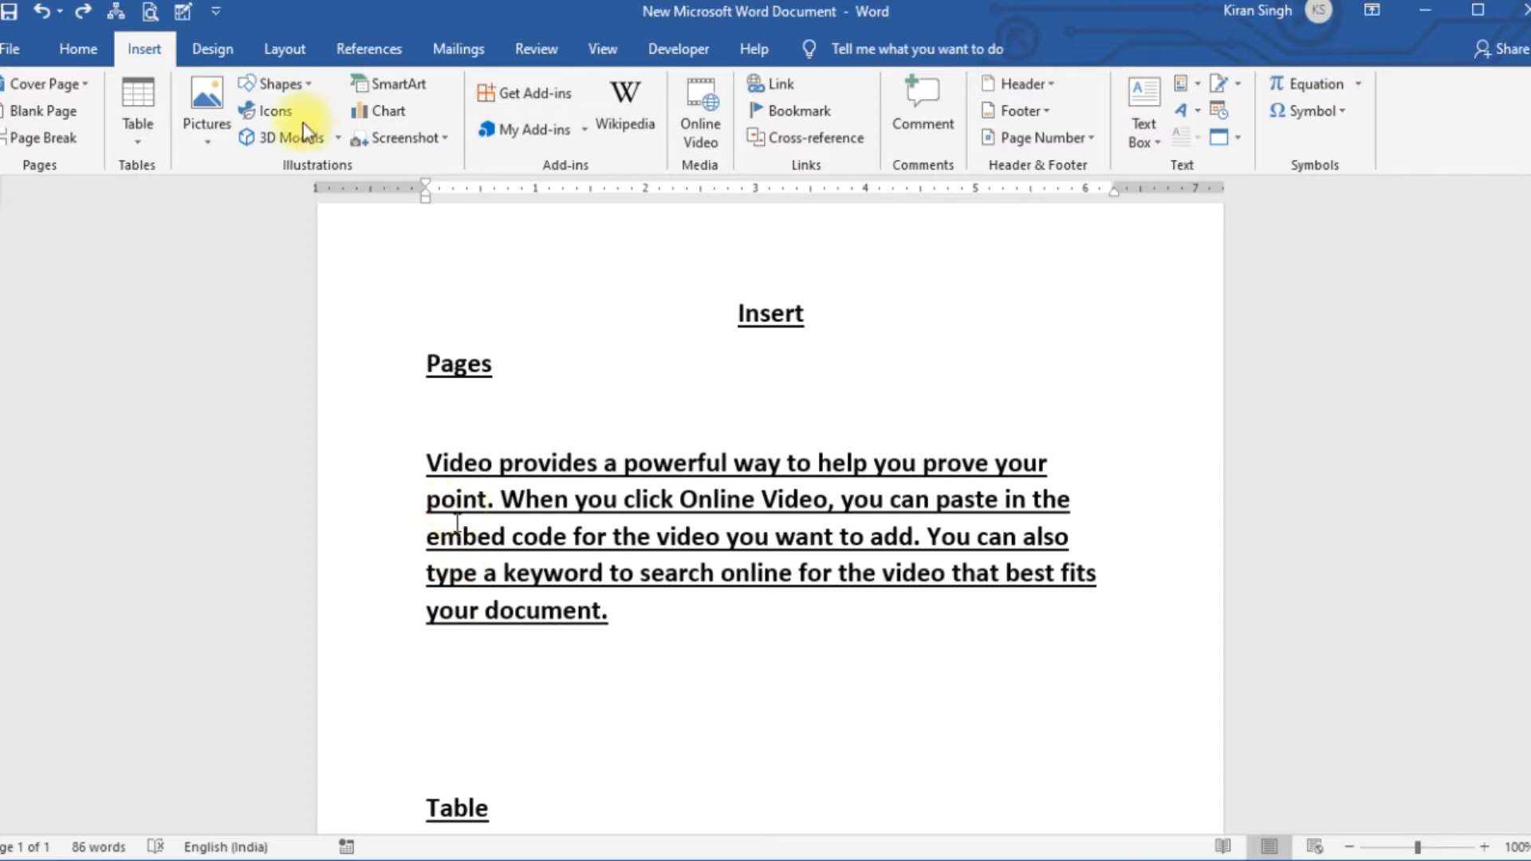
pyautogui.click(64, 139)
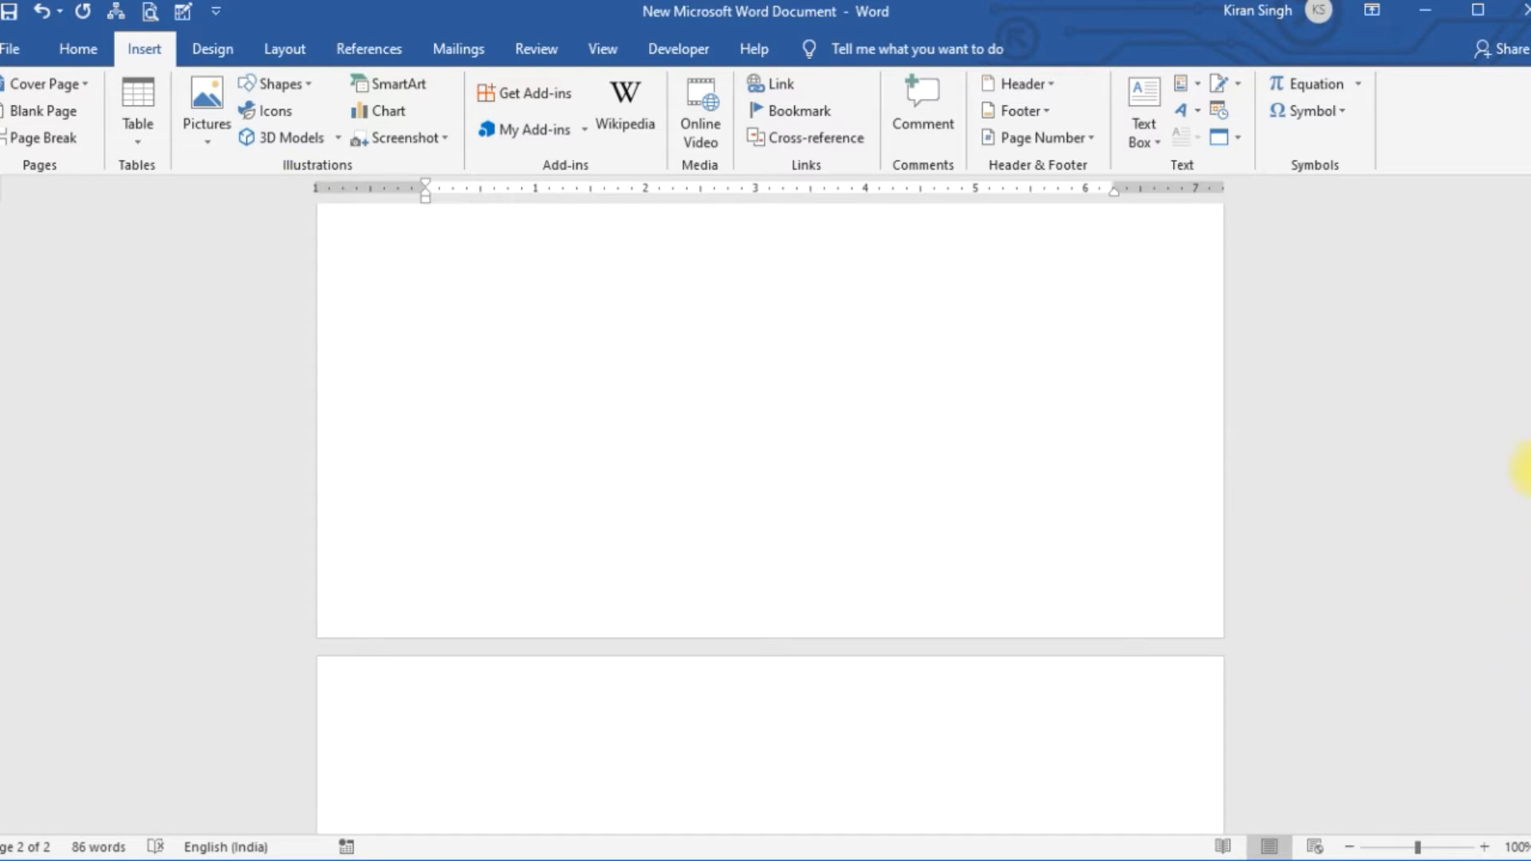
pyautogui.moveTo(1527, 465); pyautogui.dragTo(1527, 254)
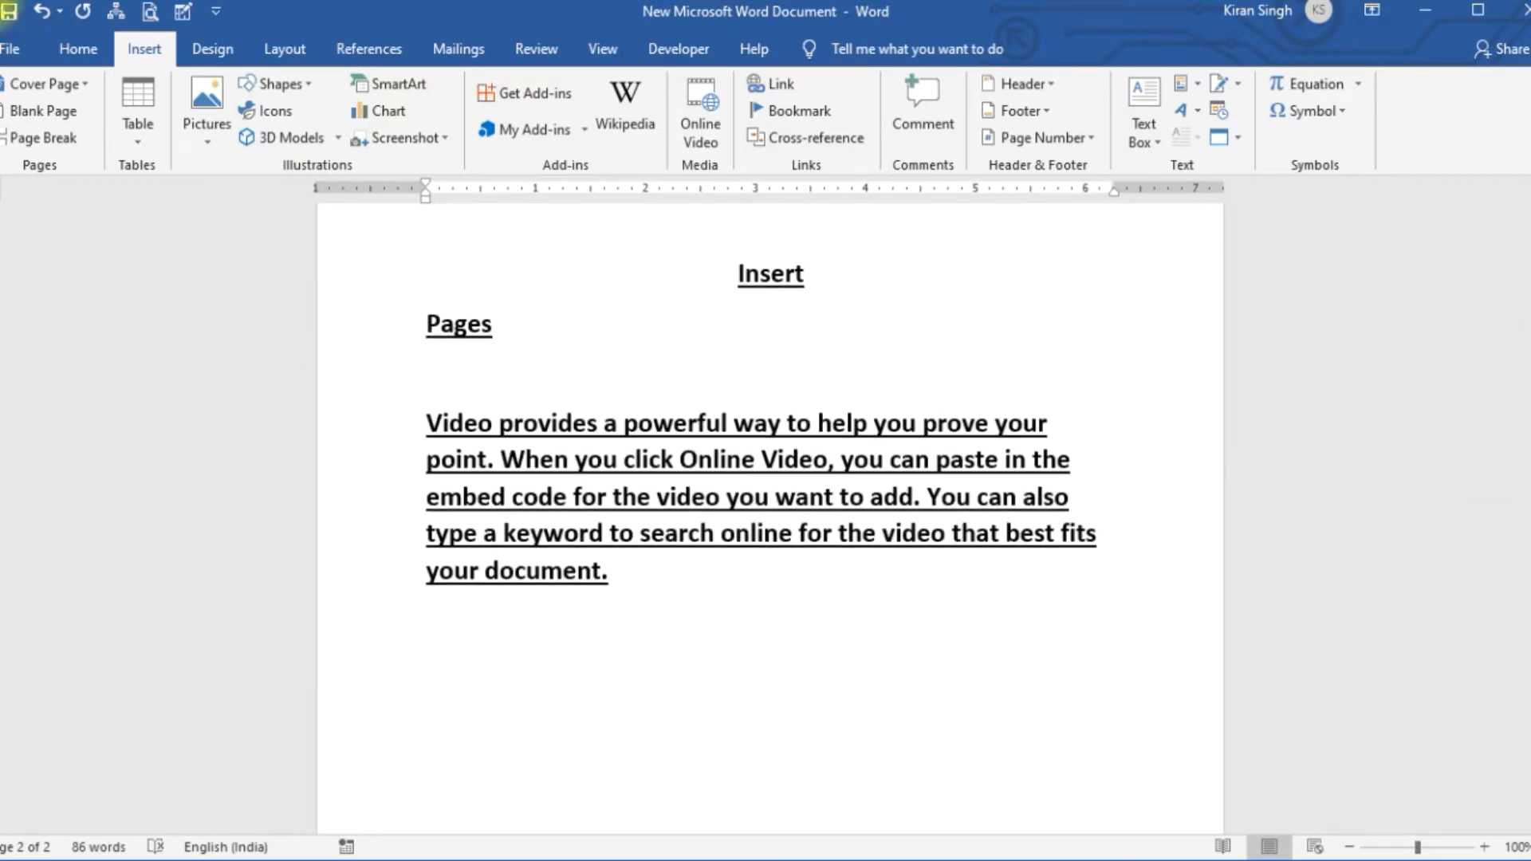
# Step: Display multiple pages to examine how the page break splits the document, and restore the one-page view at 100% zoom
pyautogui.click(598, 51)
pyautogui.click(705, 110)
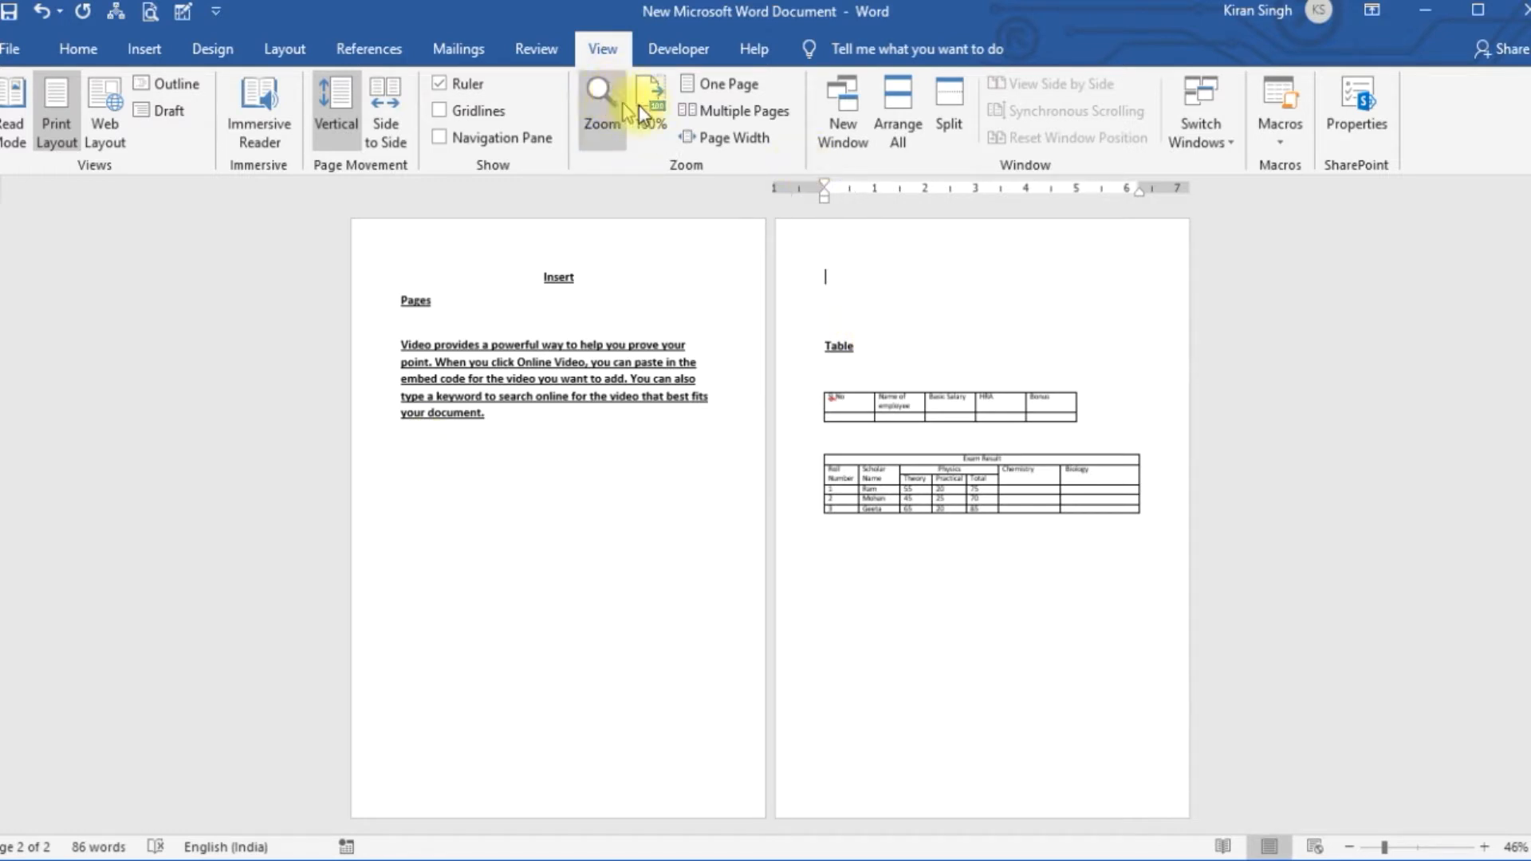
pyautogui.click(726, 88)
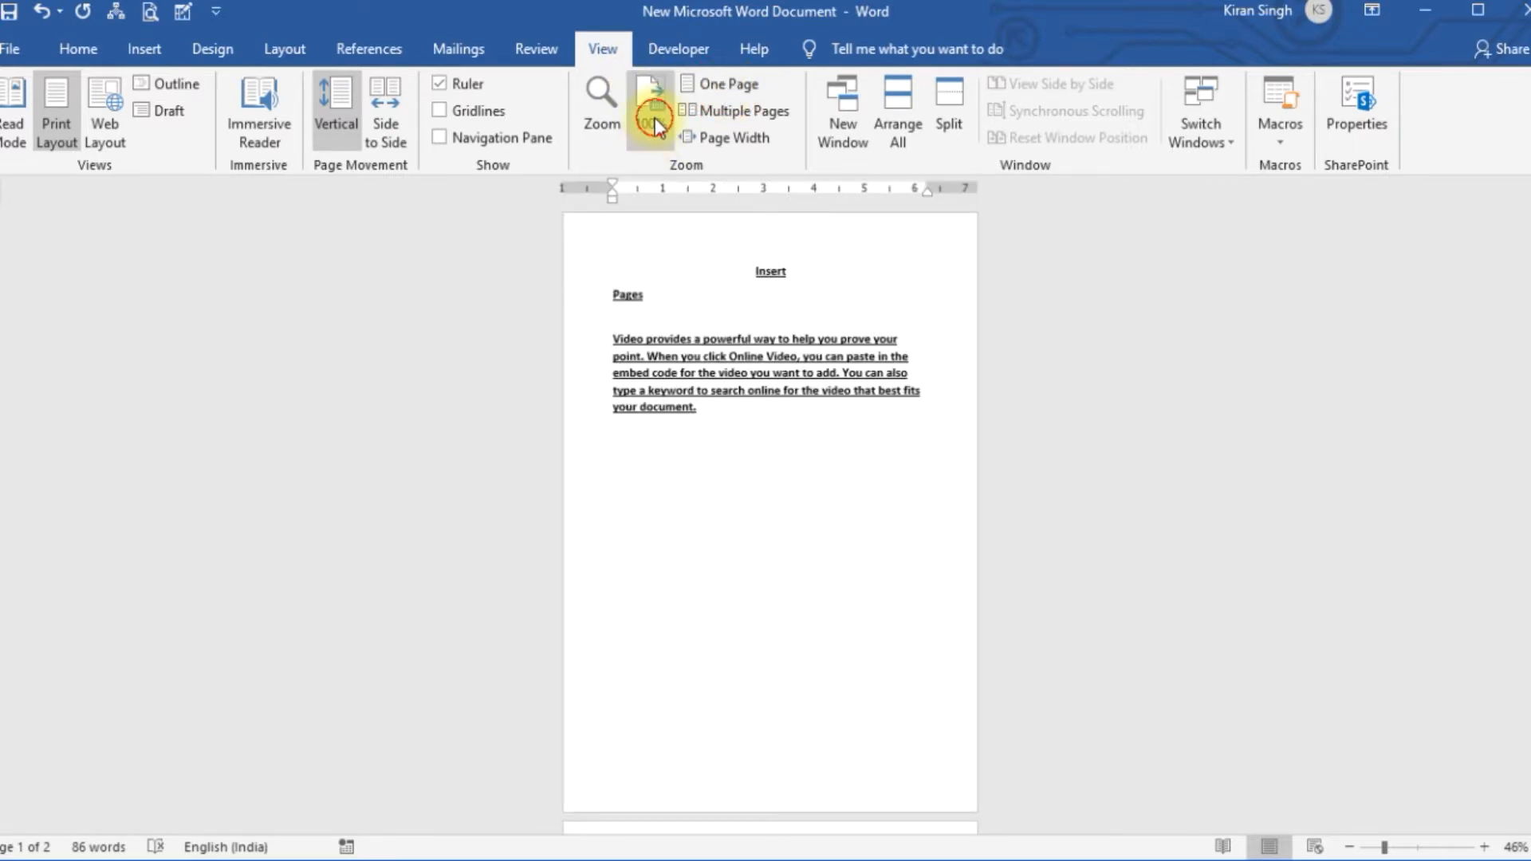
pyautogui.click(654, 117)
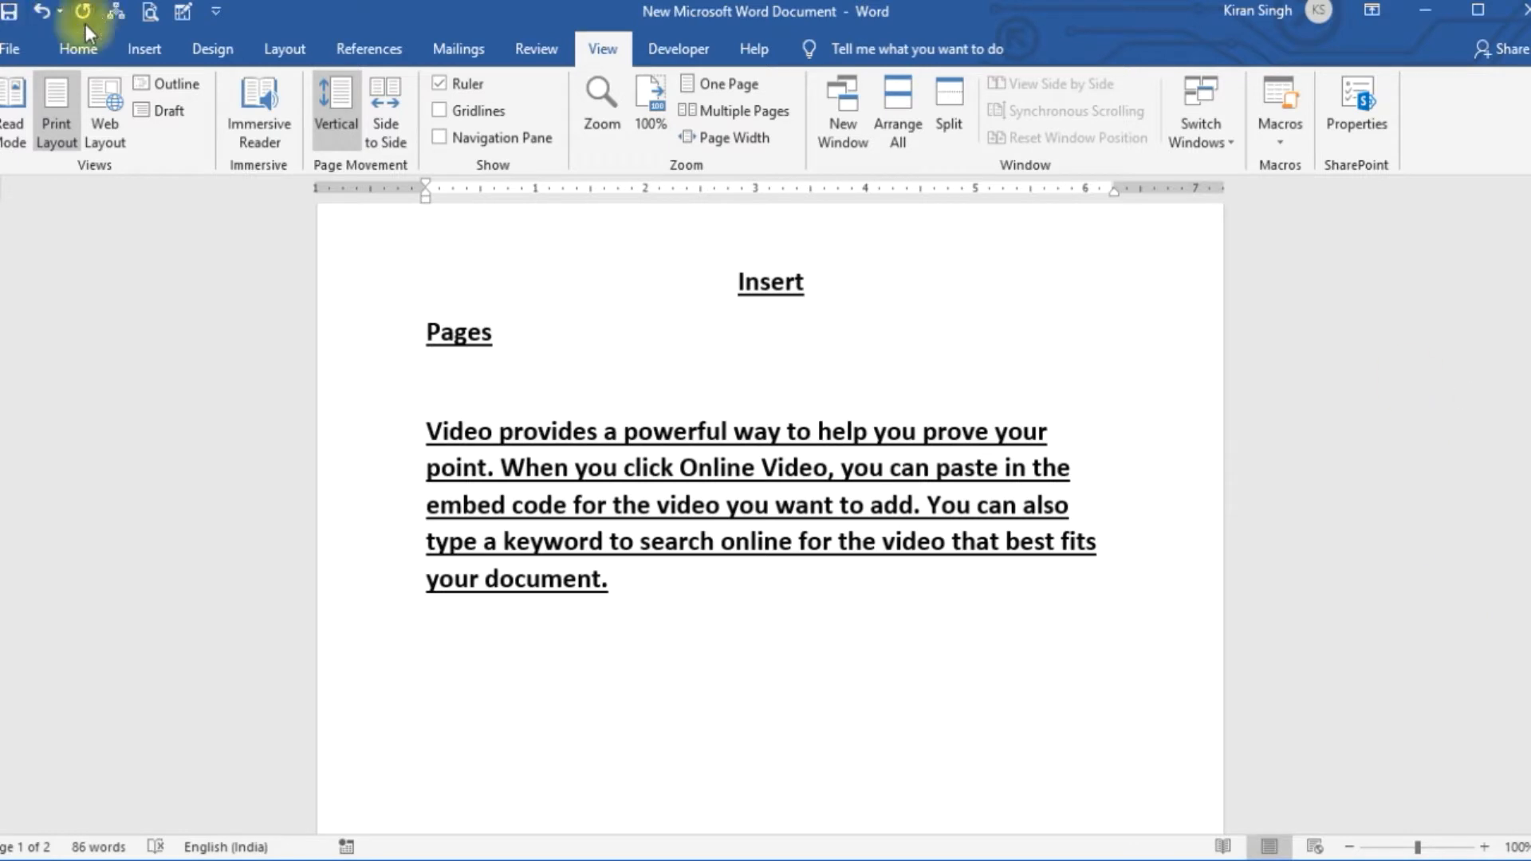
# Step: Undo the page break and reinsert it after deleting two blank lines above the Table heading
pyautogui.click(41, 11)
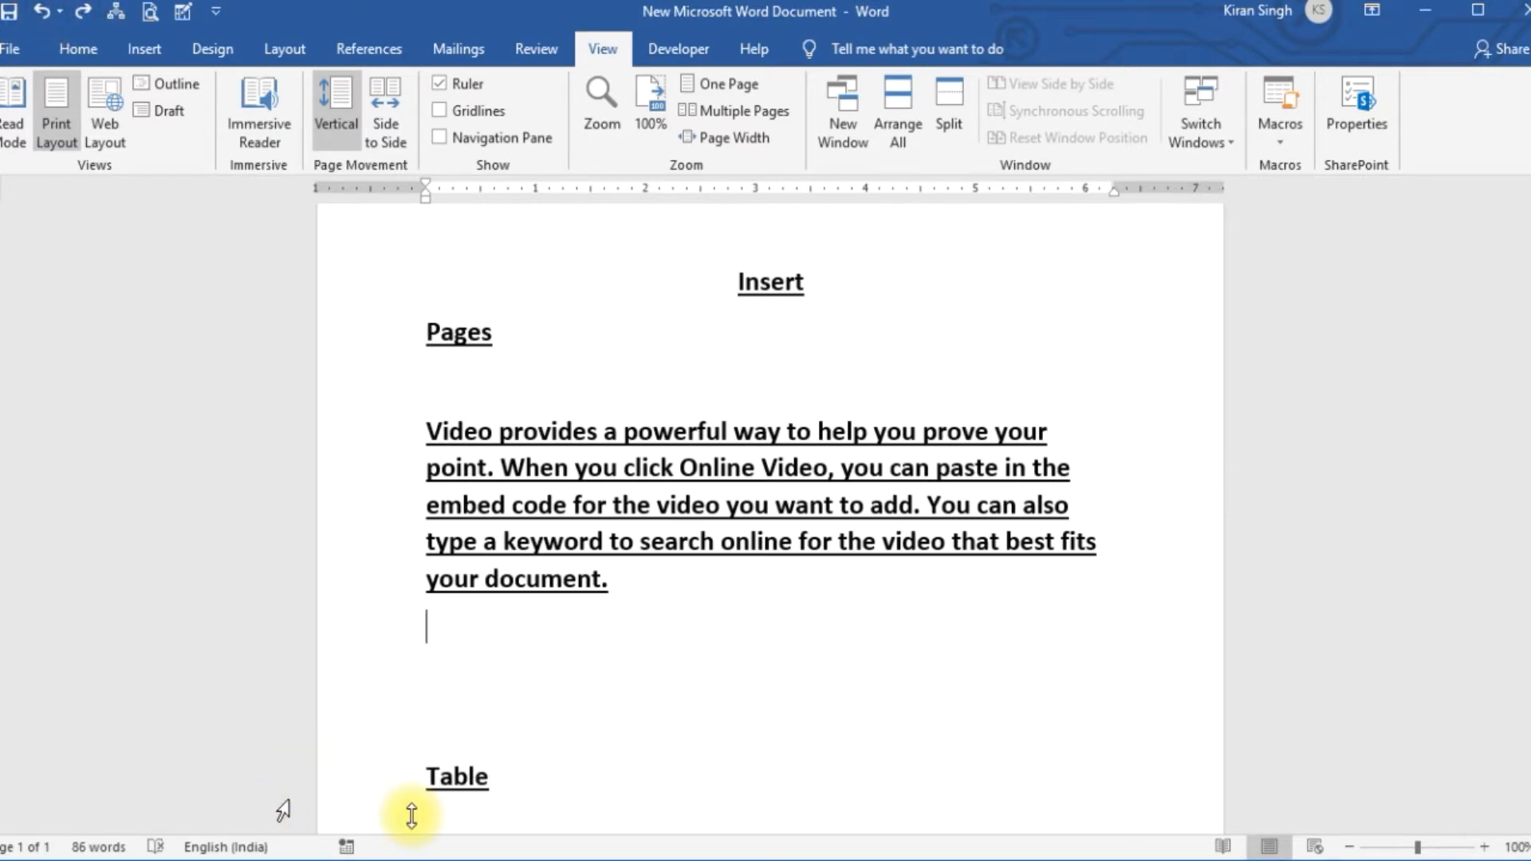
pyautogui.press('Delete')
pyautogui.press('Delete')
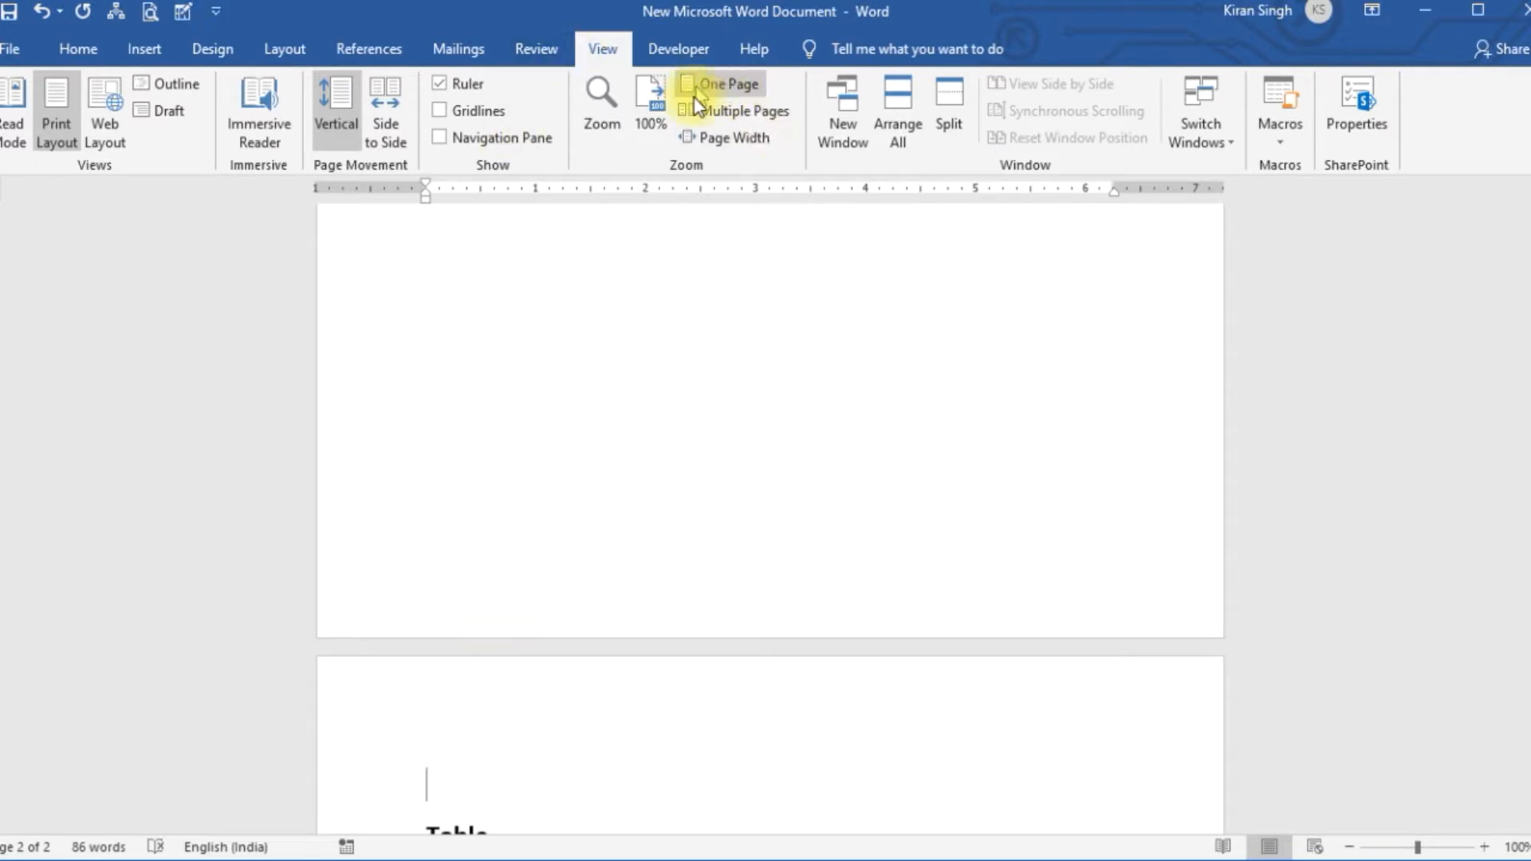
# Step: Compare both pages around the reinserted page break in multiple-page view, and go back to one page at 100% zoom
pyautogui.click(720, 114)
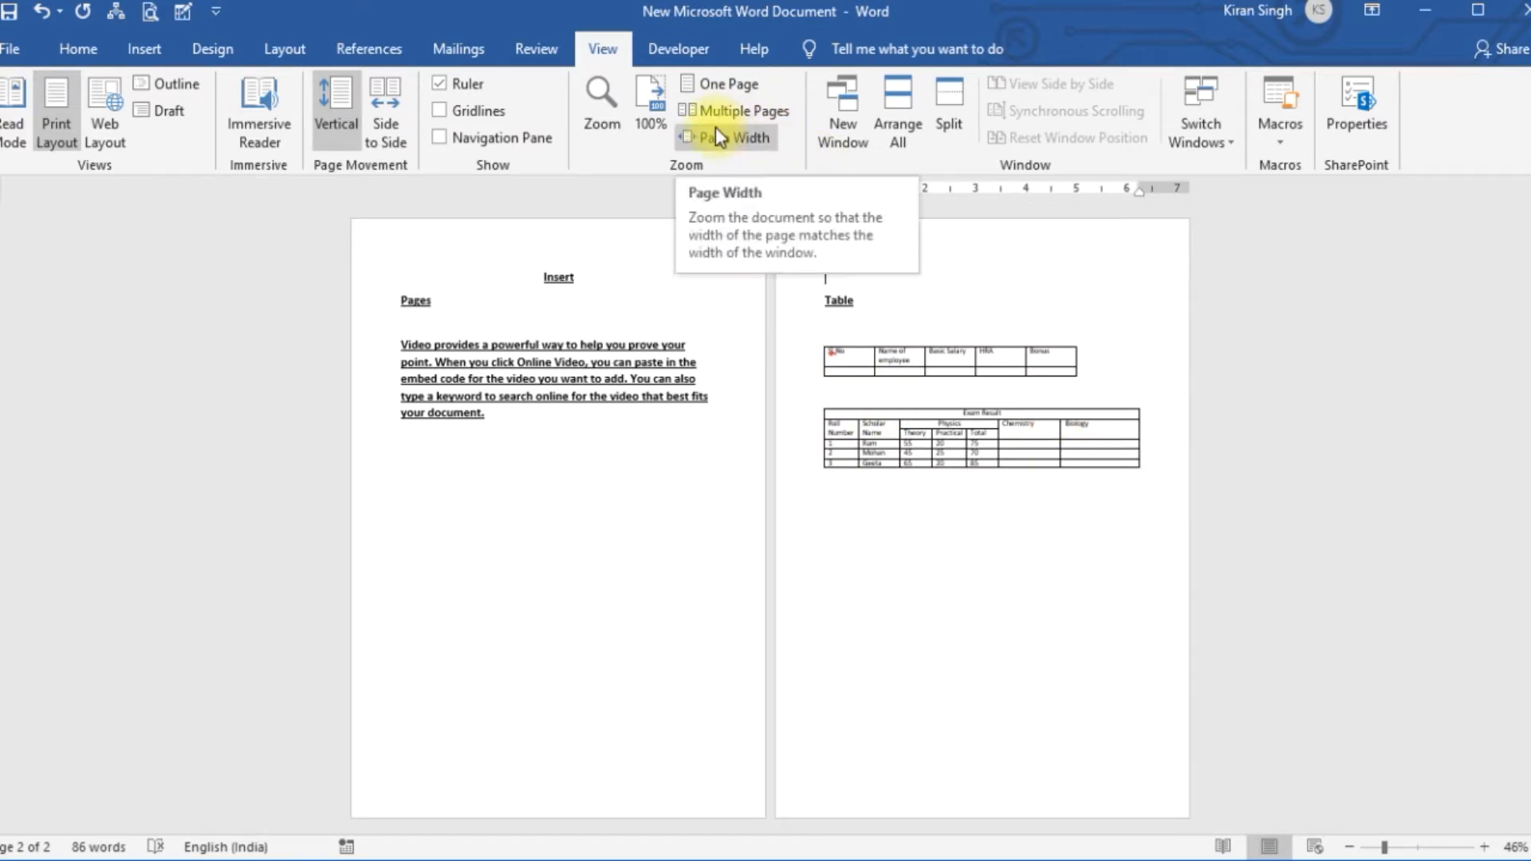
pyautogui.click(727, 84)
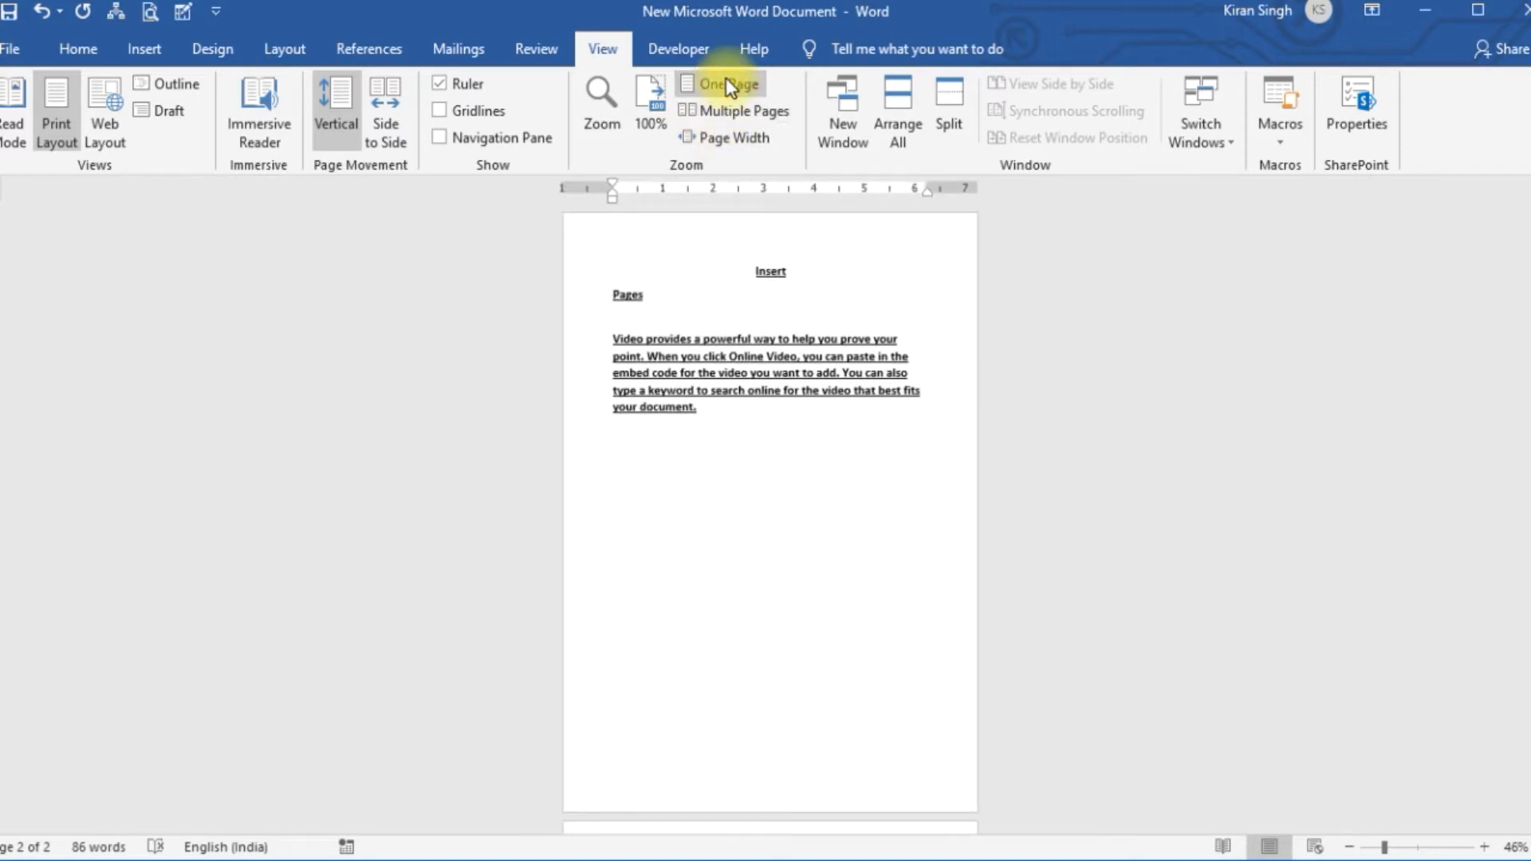
pyautogui.click(638, 134)
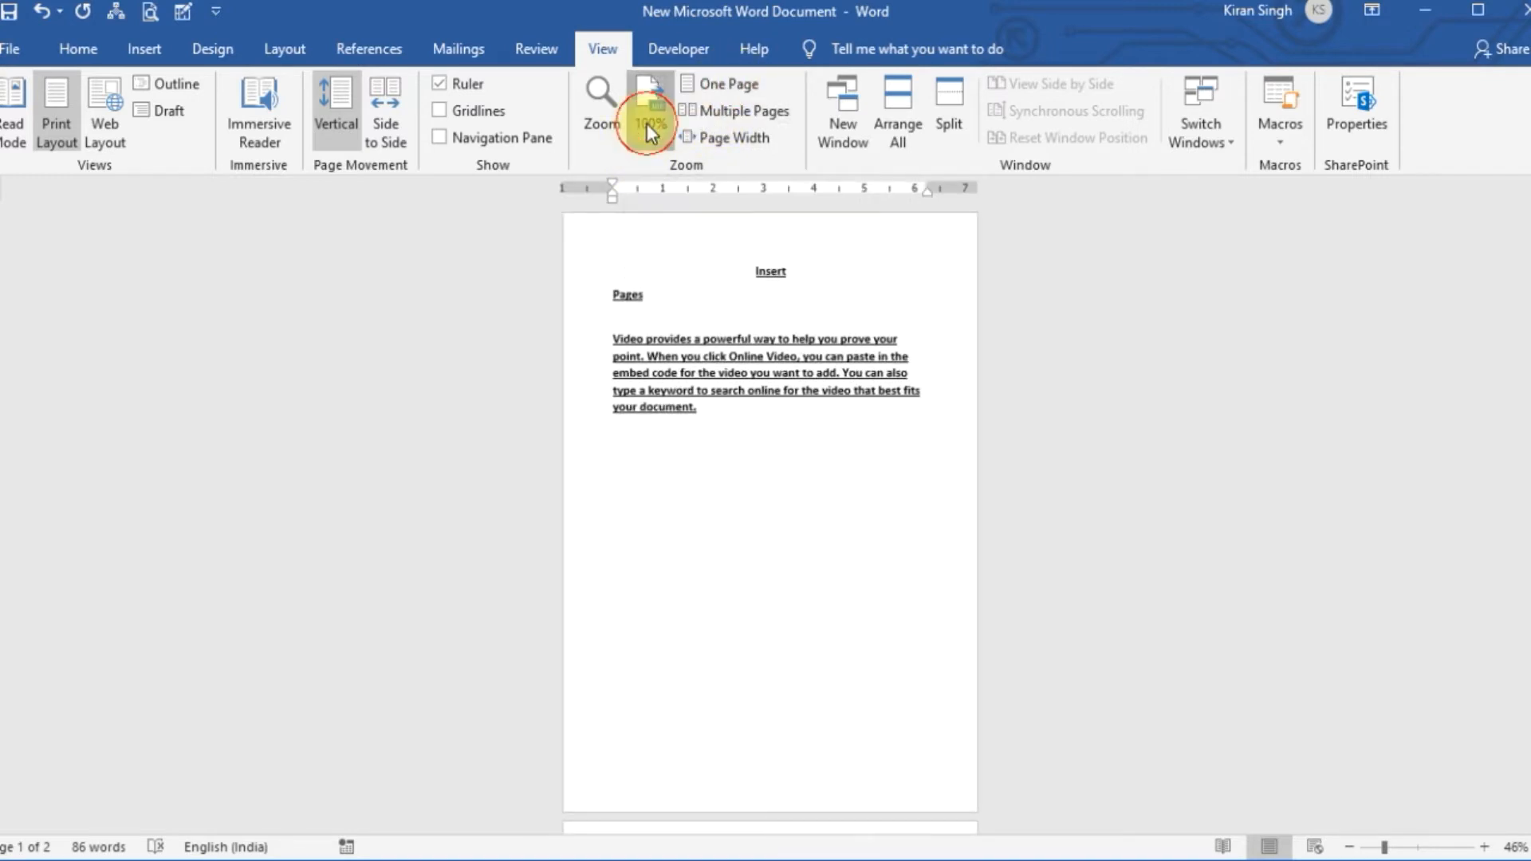
# Step: Delete the page break between the sample paragraph and the Table heading
pyautogui.moveTo(1524, 267)
pyautogui.mouseDown()
pyautogui.moveTo(1526, 534)
pyautogui.moveTo(1526, 238)
pyautogui.mouseUp()
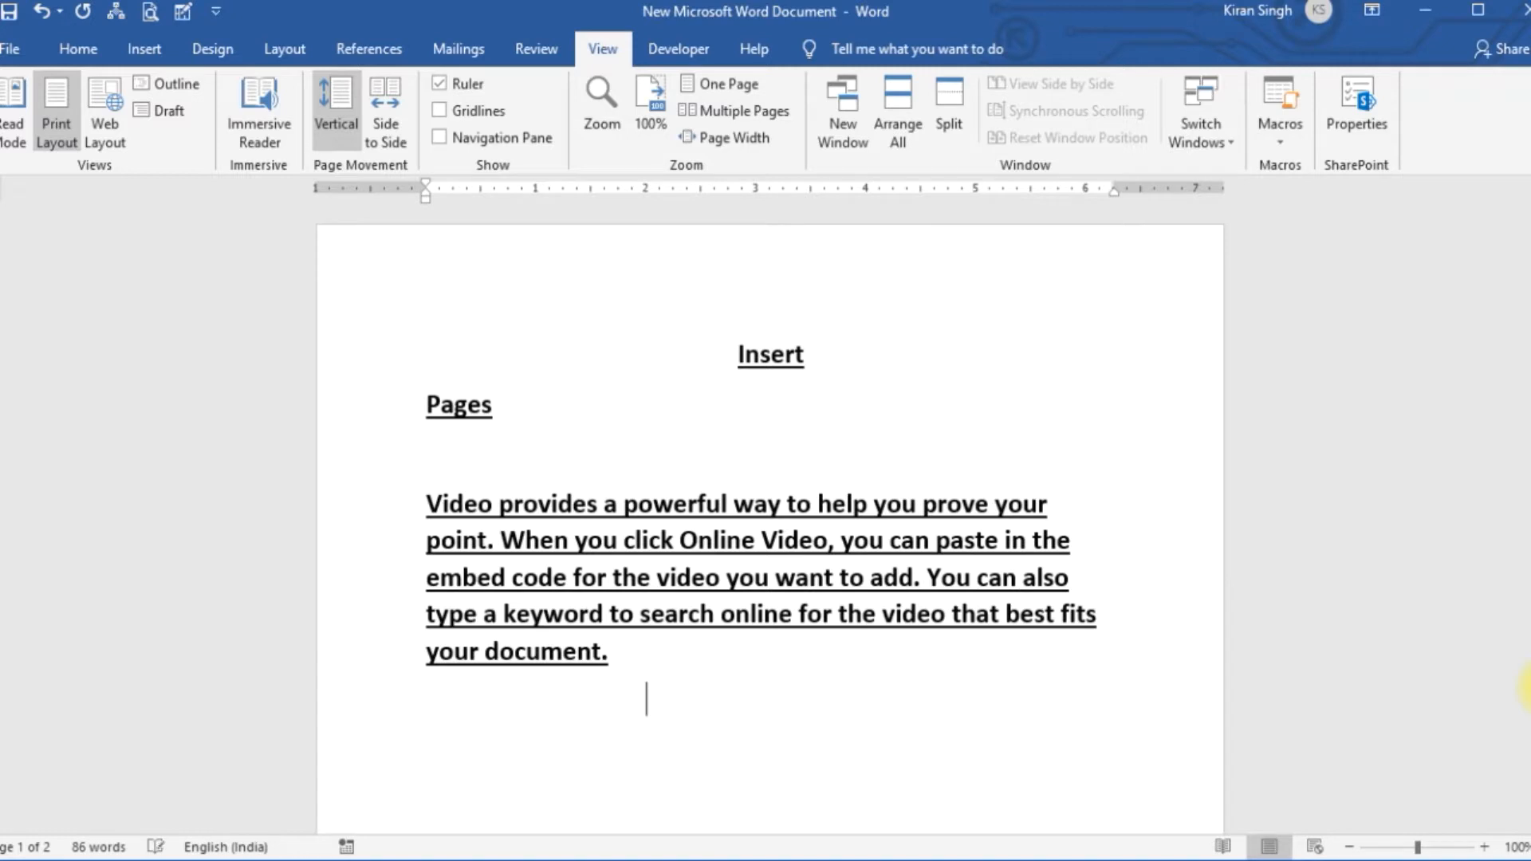
pyautogui.press('Delete')
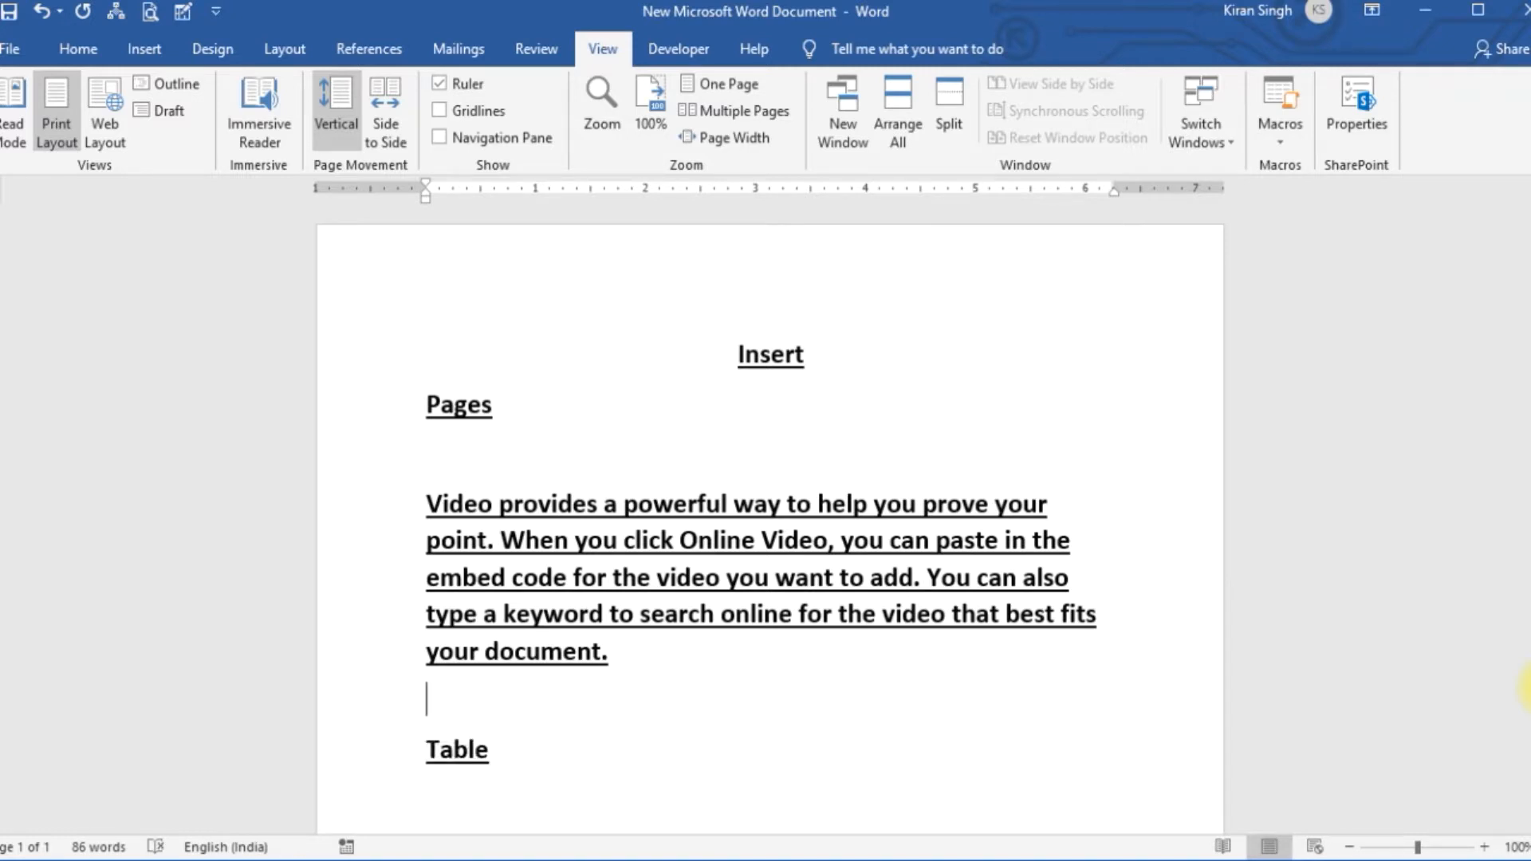
pyautogui.moveTo(1530, 319); pyautogui.dragTo(1525, 249)
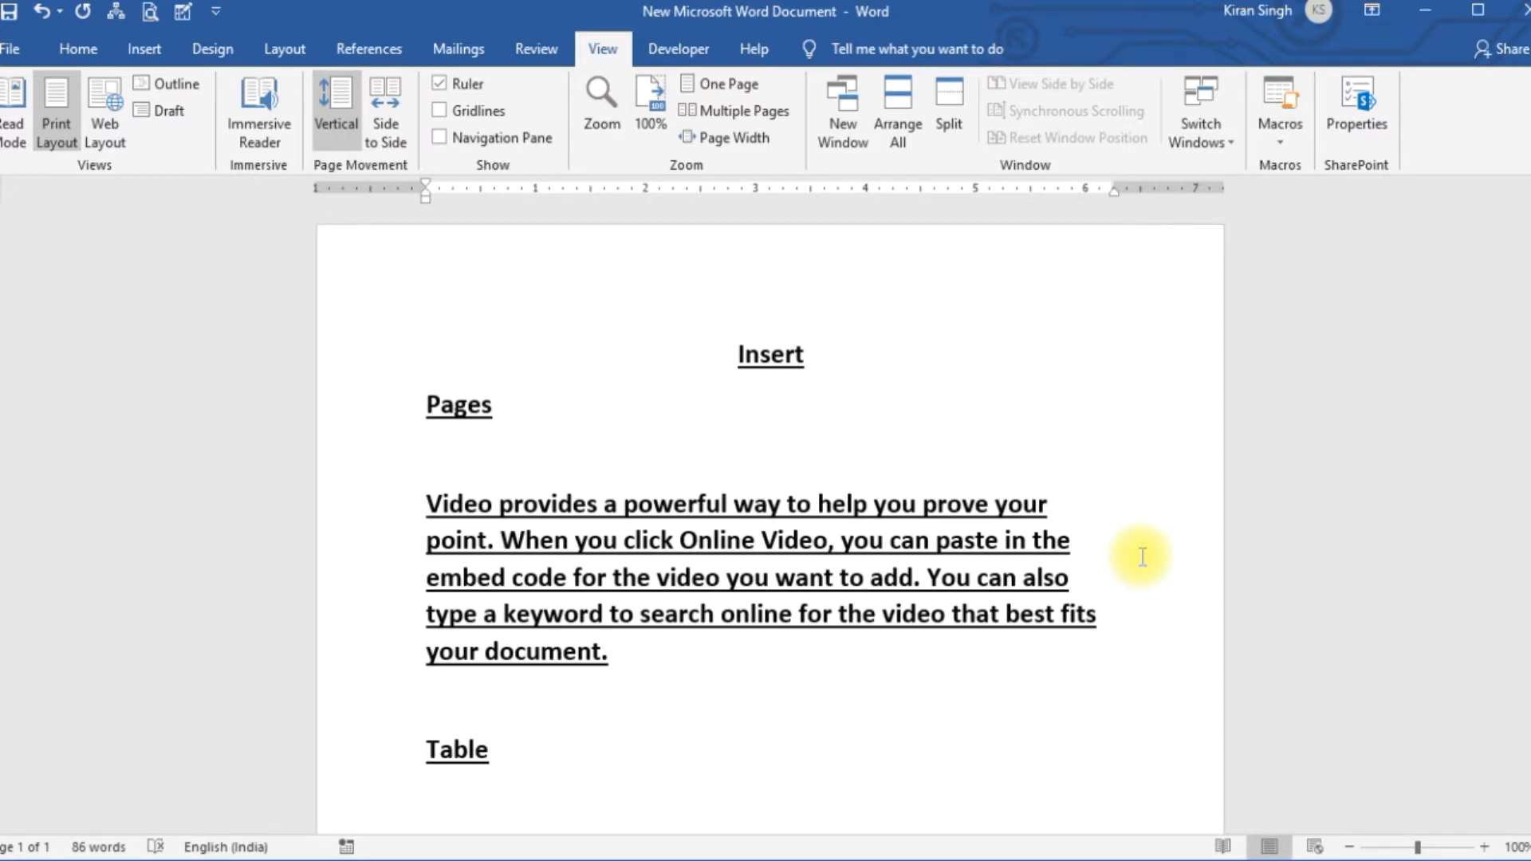
# Step: Delete the sample paragraph together with the blank line above it
pyautogui.click(145, 52)
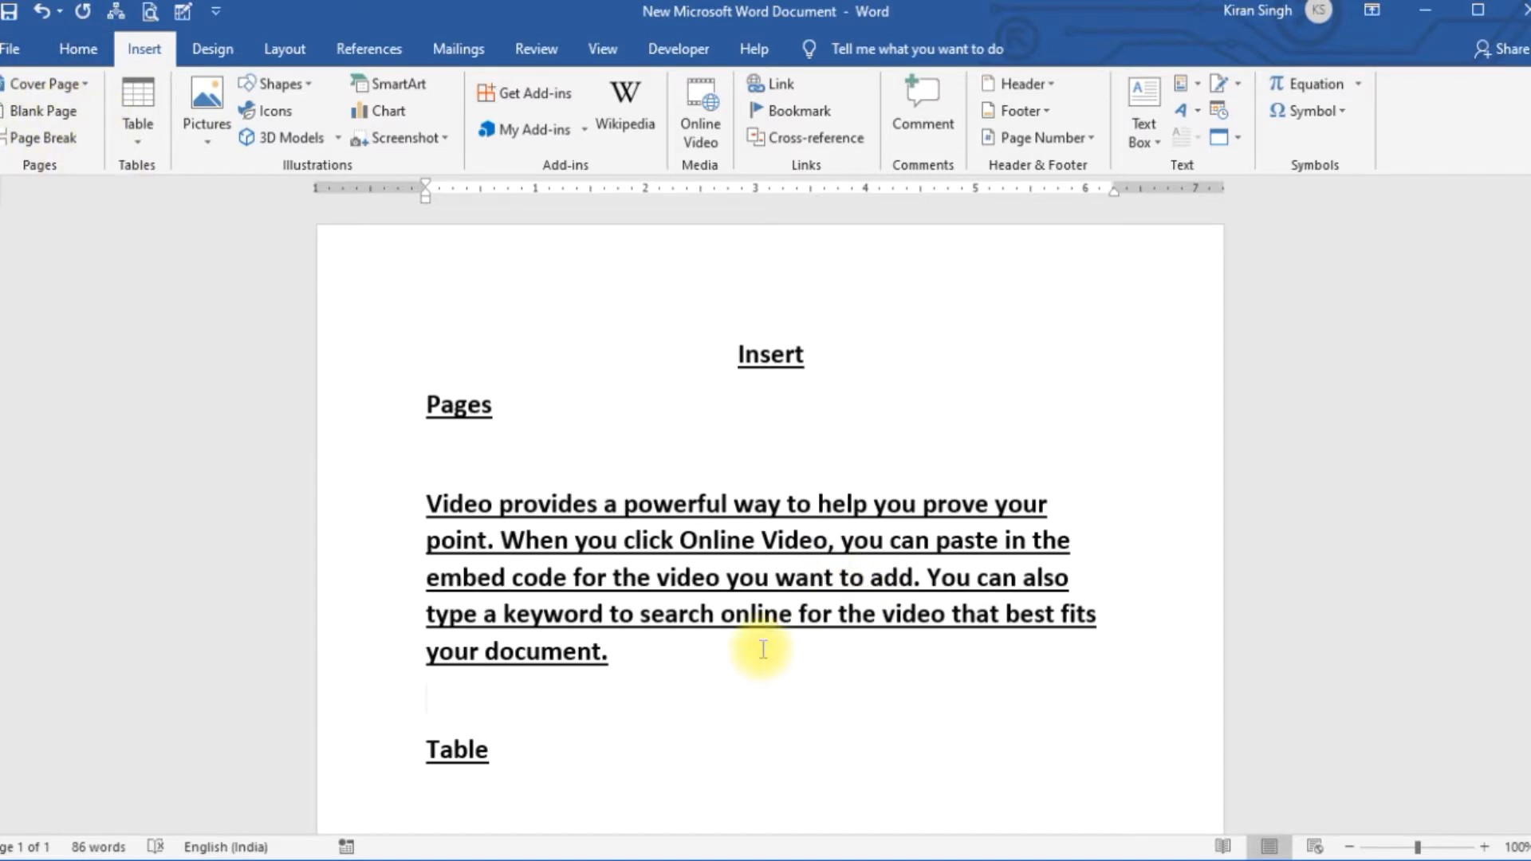
pyautogui.moveTo(625, 656); pyautogui.dragTo(445, 485)
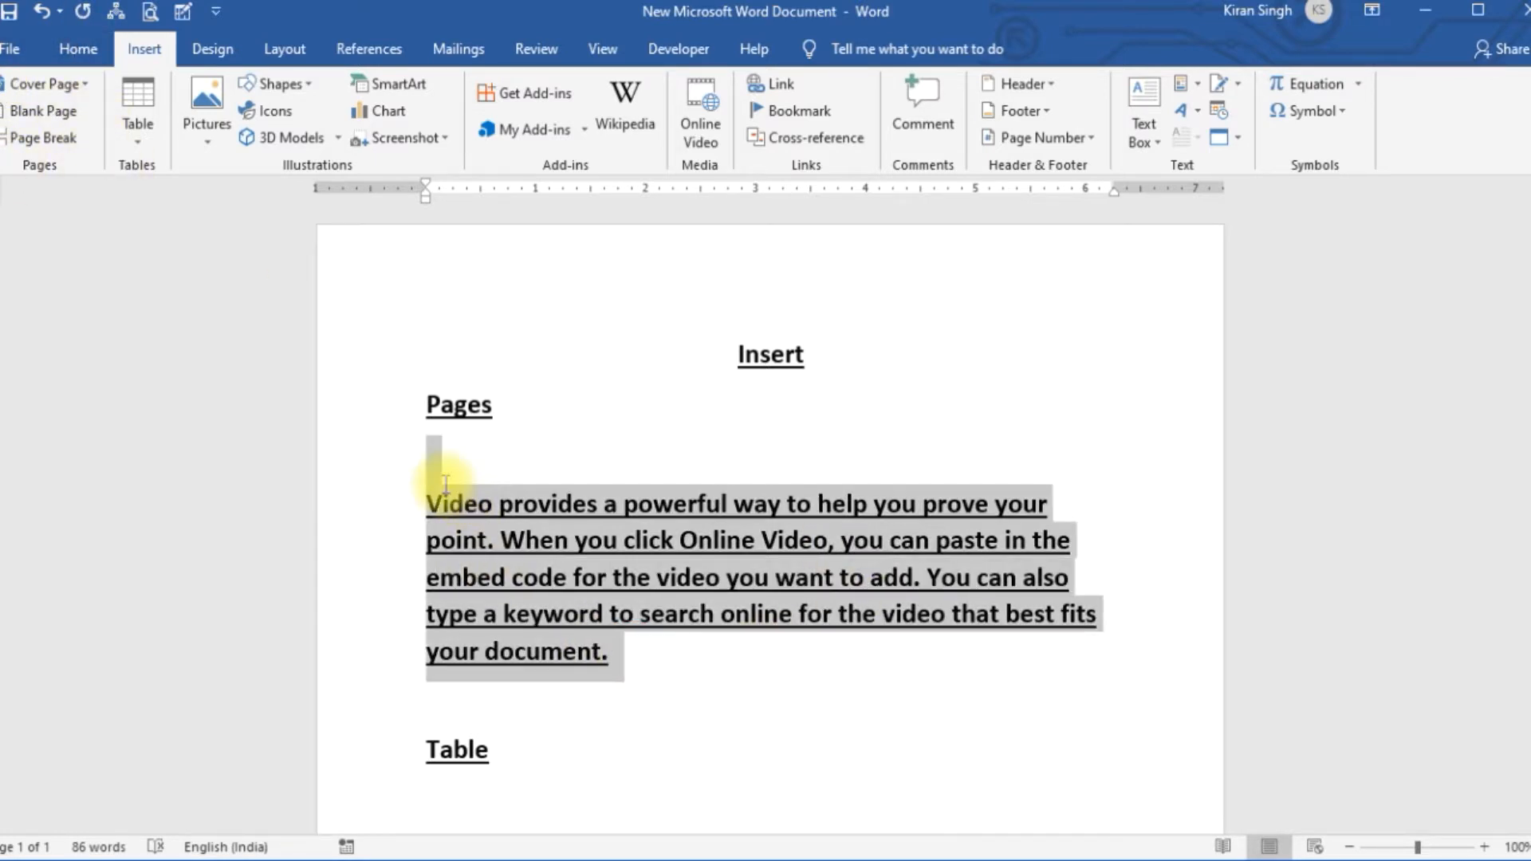
pyautogui.press('Delete')
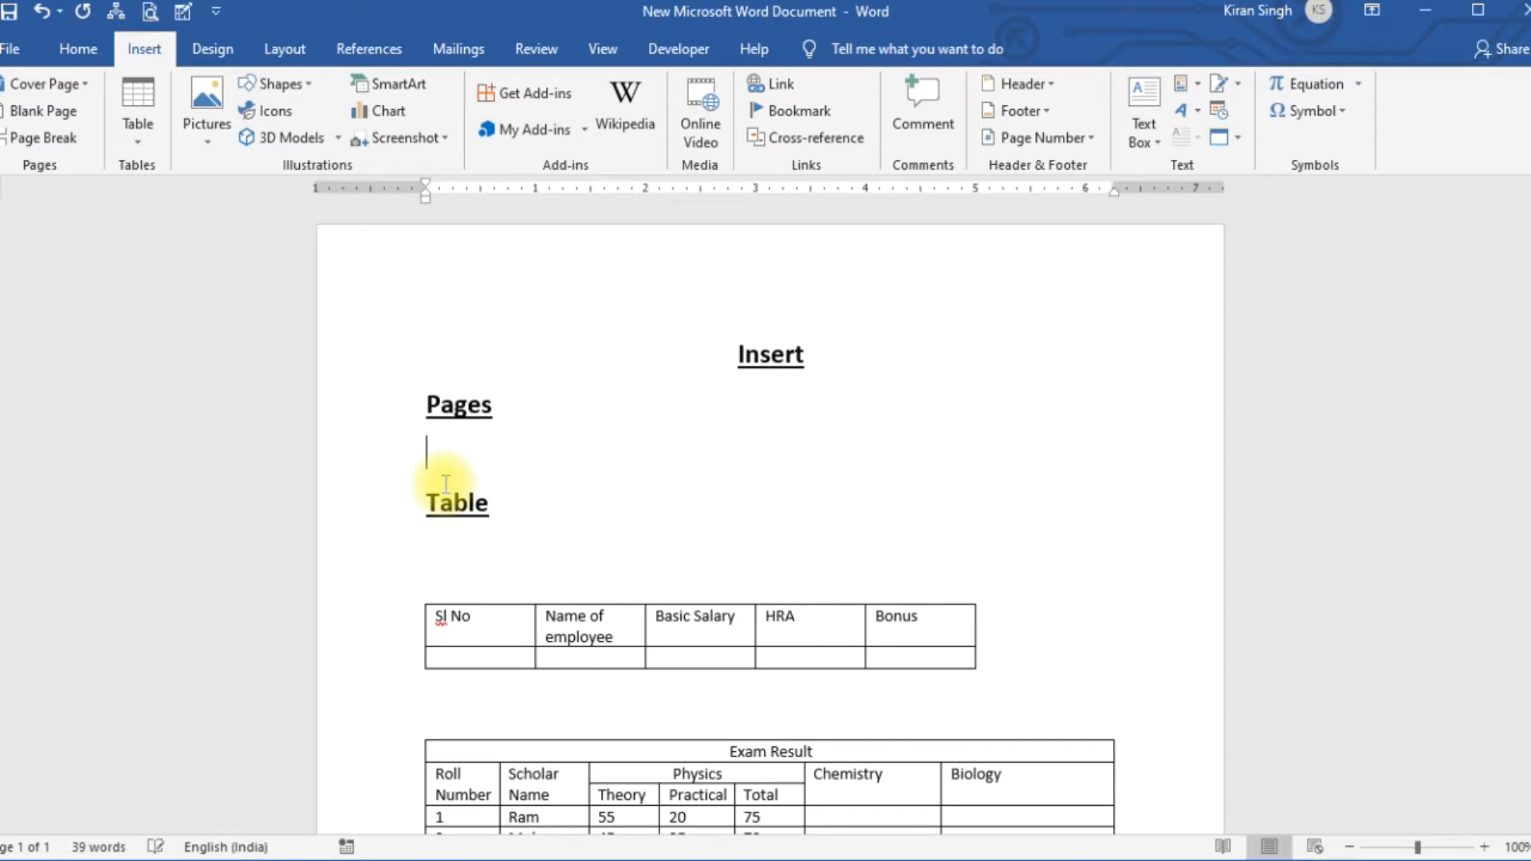
# Step: Delete the Pages heading and the remaining blank line so the Table heading directly follows the Insert title
pyautogui.moveTo(486, 479); pyautogui.dragTo(416, 432)
pyautogui.press('Delete')
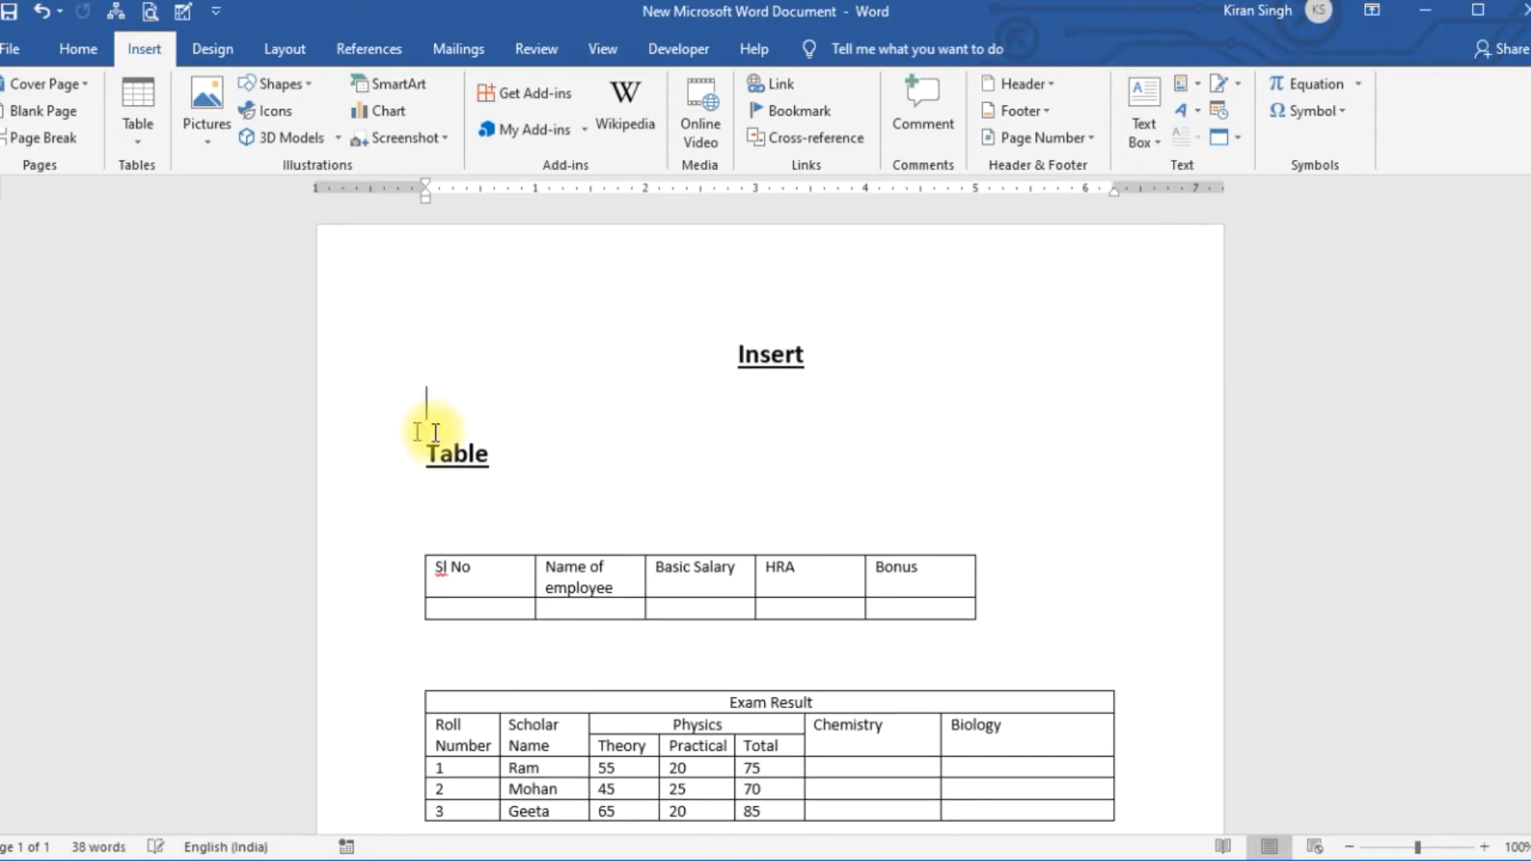
pyautogui.press('Delete')
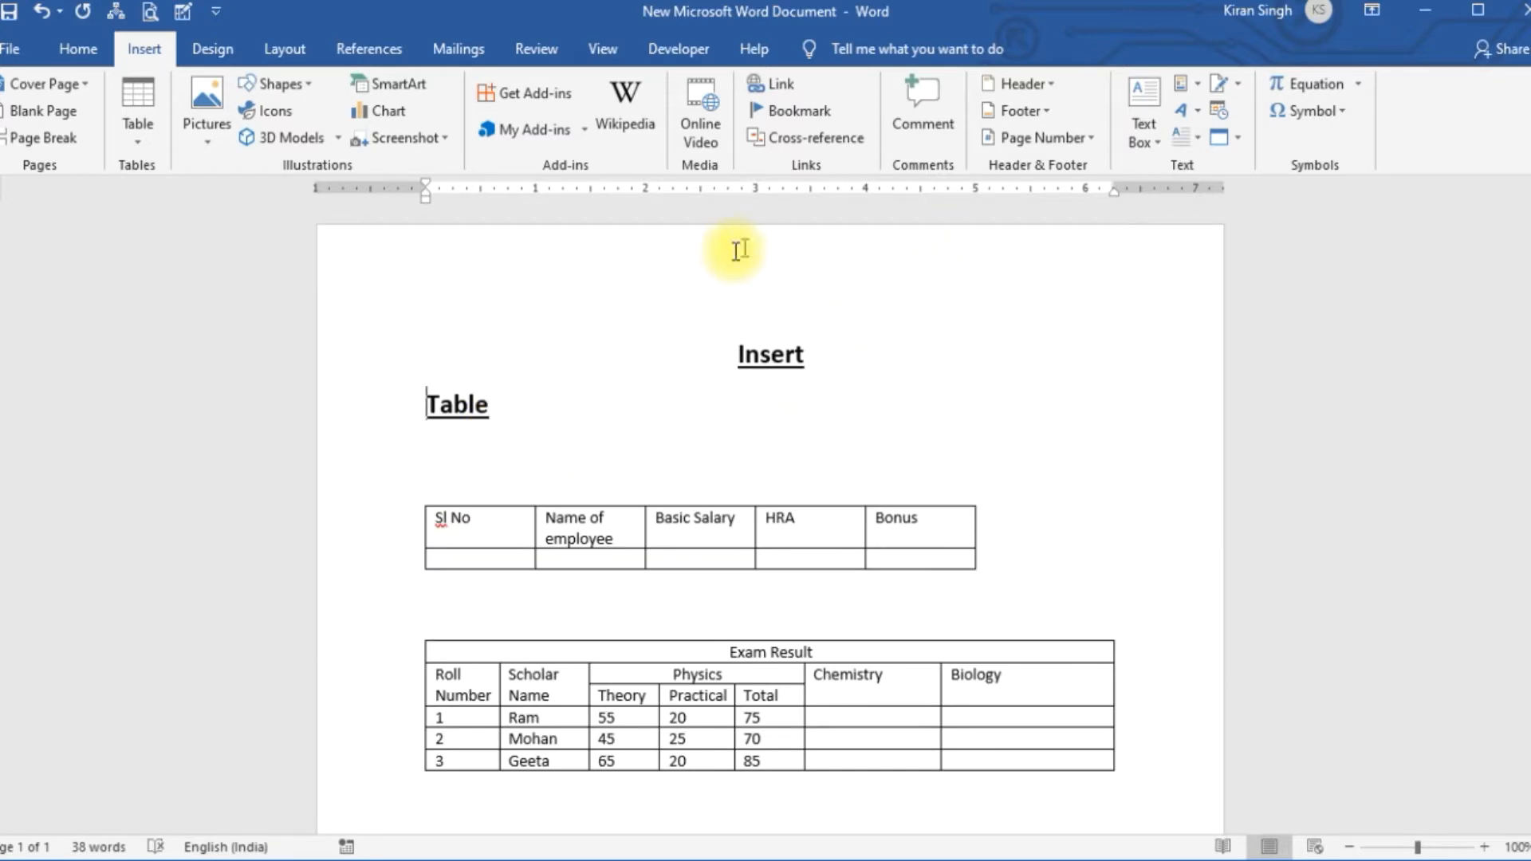
# Step: Add two blank lines directly below the Table heading
pyautogui.click(571, 427)
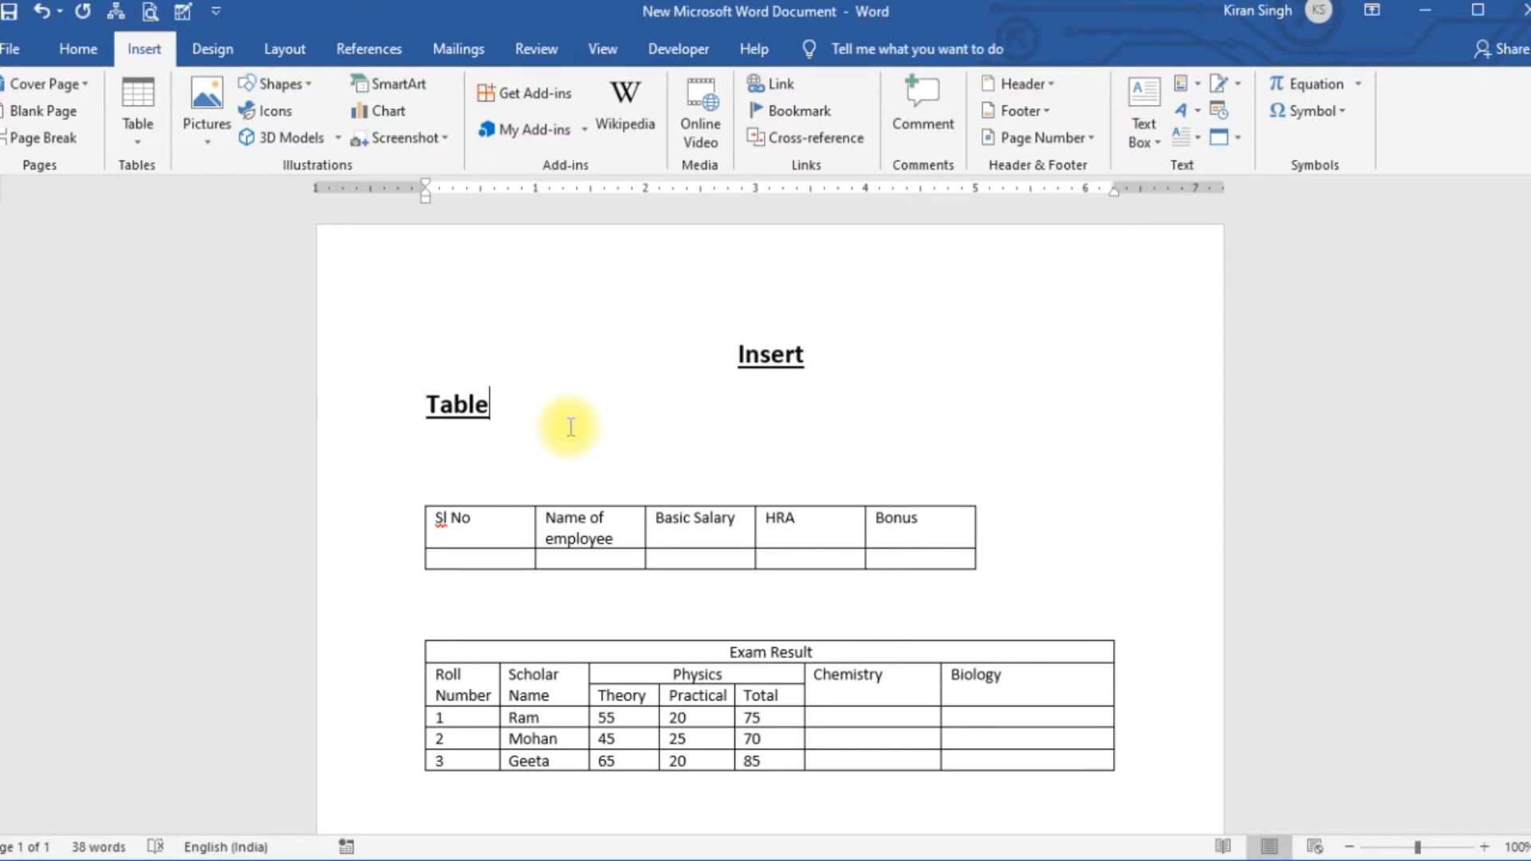
pyautogui.press('Return')
pyautogui.press('Return')
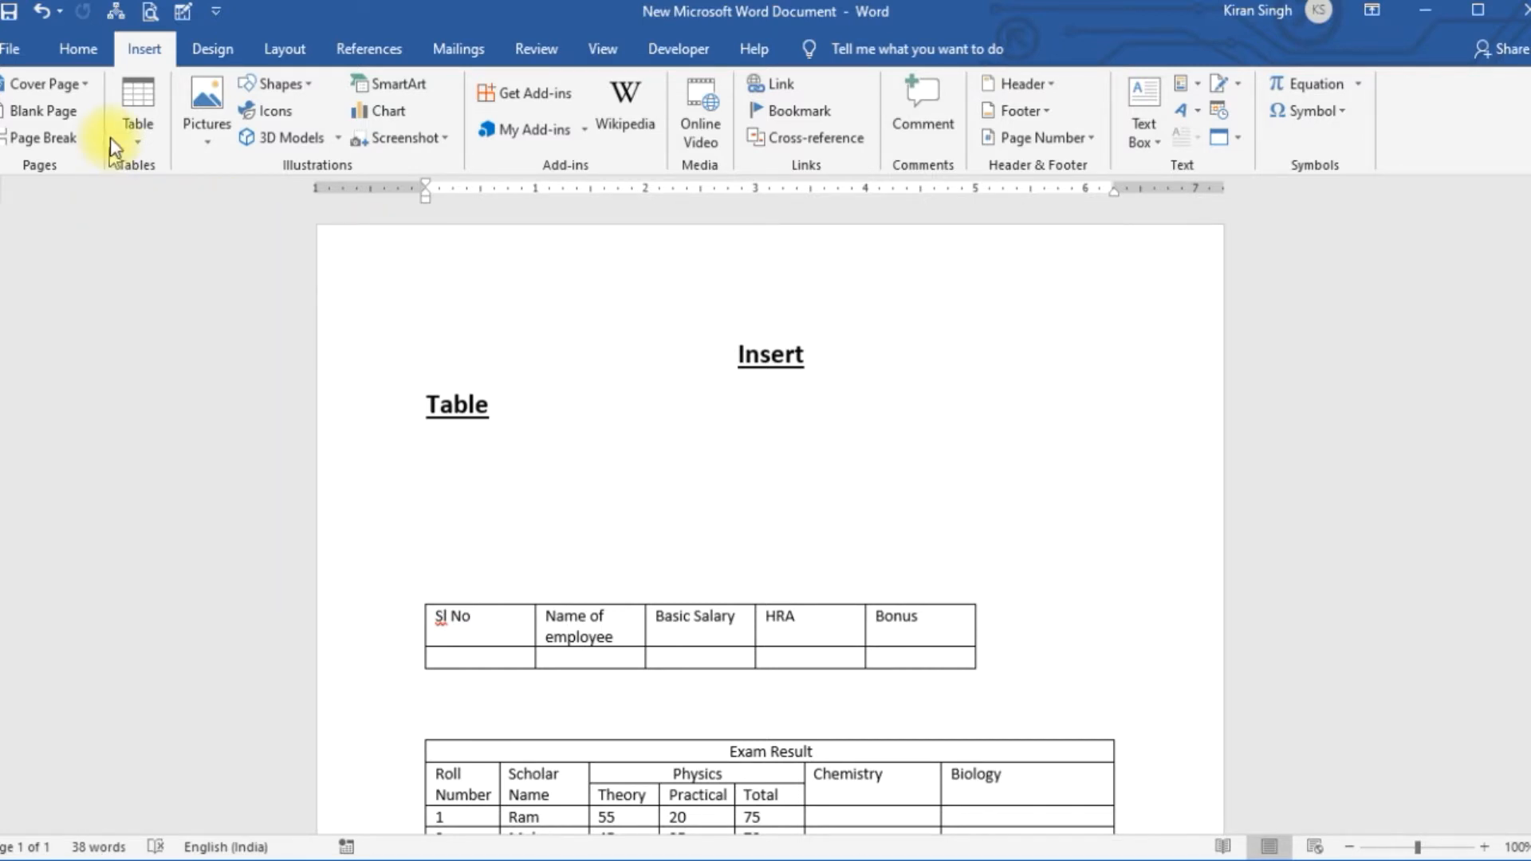
# Step: Insert a table with one column and one row on the blank line below the Table heading
pyautogui.click(434, 462)
pyautogui.click(134, 136)
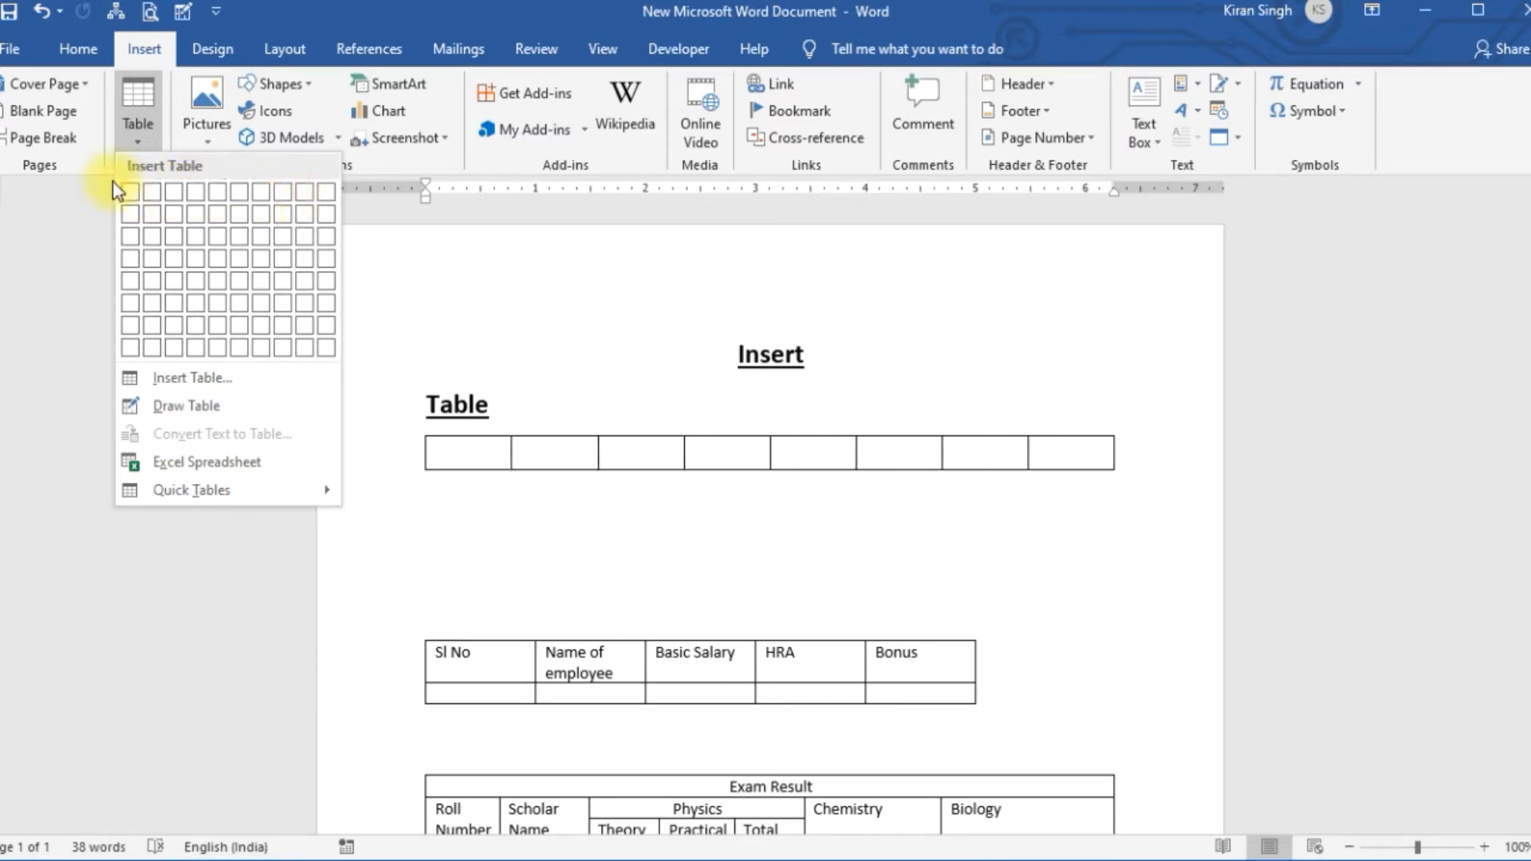
pyautogui.click(130, 192)
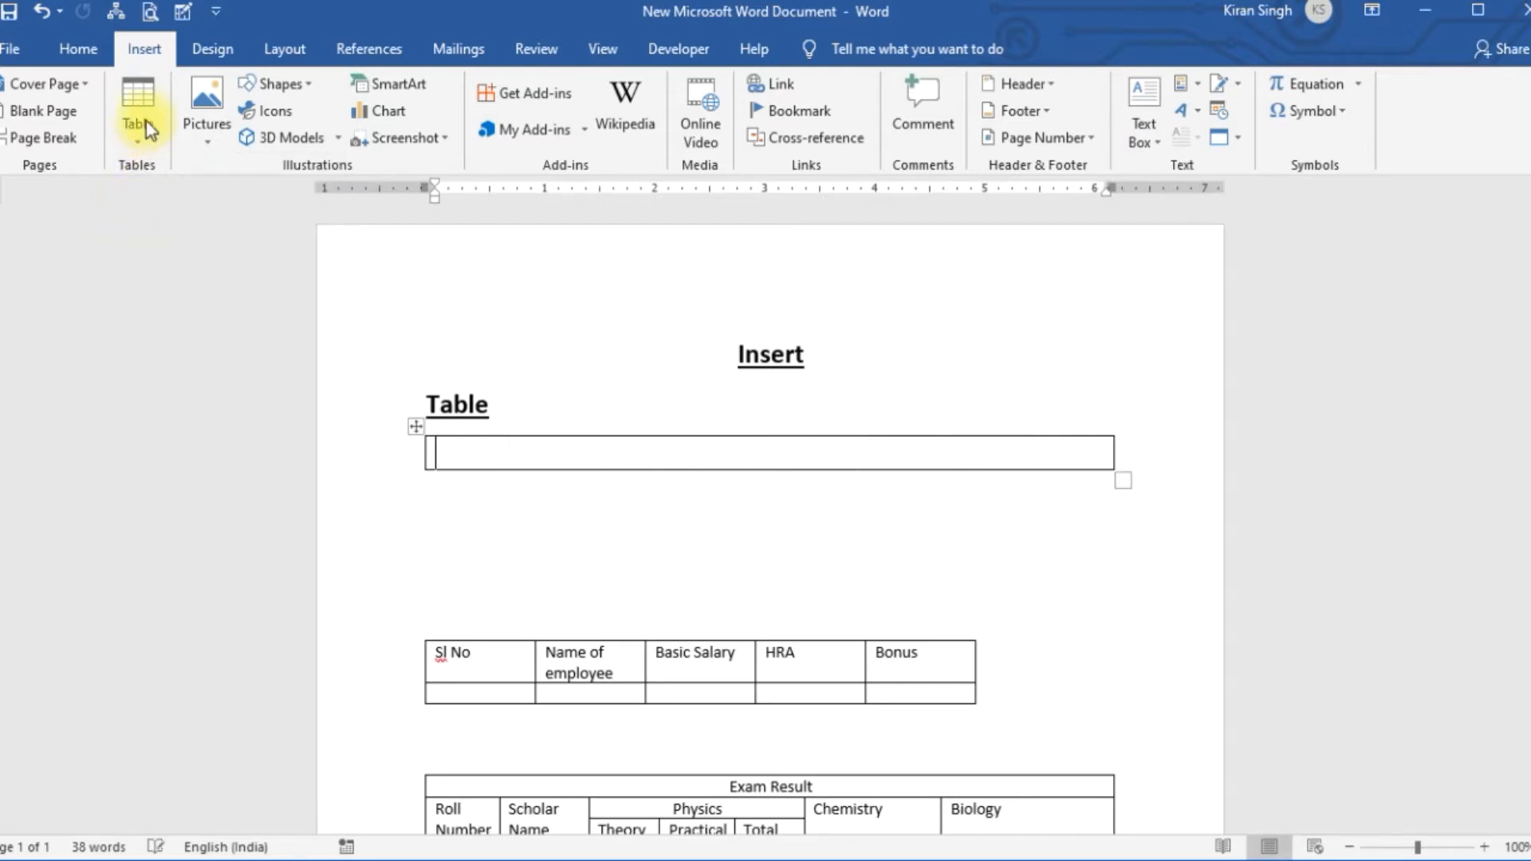
pyautogui.click(139, 45)
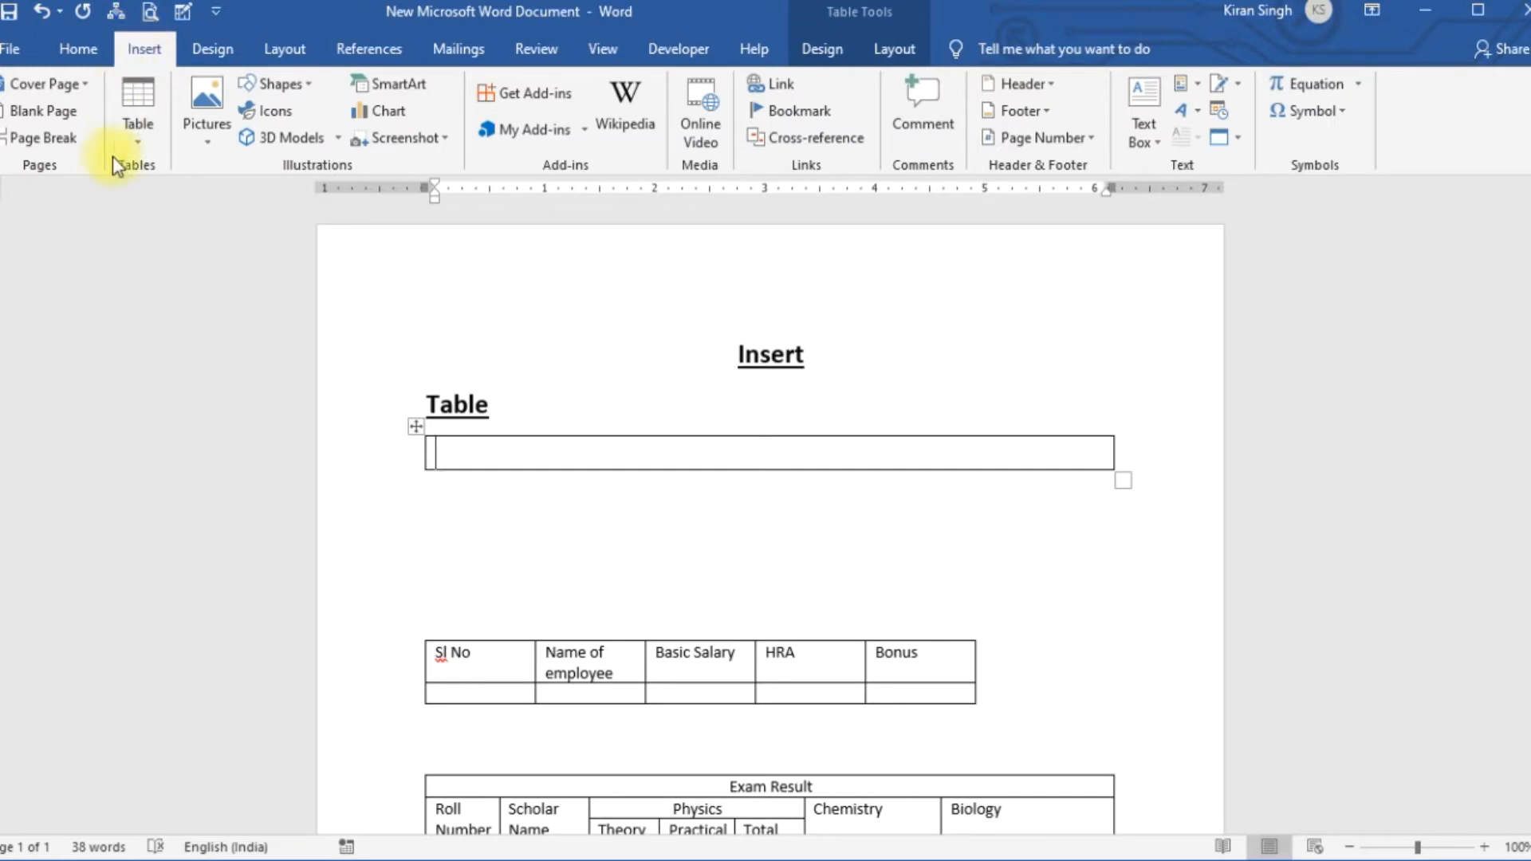
pyautogui.click(137, 128)
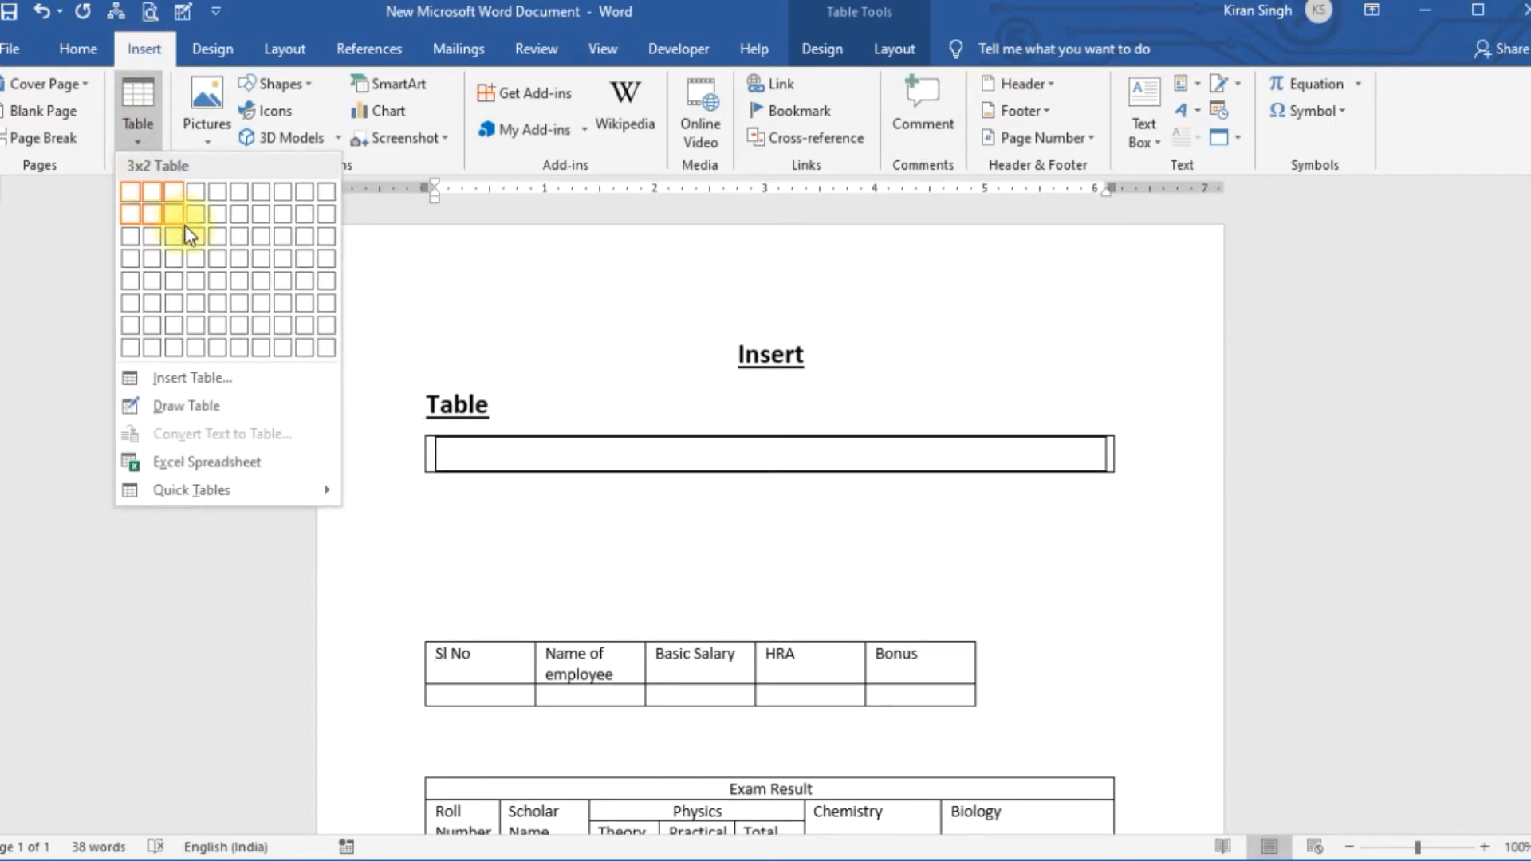
pyautogui.click(56, 335)
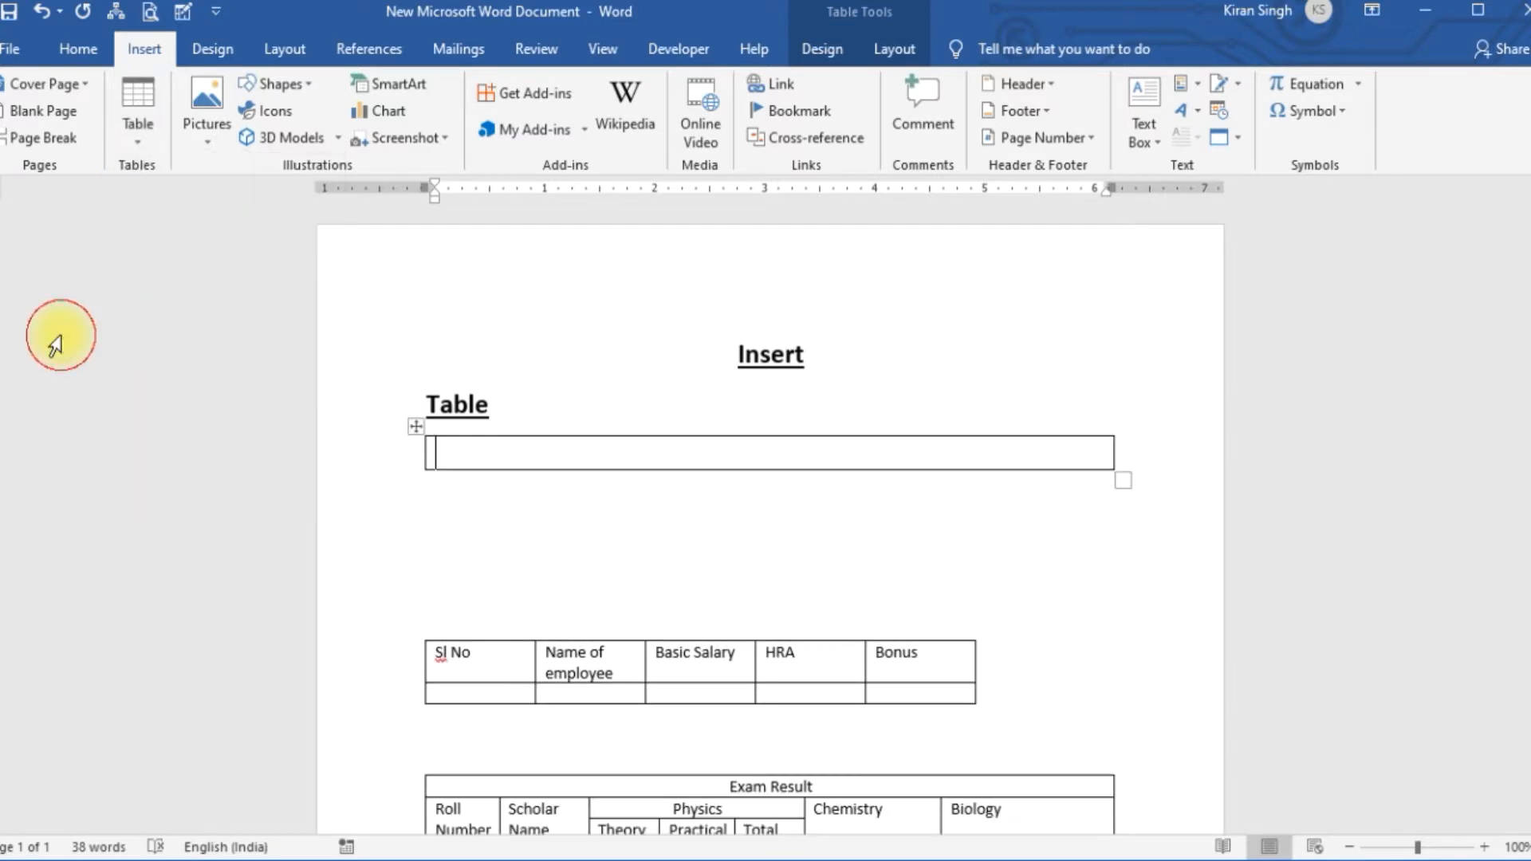
# Step: Select the whole single-cell table under the Table heading and delete it
pyautogui.click(412, 432)
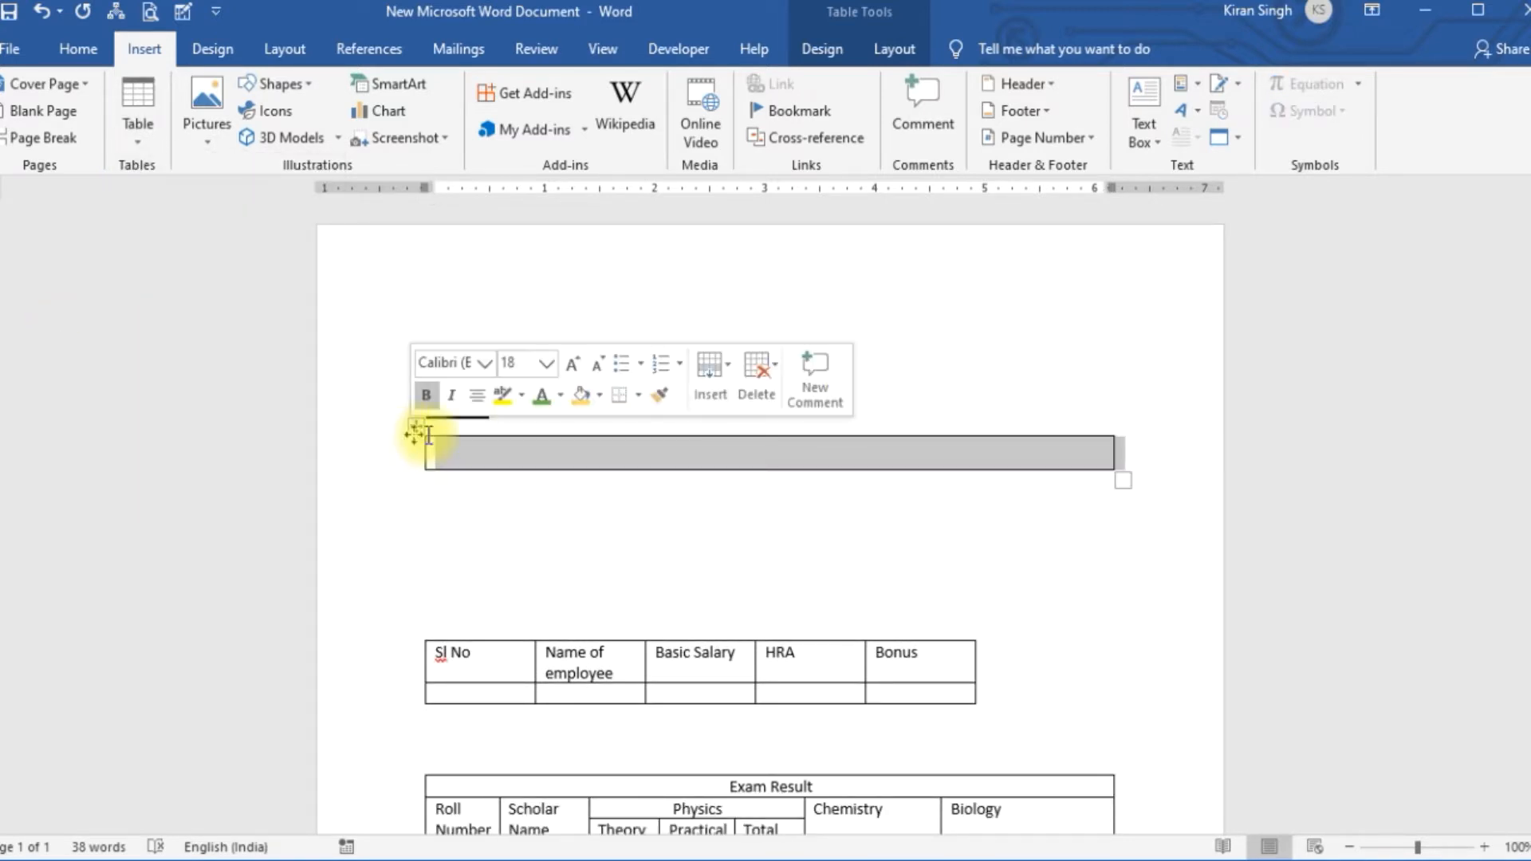
pyautogui.rightClick(417, 432)
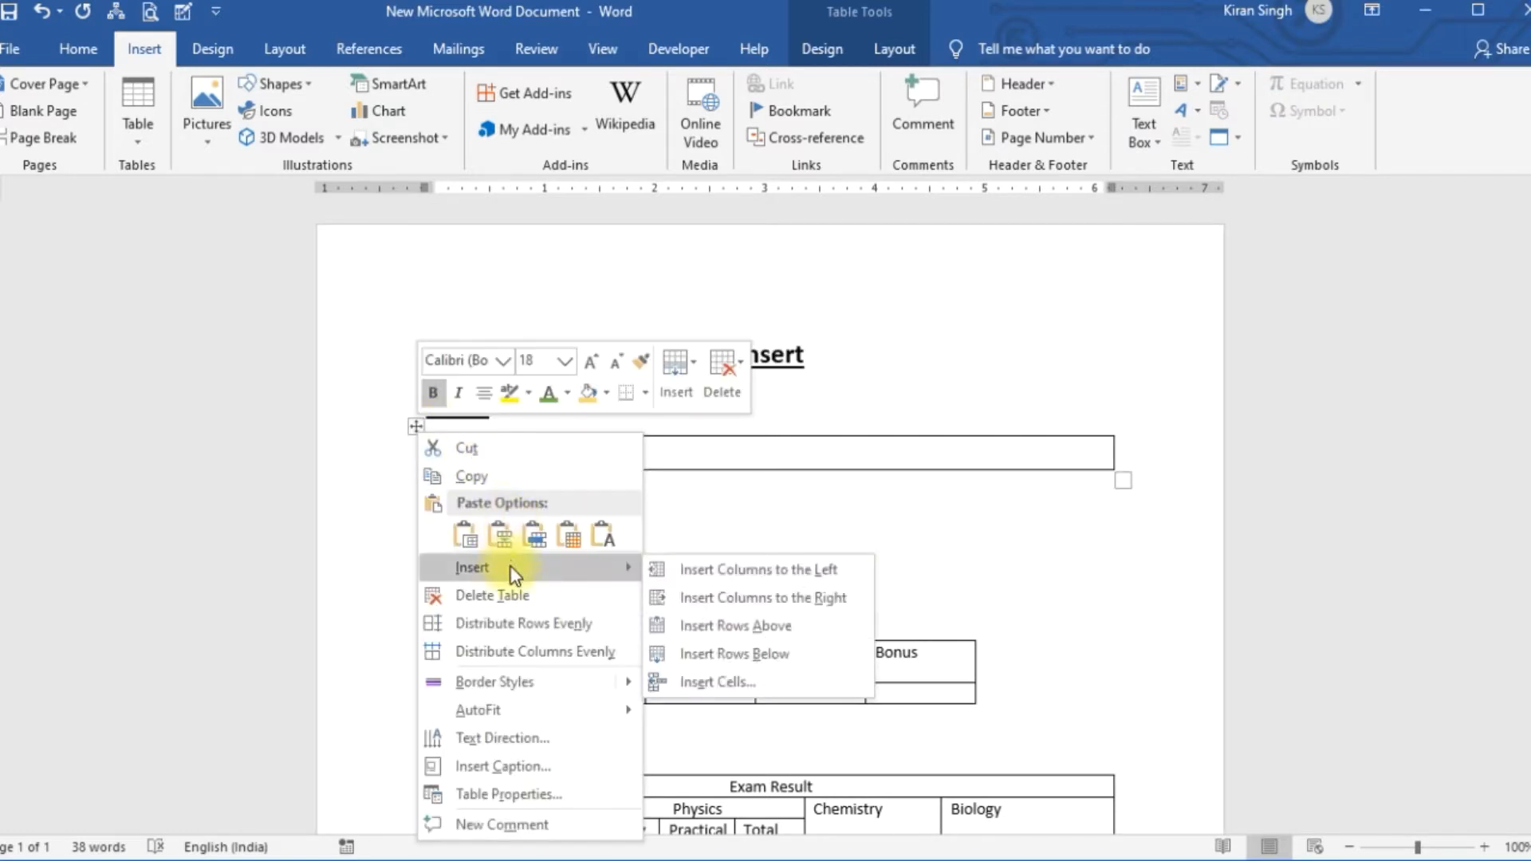
pyautogui.click(537, 595)
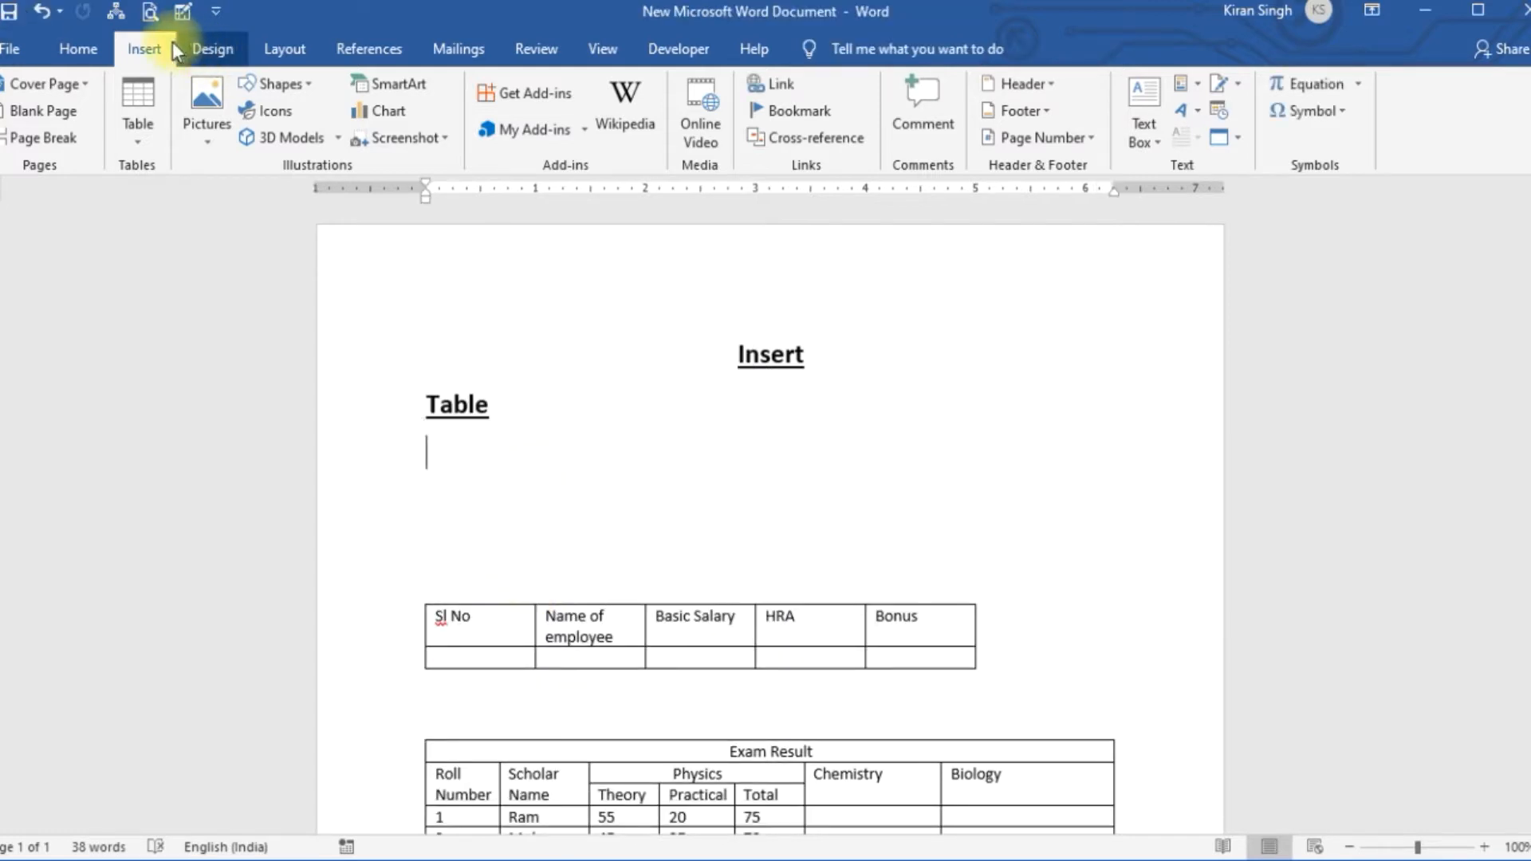
# Step: Insert a table of six columns and five rows below the Table heading, and undo the insertion
pyautogui.click(153, 148)
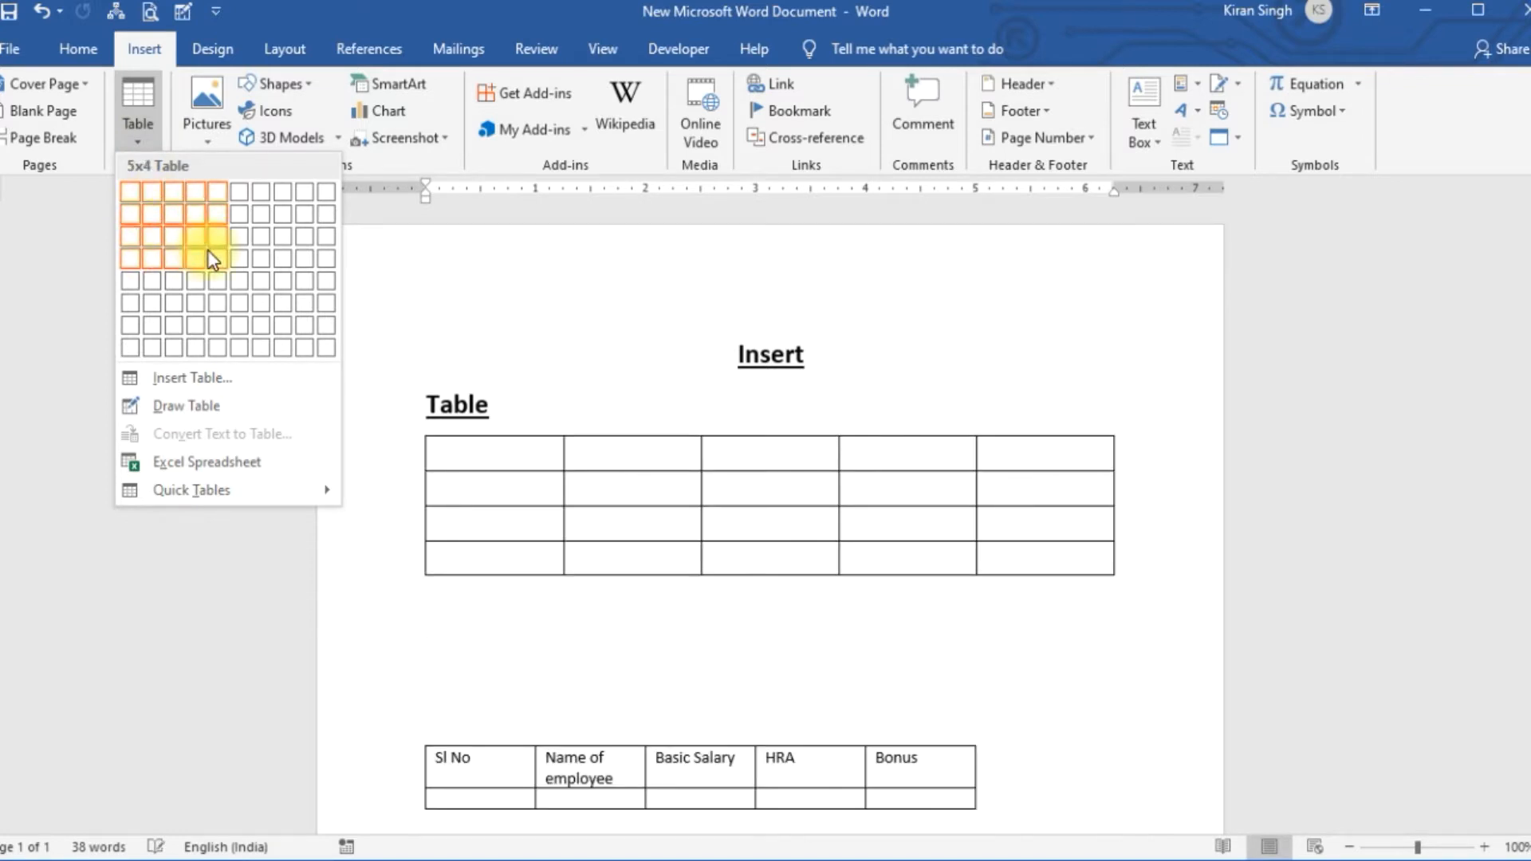
pyautogui.click(241, 278)
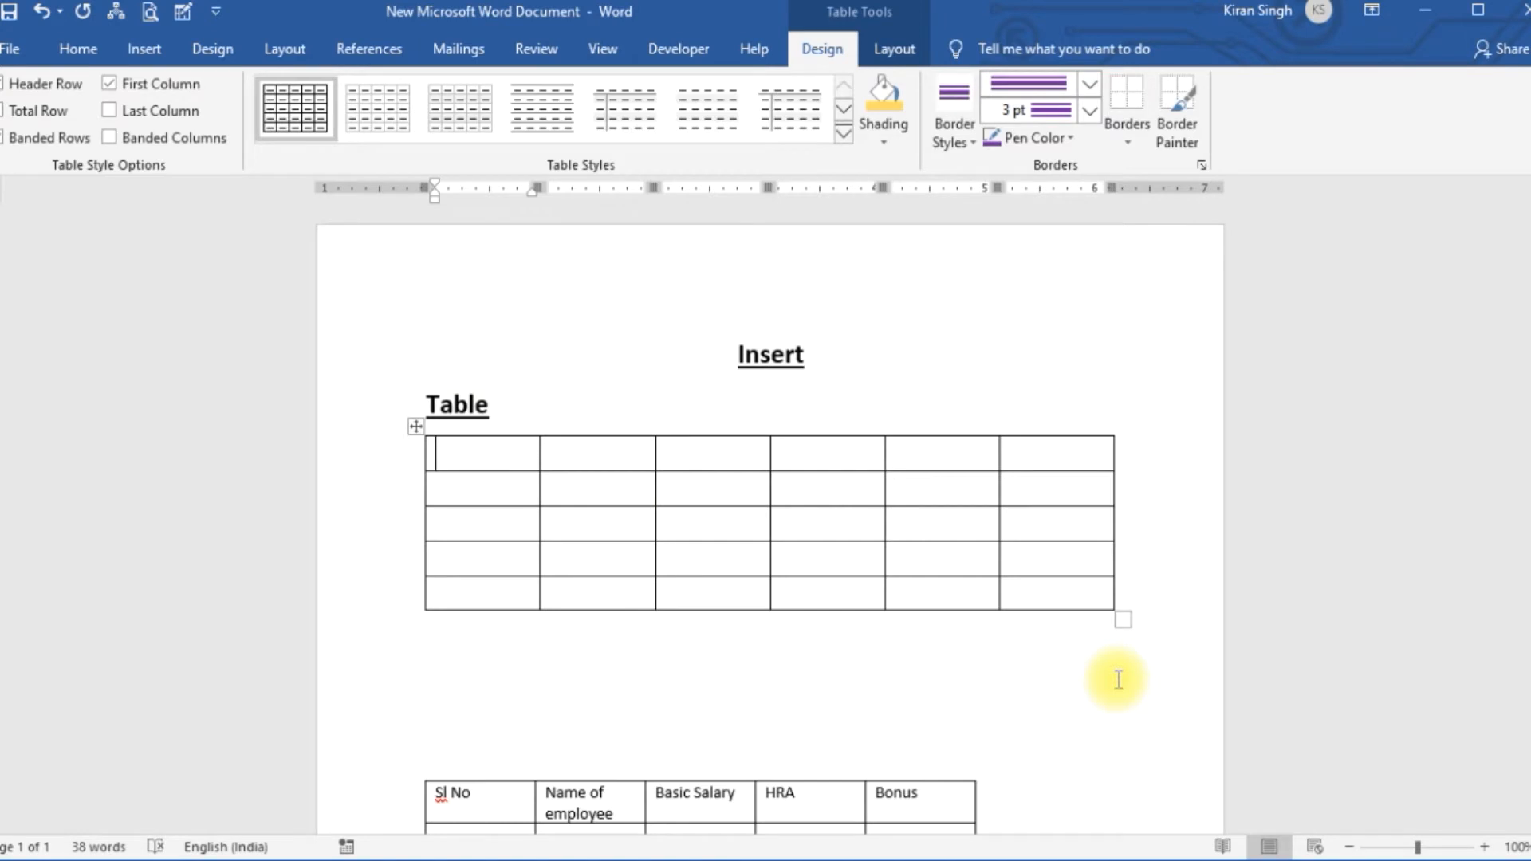
pyautogui.hotkey('ctrl', 'z')
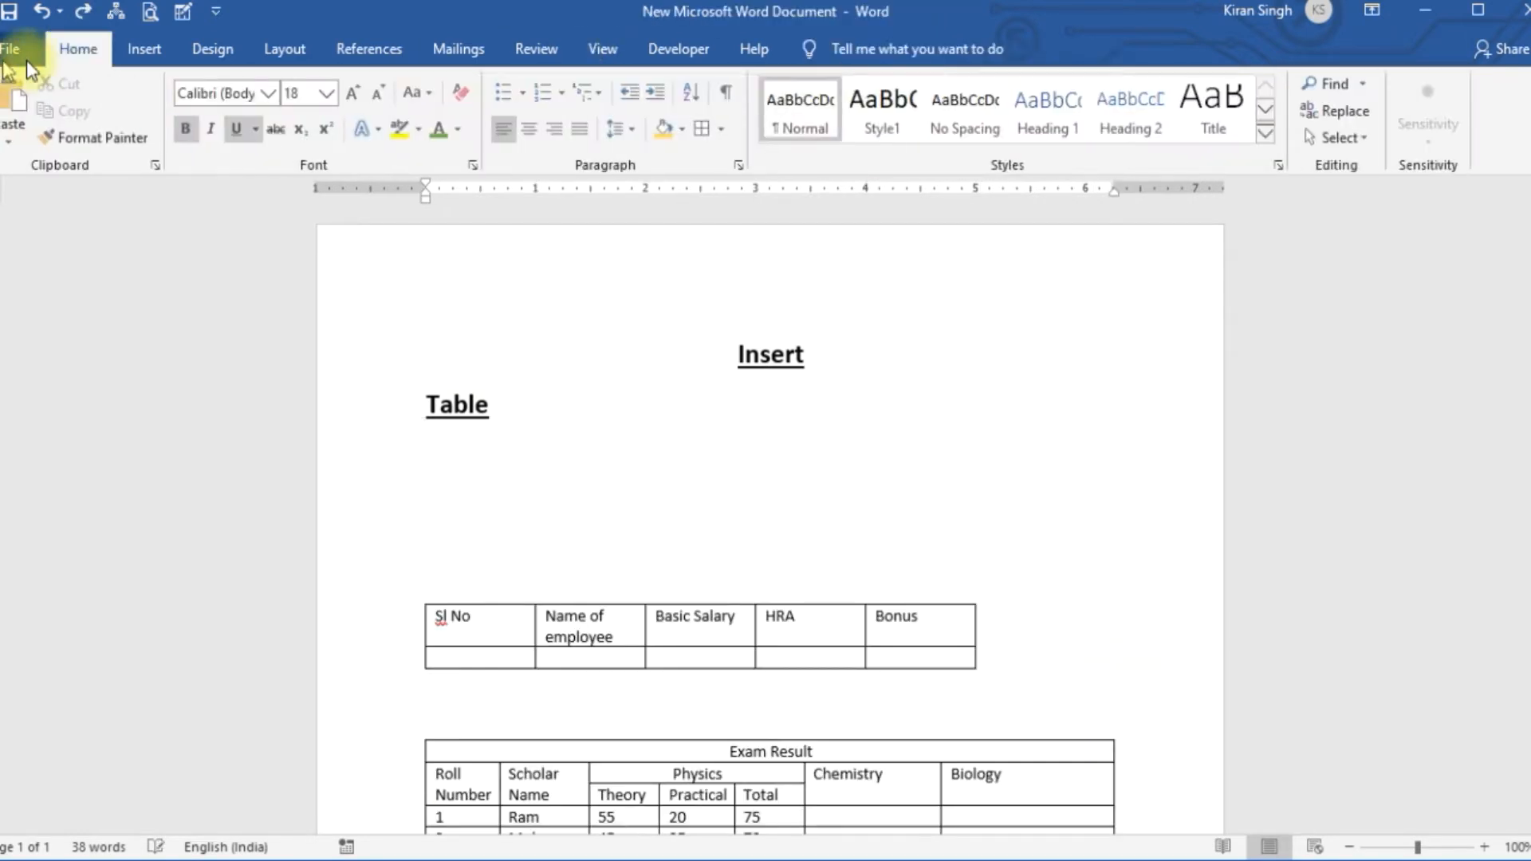
# Step: Insert a table with 4 columns, 4 rows and automatic fixed column width through the Insert Table dialog, and undo it
pyautogui.click(144, 49)
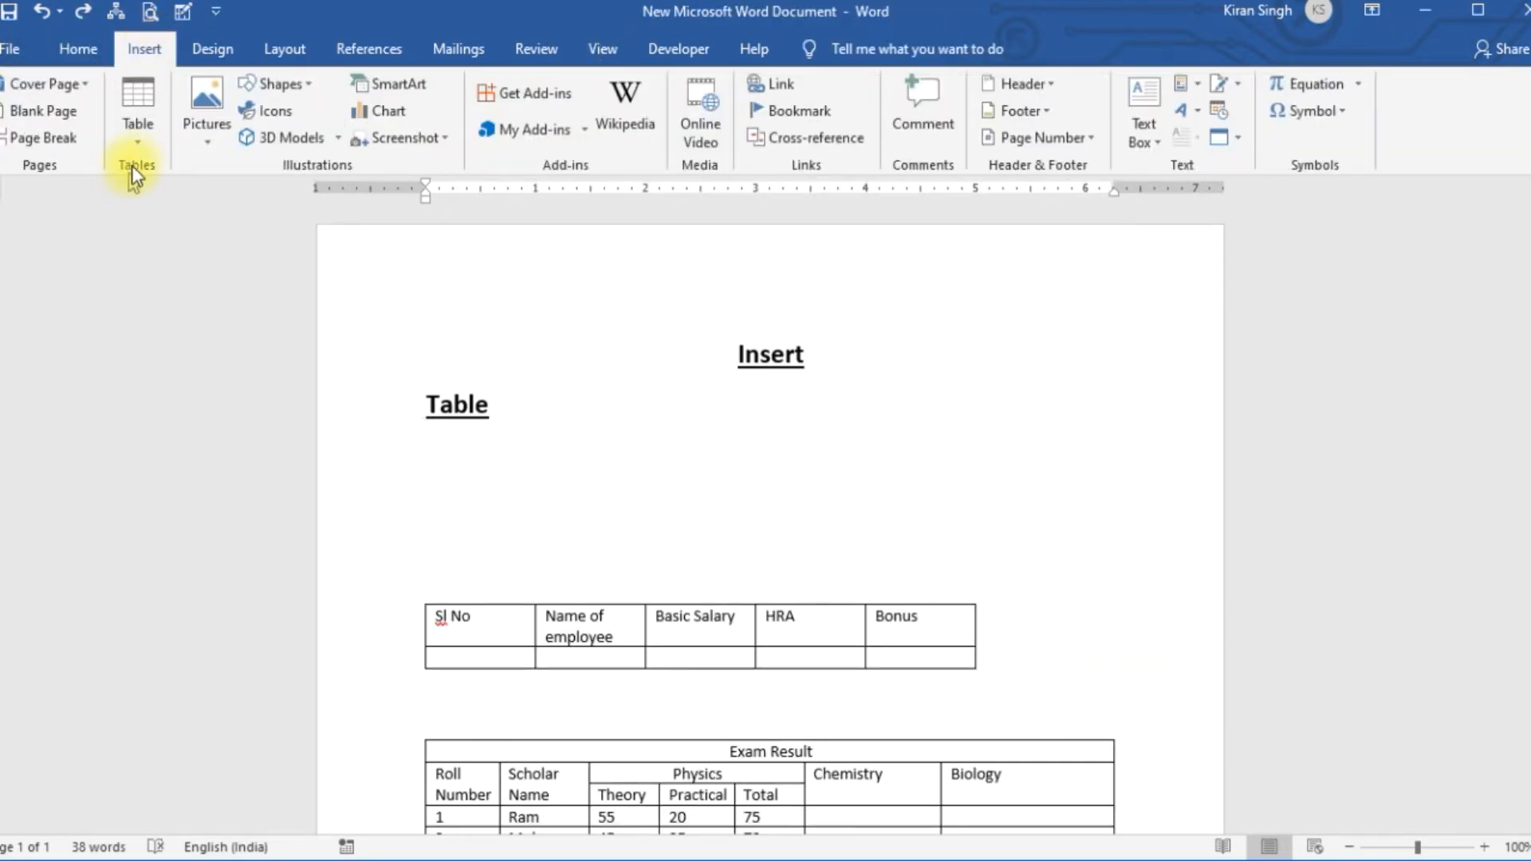
pyautogui.click(147, 132)
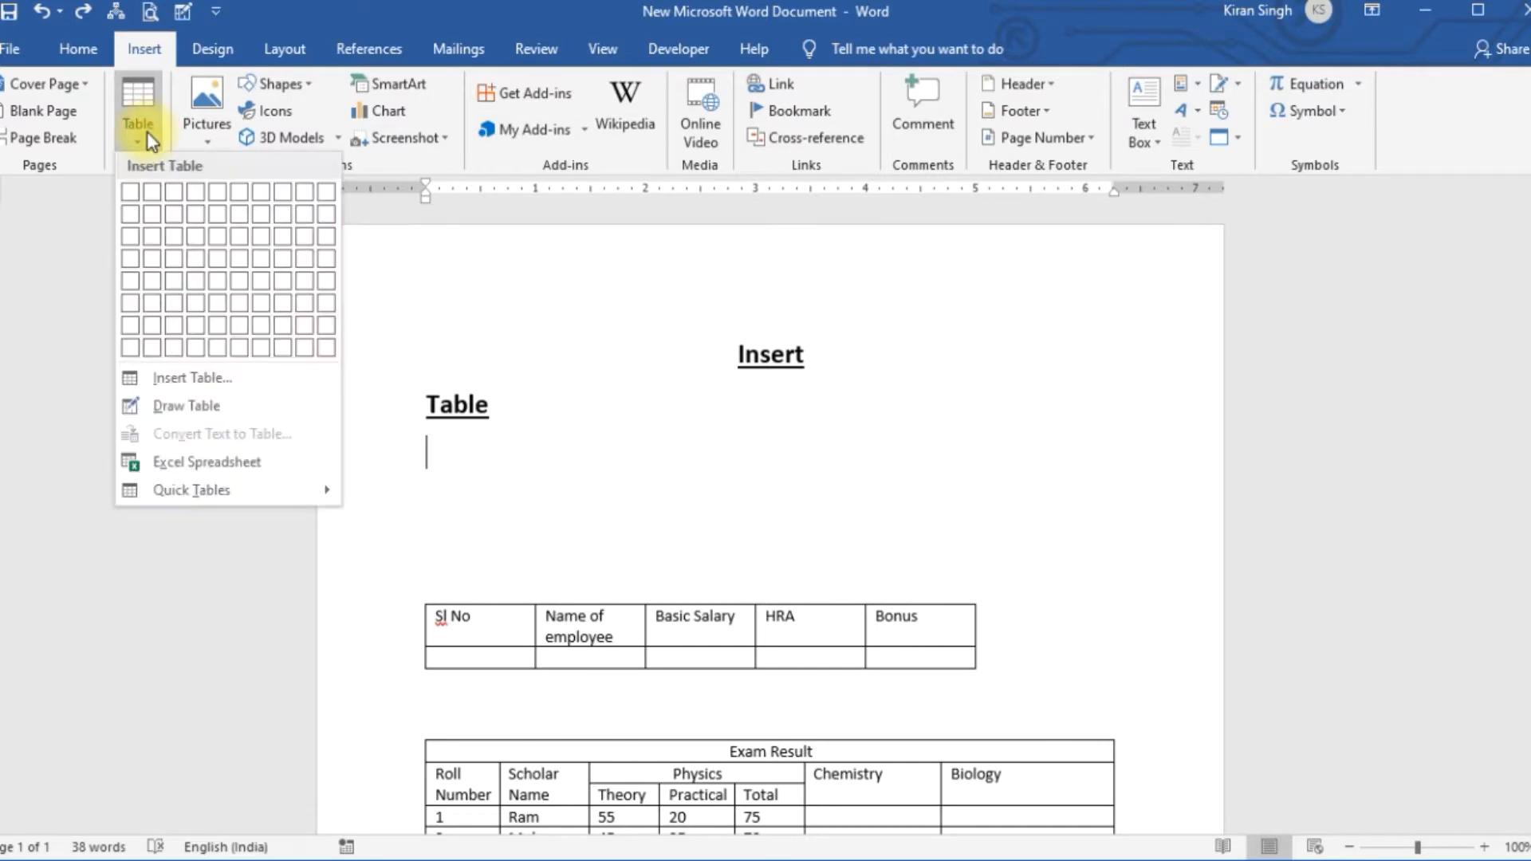
pyautogui.click(176, 380)
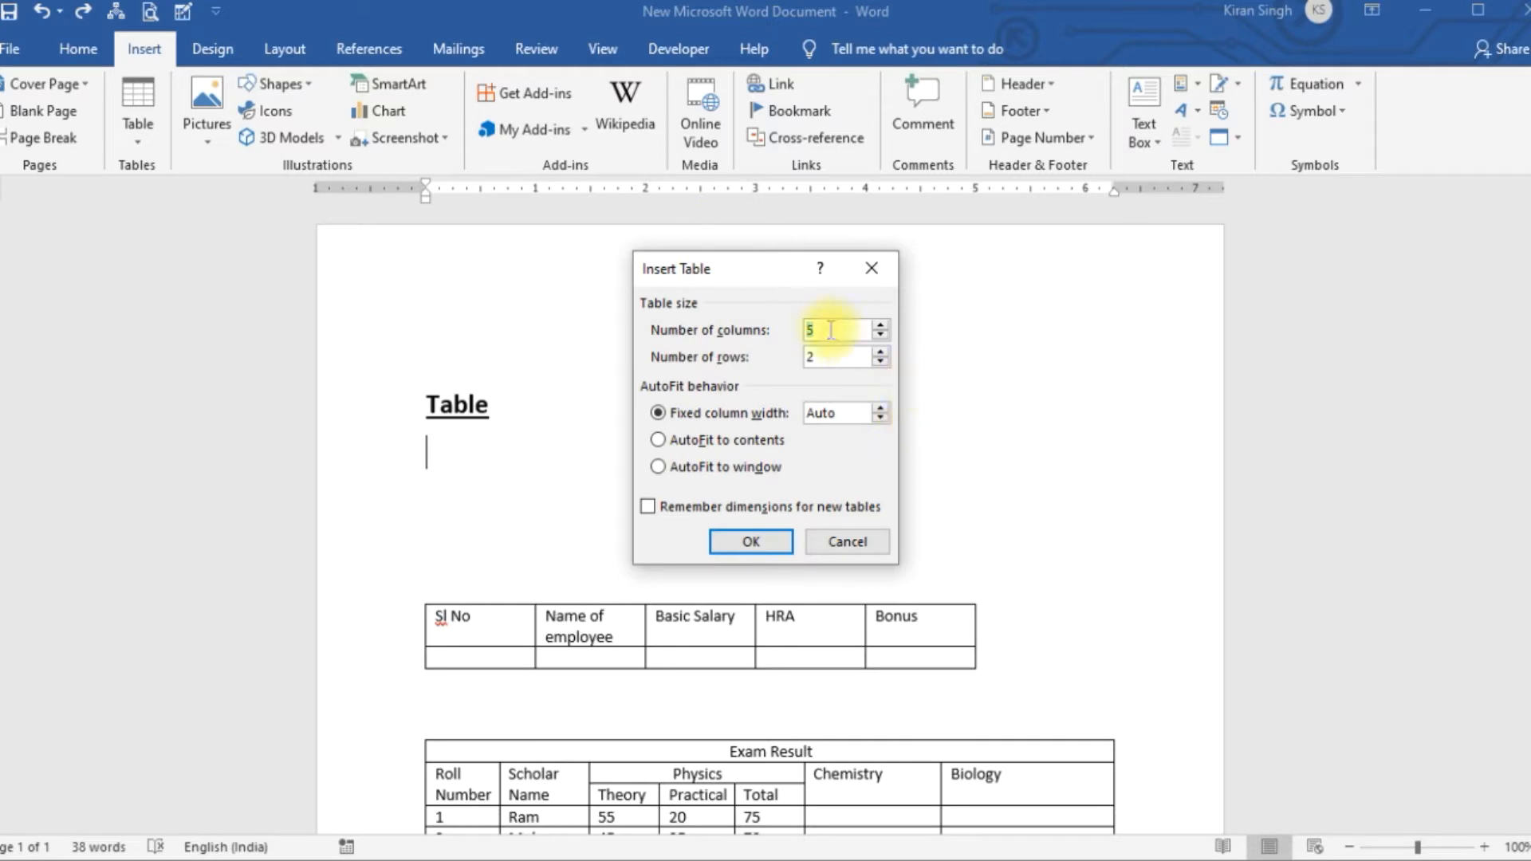
pyautogui.doubleClick(883, 352)
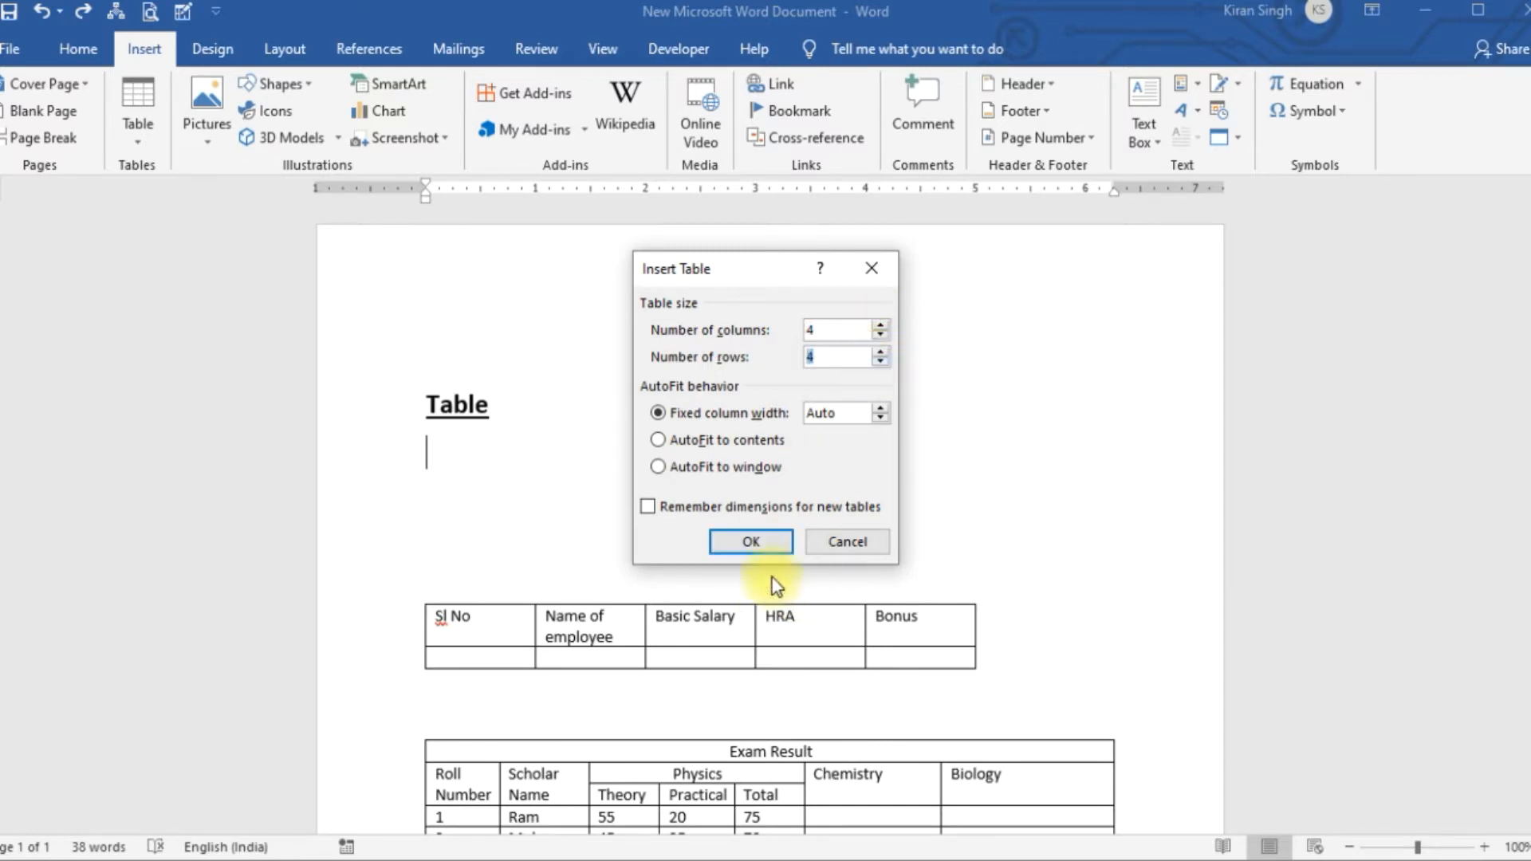
pyautogui.click(770, 546)
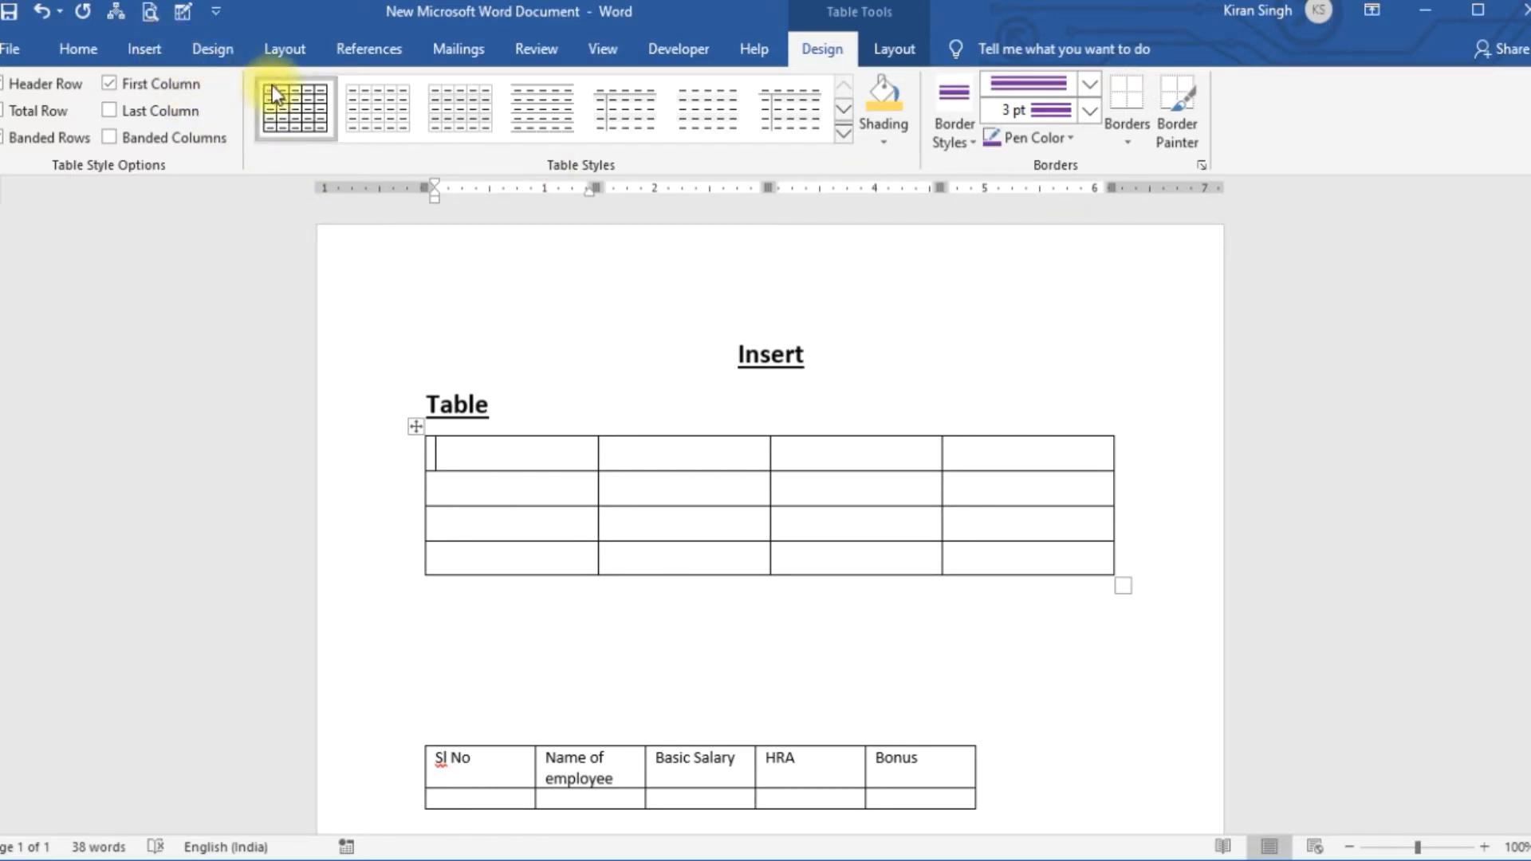
pyautogui.hotkey('ctrl', 'z')
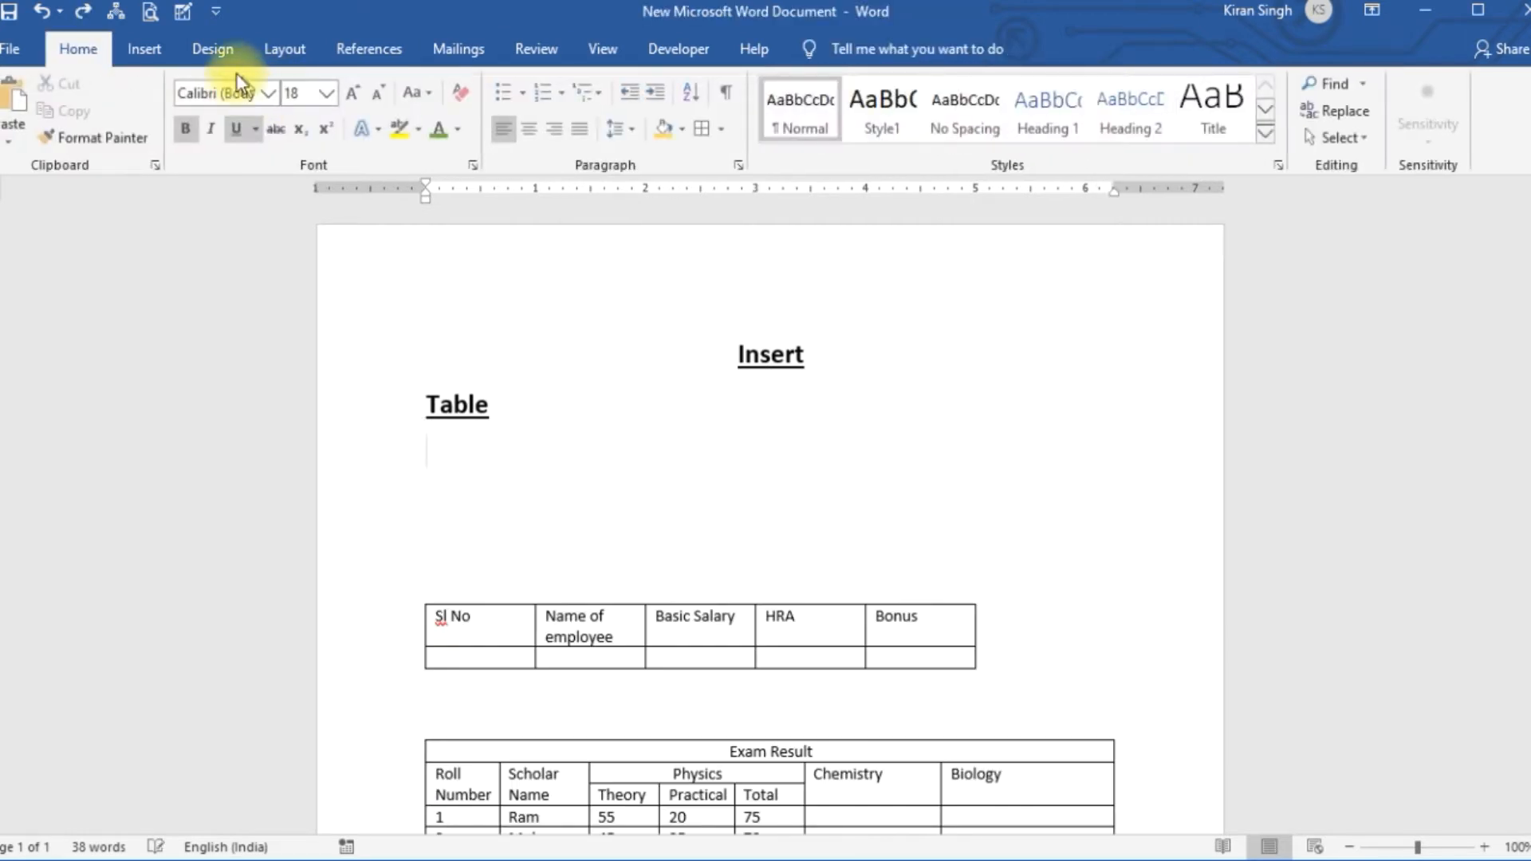
# Step: Insert an embedded Excel spreadsheet below the Table heading
pyautogui.click(144, 51)
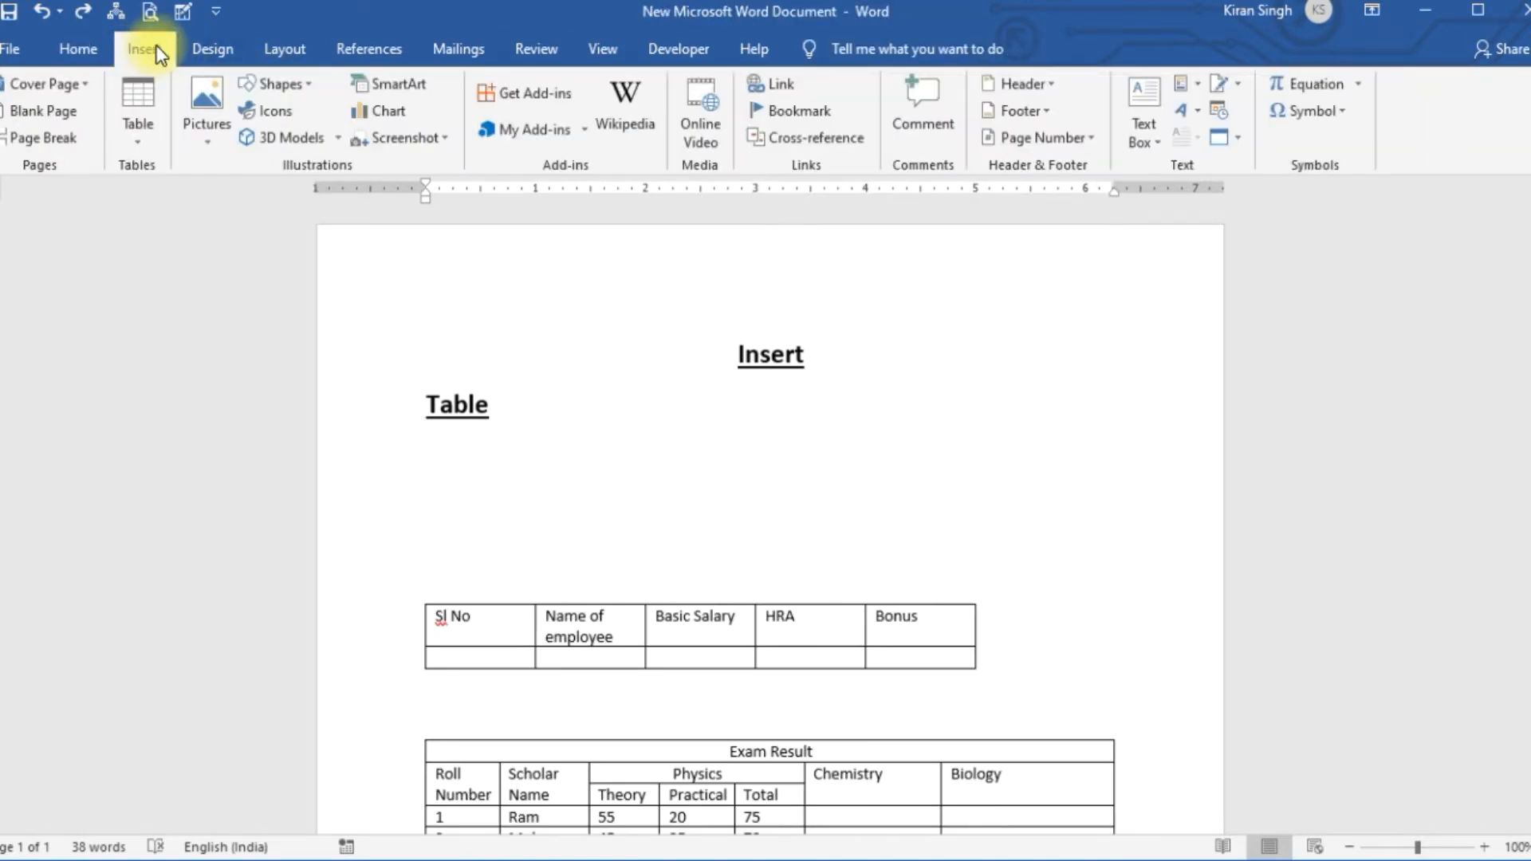
pyautogui.click(132, 142)
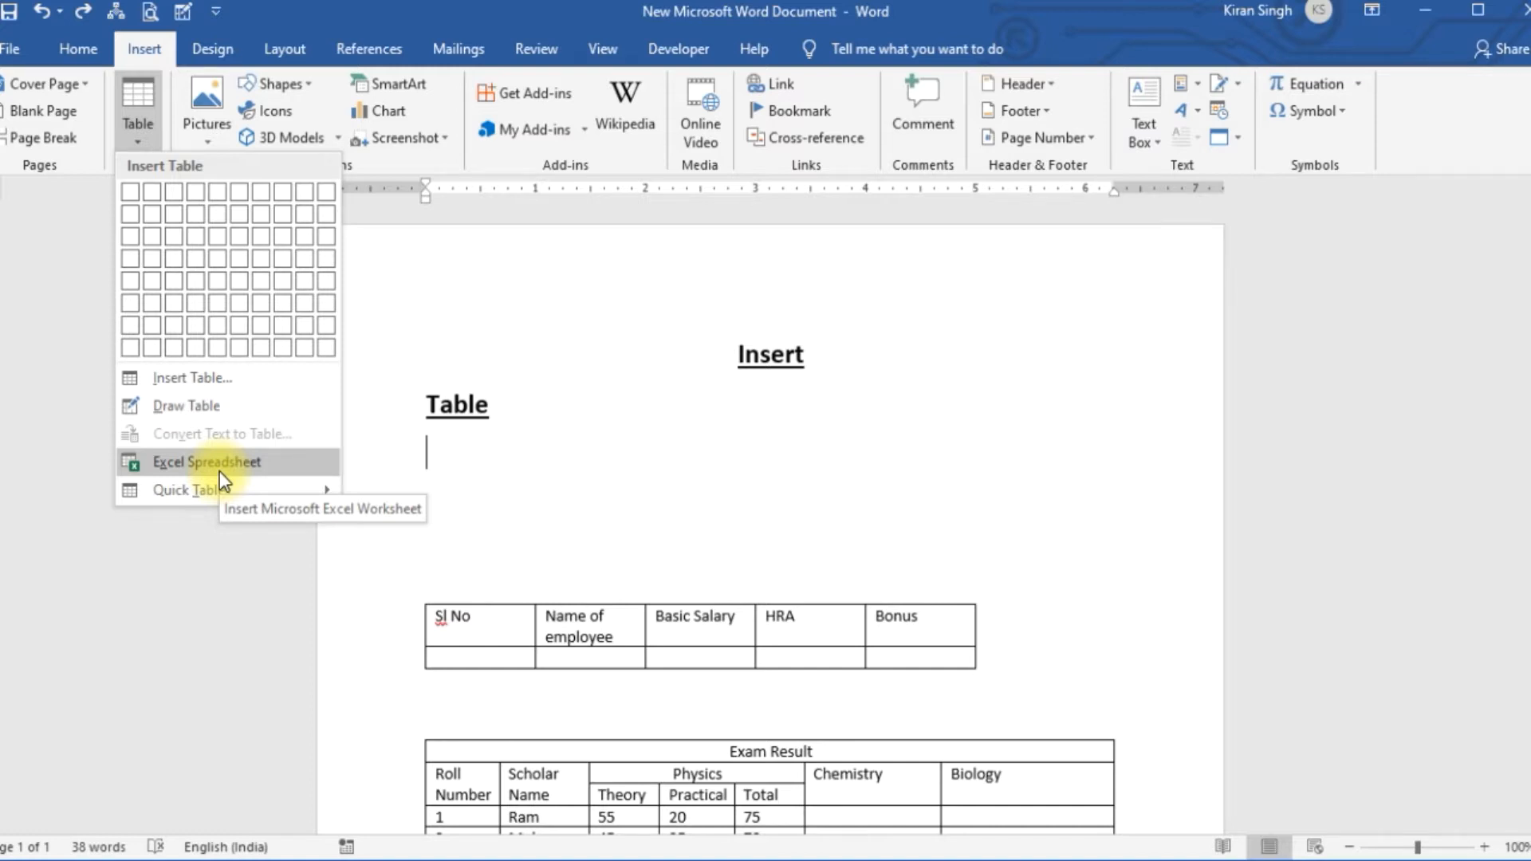
pyautogui.click(222, 462)
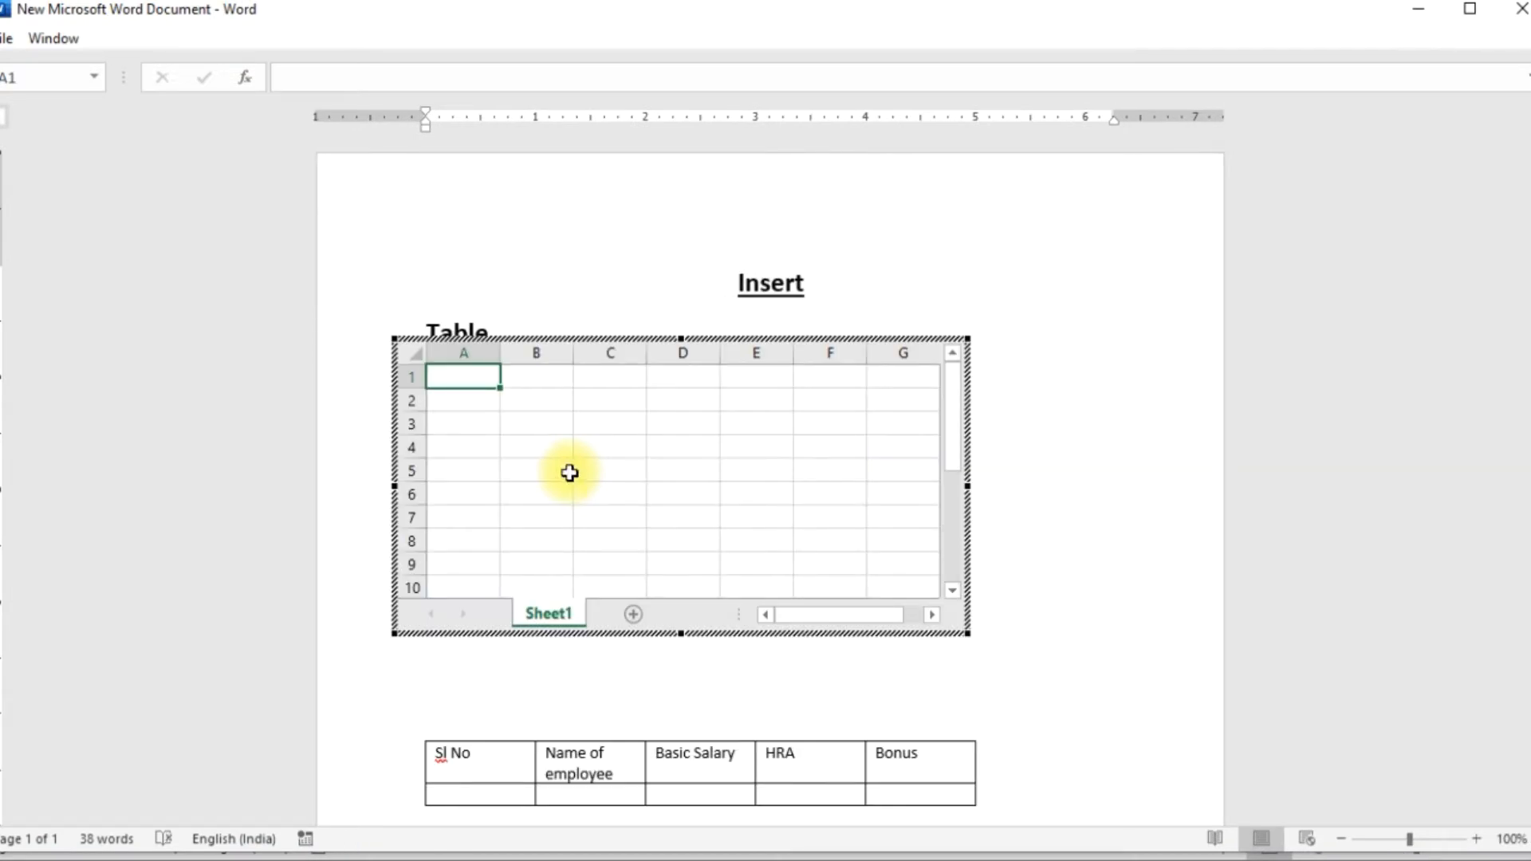
# Step: Enter a sample first name in cell A1 of the embedded spreadsheet and return to the document
pyautogui.click(523, 463)
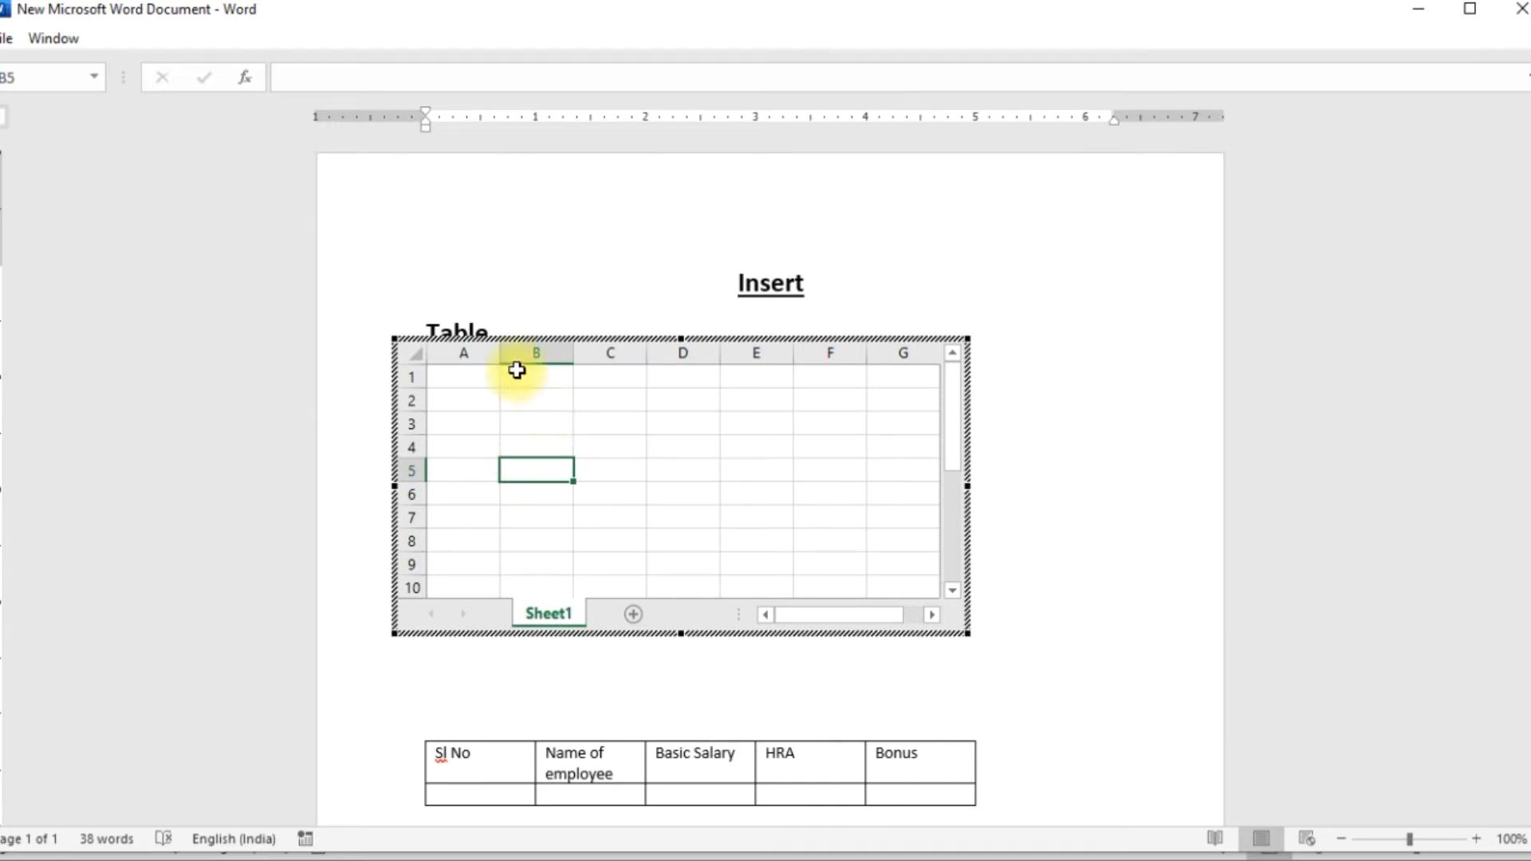
pyautogui.click(454, 385)
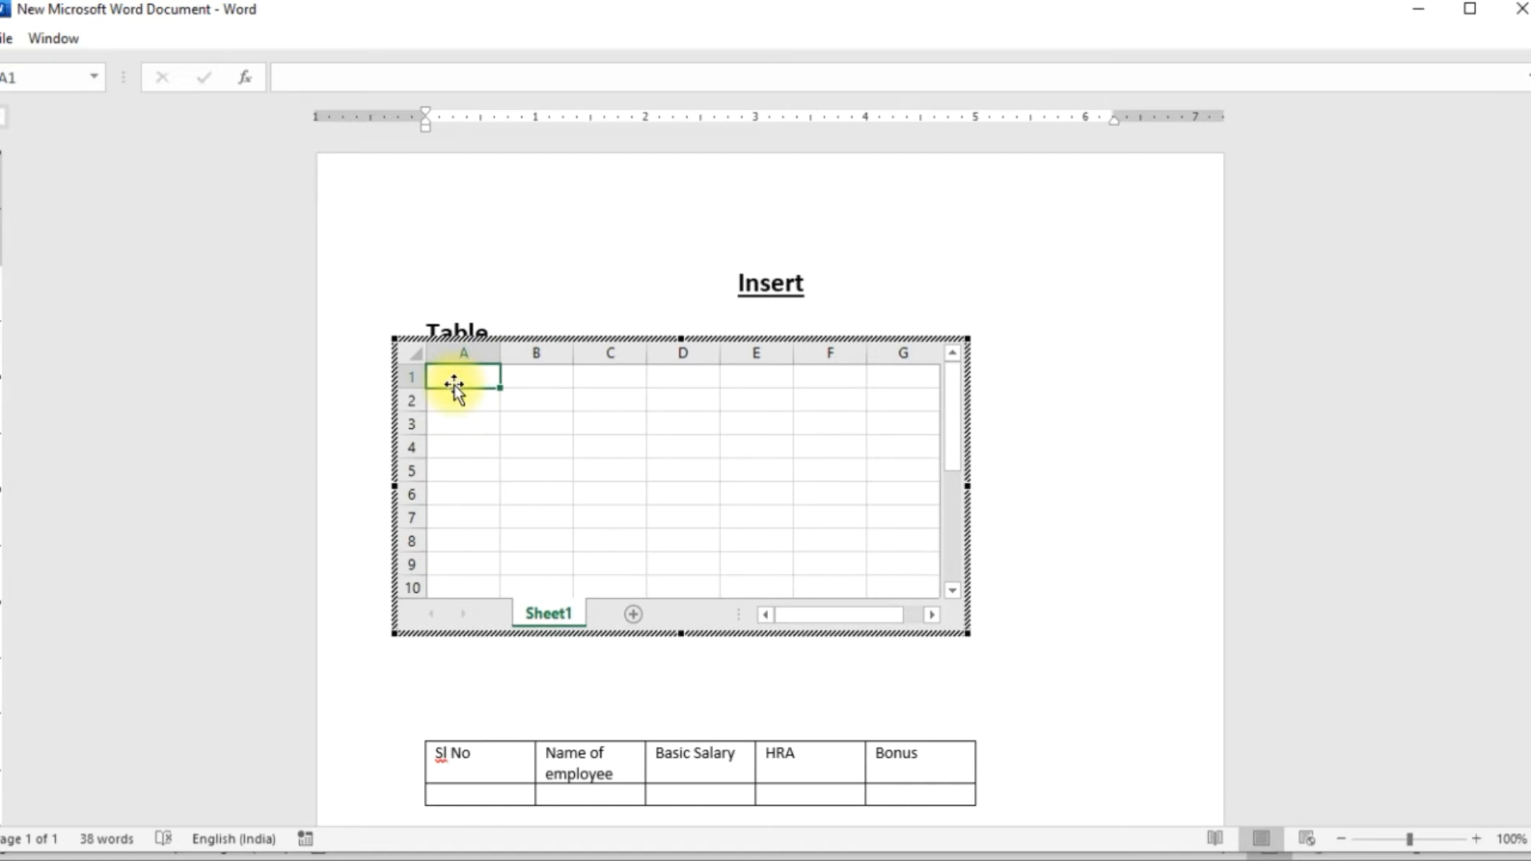
pyautogui.write('ram')
pyautogui.press('Tab')
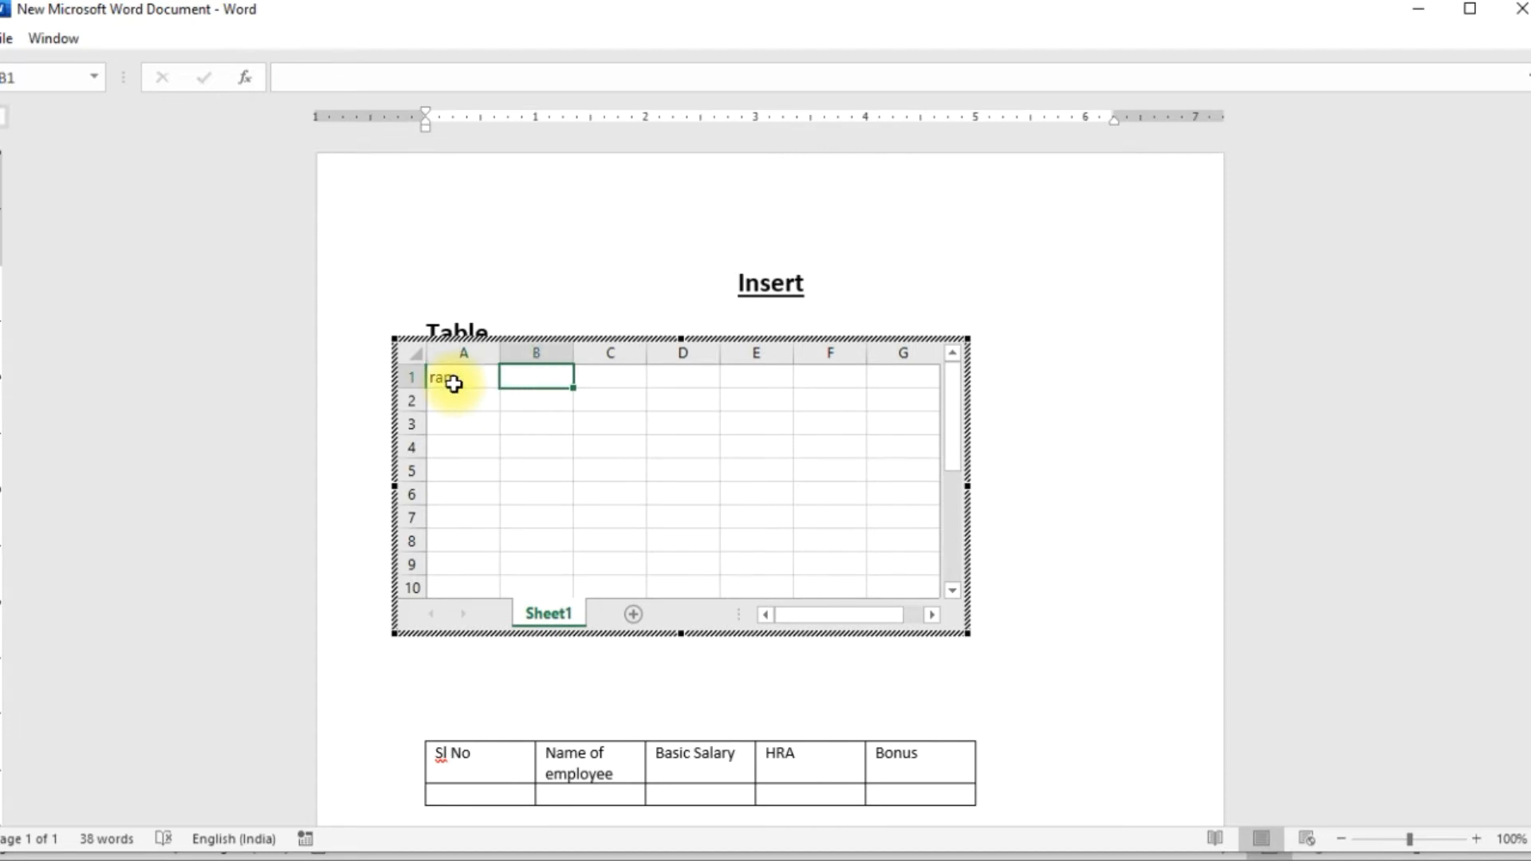
pyautogui.press('Down')
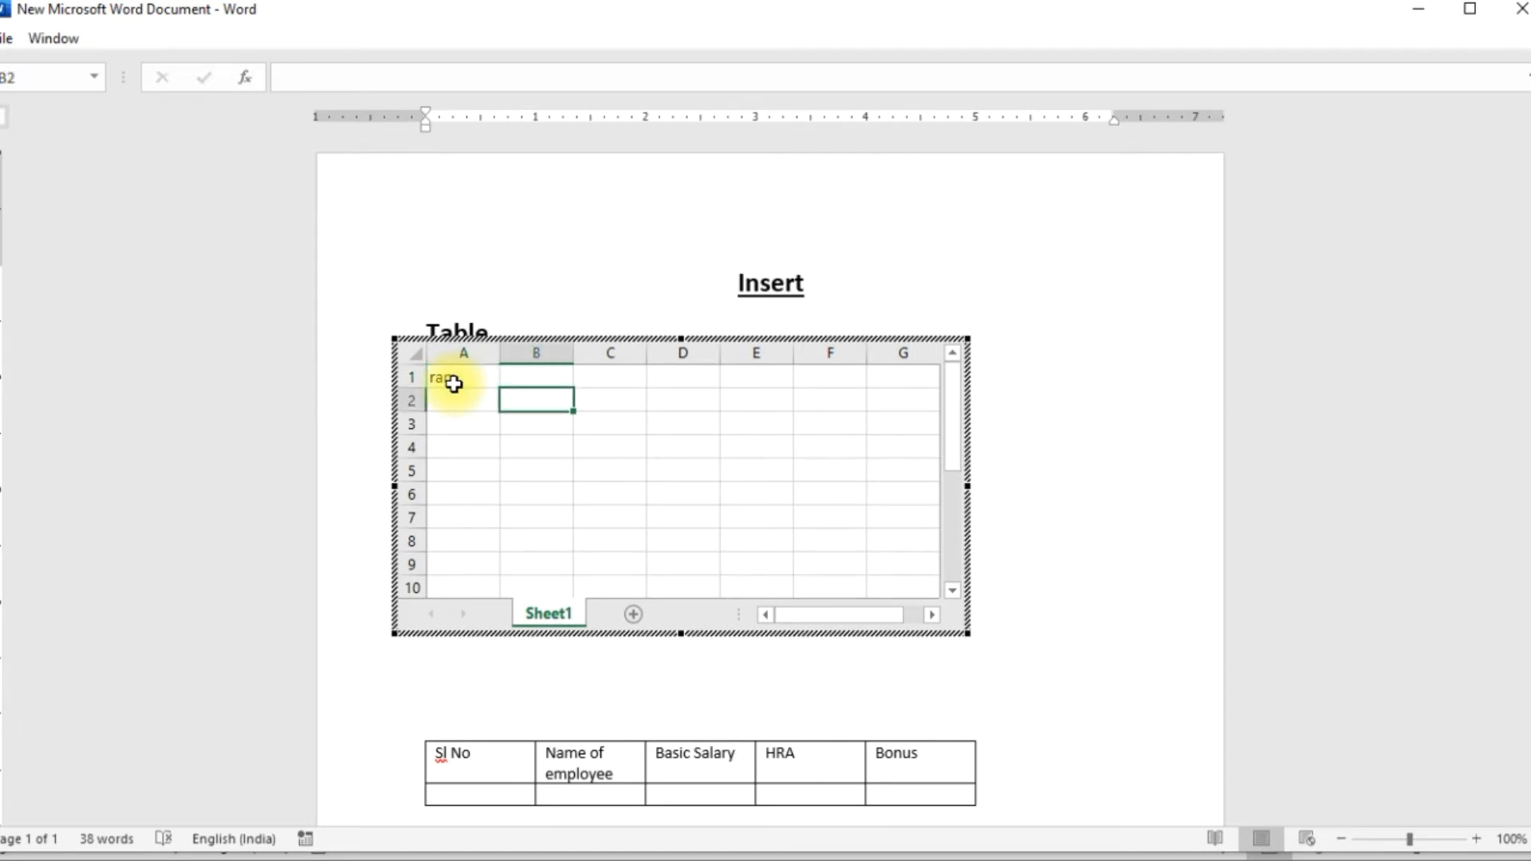
pyautogui.click(1070, 448)
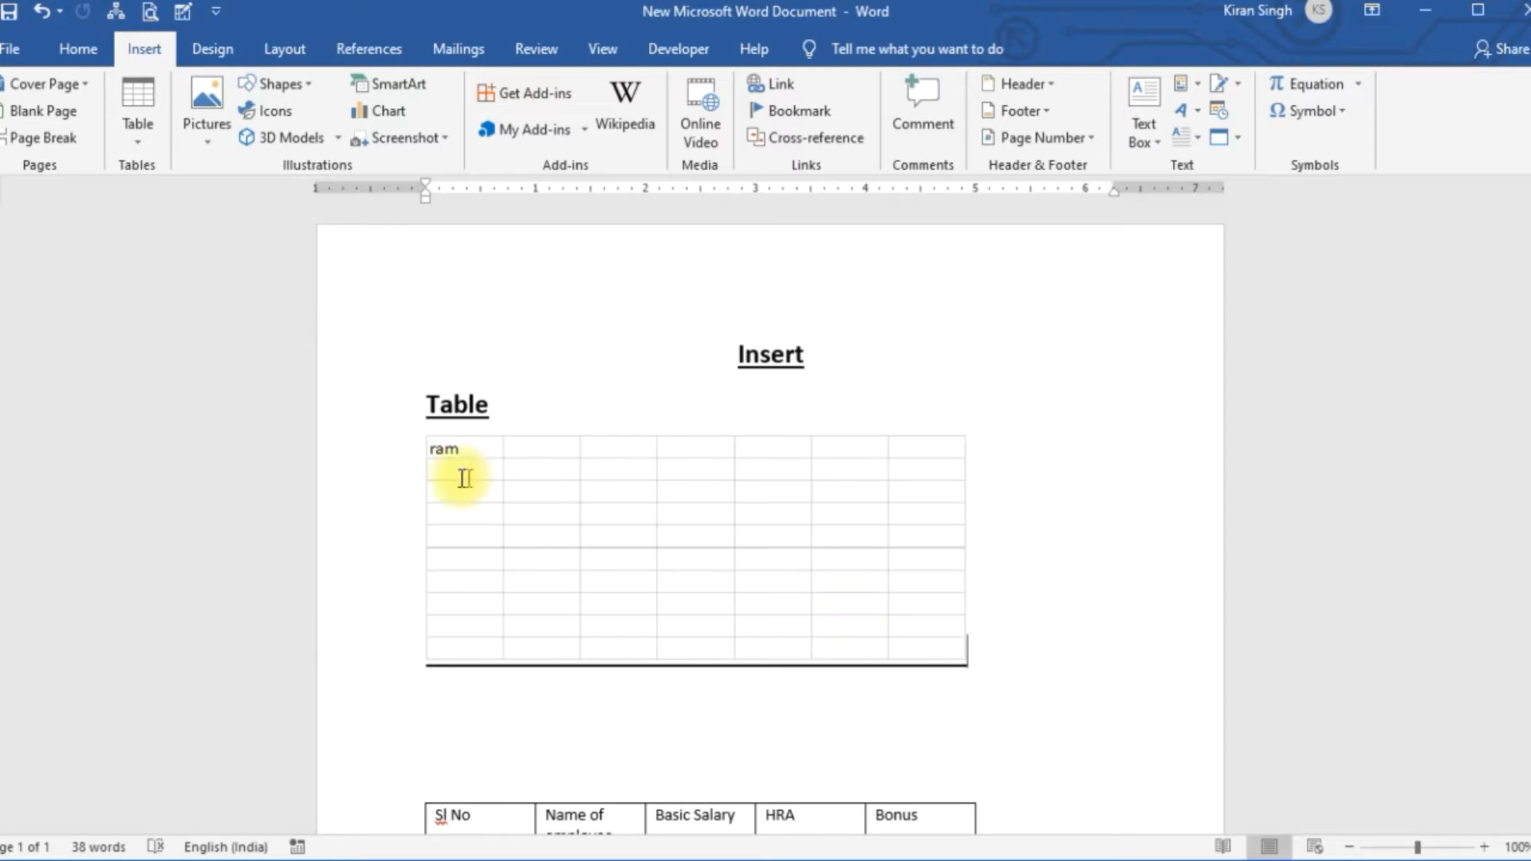
# Step: Reopen the embedded spreadsheet for editing, select cell E4, and return to the document
pyautogui.click(574, 472)
pyautogui.doubleClick(573, 472)
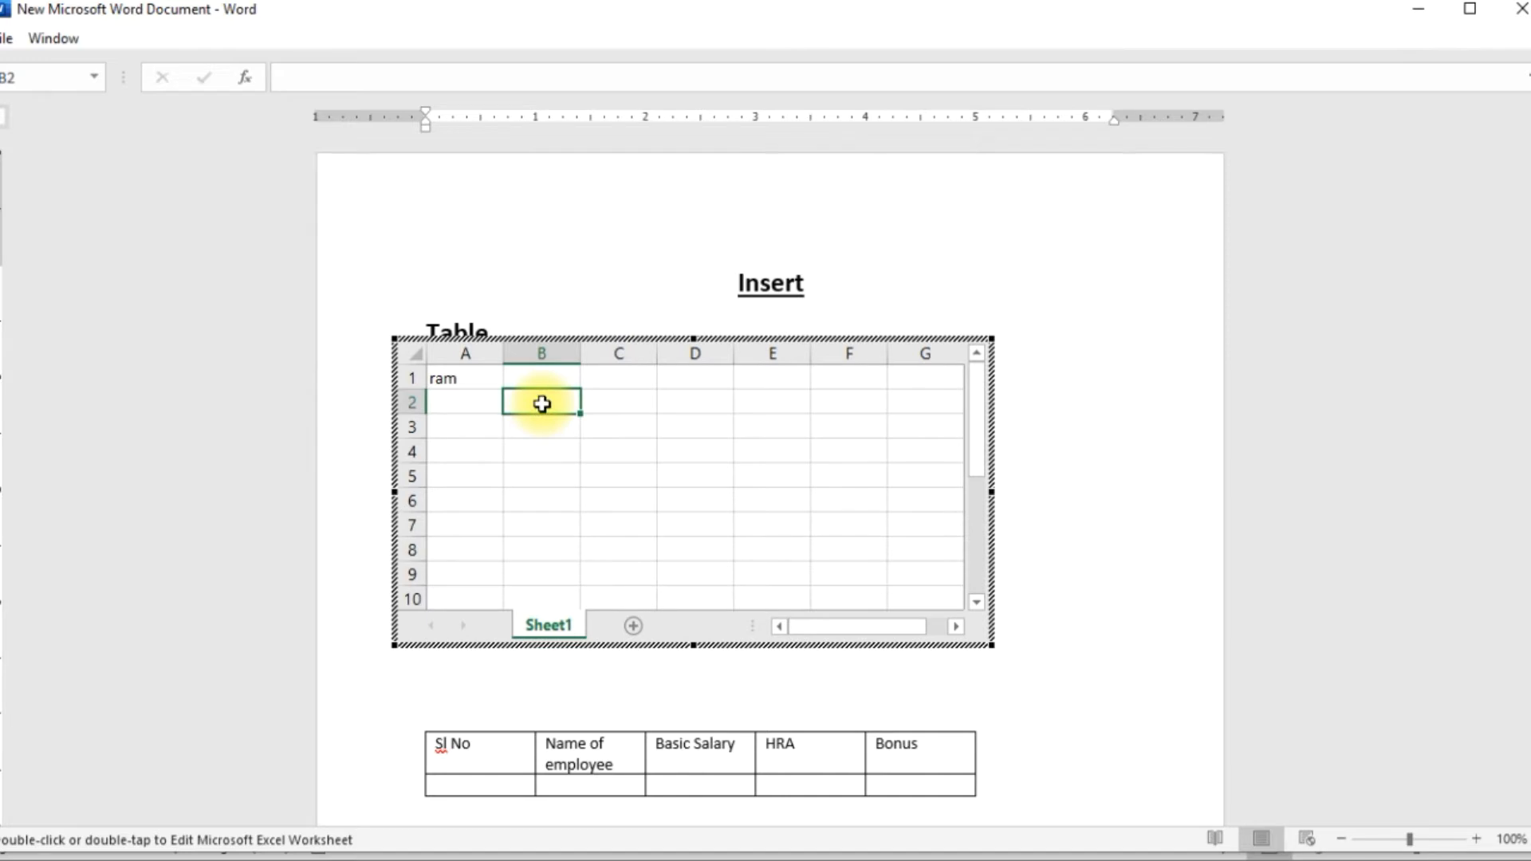
pyautogui.click(745, 444)
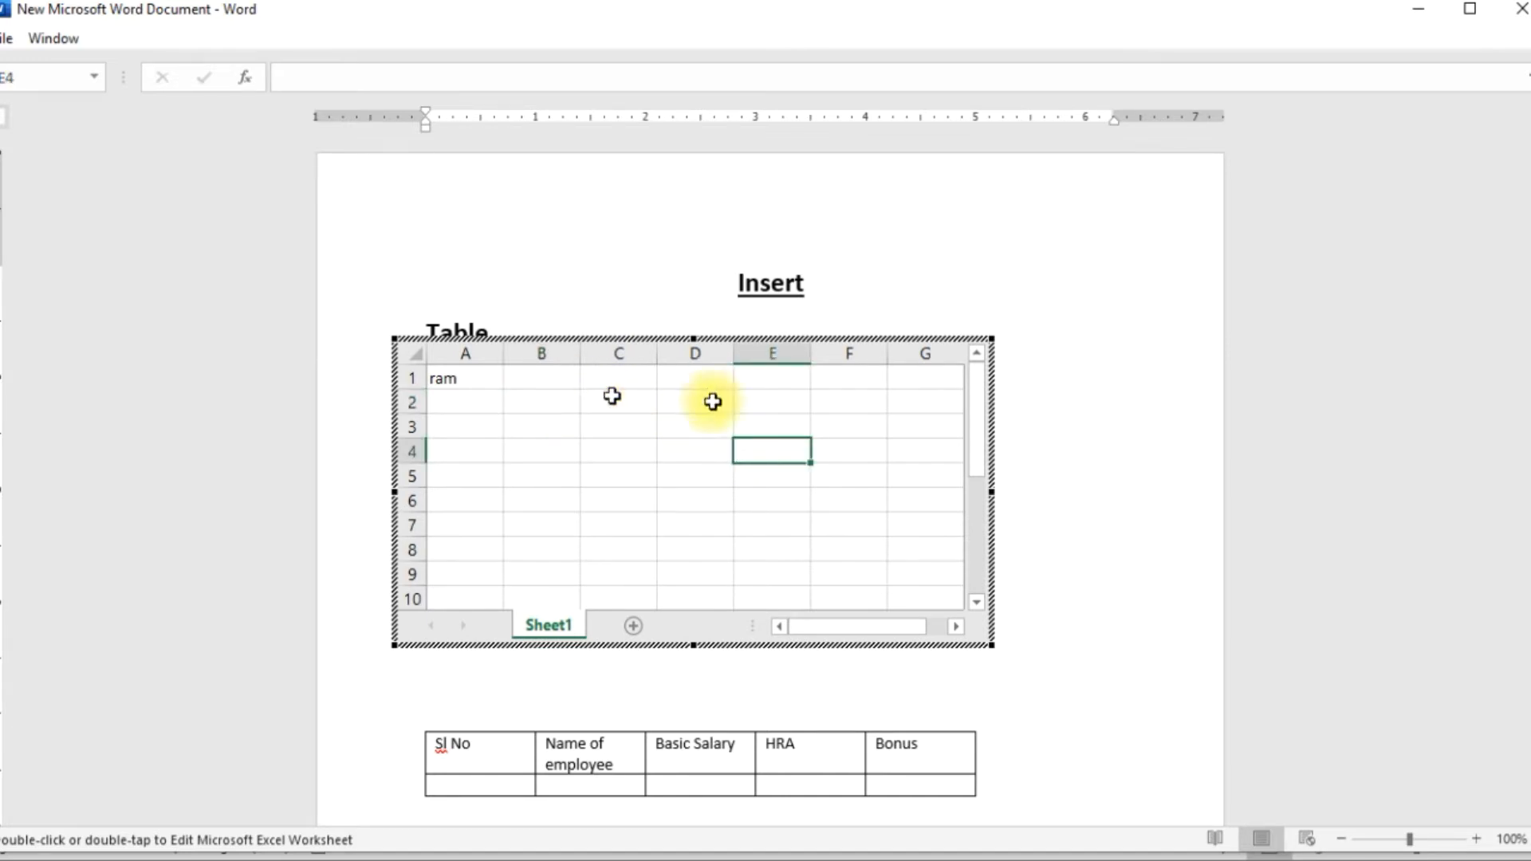
pyautogui.click(1089, 461)
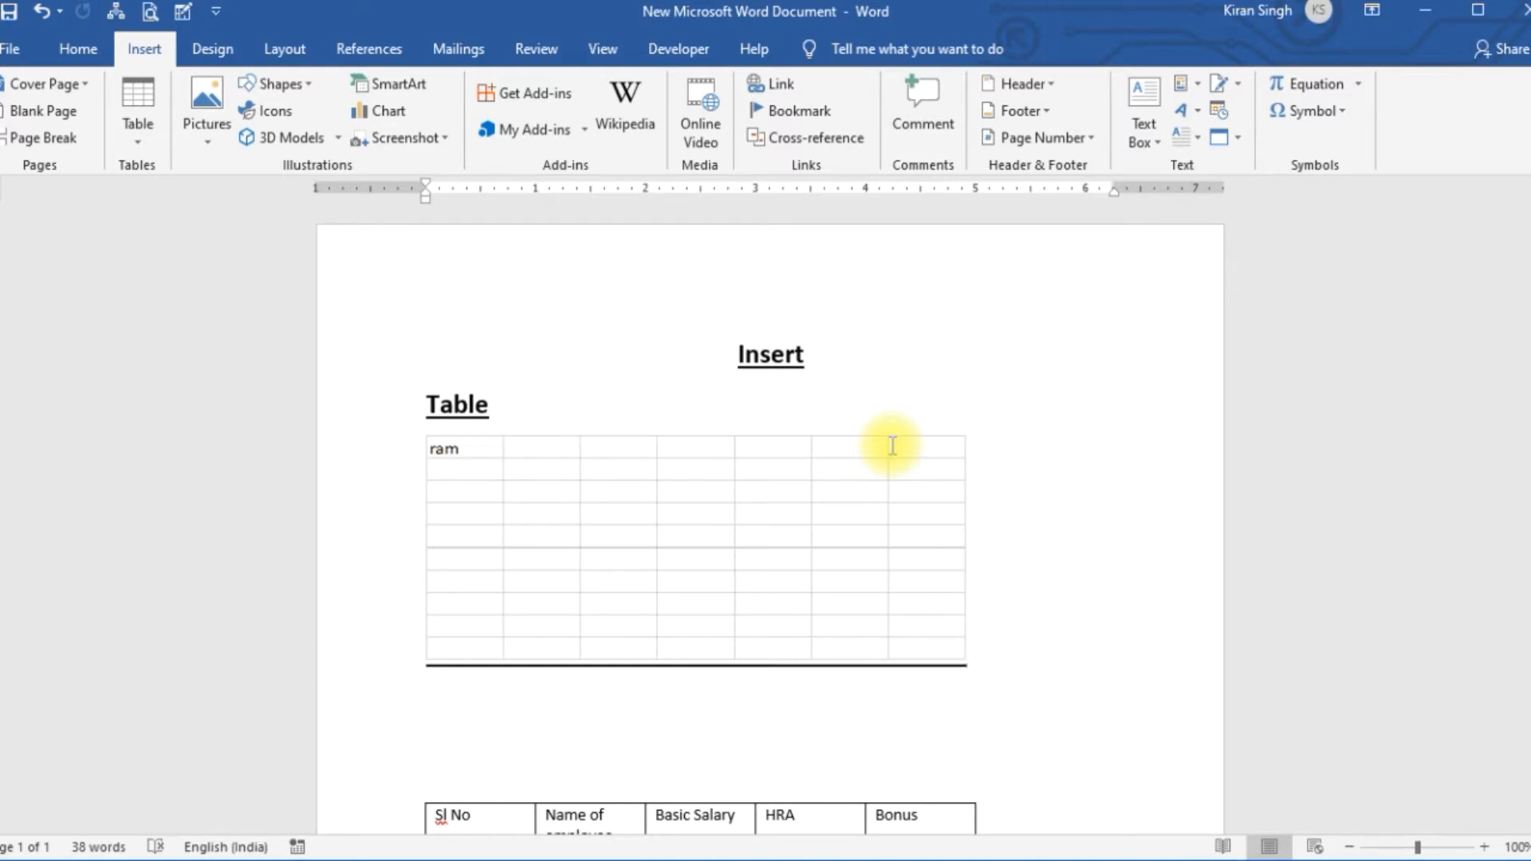
# Step: Delete the embedded spreadsheet object from below the Table heading
pyautogui.click(461, 444)
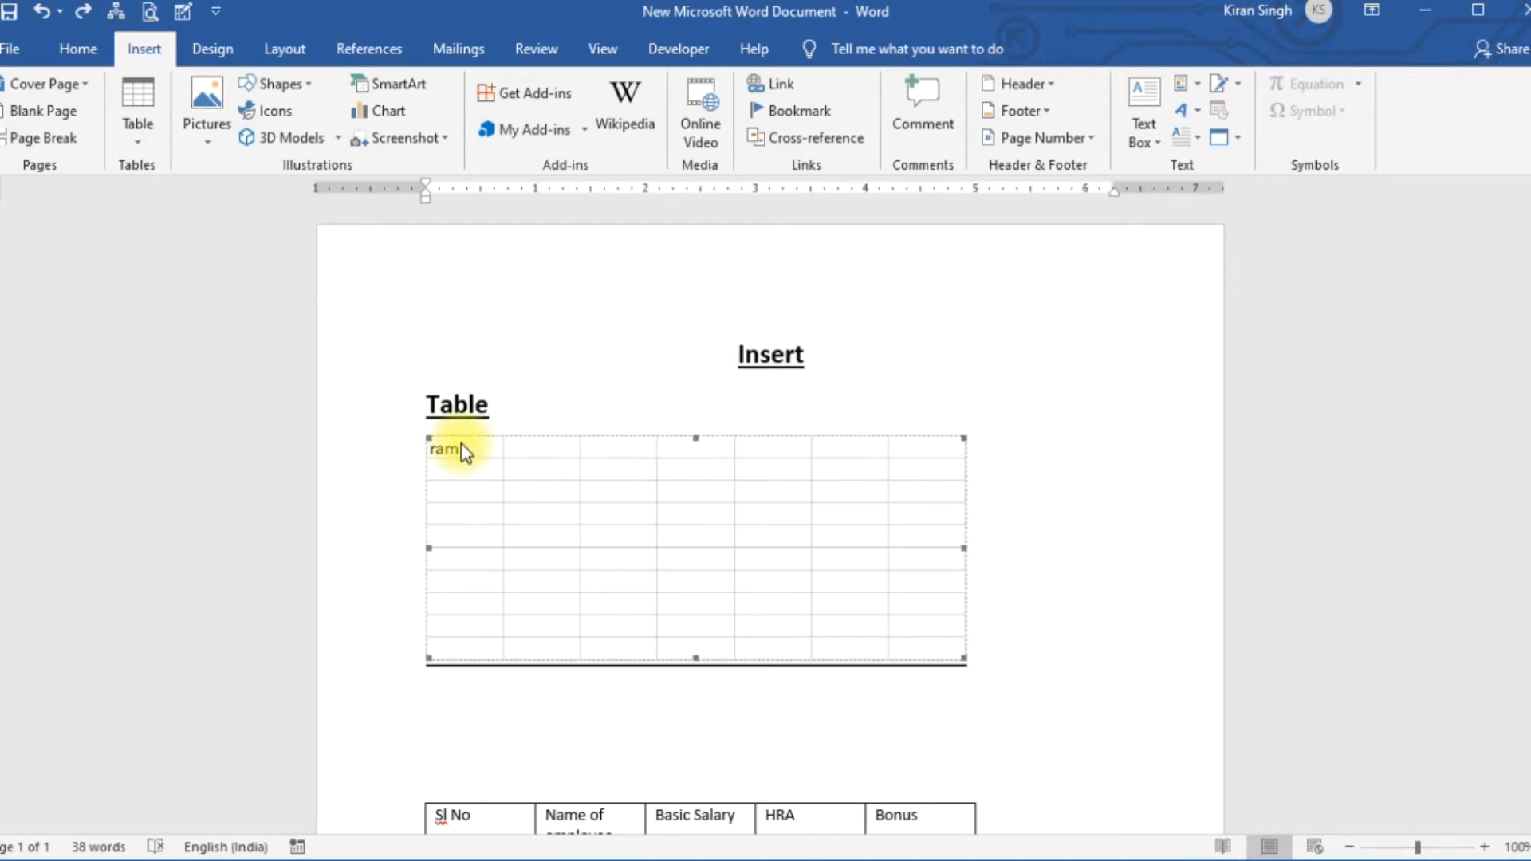
pyautogui.press('Delete')
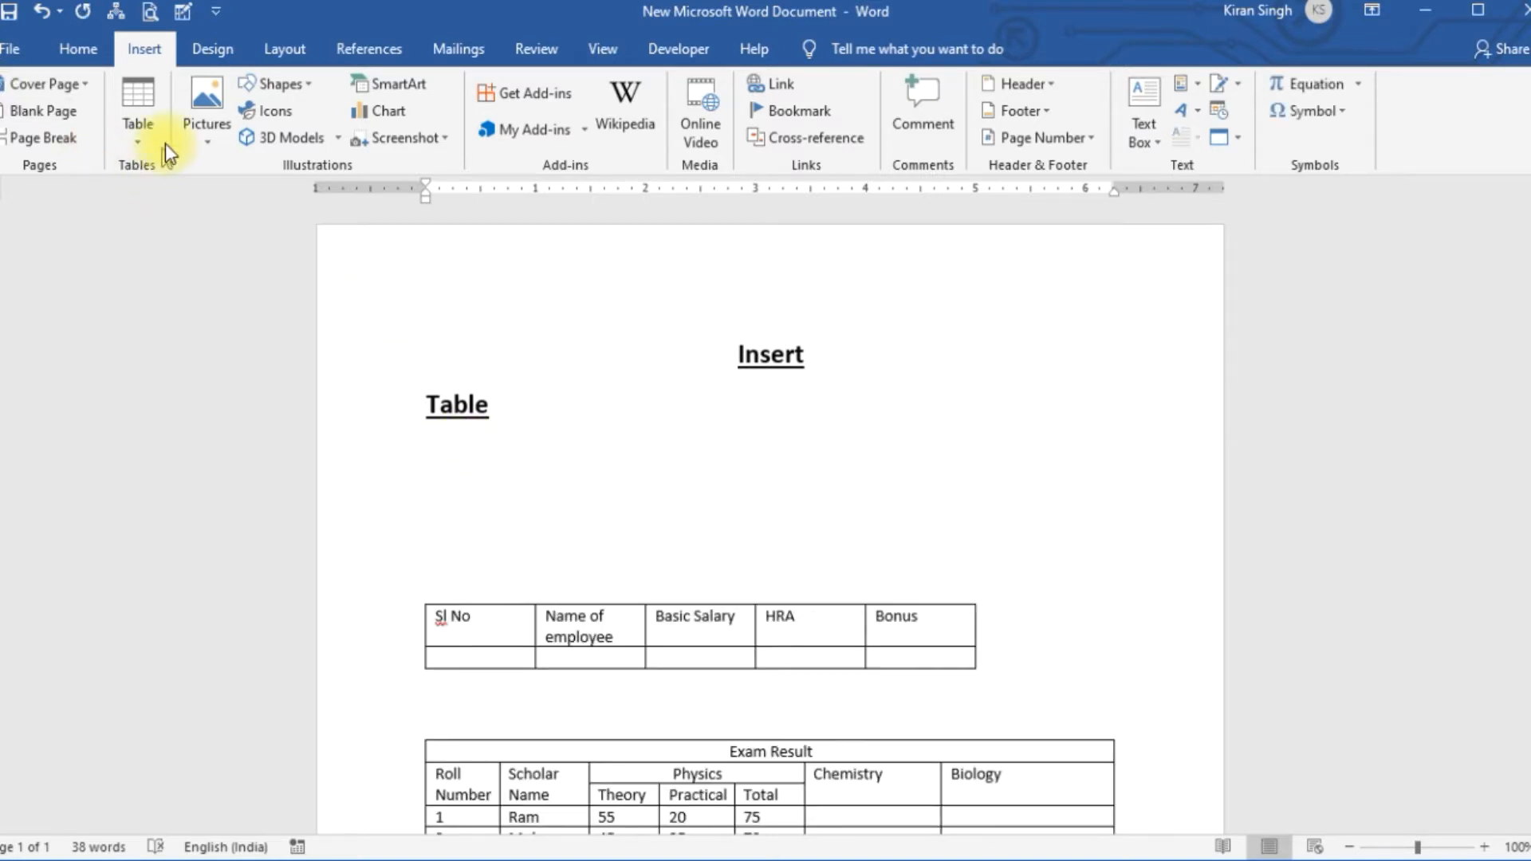
# Step: Draw a single-row table about 5.78" wide and 0.35" high below the Table heading, and divide it into four columns
pyautogui.click(147, 132)
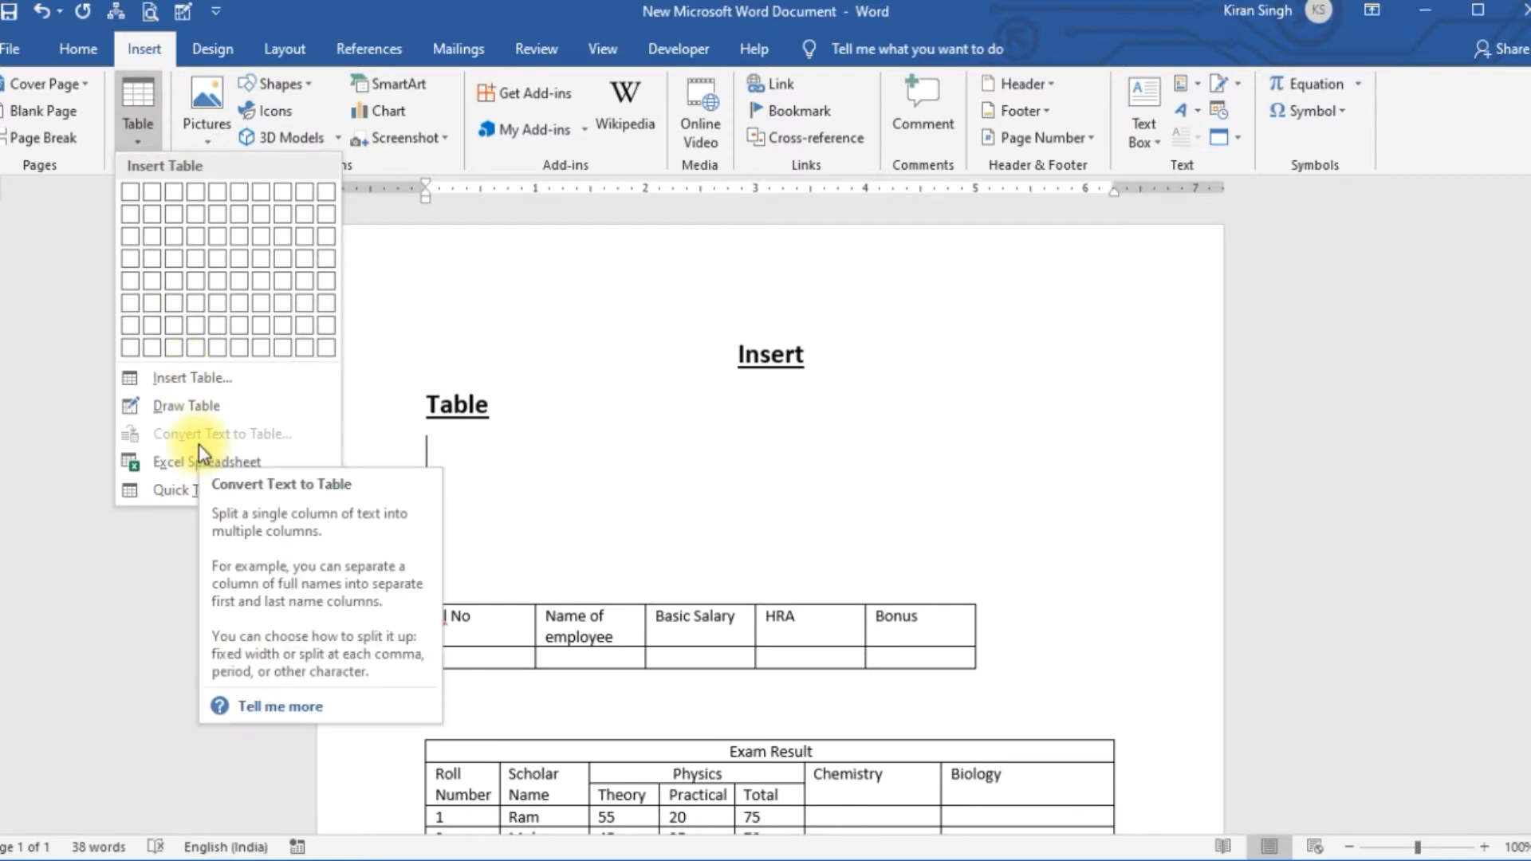
pyautogui.click(216, 404)
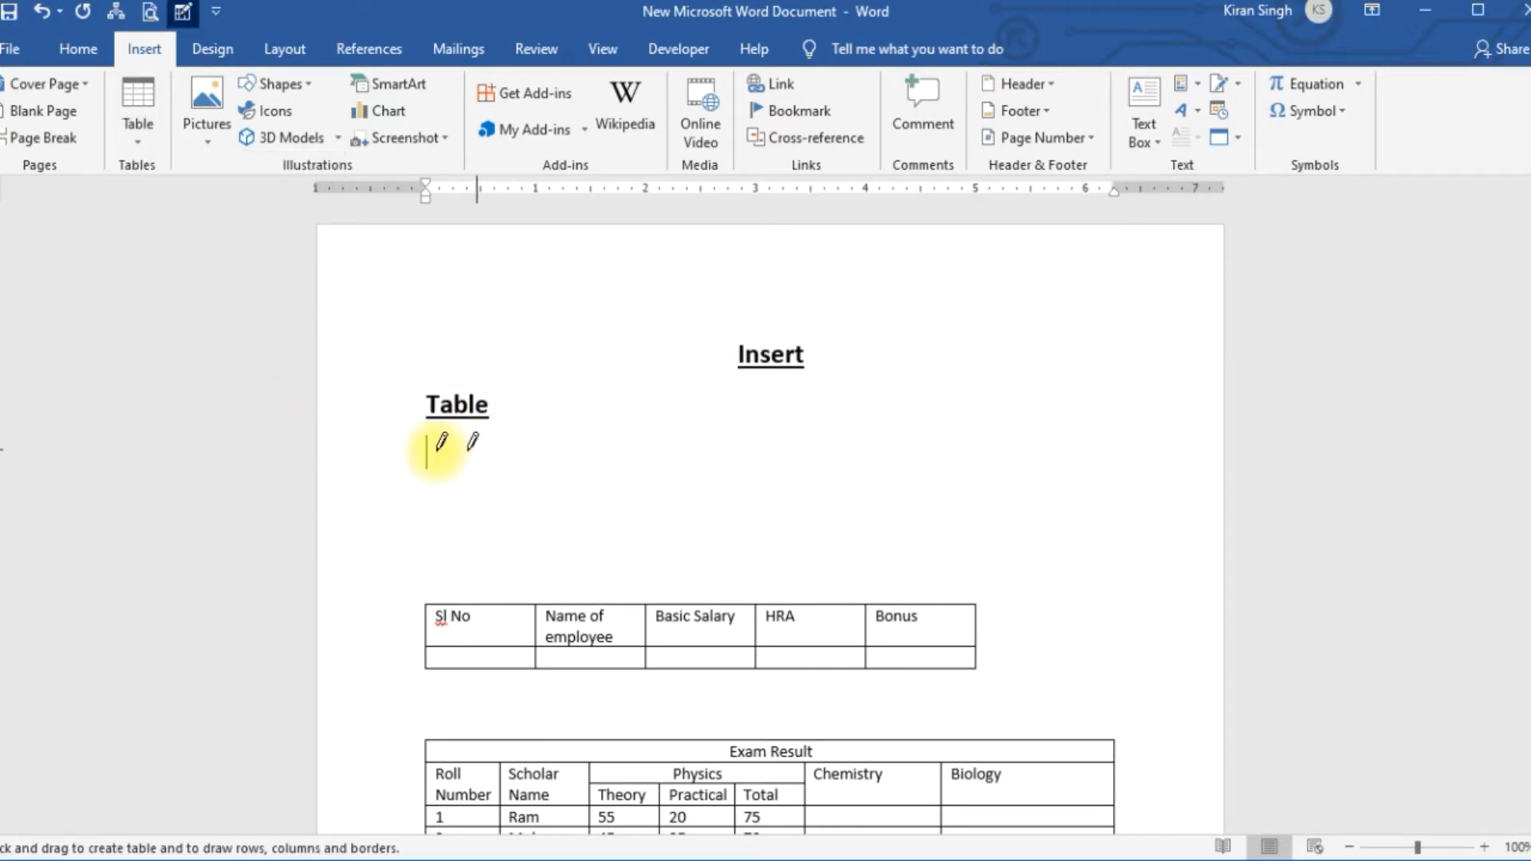
pyautogui.moveTo(427, 438)
pyautogui.mouseDown()
pyautogui.moveTo(645, 518)
pyautogui.moveTo(1063, 476)
pyautogui.mouseUp()
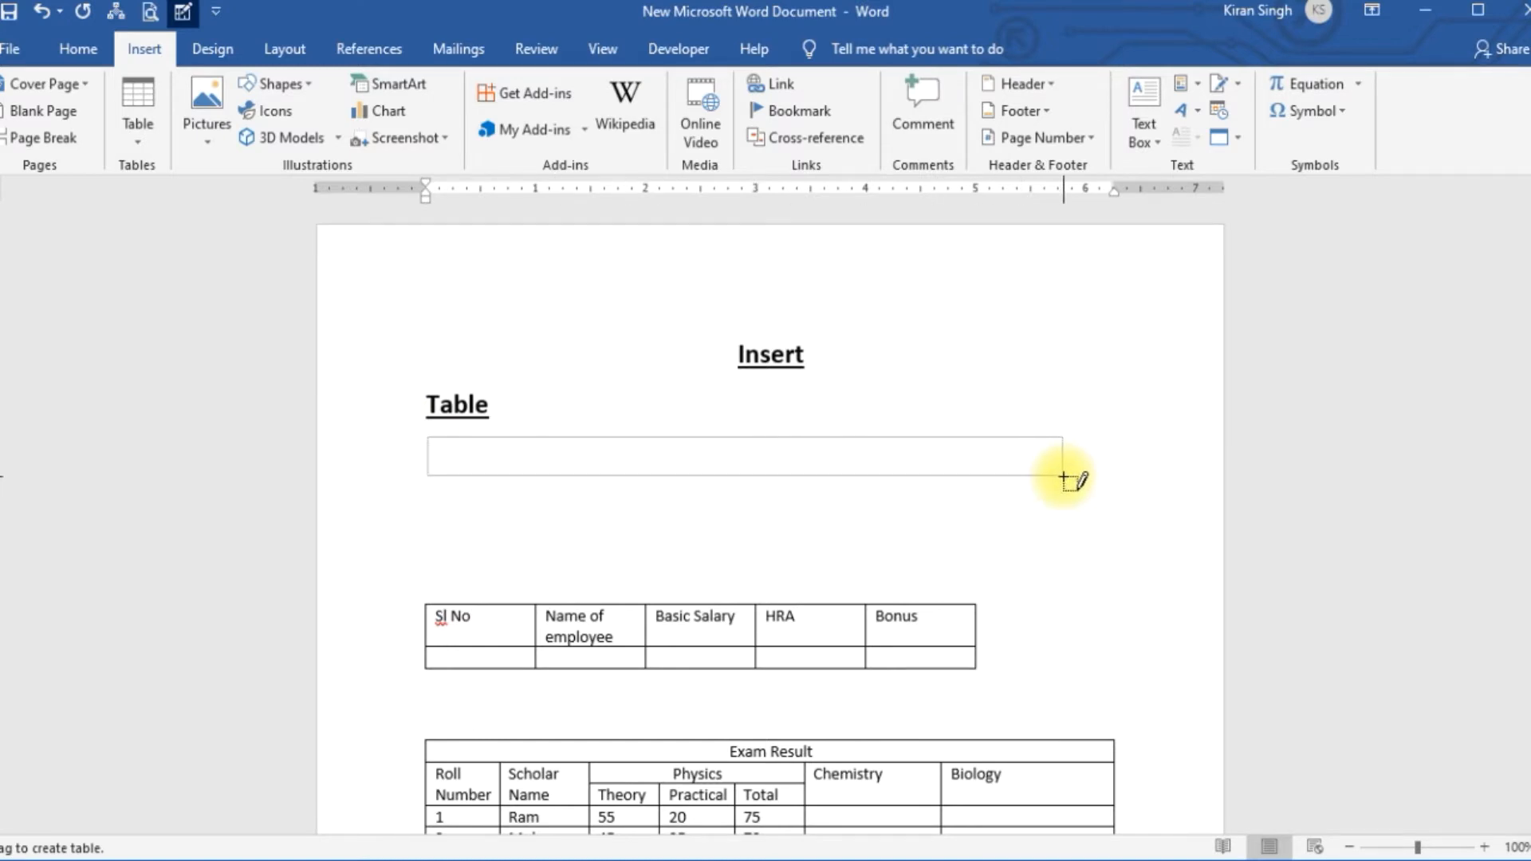
pyautogui.moveTo(1062, 478); pyautogui.dragTo(1066, 479)
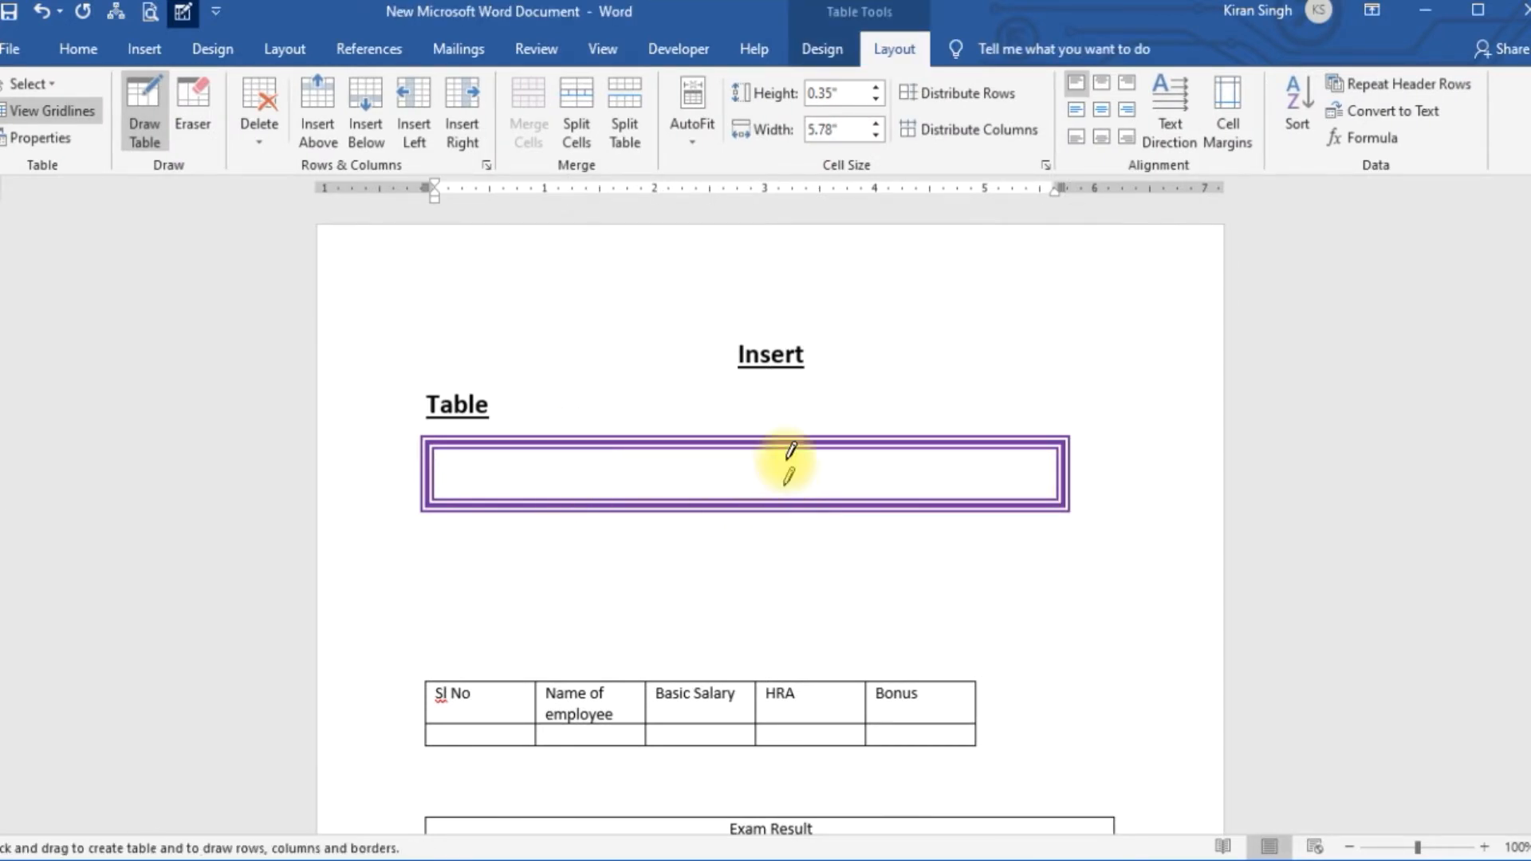
pyautogui.moveTo(770, 444); pyautogui.dragTo(772, 541)
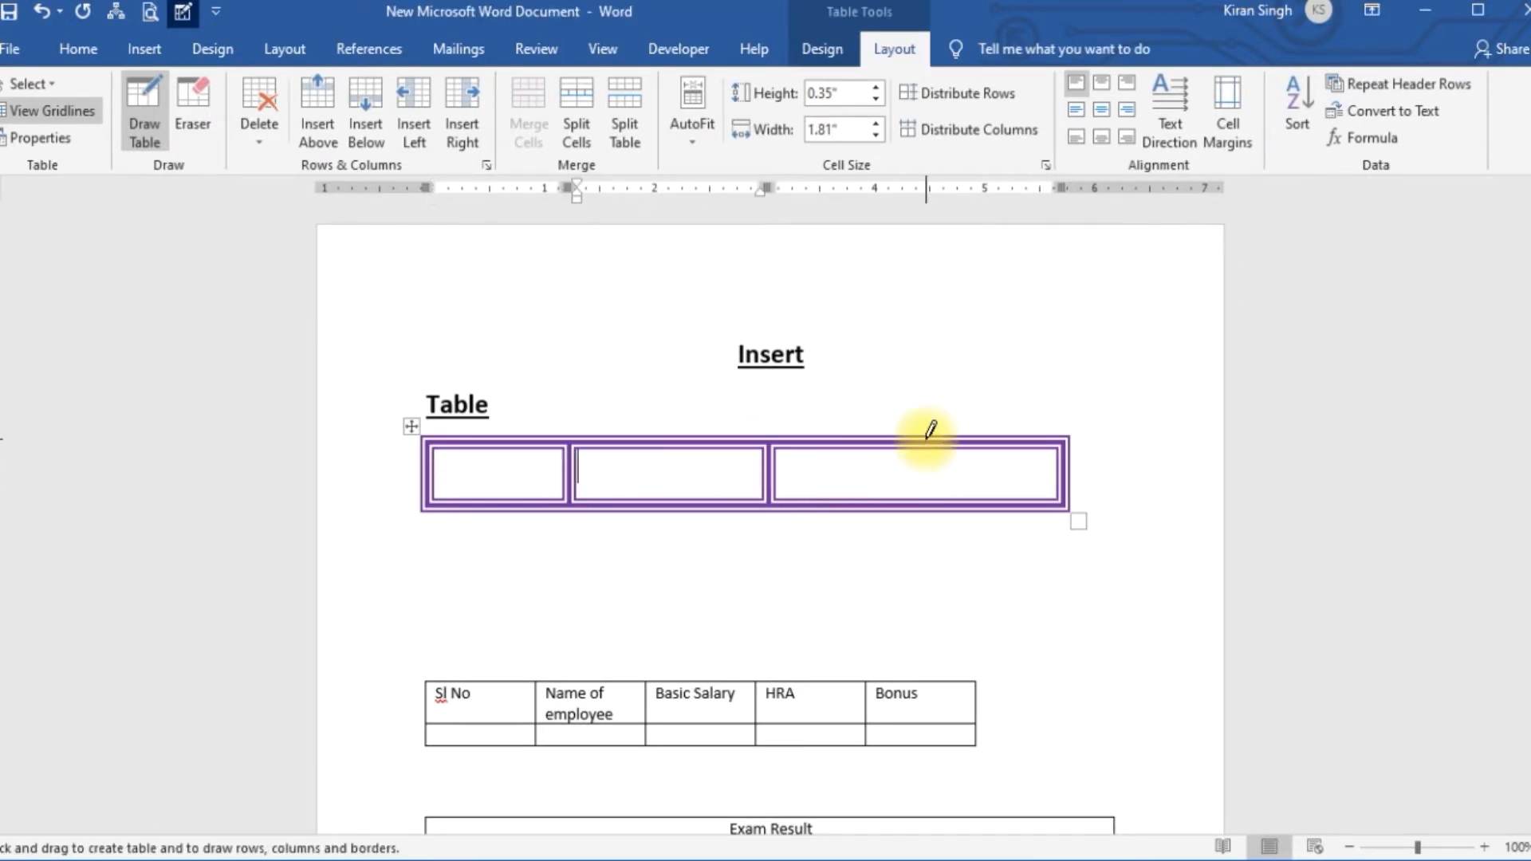
pyautogui.moveTo(930, 434); pyautogui.dragTo(905, 518)
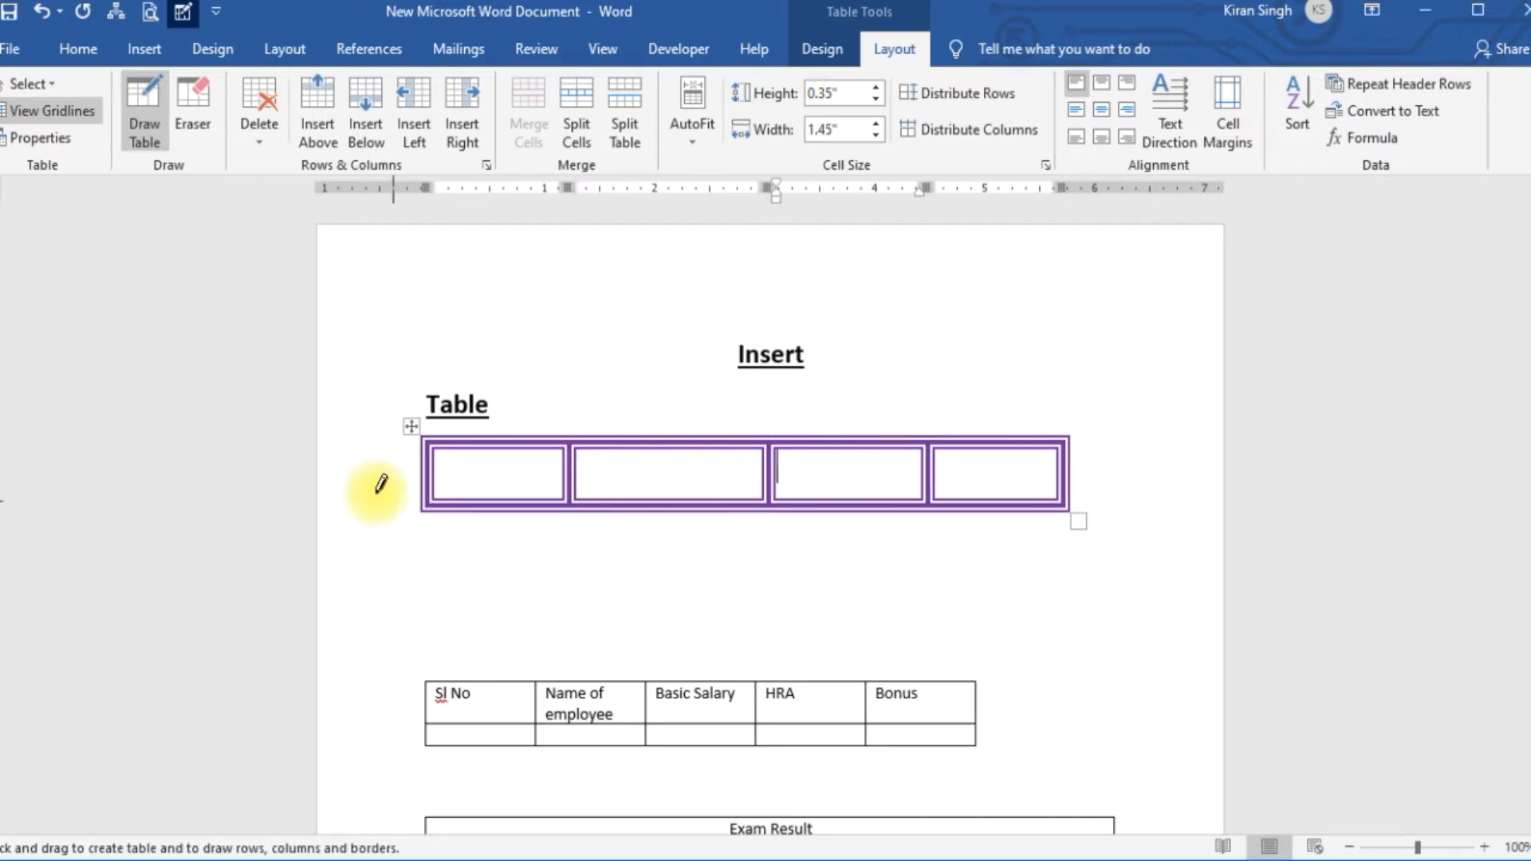
# Step: Draw a second row beneath the four-column row and divide it into four cells with vertical lines
pyautogui.moveTo(424, 509)
pyautogui.mouseDown()
pyautogui.moveTo(423, 572)
pyautogui.moveTo(1068, 573)
pyautogui.mouseUp()
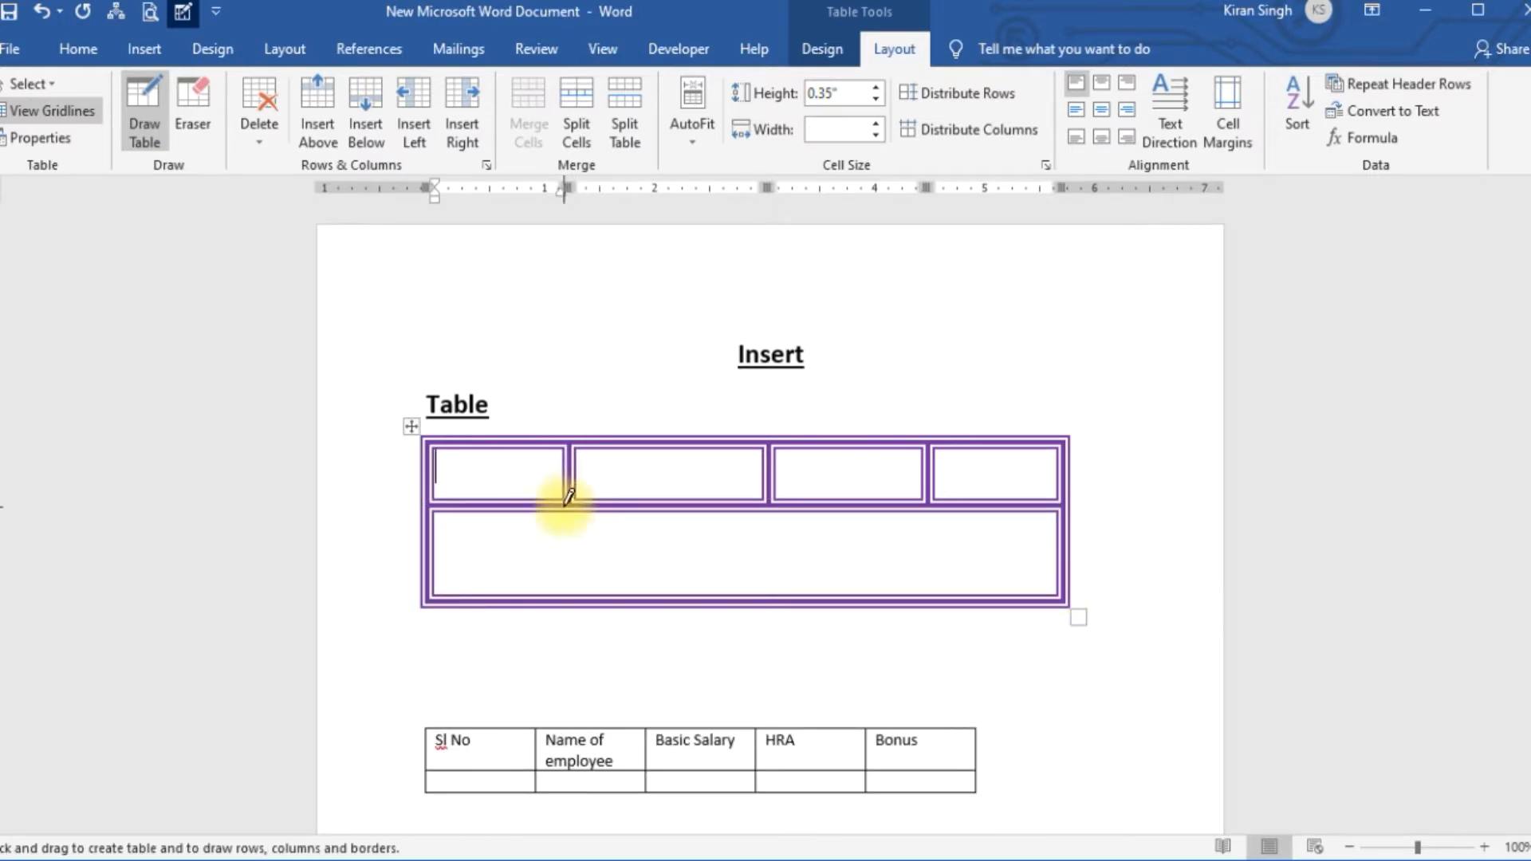
pyautogui.moveTo(564, 510); pyautogui.dragTo(568, 607)
pyautogui.moveTo(770, 504); pyautogui.dragTo(774, 604)
pyautogui.moveTo(936, 504); pyautogui.dragTo(940, 605)
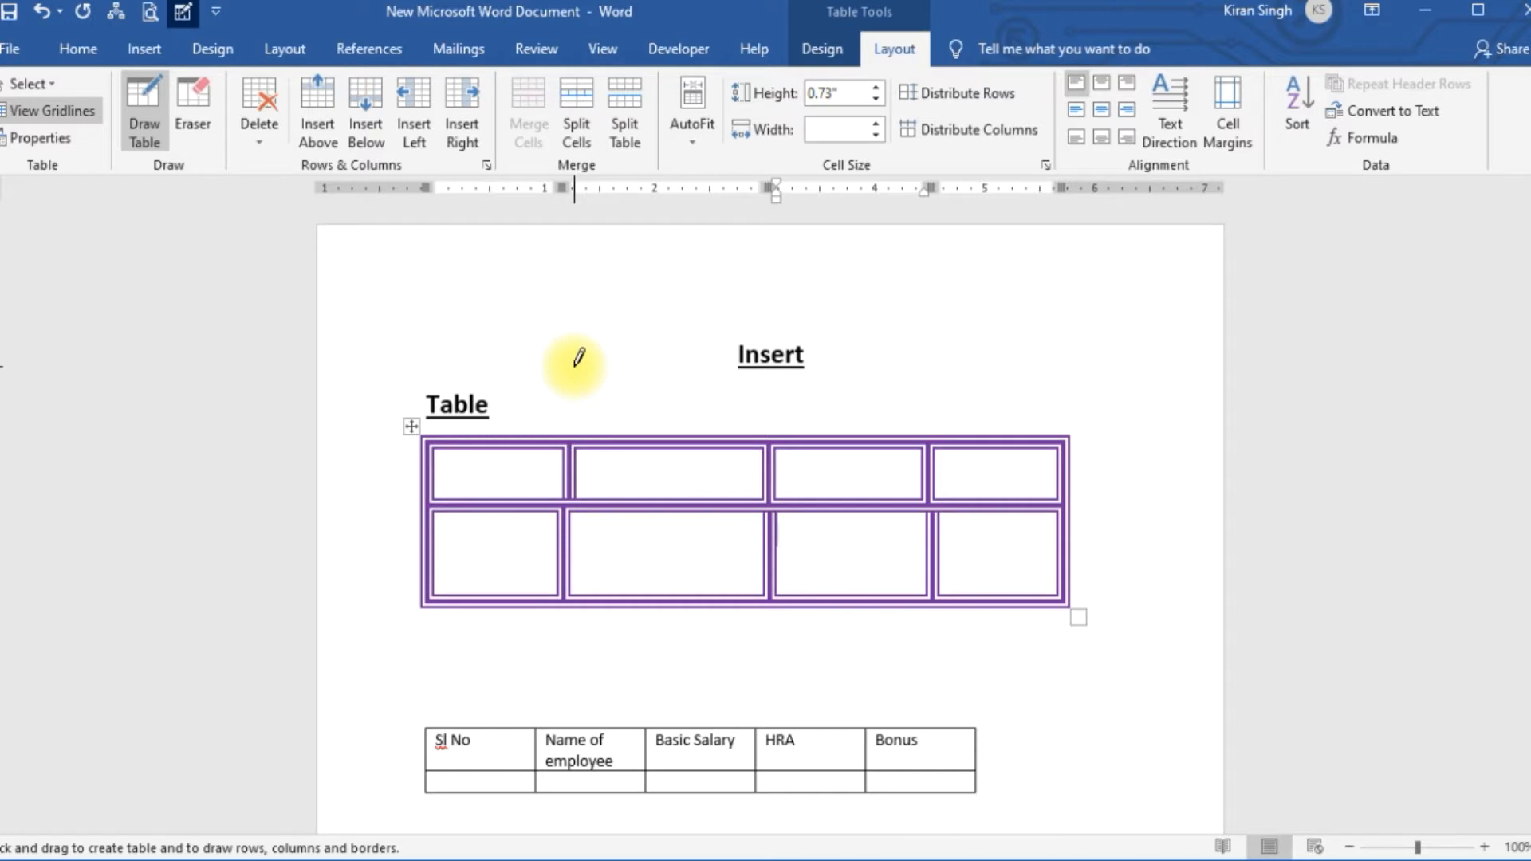
# Step: Undo all the drawn lines and the hand-drawn table below the Table heading
pyautogui.hotkey('ctrl', 'z')
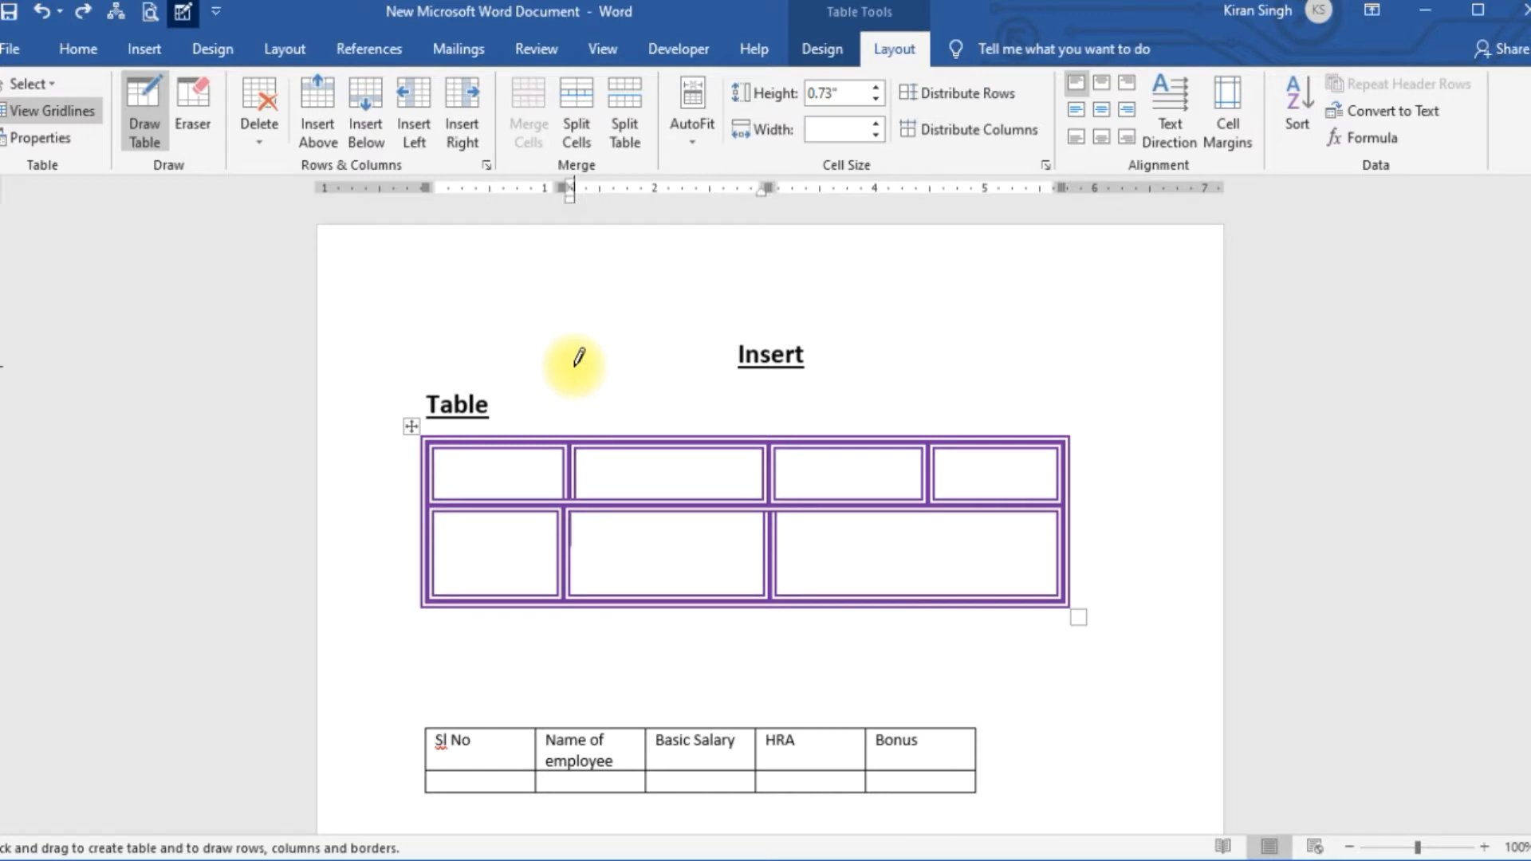
pyautogui.hotkey('ctrl', 'z')
pyautogui.hotkey('ctrl', 'z')
pyautogui.hotkey('ctrl', 'z')
pyautogui.hotkey('ctrl', 'z')
pyautogui.hotkey('ctrl', 'z')
pyautogui.hotkey('ctrl', 'z')
pyautogui.hotkey('ctrl', 'z')
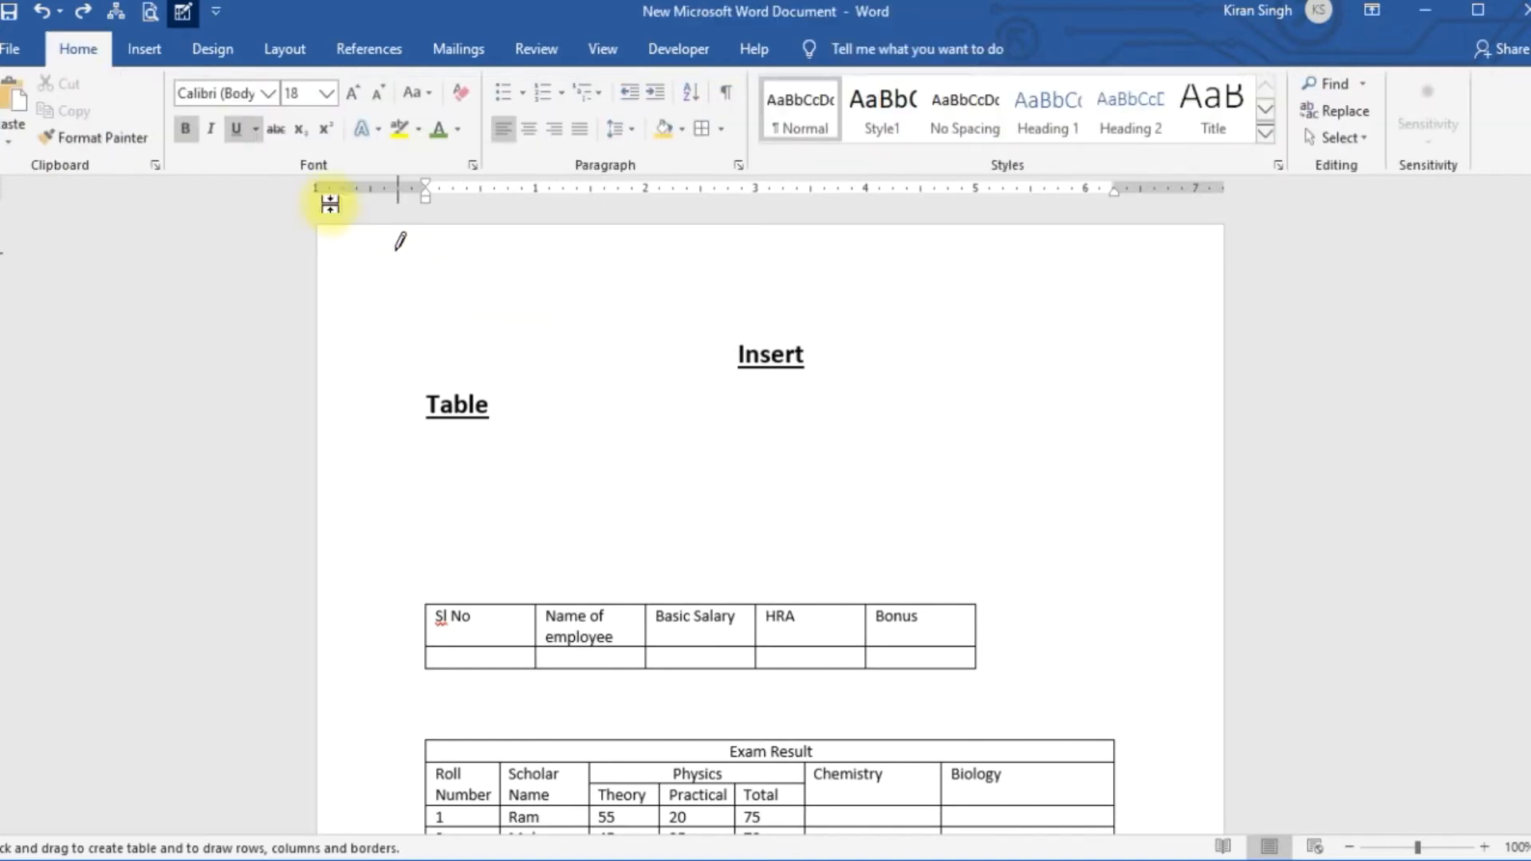
# Step: Insert the built-in Matrix quick table below the Table heading and undo the insertion
pyautogui.click(148, 51)
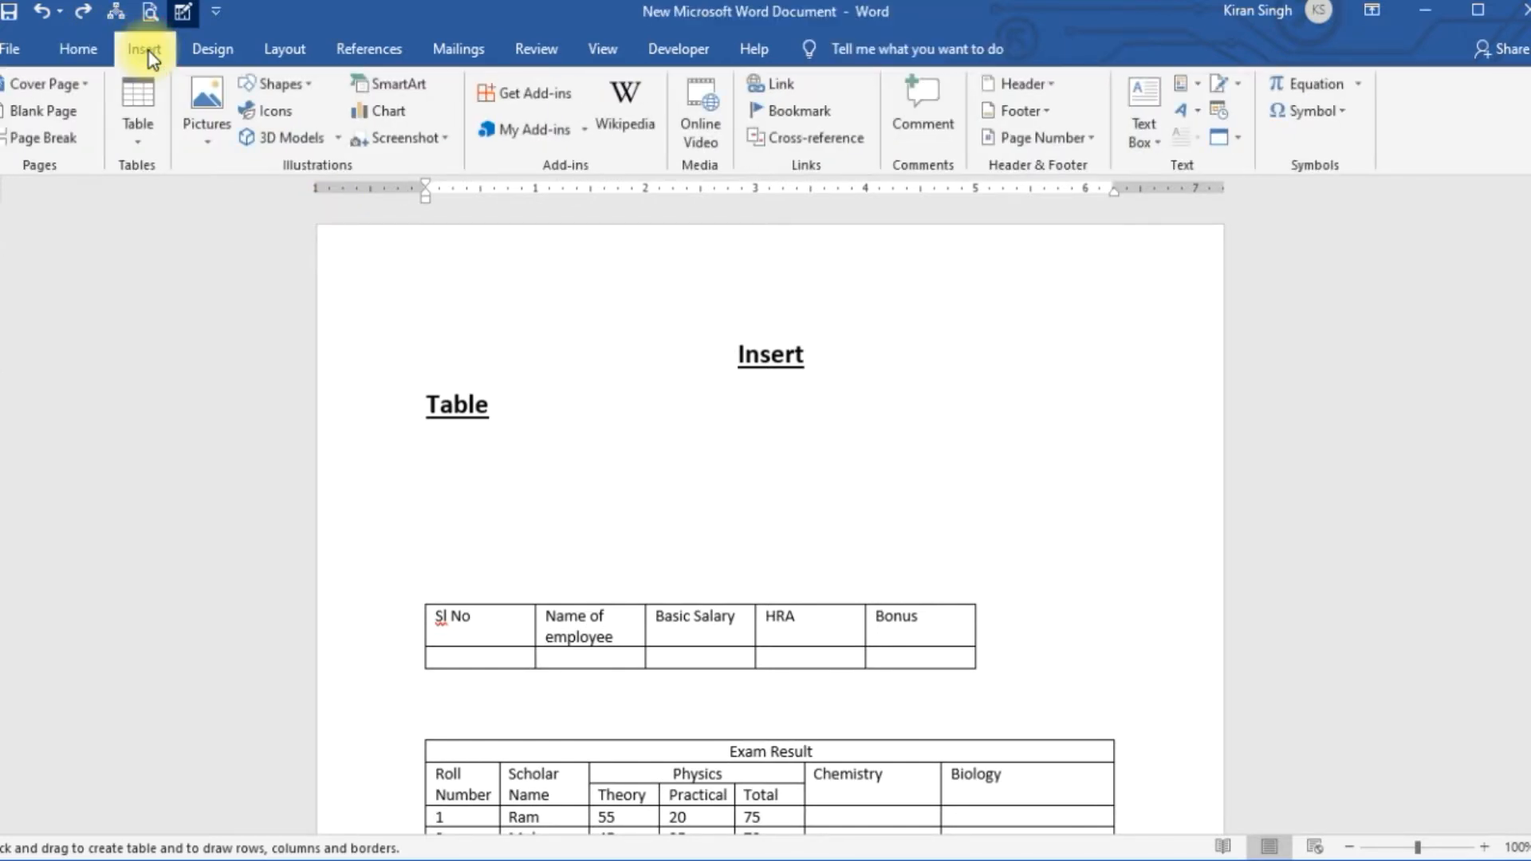
pyautogui.click(136, 139)
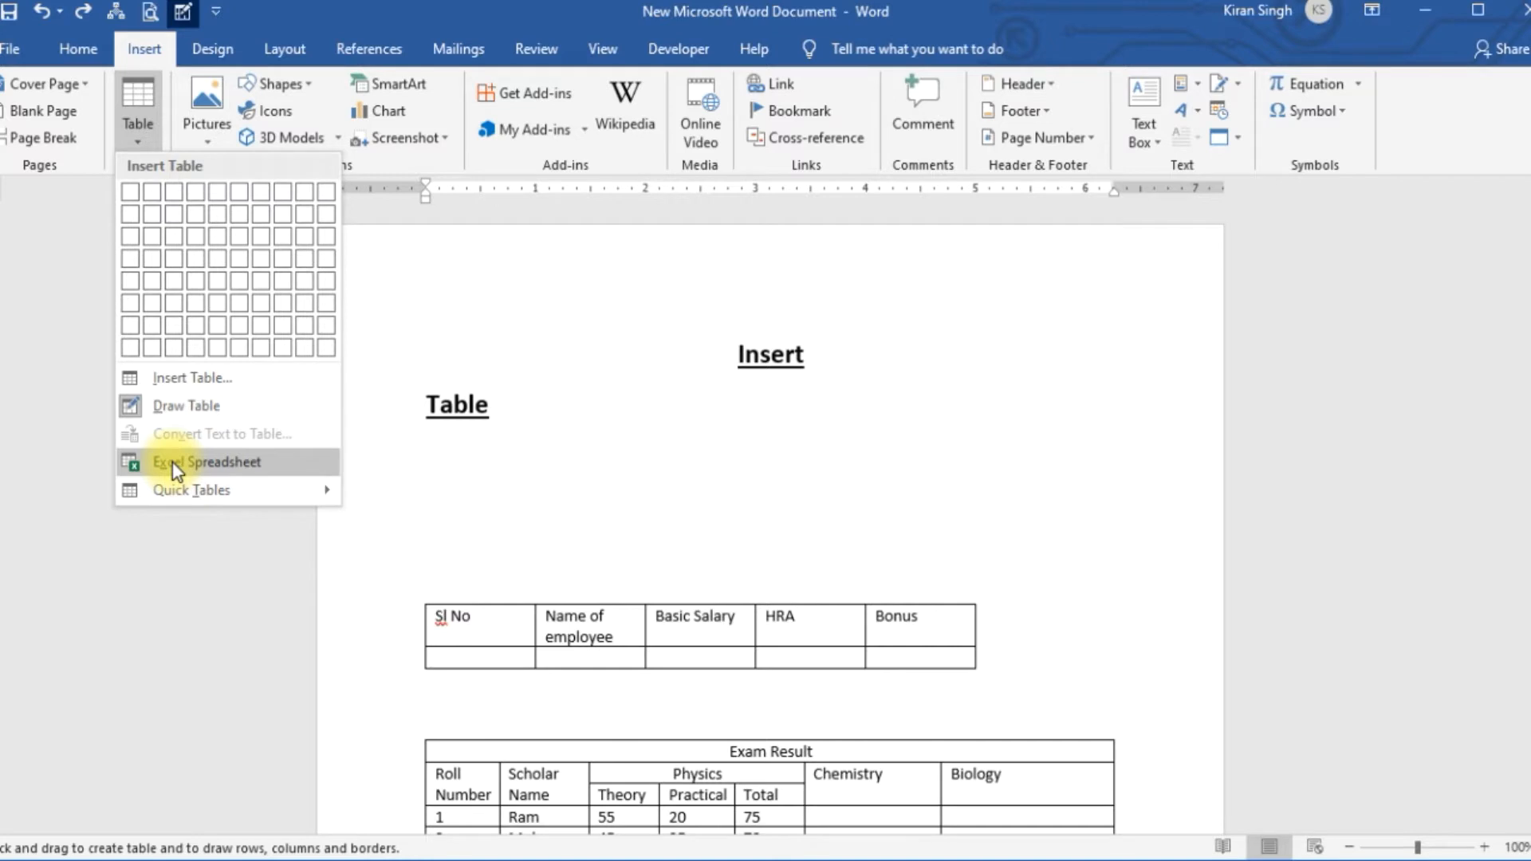
pyautogui.moveTo(186, 496)
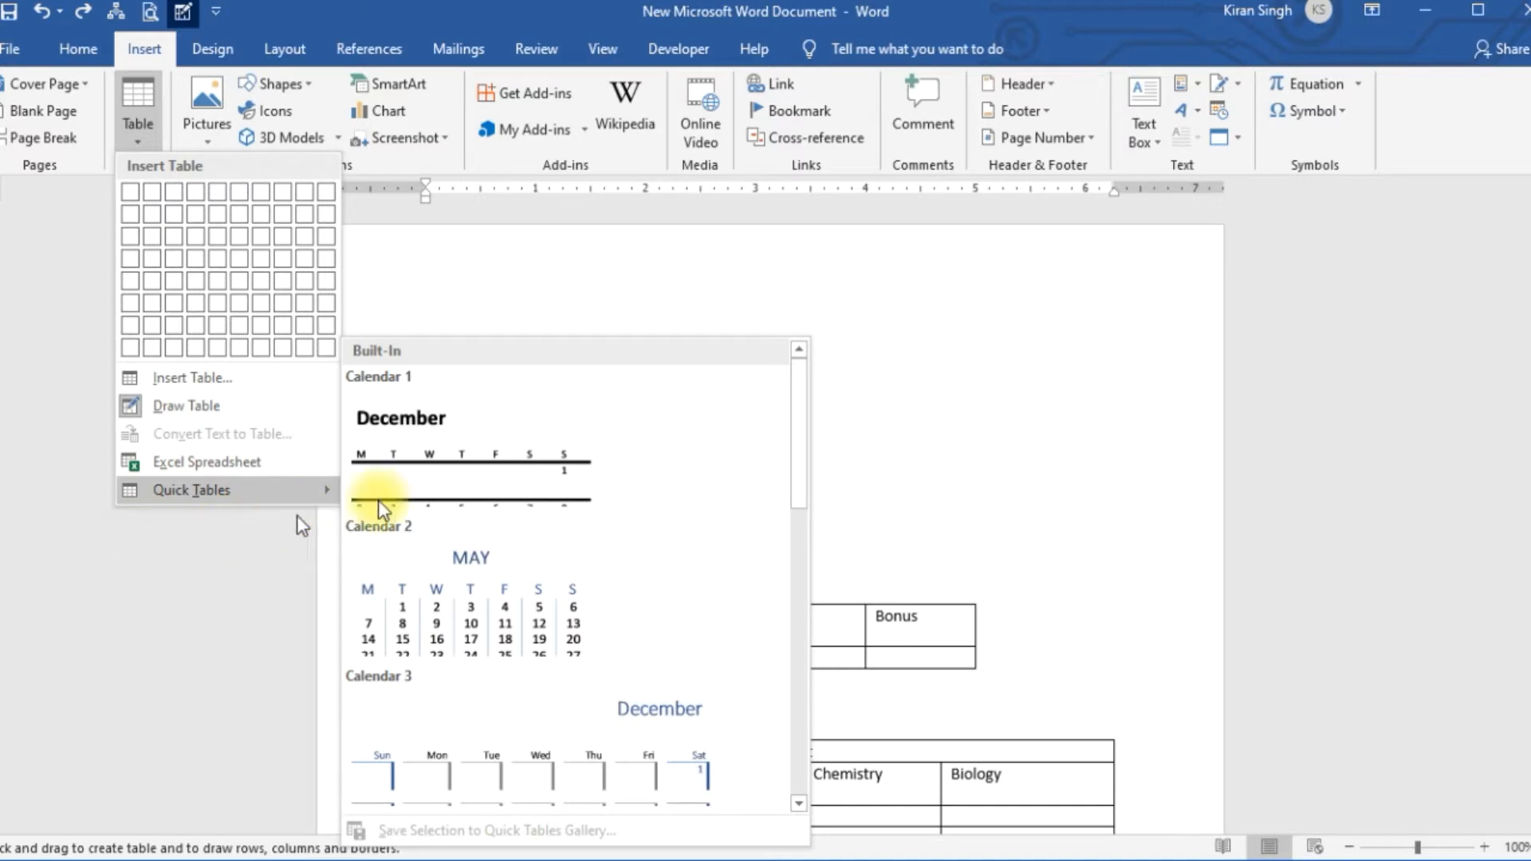
pyautogui.moveTo(797, 391); pyautogui.dragTo(799, 511)
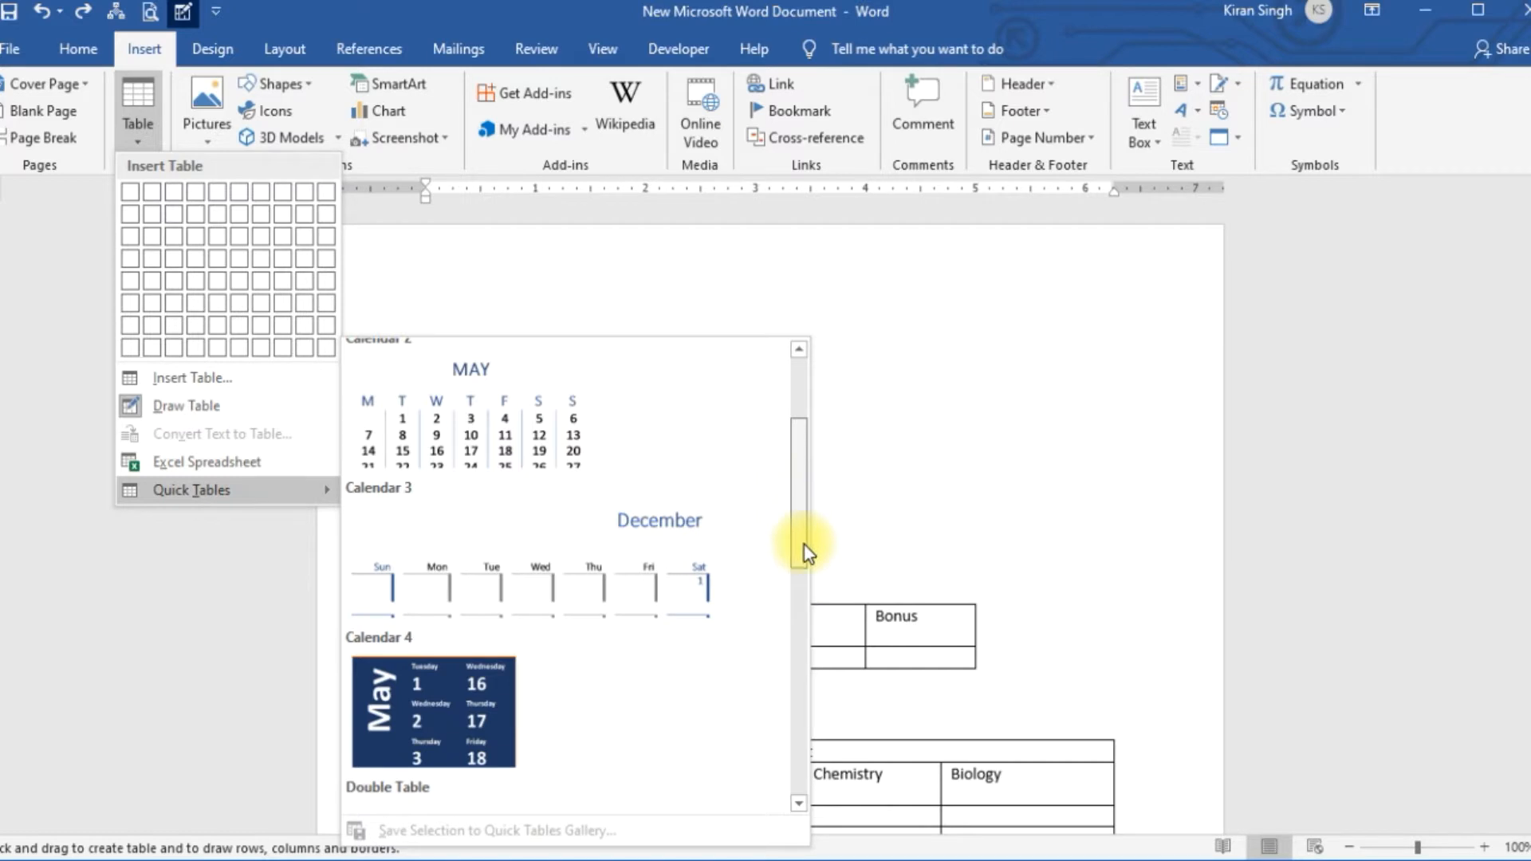
pyautogui.scroll(-1, 805, 549)
pyautogui.moveTo(796, 540); pyautogui.dragTo(803, 696)
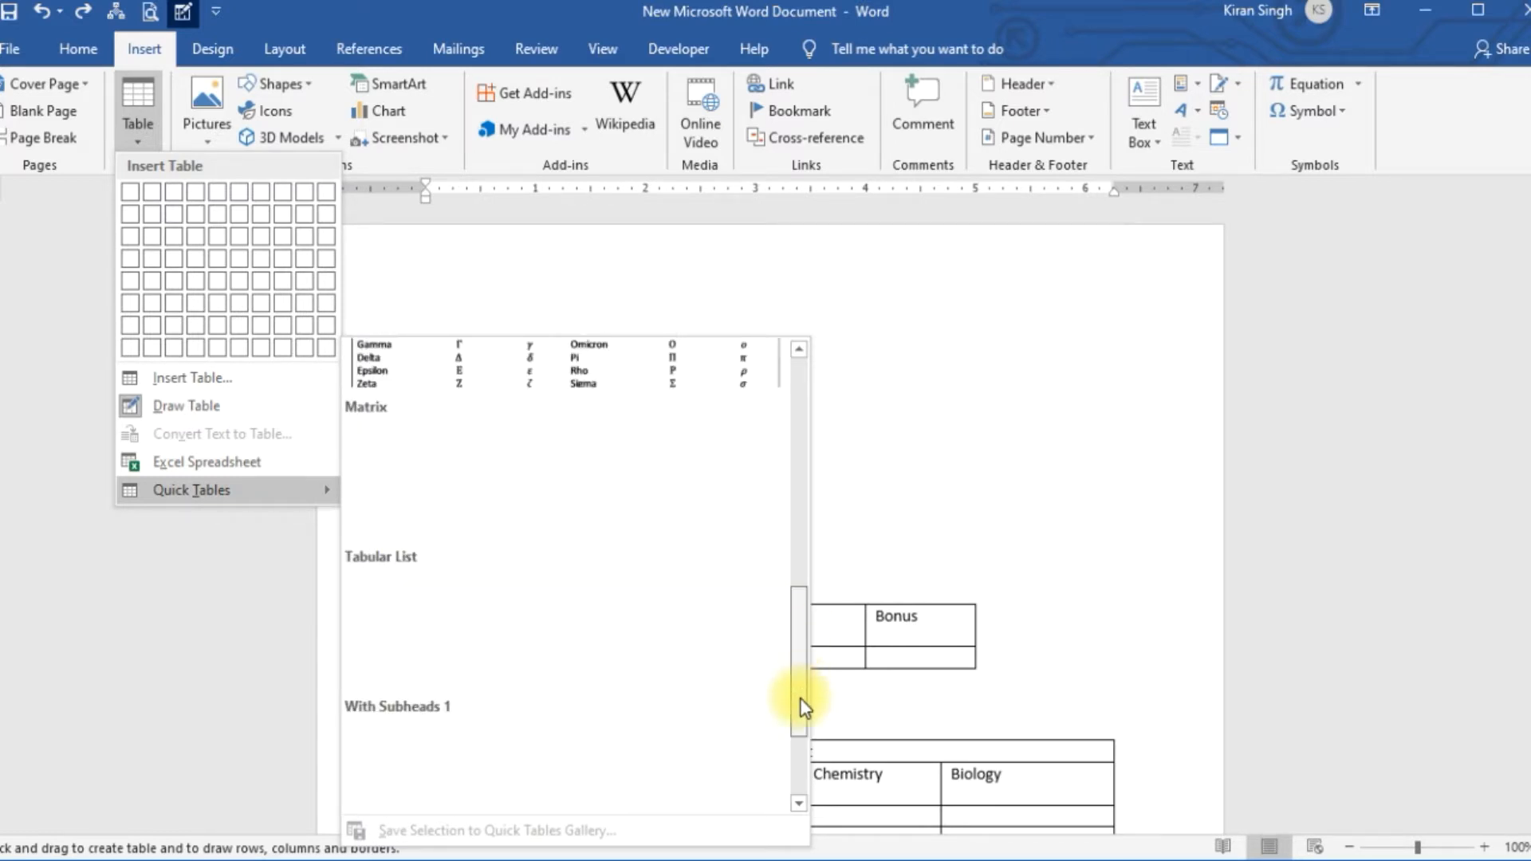
pyautogui.scroll(-1, 803, 696)
pyautogui.moveTo(800, 677)
pyautogui.mouseDown()
pyautogui.moveTo(824, 558)
pyautogui.moveTo(817, 674)
pyautogui.mouseUp()
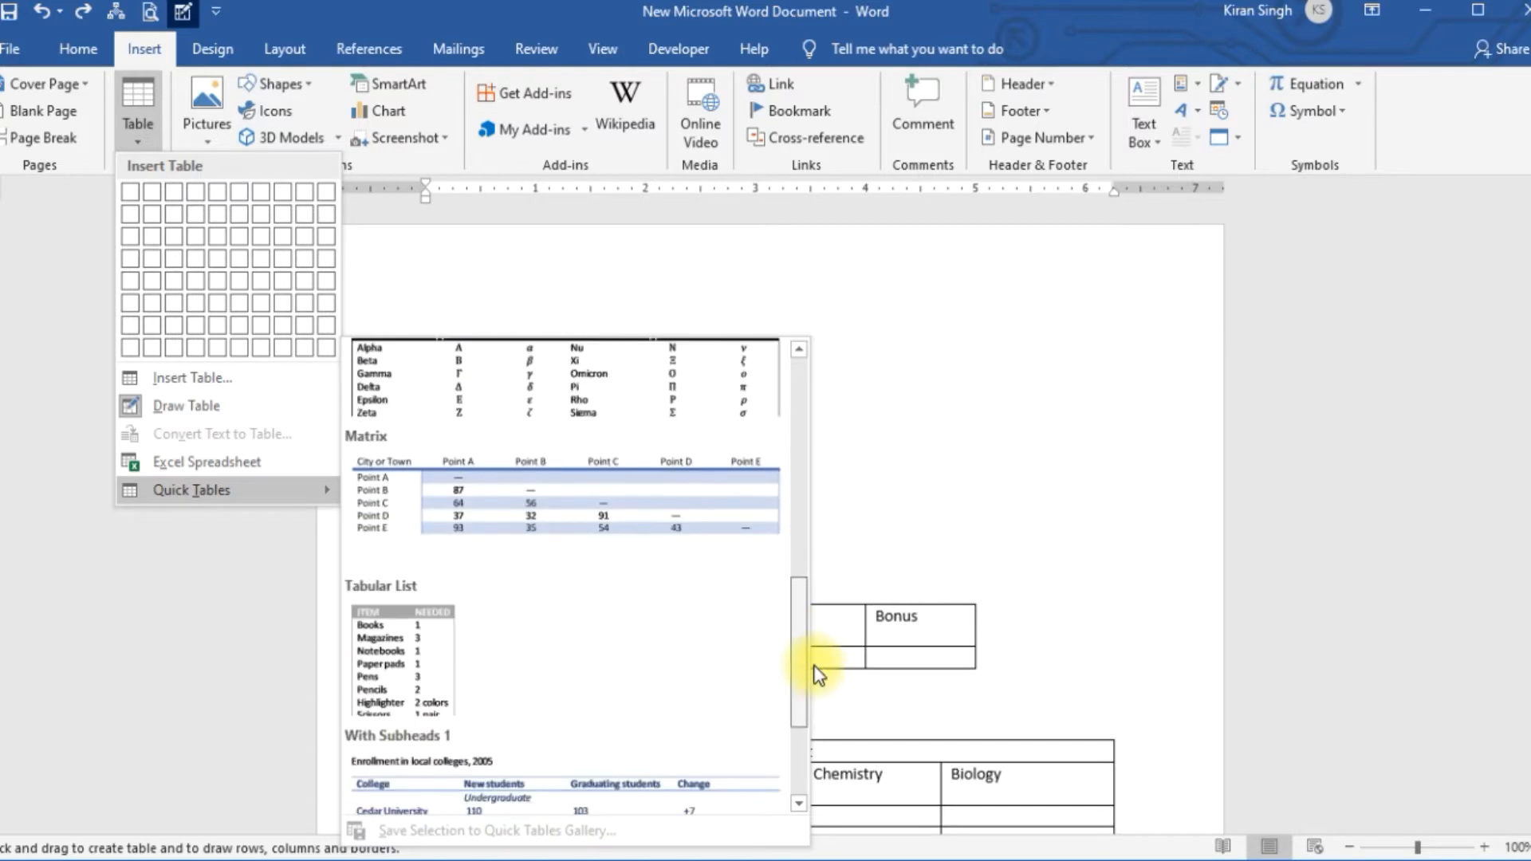
pyautogui.click(550, 480)
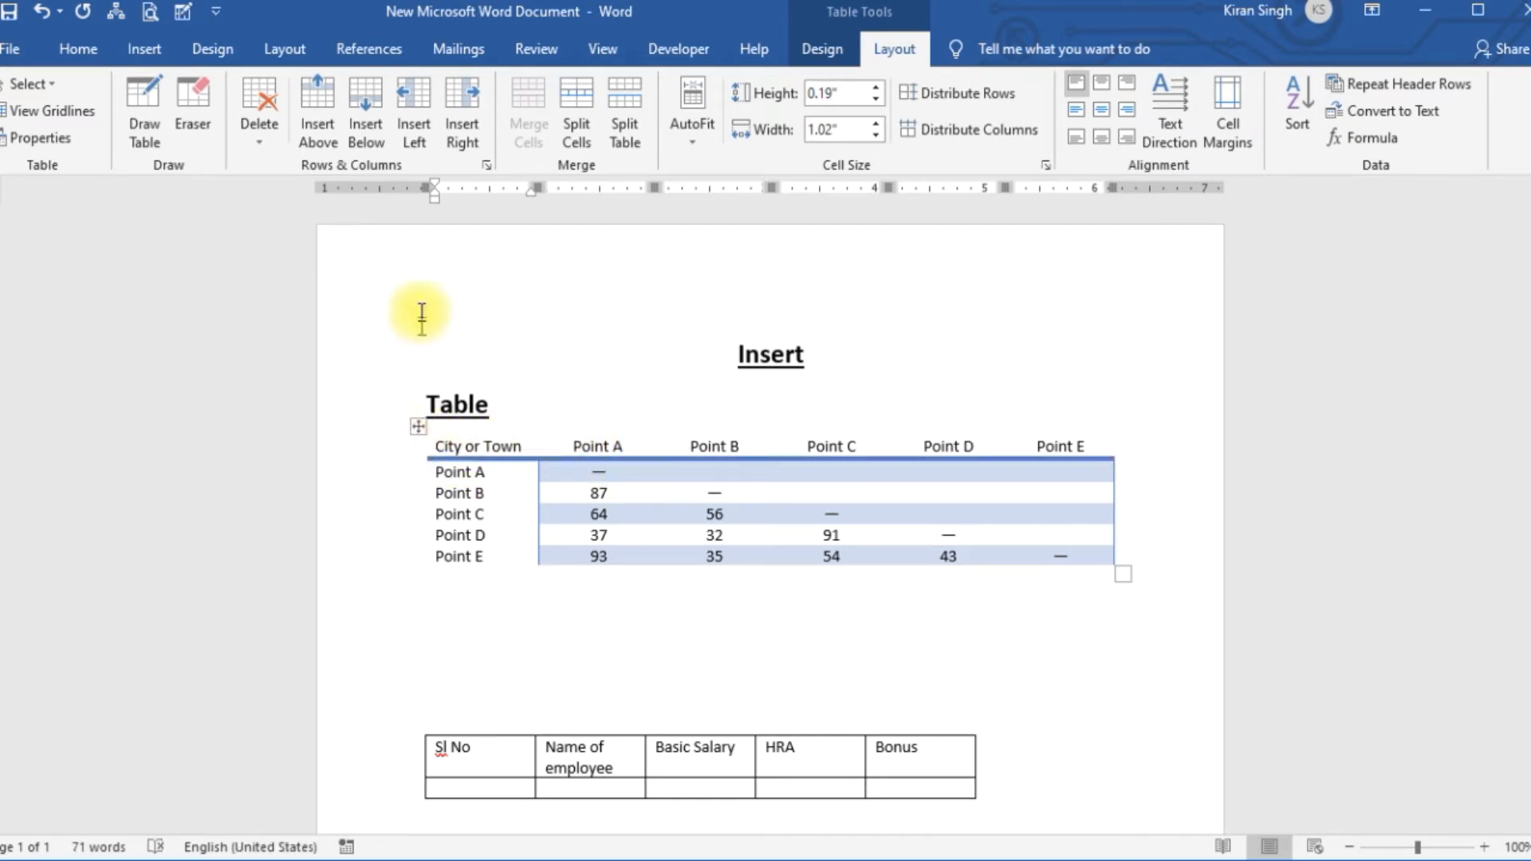
pyautogui.hotkey('ctrl', 'z')
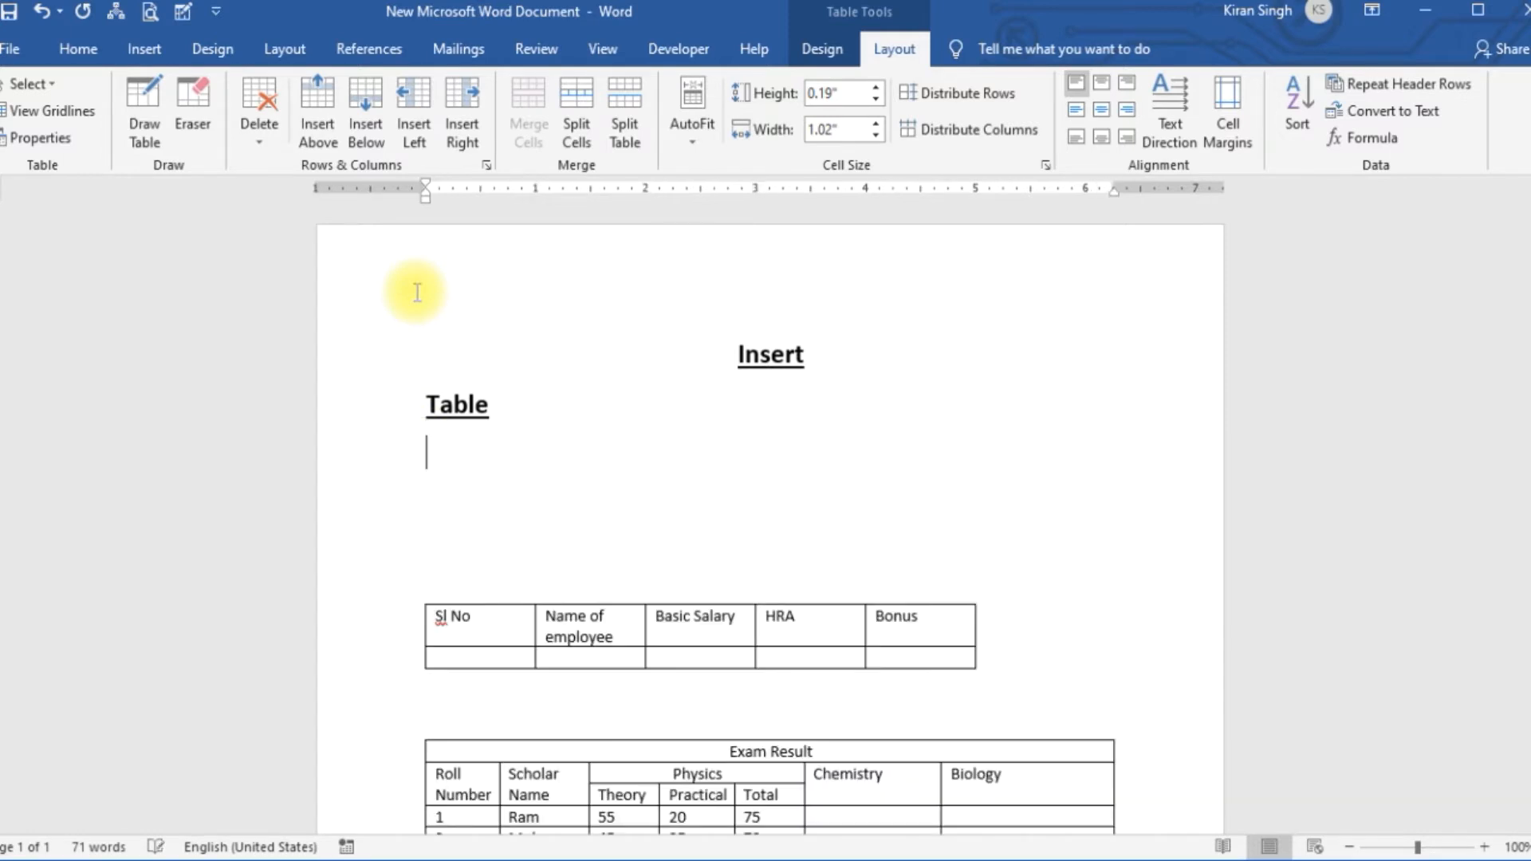
# Step: Set up a new table below the Table heading with 4 columns and 4 rows in the Insert Table dialog
pyautogui.click(160, 48)
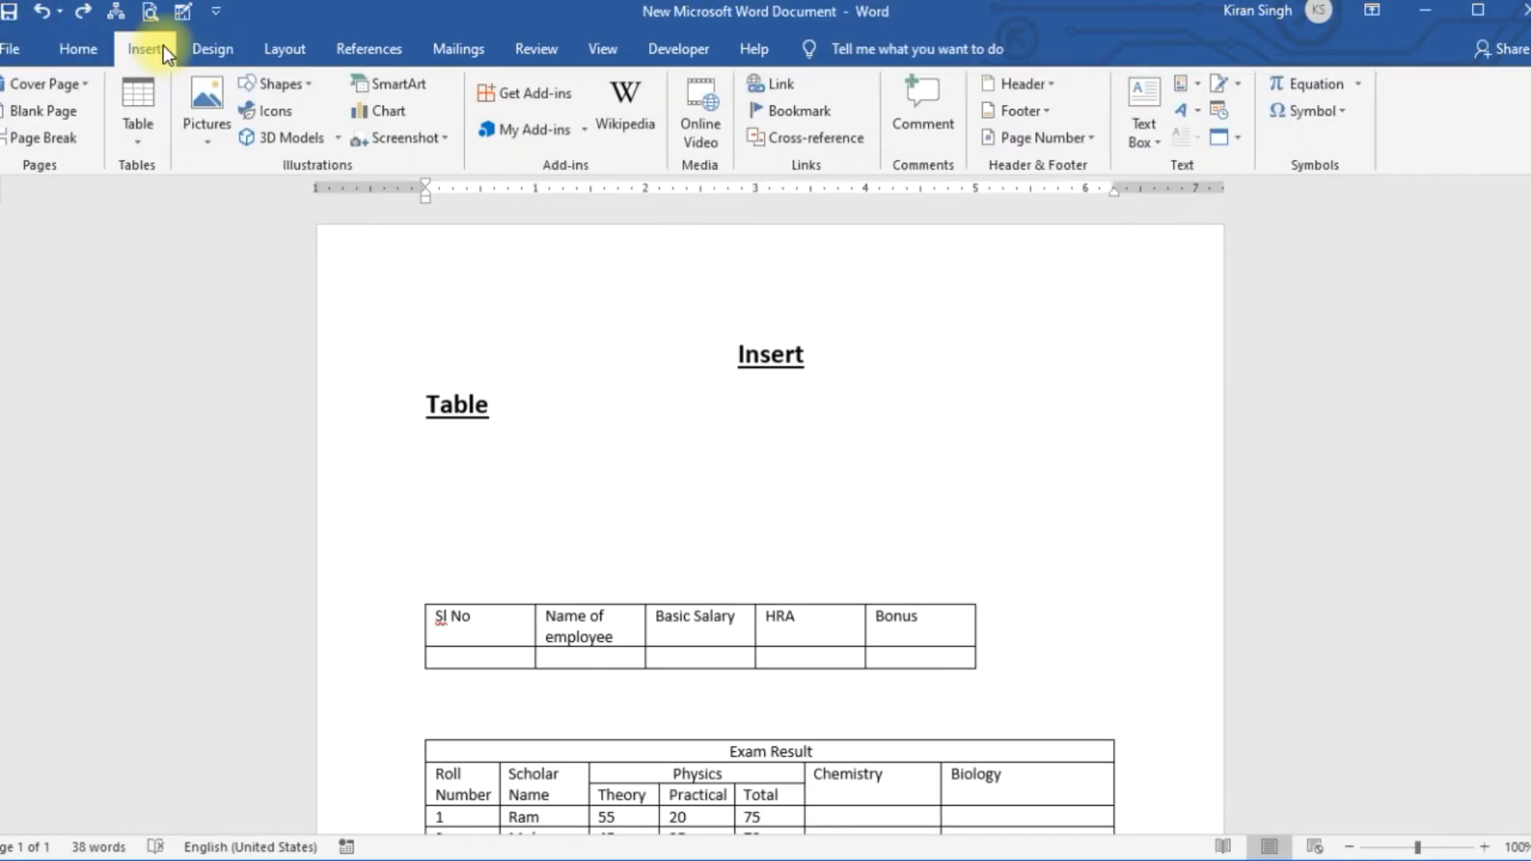
pyautogui.click(151, 142)
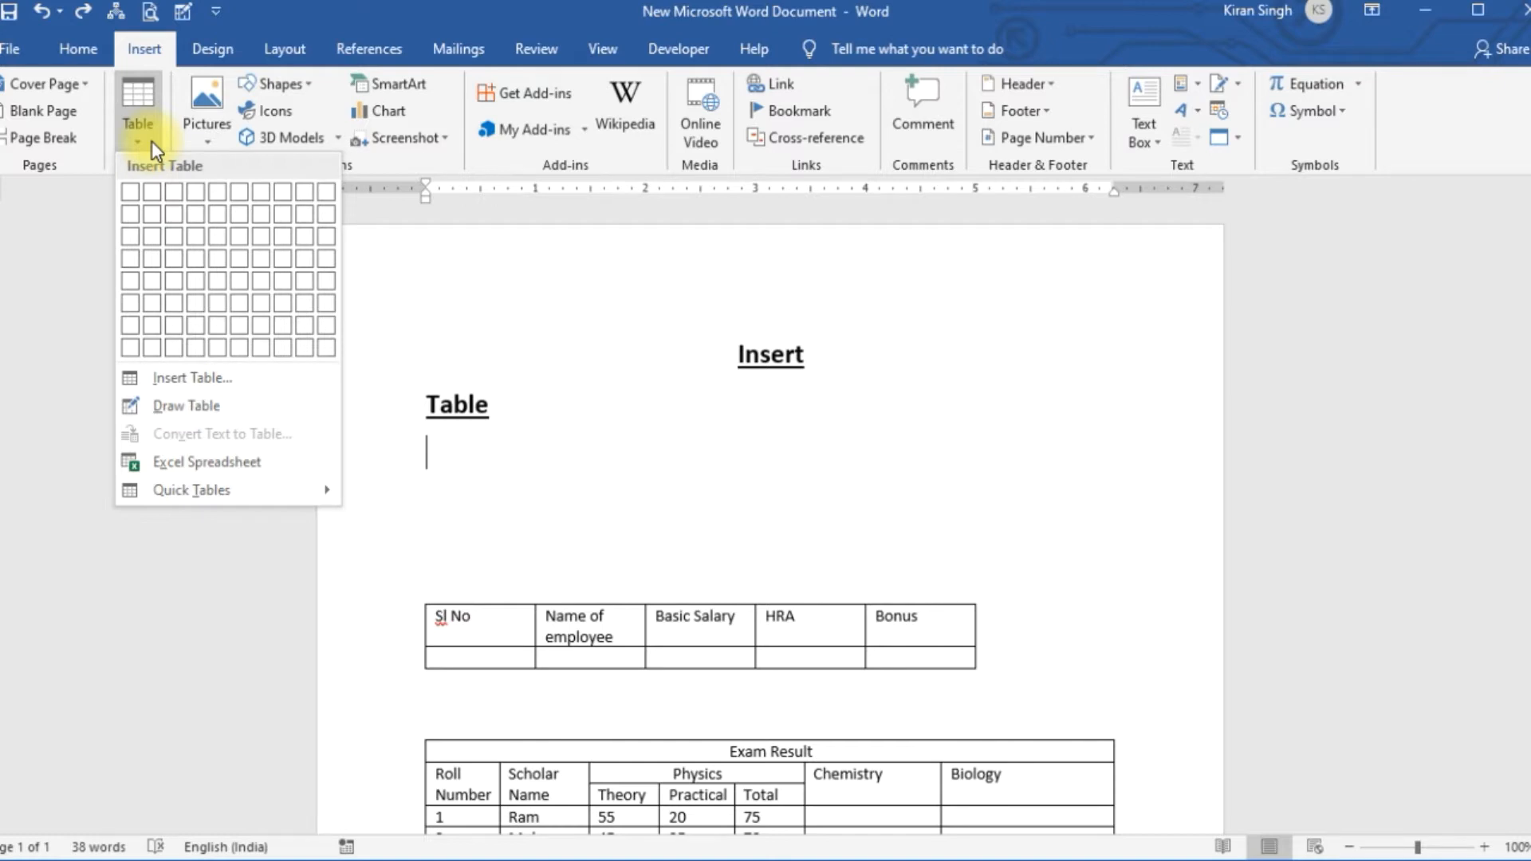
pyautogui.click(225, 375)
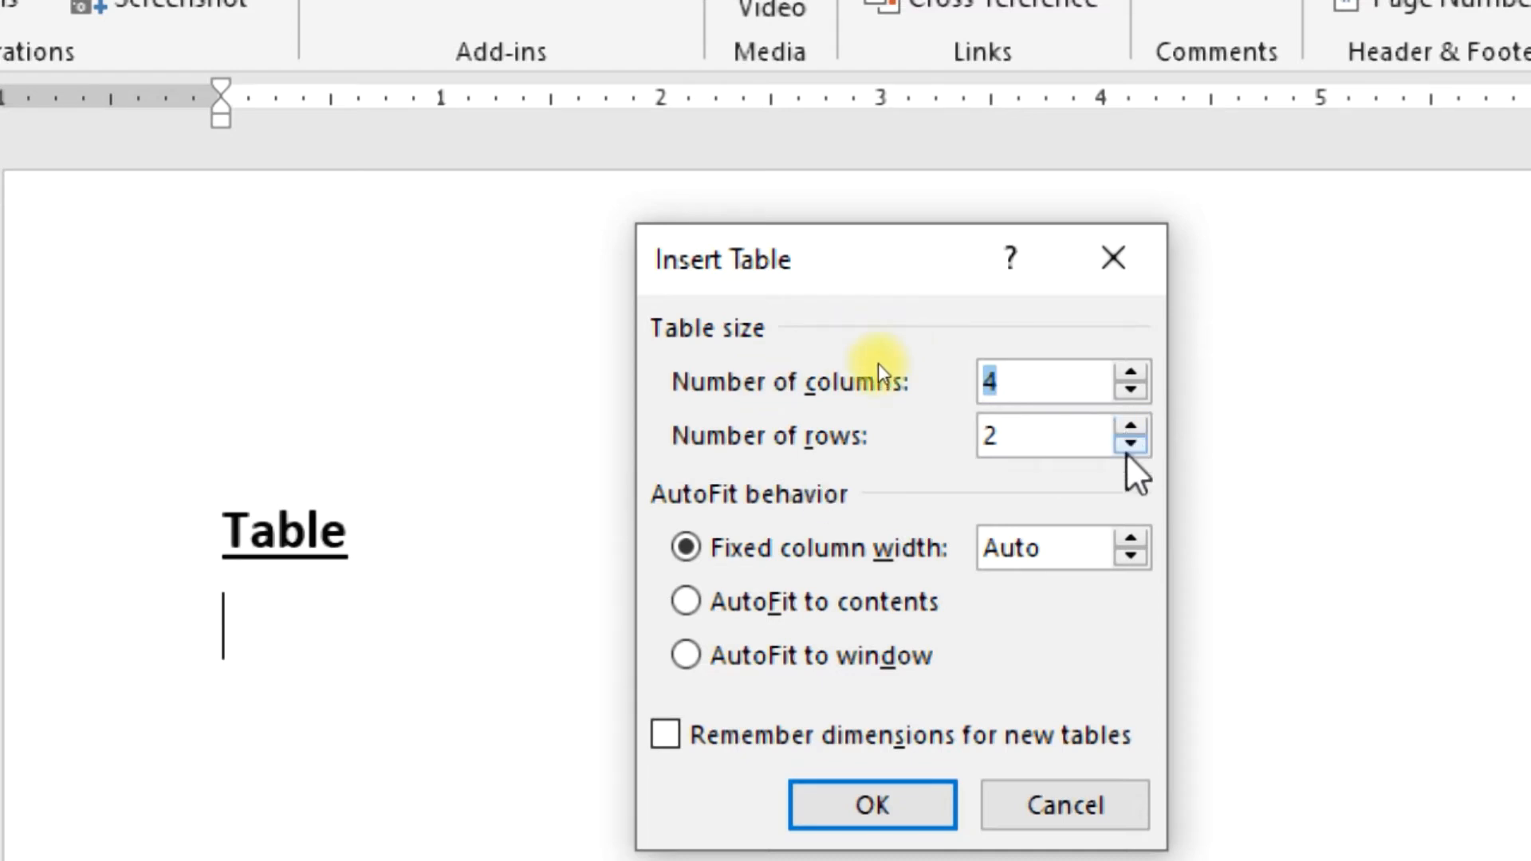
pyautogui.click(1130, 426)
pyautogui.click(1130, 426)
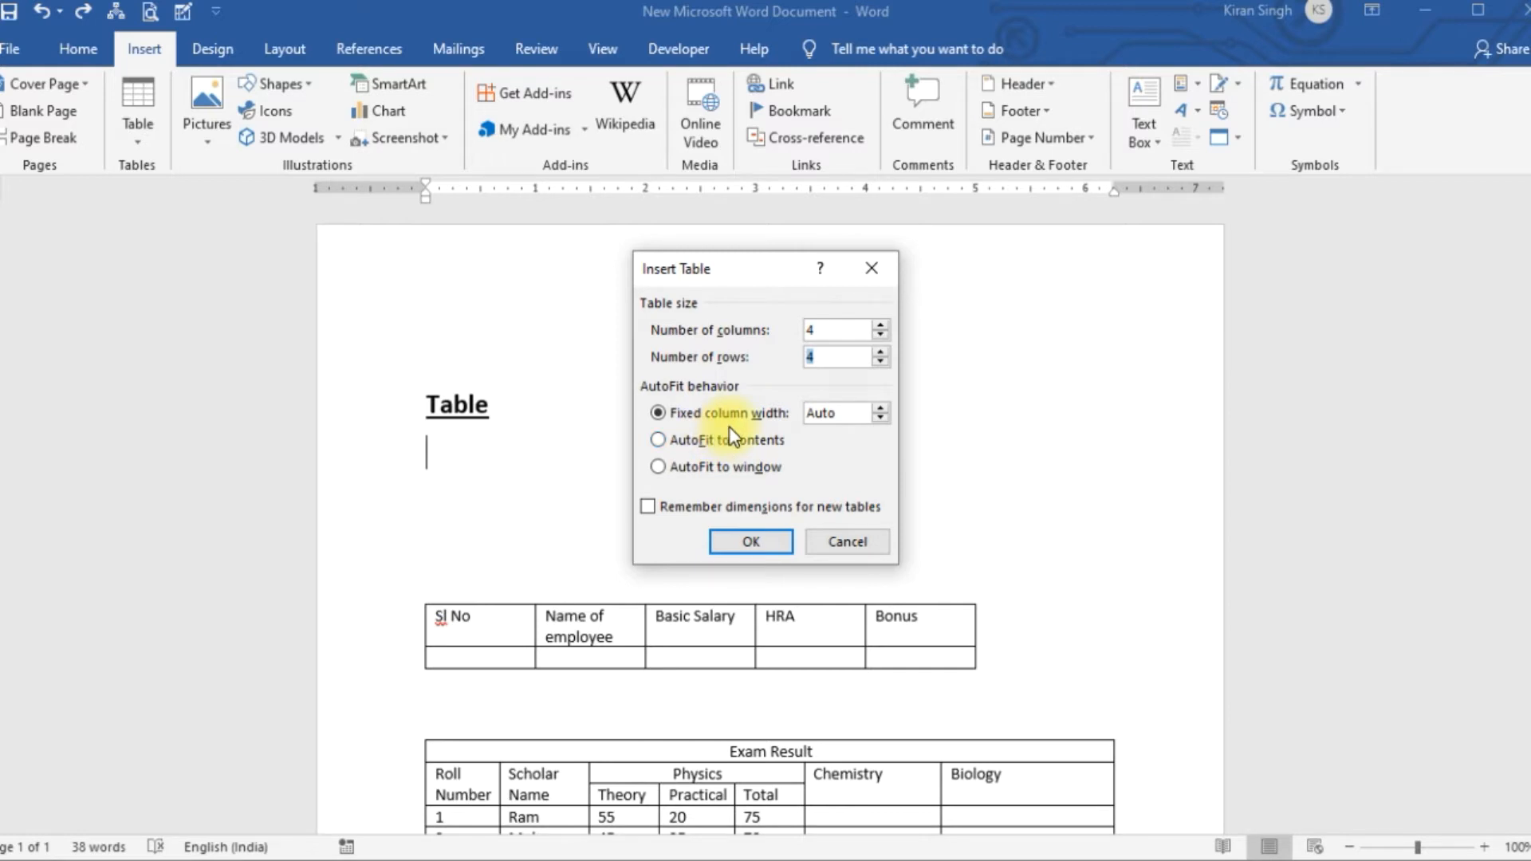
# Step: Set the fixed column width to 1" and insert the table
pyautogui.click(885, 409)
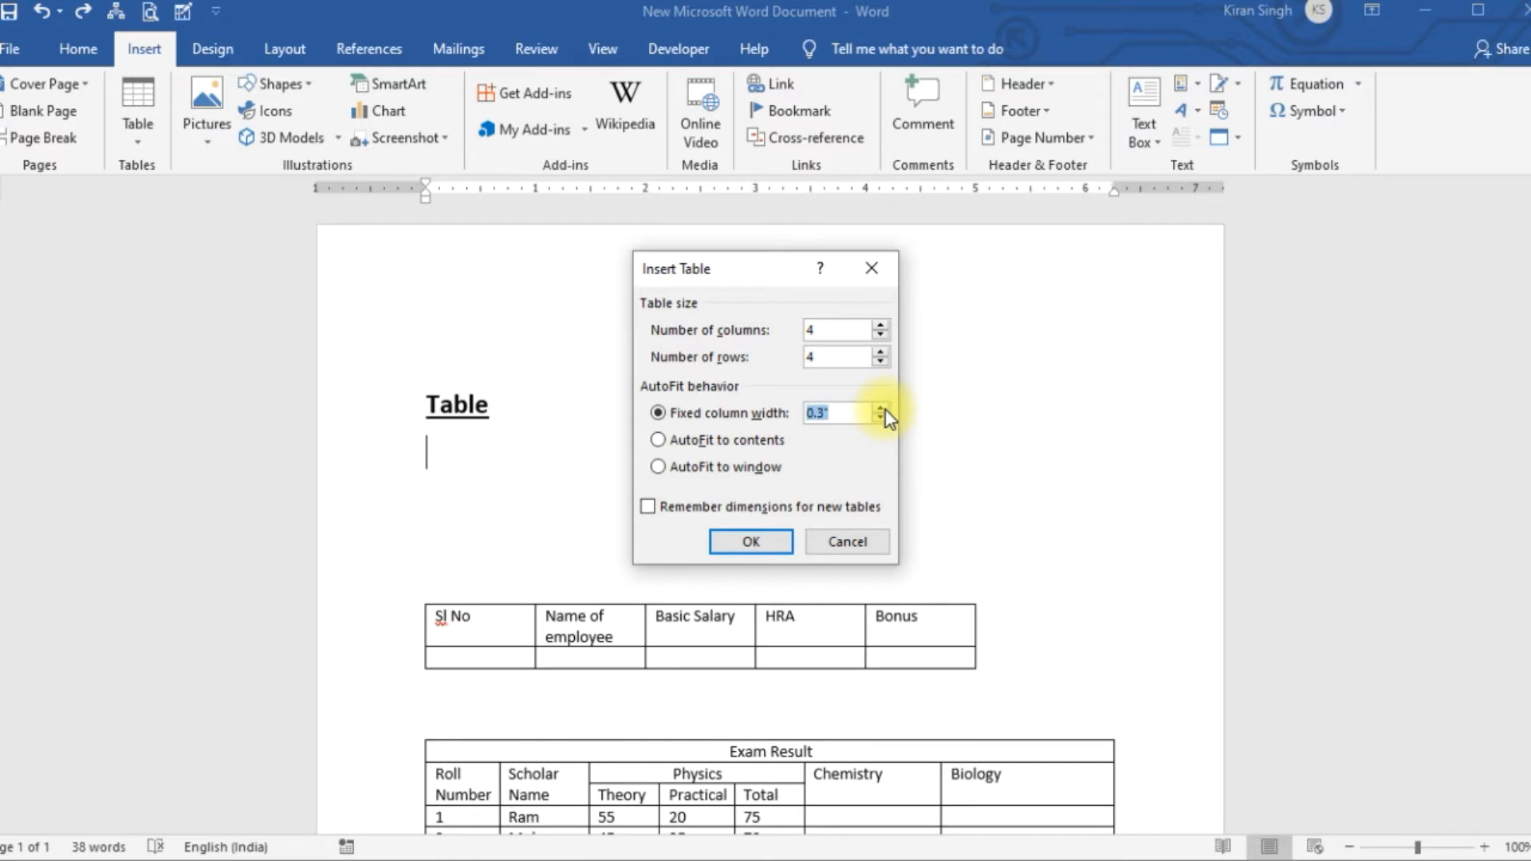
pyautogui.click(885, 409)
pyautogui.click(885, 409)
pyautogui.click(885, 409)
pyautogui.click(885, 409)
pyautogui.click(885, 409)
pyautogui.click(880, 418)
pyautogui.click(880, 418)
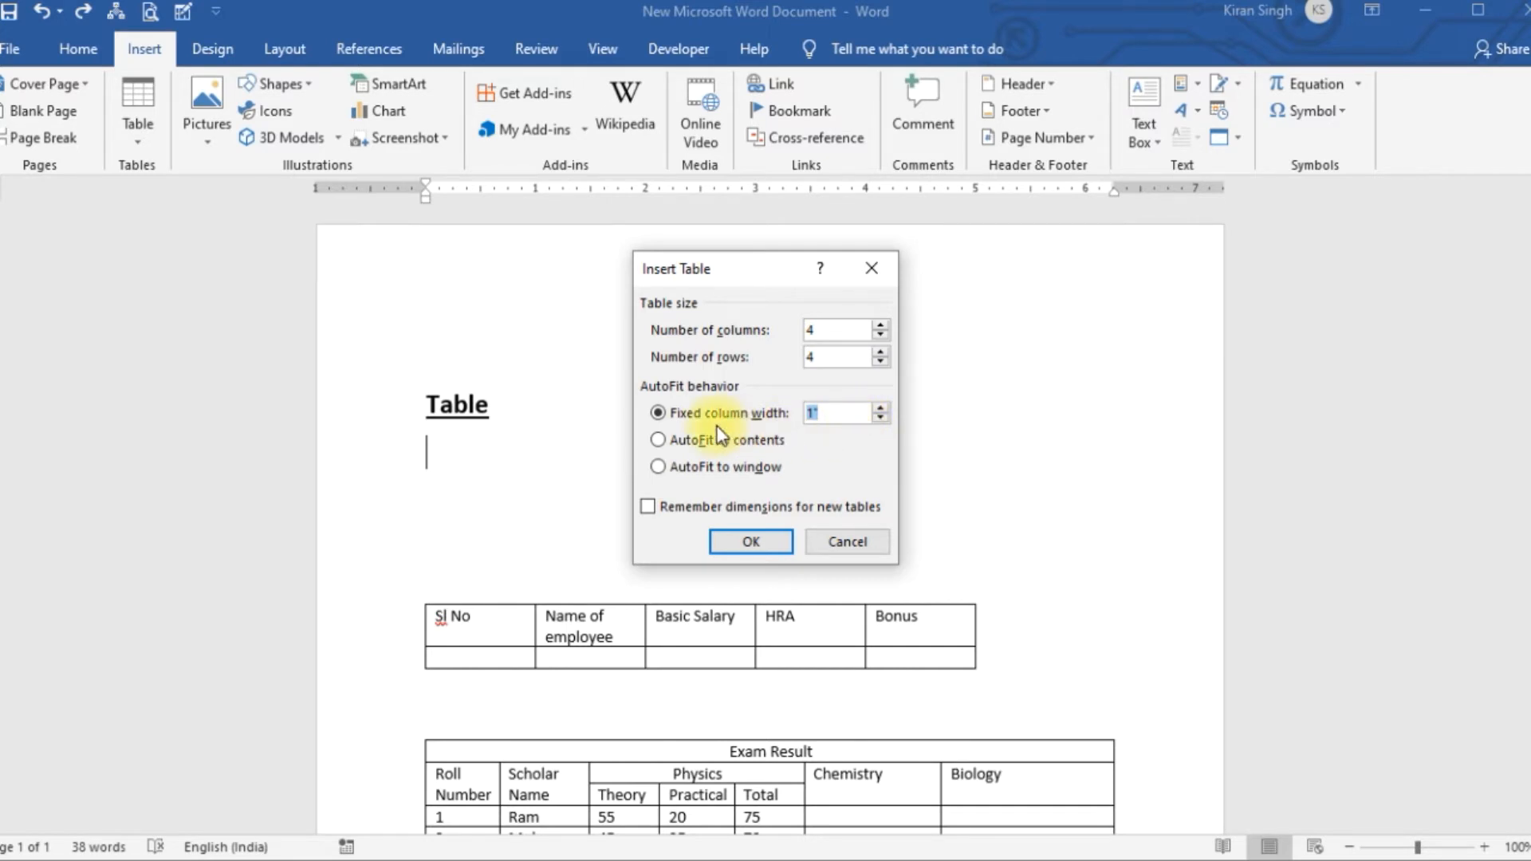
pyautogui.click(768, 544)
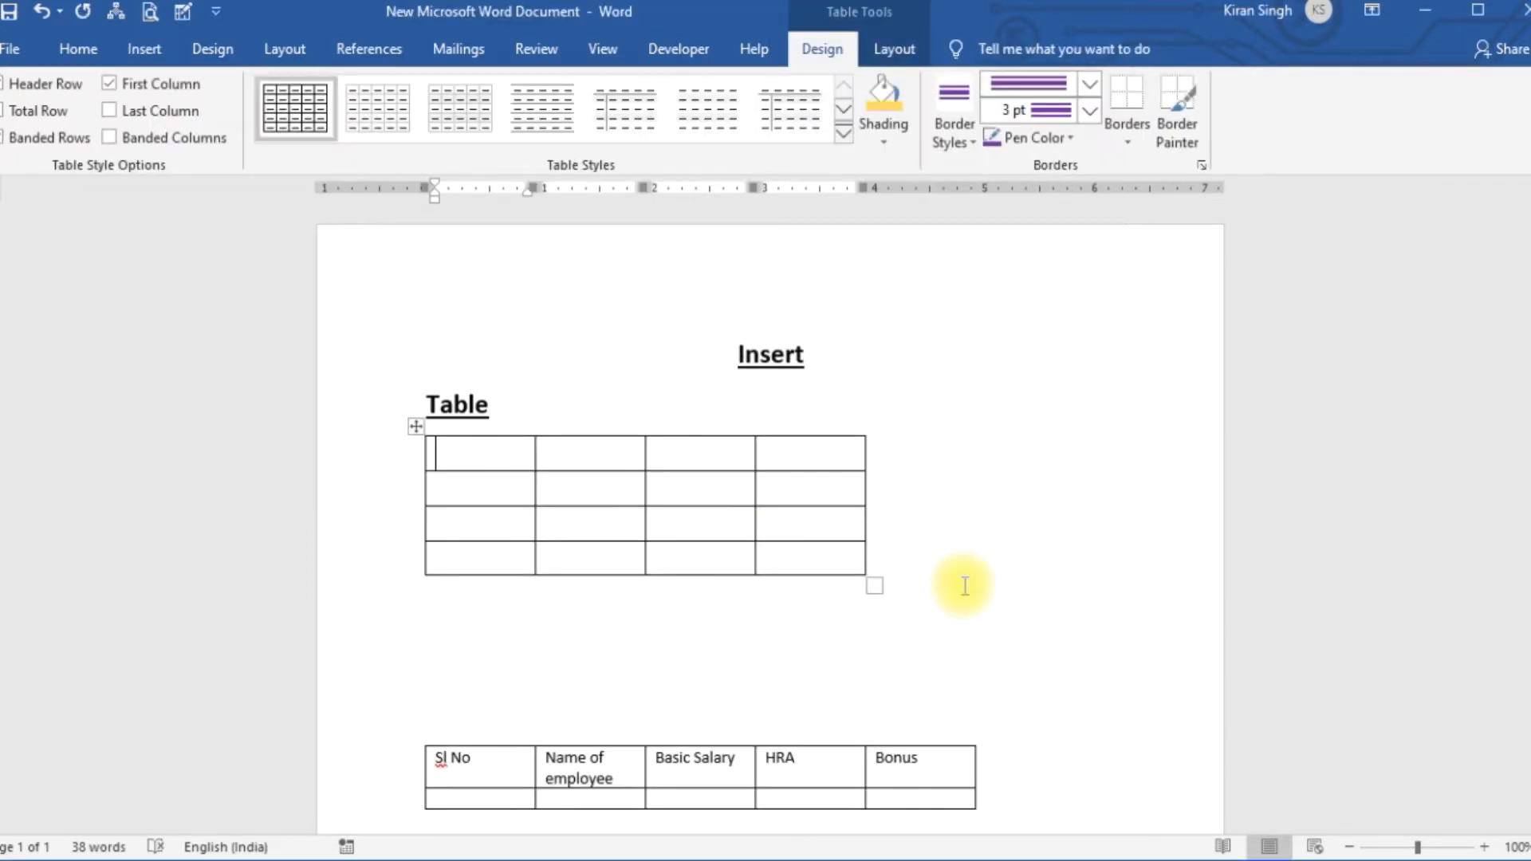
# Step: Add blank lines below the new 4×4 table and place the cursor on the second line beneath it
pyautogui.click(632, 612)
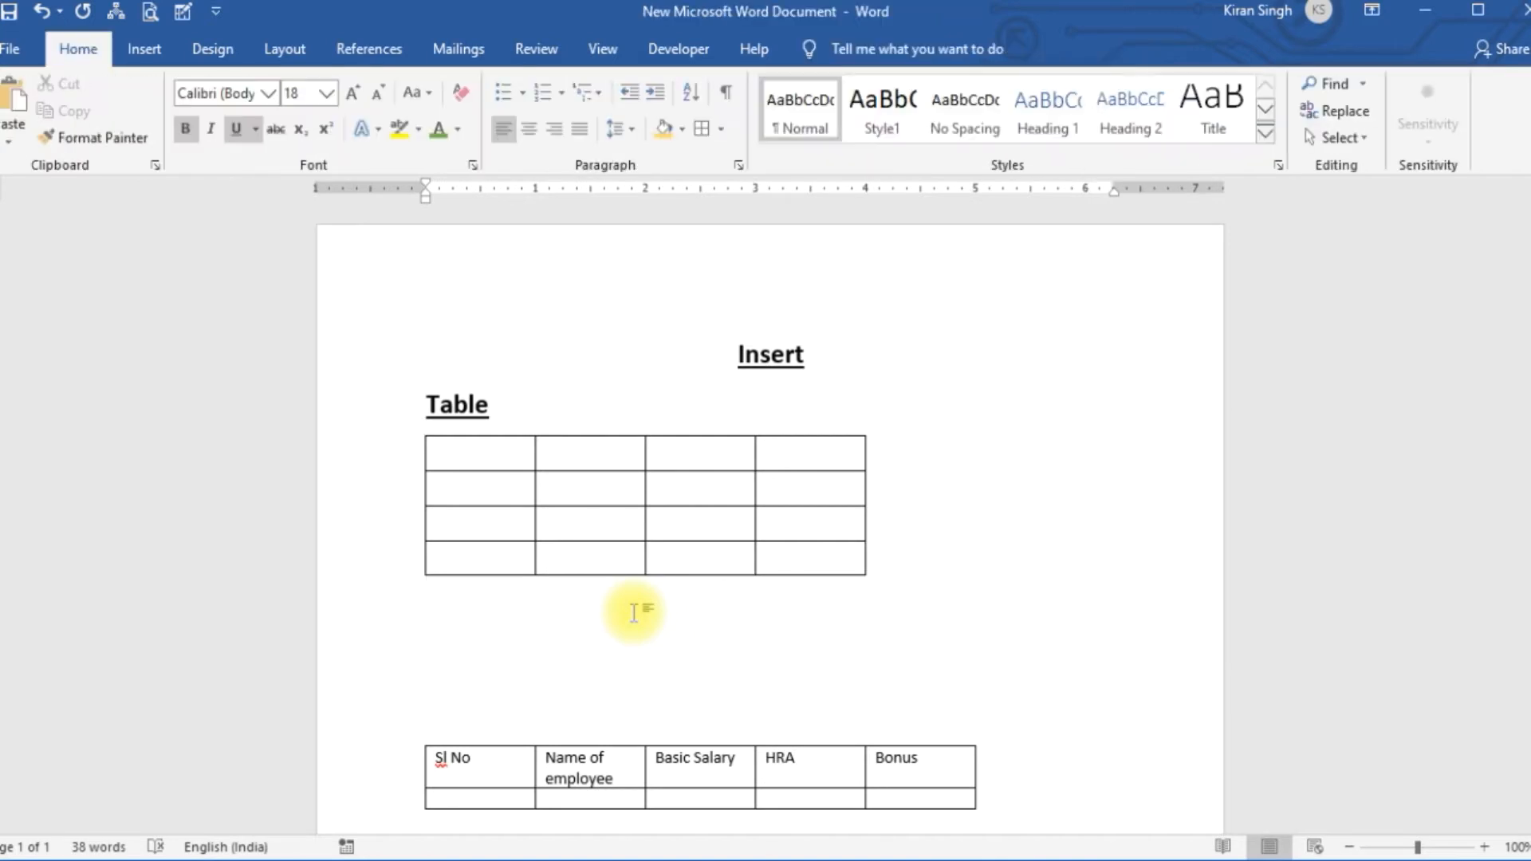
pyautogui.press('Return')
pyautogui.press('Return')
pyautogui.press('Return')
pyautogui.press('Return')
pyautogui.press('Return')
pyautogui.press('Return')
pyautogui.press('Up')
pyautogui.press('Up')
pyautogui.press('Up')
pyautogui.press('Up')
pyautogui.press('Up')
pyautogui.press('Down')
pyautogui.press('Down')
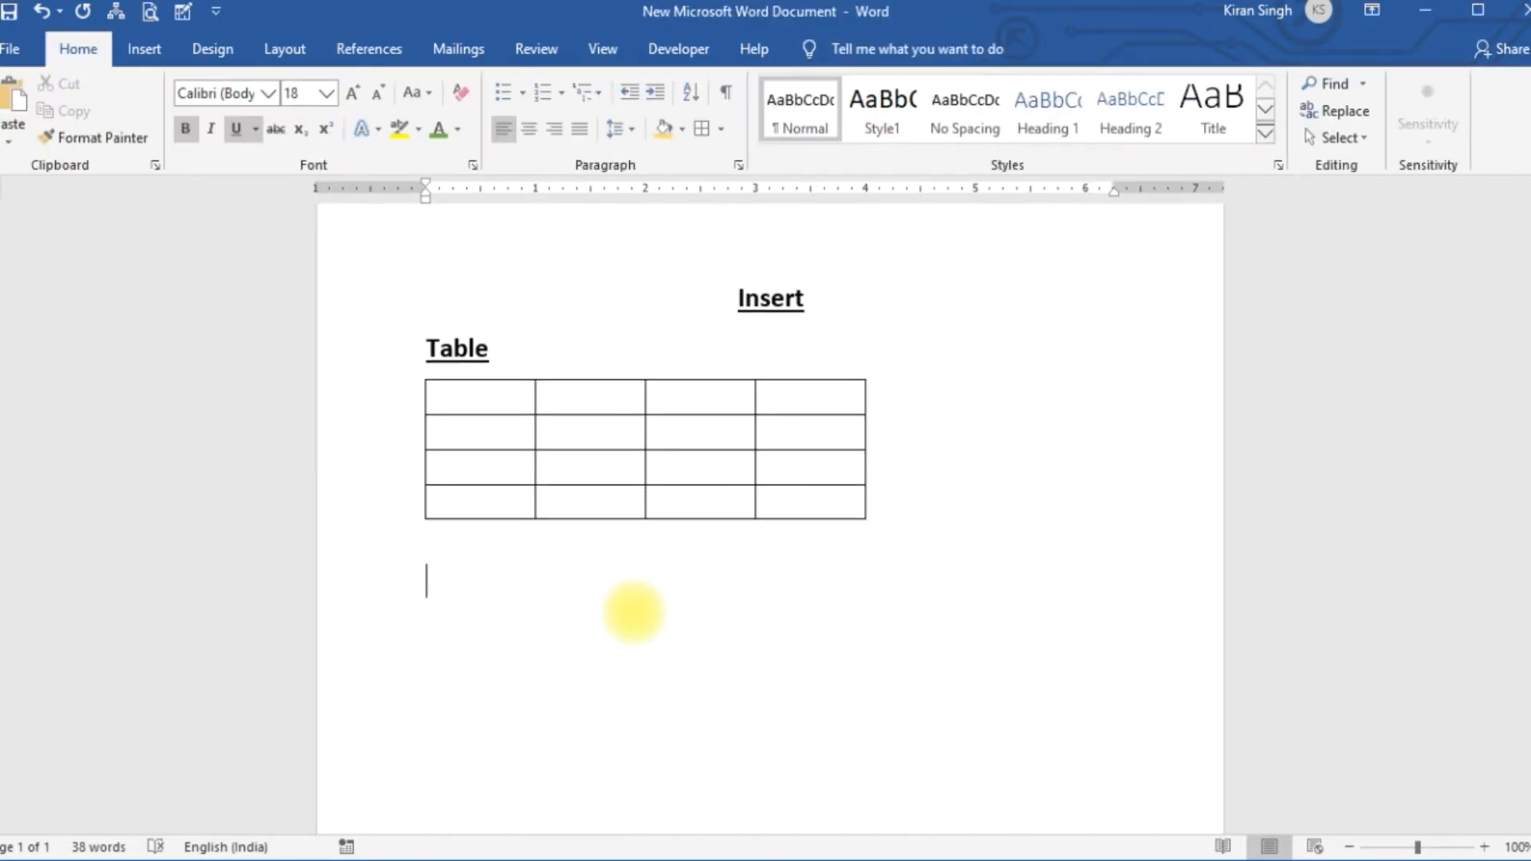
# Step: Insert a second table with 4 columns and 4 rows below the first one, using AutoFit to contents
pyautogui.click(144, 49)
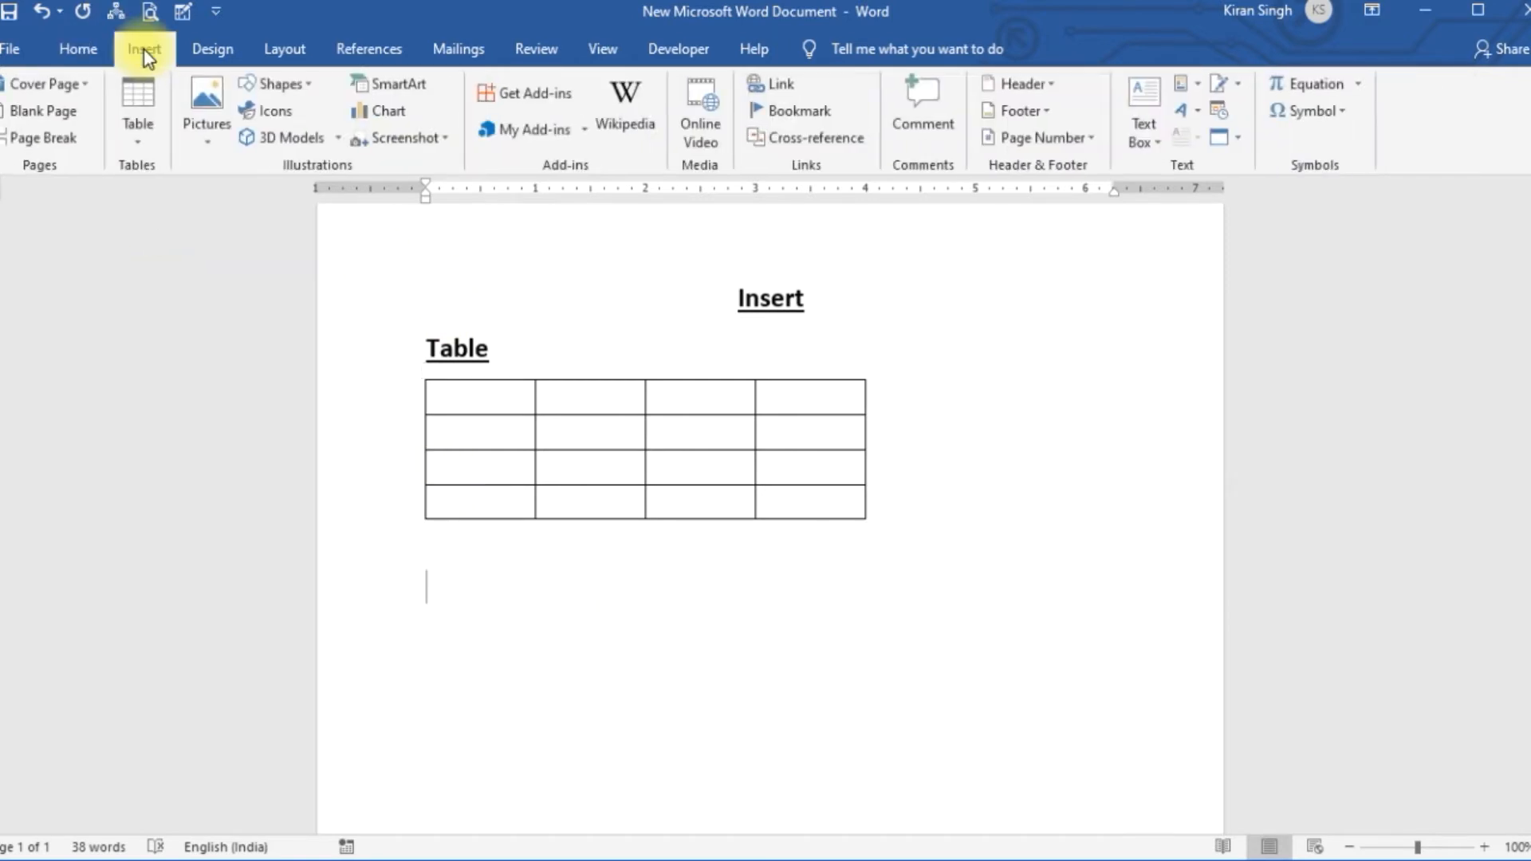
pyautogui.click(143, 143)
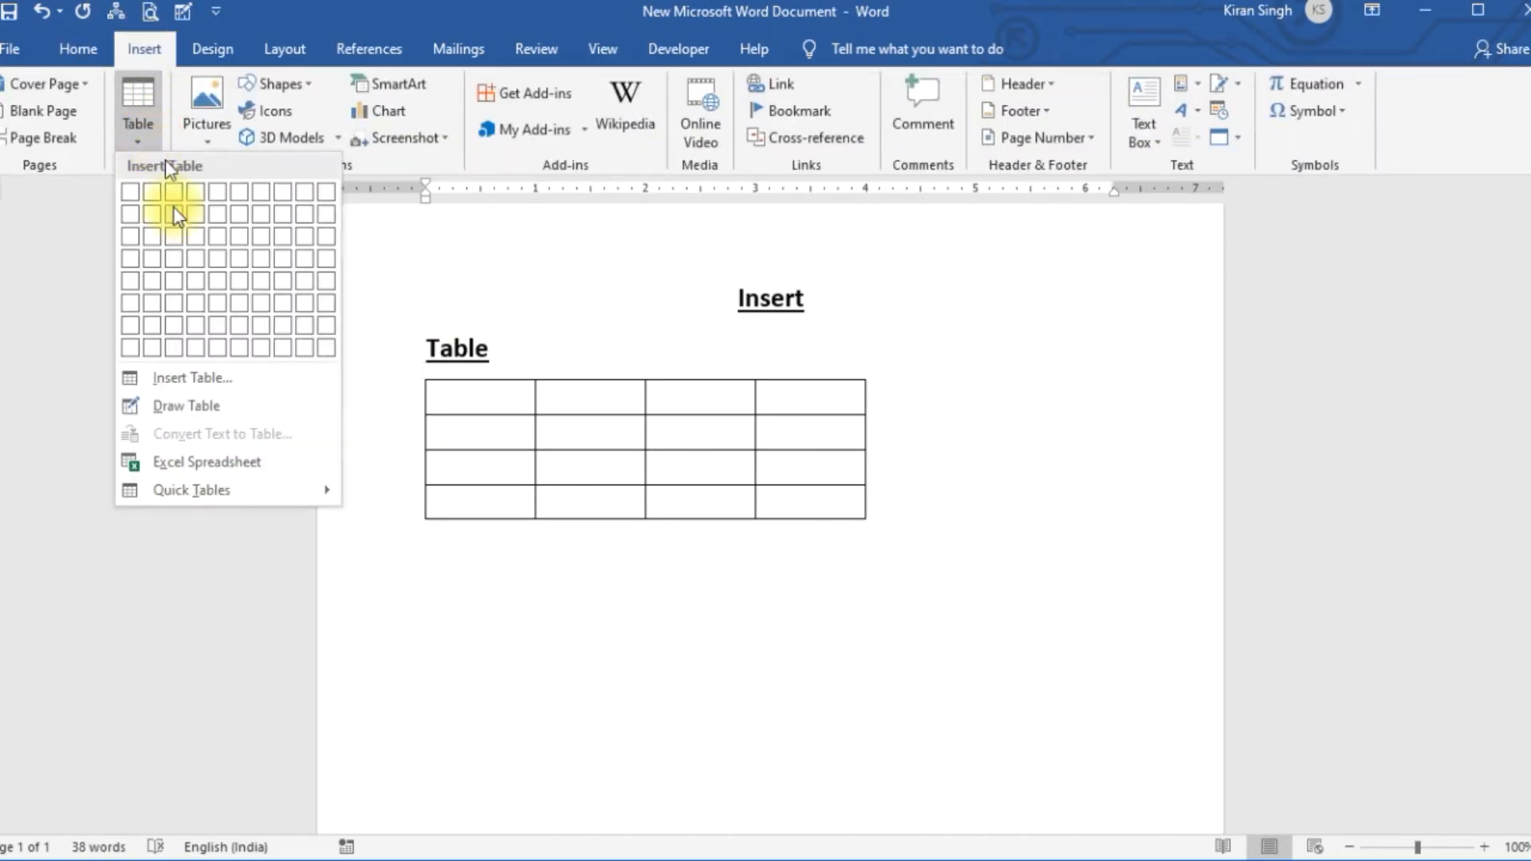
pyautogui.click(199, 378)
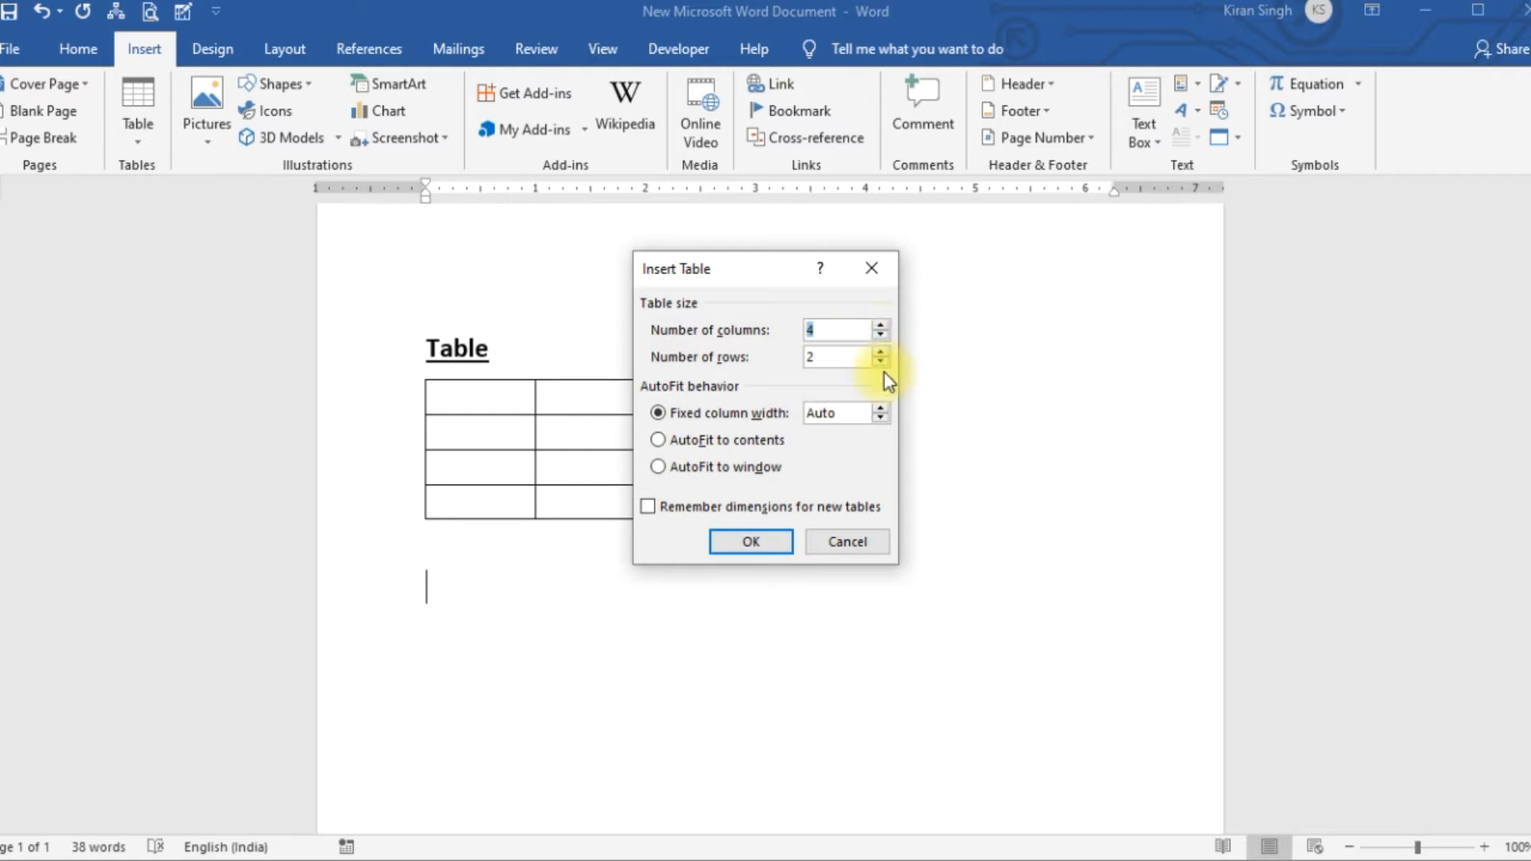
pyautogui.click(881, 352)
pyautogui.click(881, 352)
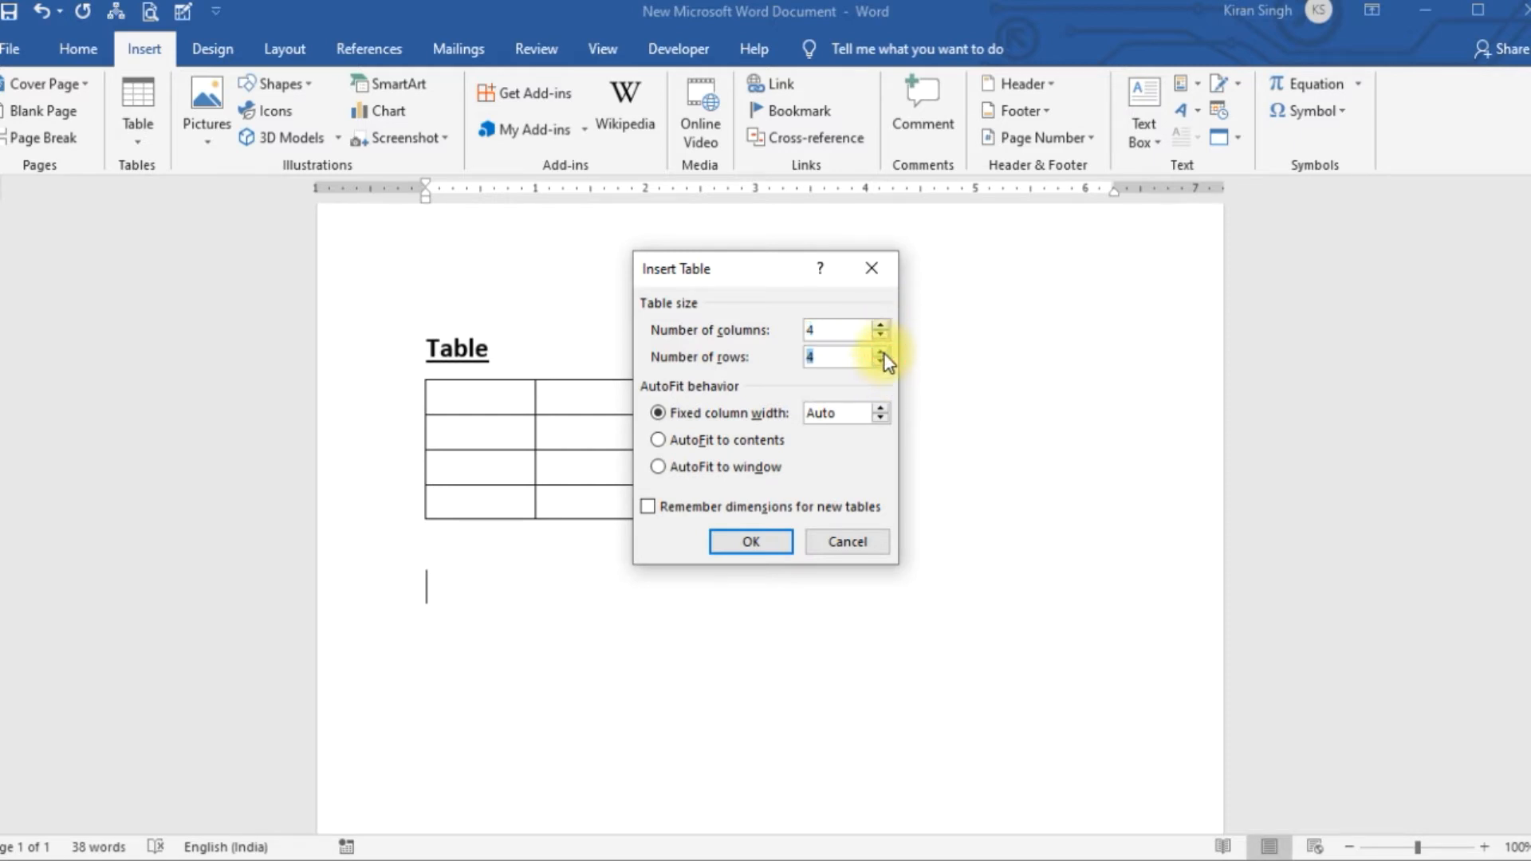
pyautogui.click(657, 441)
pyautogui.click(765, 547)
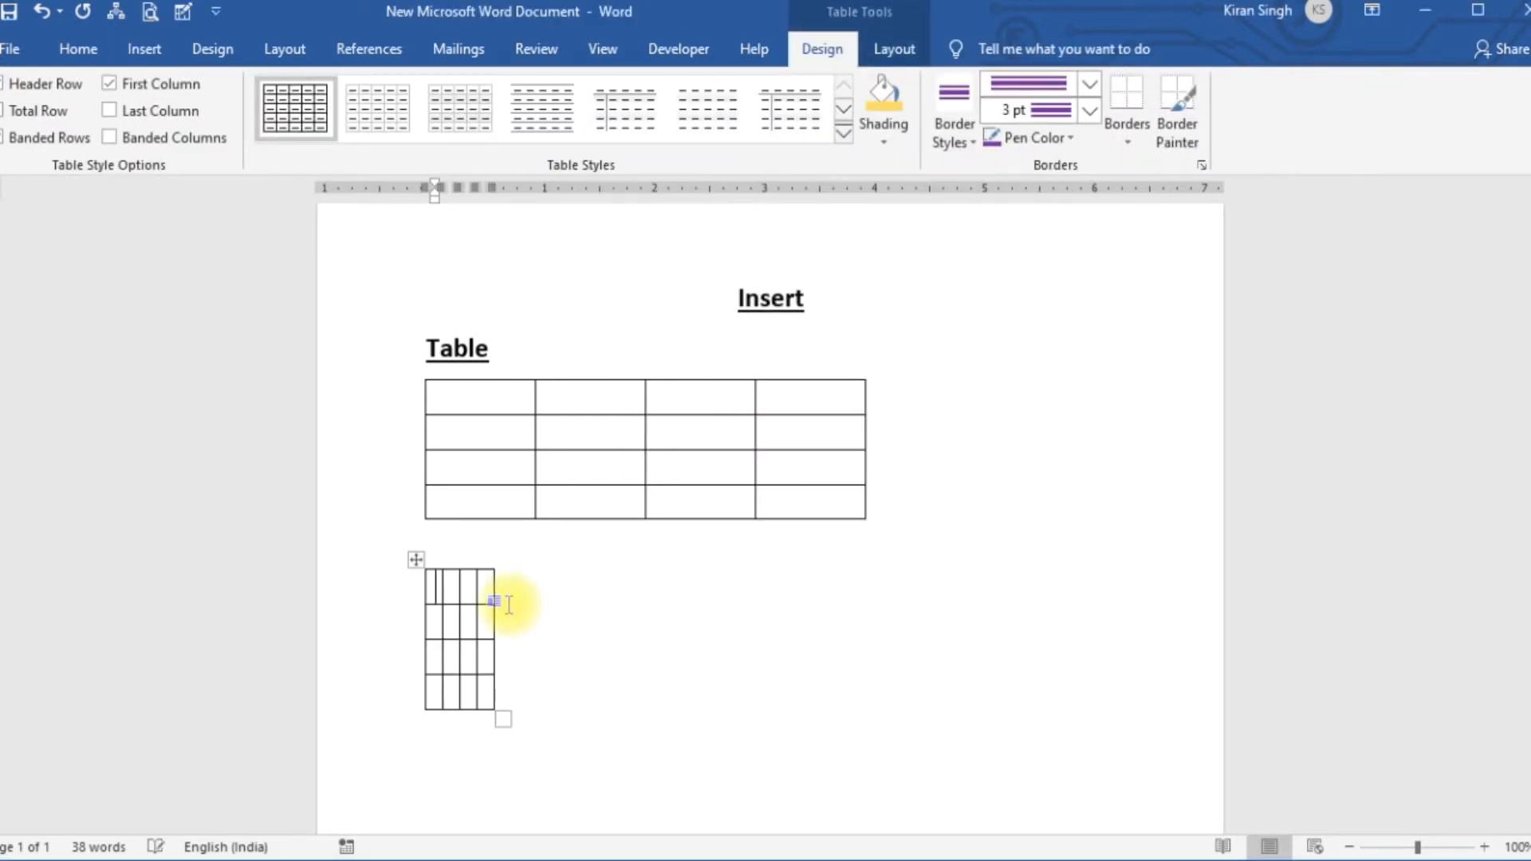
# Step: Delete the blank line between the two 4×4 tables
pyautogui.click(440, 752)
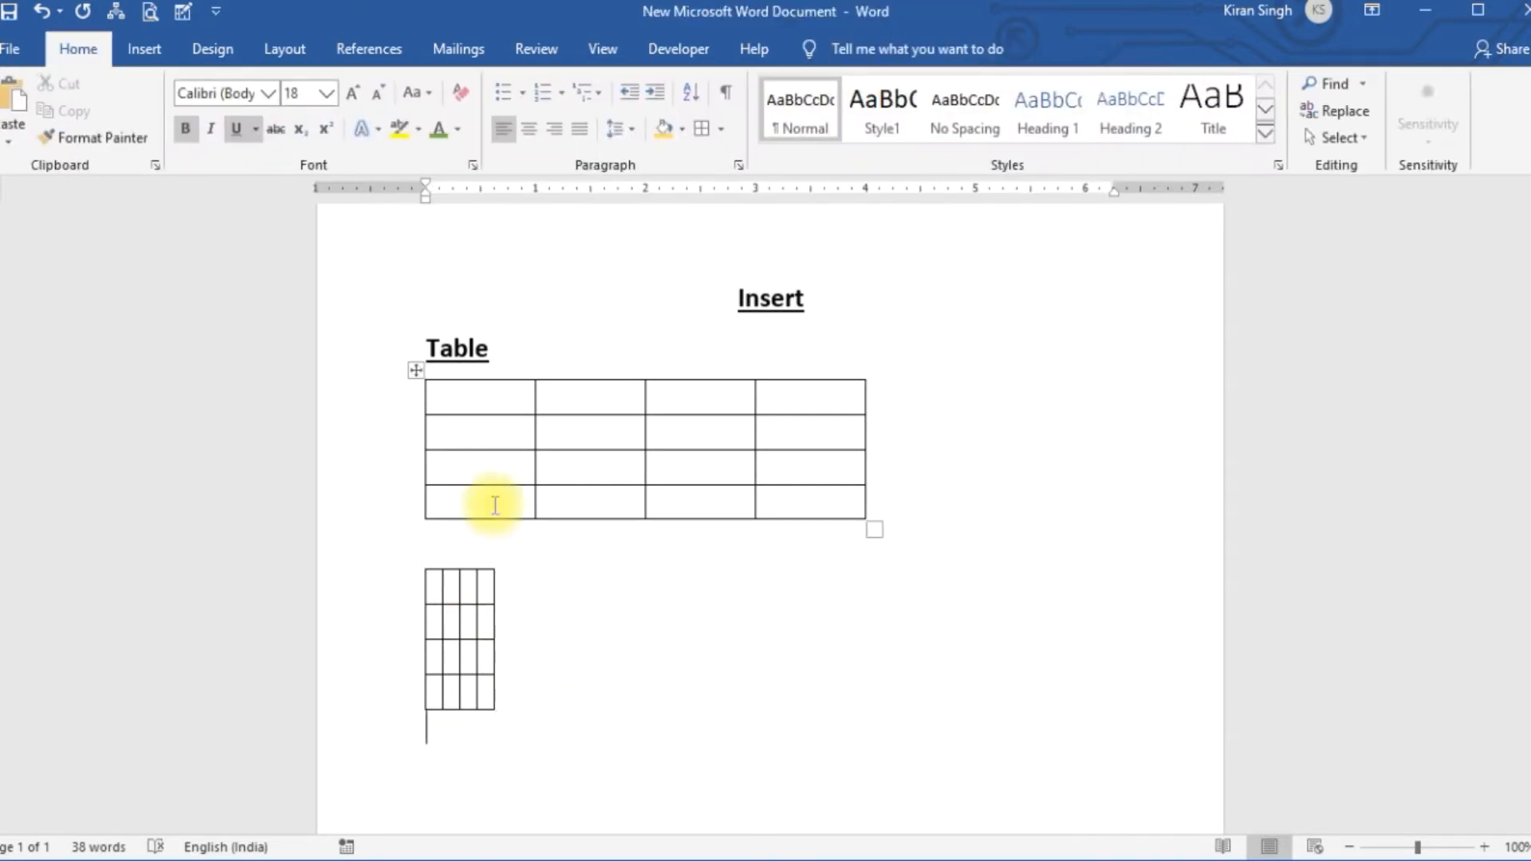
pyautogui.click(462, 544)
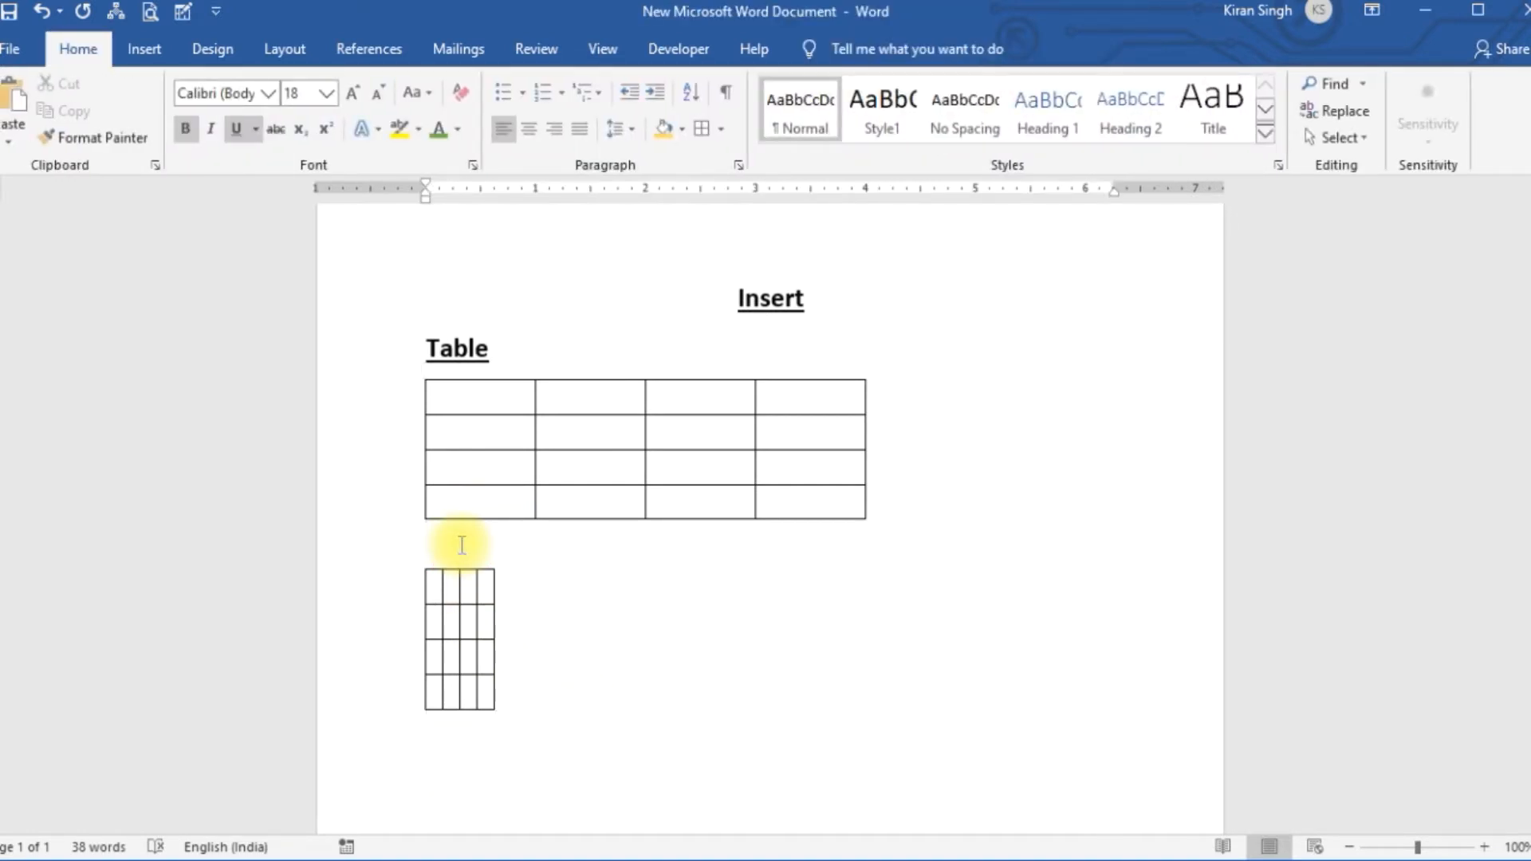
pyautogui.press('Delete')
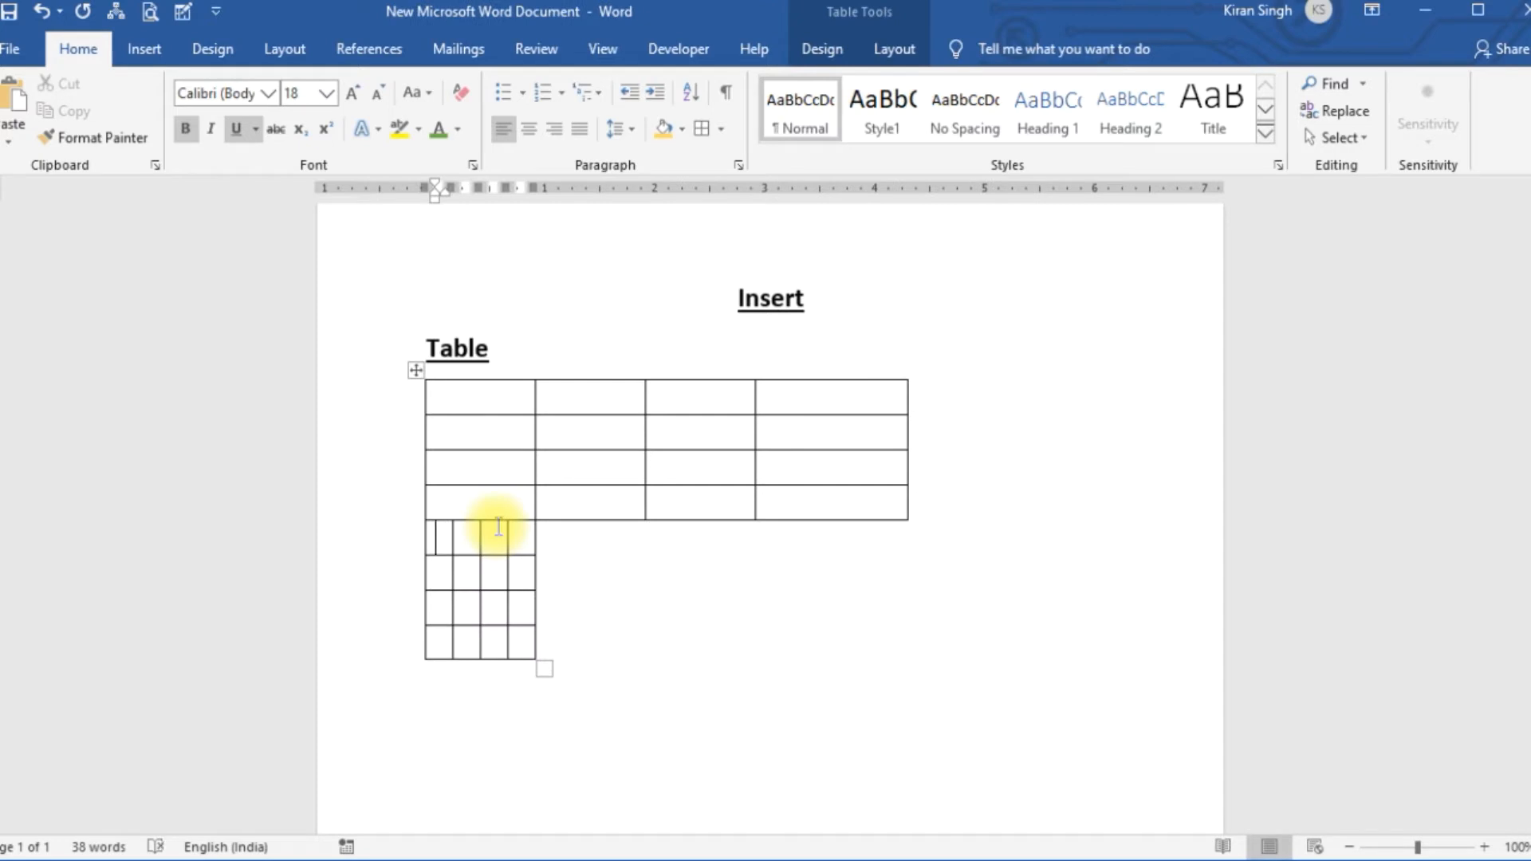
# Step: Undo the deletion of the blank line between the two tables and add a blank line below the second table
pyautogui.hotkey('ctrl', 'z')
pyautogui.click(456, 748)
pyautogui.press('Return')
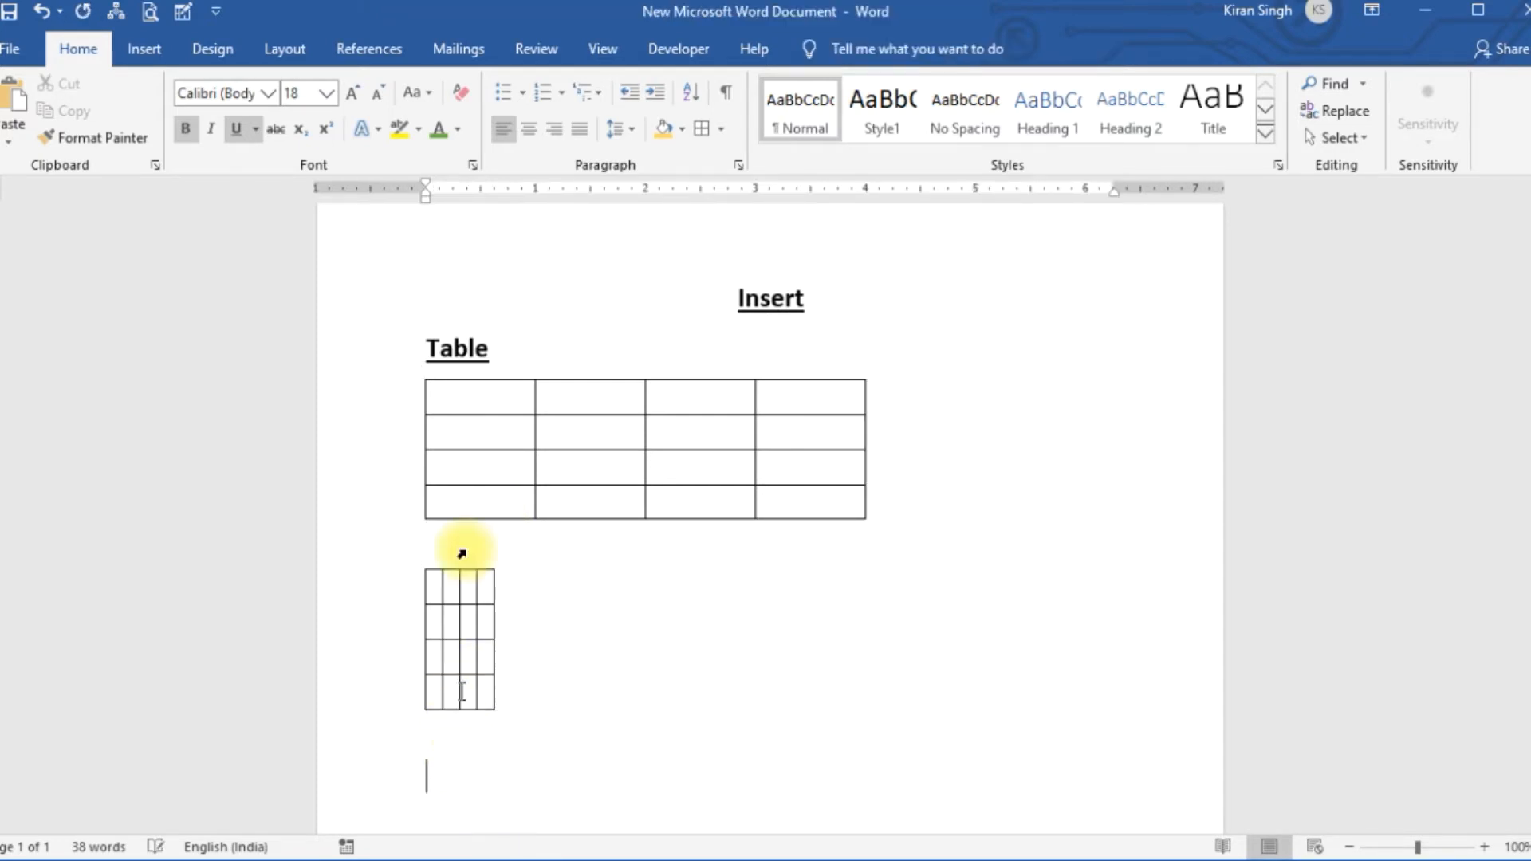
# Step: Insert a third table with 4 columns and 4 rows below the others, using AutoFit to window
pyautogui.click(143, 48)
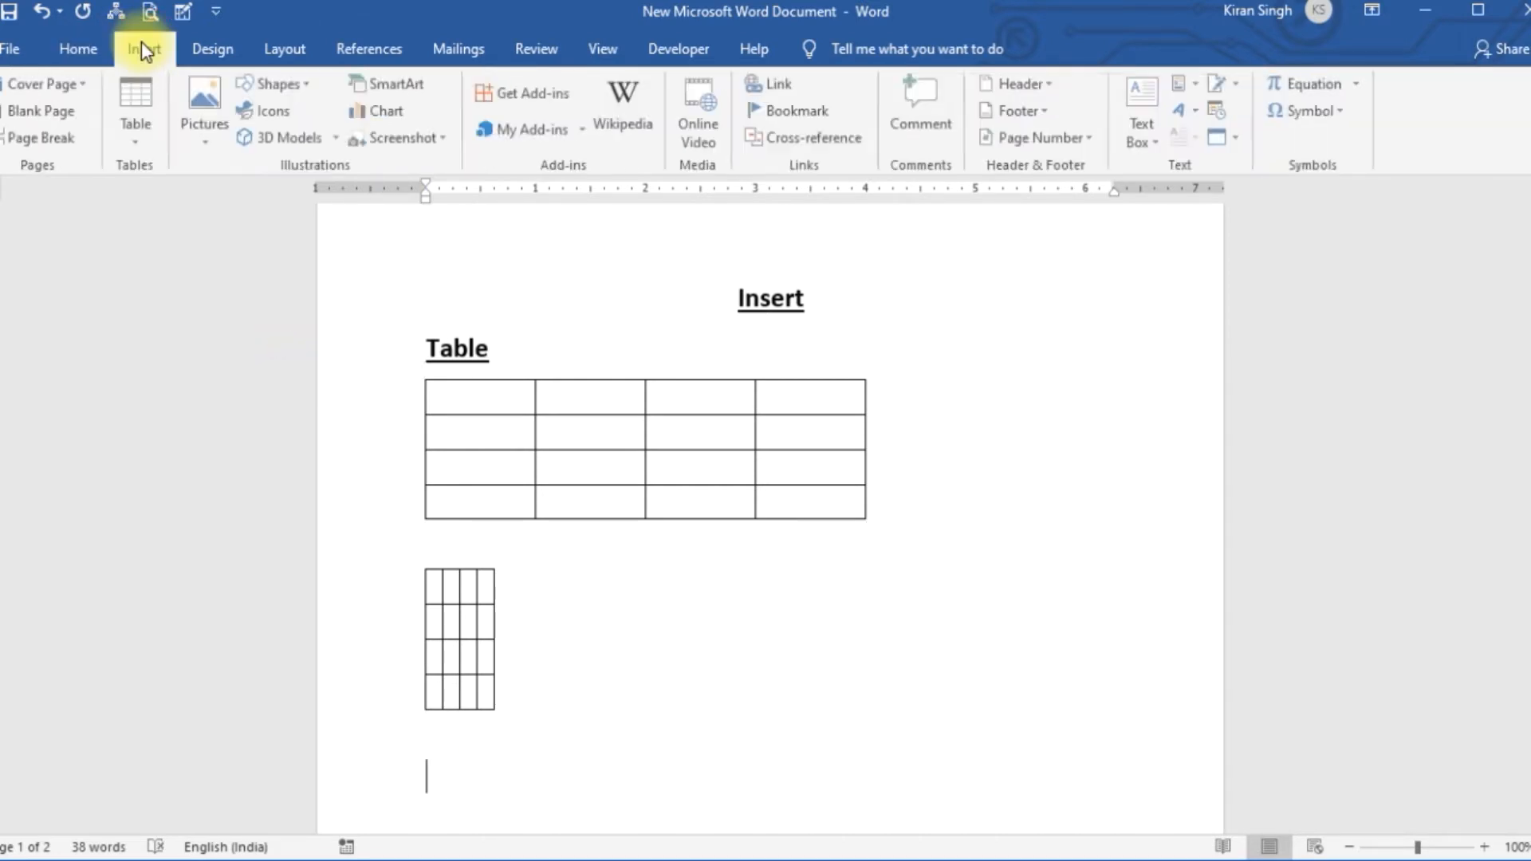
pyautogui.click(145, 142)
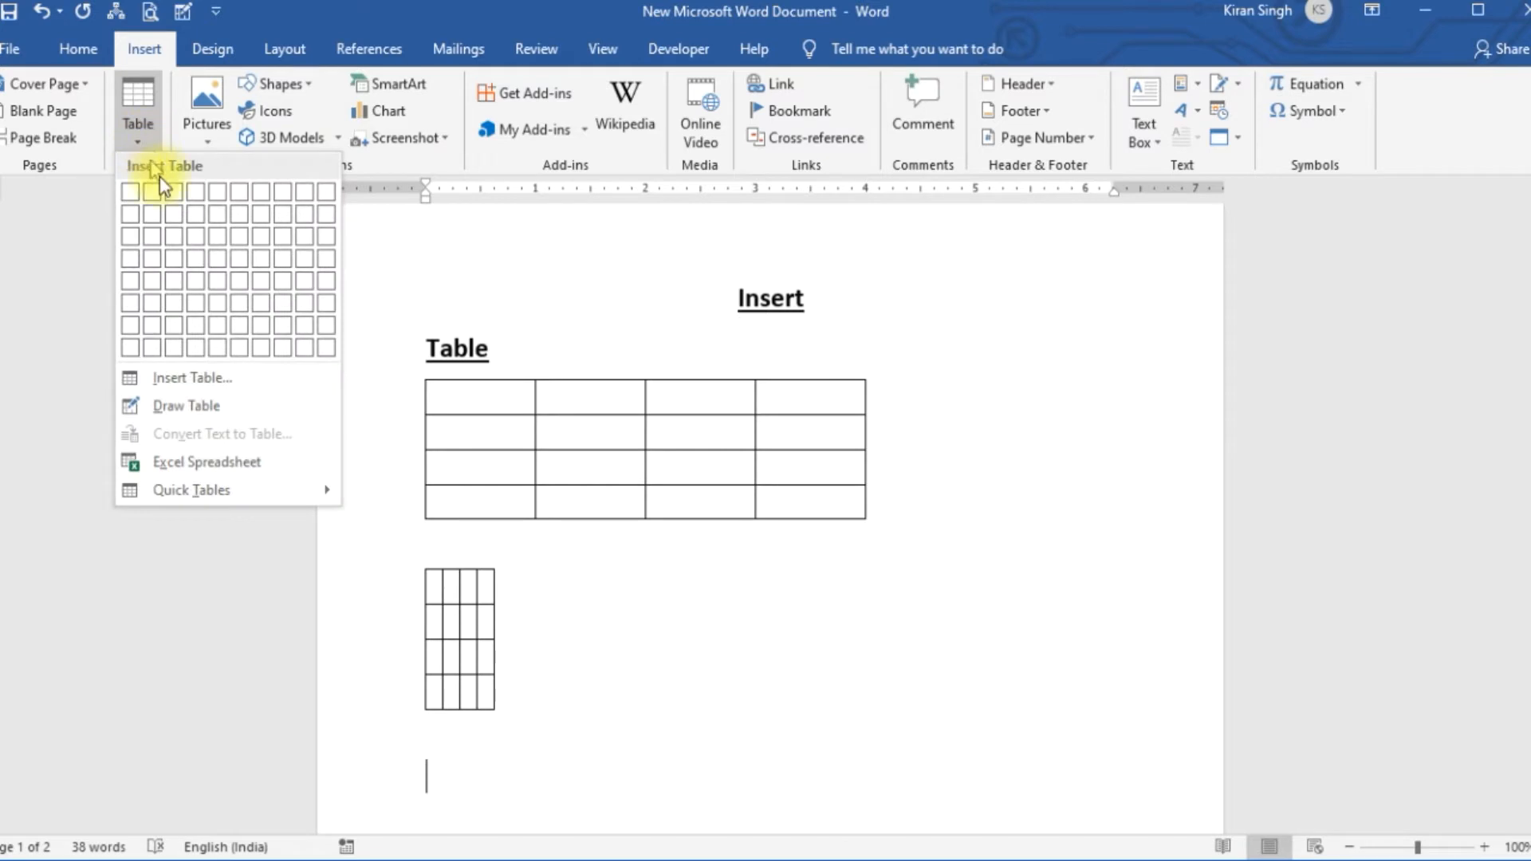
pyautogui.click(175, 387)
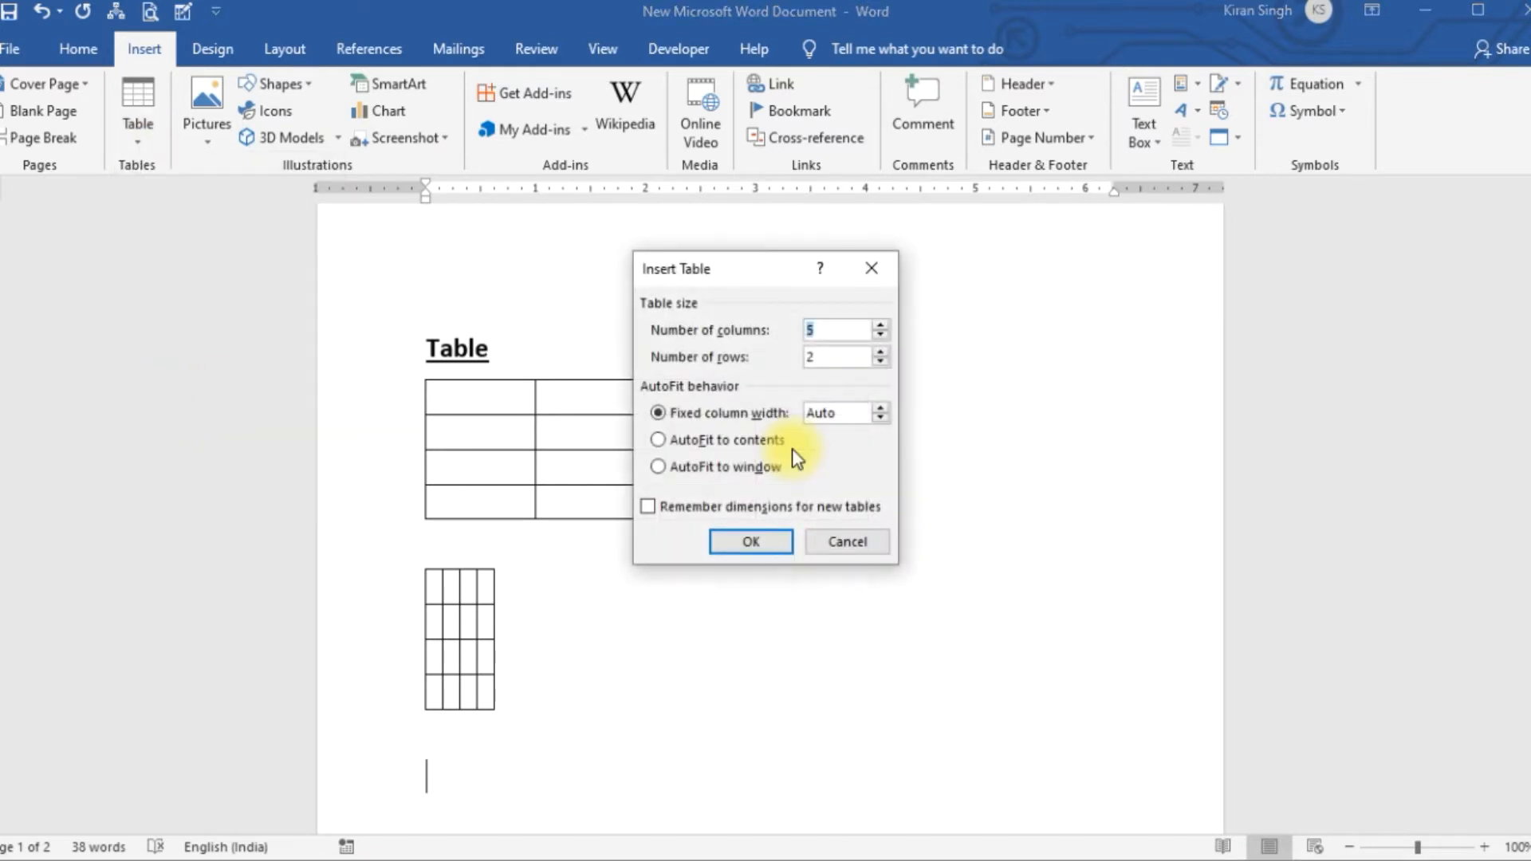
pyautogui.click(877, 337)
pyautogui.click(880, 353)
pyautogui.click(881, 354)
pyautogui.click(707, 472)
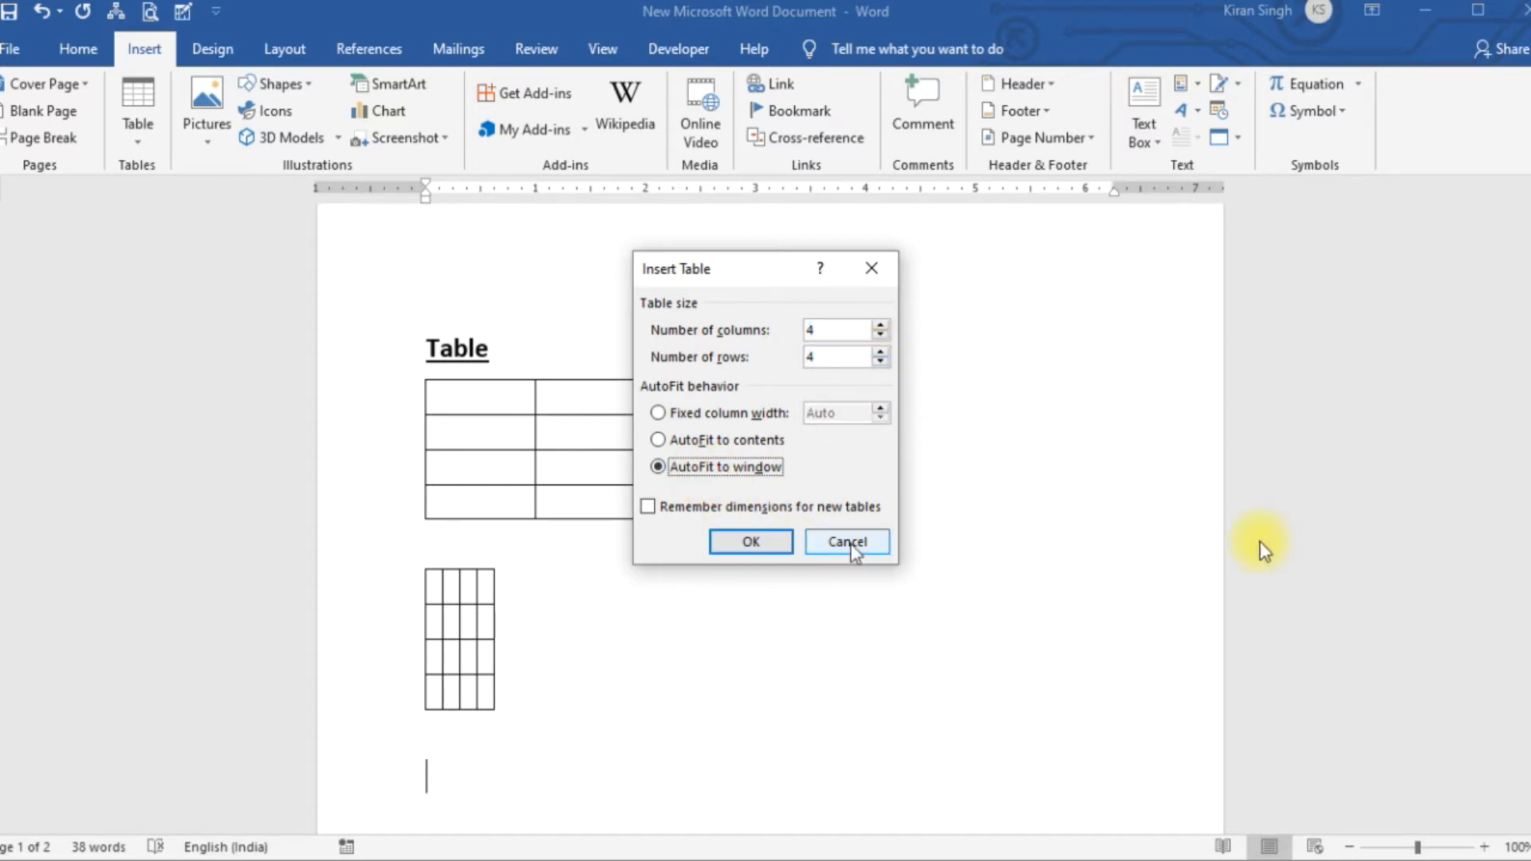
pyautogui.click(763, 542)
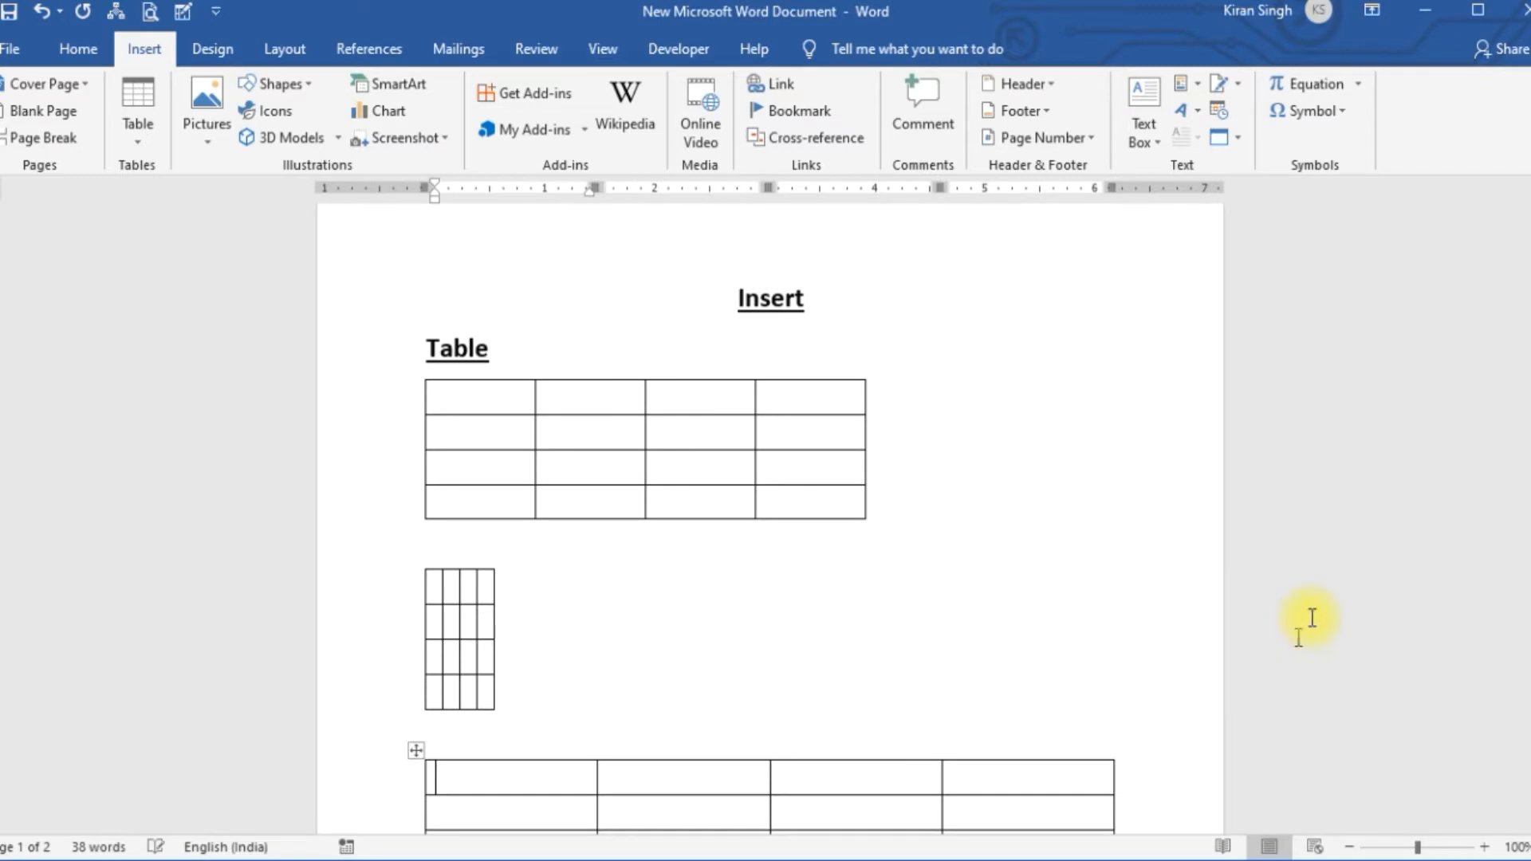
# Step: Fill the first row of the narrow middle table with "Hhgjshajhfhjhdfhjdhjc;j", 452, 25358 and 2598675
pyautogui.moveTo(1527, 293); pyautogui.dragTo(1527, 306)
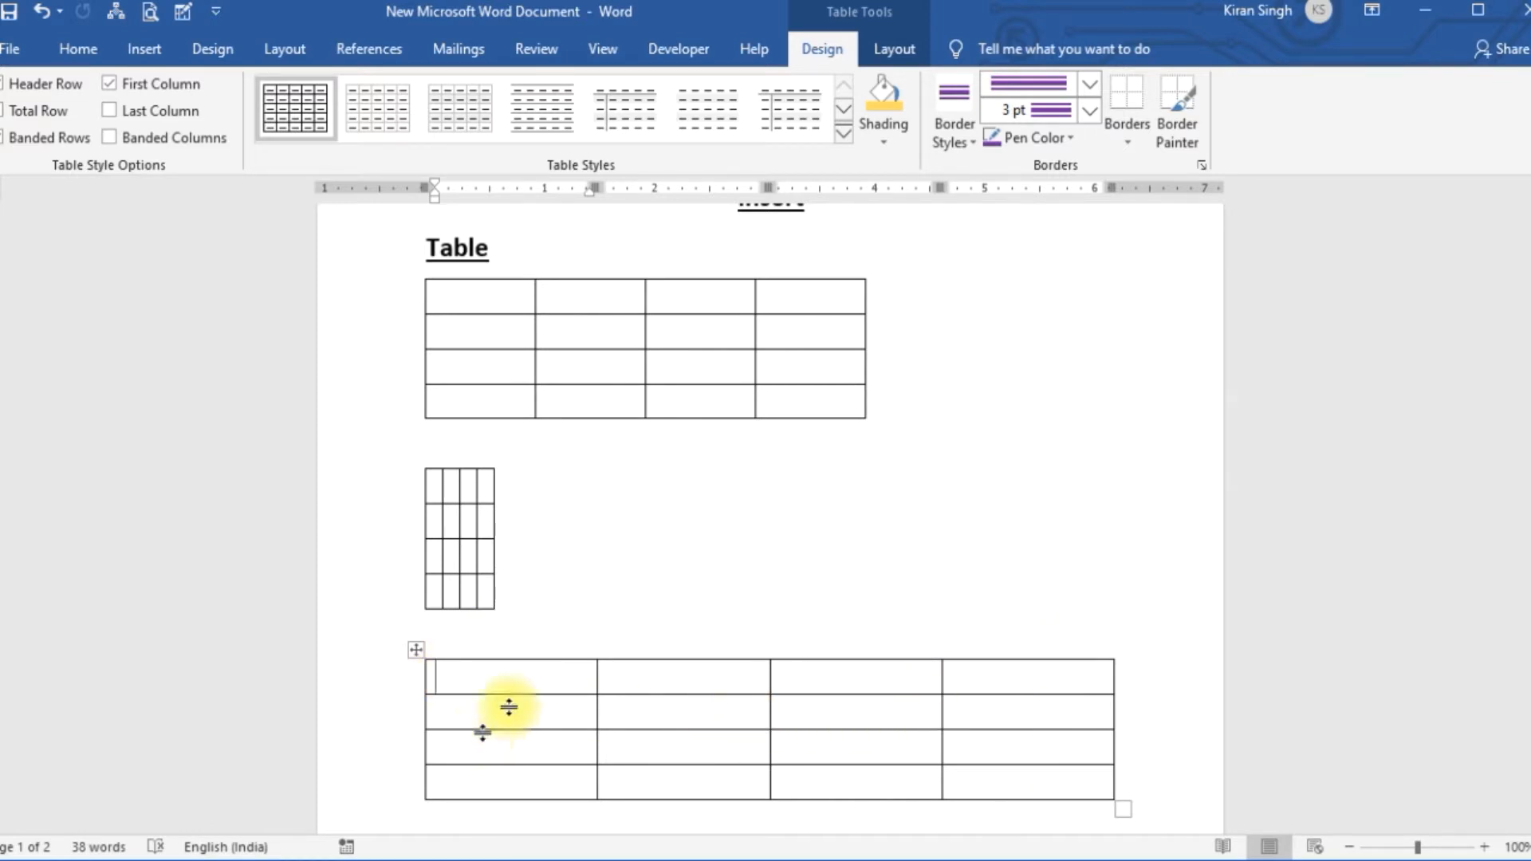
pyautogui.click(438, 487)
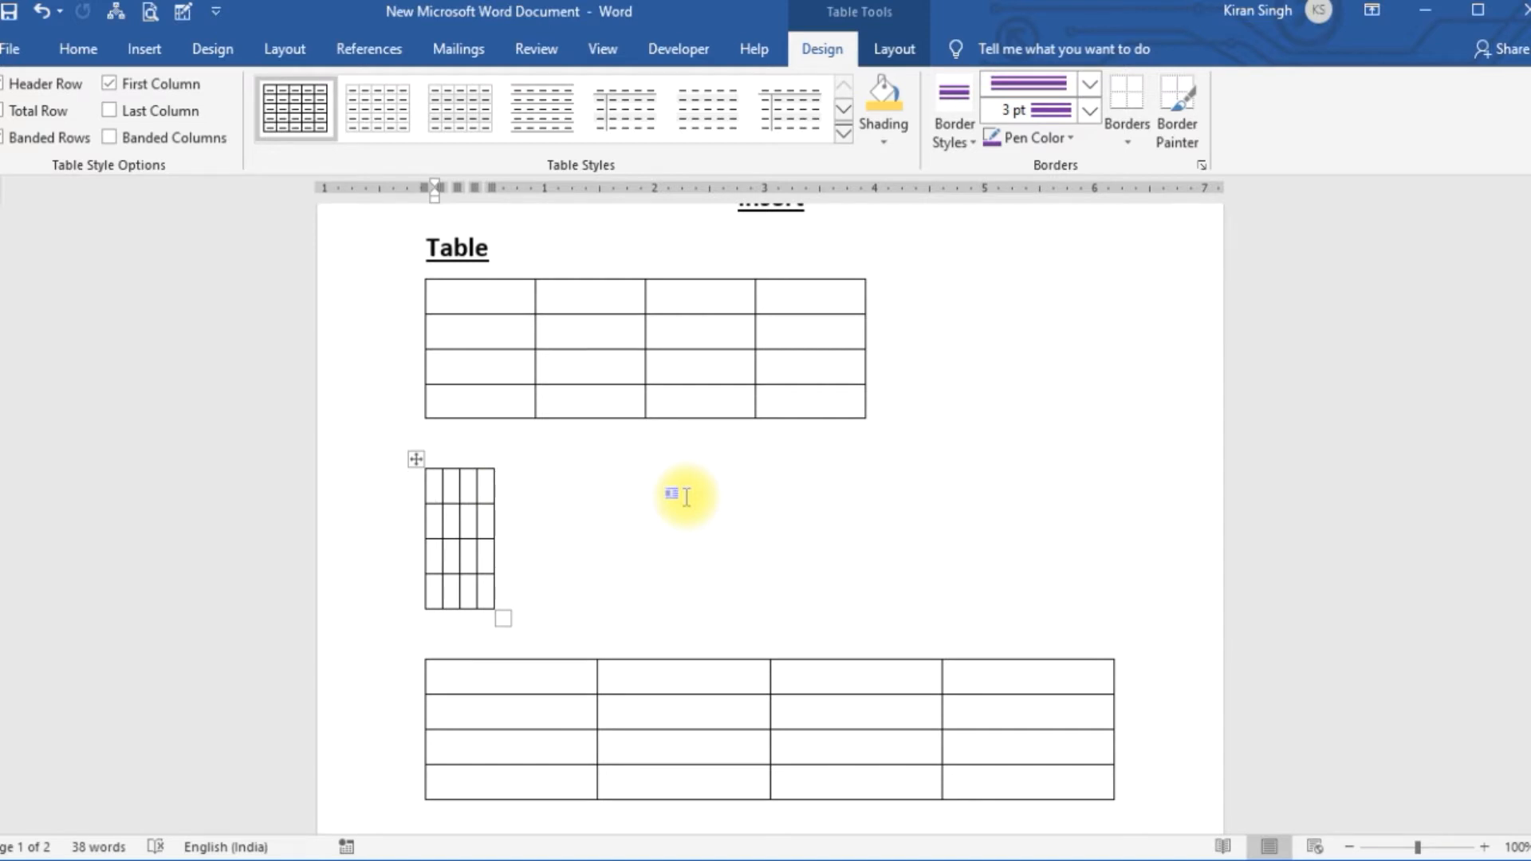
pyautogui.write('hhgjshajhfhjhdfhjdhjcj')
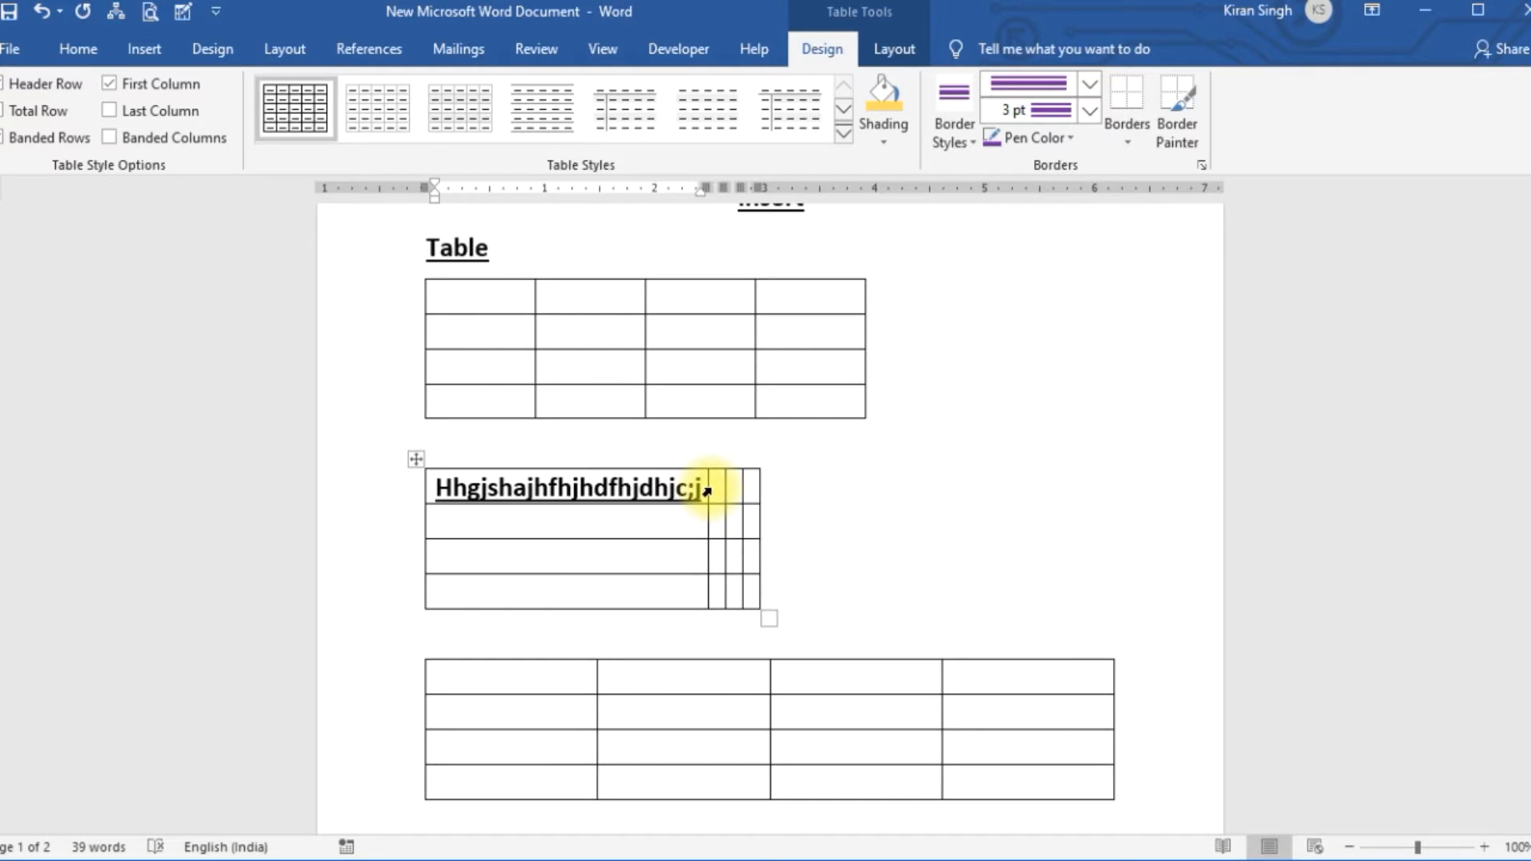
pyautogui.click(713, 488)
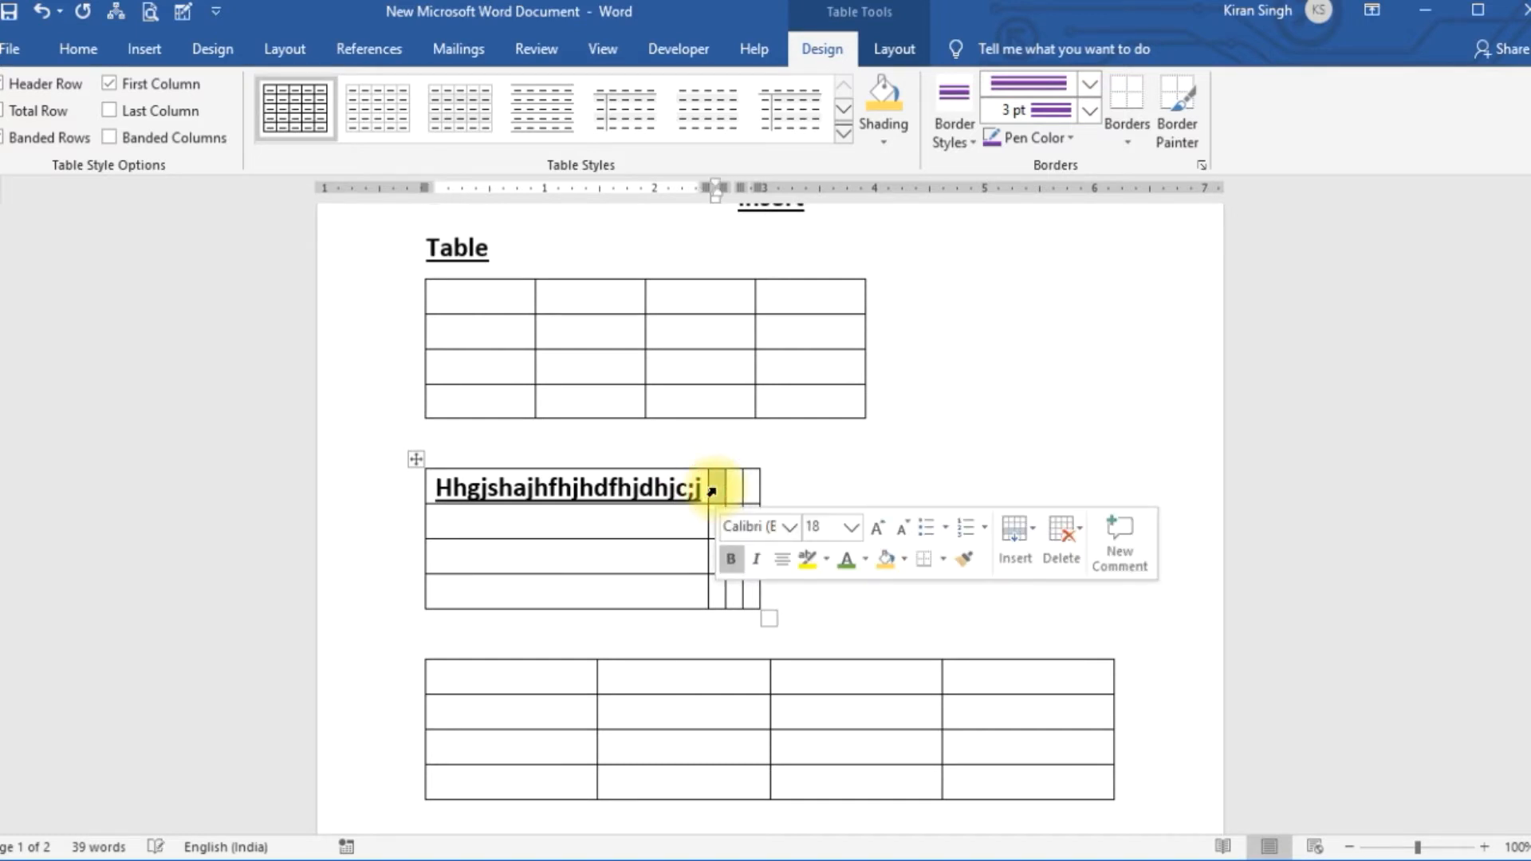
pyautogui.click(723, 490)
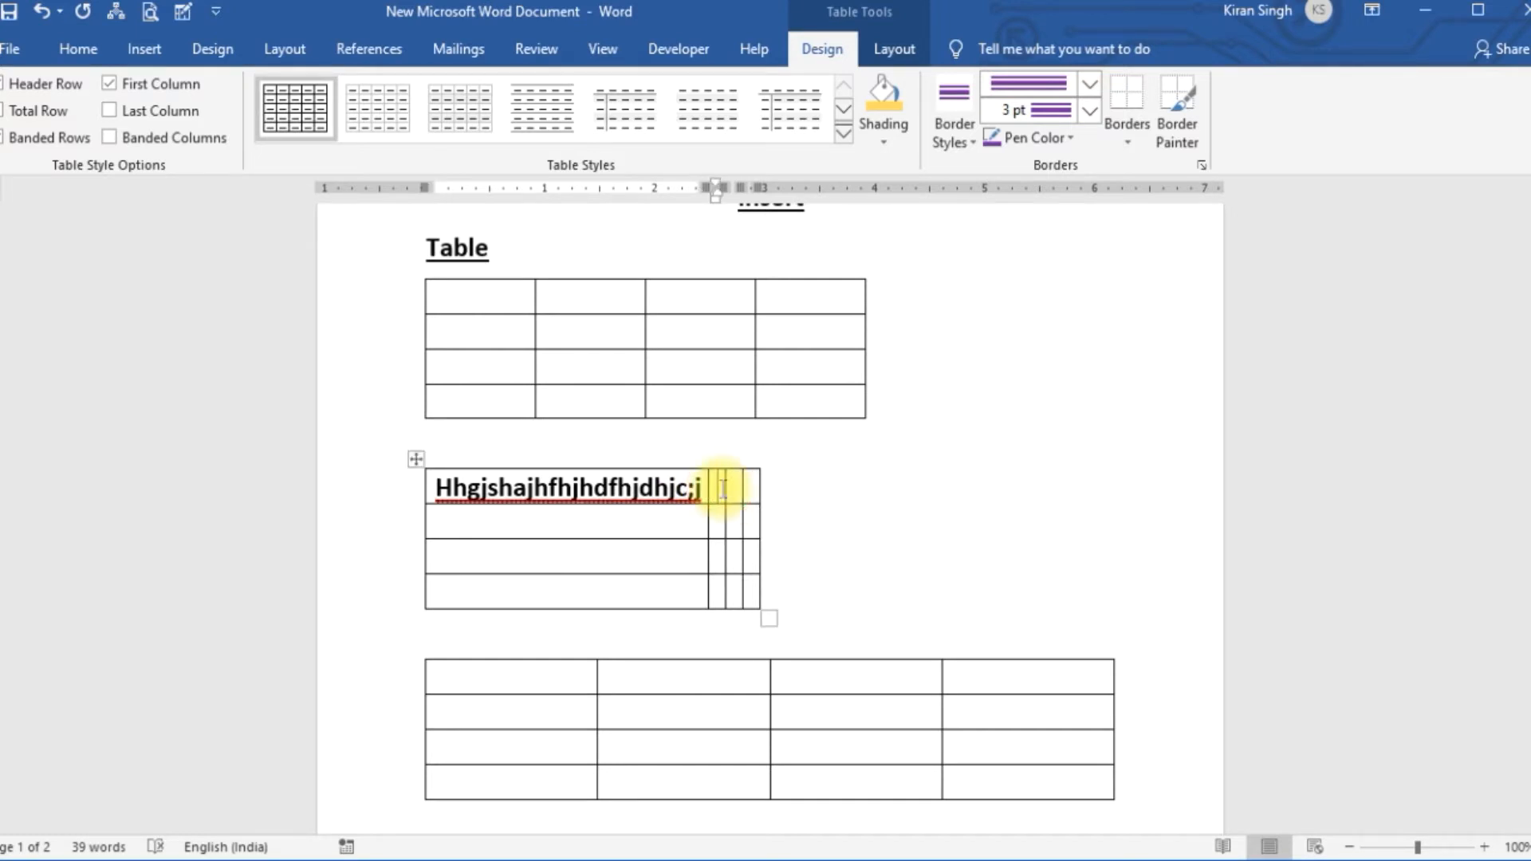
pyautogui.write('452')
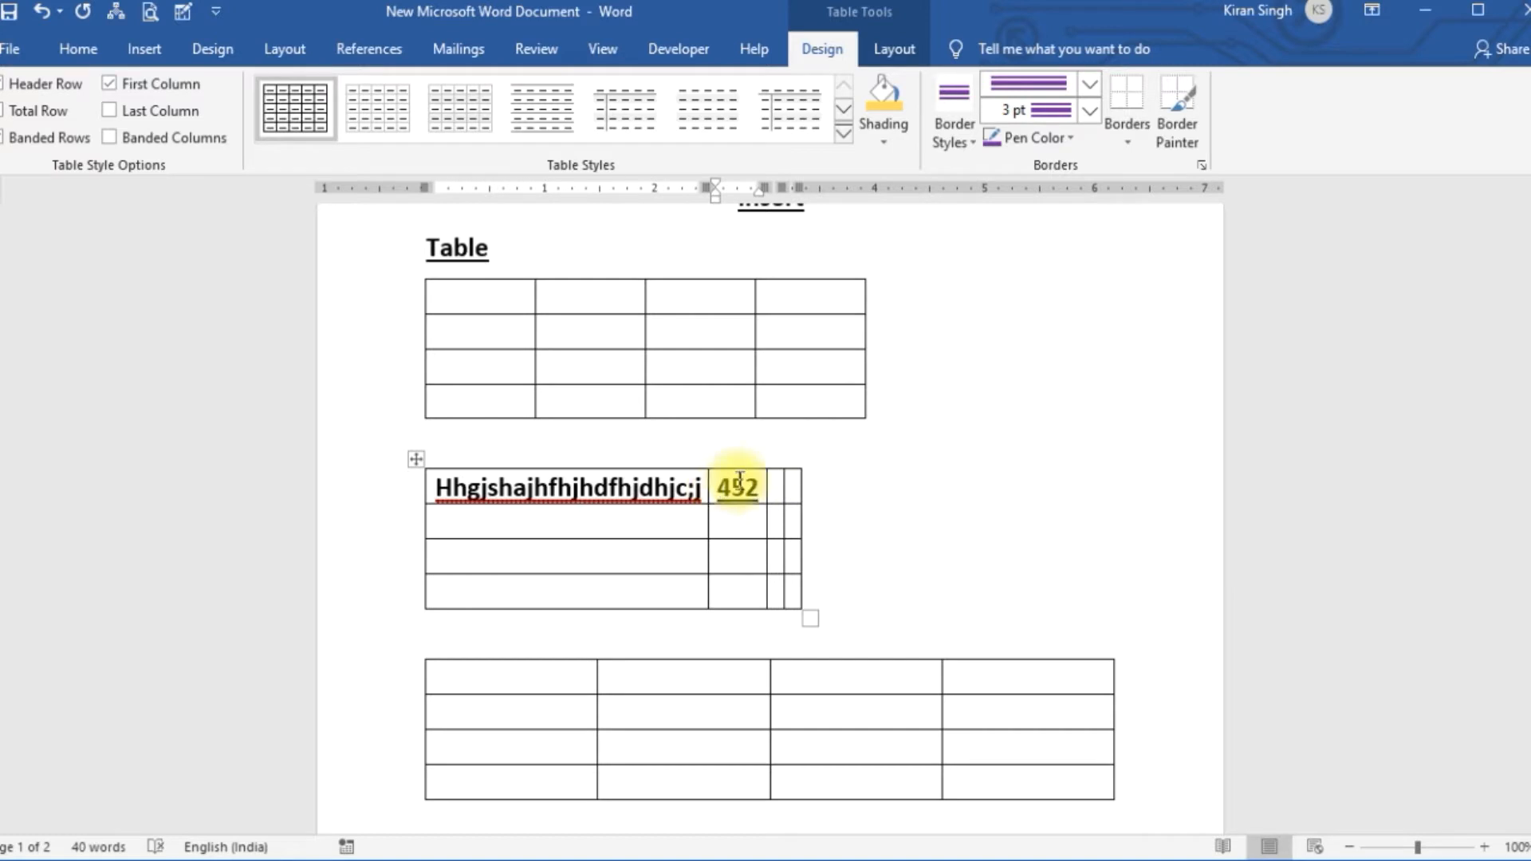
pyautogui.click(778, 489)
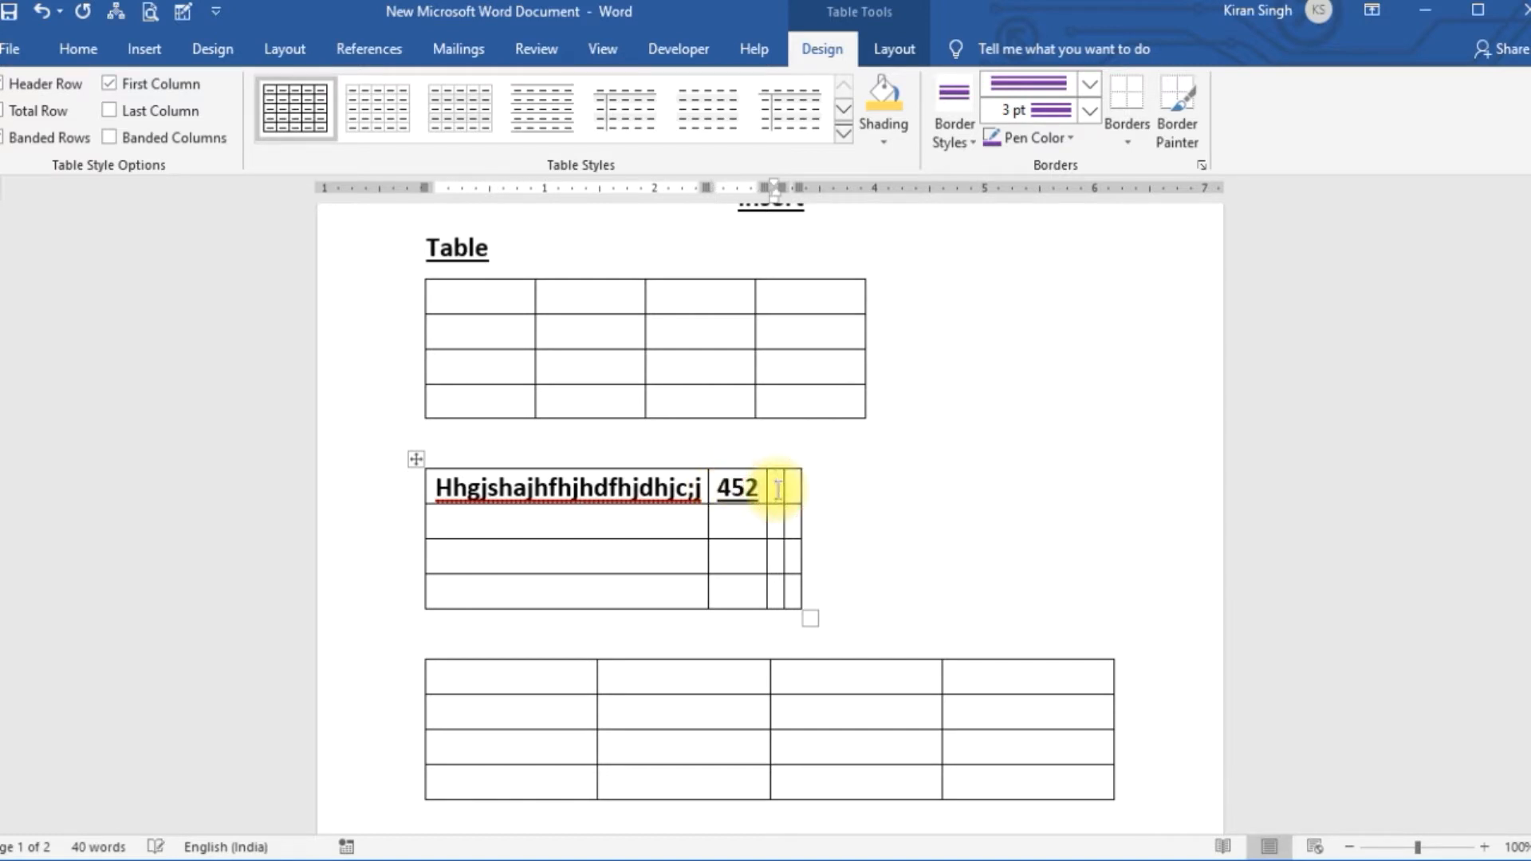
pyautogui.write('25358')
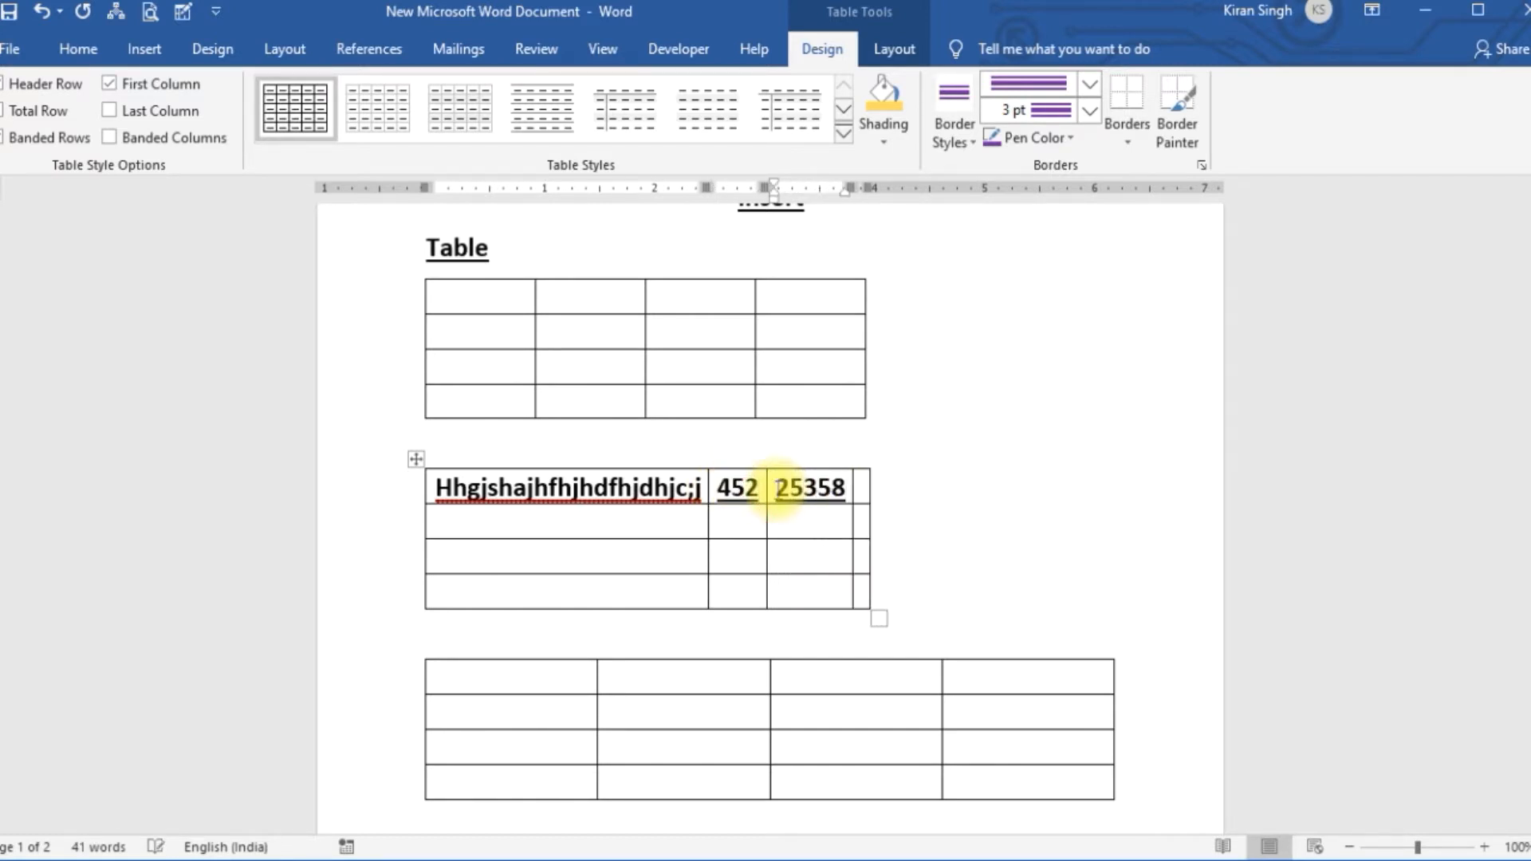
pyautogui.click(865, 481)
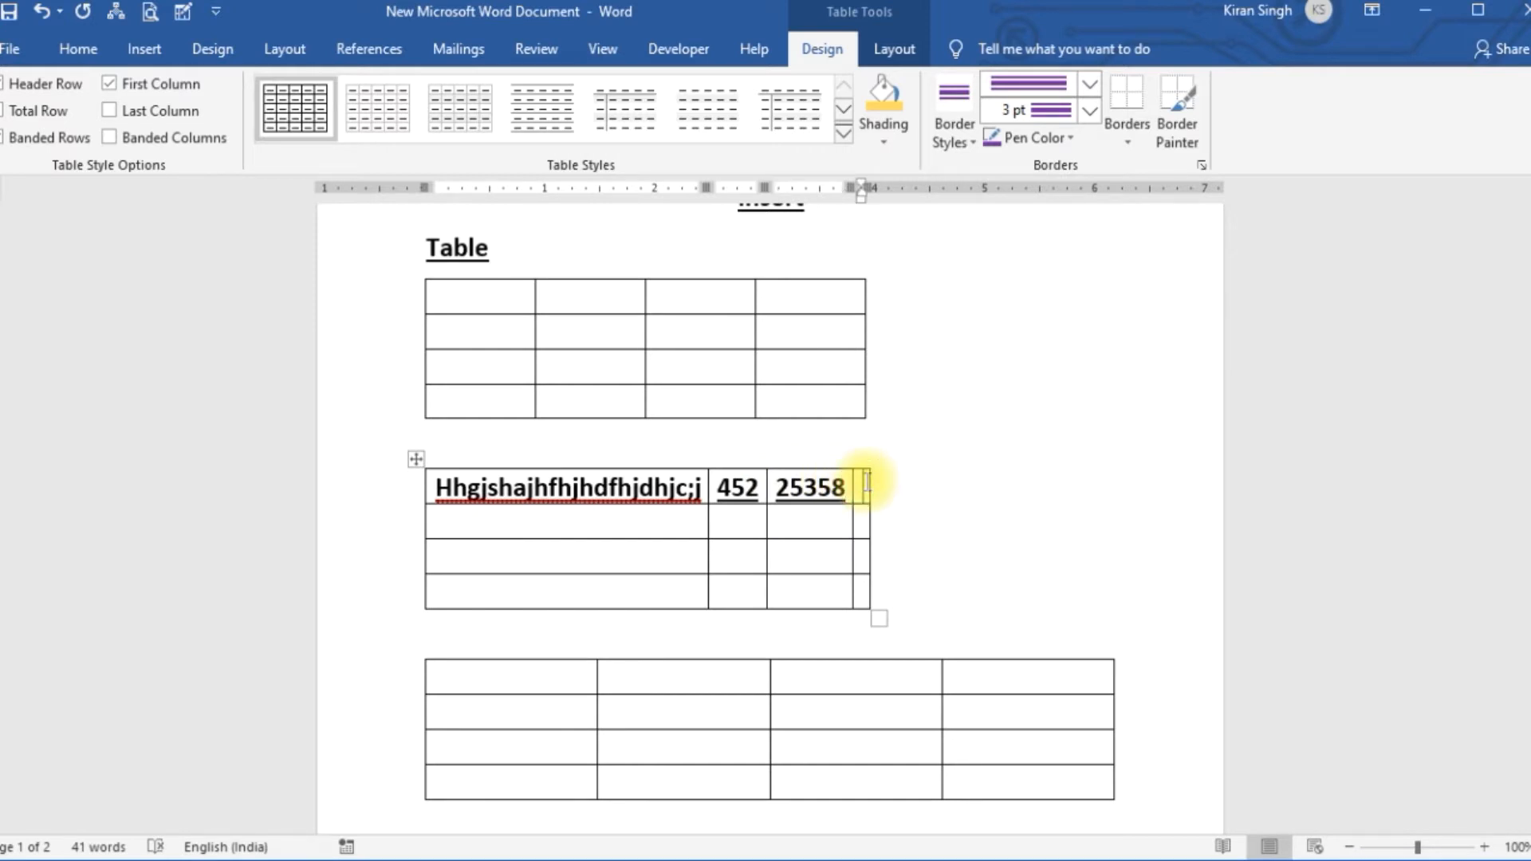
pyautogui.write('2598675')
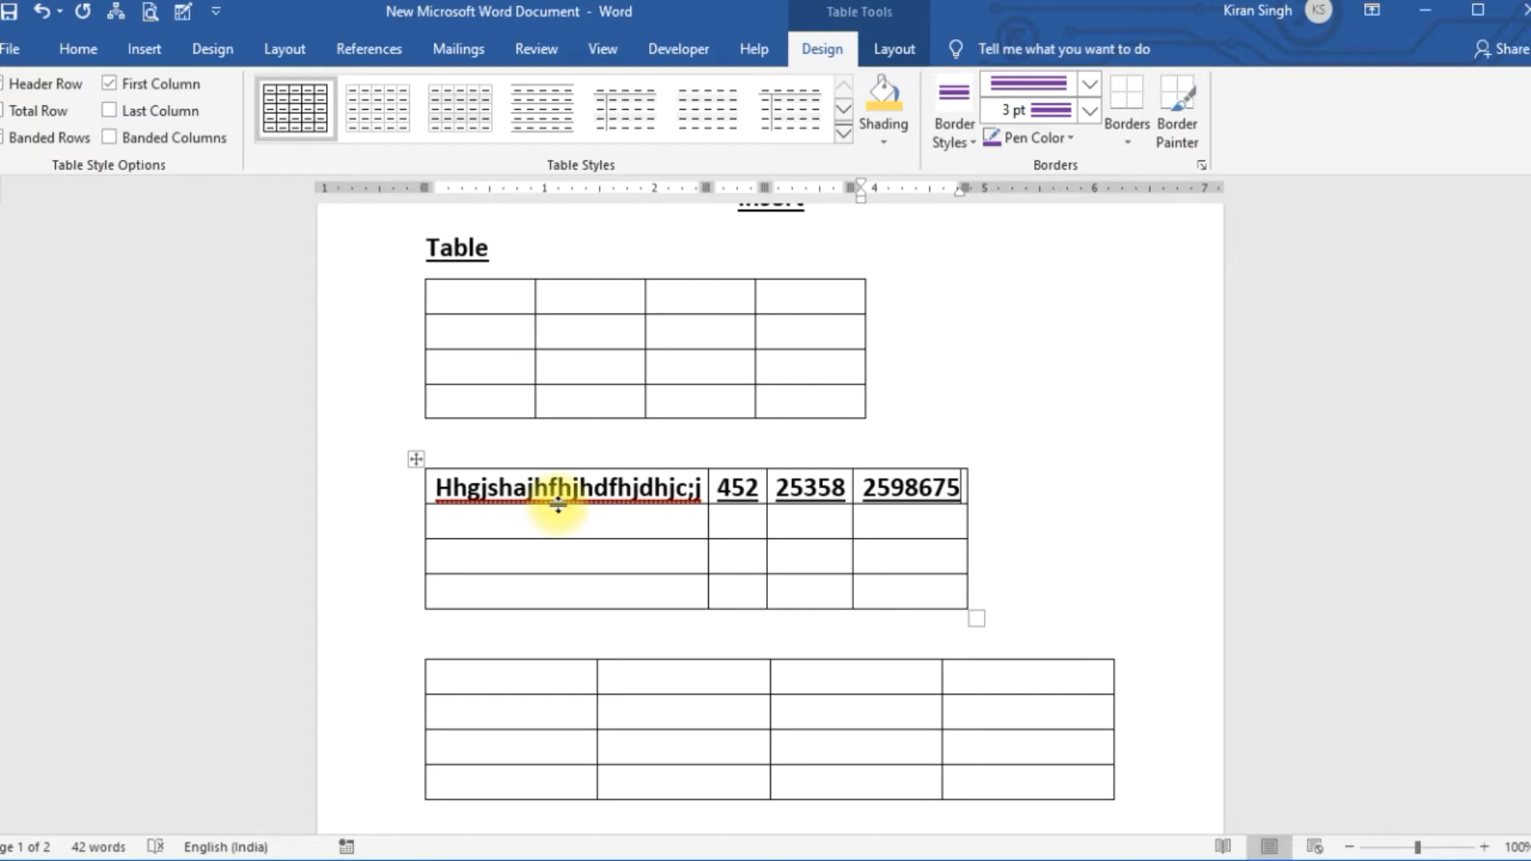
# Step: Review the AutoFit options for inserting a table from a cell in the first table, without inserting one
pyautogui.click(513, 299)
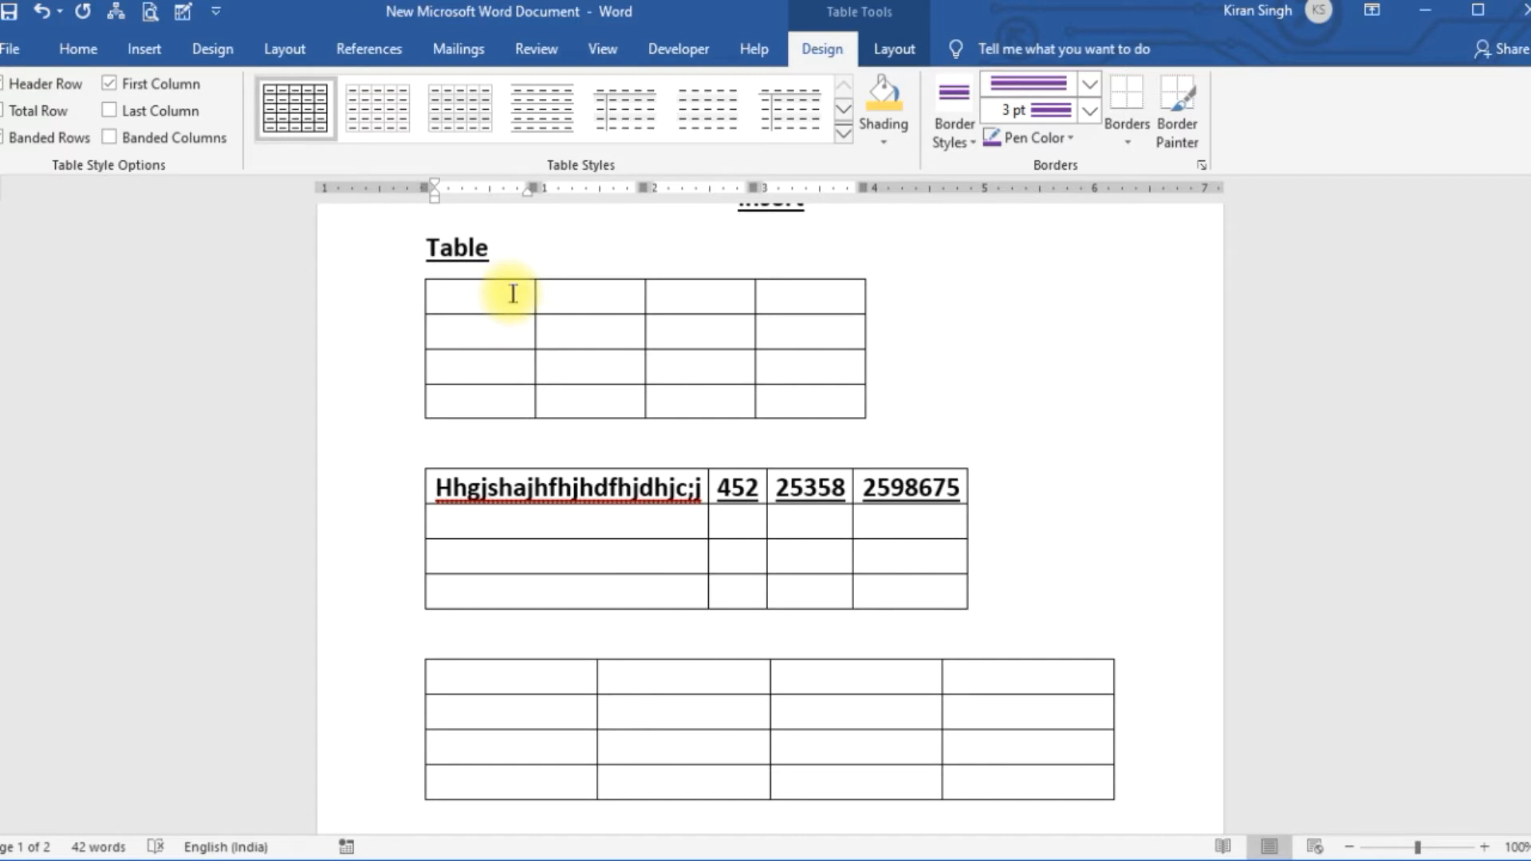
pyautogui.click(589, 291)
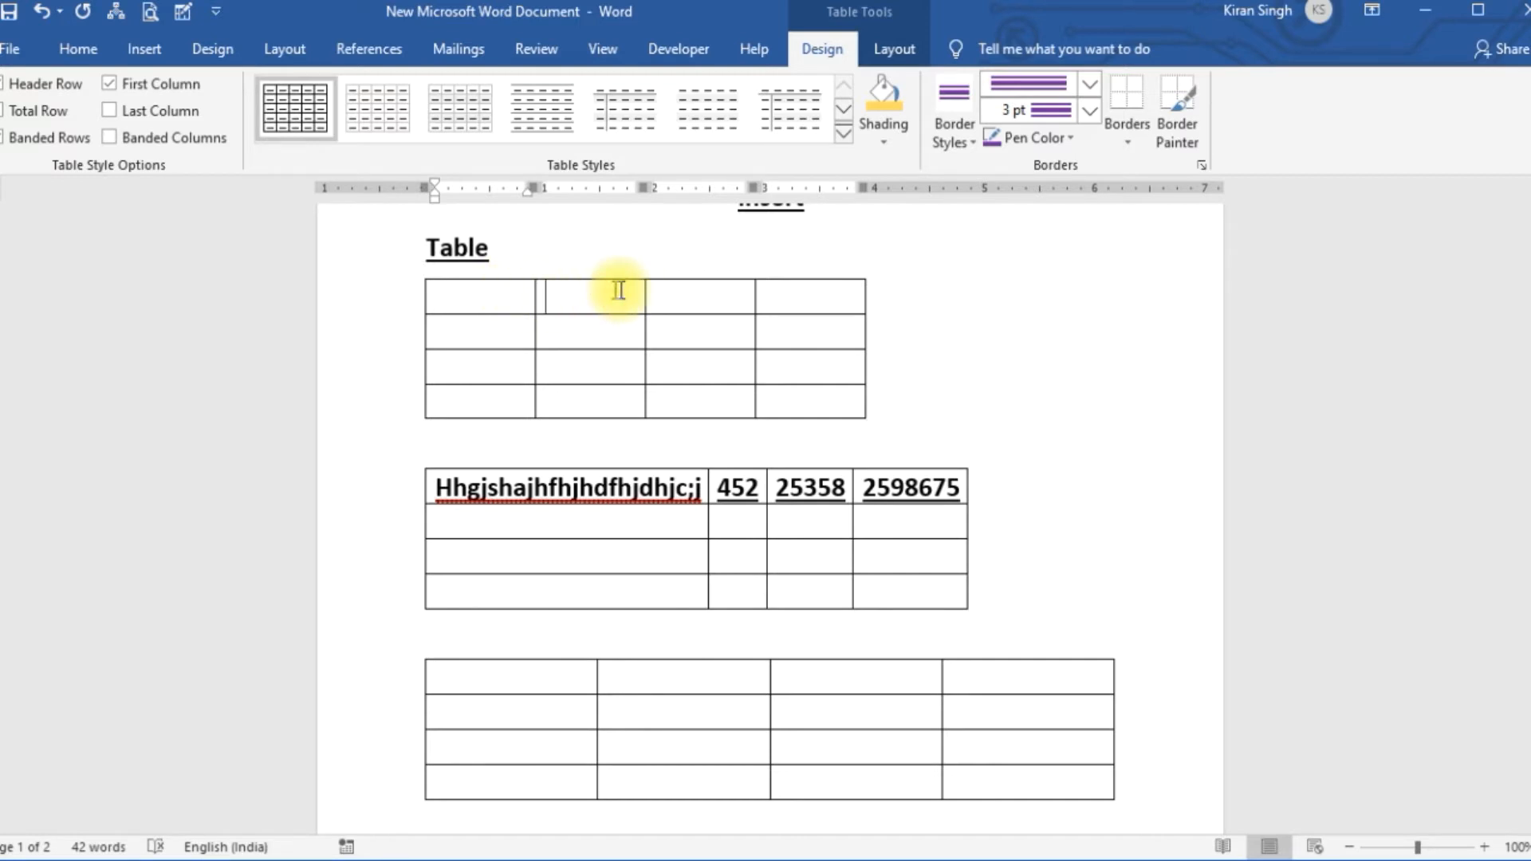
pyautogui.click(655, 289)
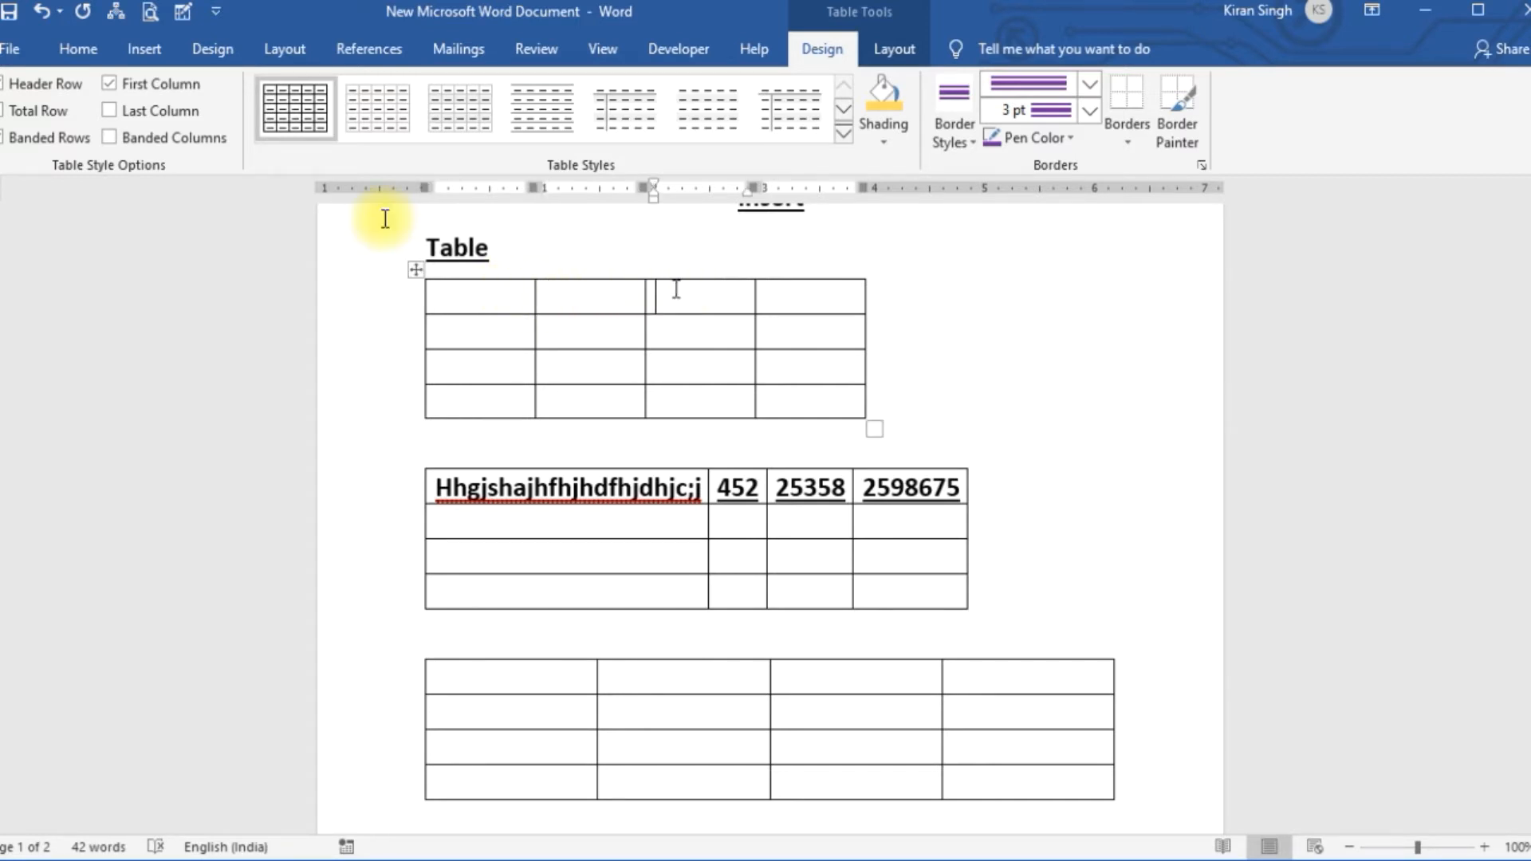
pyautogui.click(143, 50)
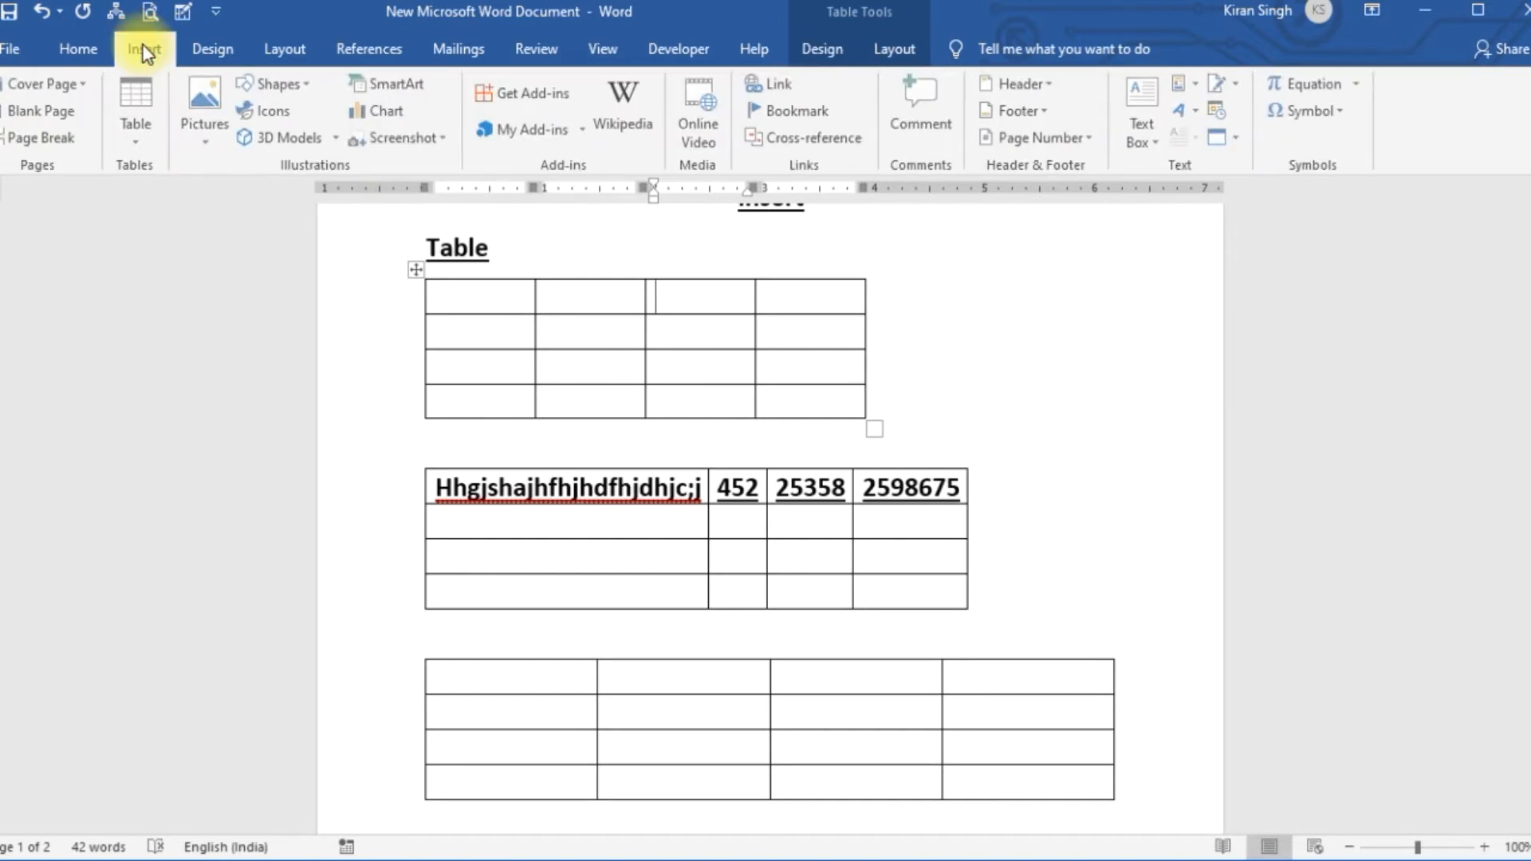
pyautogui.click(136, 150)
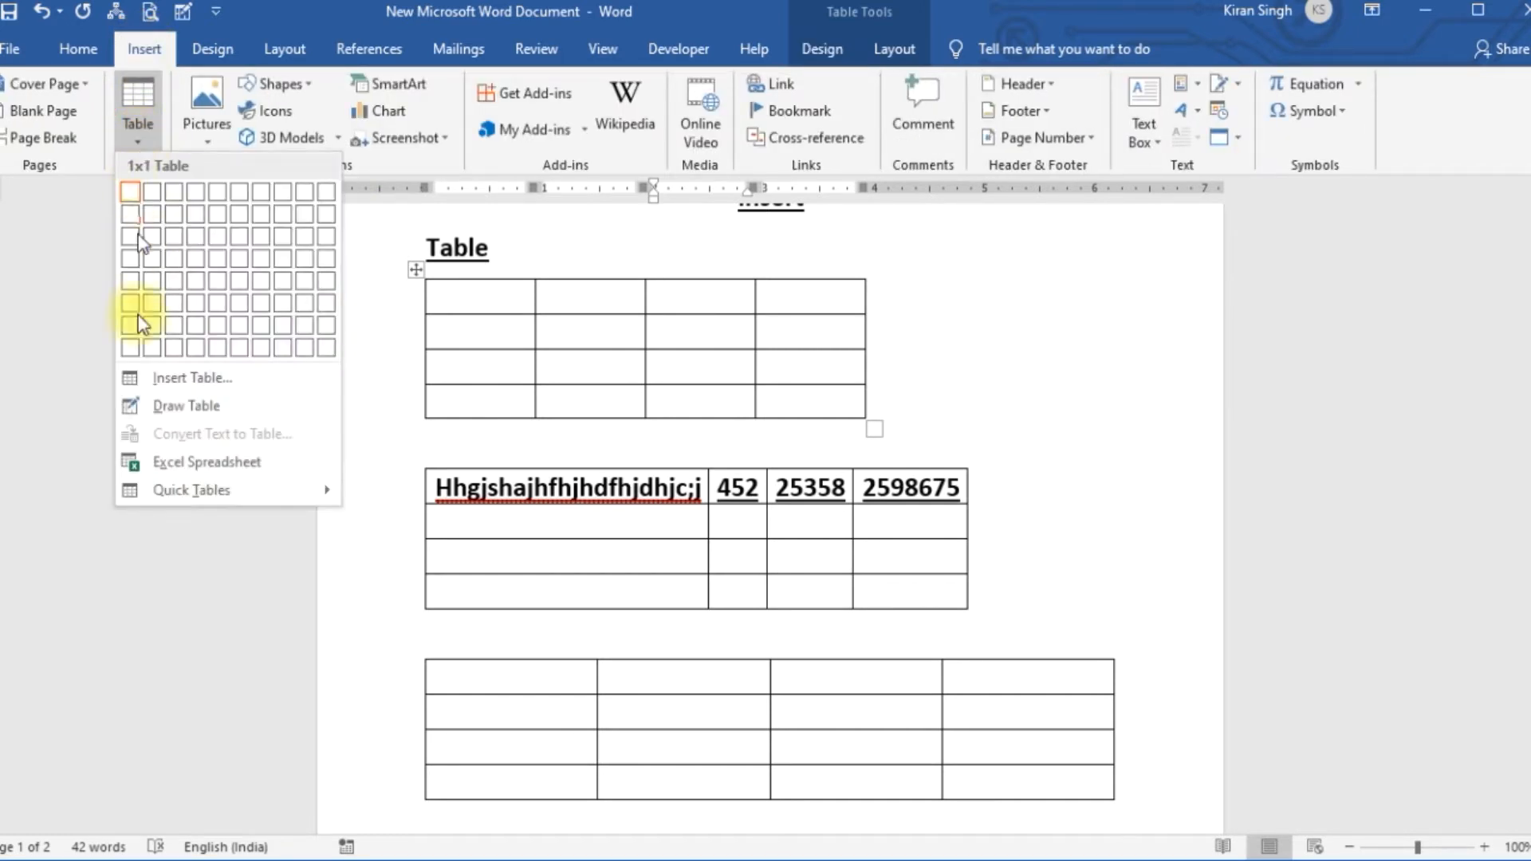
pyautogui.click(178, 377)
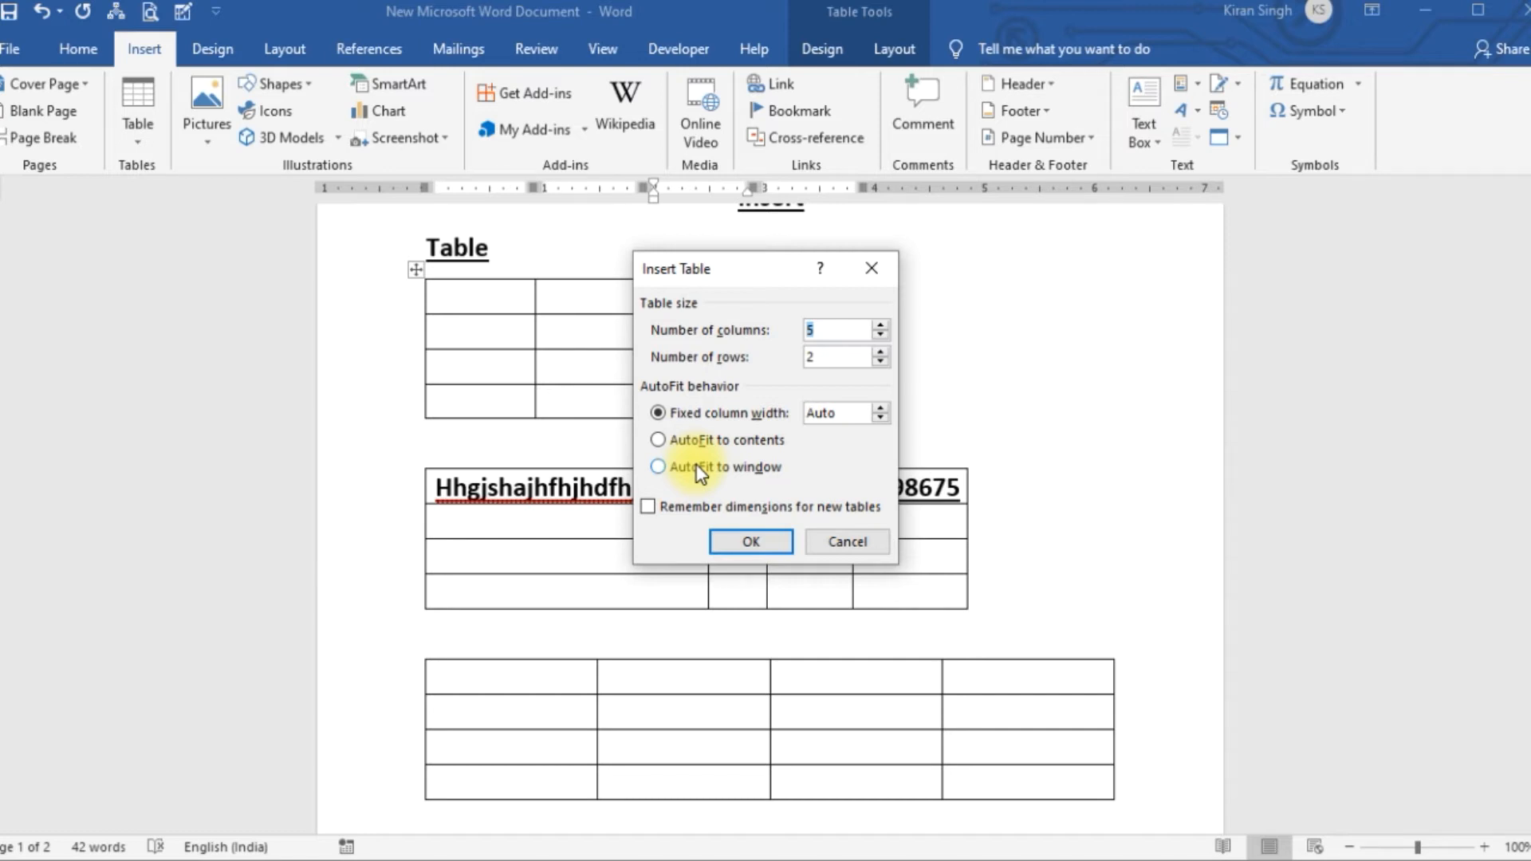
pyautogui.click(861, 275)
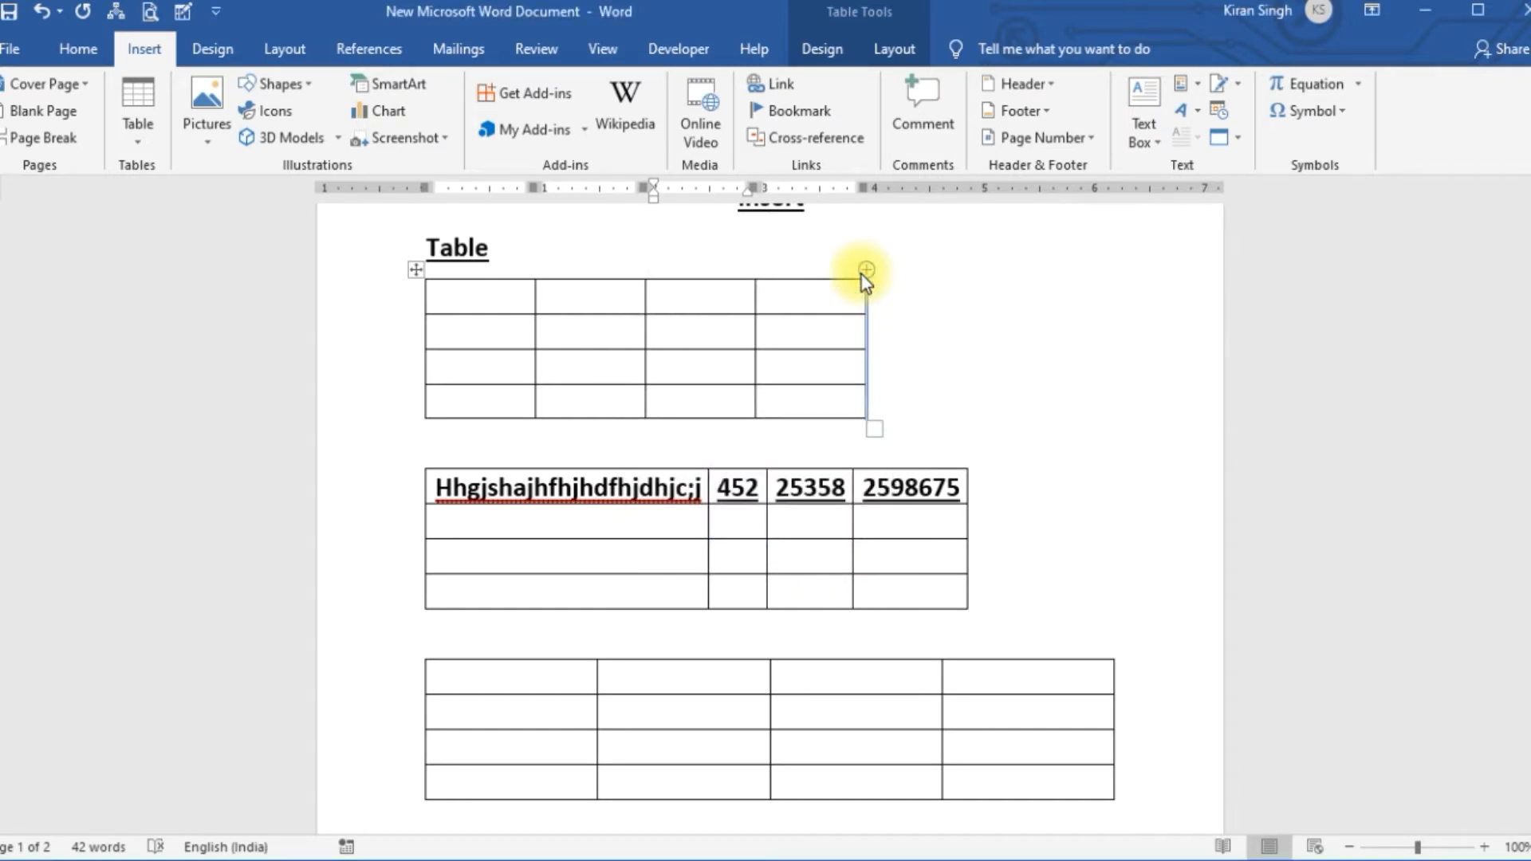
# Step: Undo the test entries and the three demo tables back to the embedded spreadsheet and the original salary and exam tables
pyautogui.hotkey('ctrl', 'z')
pyautogui.hotkey('ctrl', 'z')
pyautogui.hotkey('ctrl', 'z')
pyautogui.hotkey('ctrl', 'z')
pyautogui.hotkey('ctrl', 'z')
pyautogui.hotkey('ctrl', 'z')
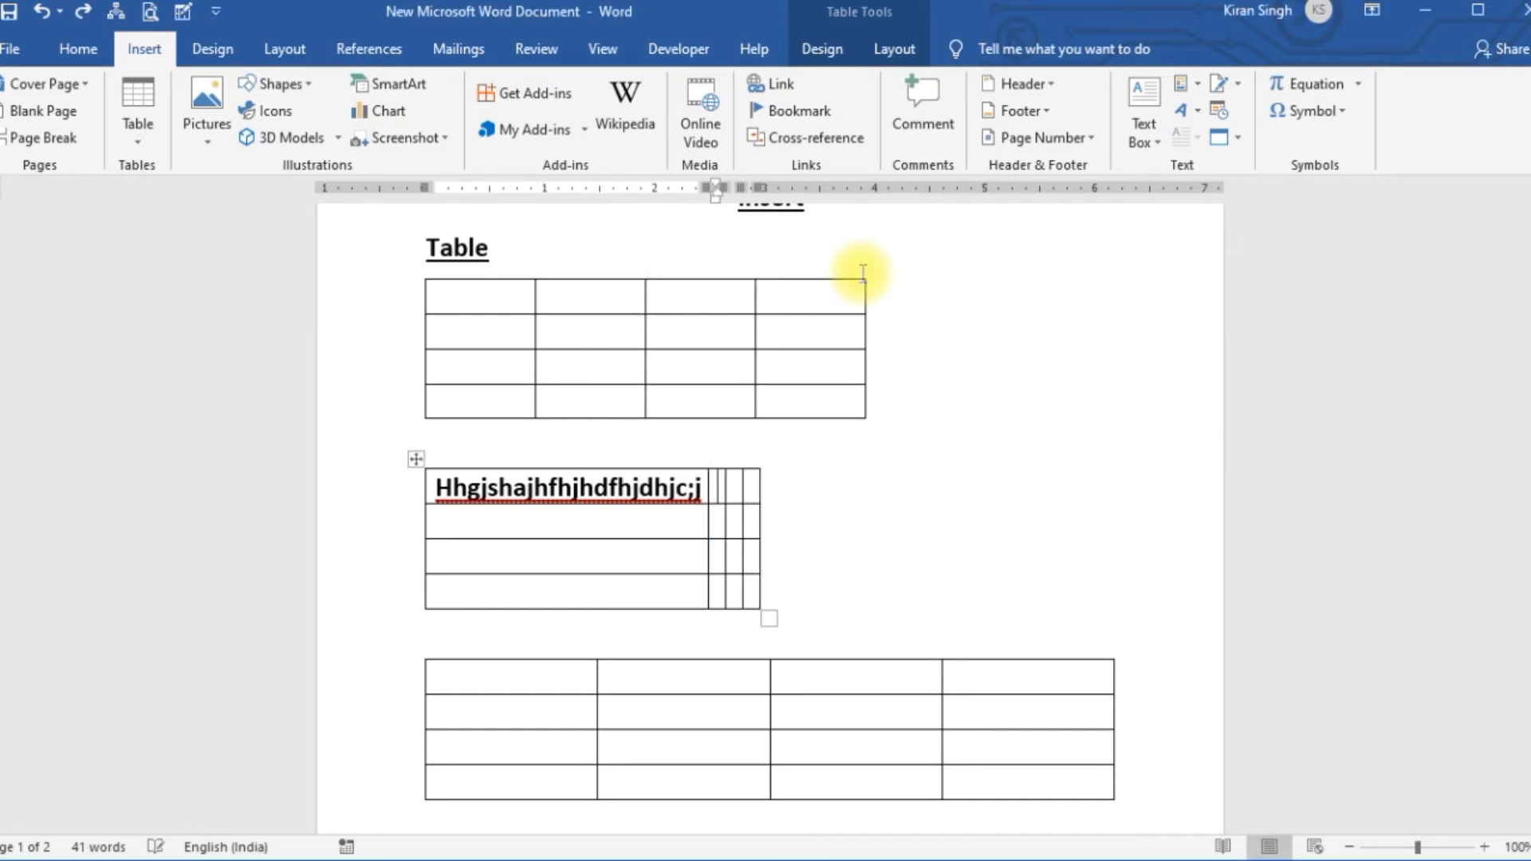
pyautogui.hotkey('ctrl', 'z')
pyautogui.hotkey('ctrl', 'z')
pyautogui.hotkey('ctrl', 'z')
pyautogui.hotkey('ctrl', 'z')
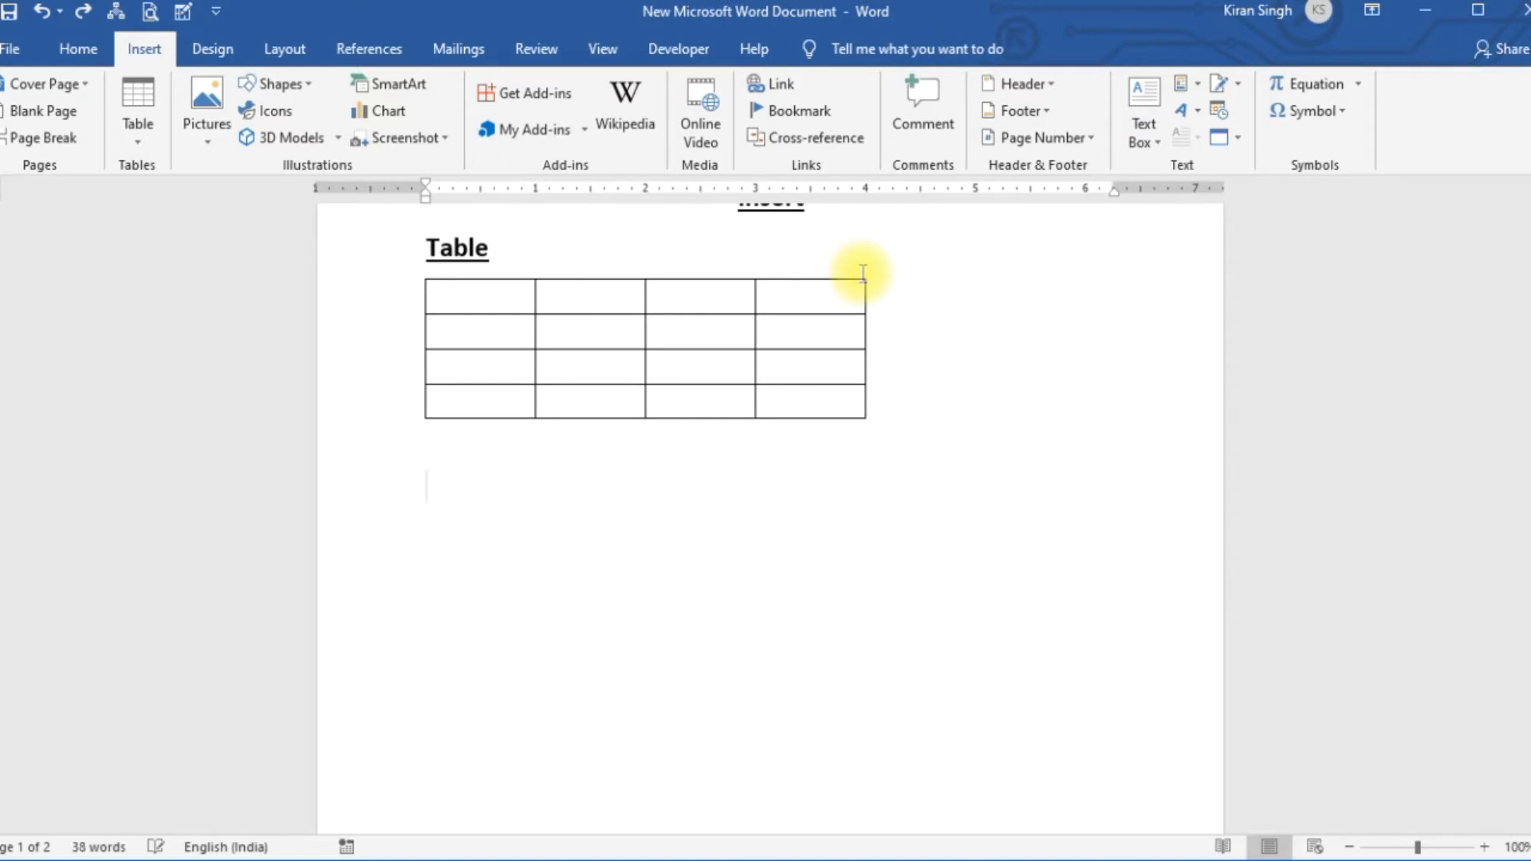
pyautogui.hotkey('ctrl', 'z')
pyautogui.hotkey('ctrl', 'z')
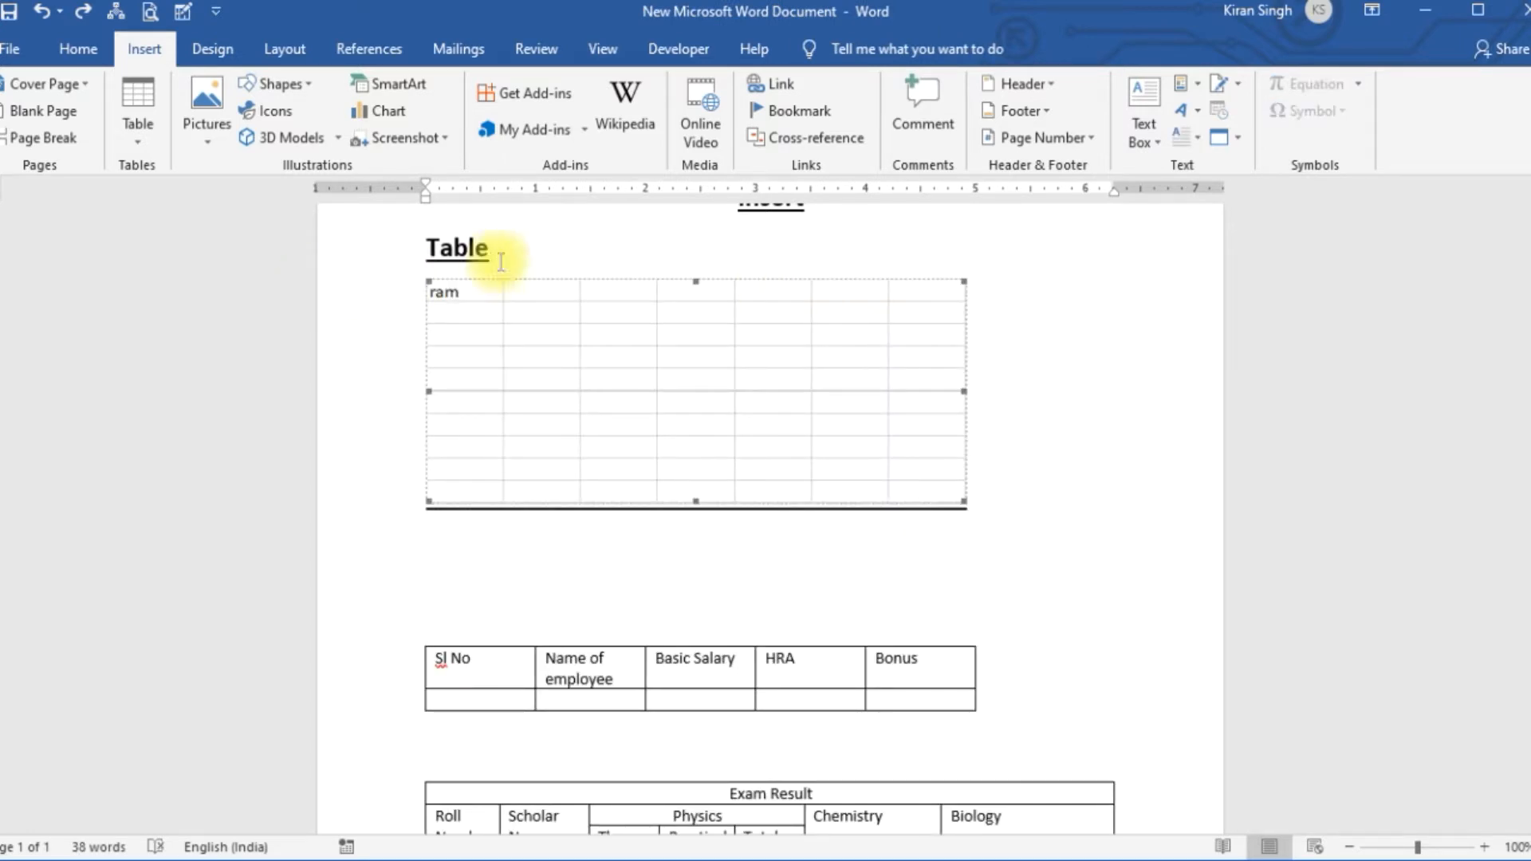
# Step: Delete the embedded spreadsheet and the extra blank lines between the Table heading and the salary table
pyautogui.press('Delete')
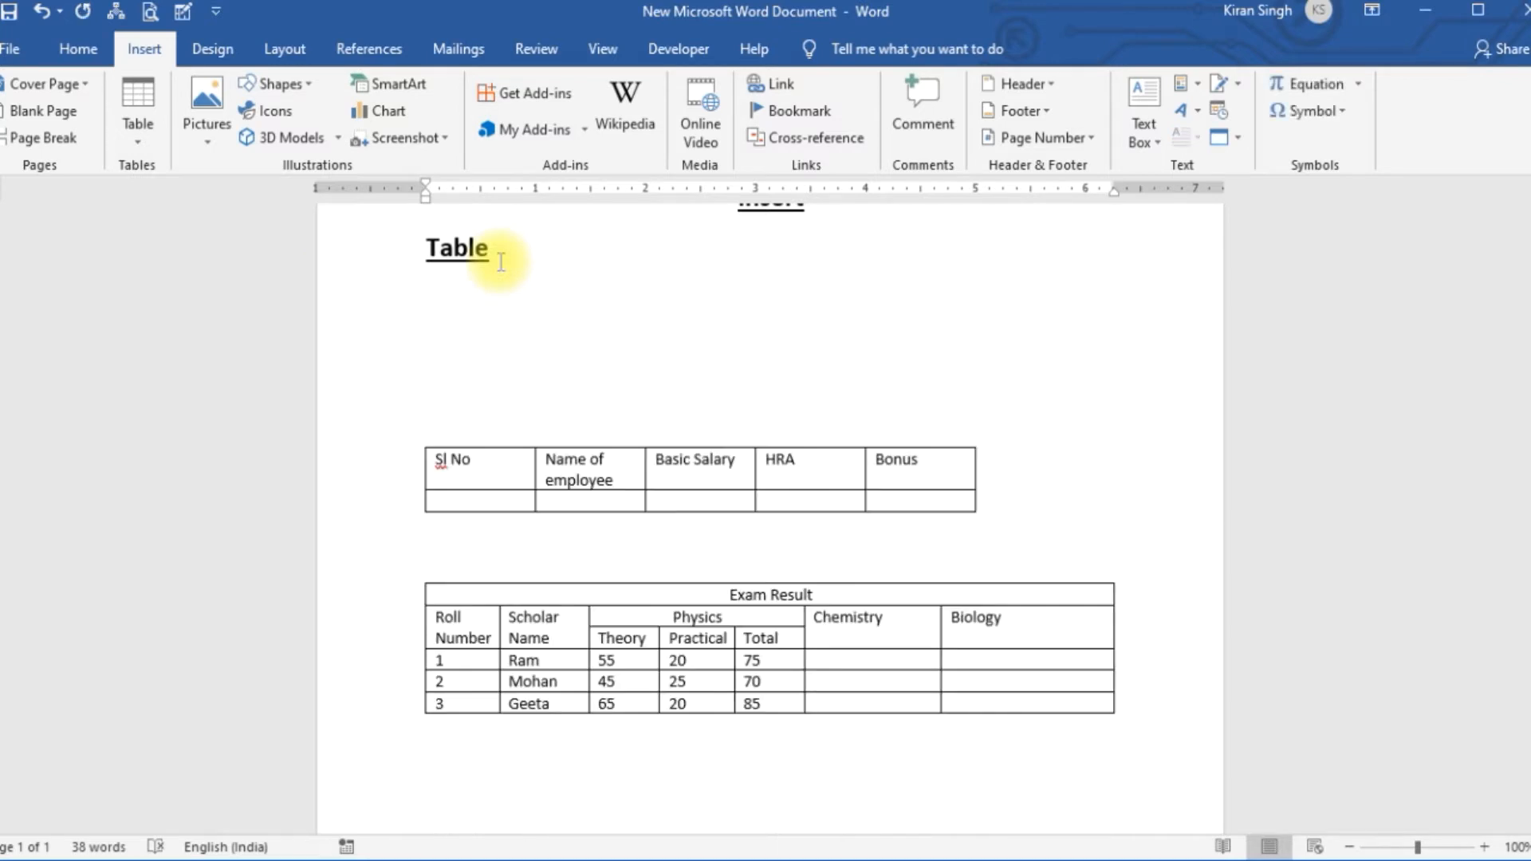
pyautogui.press('Delete')
pyautogui.press('Delete')
pyautogui.press('Delete')
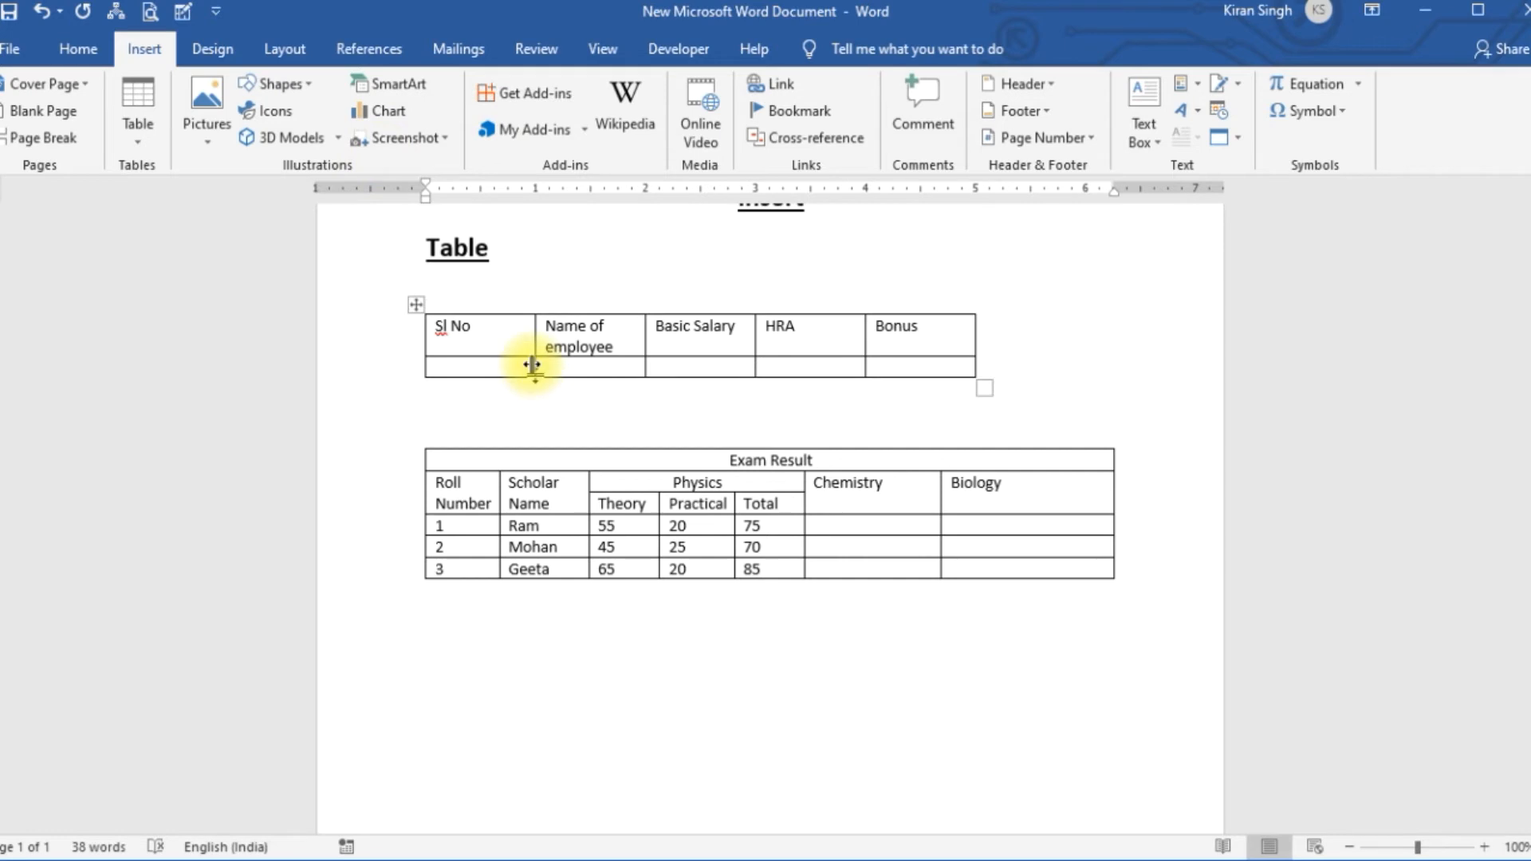
# Step: Examine the contextual Table Tools by placing the cursor alternately inside the salary table and outside it, ending in the HRA cell
pyautogui.click(481, 333)
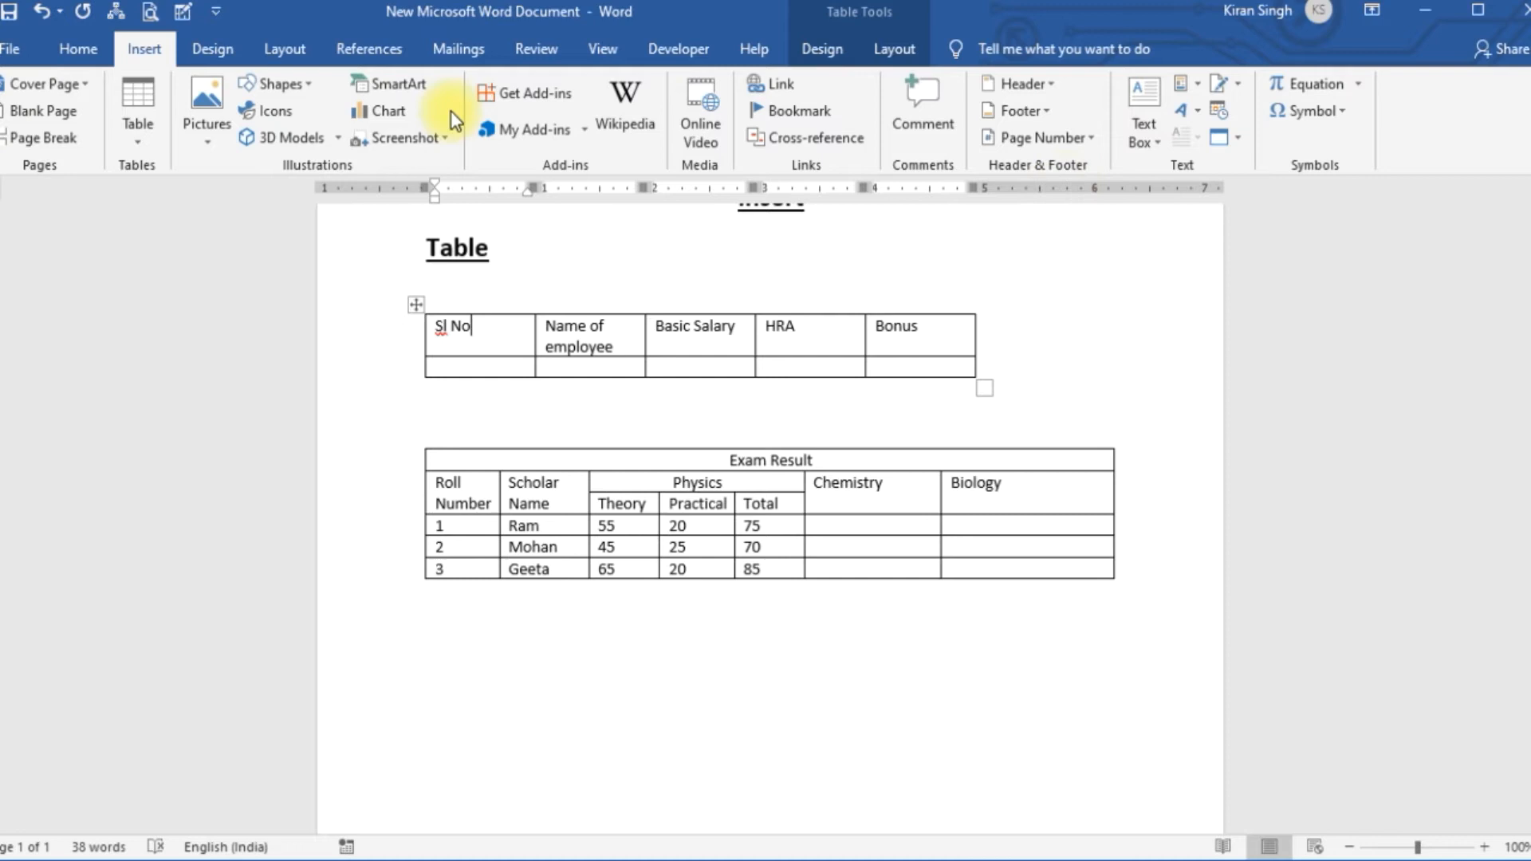
pyautogui.click(526, 271)
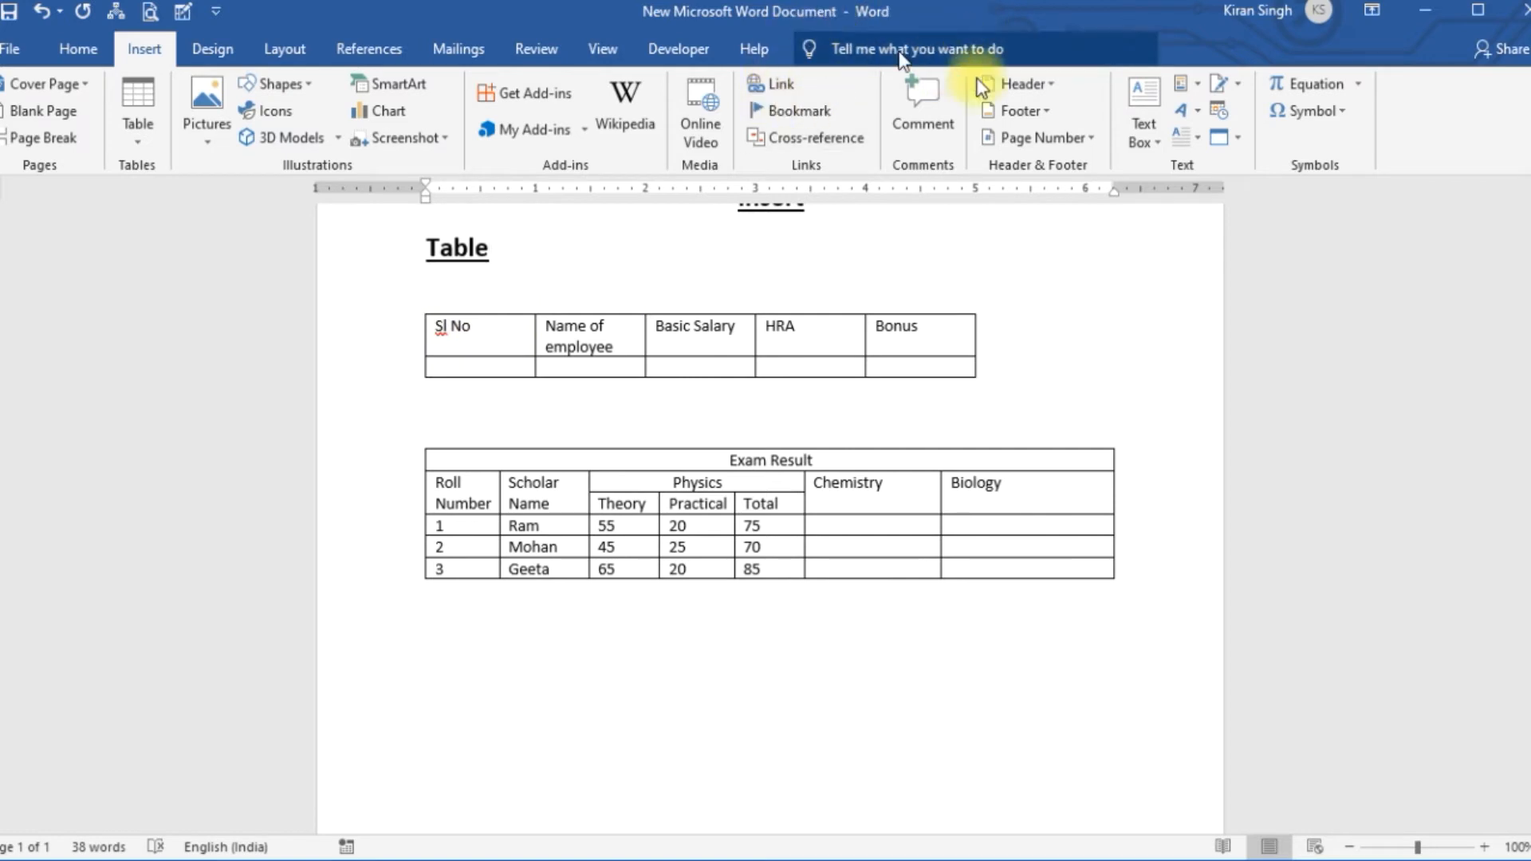
pyautogui.click(492, 325)
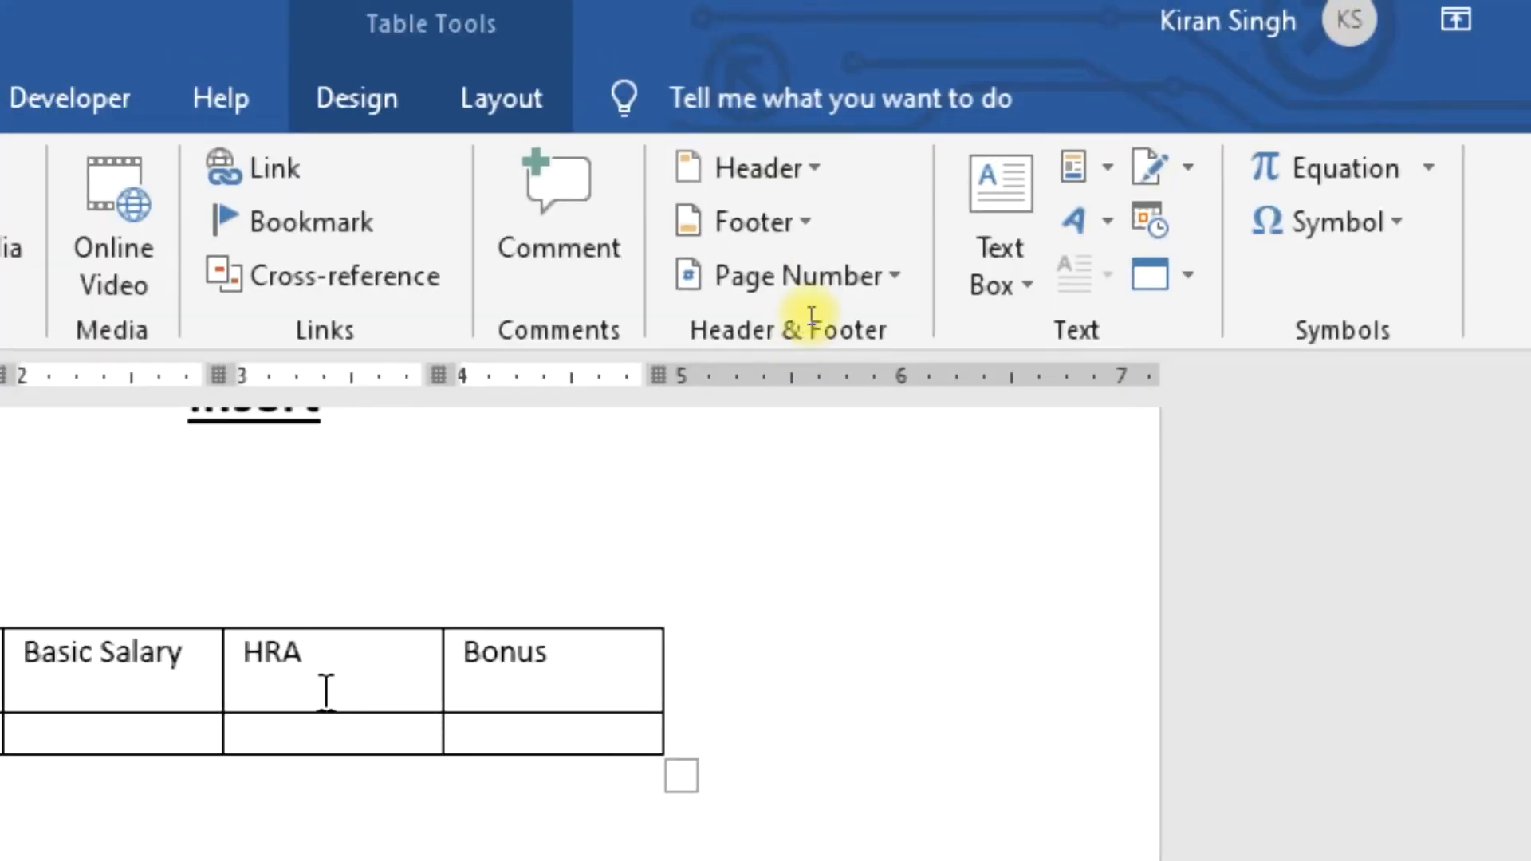
pyautogui.click(374, 519)
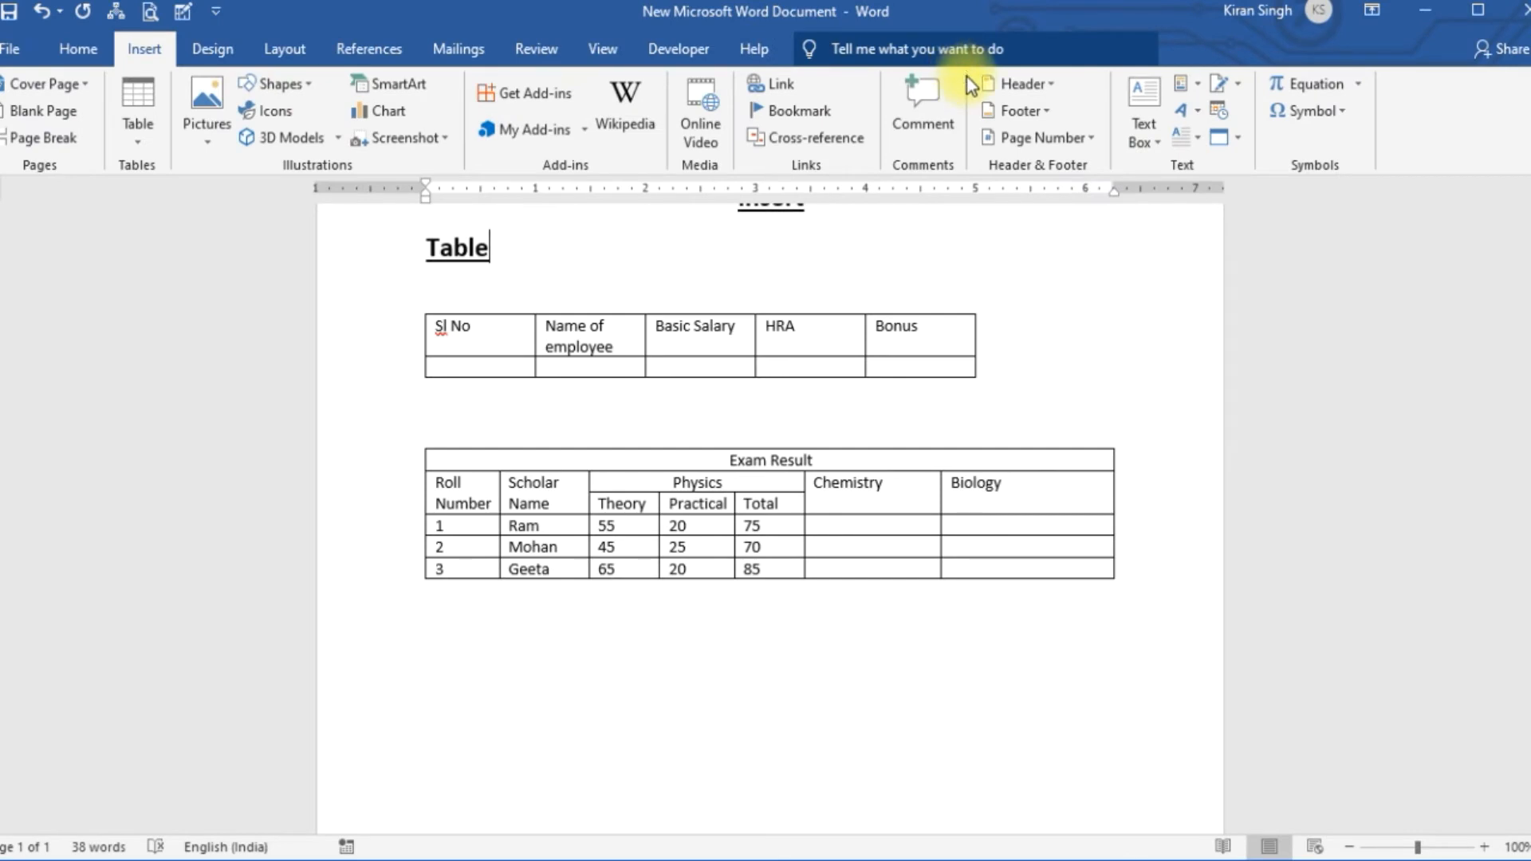
pyautogui.click(840, 326)
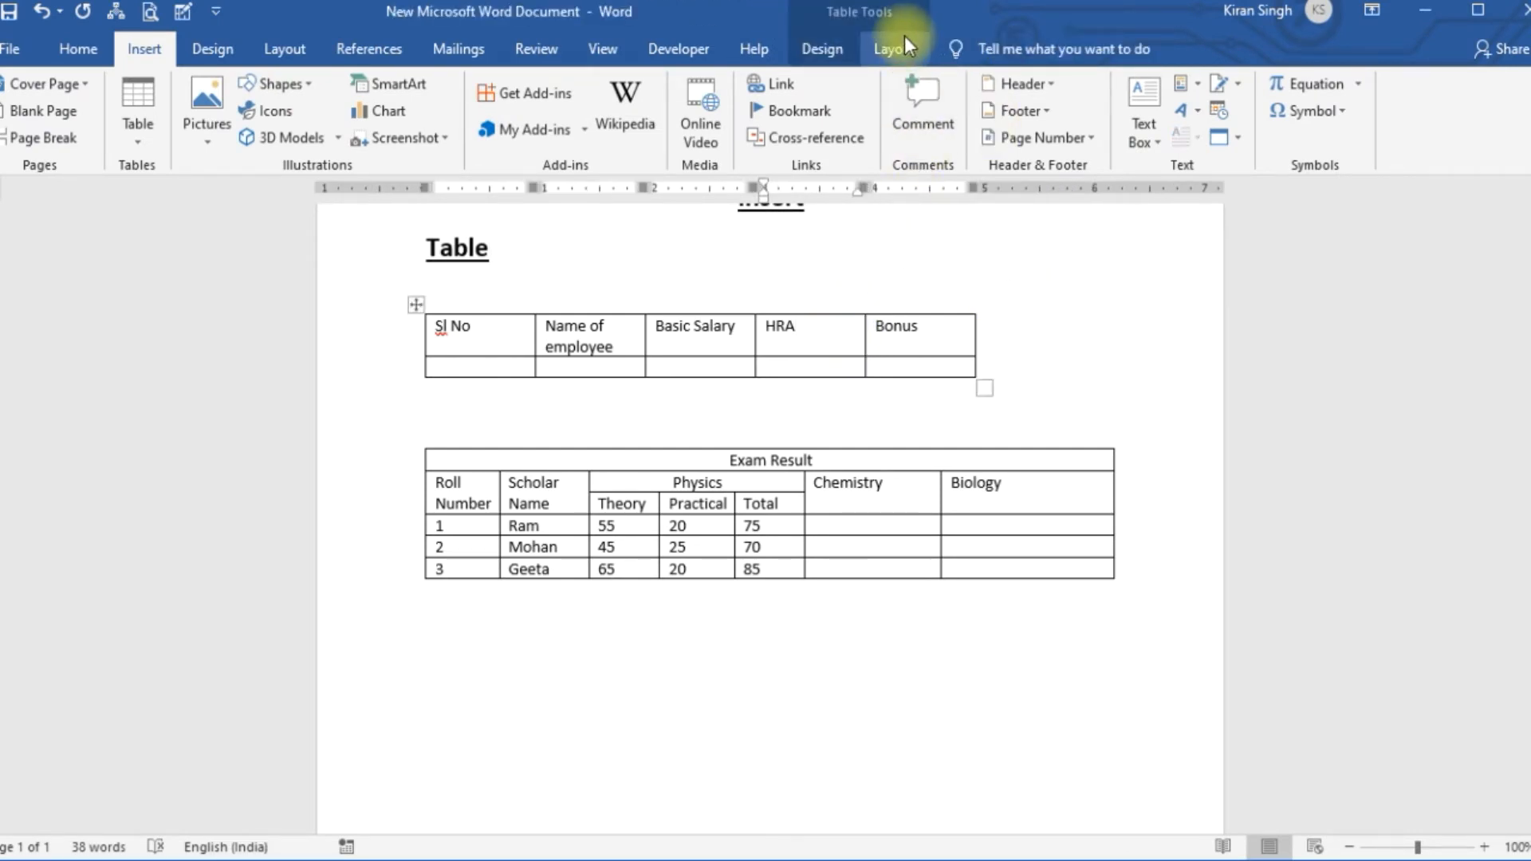
pyautogui.click(1034, 284)
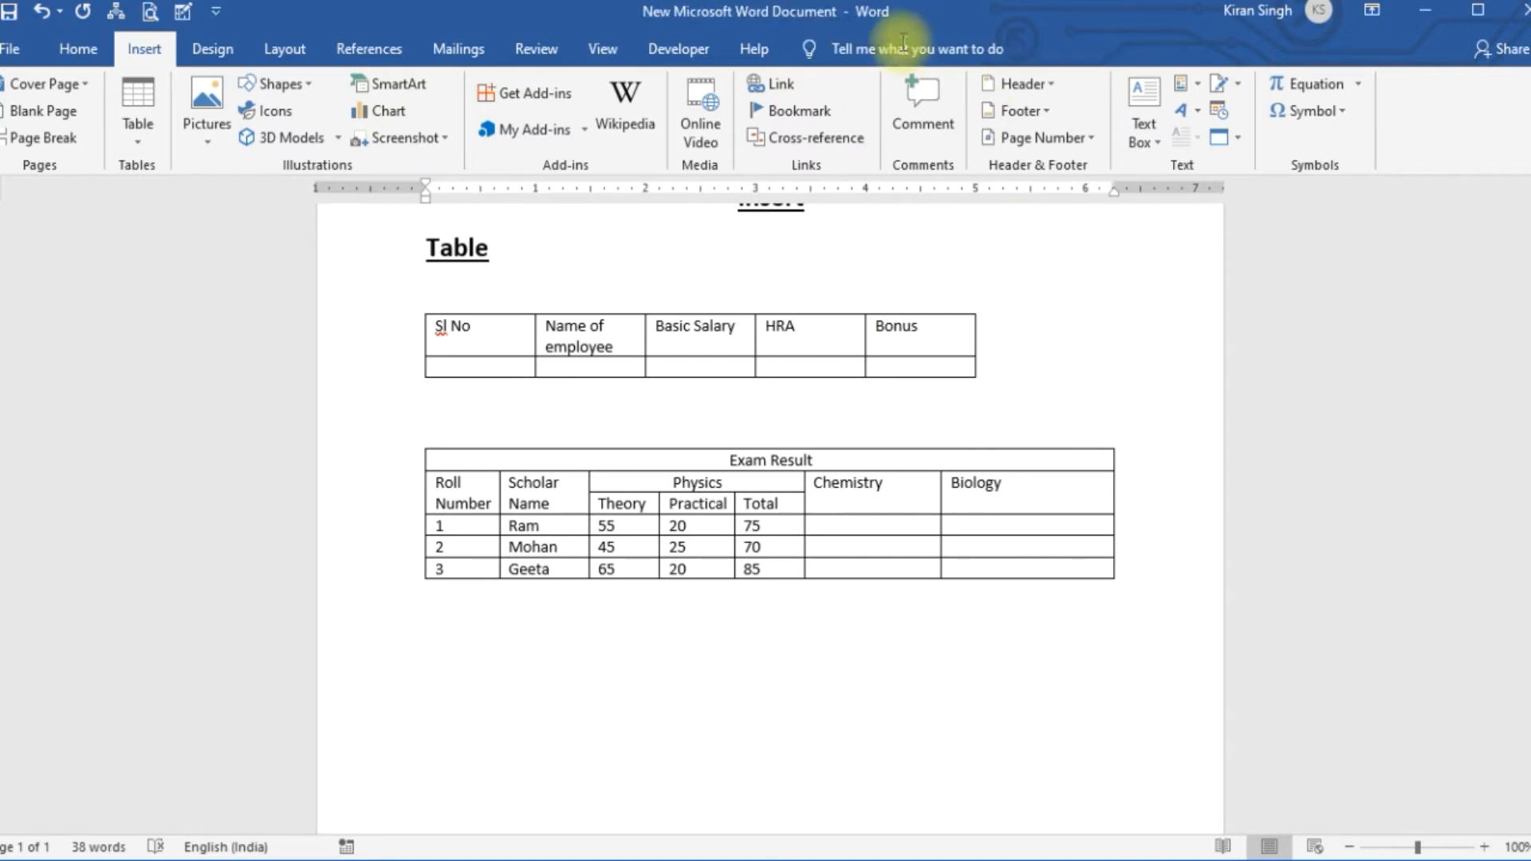
pyautogui.click(815, 330)
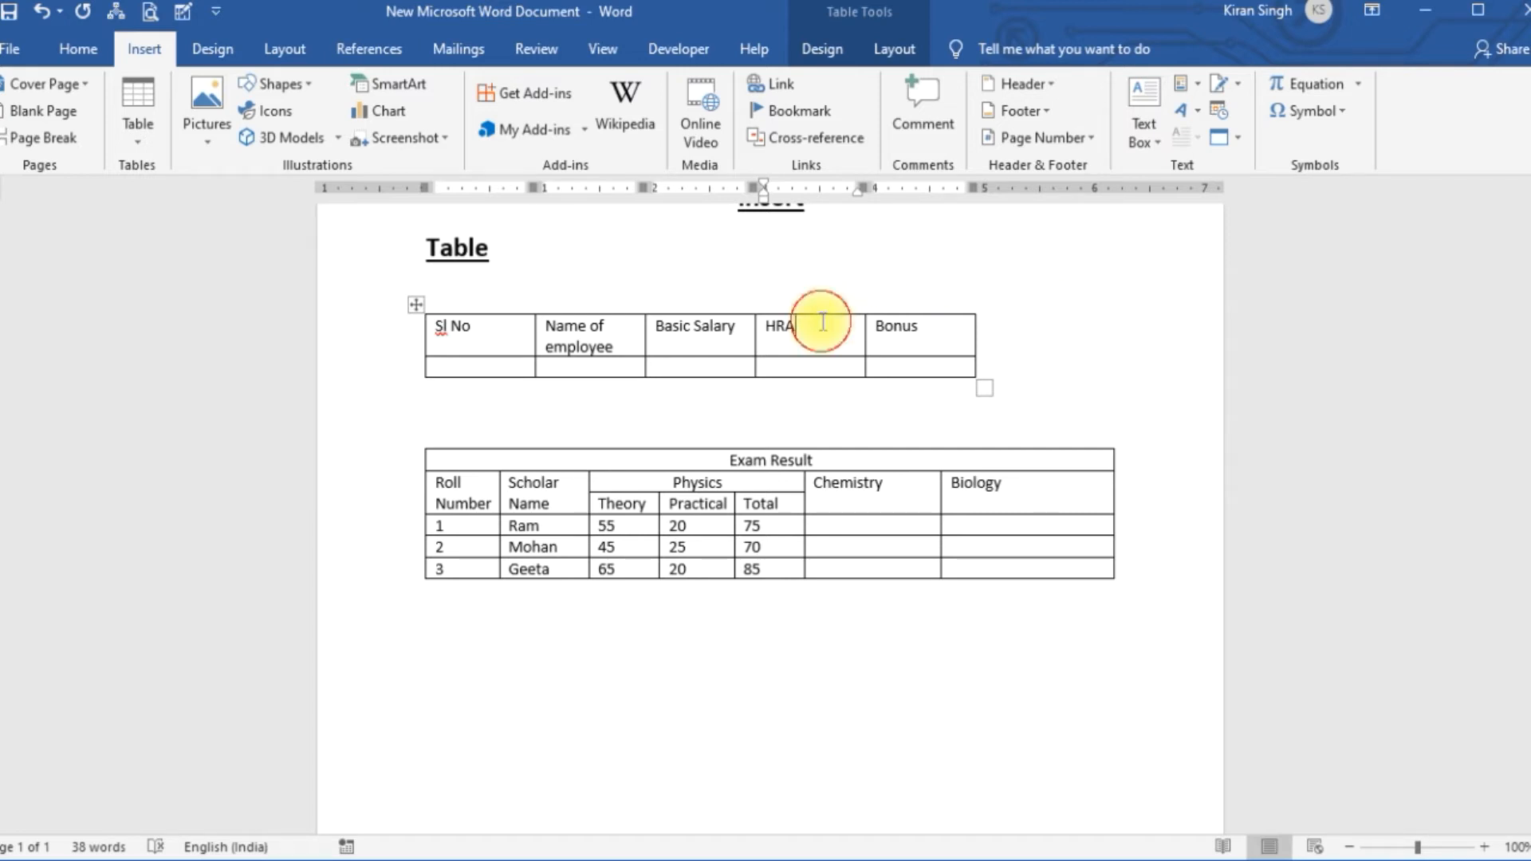
# Step: Examine the Table Tools design and layout options with the cursor in the salary table, outside it, and in the exam table's title row
pyautogui.click(818, 45)
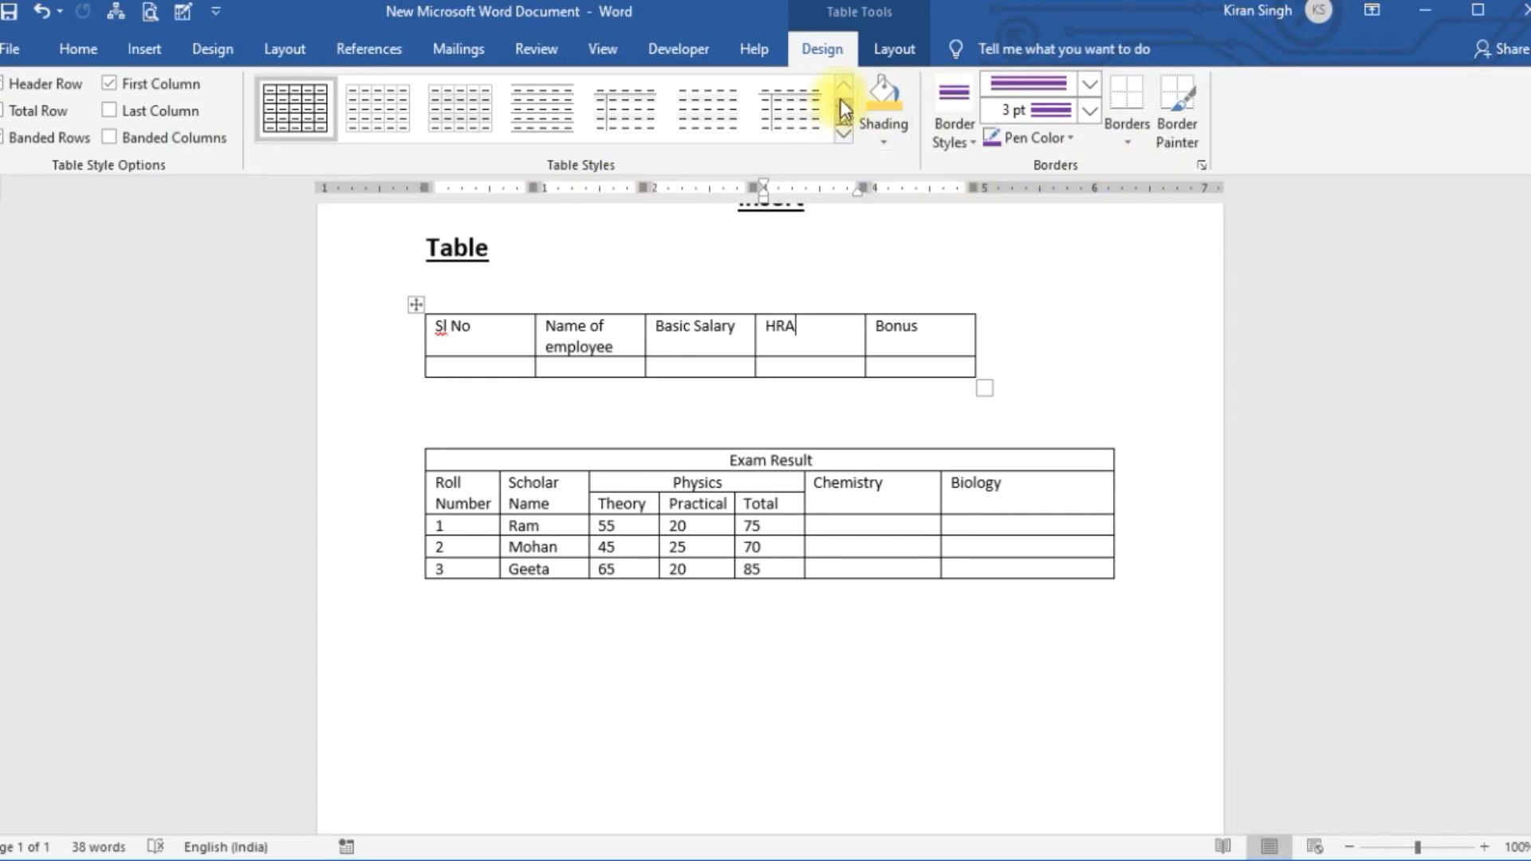
pyautogui.click(887, 49)
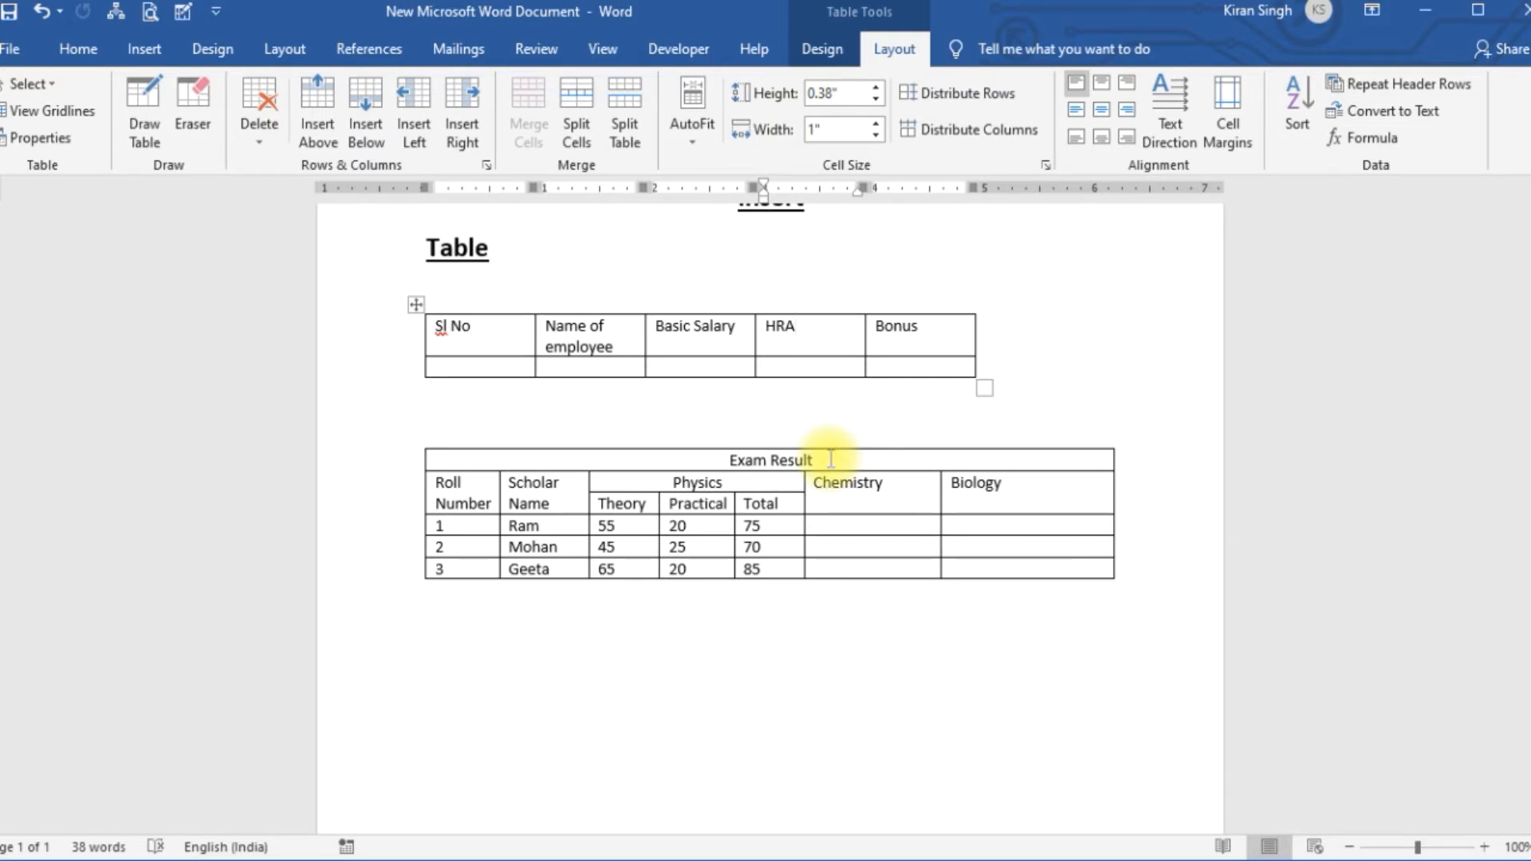
pyautogui.click(617, 287)
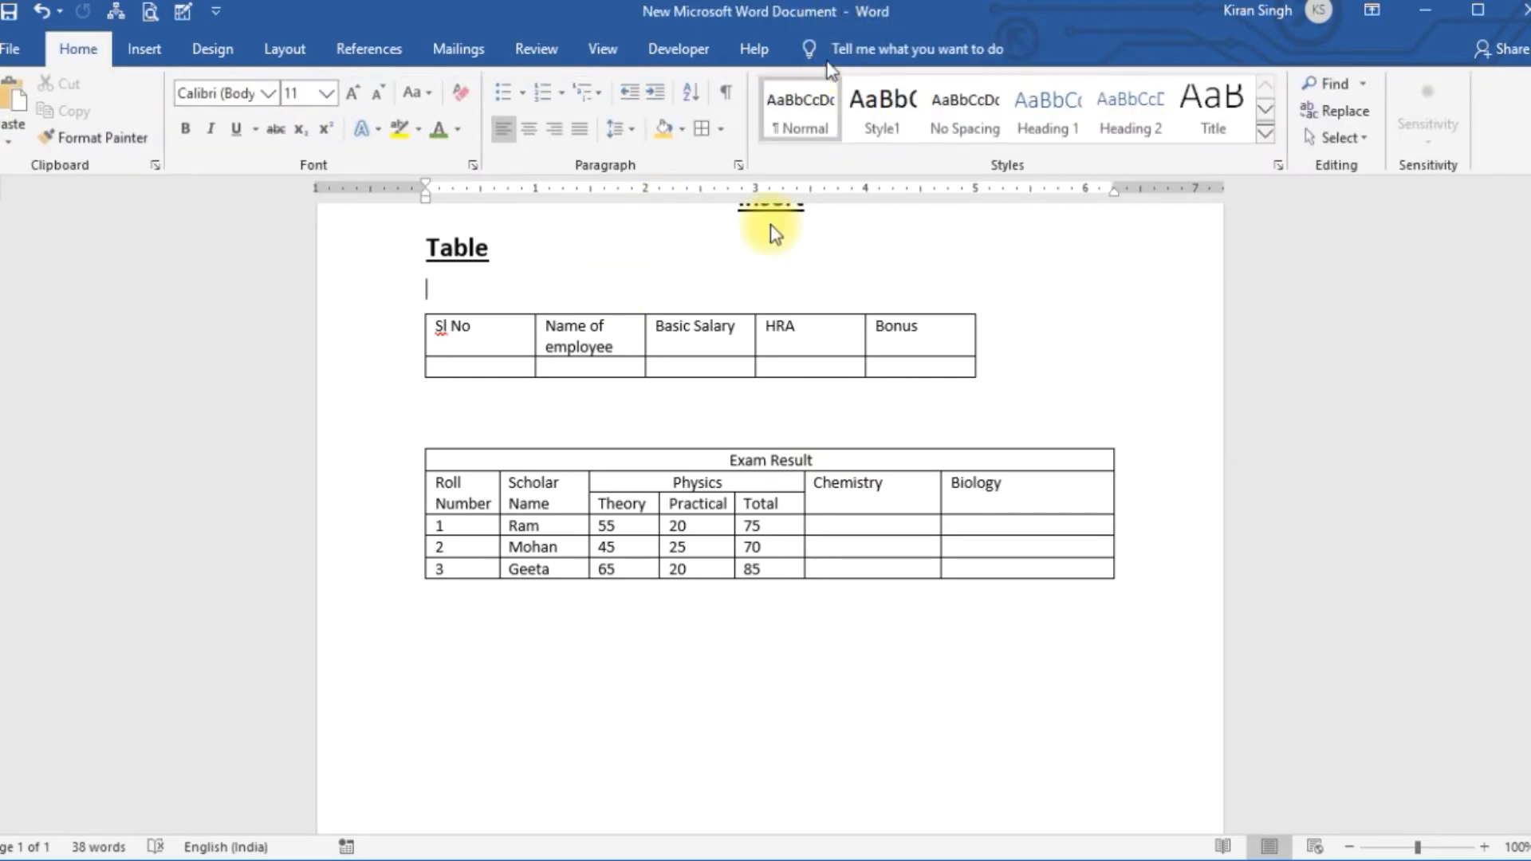
pyautogui.click(527, 337)
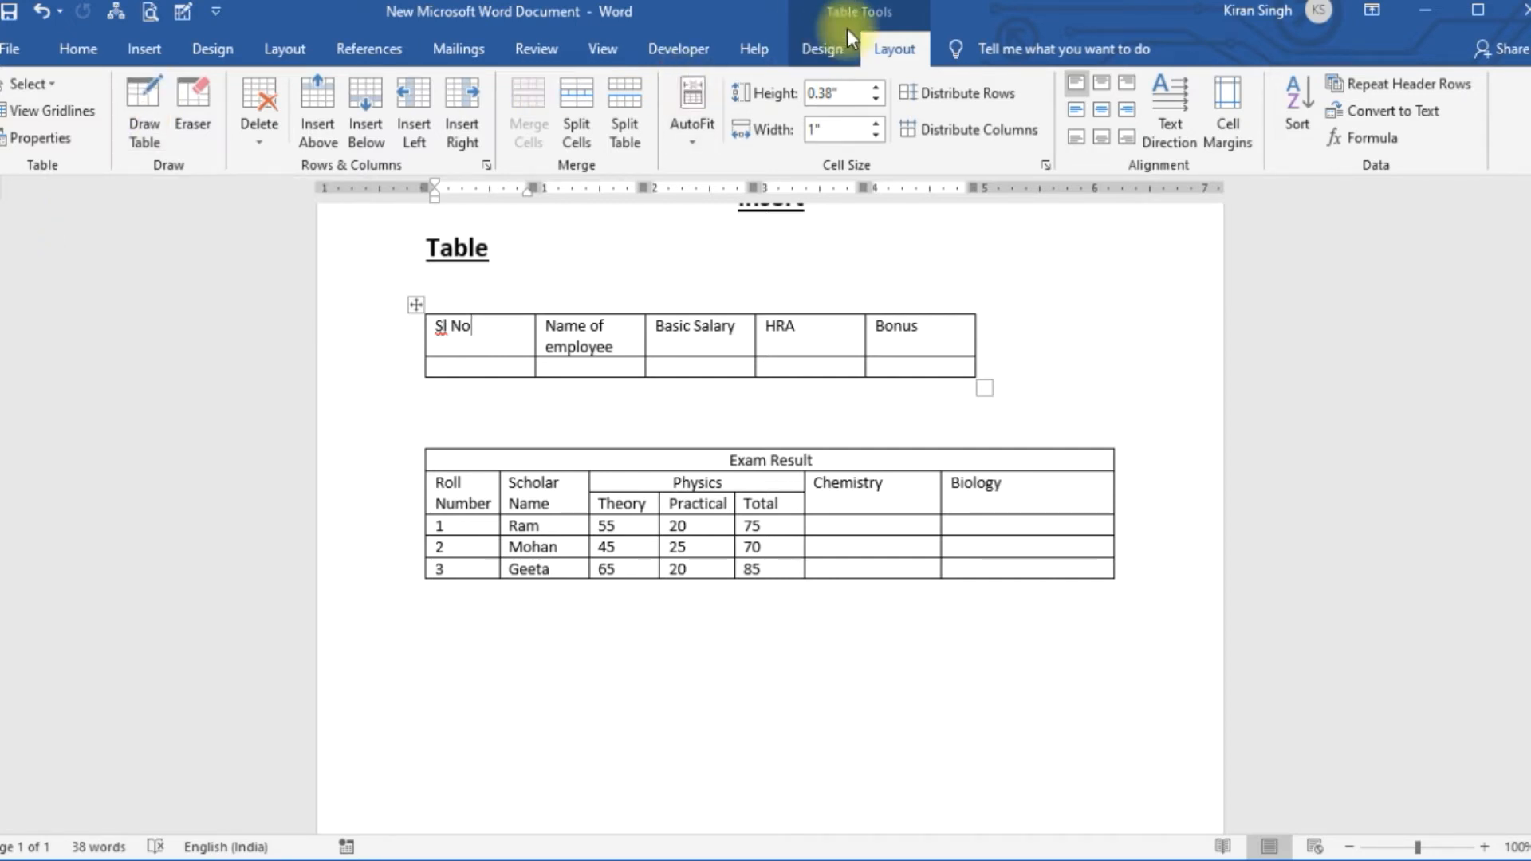
pyautogui.click(809, 53)
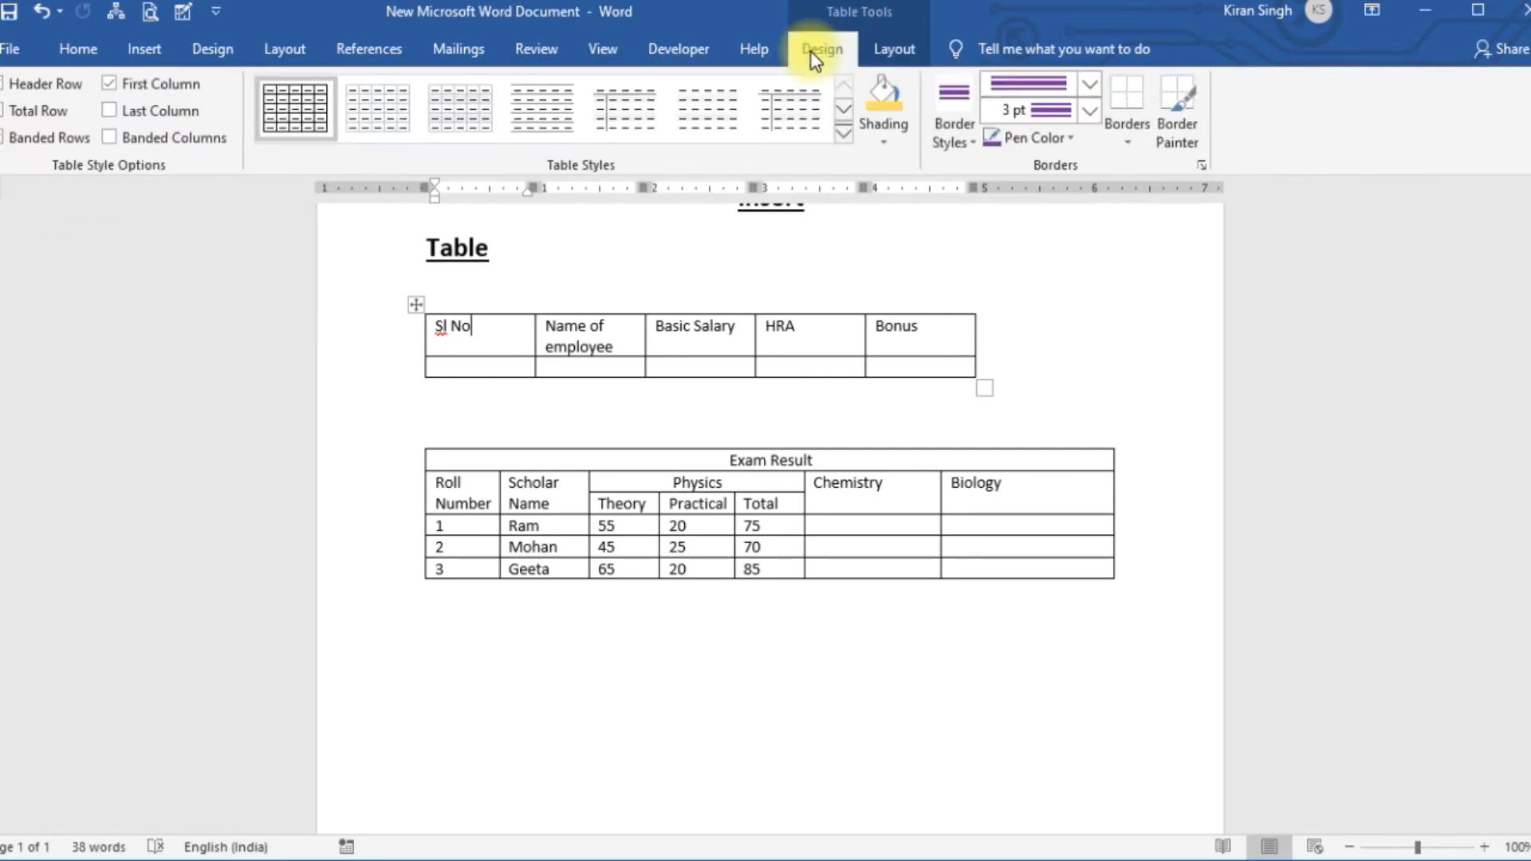
pyautogui.click(893, 54)
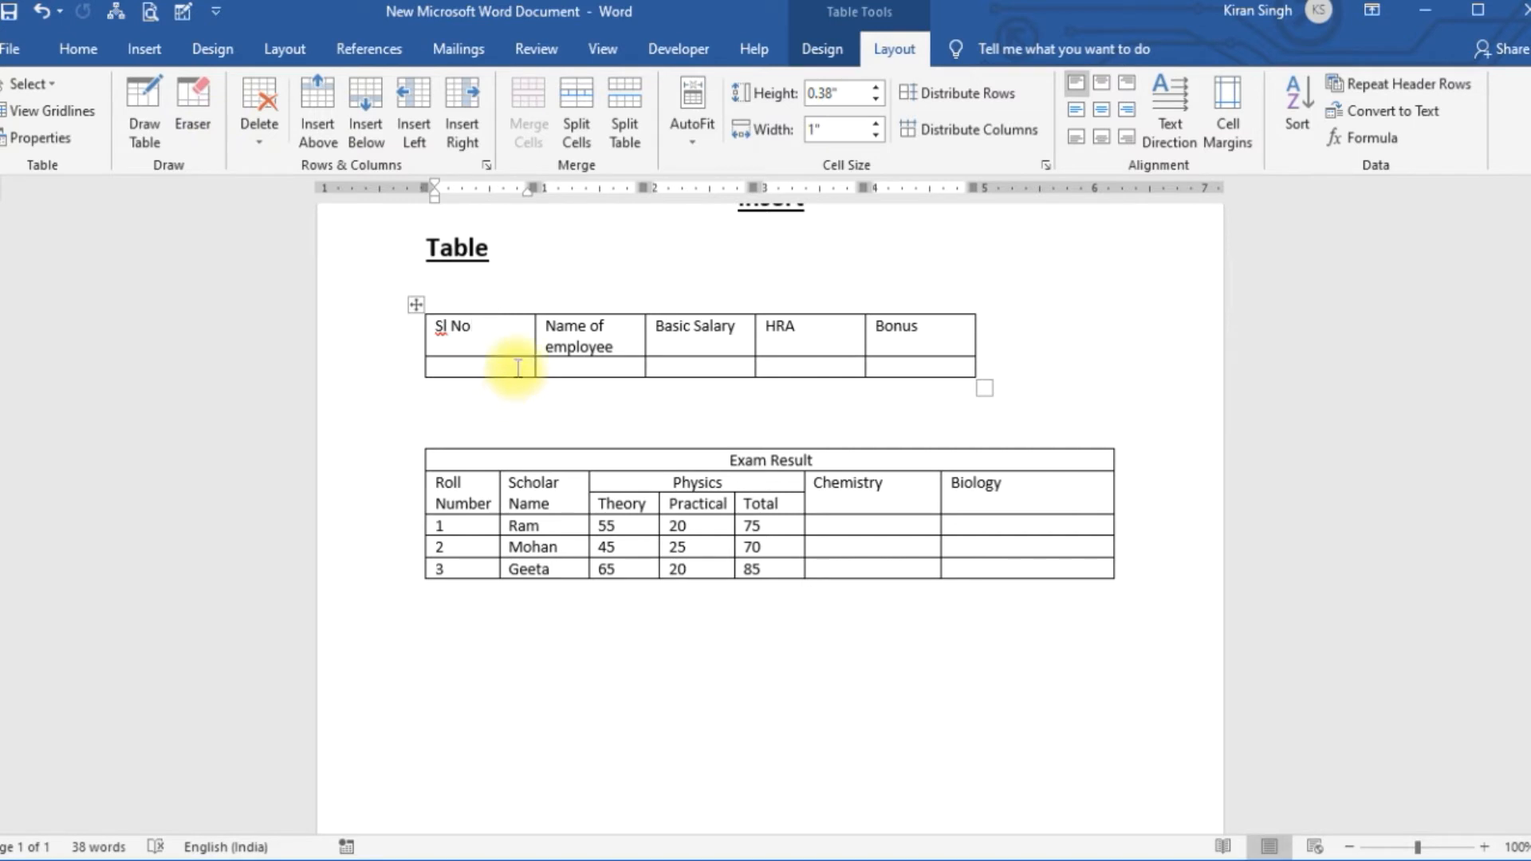
pyautogui.click(486, 461)
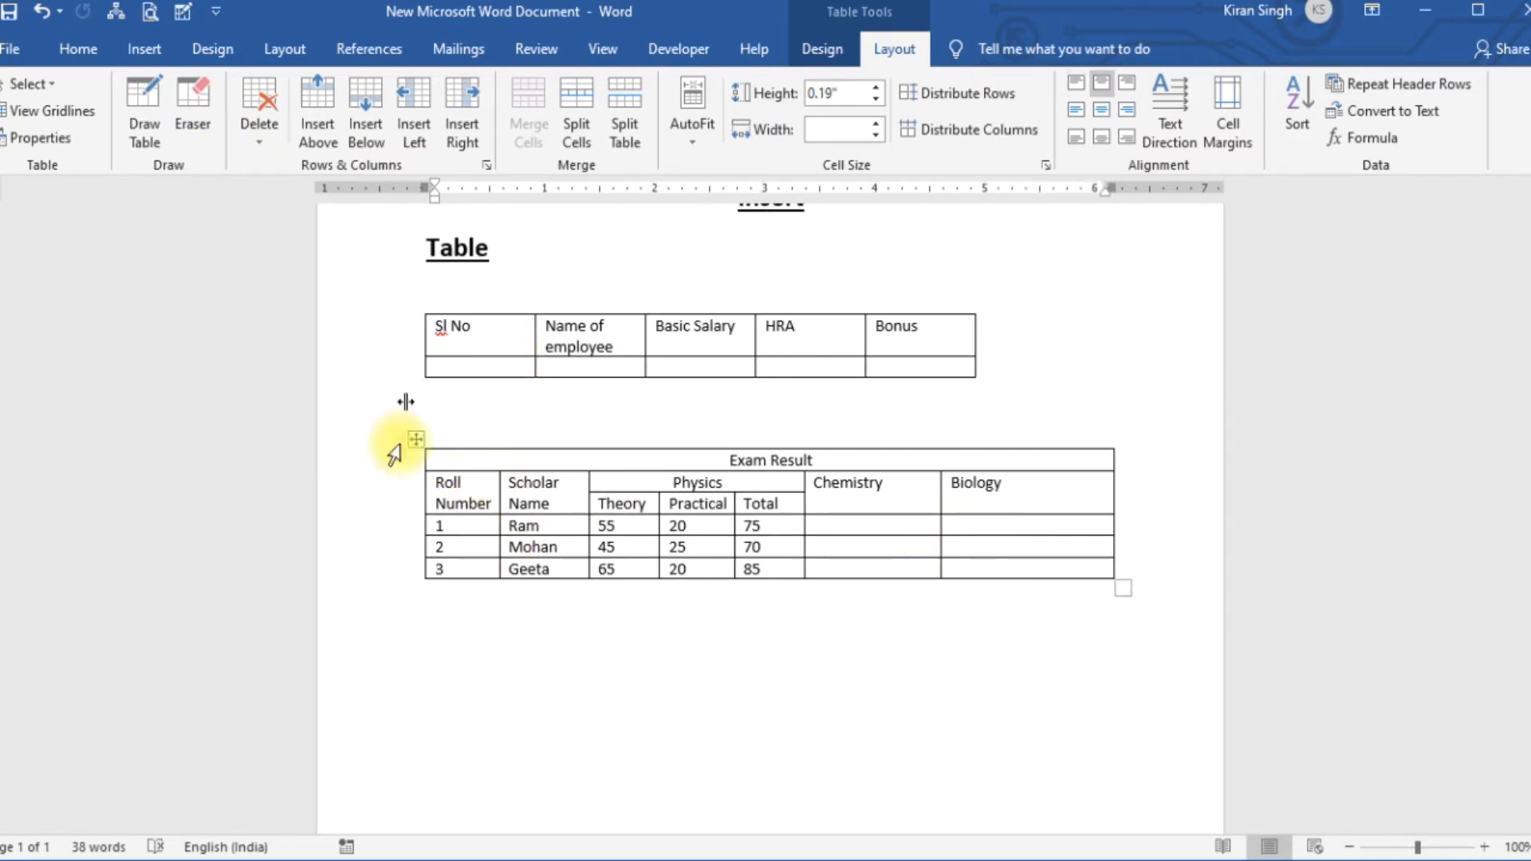
pyautogui.click(464, 463)
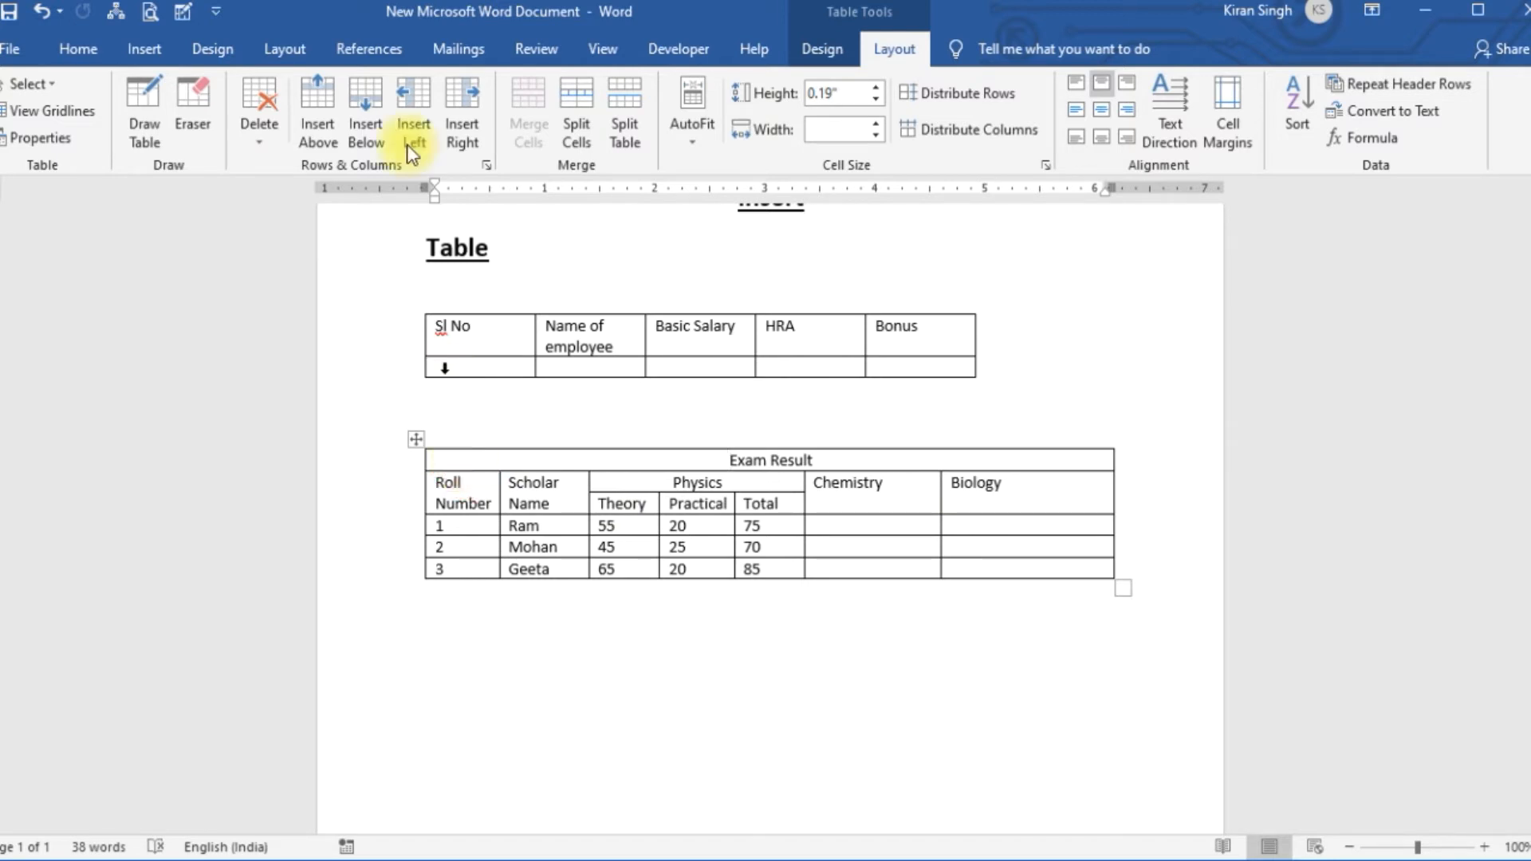
# Step: Review the table selection options and use them on the exam table to select the Roll Number cell, followed by its column
pyautogui.click(48, 84)
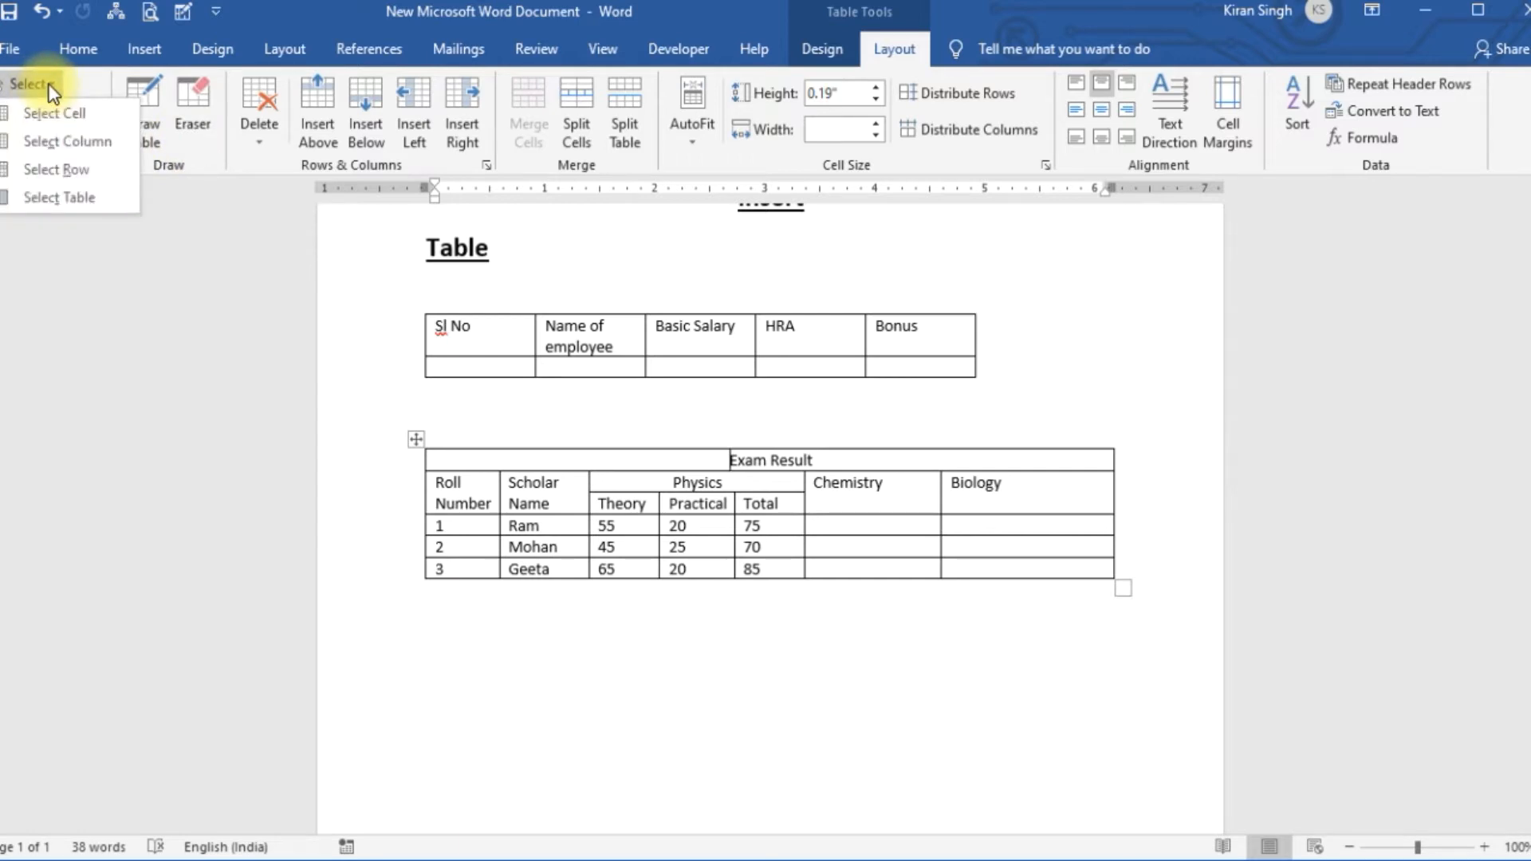
pyautogui.click(139, 275)
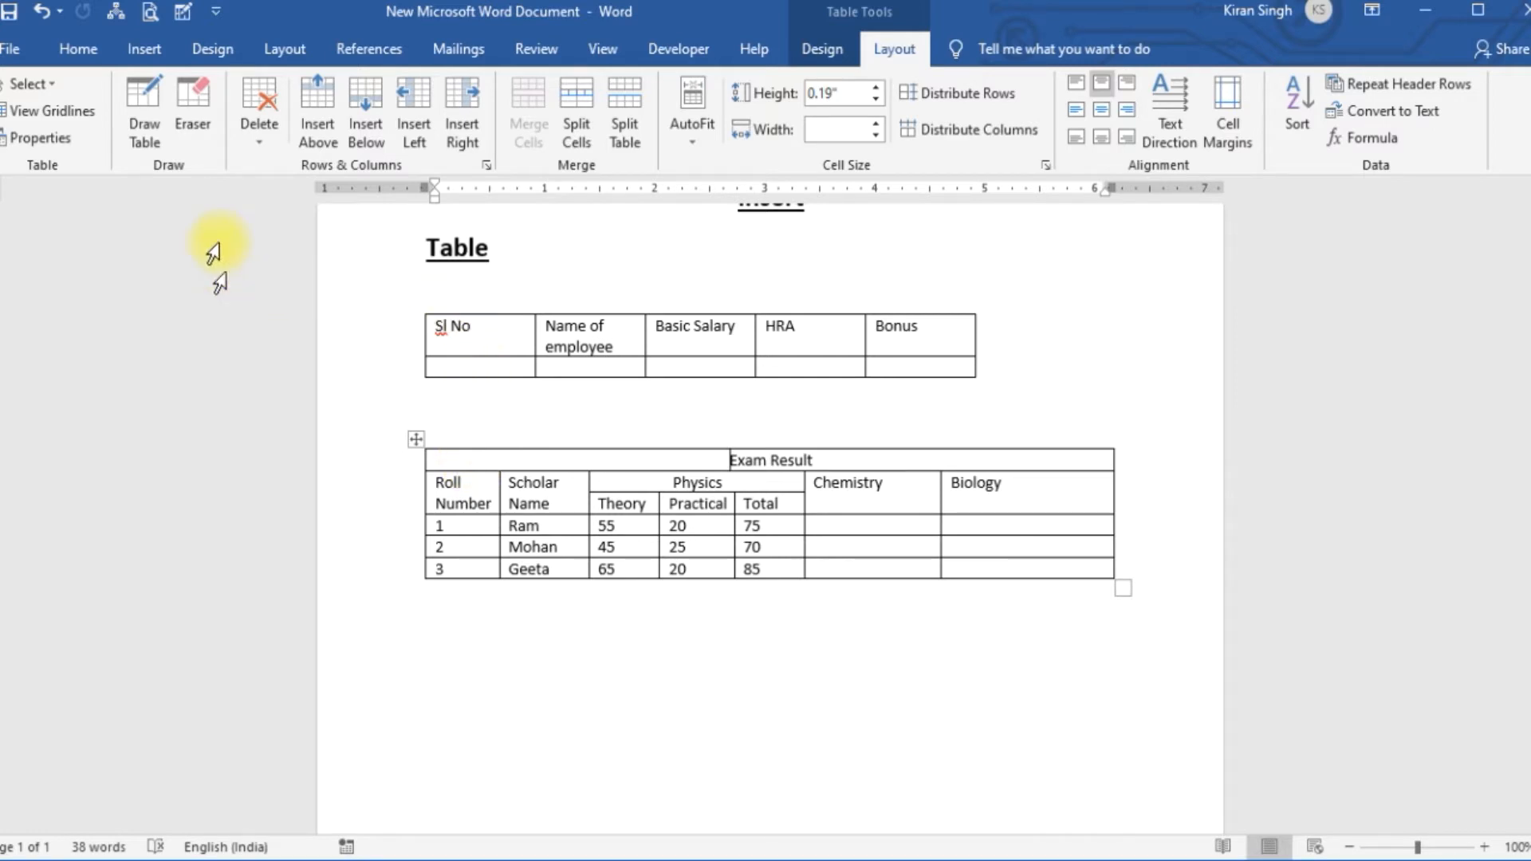
pyautogui.click(36, 84)
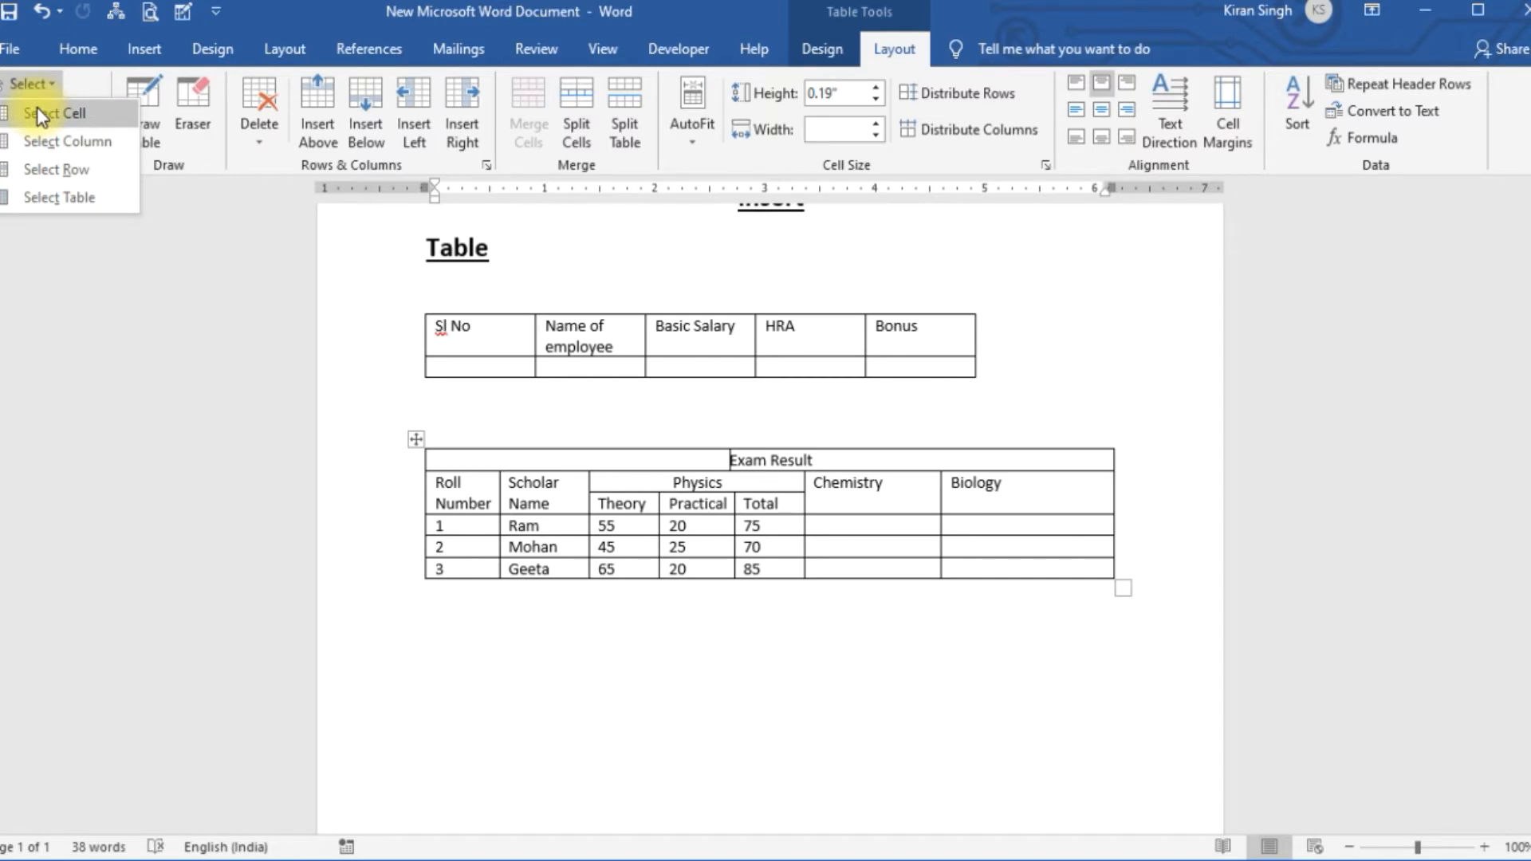
pyautogui.click(469, 493)
pyautogui.click(469, 493)
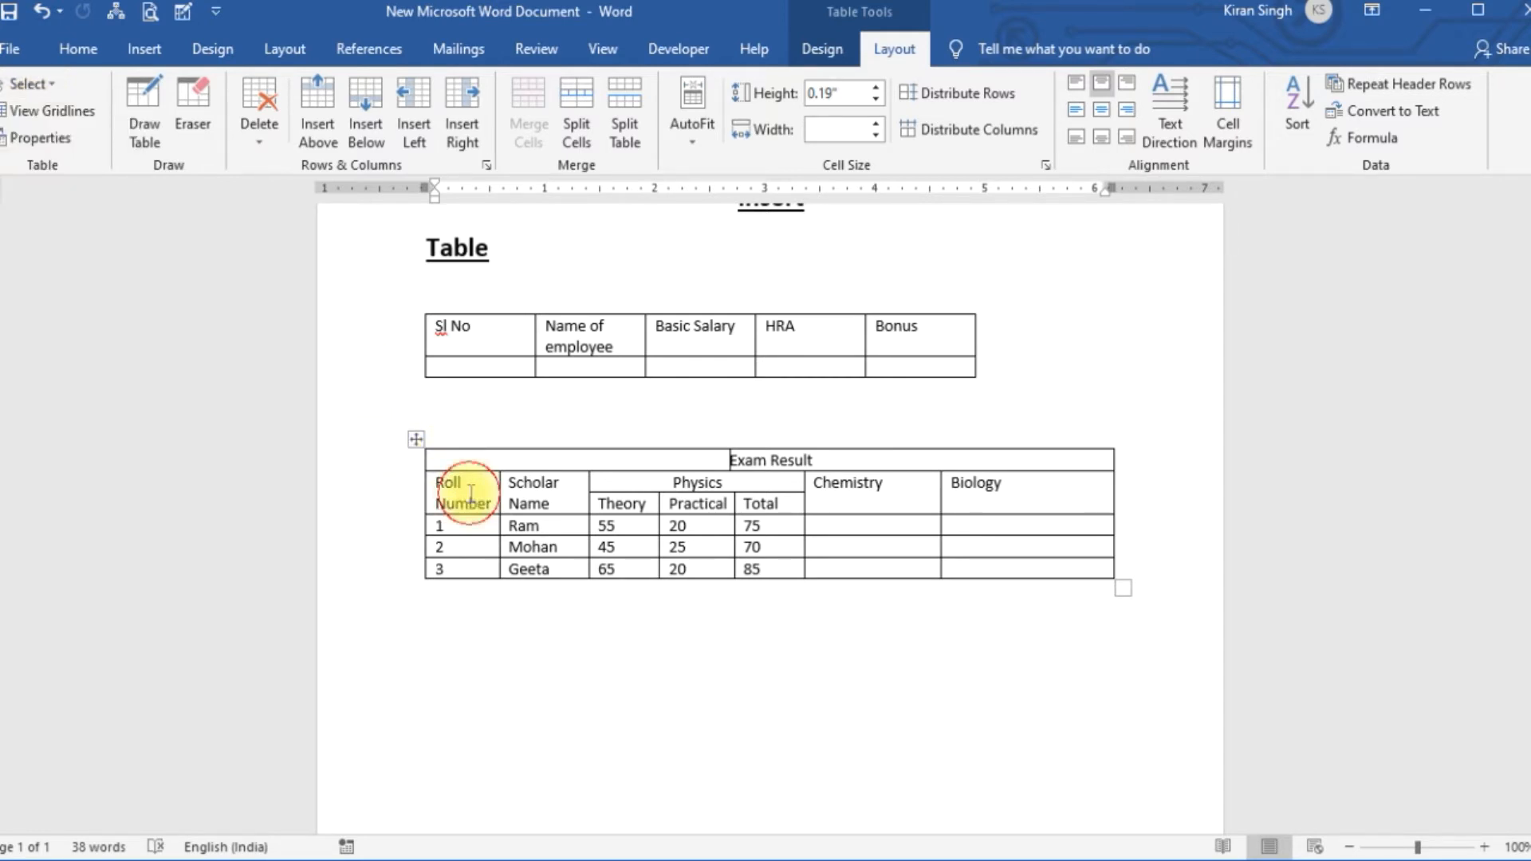
pyautogui.click(49, 84)
pyautogui.click(59, 113)
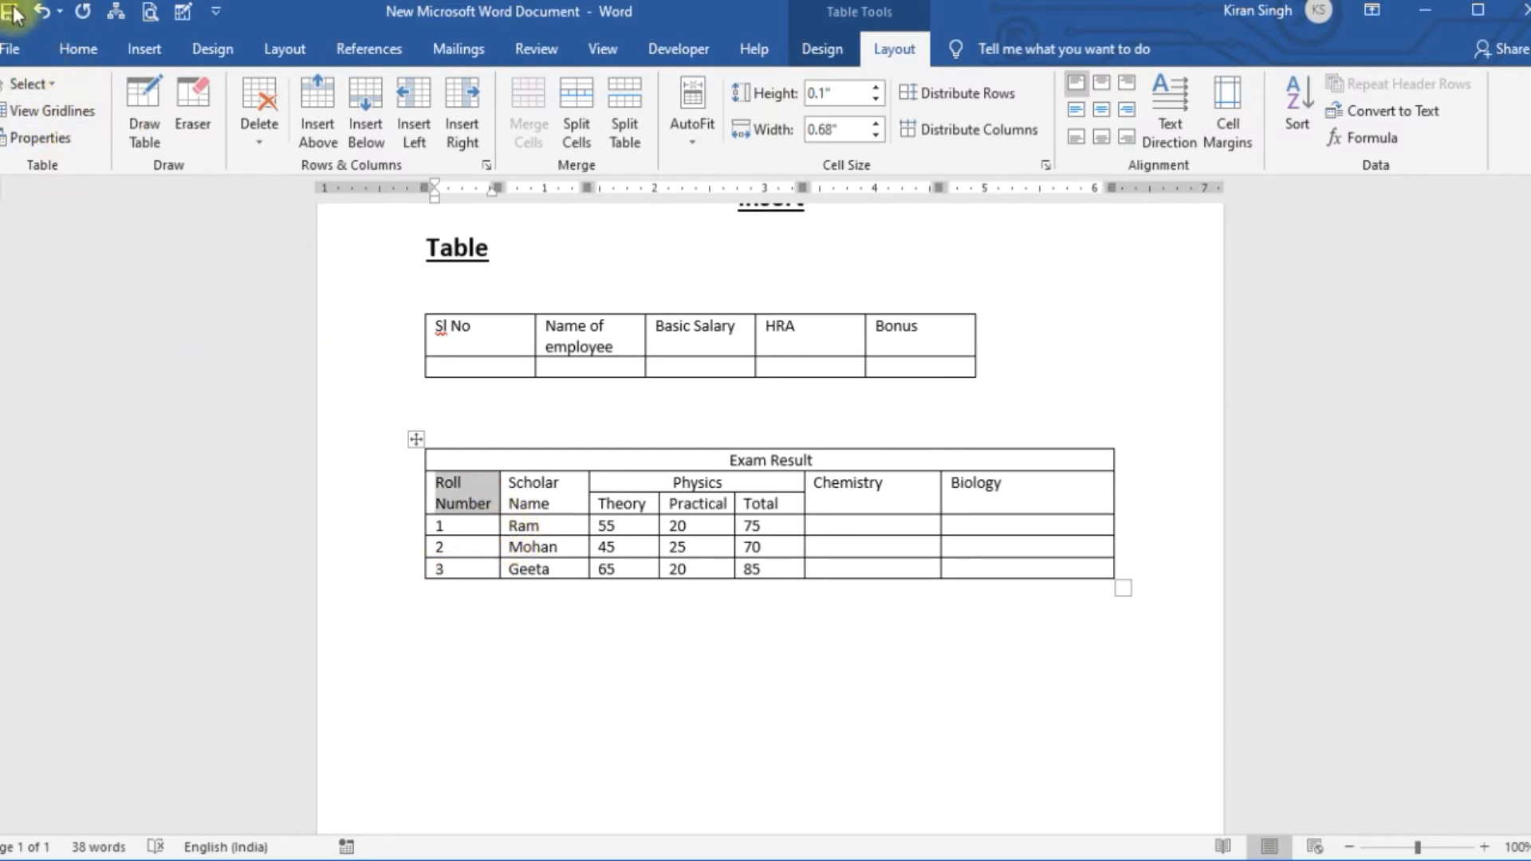
pyautogui.click(47, 93)
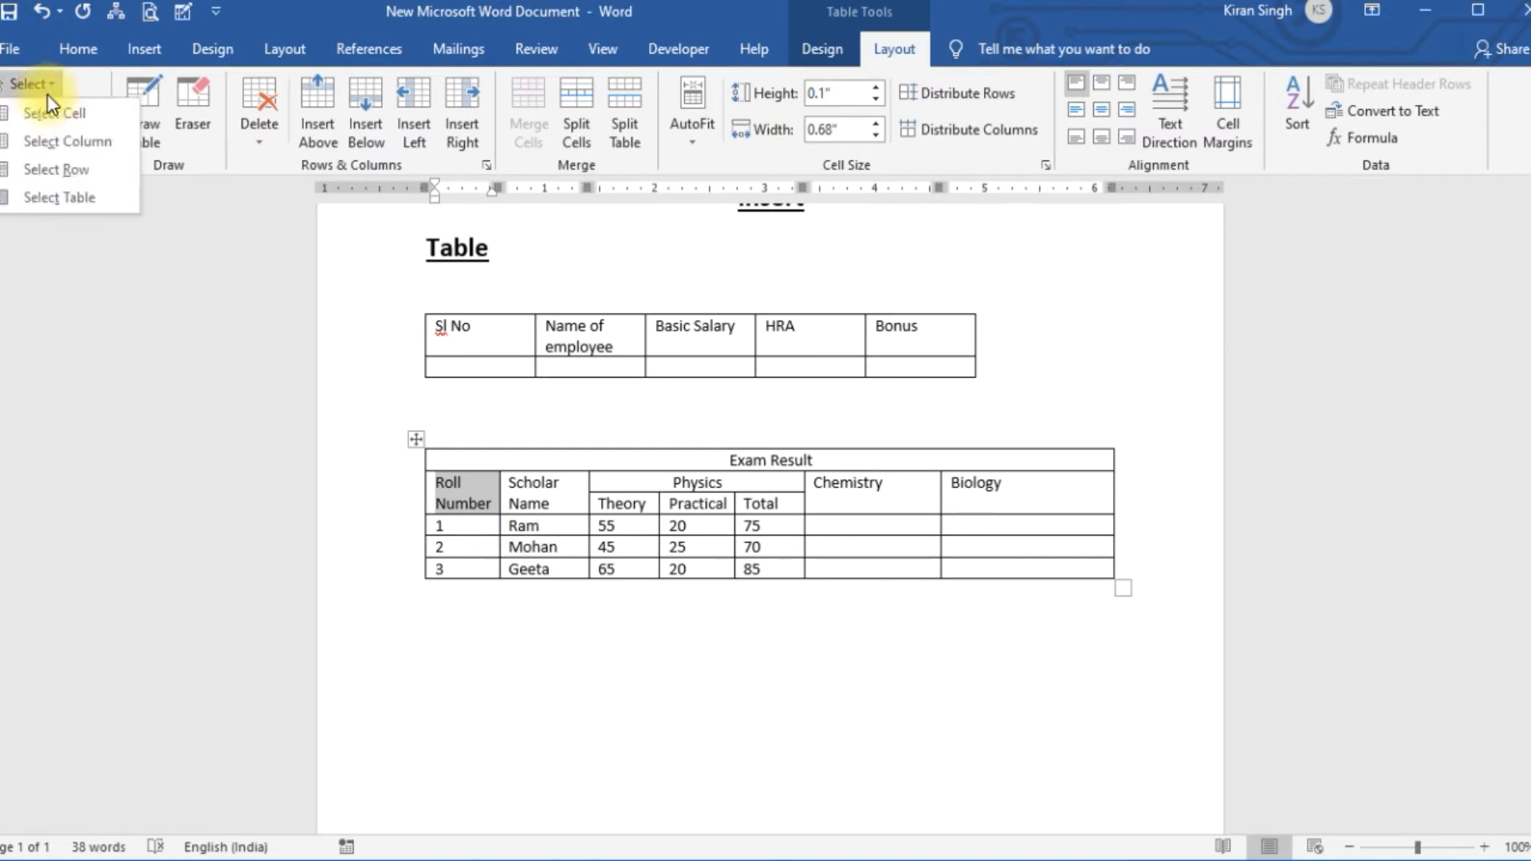
pyautogui.click(67, 142)
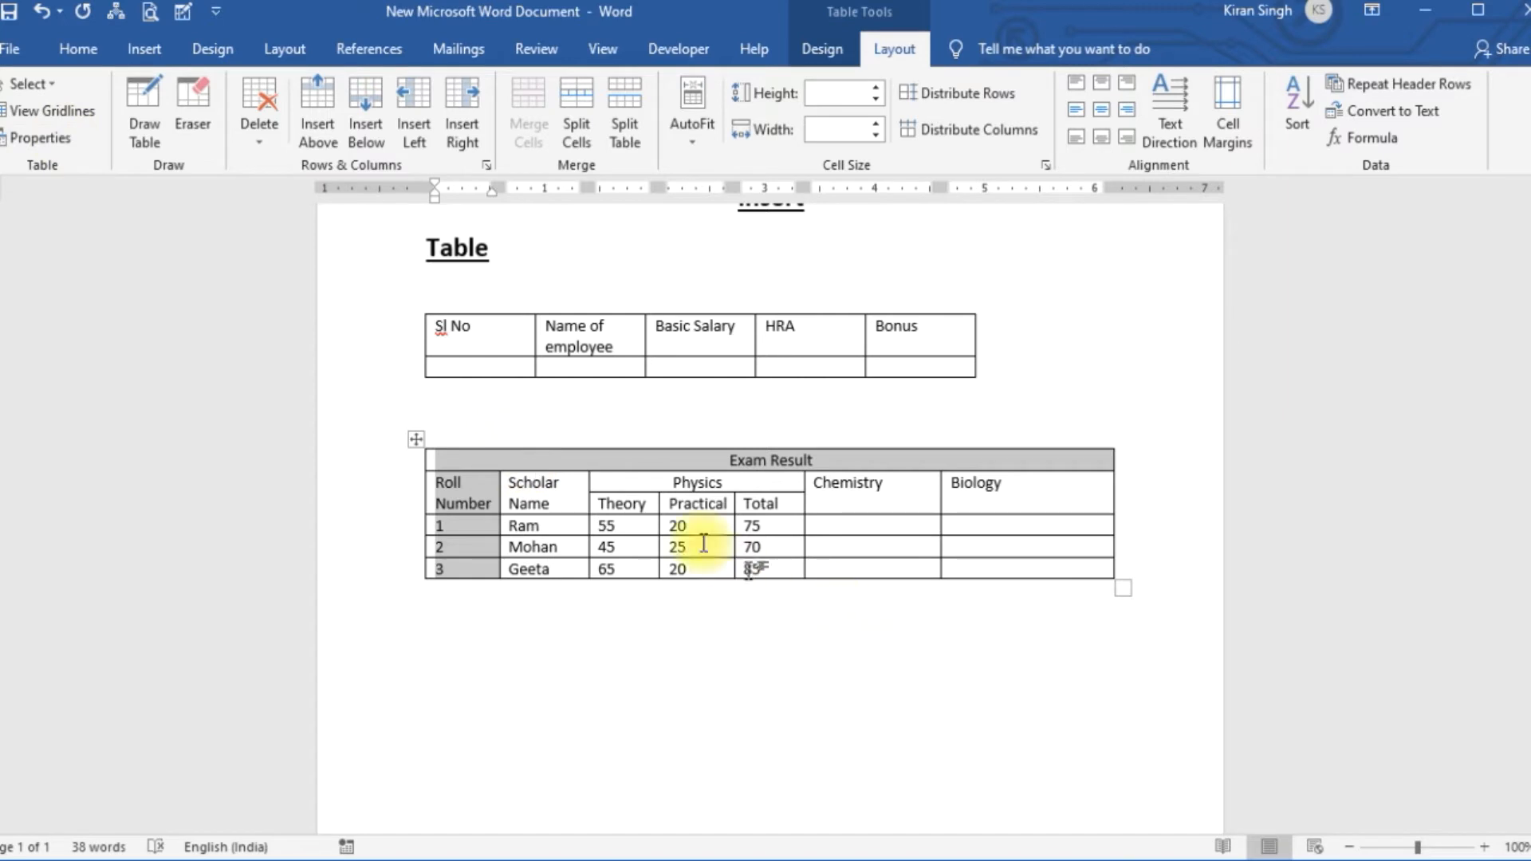
# Step: Select the Sl No column of the salary table and clear the selection
pyautogui.click(514, 326)
pyautogui.click(59, 89)
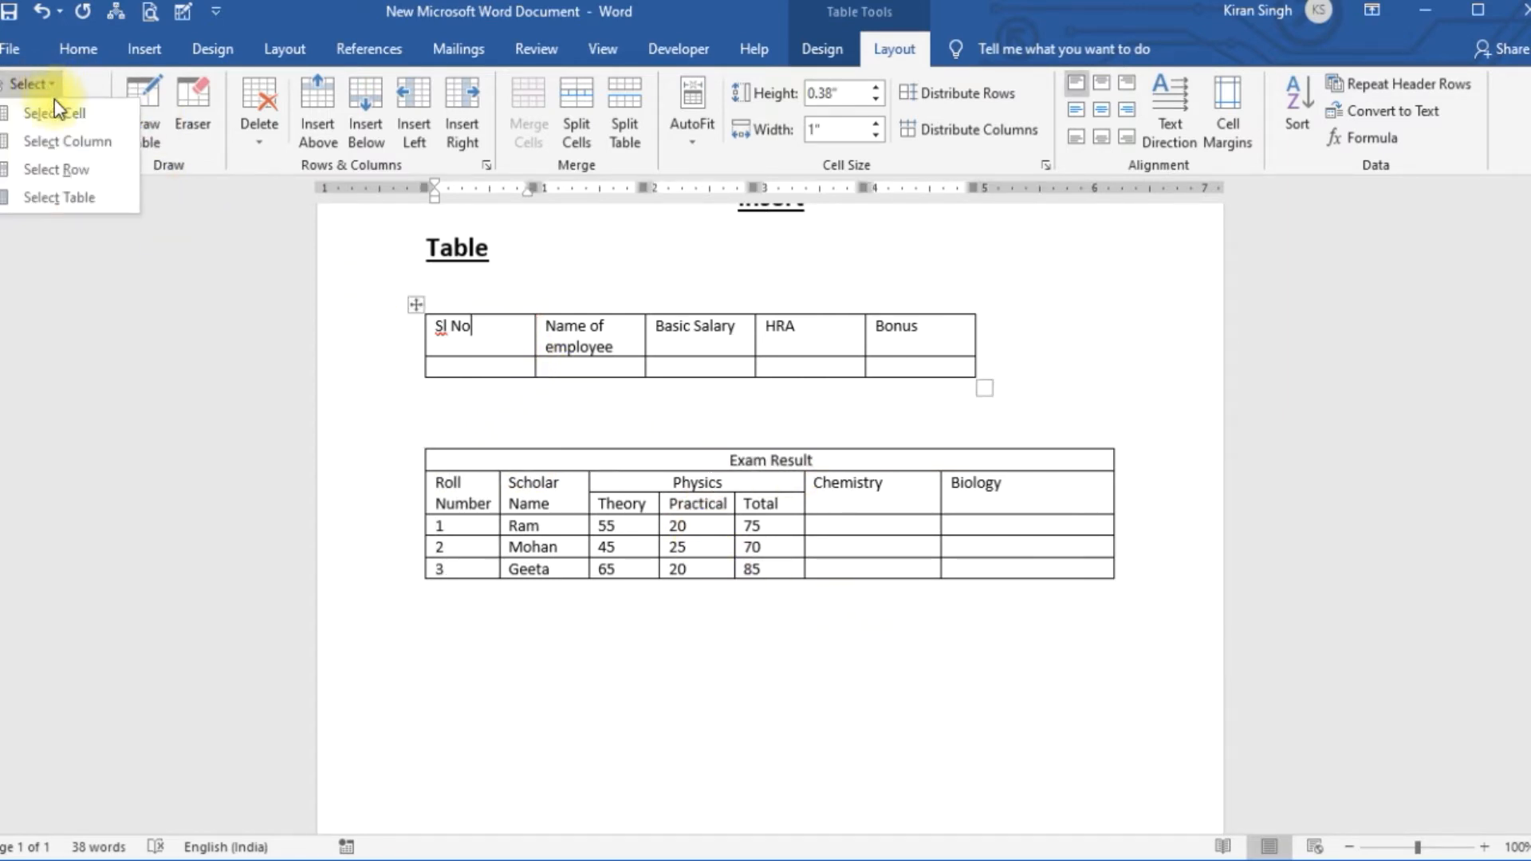
pyautogui.click(63, 136)
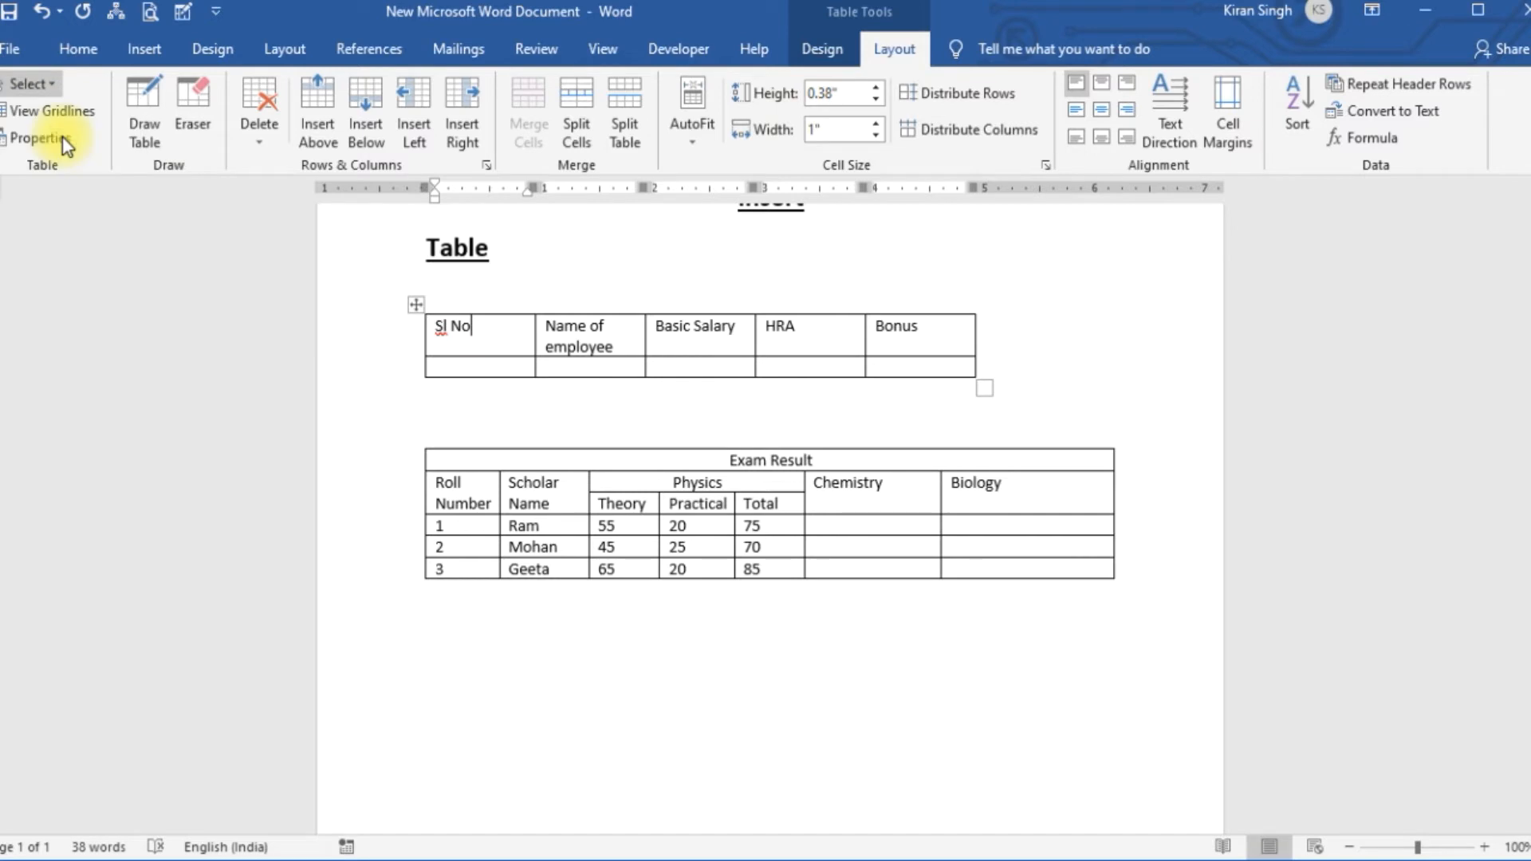
pyautogui.click(335, 410)
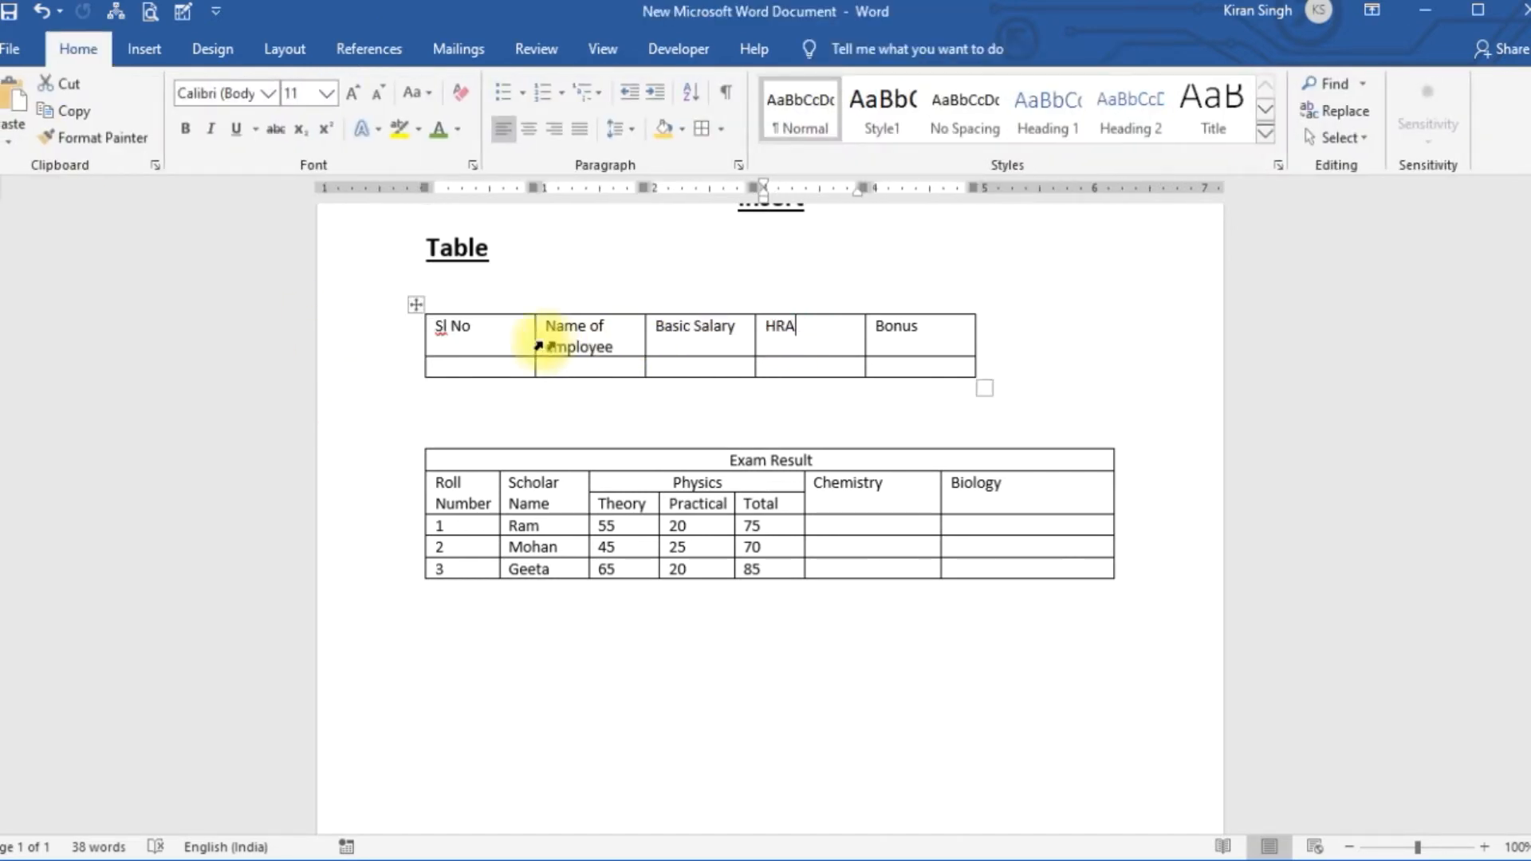
# Step: Select the salary table's header row, extend the selection to the entire table, and deselect it
pyautogui.click(481, 327)
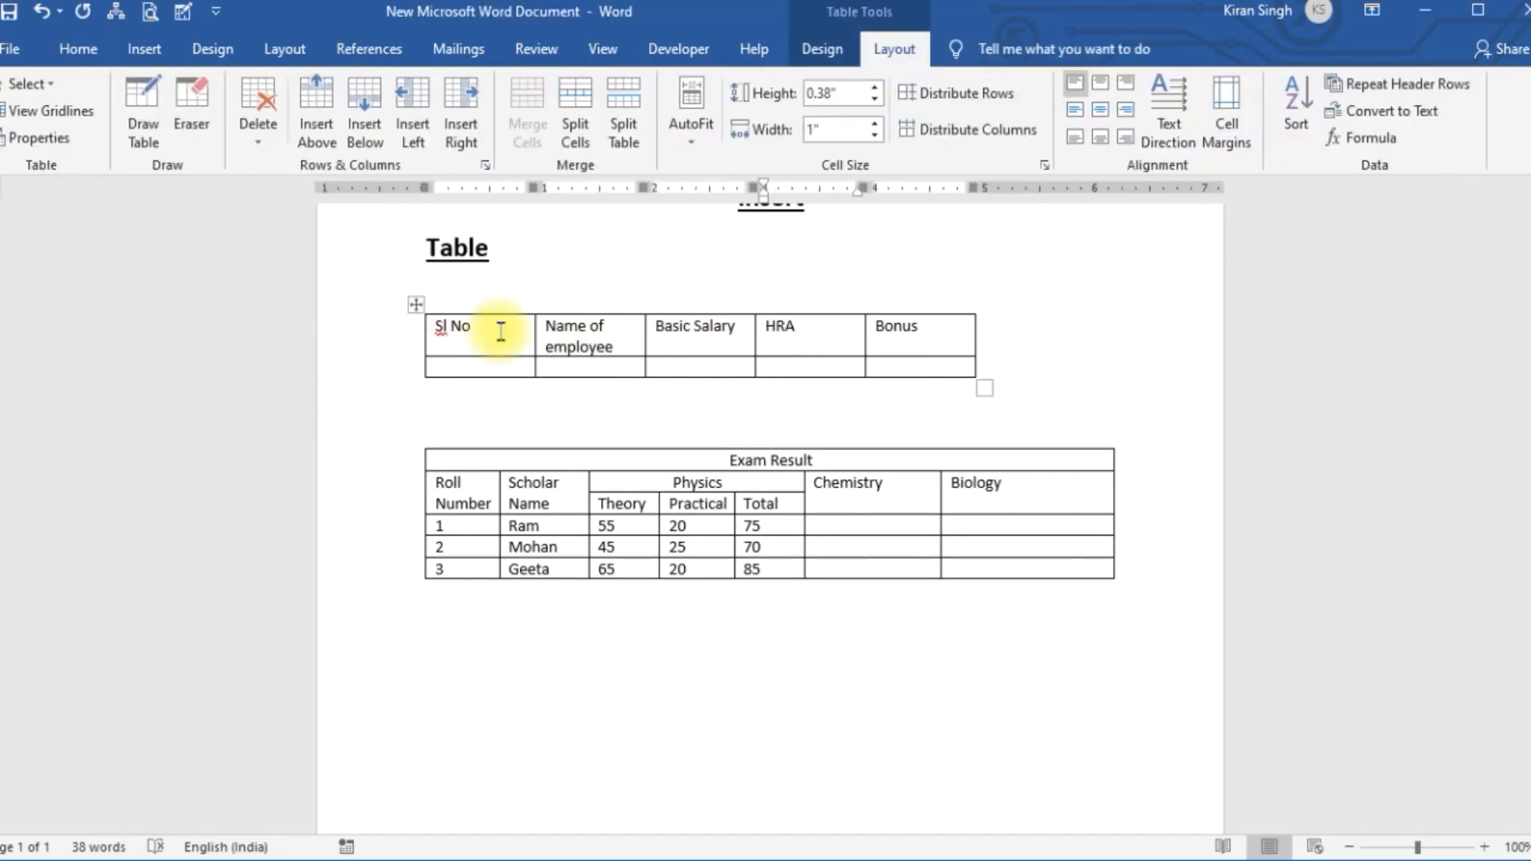
pyautogui.click(24, 84)
pyautogui.click(86, 166)
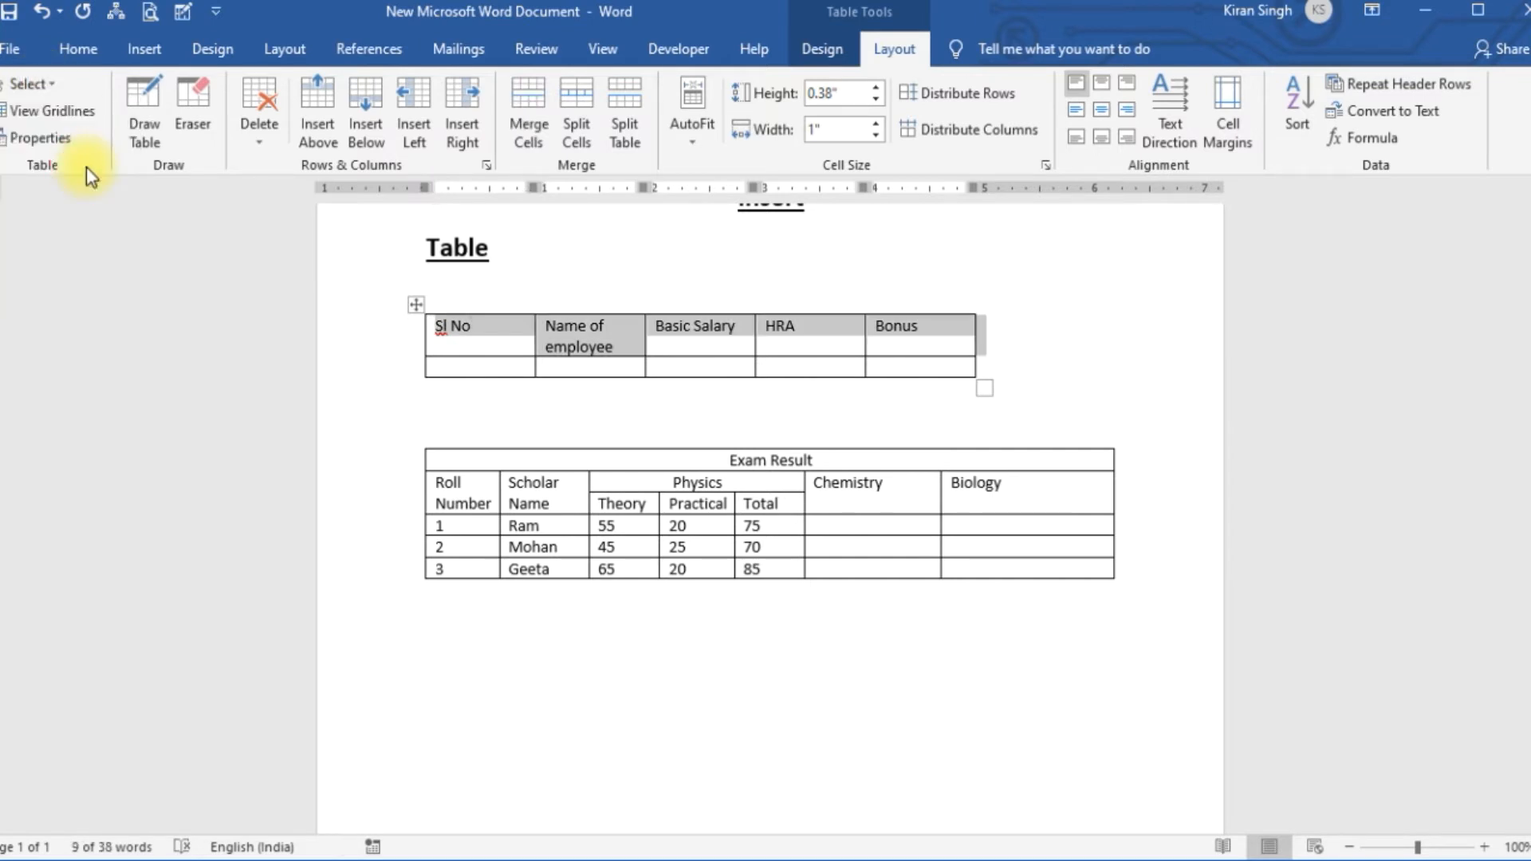
pyautogui.click(51, 89)
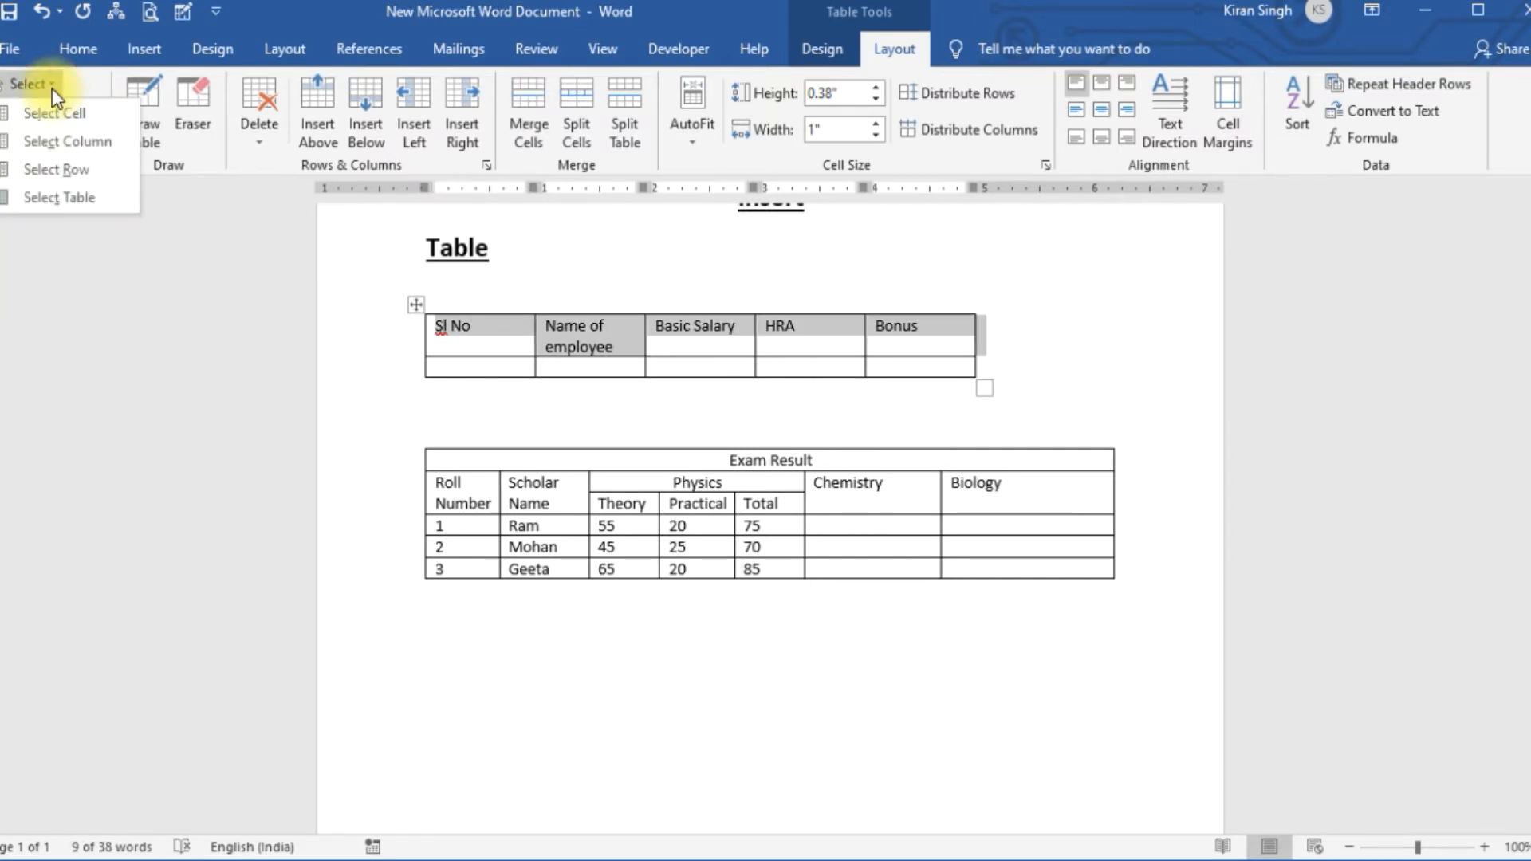
pyautogui.click(59, 196)
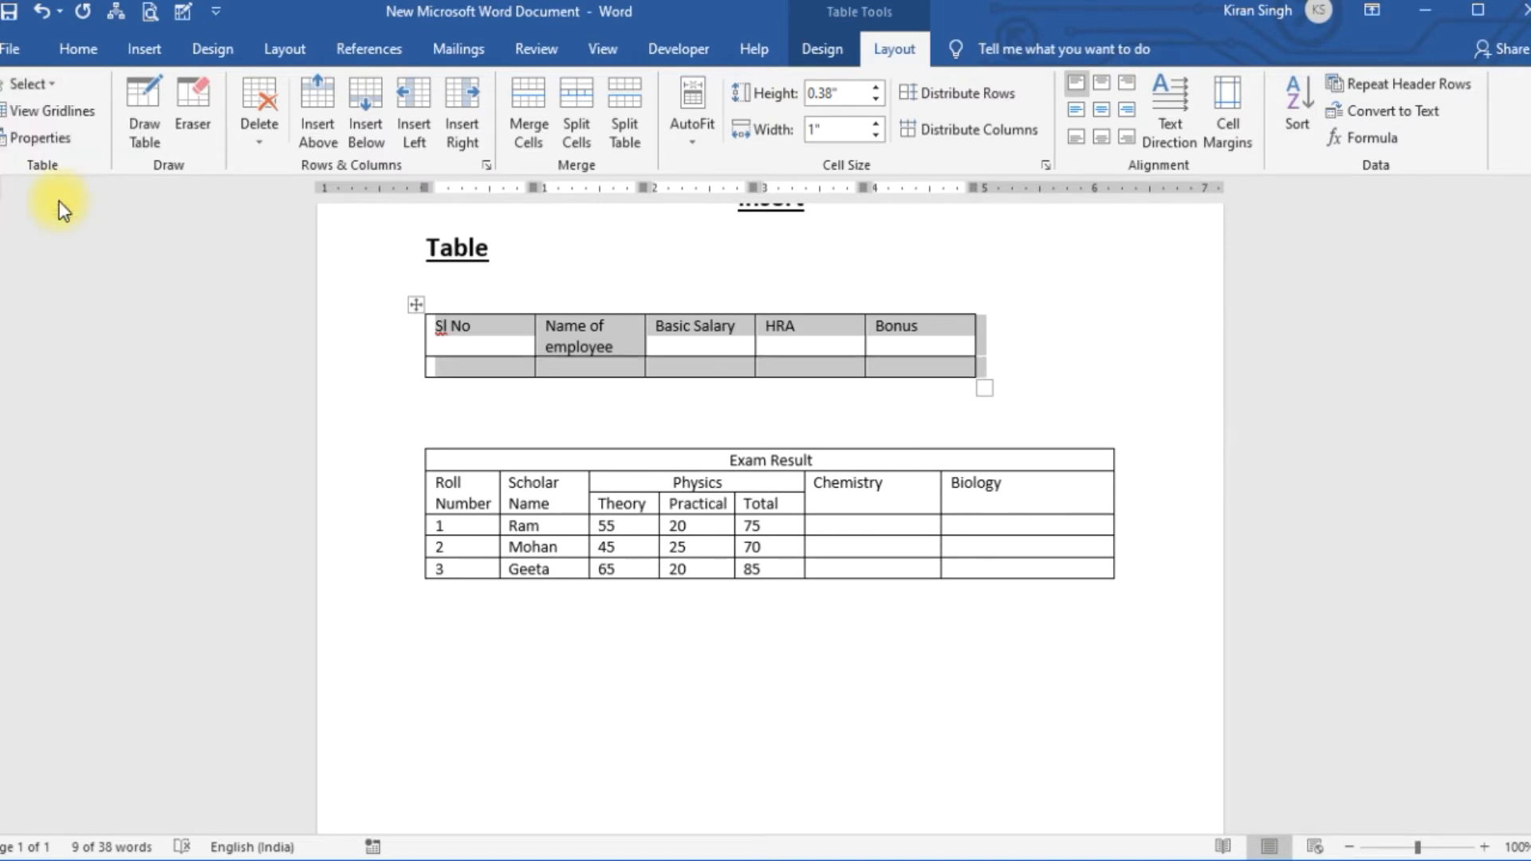
pyautogui.click(711, 735)
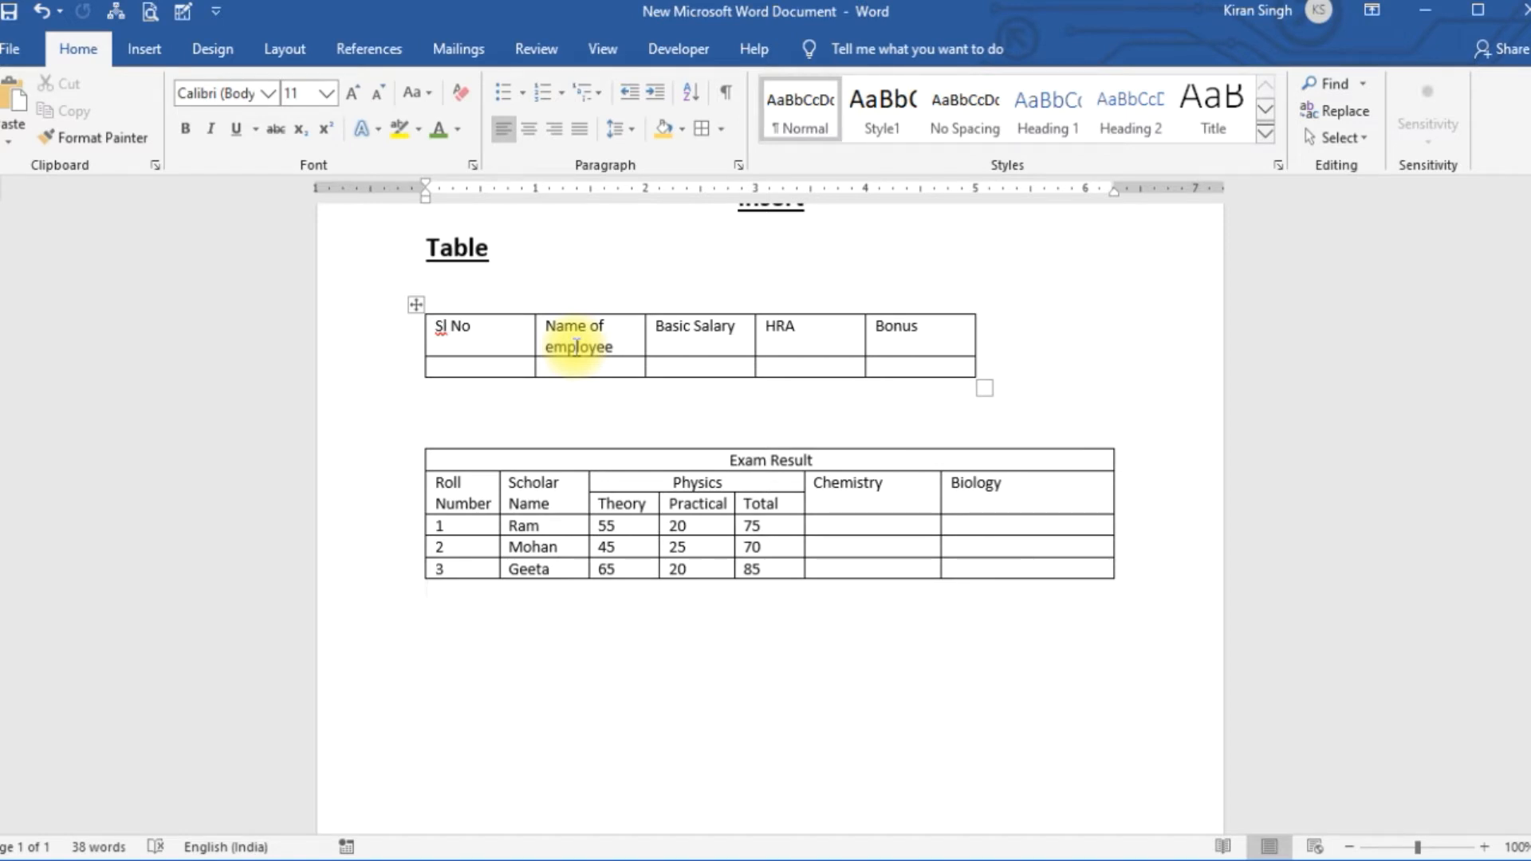
# Step: Select and delete the salary table's header row, and undo the deletion
pyautogui.click(483, 341)
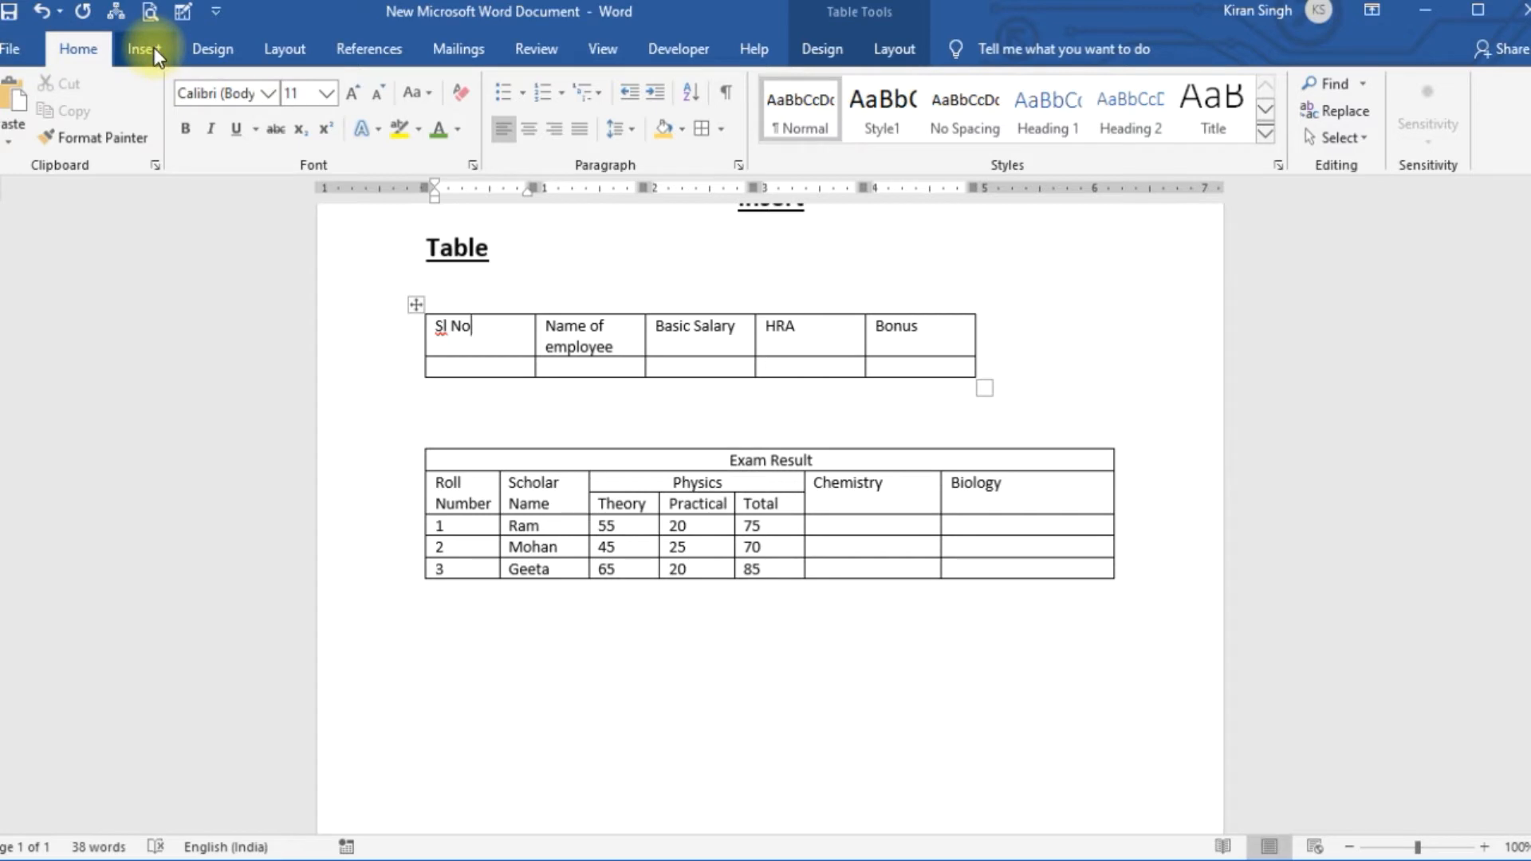
pyautogui.click(895, 54)
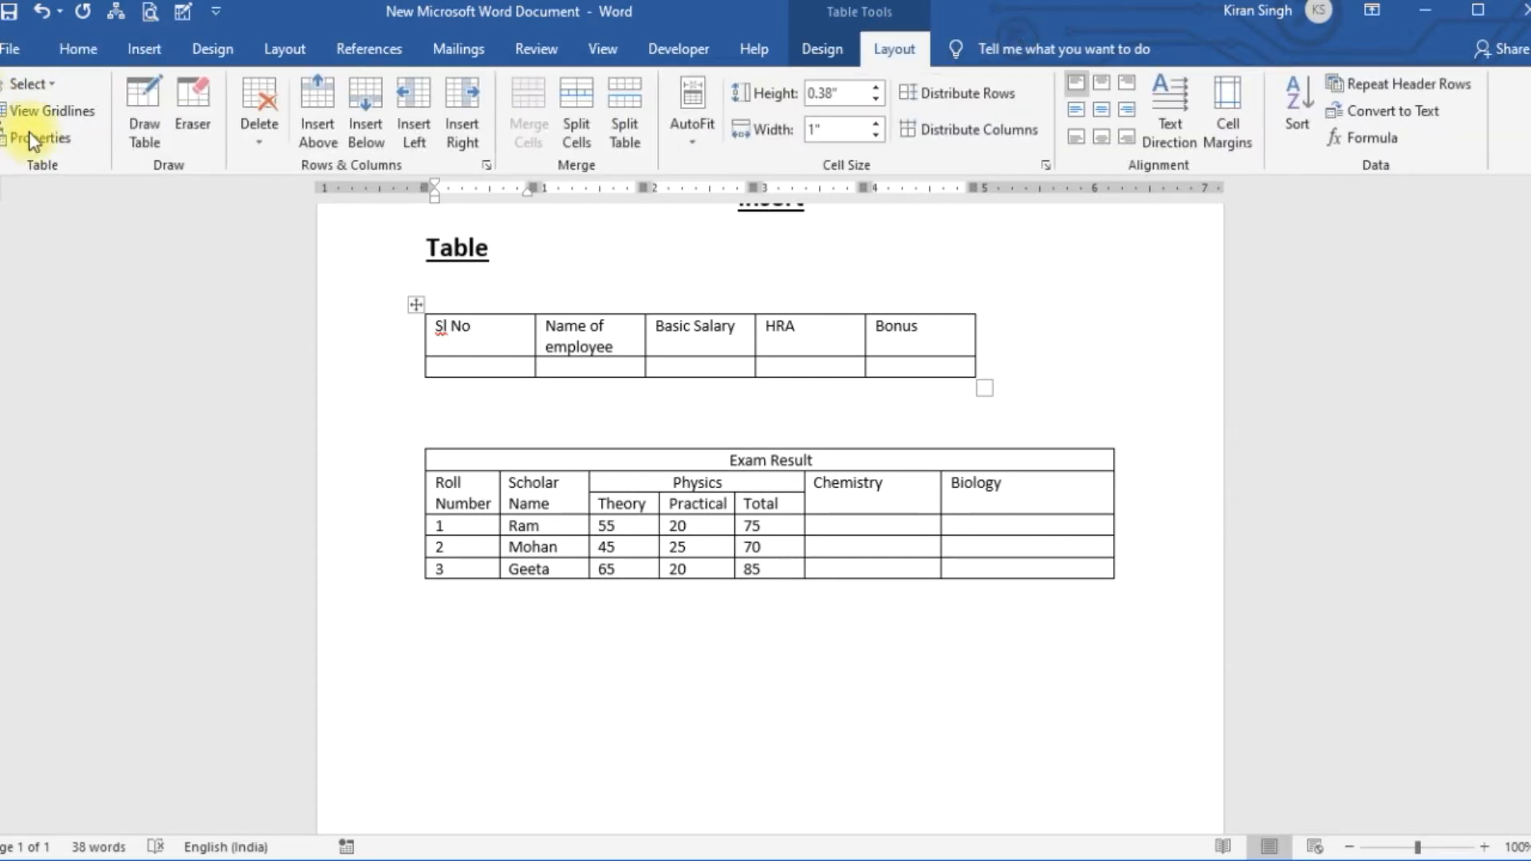
pyautogui.click(46, 86)
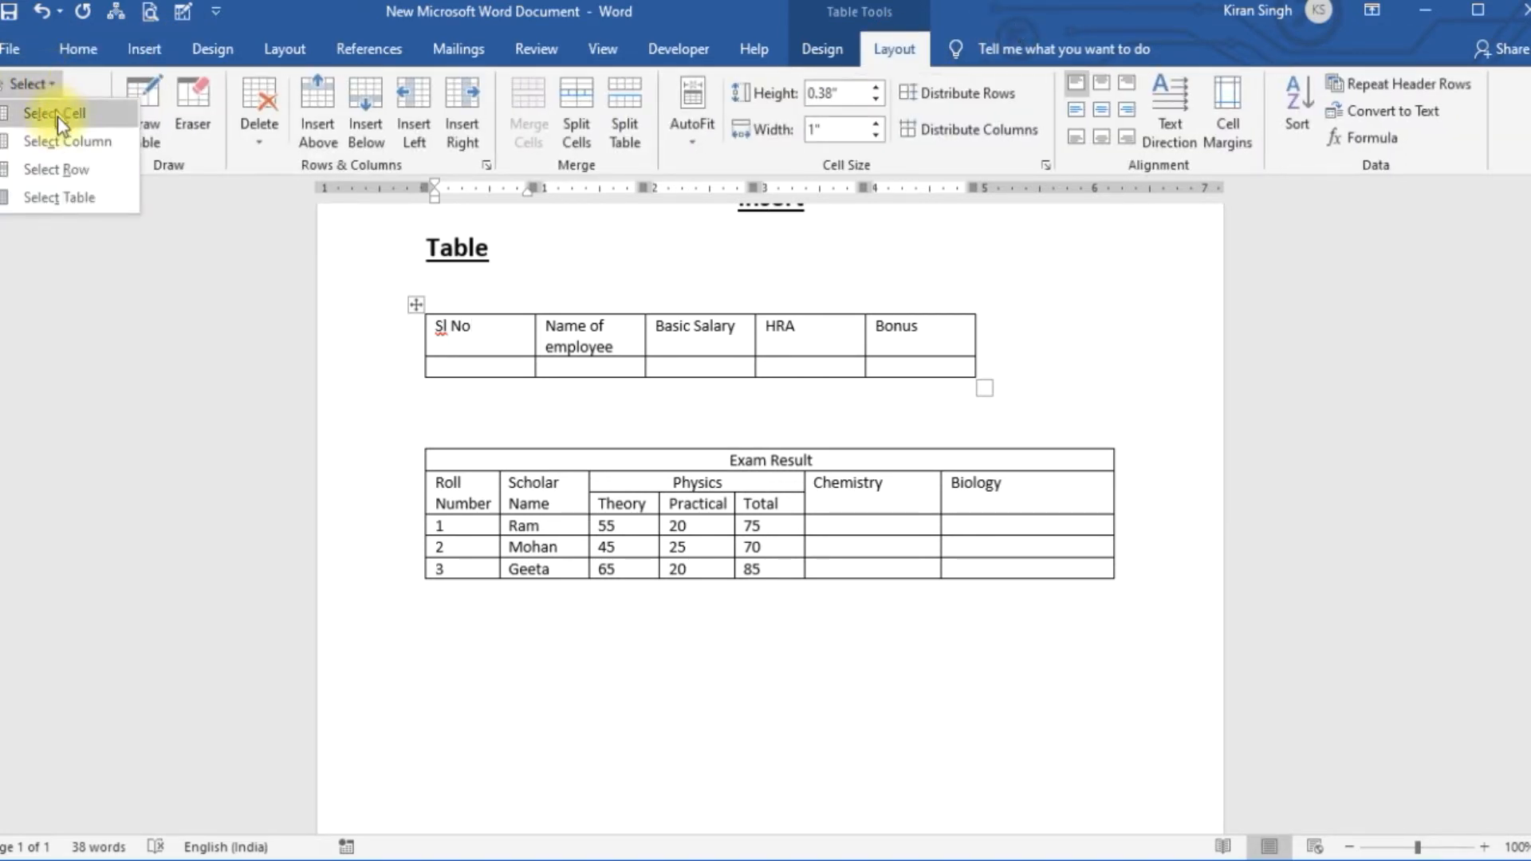
pyautogui.click(59, 166)
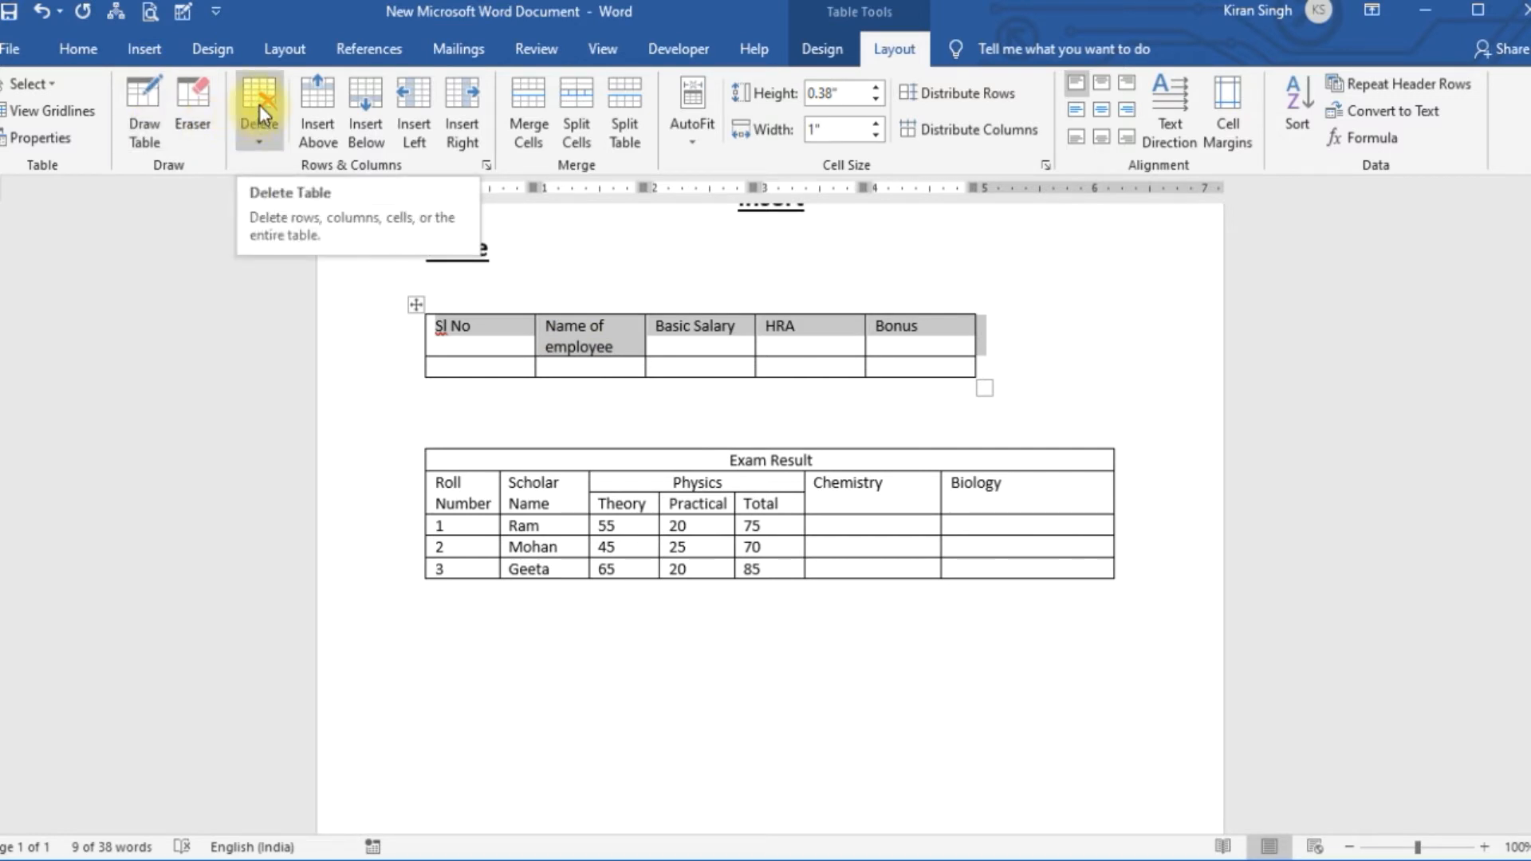
pyautogui.click(261, 142)
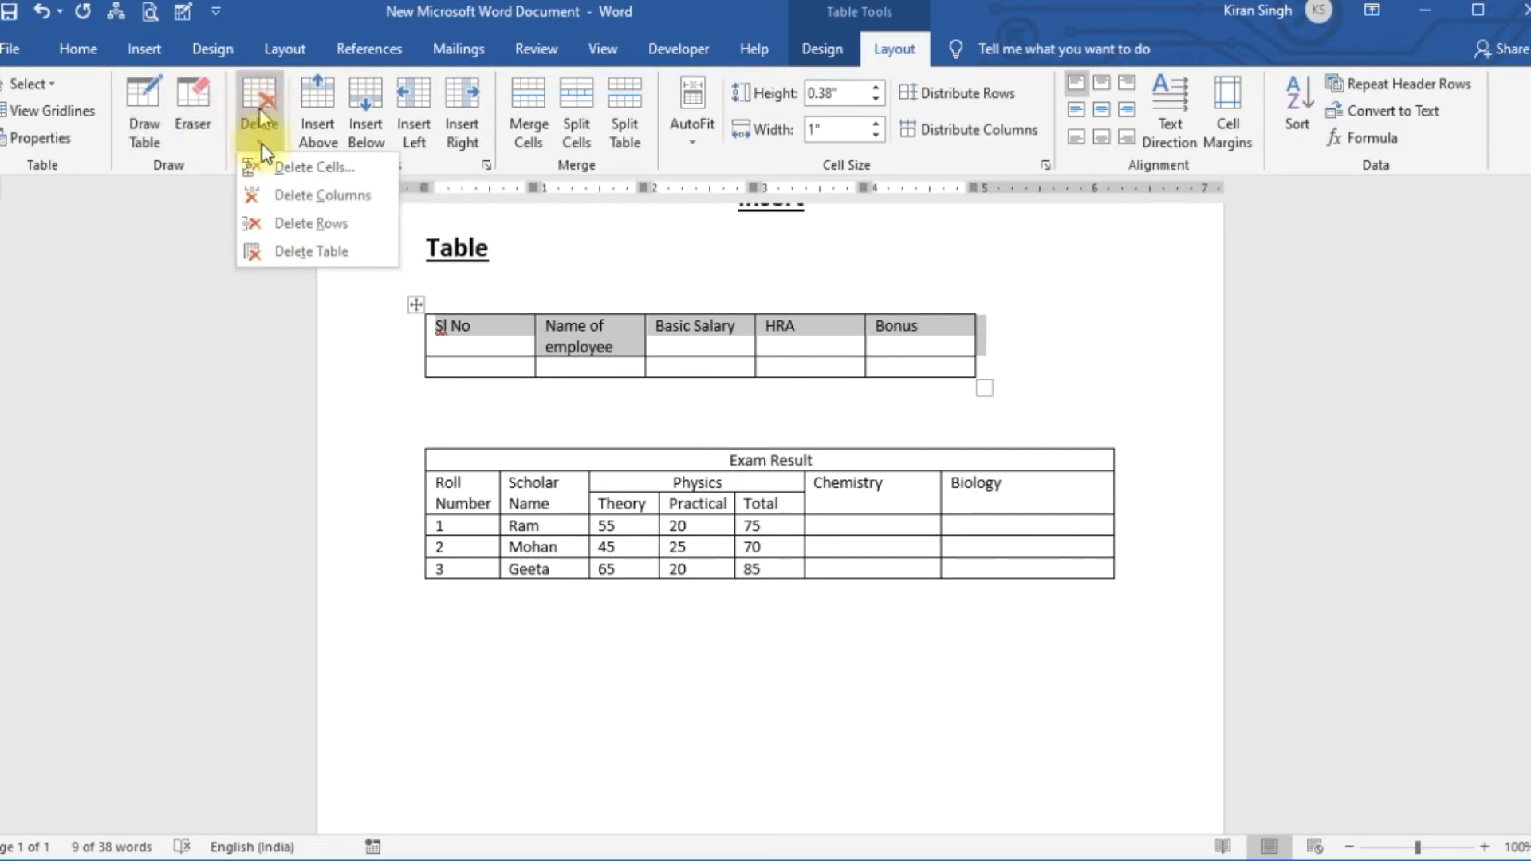
pyautogui.click(319, 228)
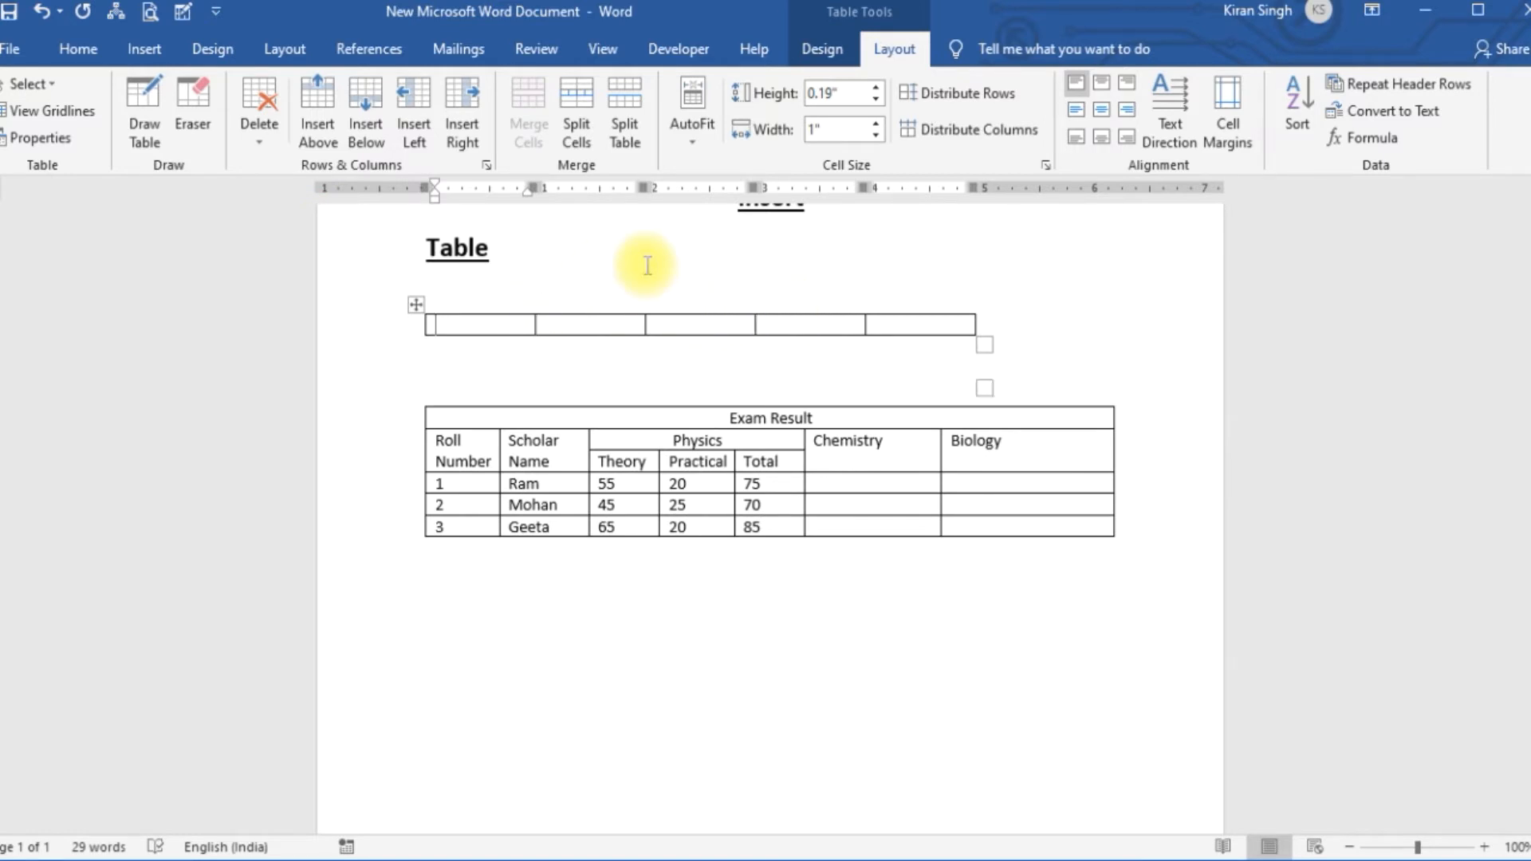
pyautogui.hotkey('ctrl', 'z')
# Step: Delete the Sl No column from the salary table
pyautogui.click(519, 338)
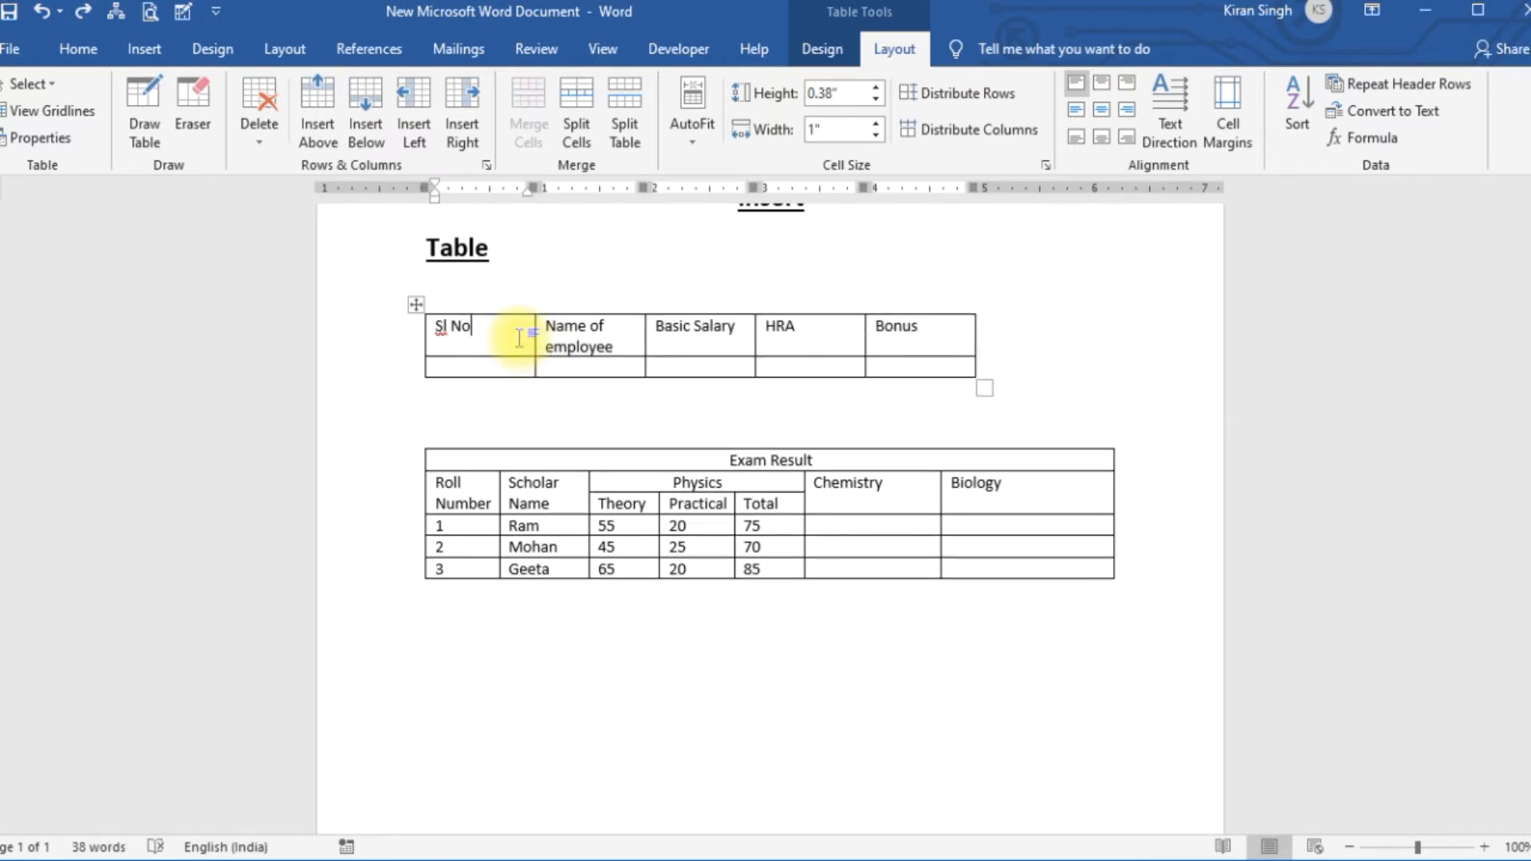
pyautogui.moveTo(495, 331); pyautogui.dragTo(495, 365)
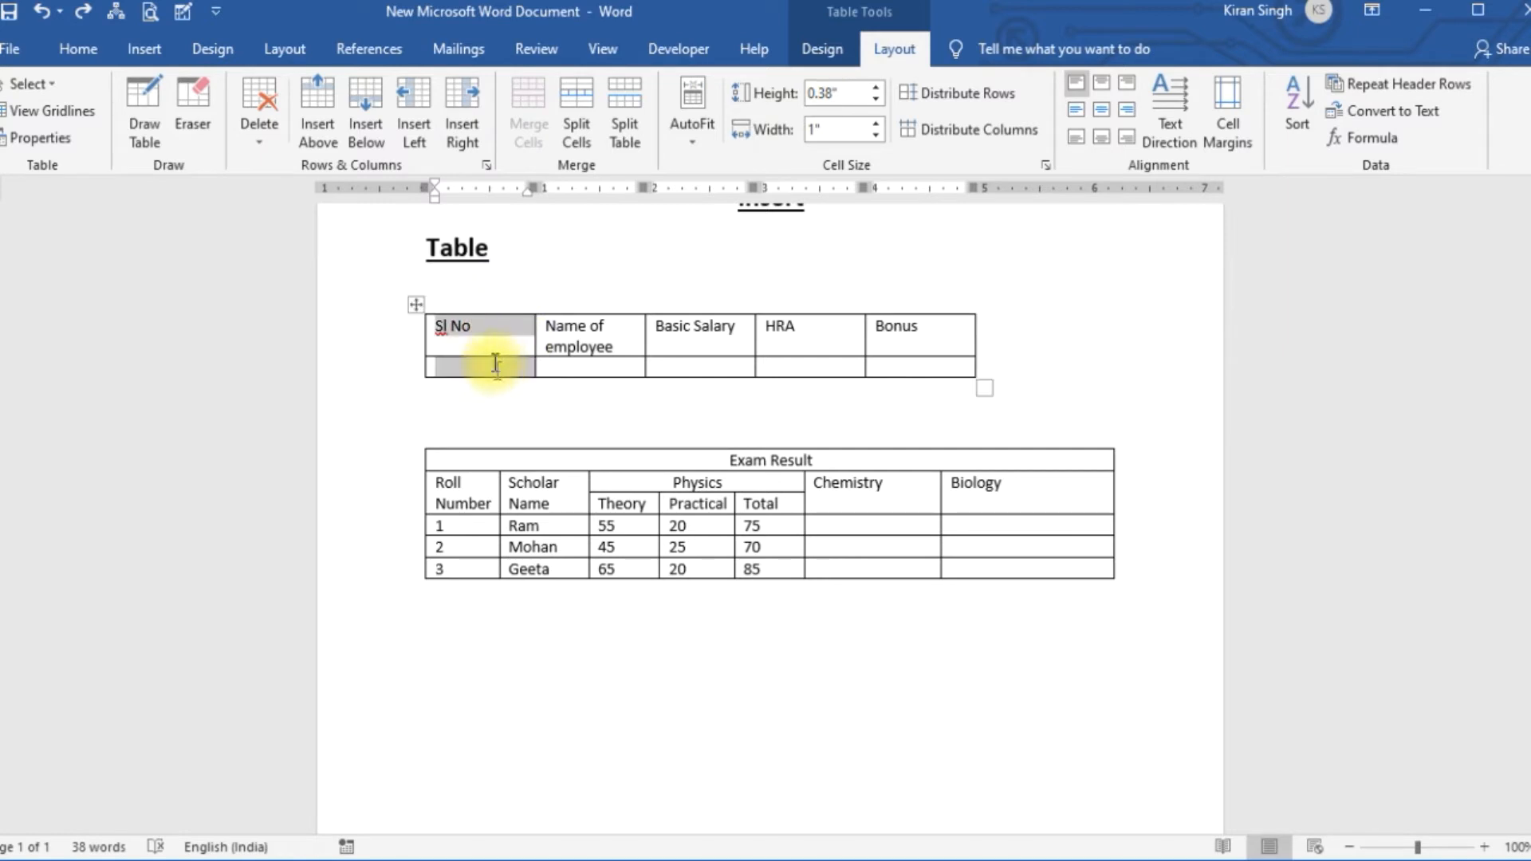
pyautogui.click(260, 107)
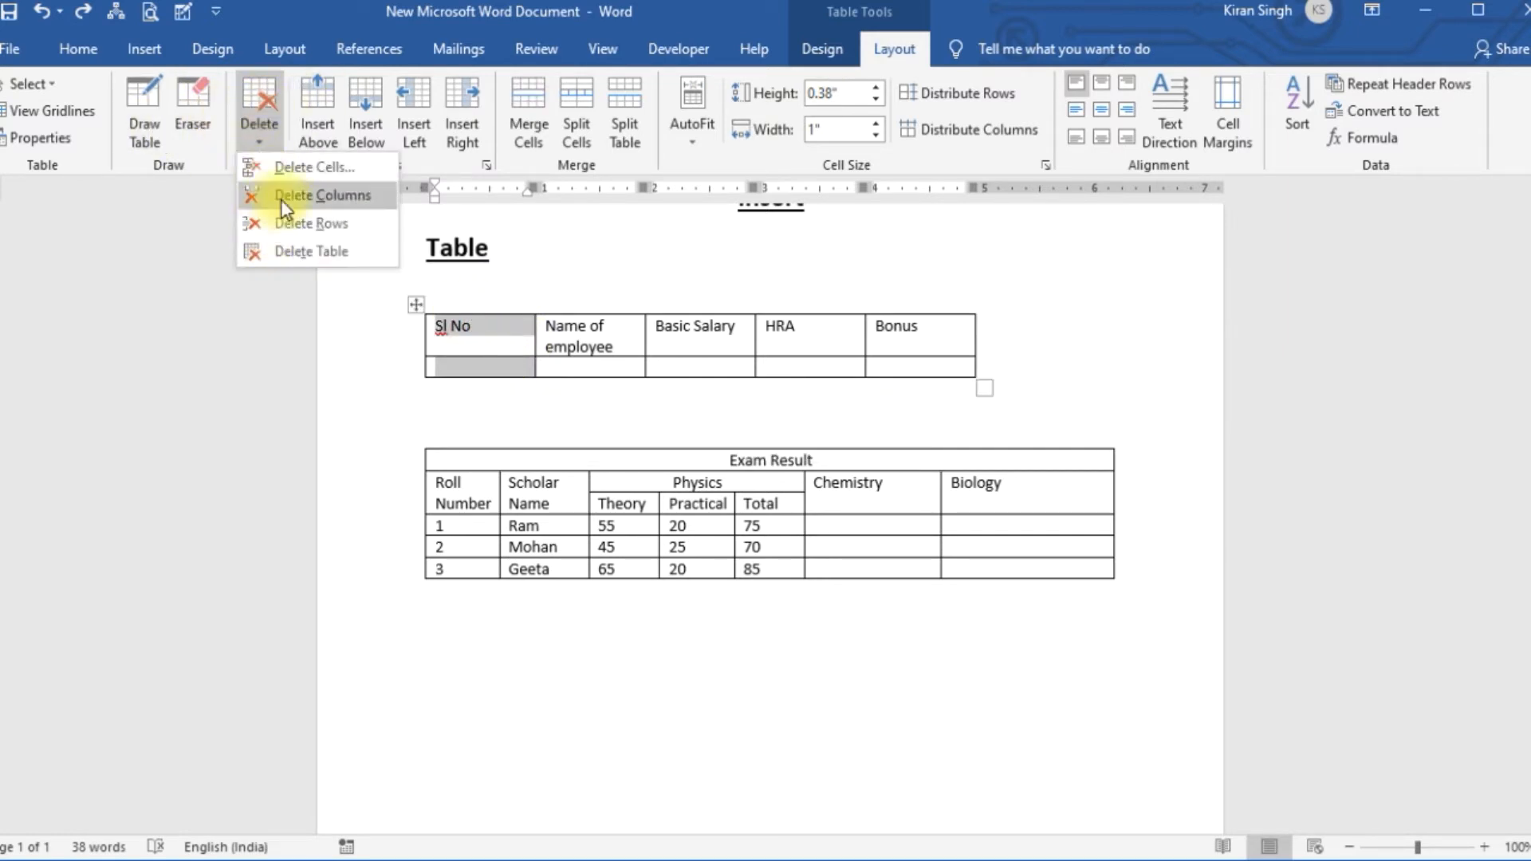
pyautogui.click(281, 200)
# Step: Delete the entire salary table, and undo both this deletion and the earlier removal of the Sl No column
pyautogui.click(436, 327)
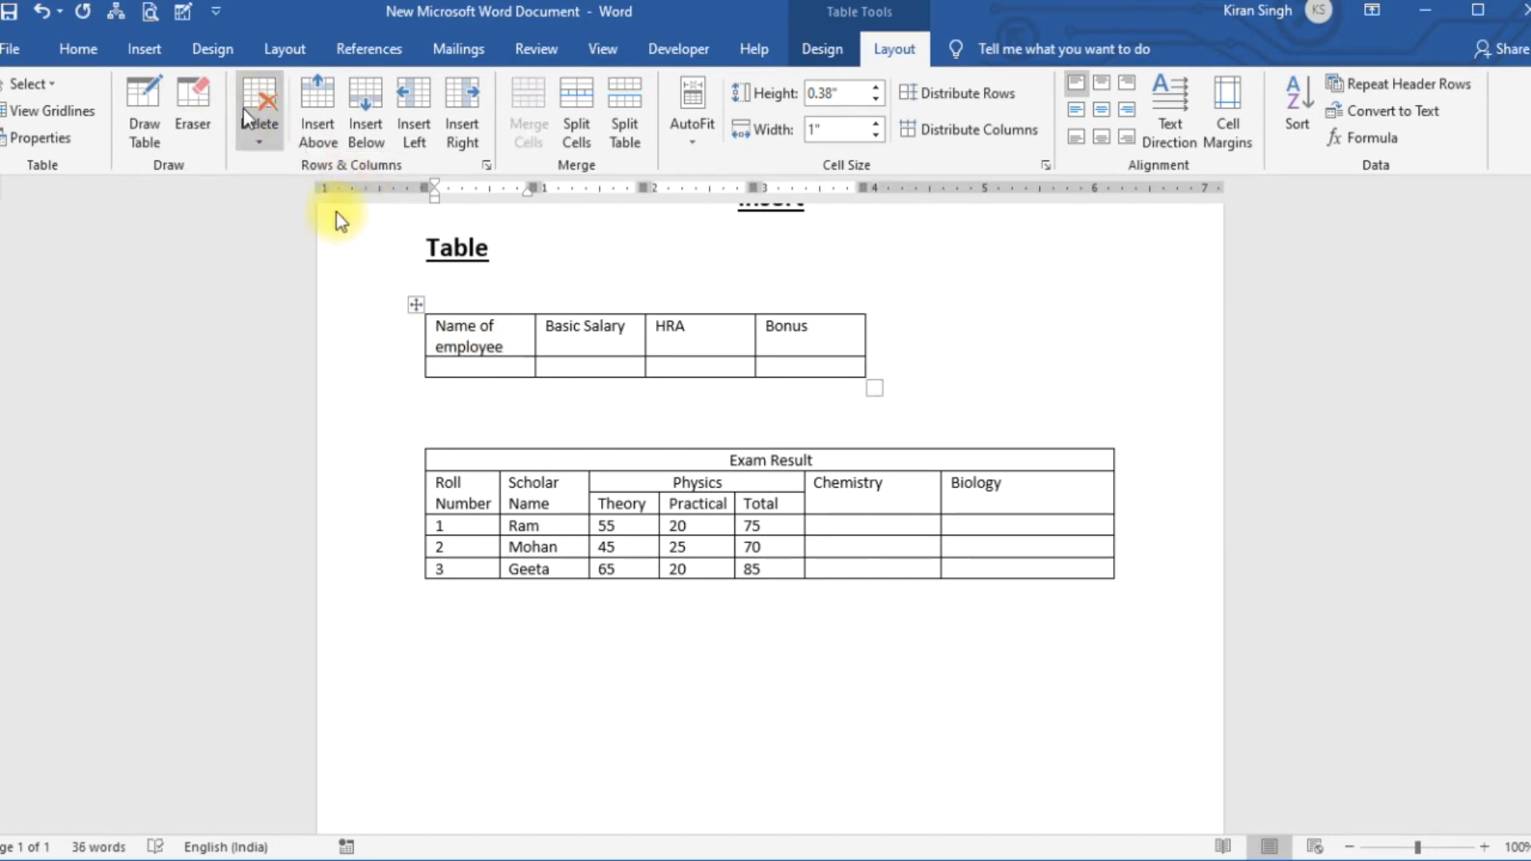
pyautogui.click(416, 304)
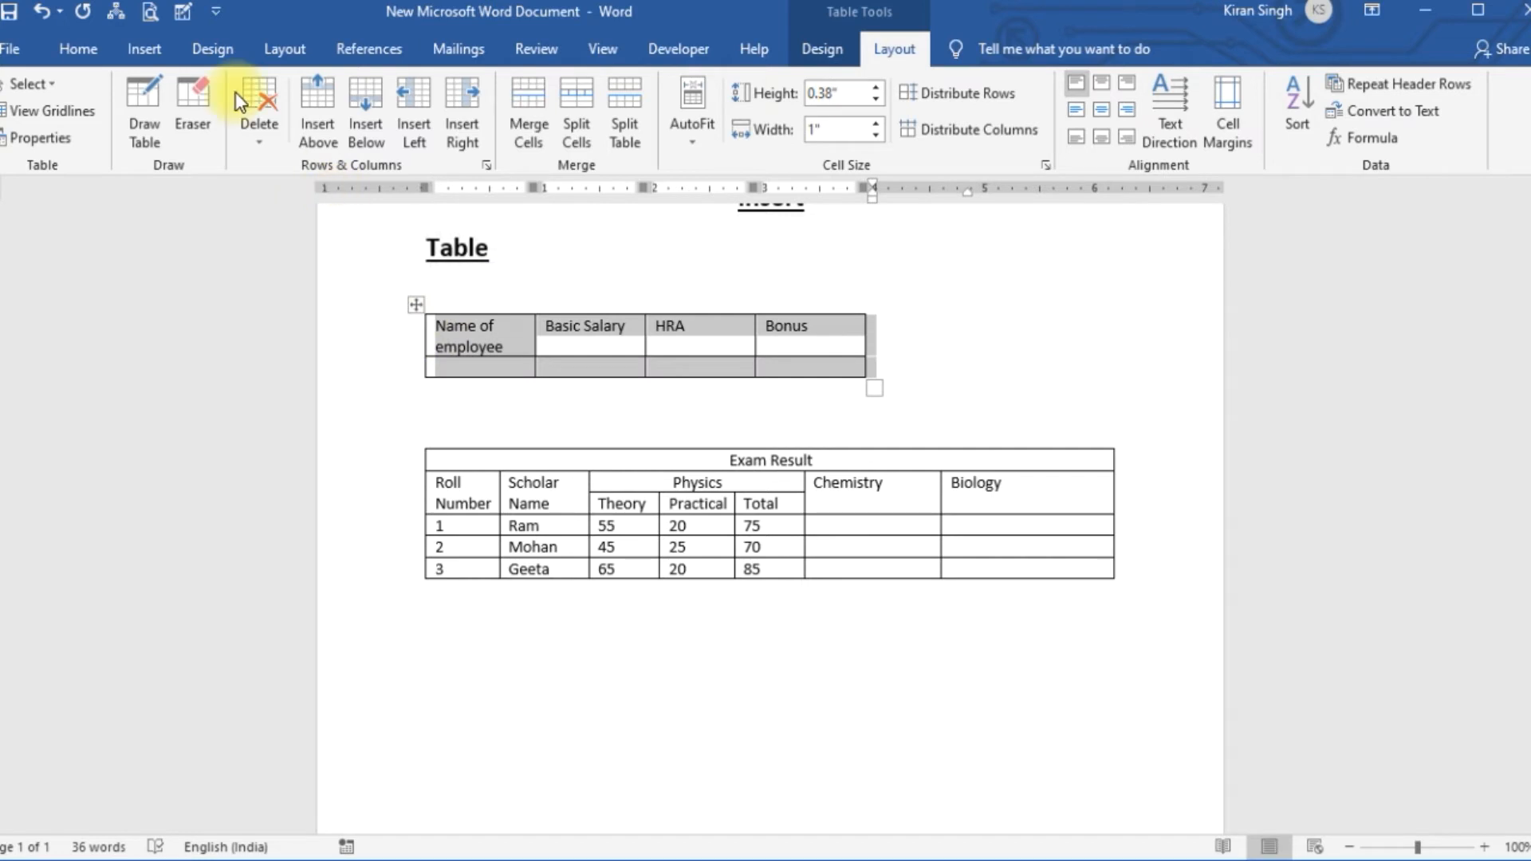
pyautogui.click(258, 103)
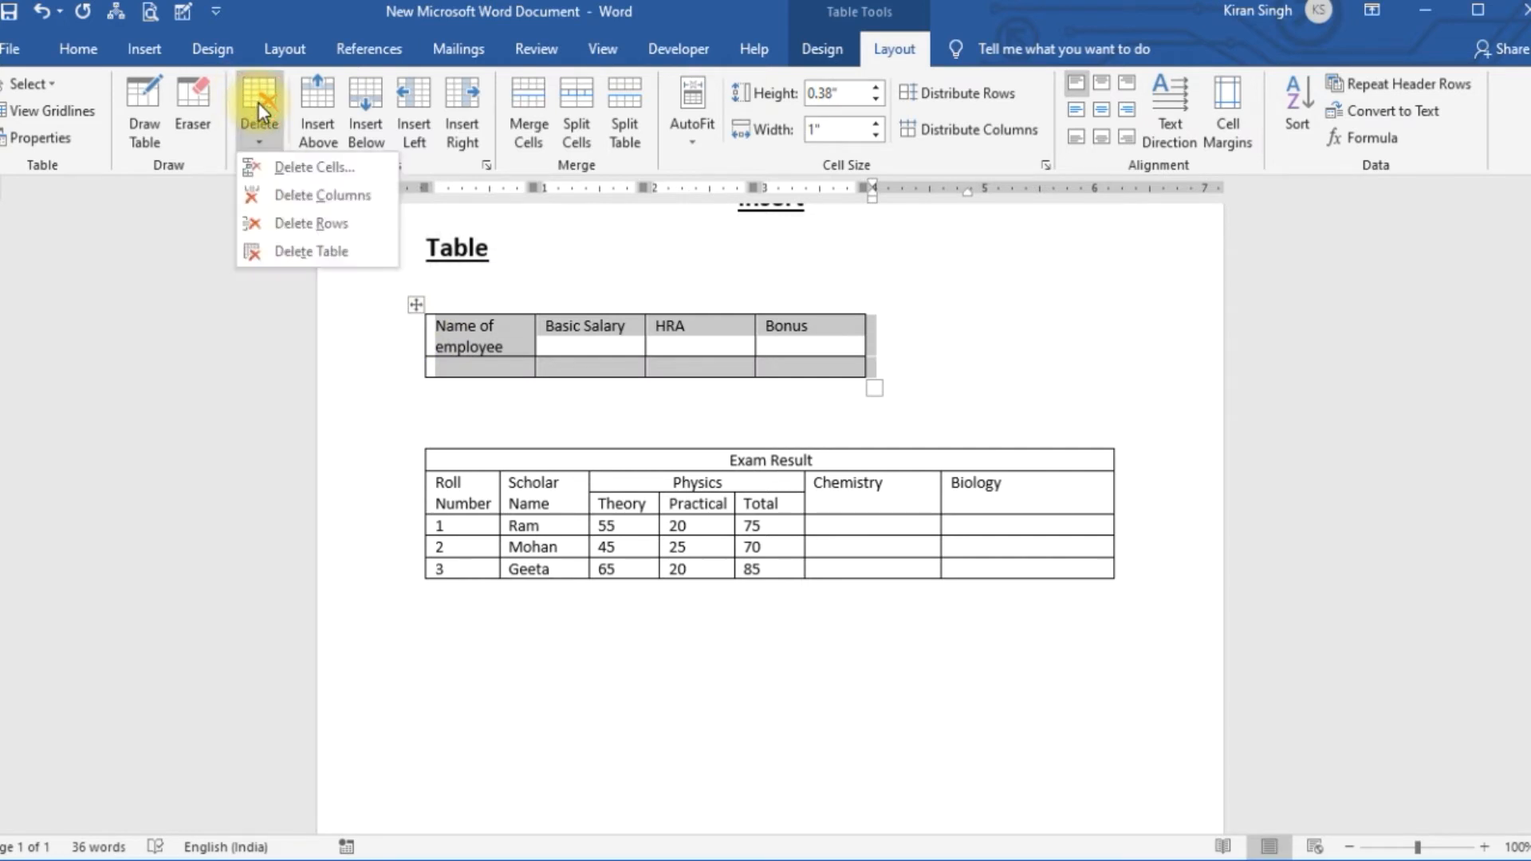
pyautogui.click(290, 252)
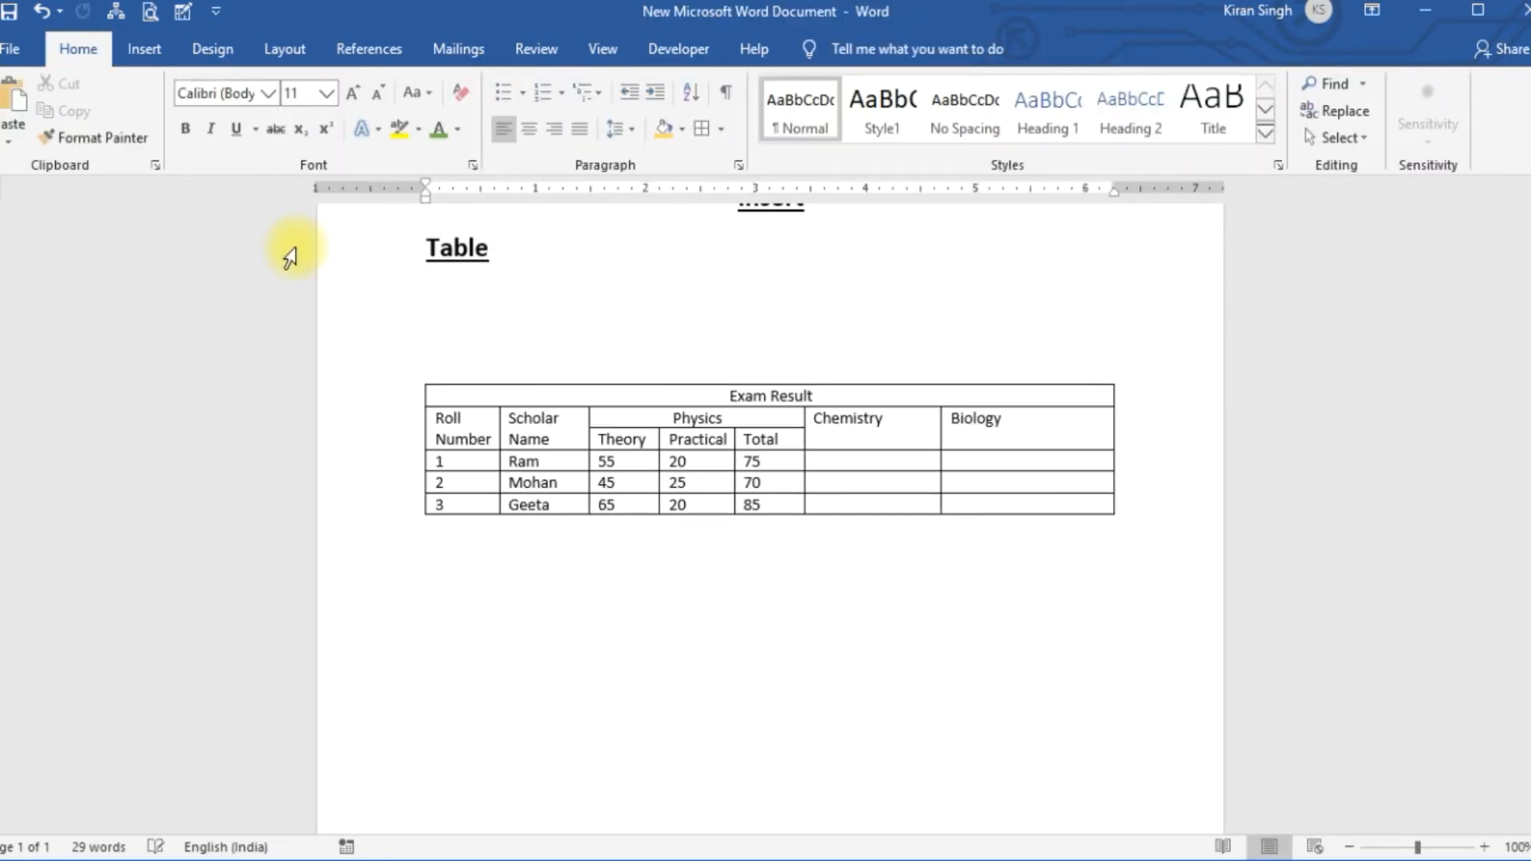
pyautogui.hotkey('ctrl', 'z')
pyautogui.hotkey('ctrl', 'z')
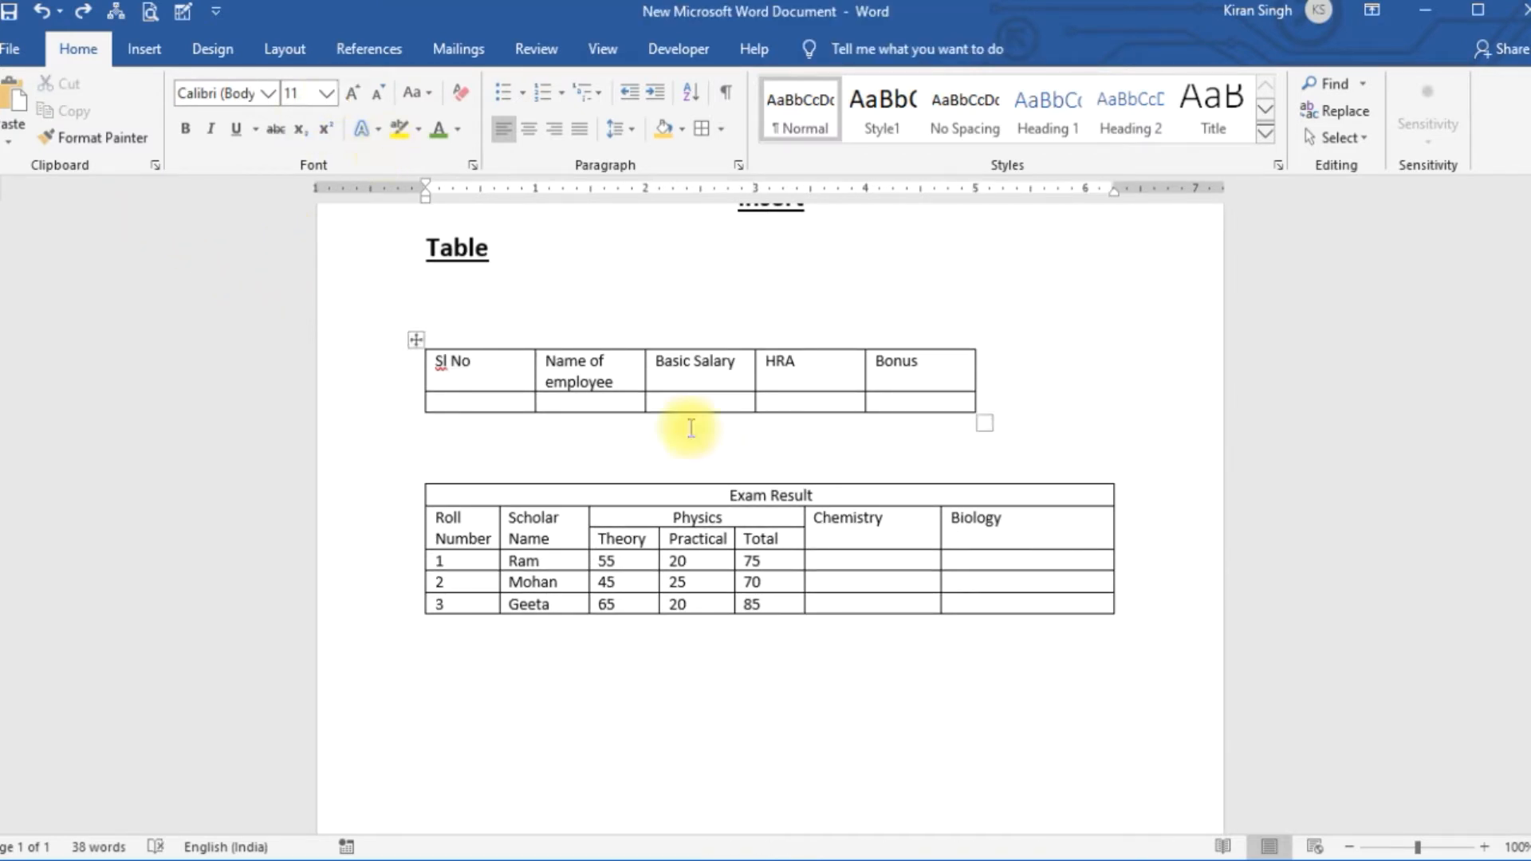
pyautogui.click(611, 372)
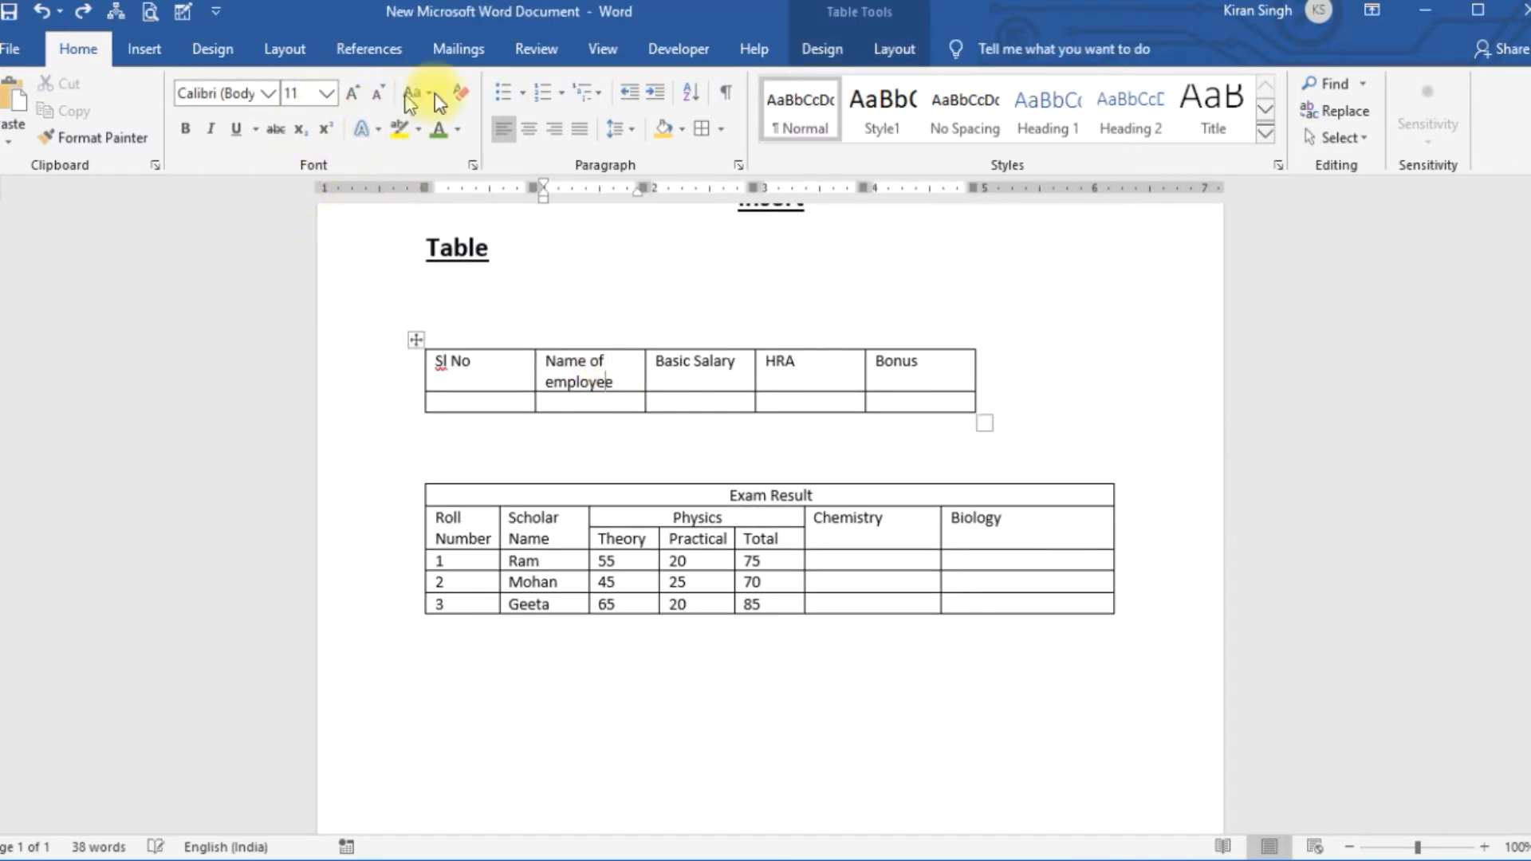
pyautogui.click(893, 49)
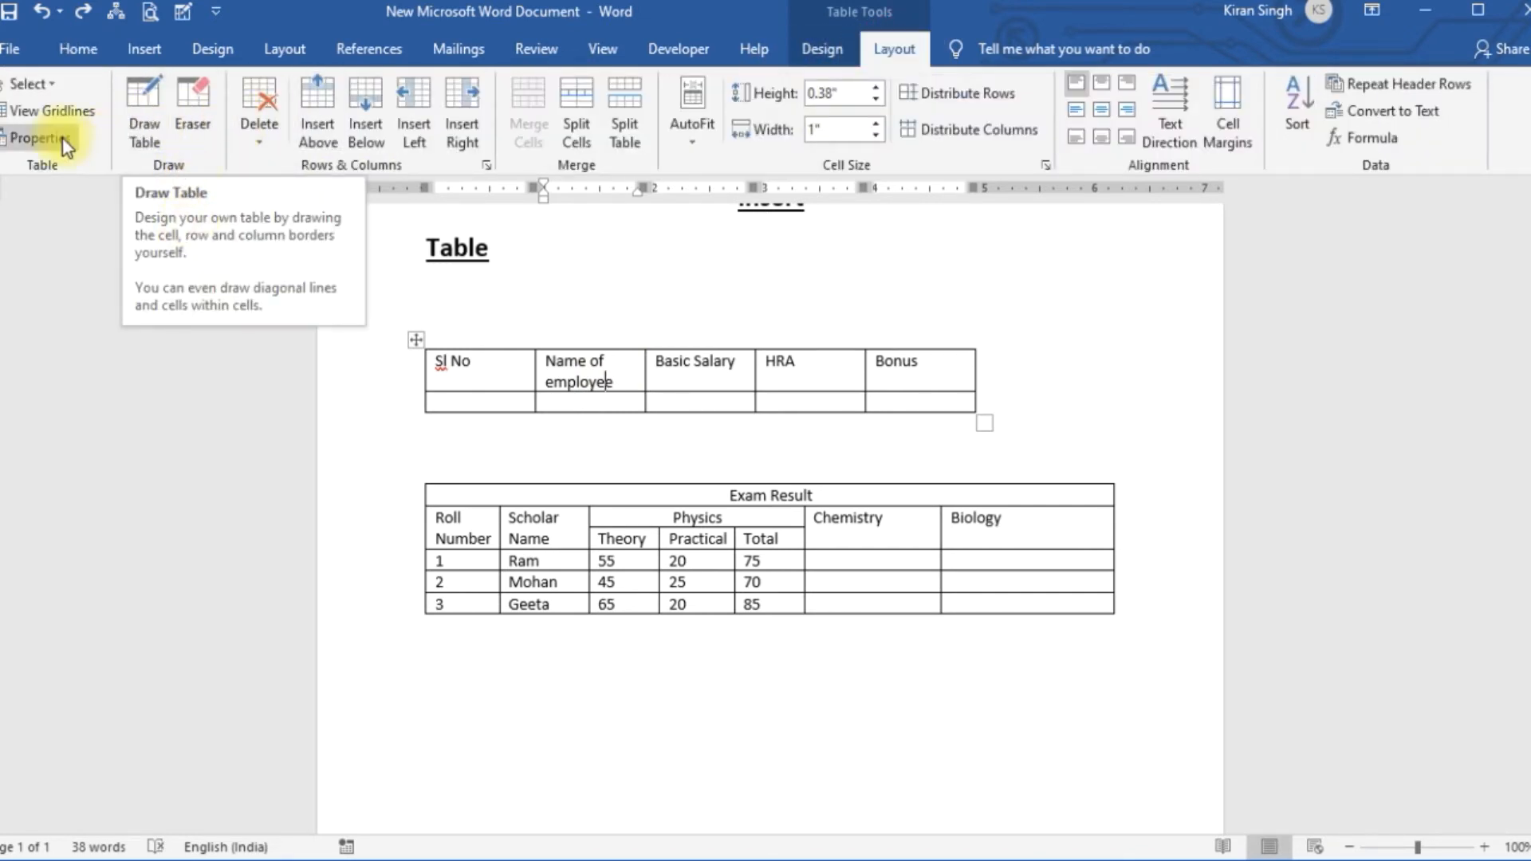
pyautogui.click(51, 84)
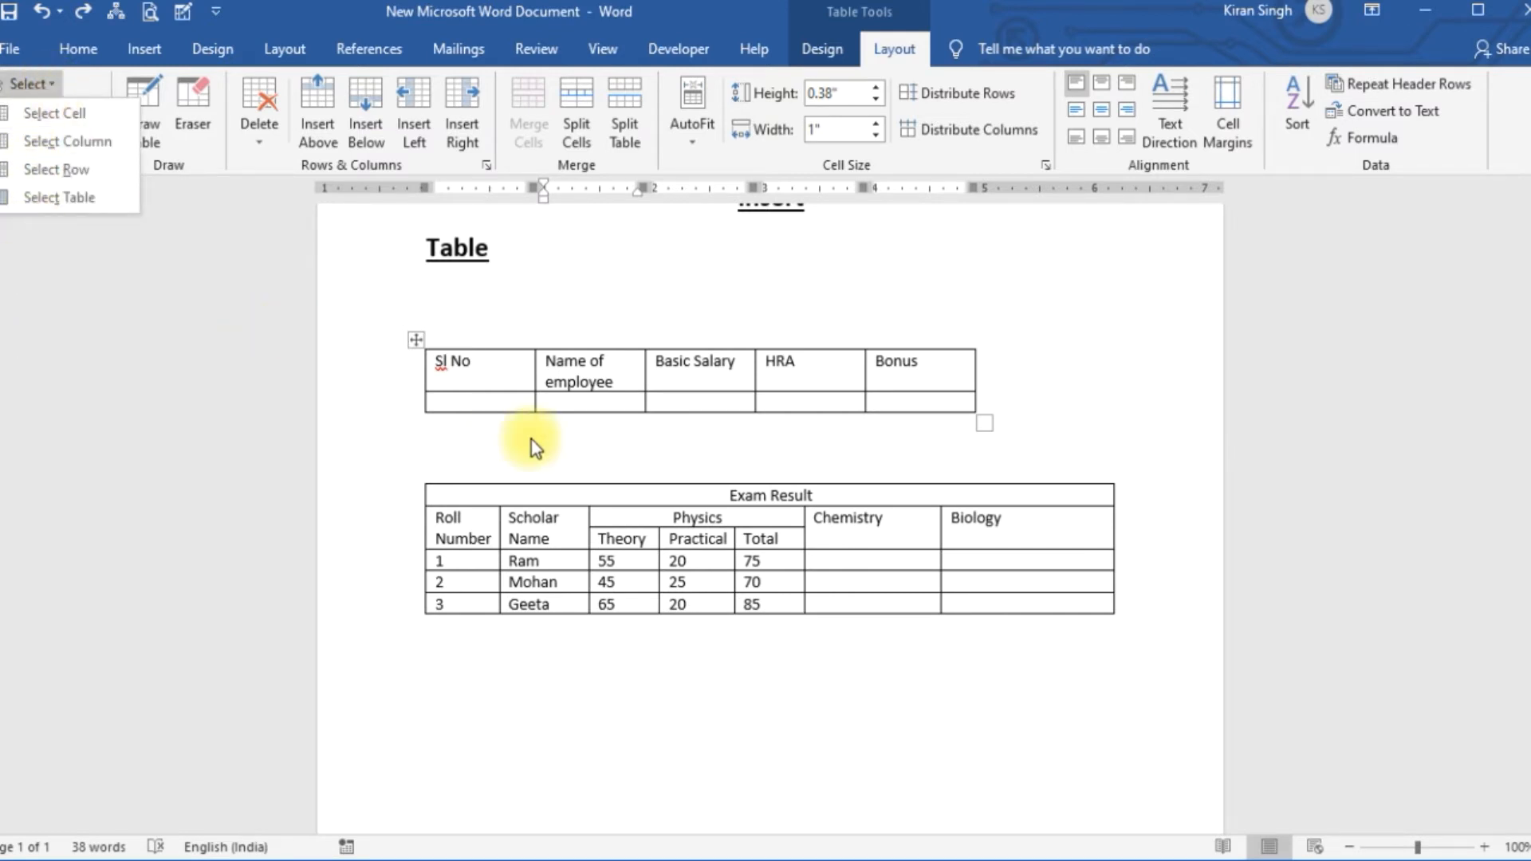
pyautogui.click(558, 376)
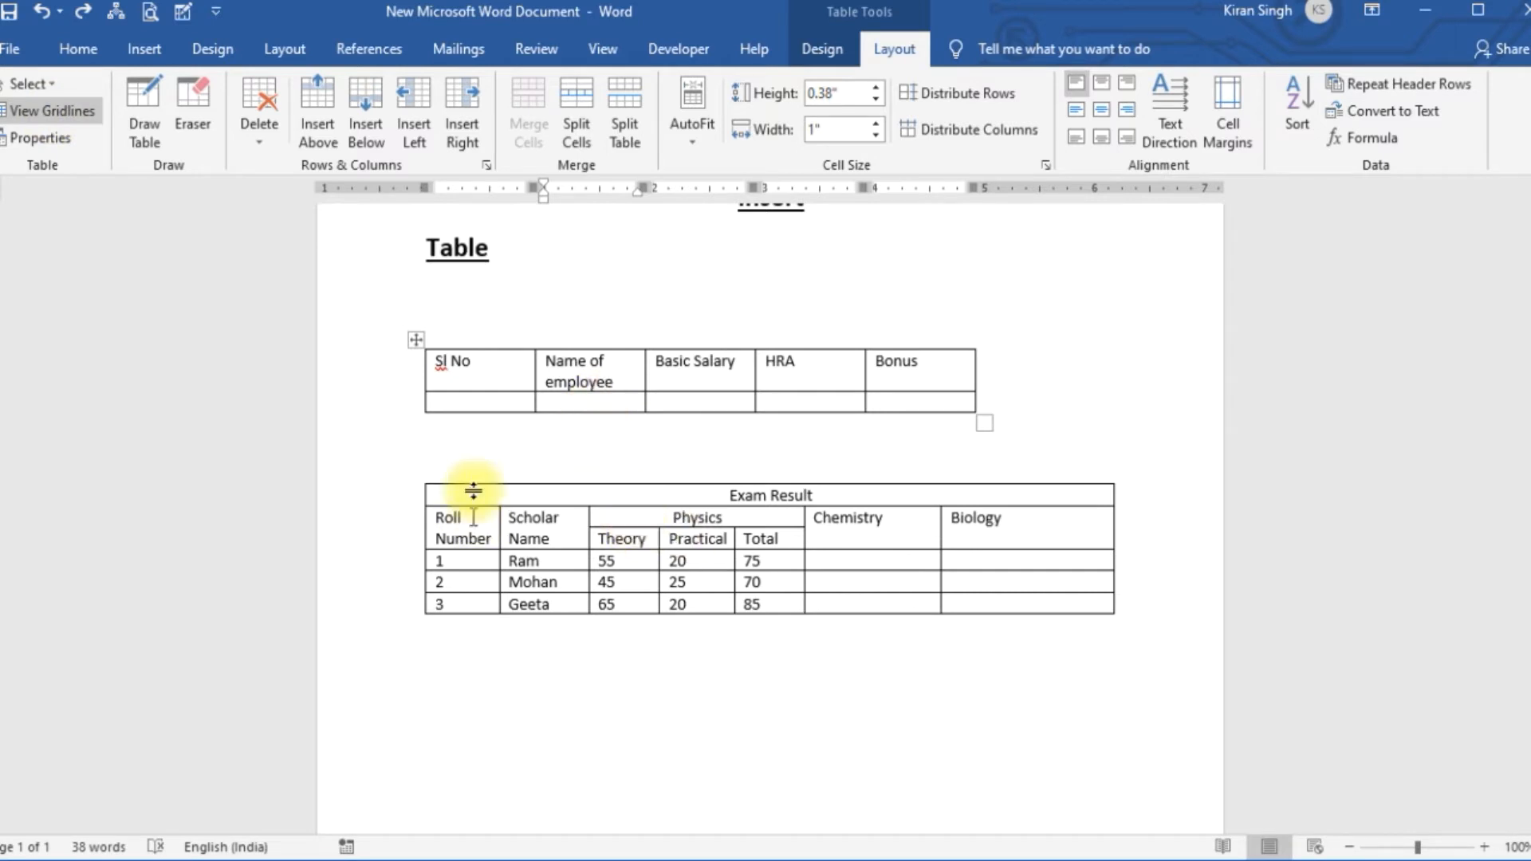
# Step: Apply No Border to the entire Exam Result table and deselect it
pyautogui.click(468, 538)
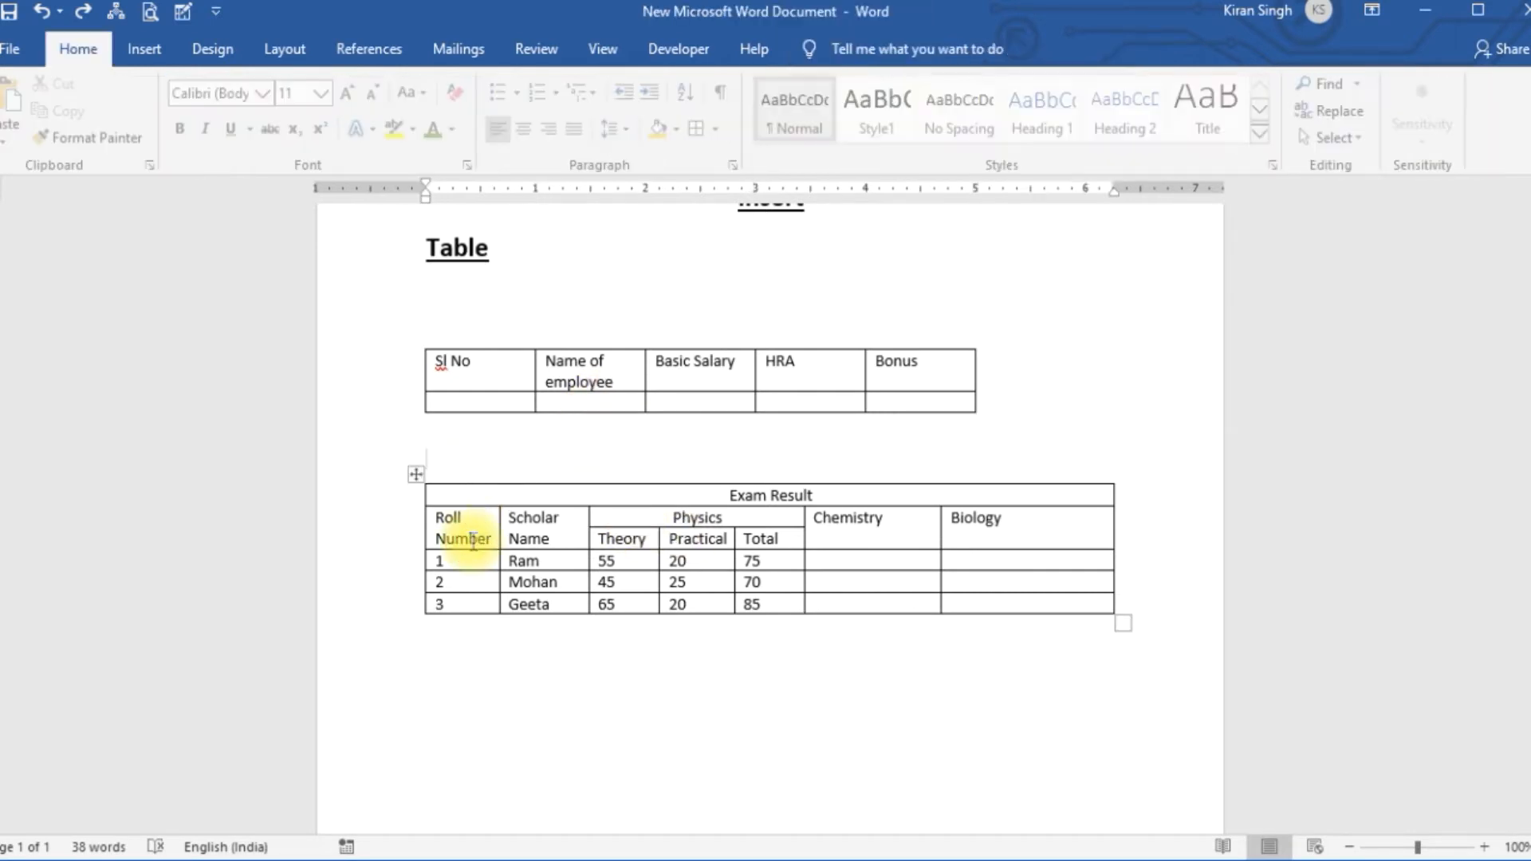
pyautogui.click(416, 476)
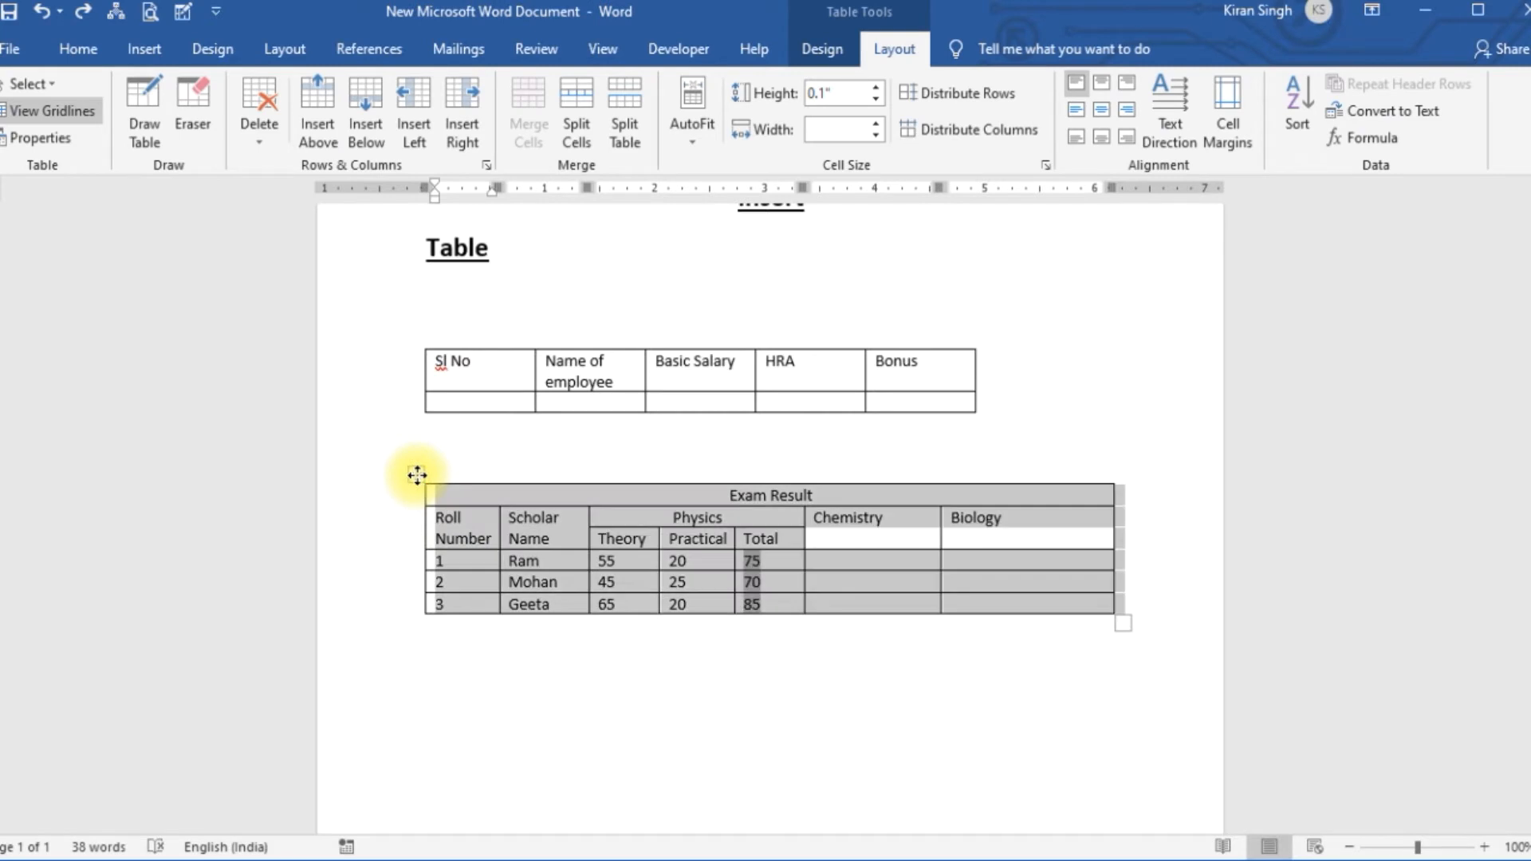
pyautogui.click(830, 63)
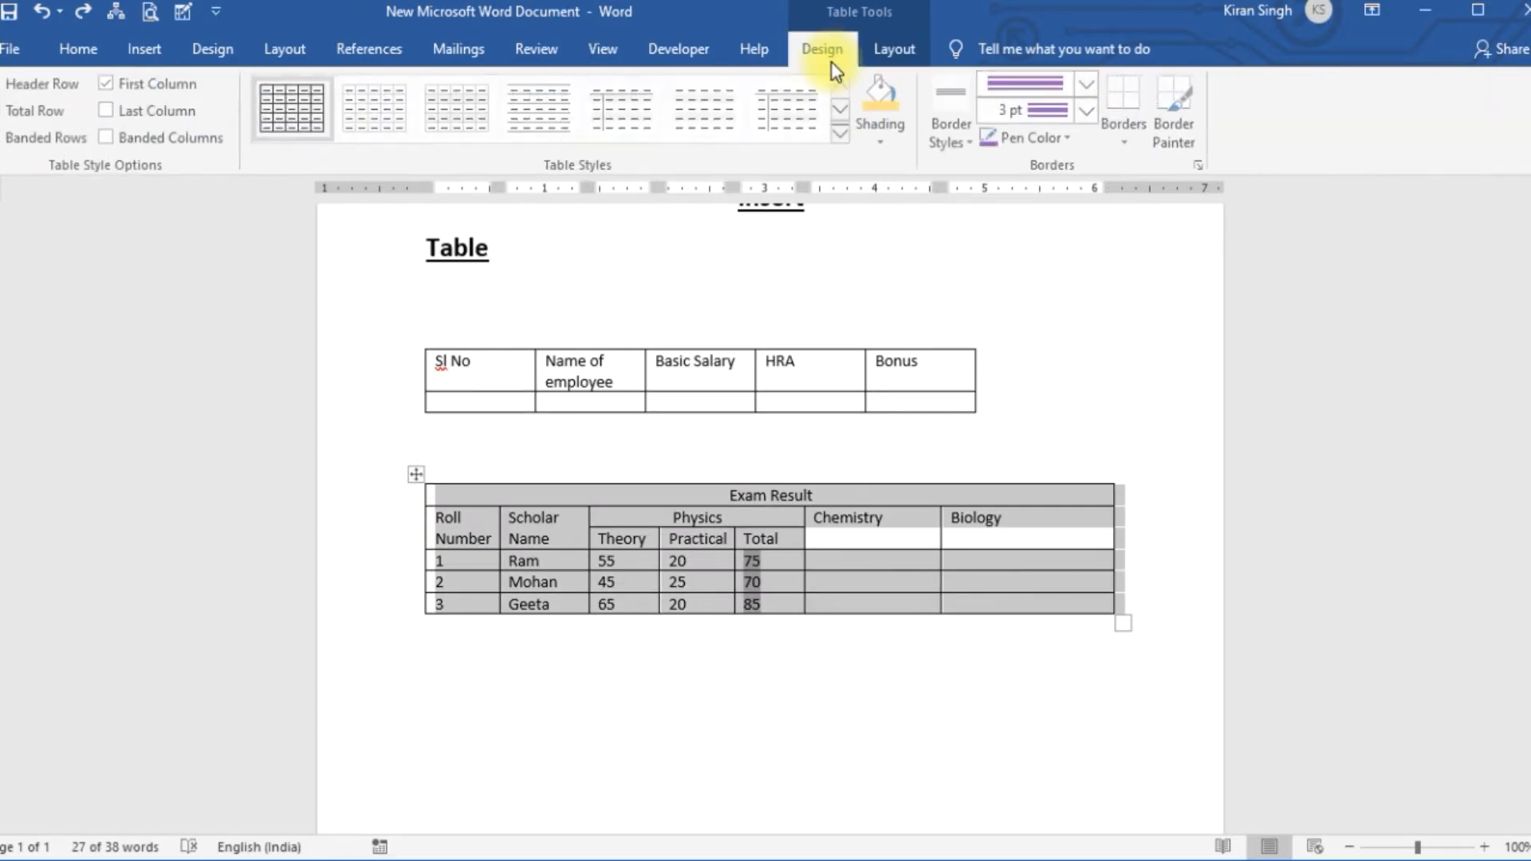
pyautogui.click(1127, 141)
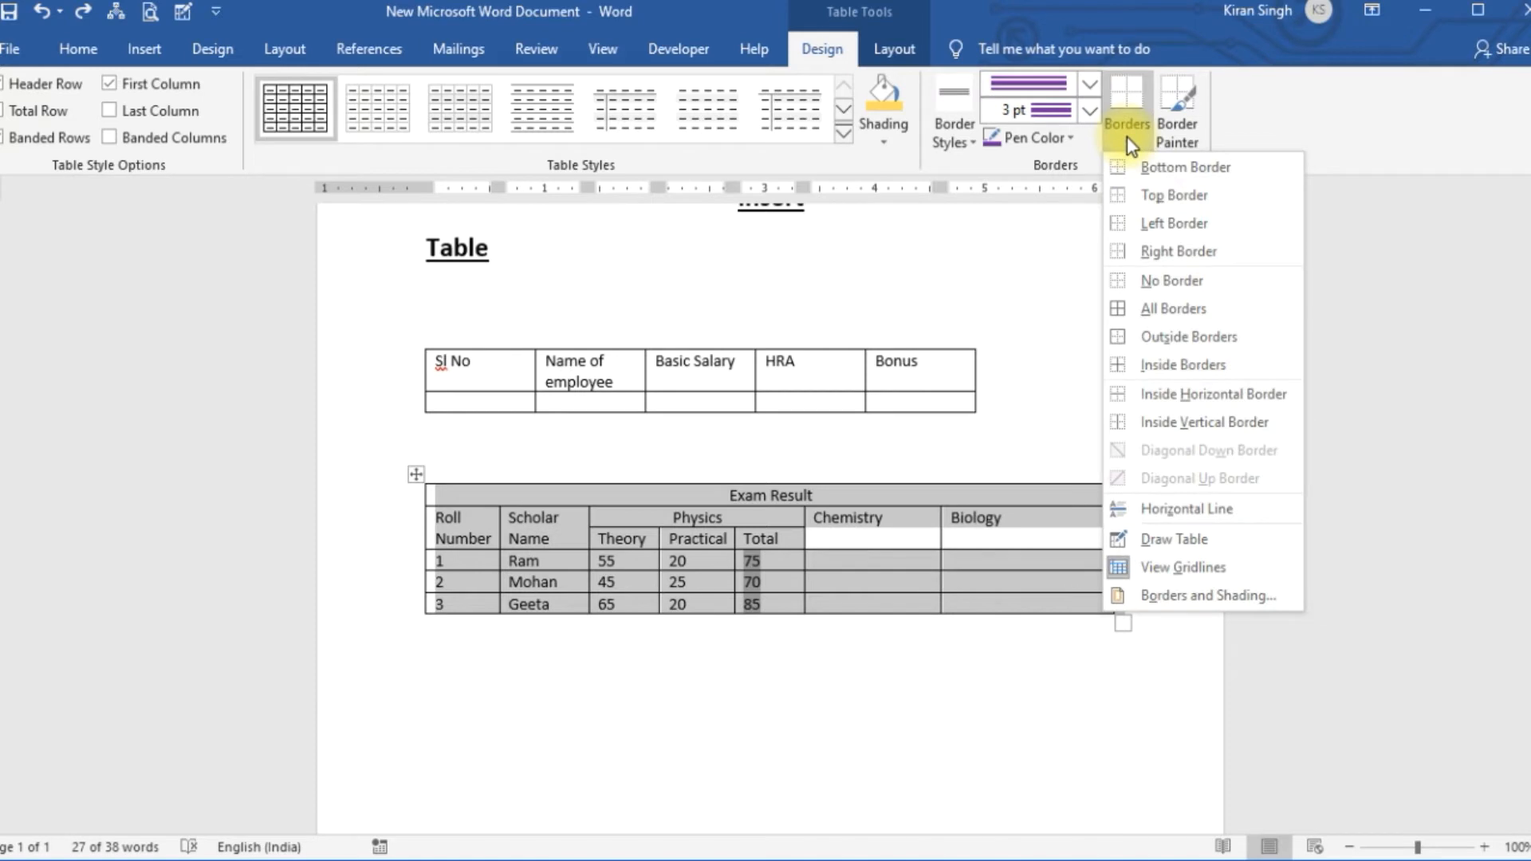
pyautogui.click(1127, 281)
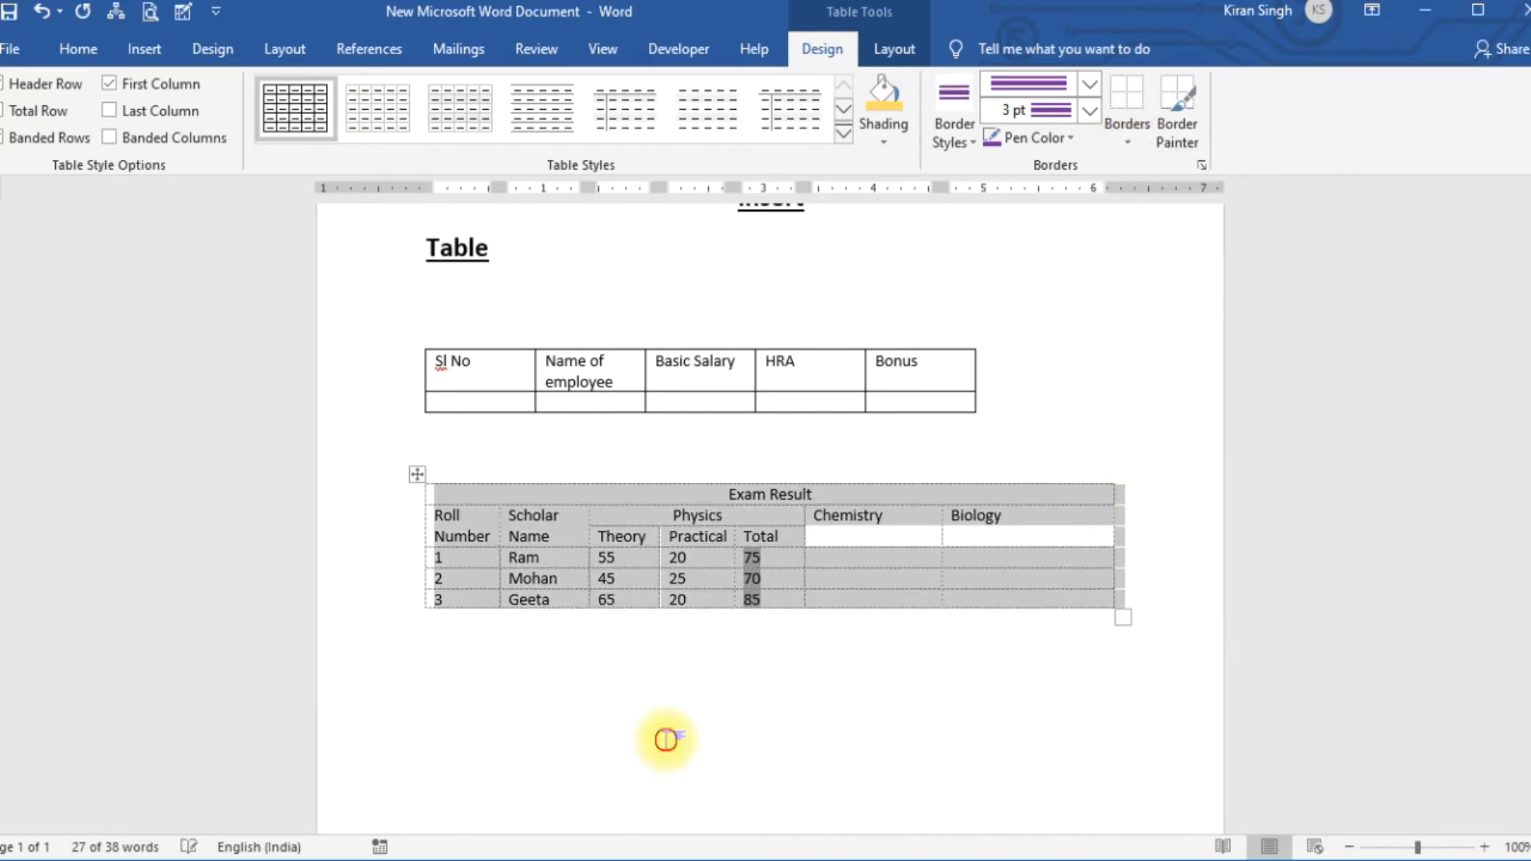
pyautogui.click(789, 733)
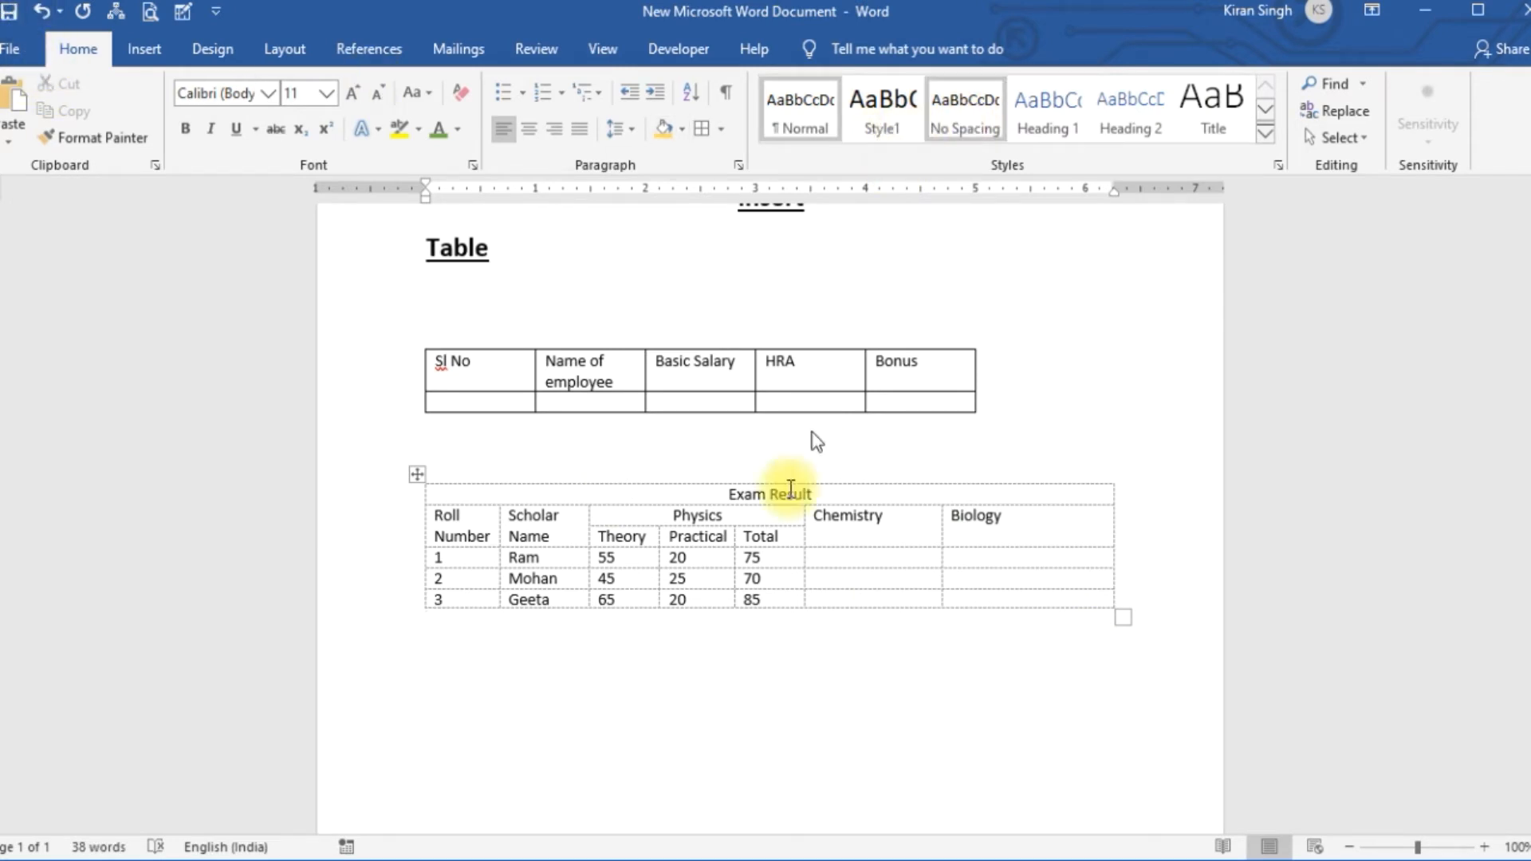
# Step: Turn off the gridline display for the borderless Exam Result table, and turn it back on
pyautogui.click(417, 473)
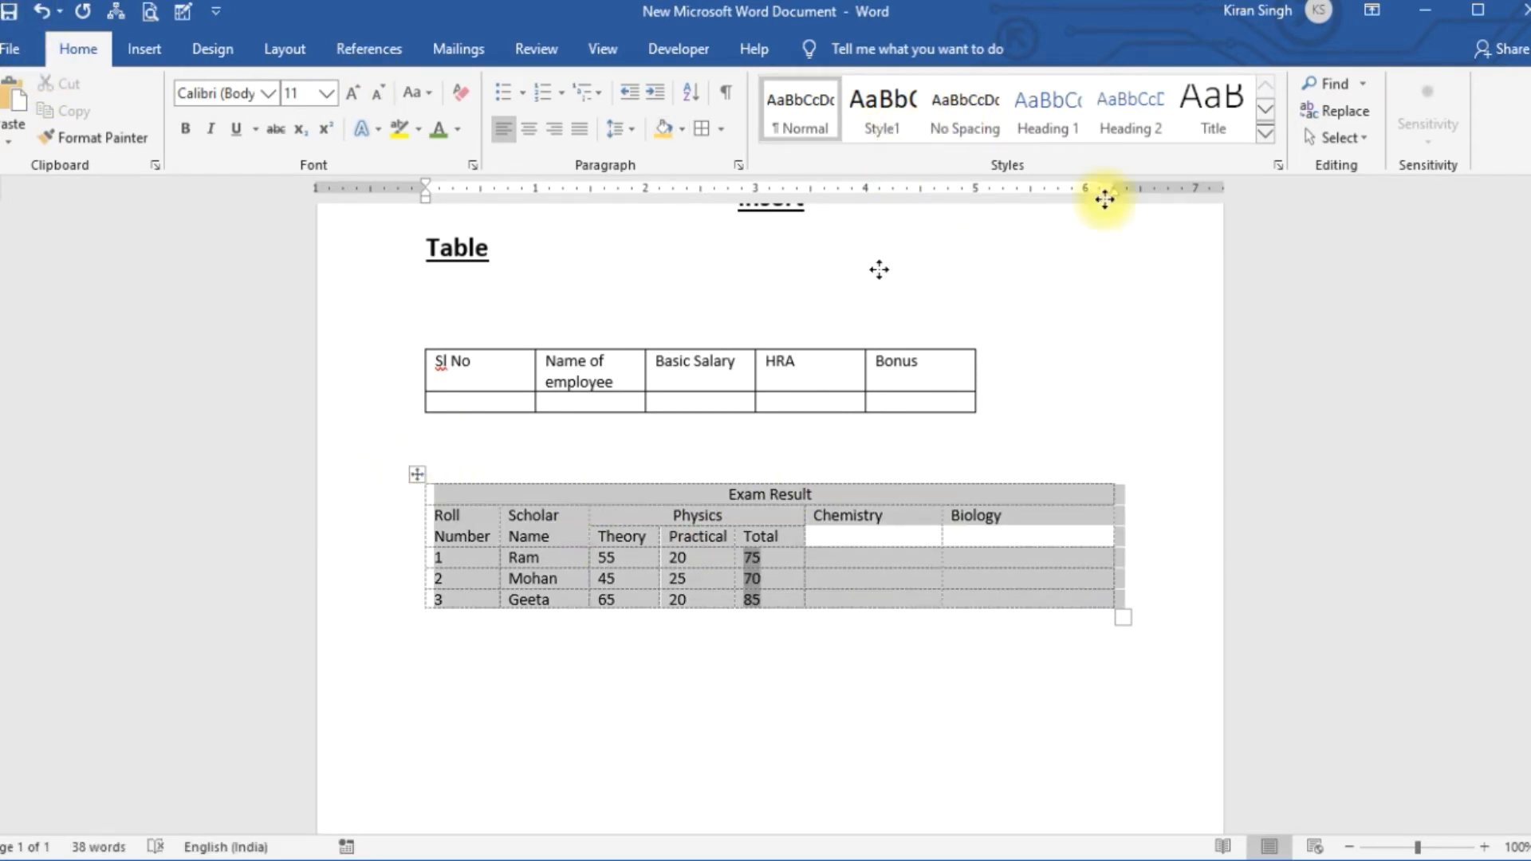
pyautogui.click(823, 48)
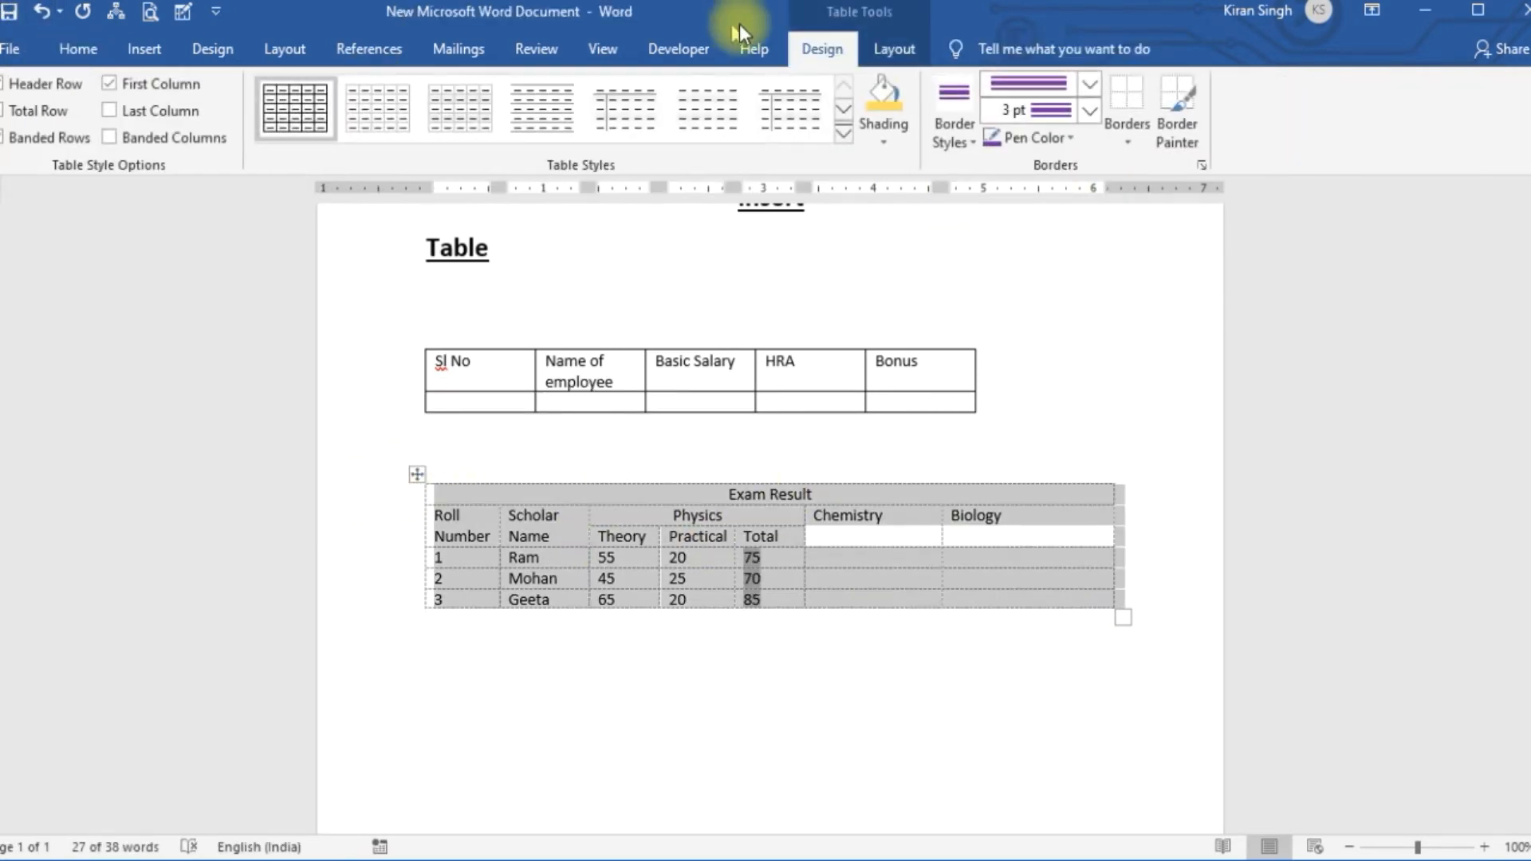
pyautogui.click(894, 52)
pyautogui.click(45, 115)
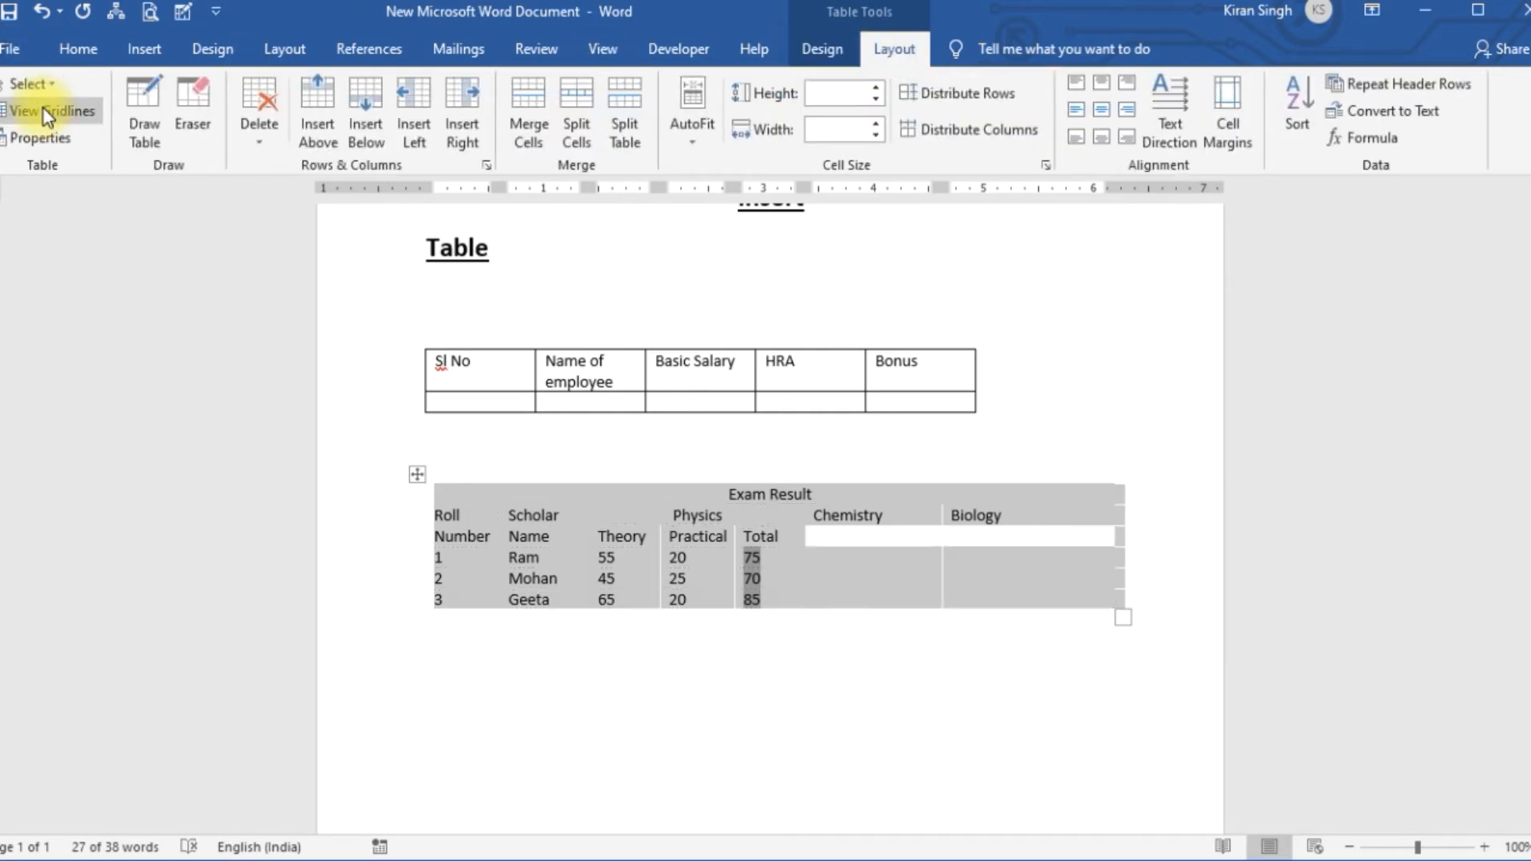
pyautogui.click(547, 700)
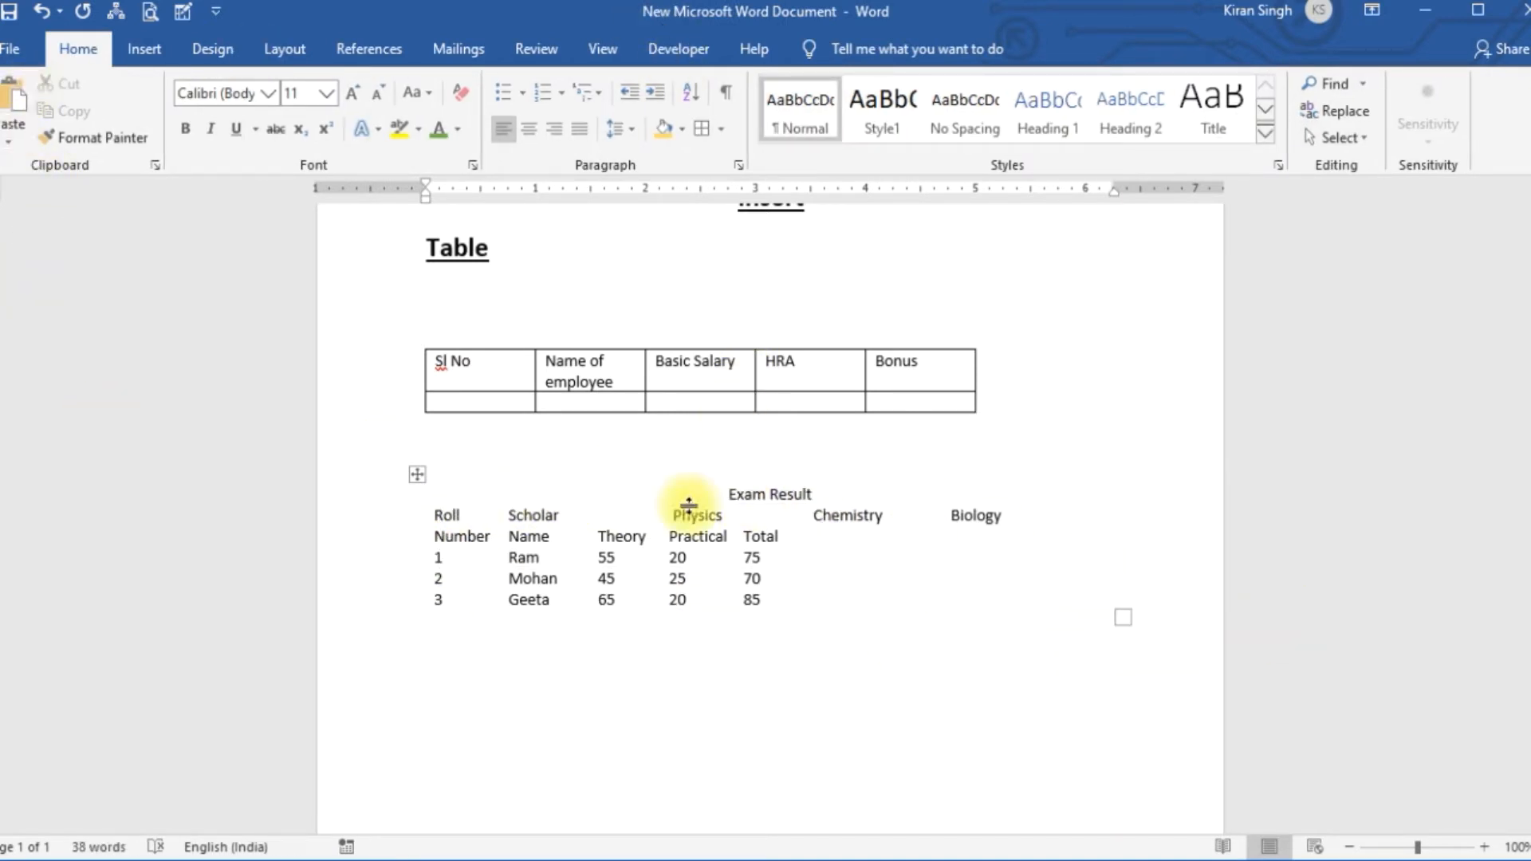
pyautogui.click(684, 536)
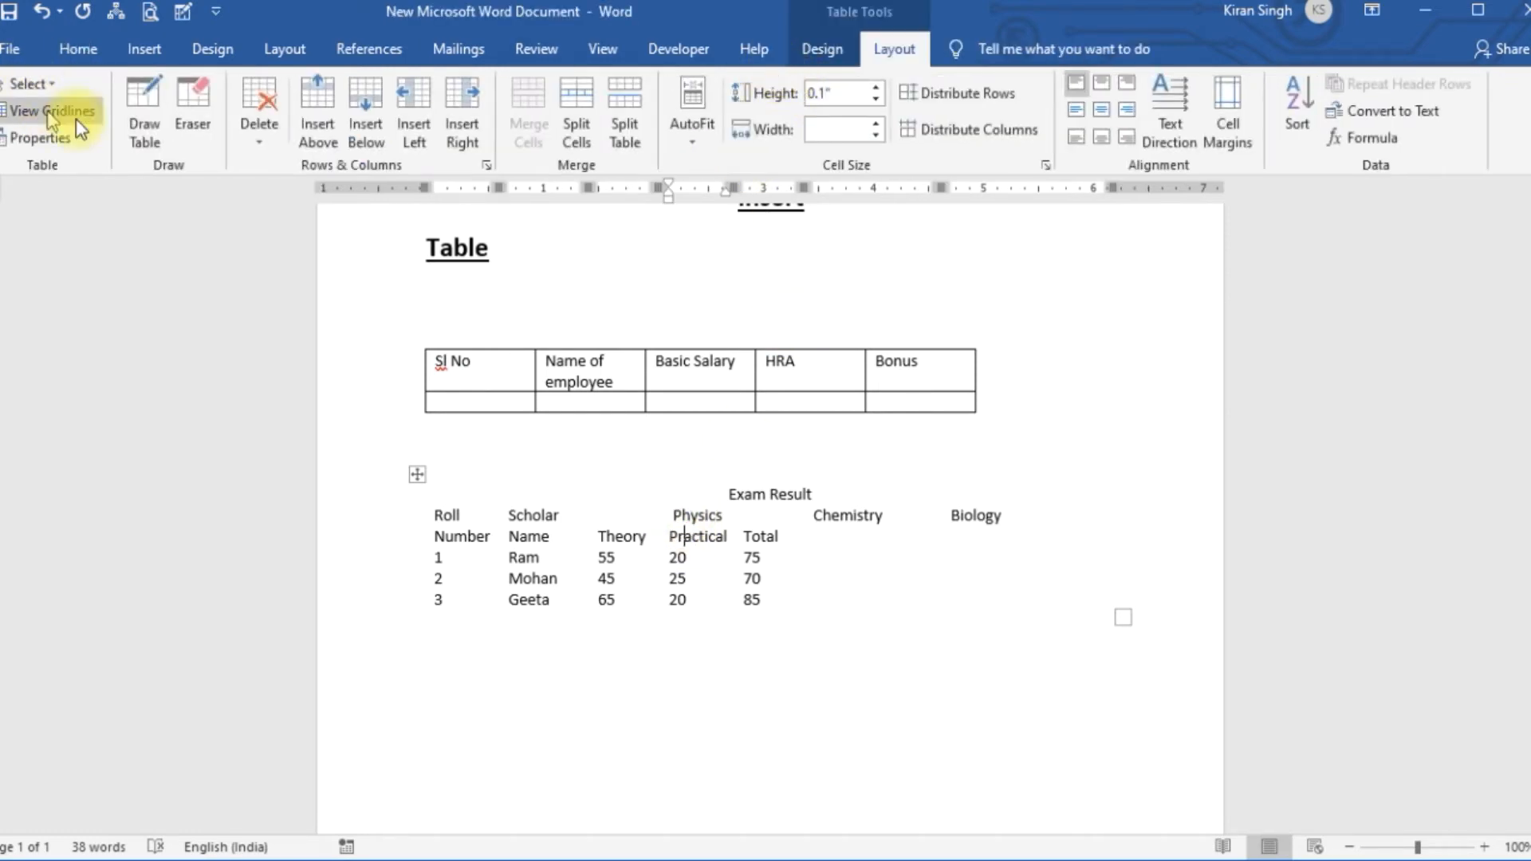
pyautogui.click(4, 111)
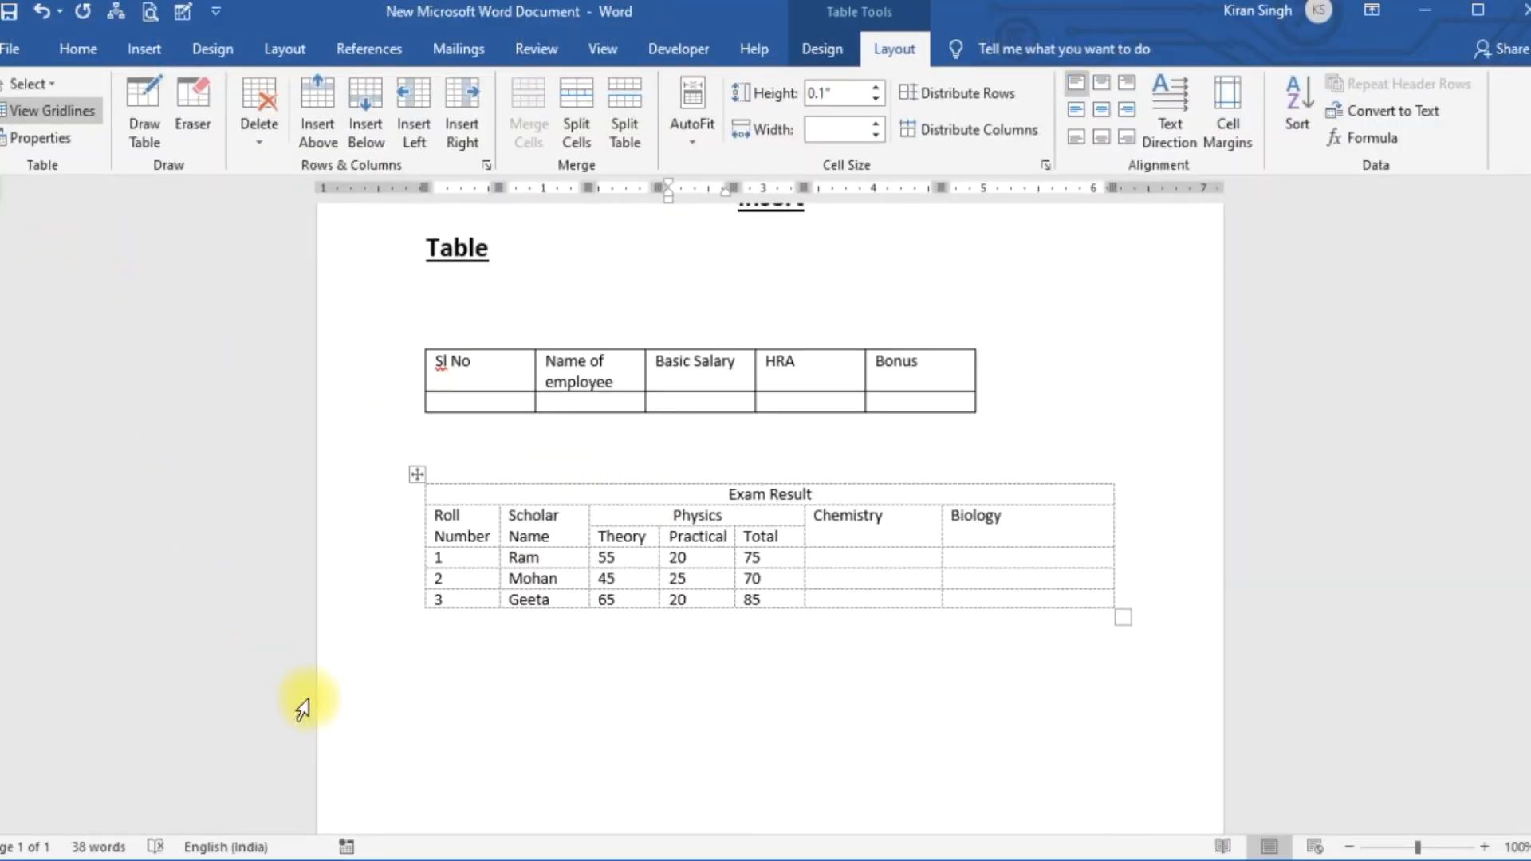
# Step: Select the entire salary table and set its table alignment to Center in the table properties
pyautogui.click(506, 375)
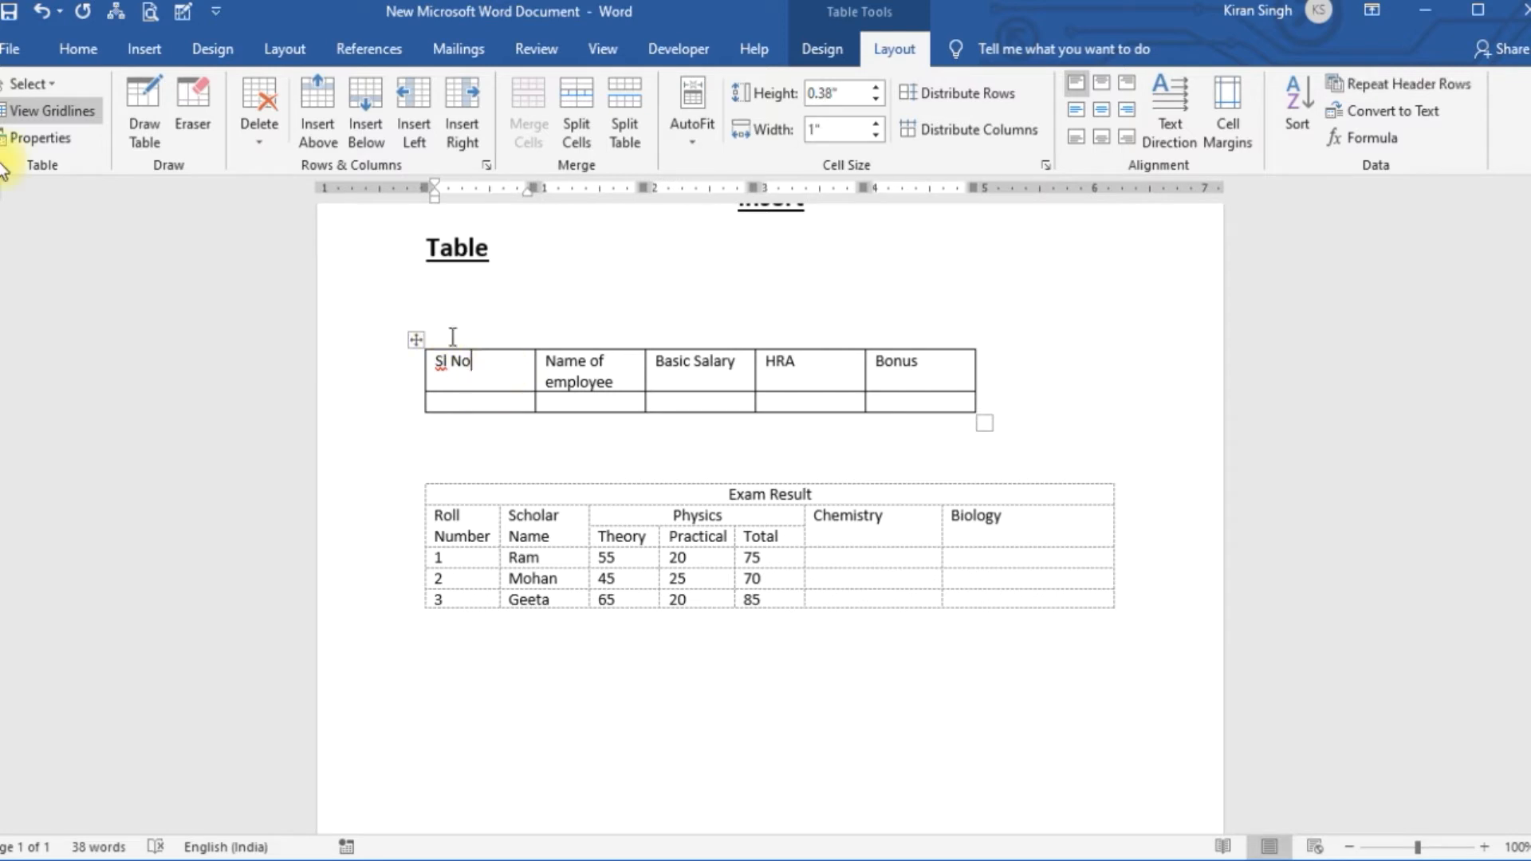
pyautogui.click(416, 339)
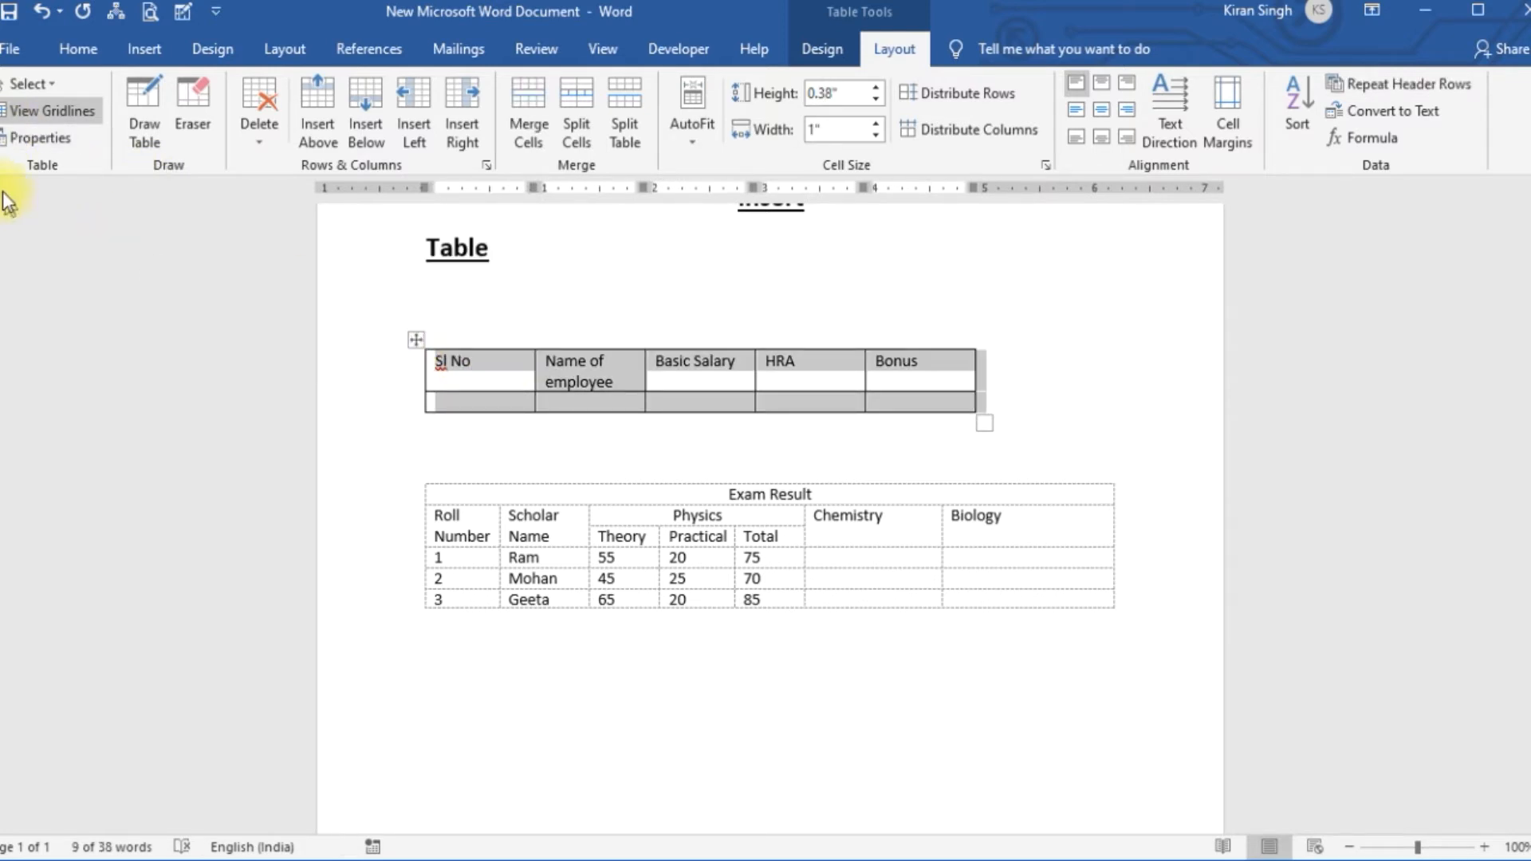
pyautogui.click(37, 140)
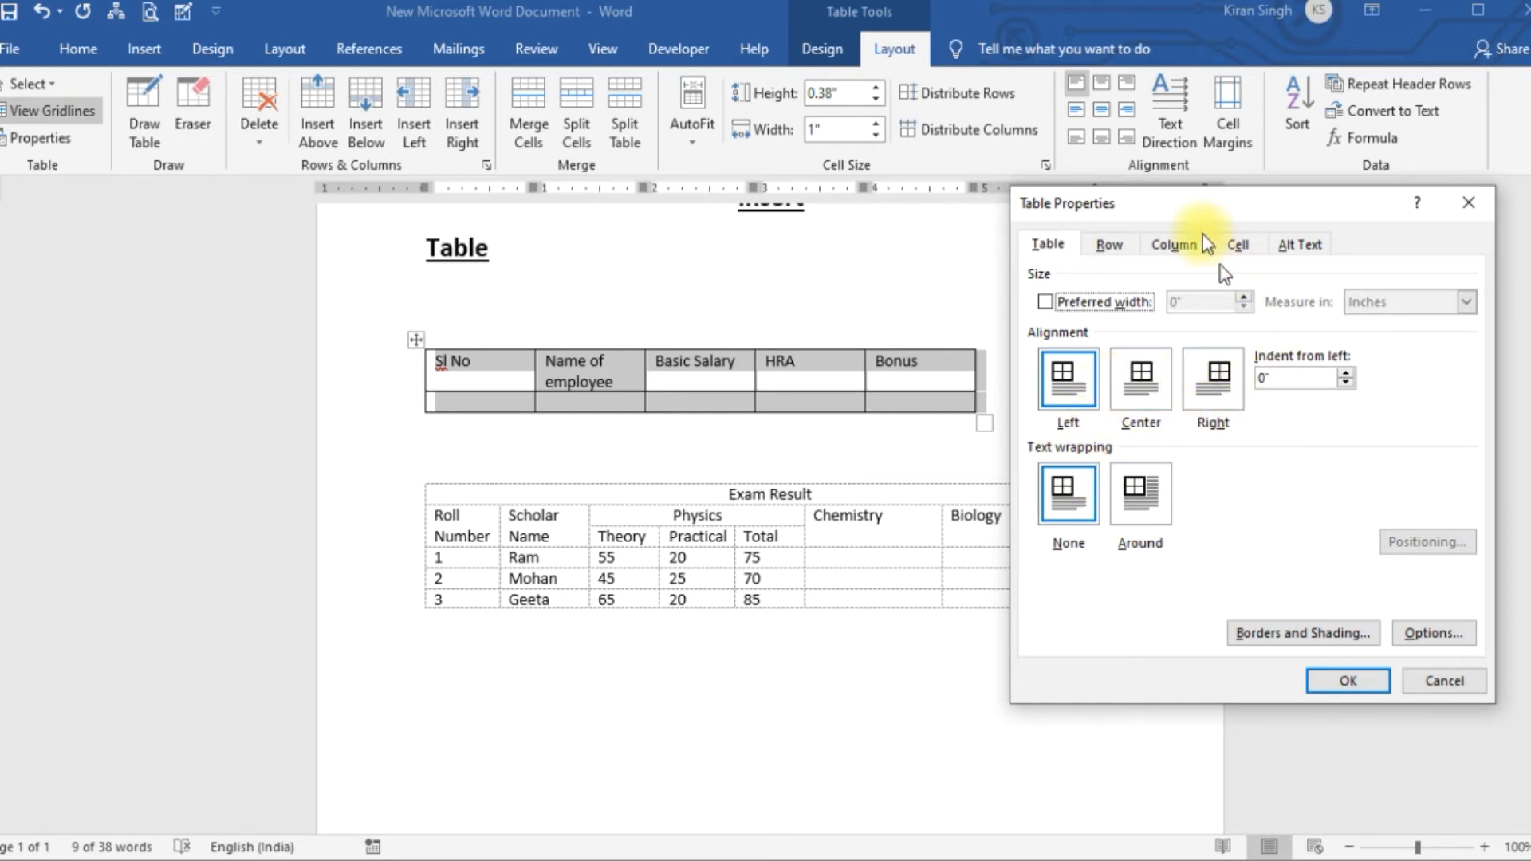
pyautogui.moveTo(1198, 212); pyautogui.dragTo(1319, 214)
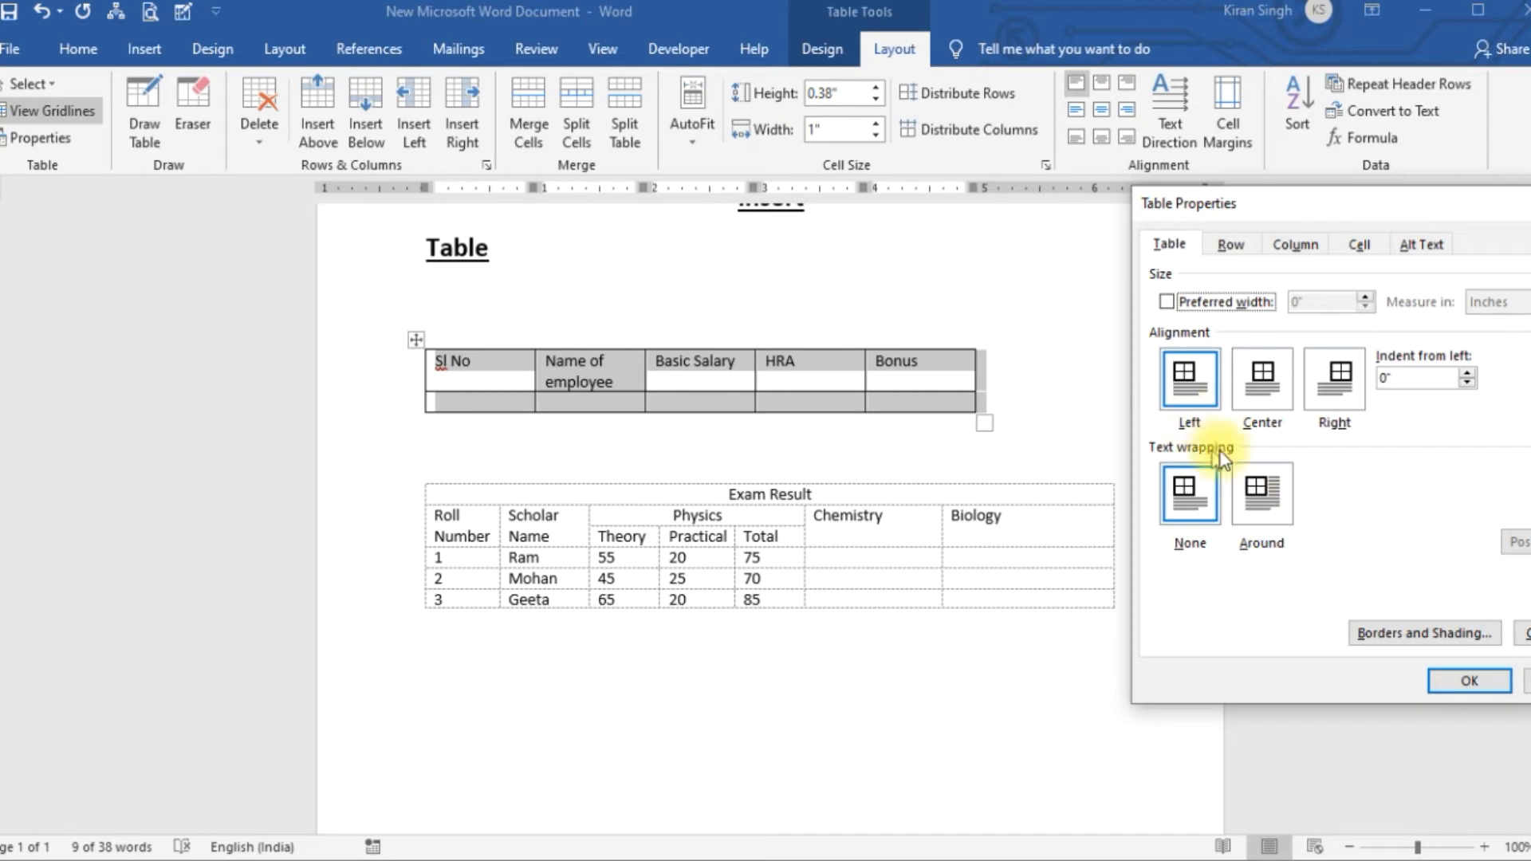
pyautogui.click(1253, 411)
pyautogui.click(1457, 683)
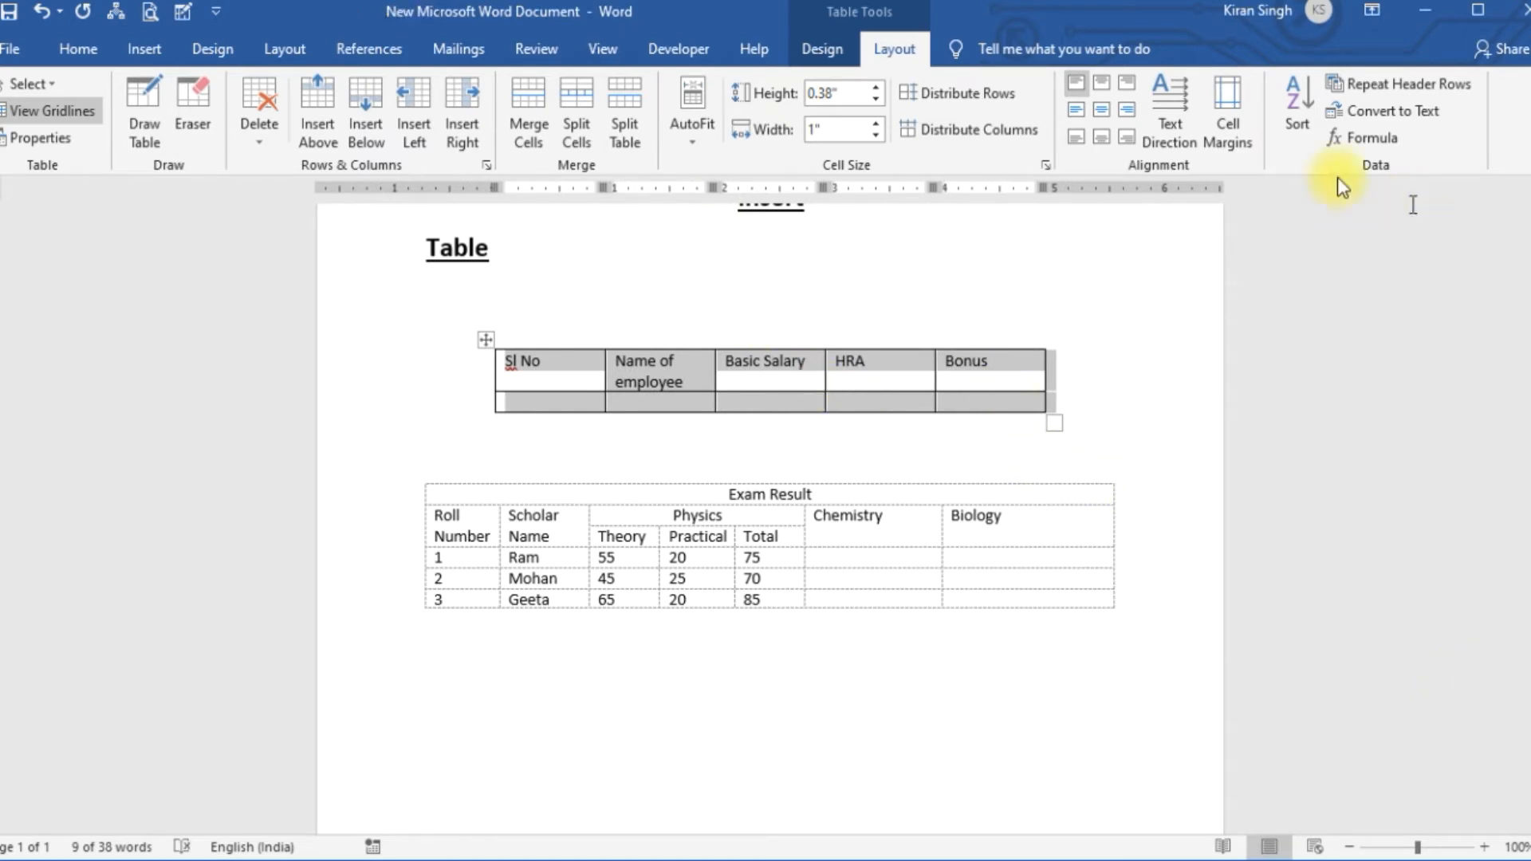
# Step: Change the salary table's alignment to Right in the table properties
pyautogui.click(65, 139)
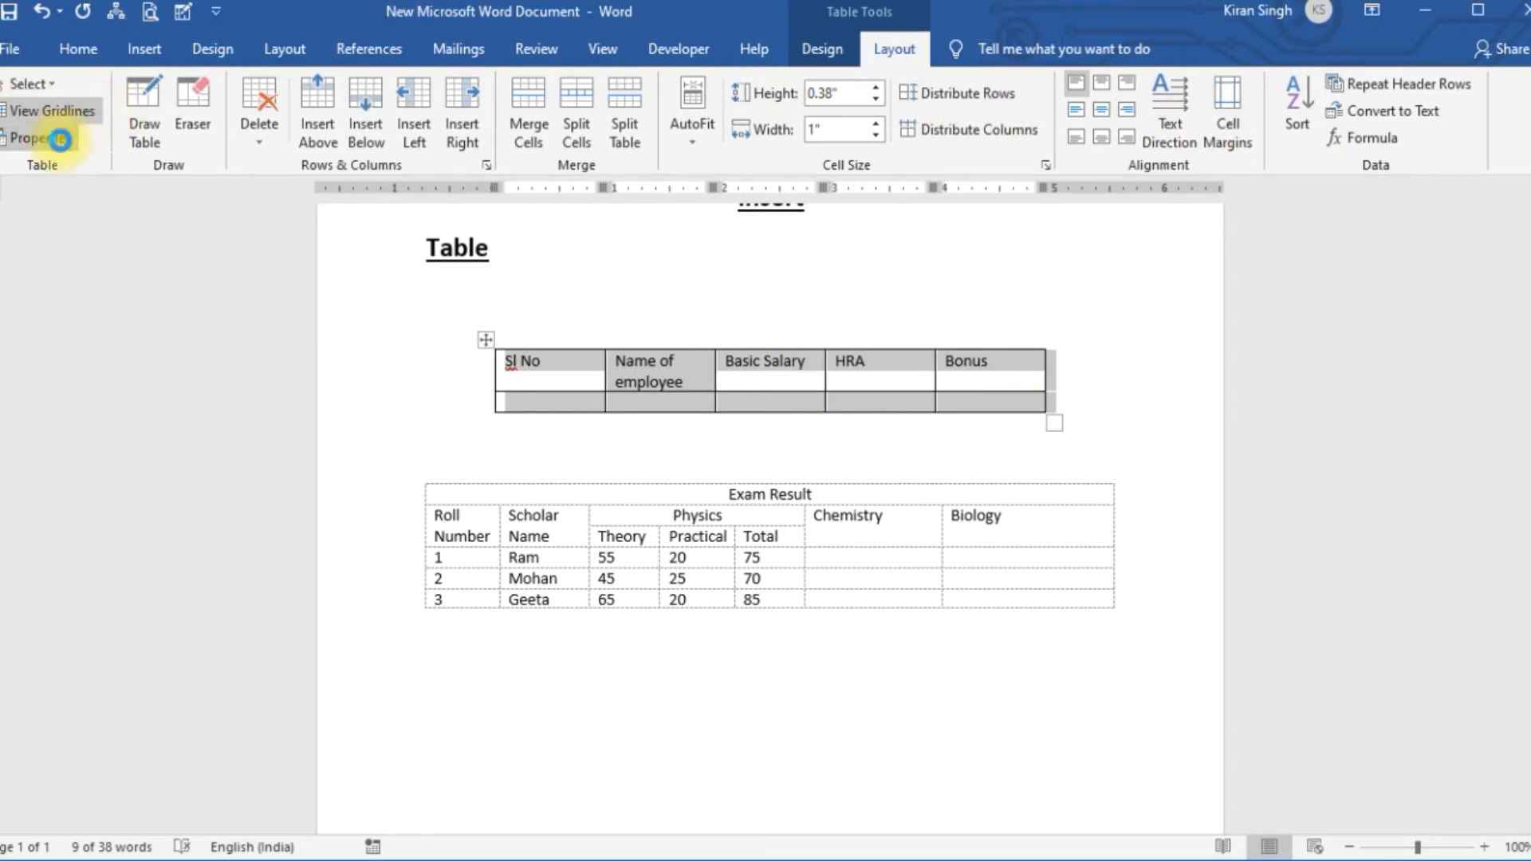
pyautogui.click(1256, 397)
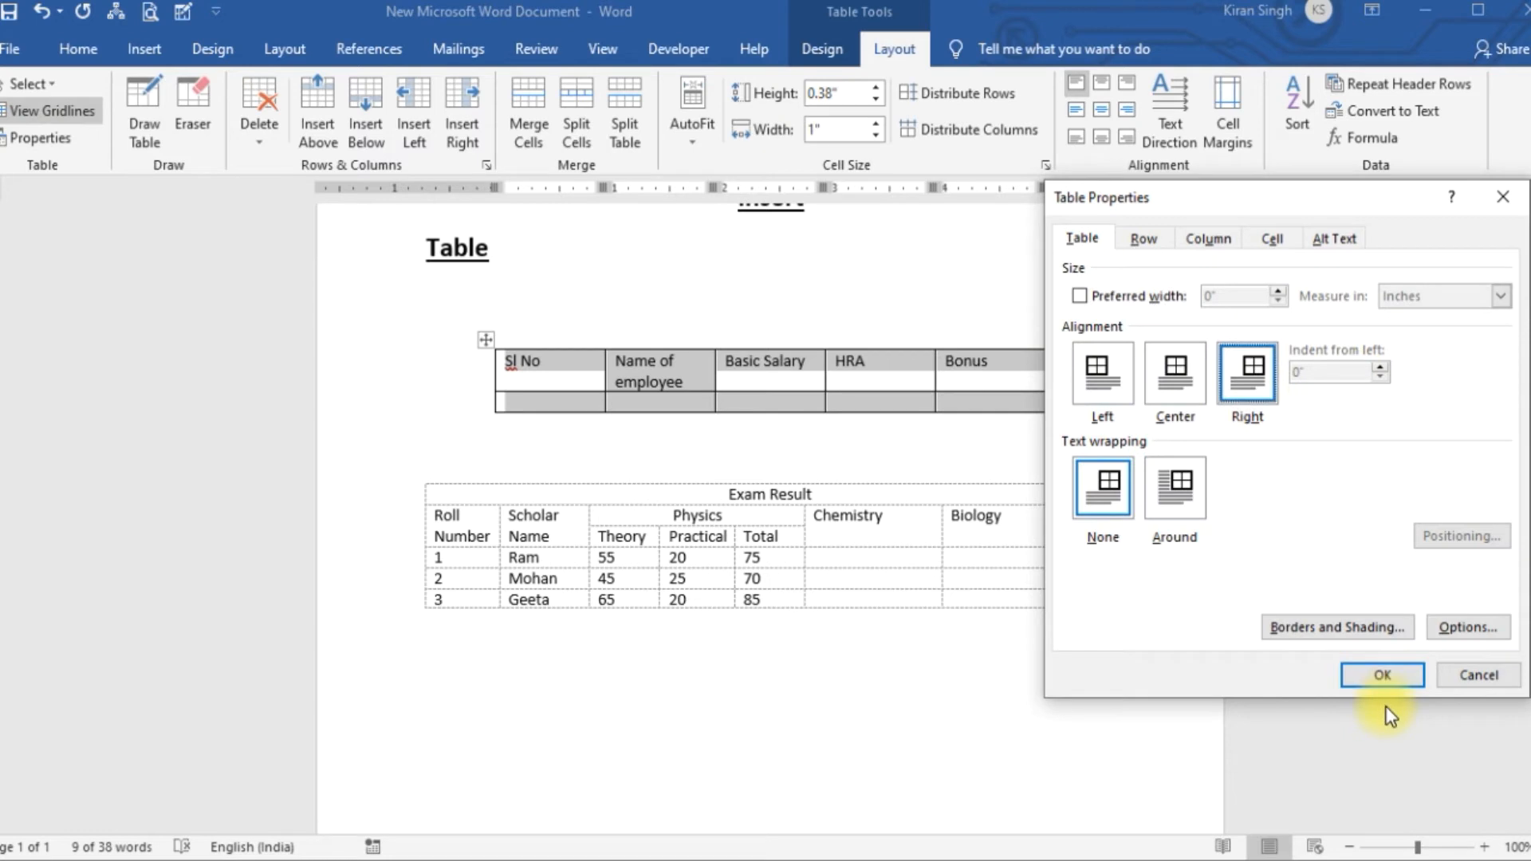
pyautogui.click(1387, 675)
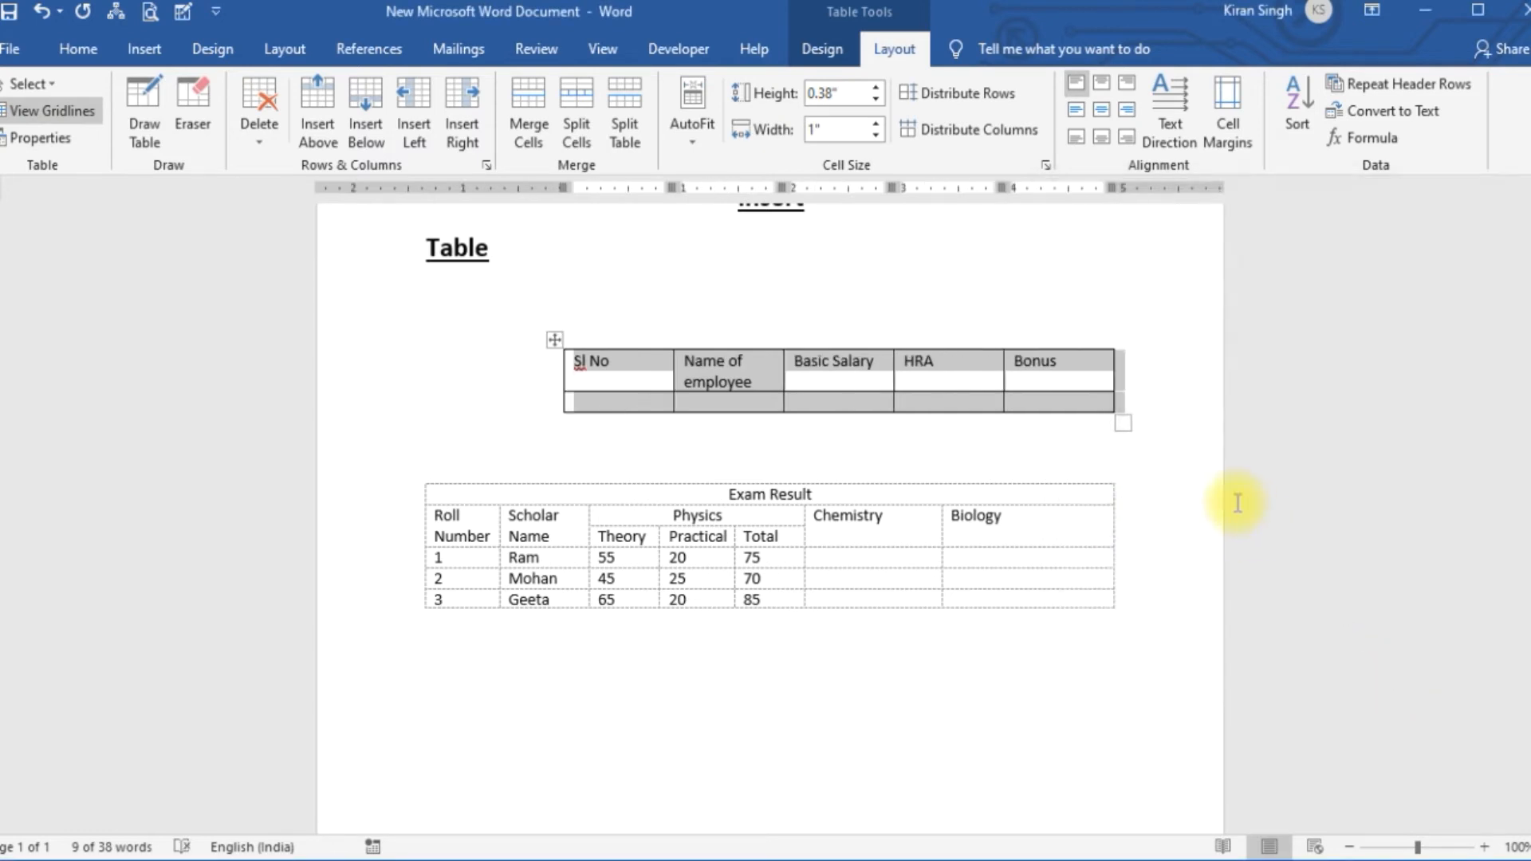
# Step: Set the salary table's alignment back to Left in the table properties
pyautogui.click(60, 143)
pyautogui.click(1122, 379)
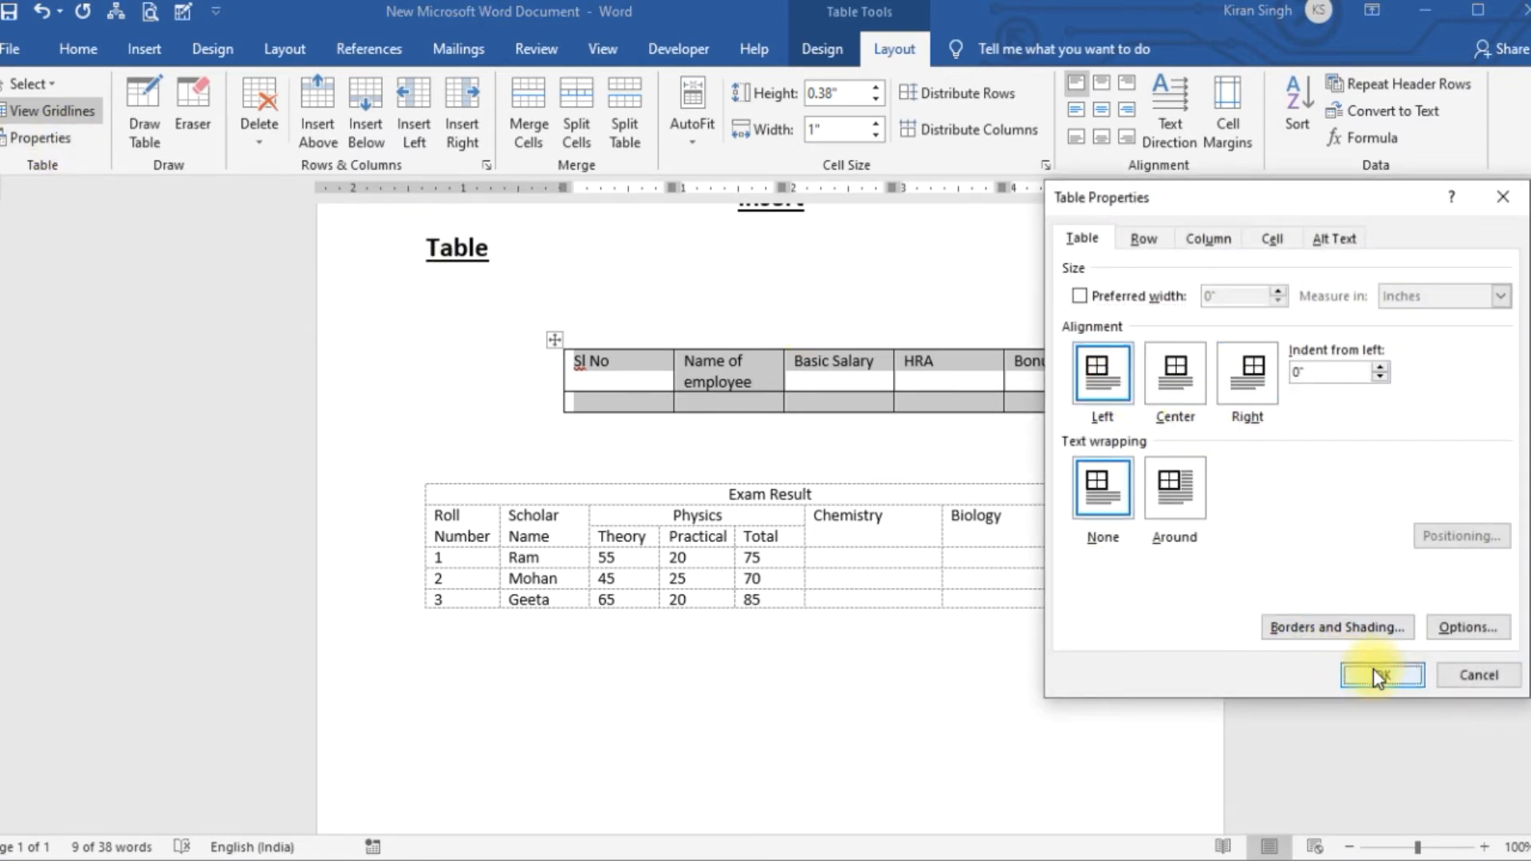
pyautogui.click(1373, 675)
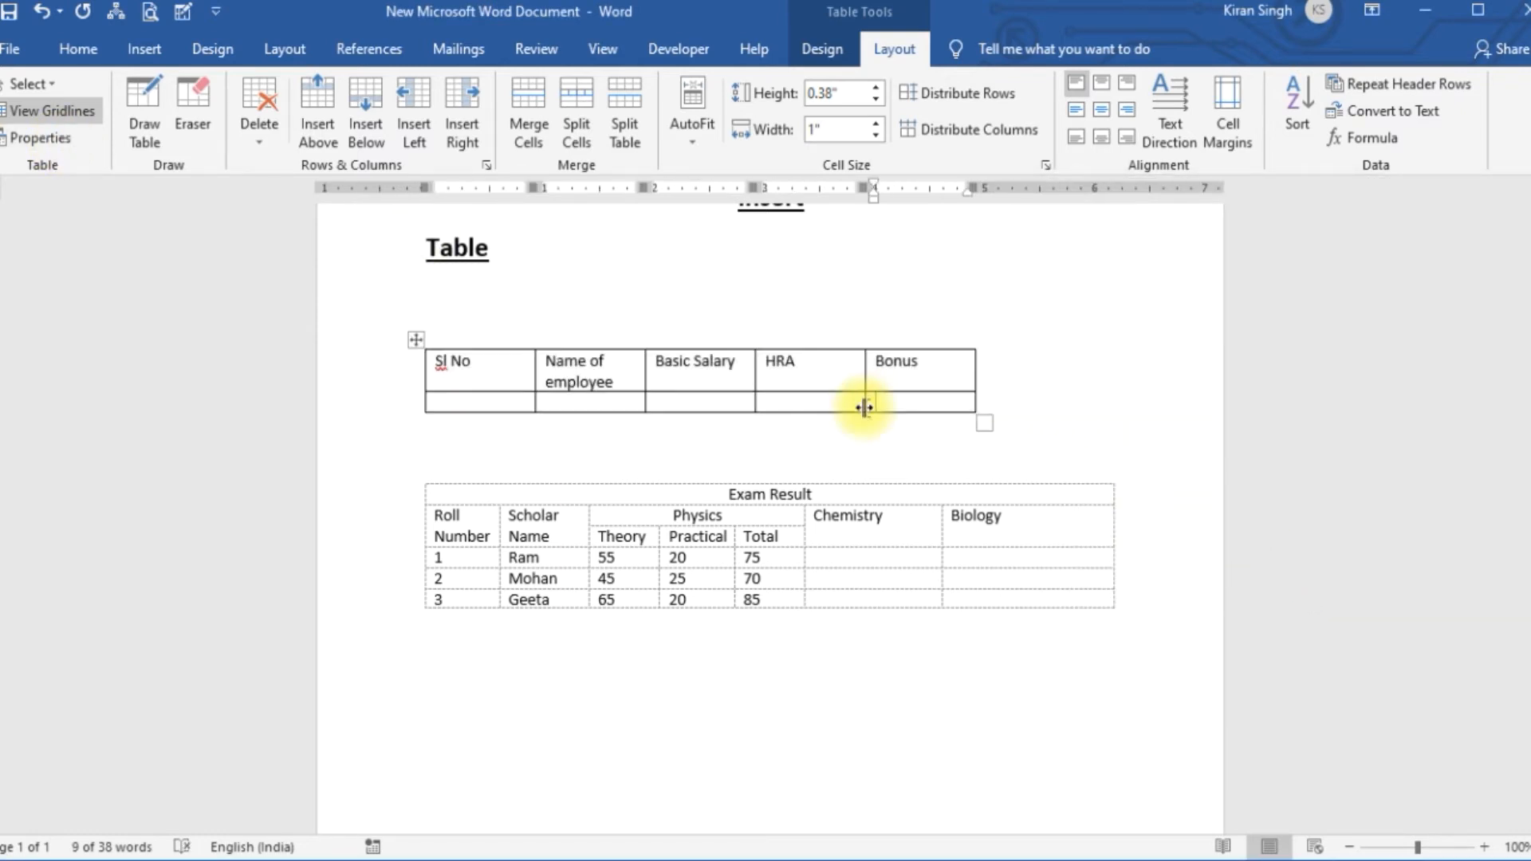
# Step: Generate a five-sentence sample paragraph directly below the salary table with =rand(1,5)
pyautogui.click(834, 422)
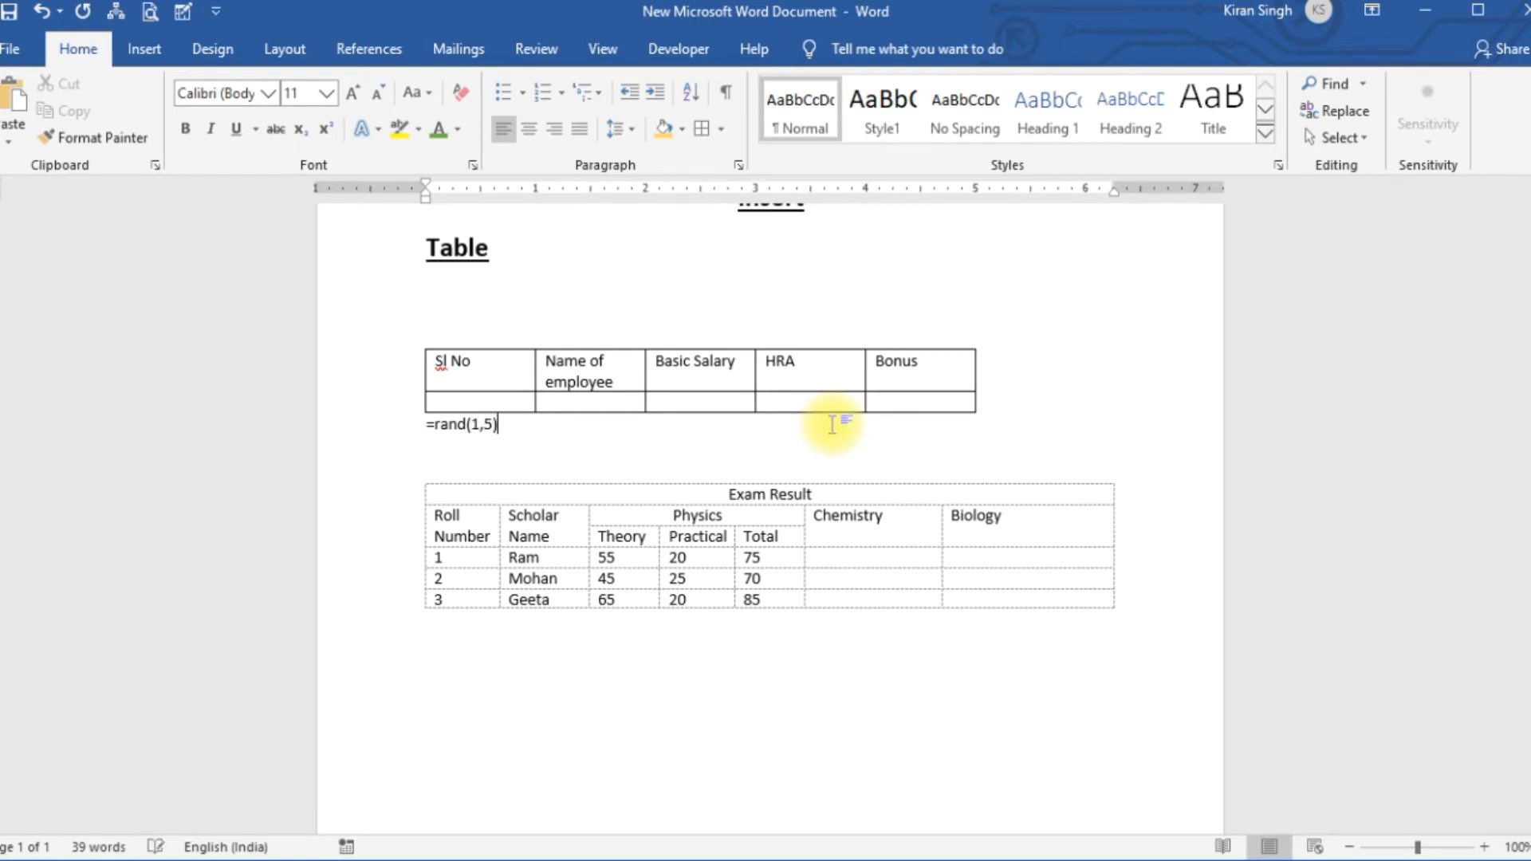
pyautogui.write('=rand(1,5)')
pyautogui.press('Return')
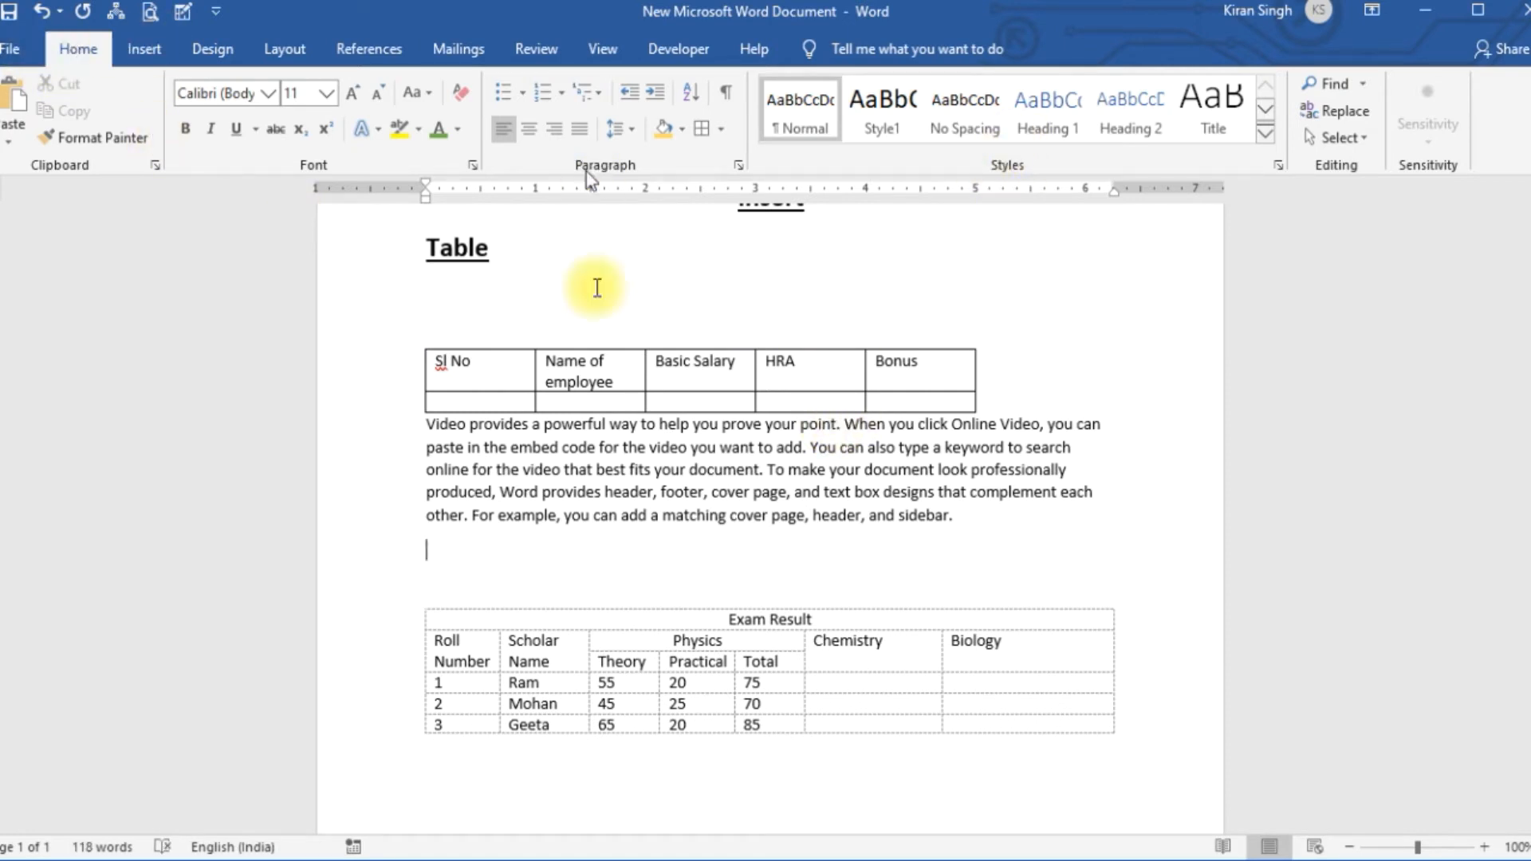
# Step: Set the salary table's text wrapping to Around in the table properties
pyautogui.click(634, 378)
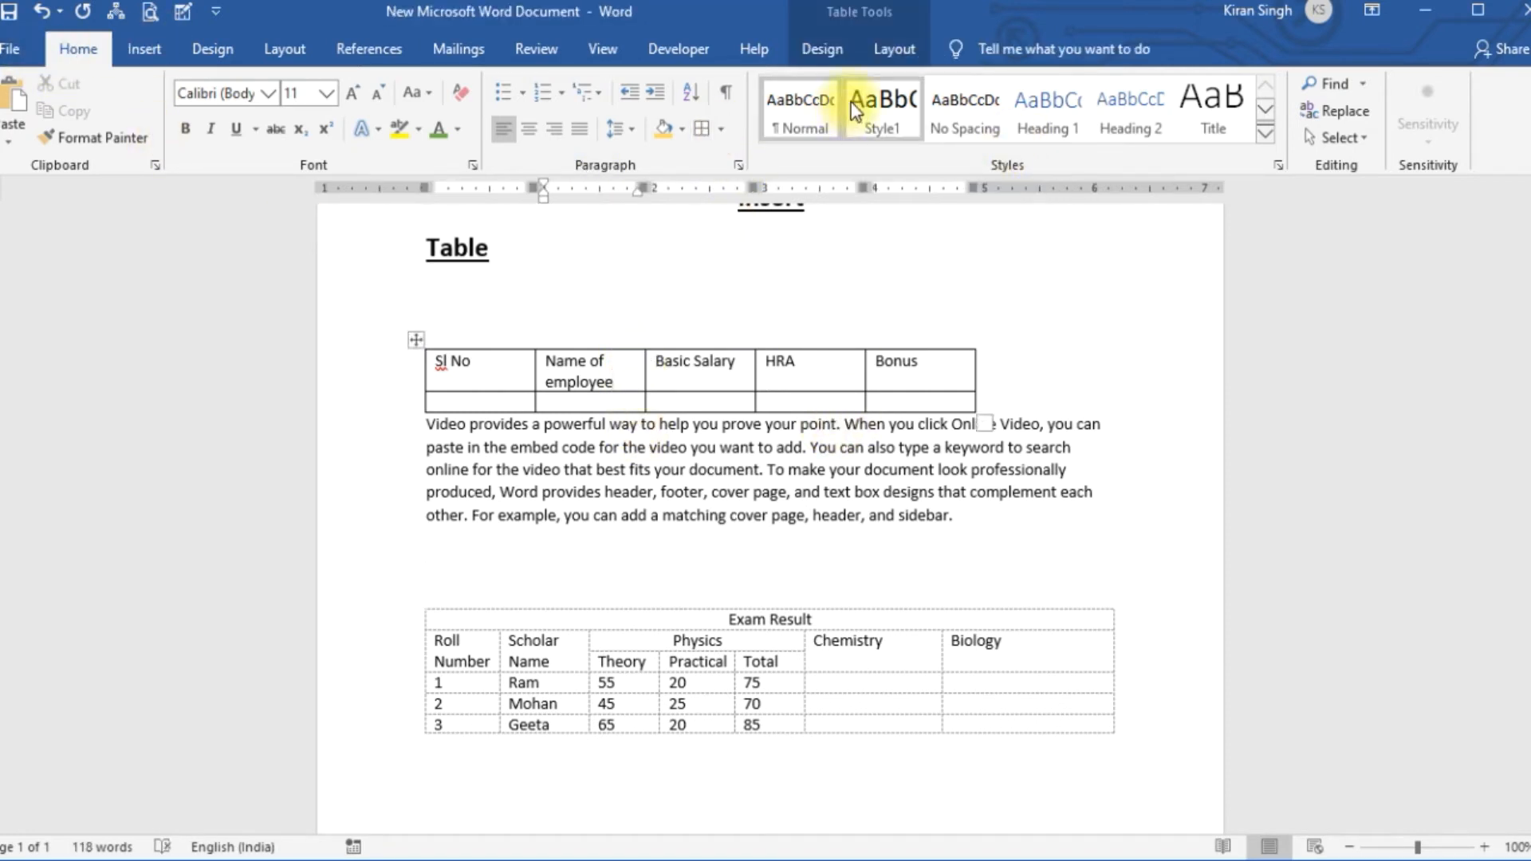
pyautogui.click(897, 48)
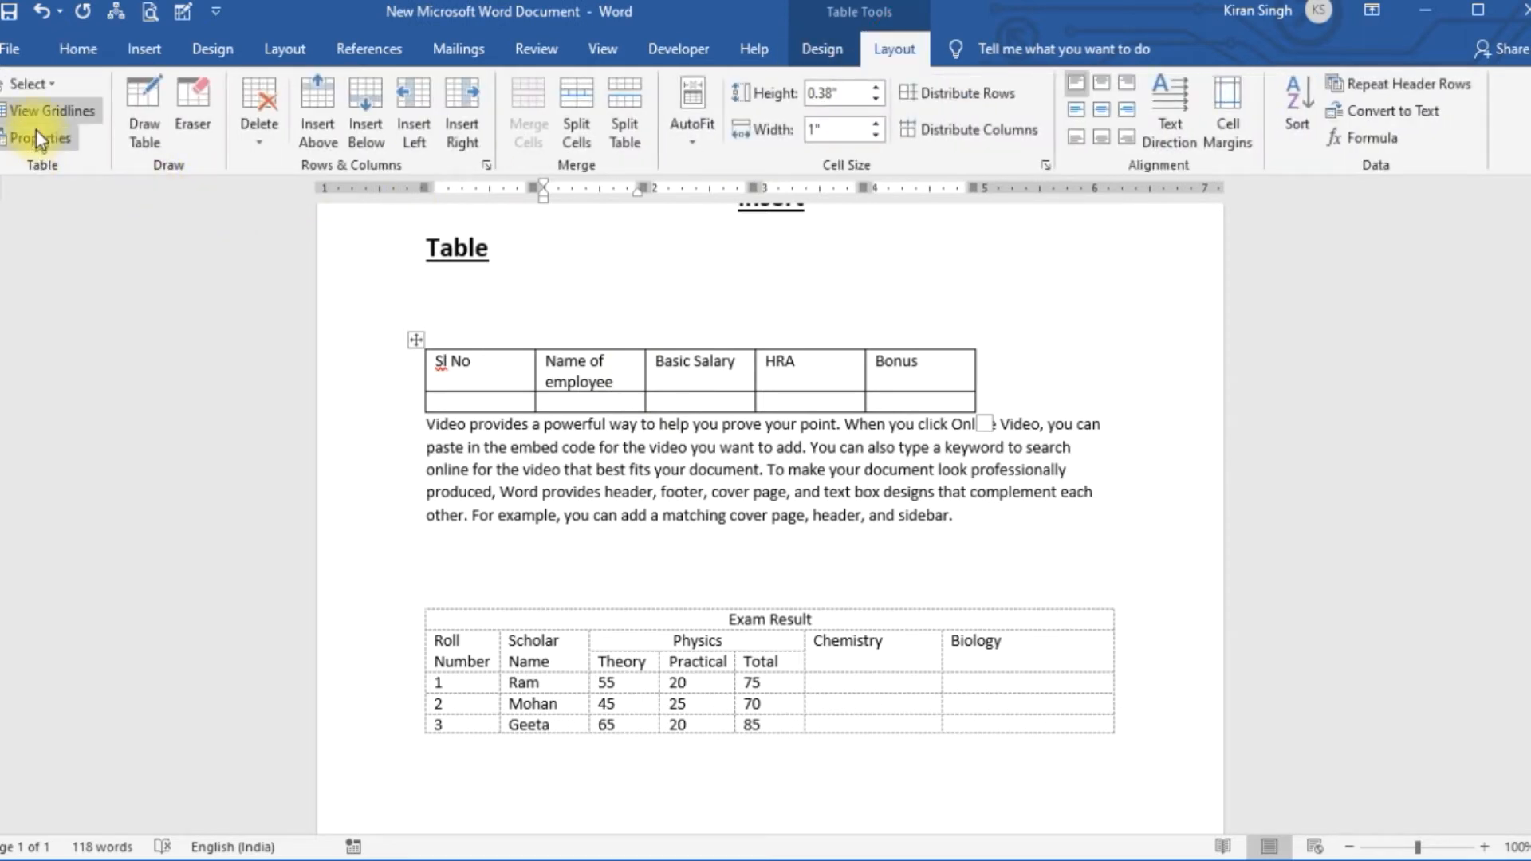
pyautogui.click(28, 141)
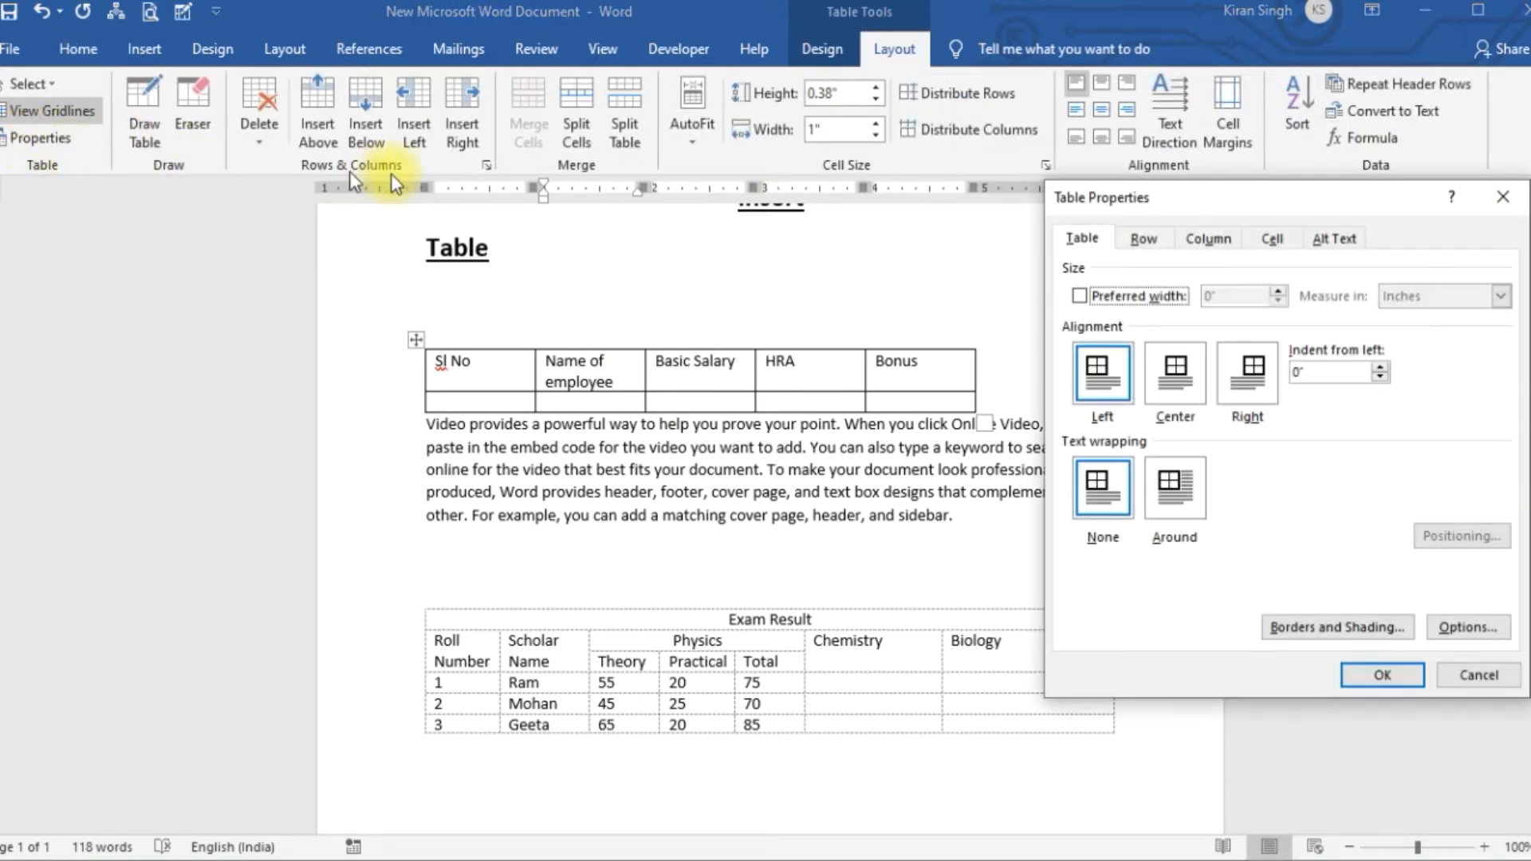
pyautogui.click(1194, 495)
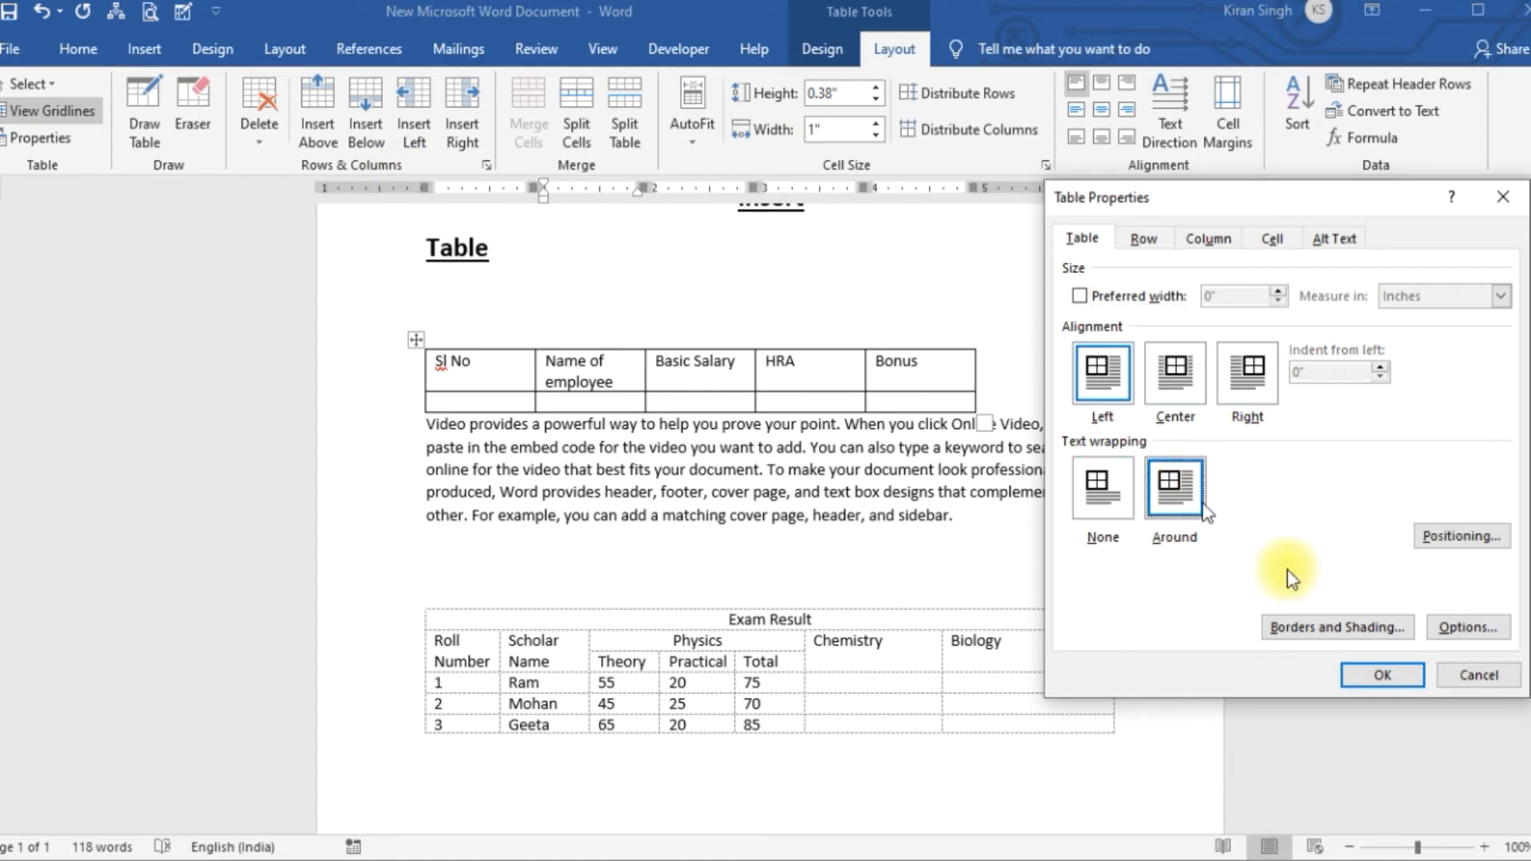
pyautogui.click(1389, 676)
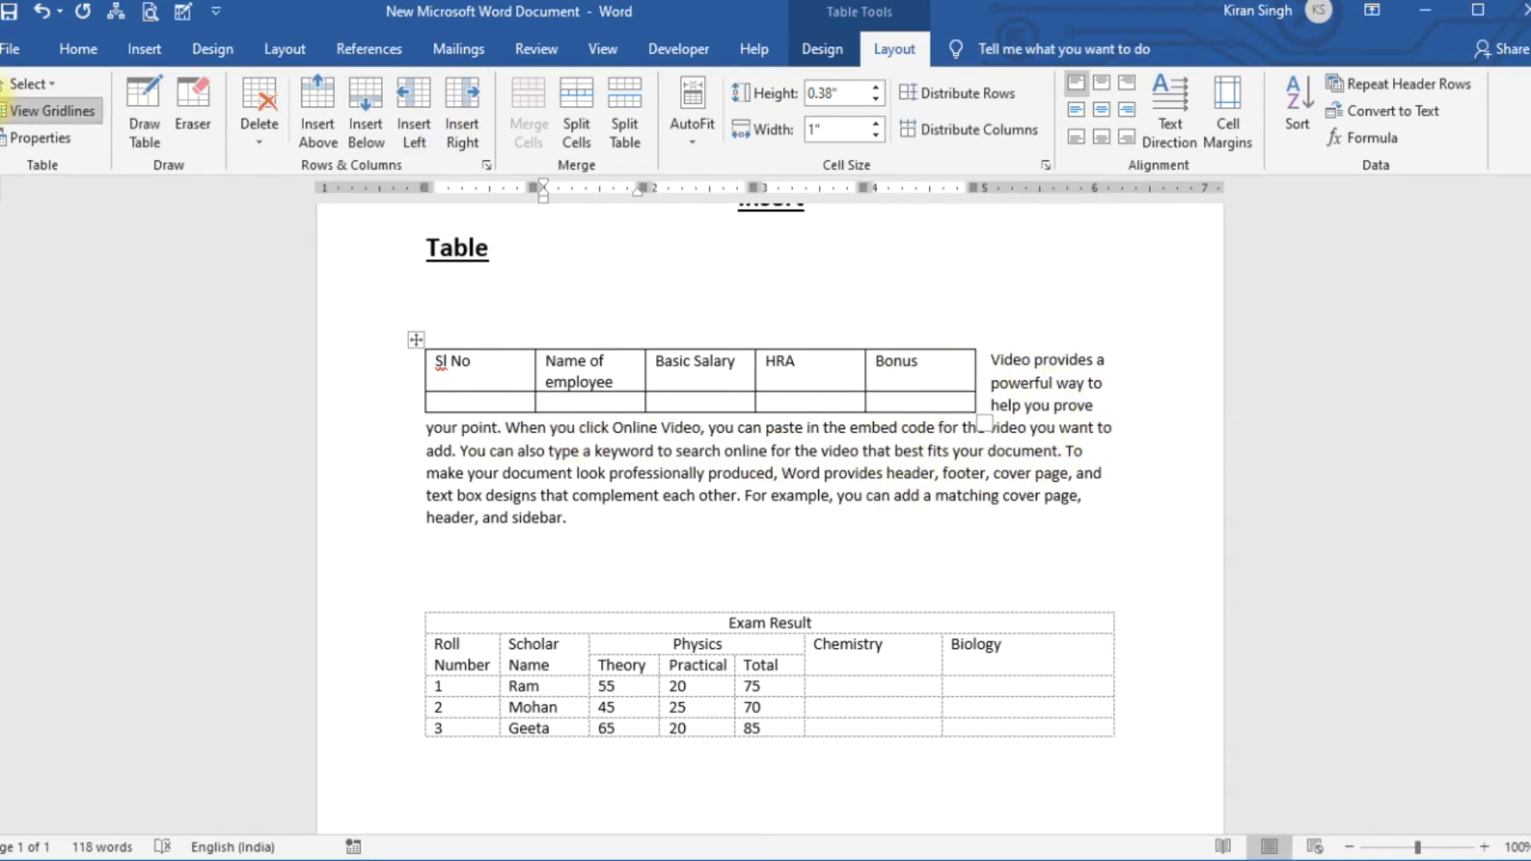
# Step: Change the salary table's text wrapping back to None in the table properties
pyautogui.click(44, 138)
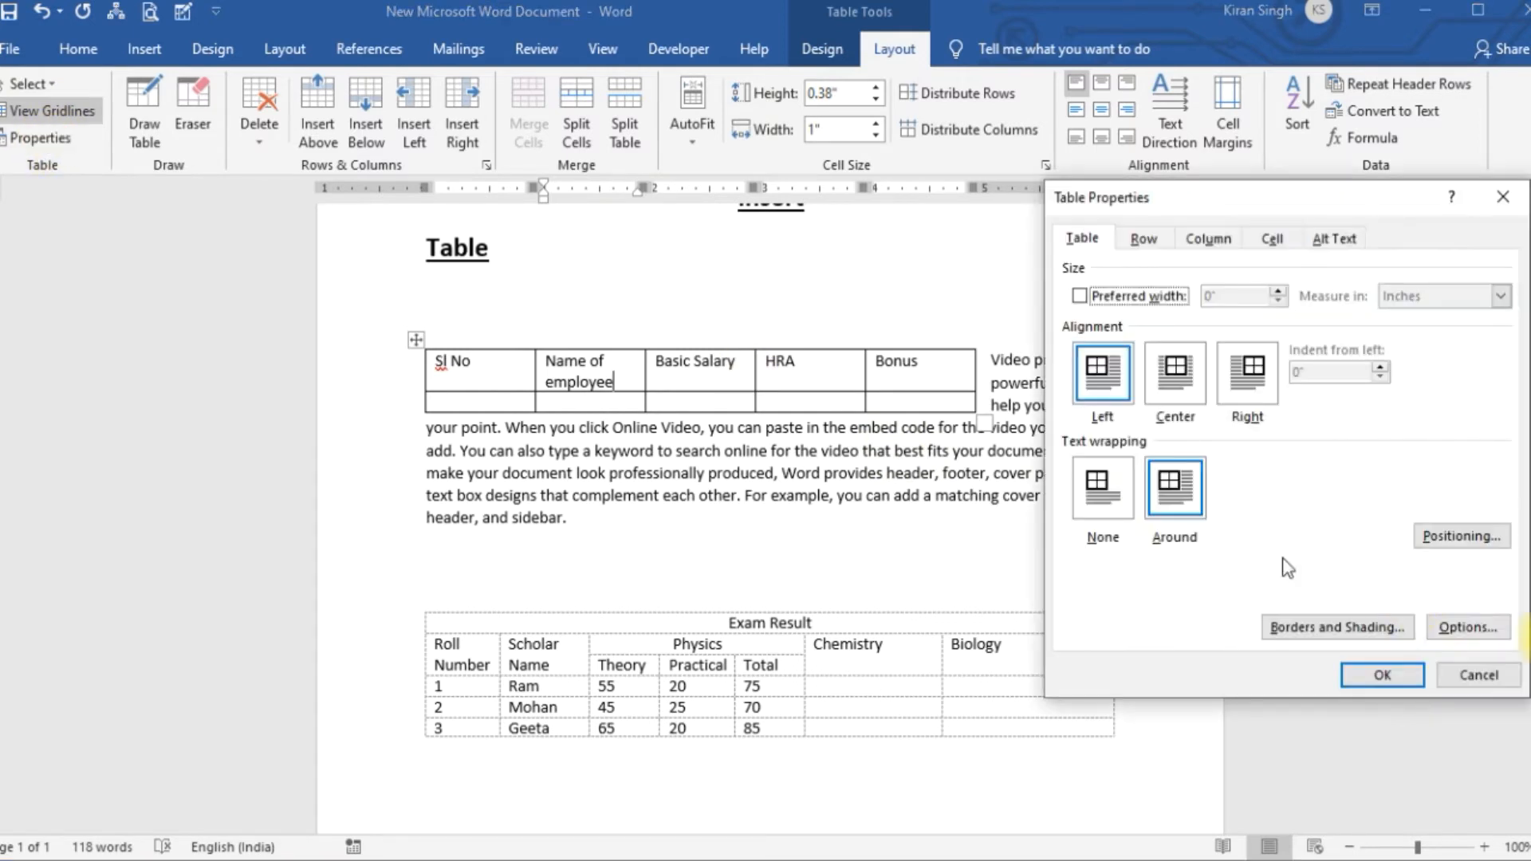
pyautogui.click(1104, 499)
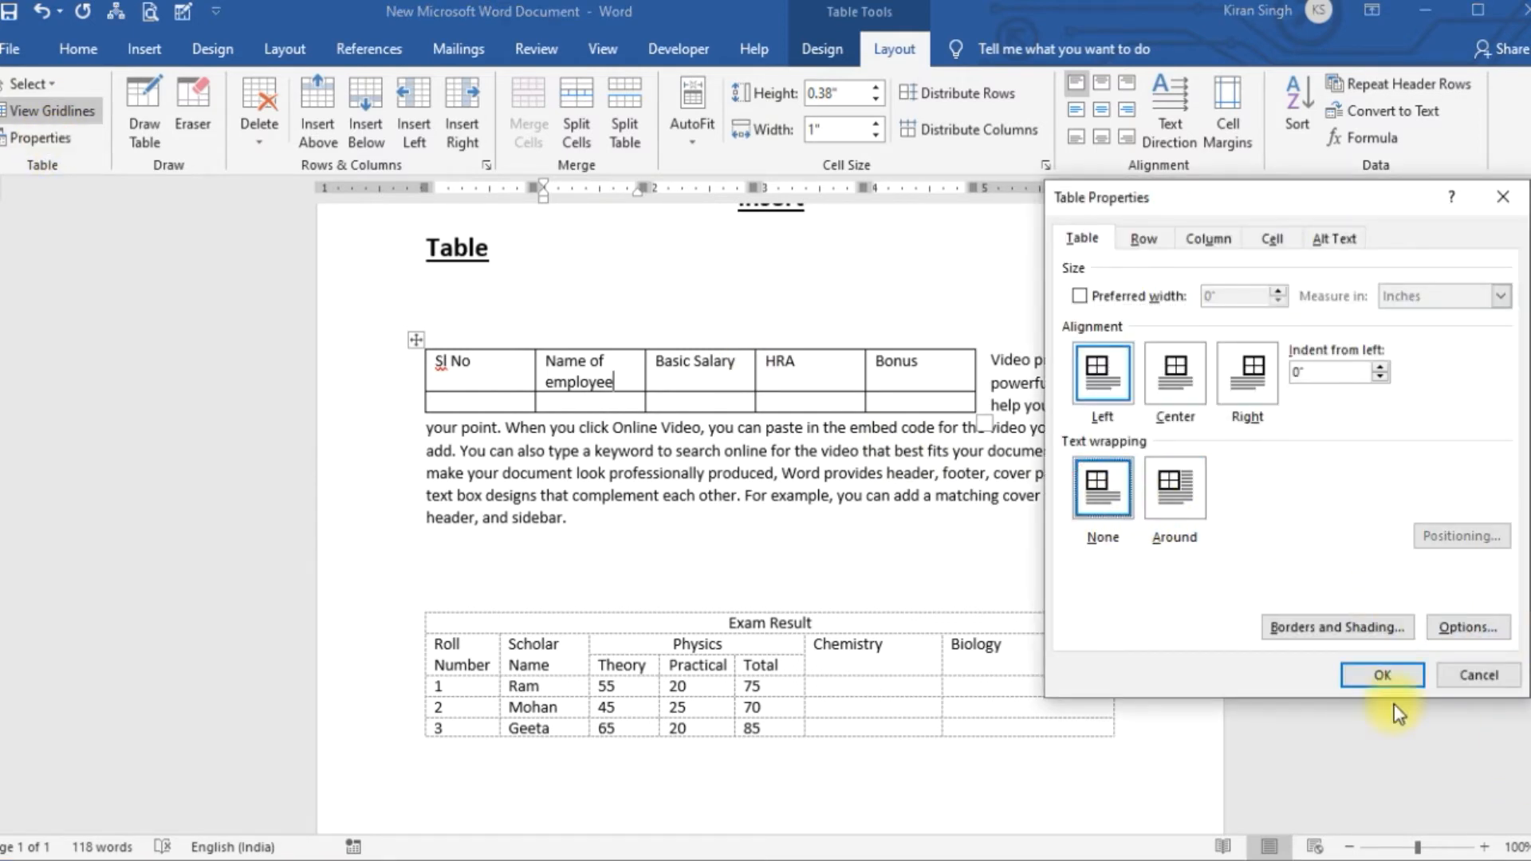
pyautogui.click(1386, 673)
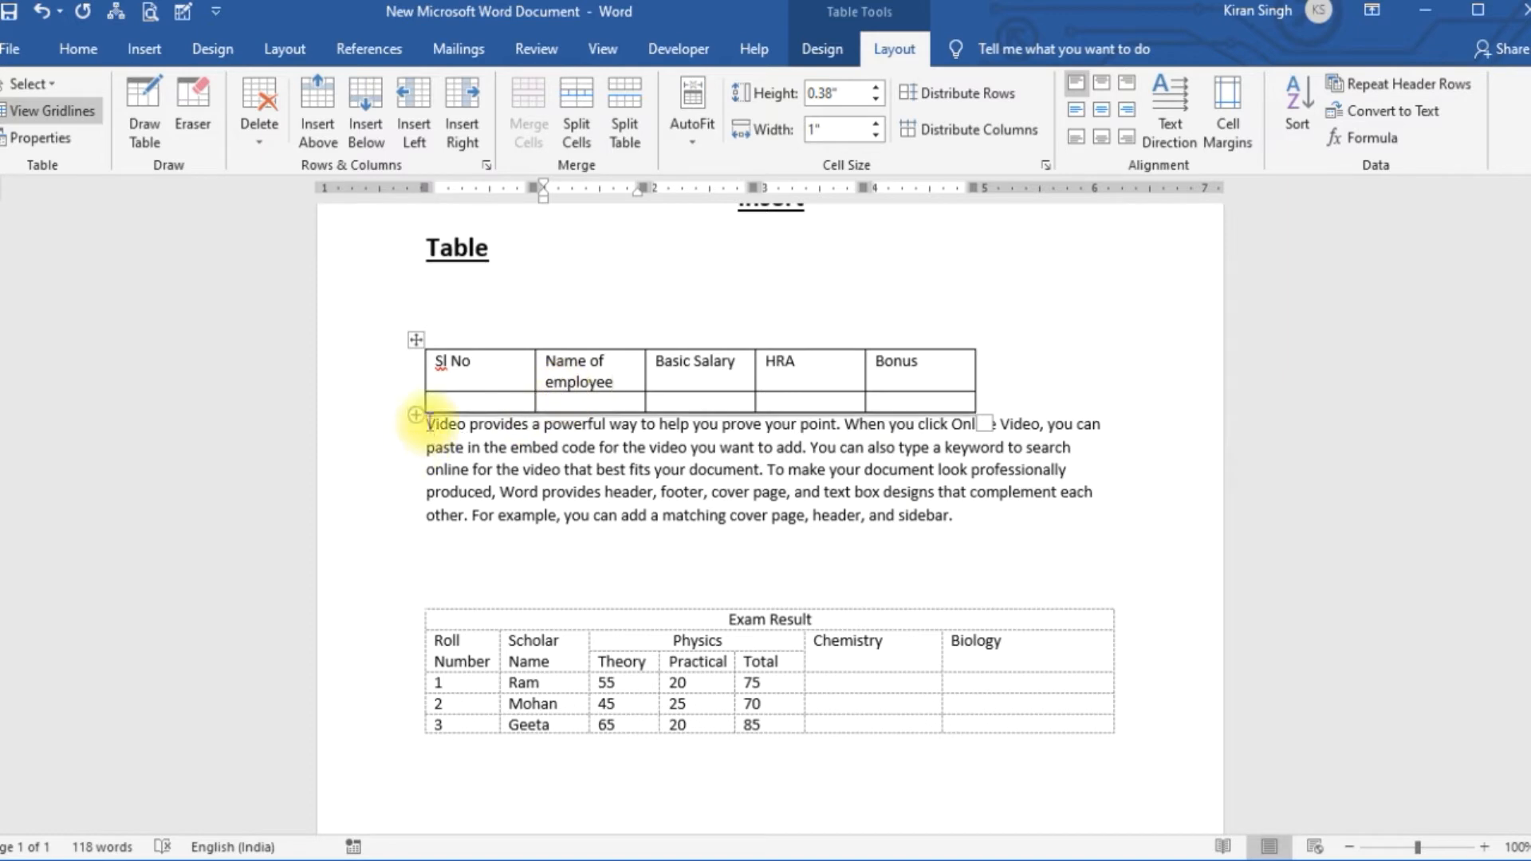
# Step: Delete the sample paragraph below the salary table and add two blank lines above the Exam Result table
pyautogui.moveTo(426, 424); pyautogui.dragTo(983, 541)
pyautogui.press('Delete')
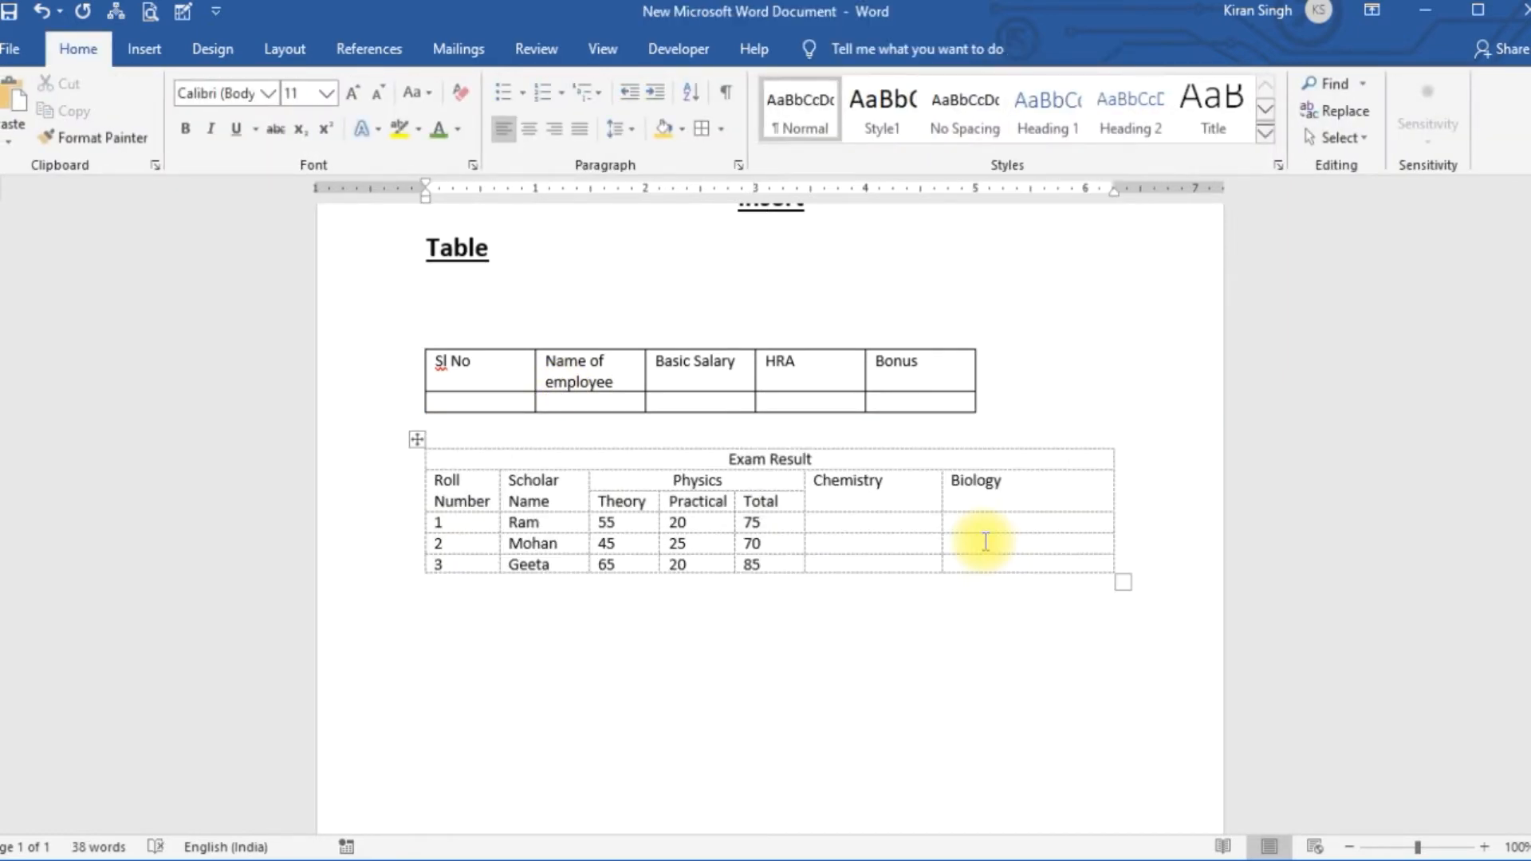
pyautogui.press('Return')
pyautogui.press('Return')
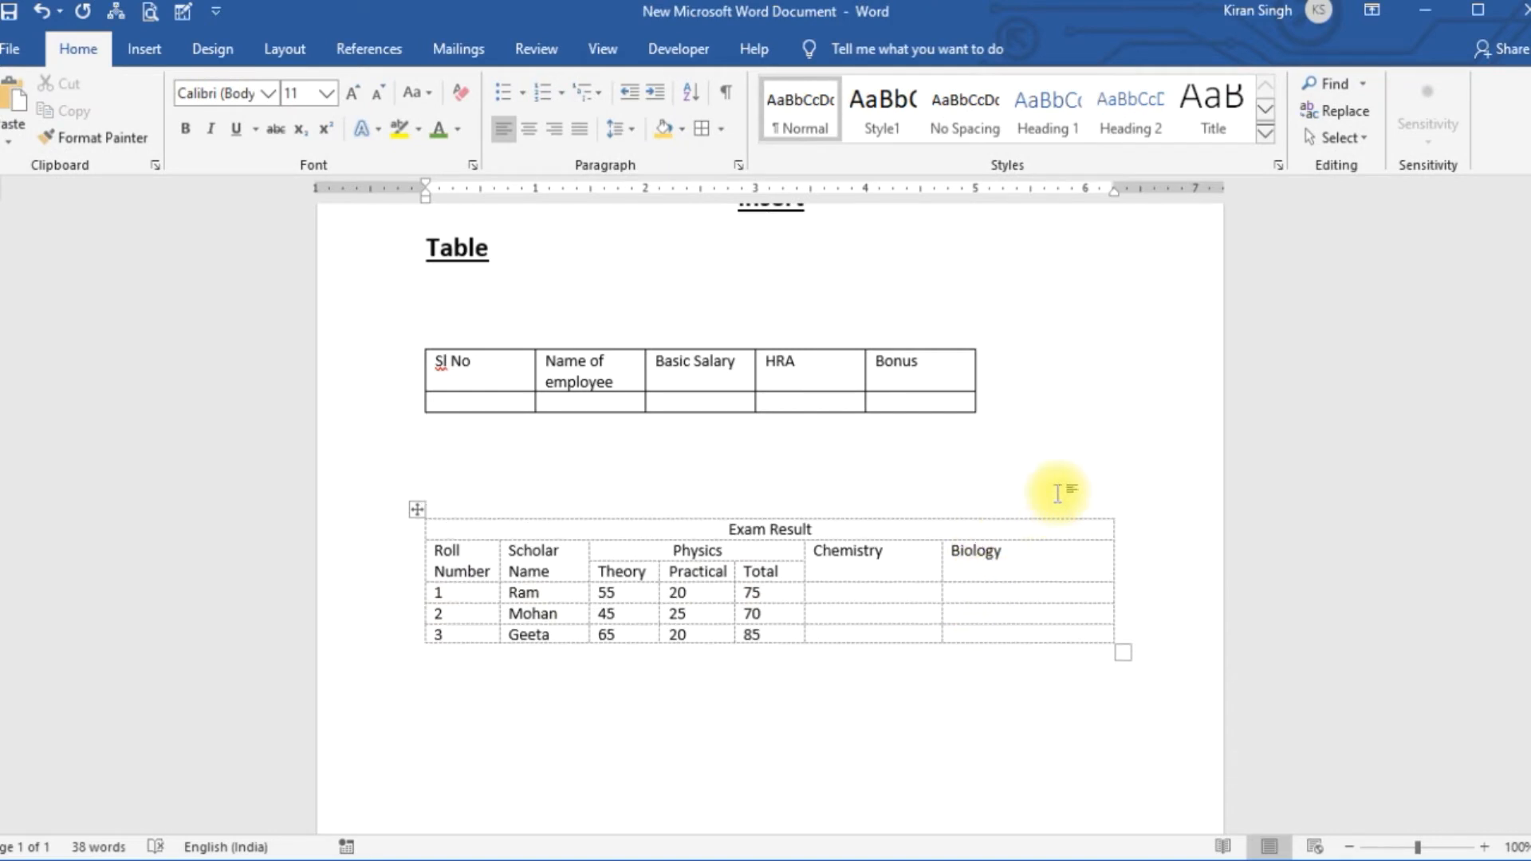
# Step: Undo the added blank lines and the deletion of the sample paragraph
pyautogui.click(43, 11)
pyautogui.click(44, 11)
pyautogui.click(44, 12)
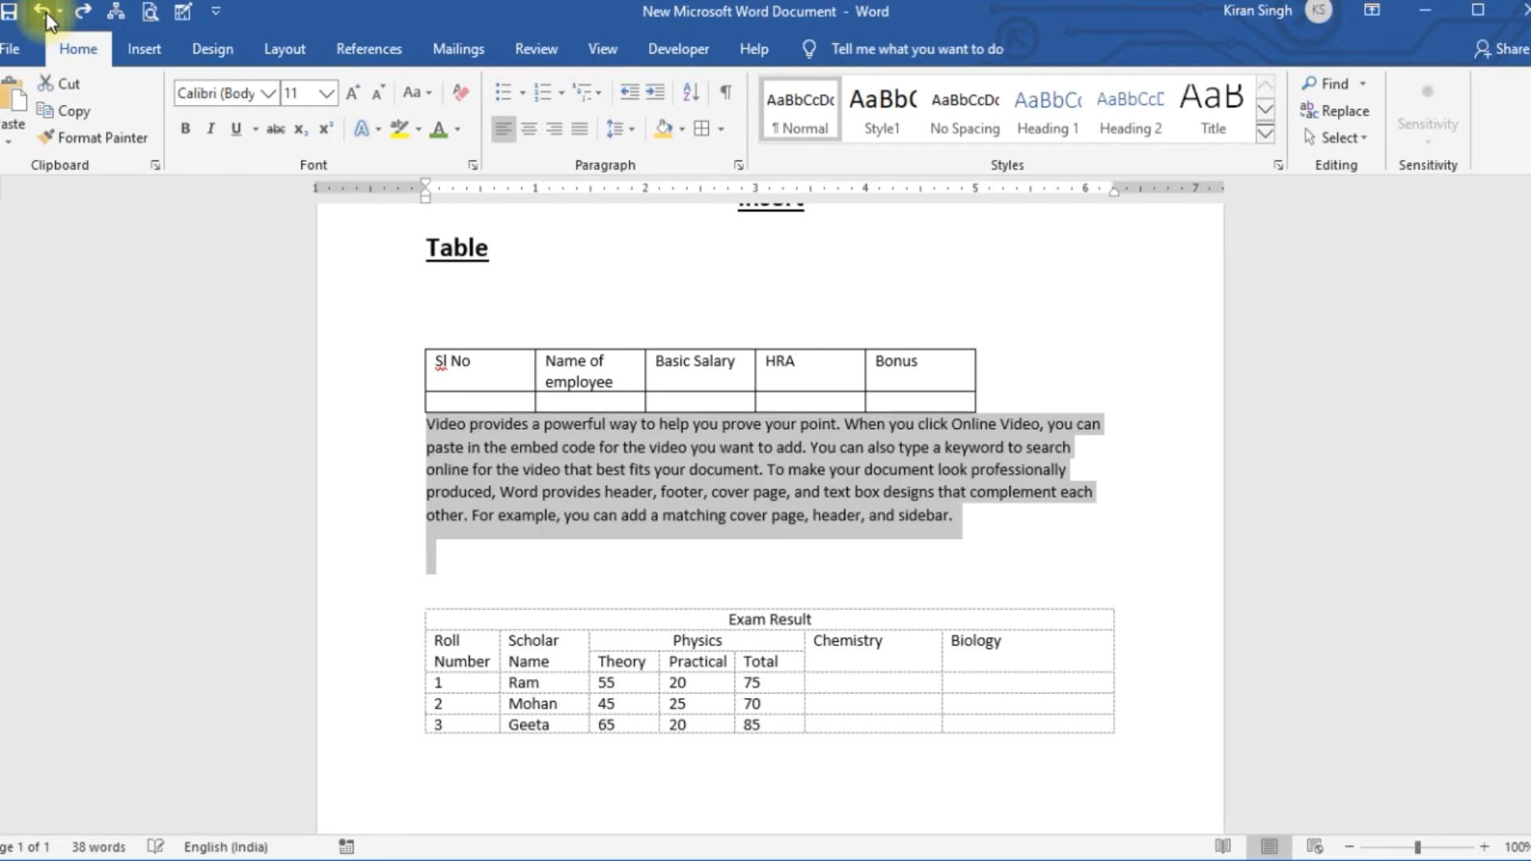
# Step: Undo the salary table's text wrapping changes and the insertion of the sample paragraph
pyautogui.click(44, 12)
pyautogui.click(43, 11)
pyautogui.click(43, 11)
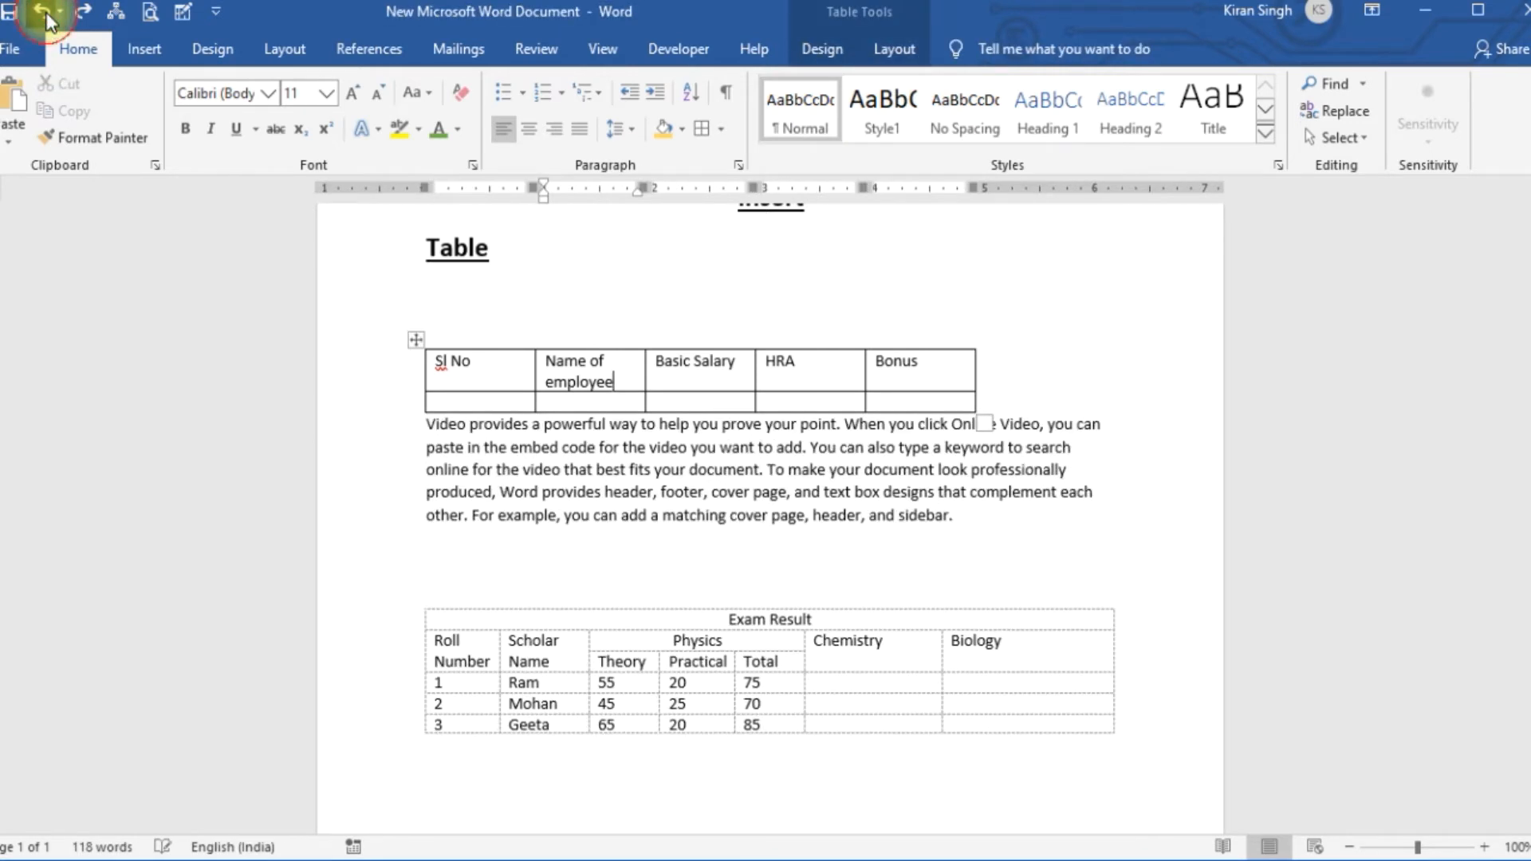
pyautogui.click(44, 11)
pyautogui.click(44, 11)
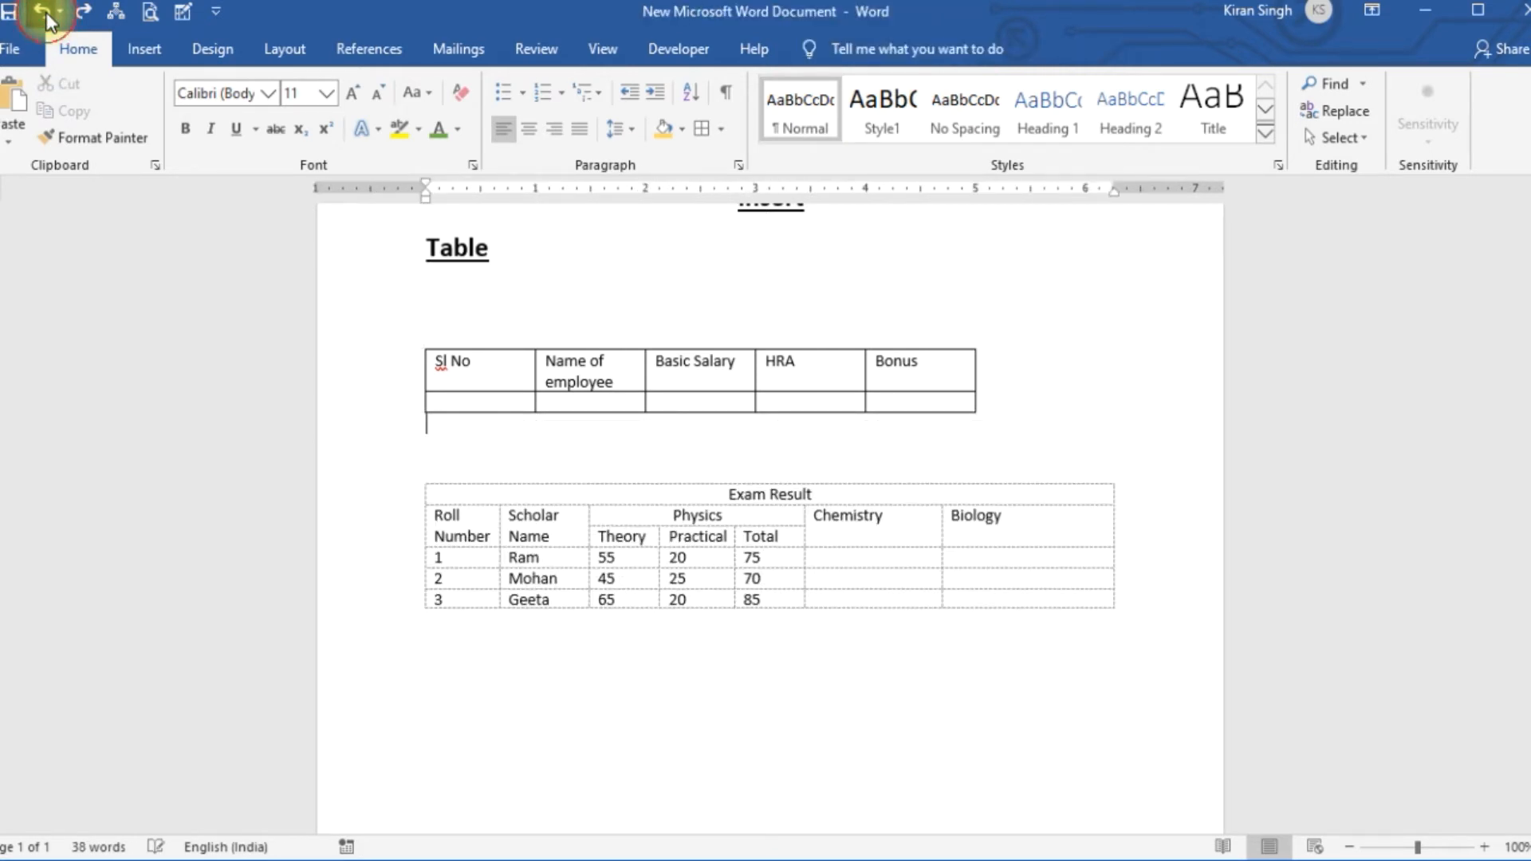
# Step: Undo the salary table's alignment changes and the border removal on the Exam Result table
pyautogui.click(45, 13)
pyautogui.click(44, 12)
pyautogui.click(44, 12)
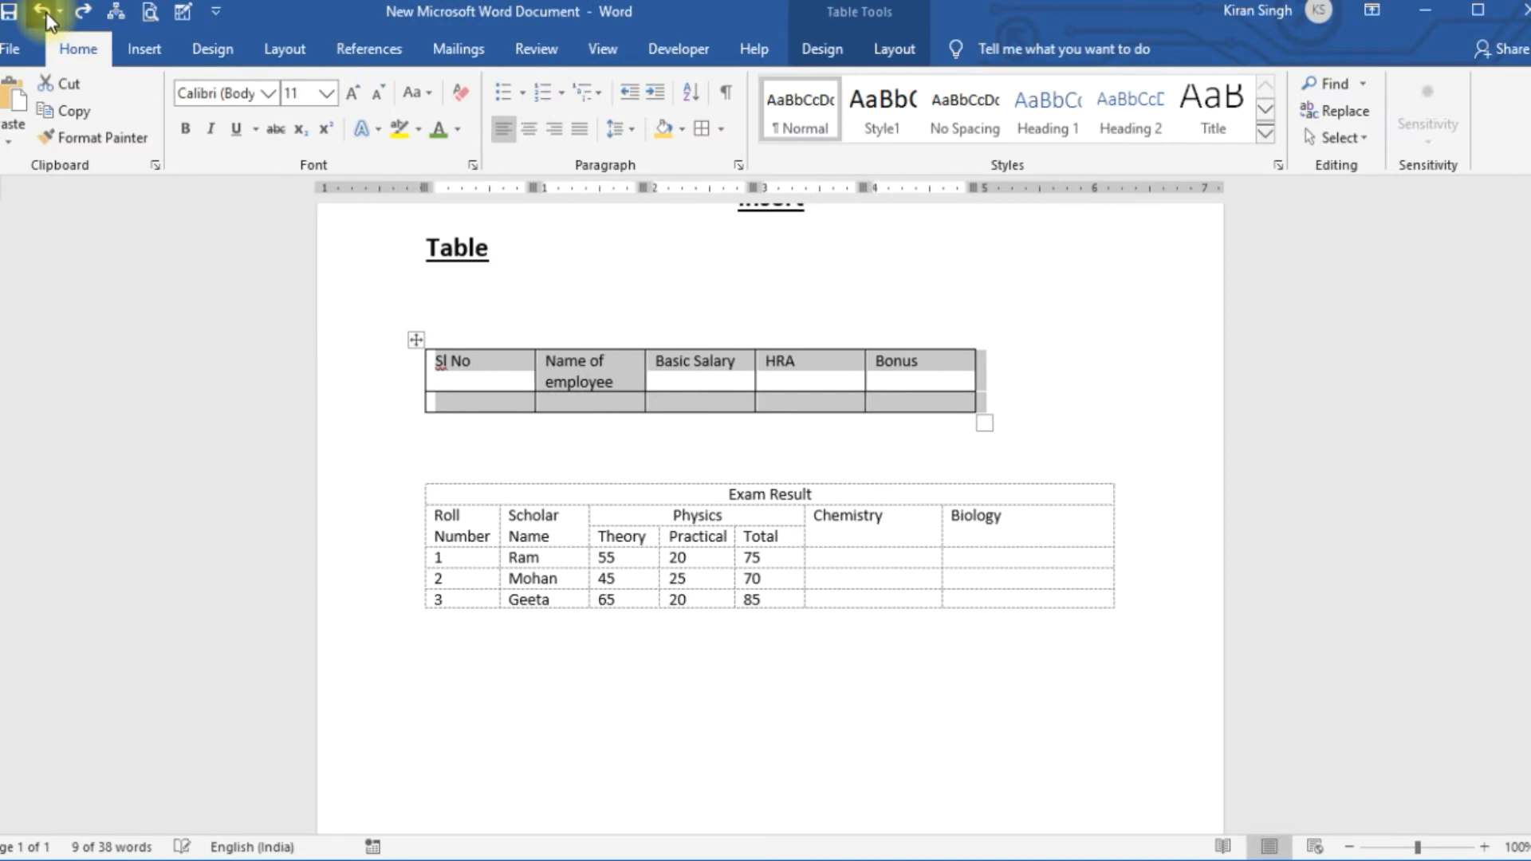
pyautogui.click(45, 13)
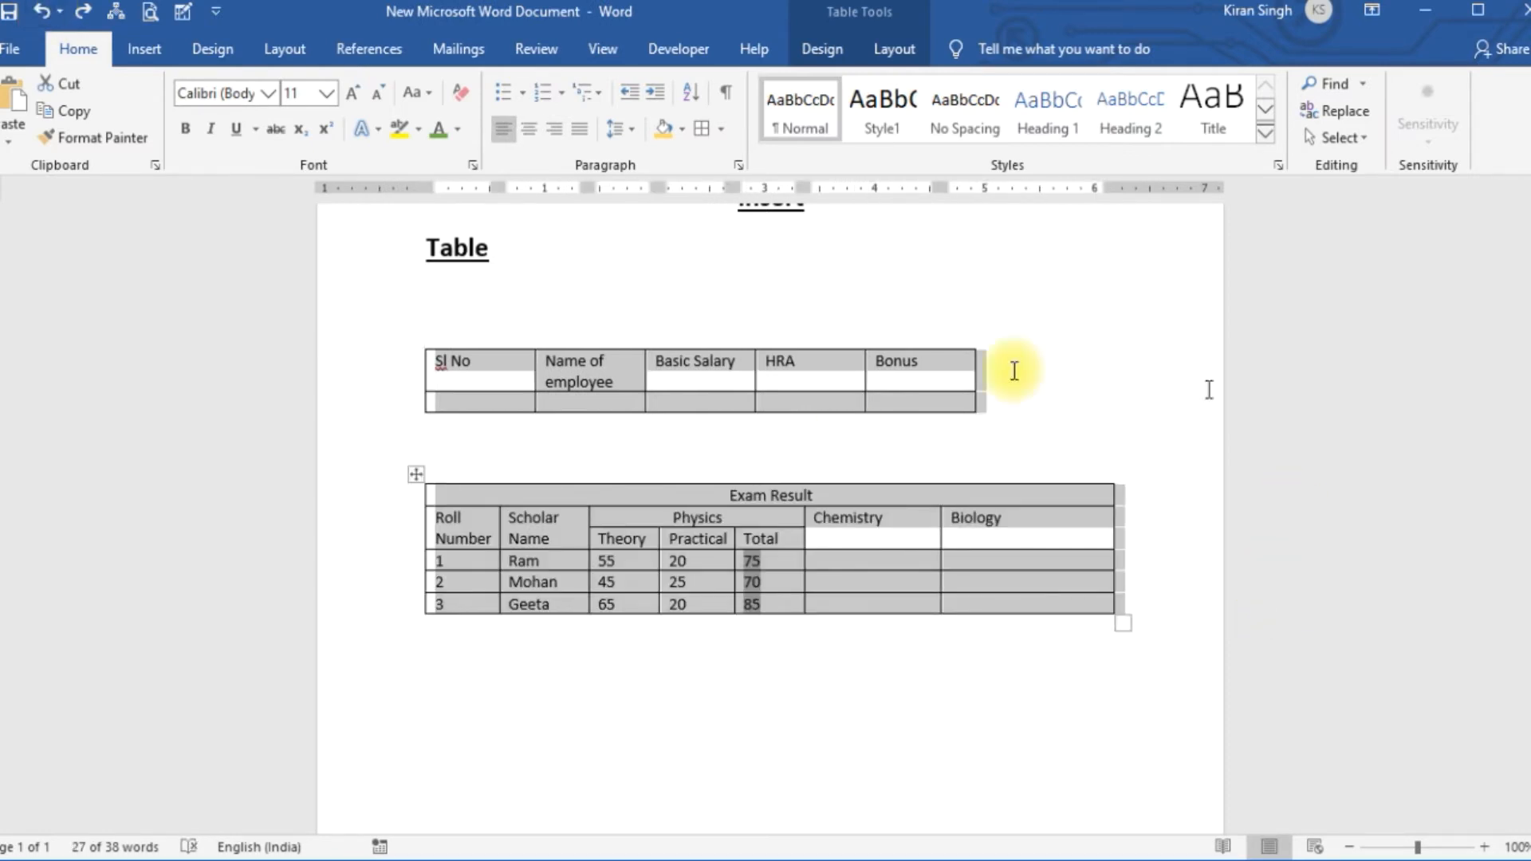
# Step: Draw a one-row table about 5.87" wide and 0.46" high below the Exam Result table, divided into two cells by a vertical line
pyautogui.click(1088, 370)
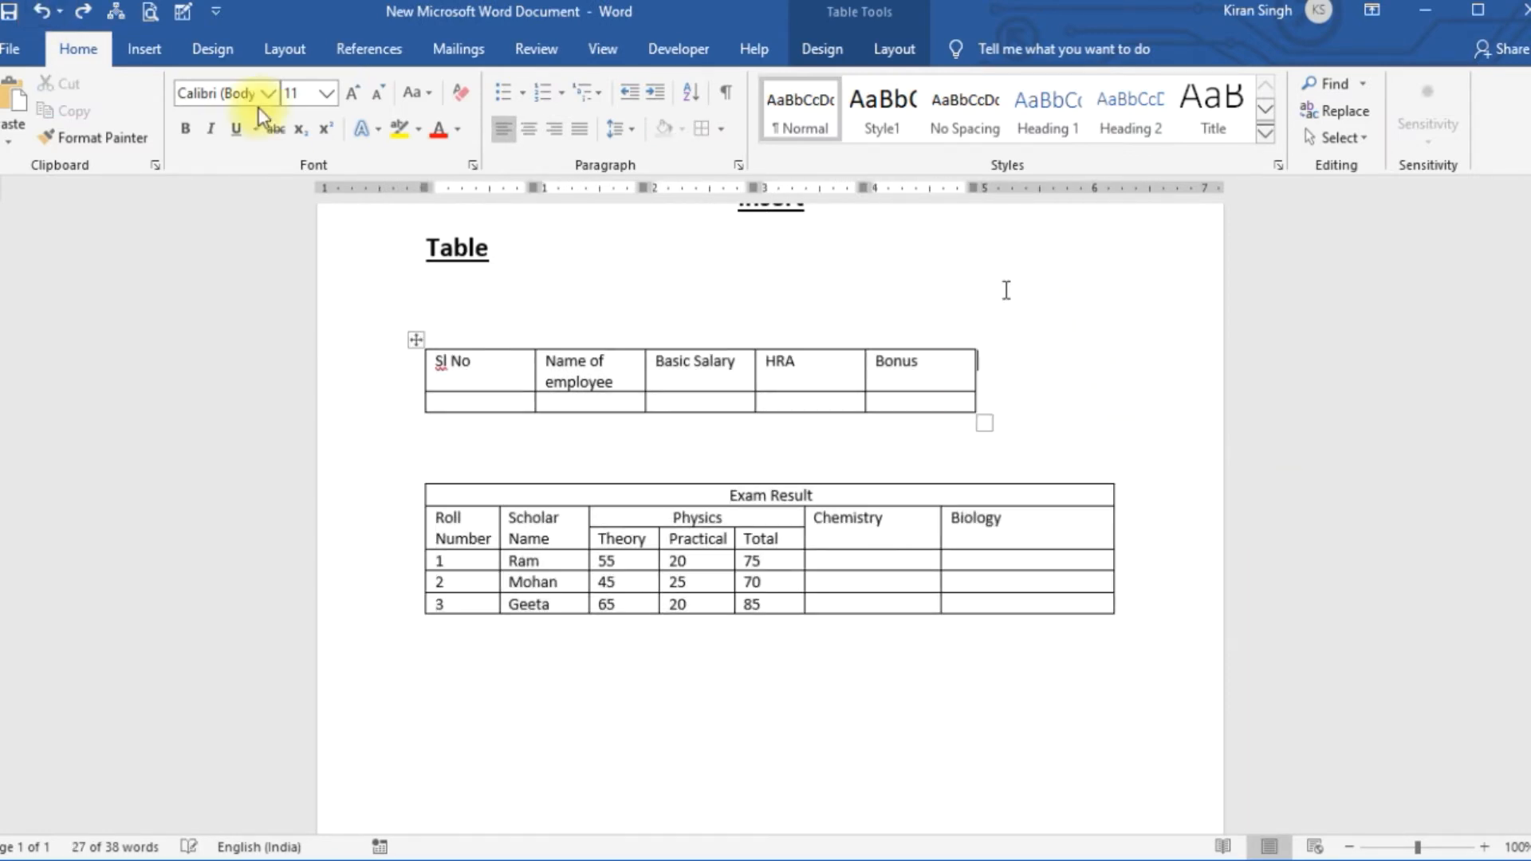
pyautogui.click(810, 560)
pyautogui.click(895, 48)
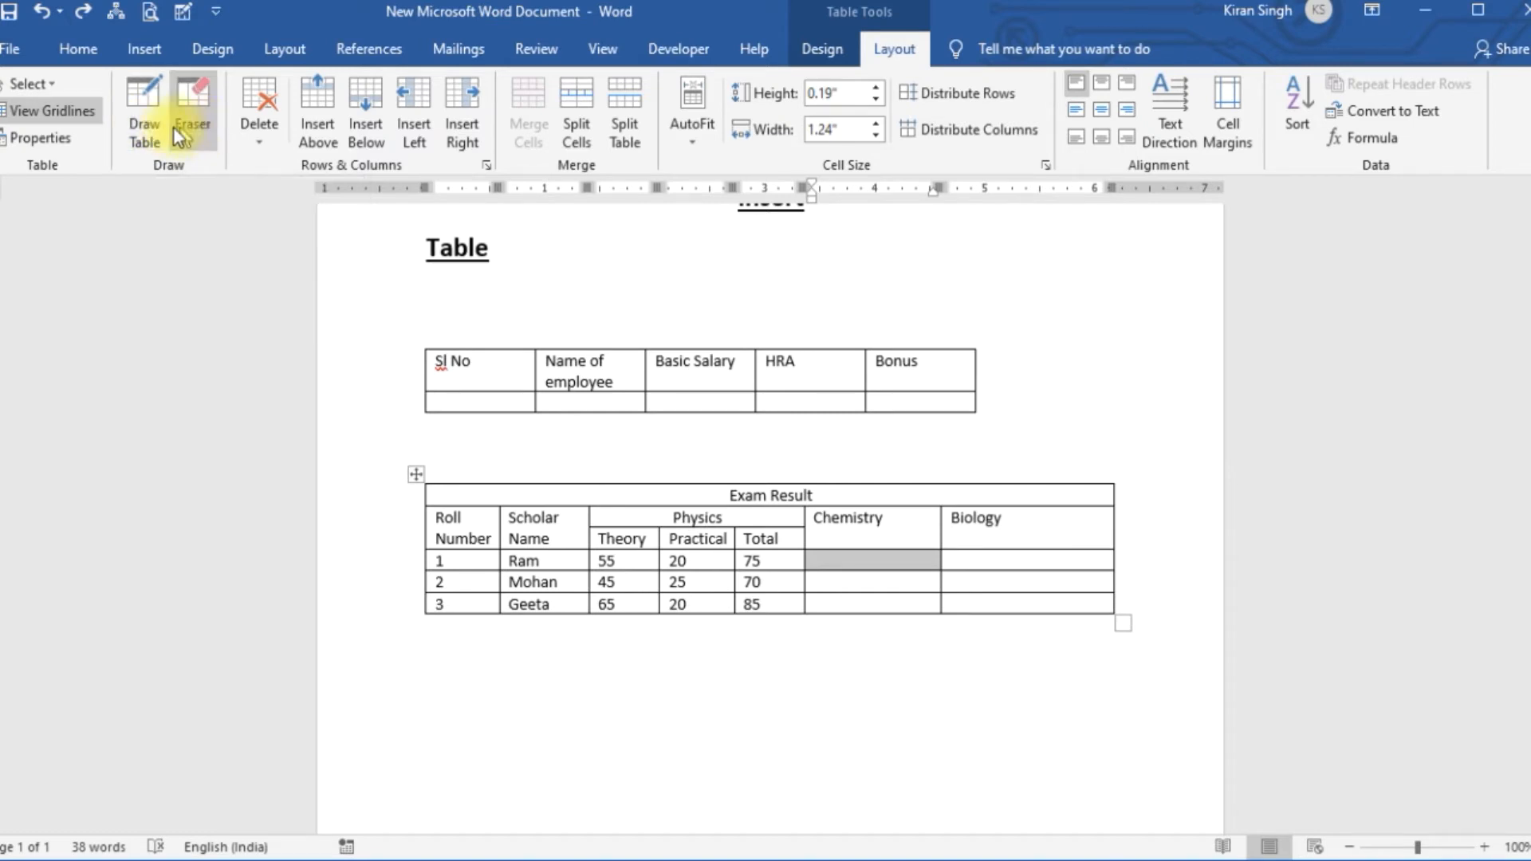
pyautogui.click(148, 140)
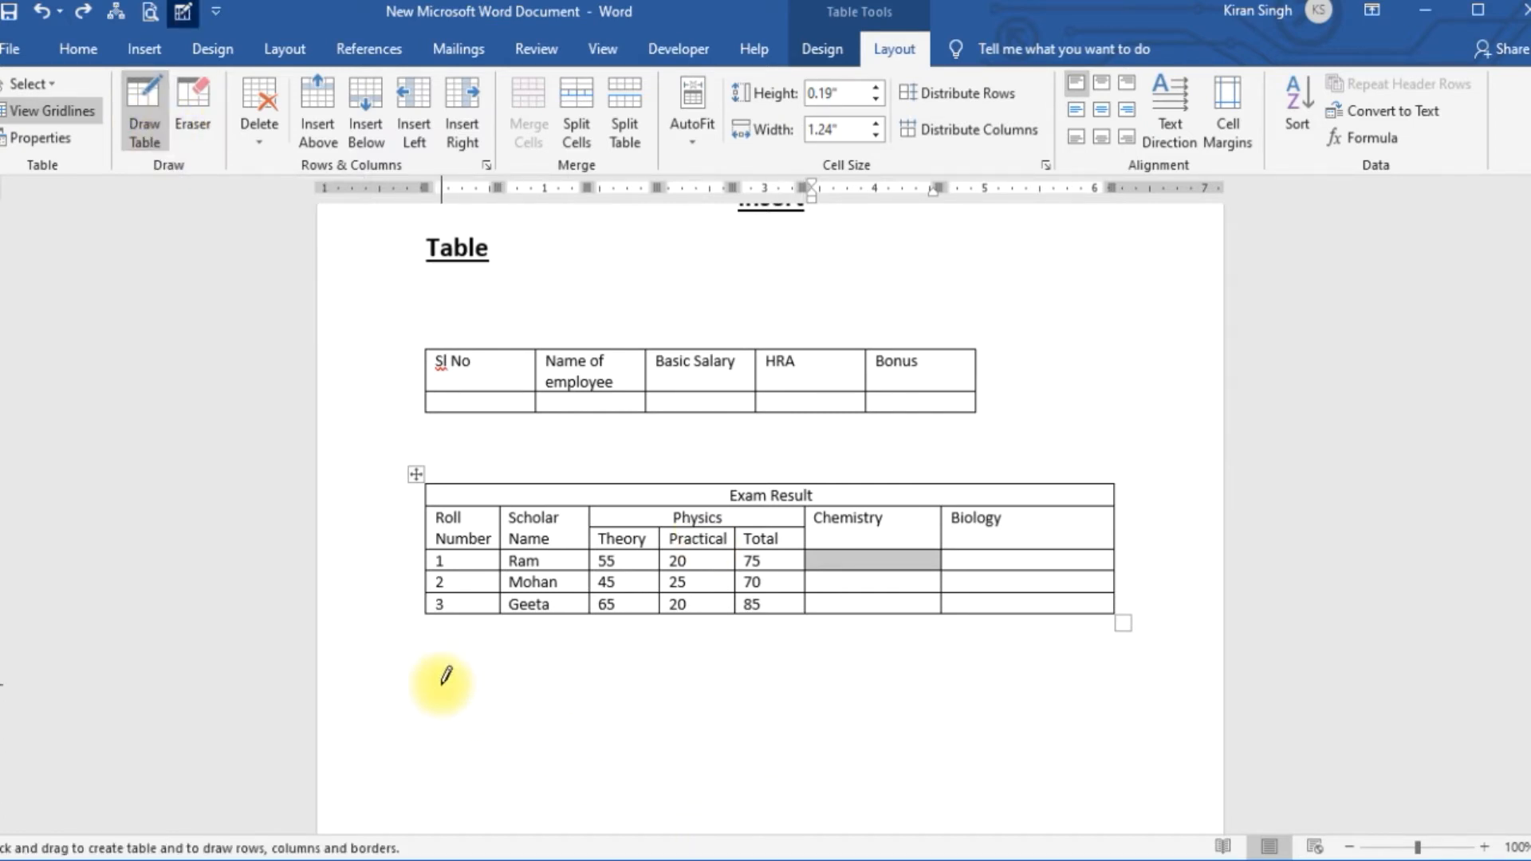
pyautogui.moveTo(441, 684)
pyautogui.mouseDown()
pyautogui.moveTo(1287, 837)
pyautogui.moveTo(897, 483)
pyautogui.moveTo(1031, 612)
pyautogui.moveTo(1089, 616)
pyautogui.mouseUp()
pyautogui.moveTo(618, 542); pyautogui.dragTo(617, 605)
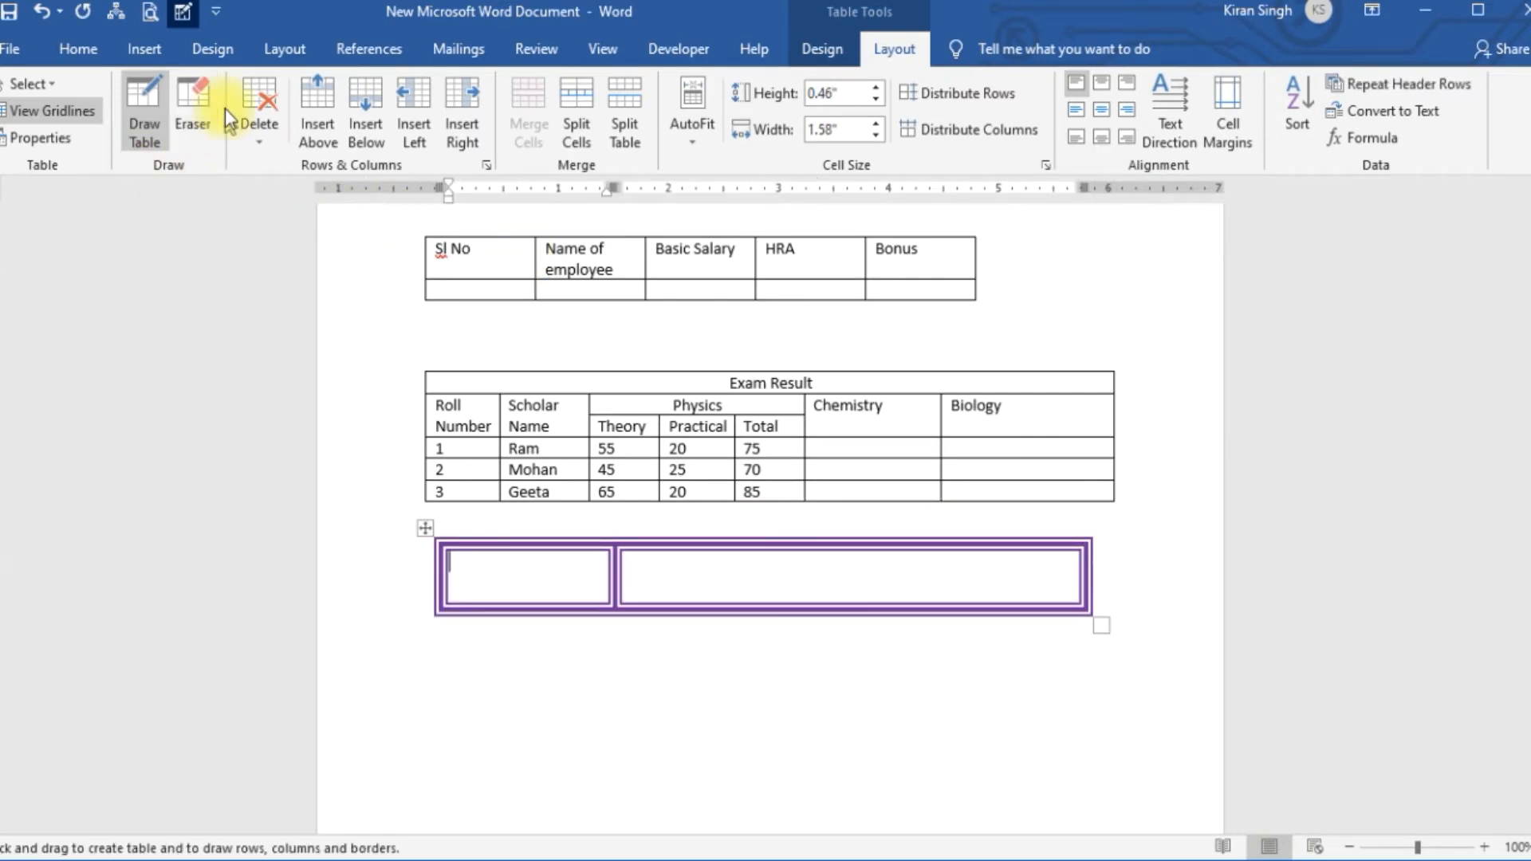
# Step: Erase the hand-drawn table, first its dividing line and then the remaining frame
pyautogui.click(194, 103)
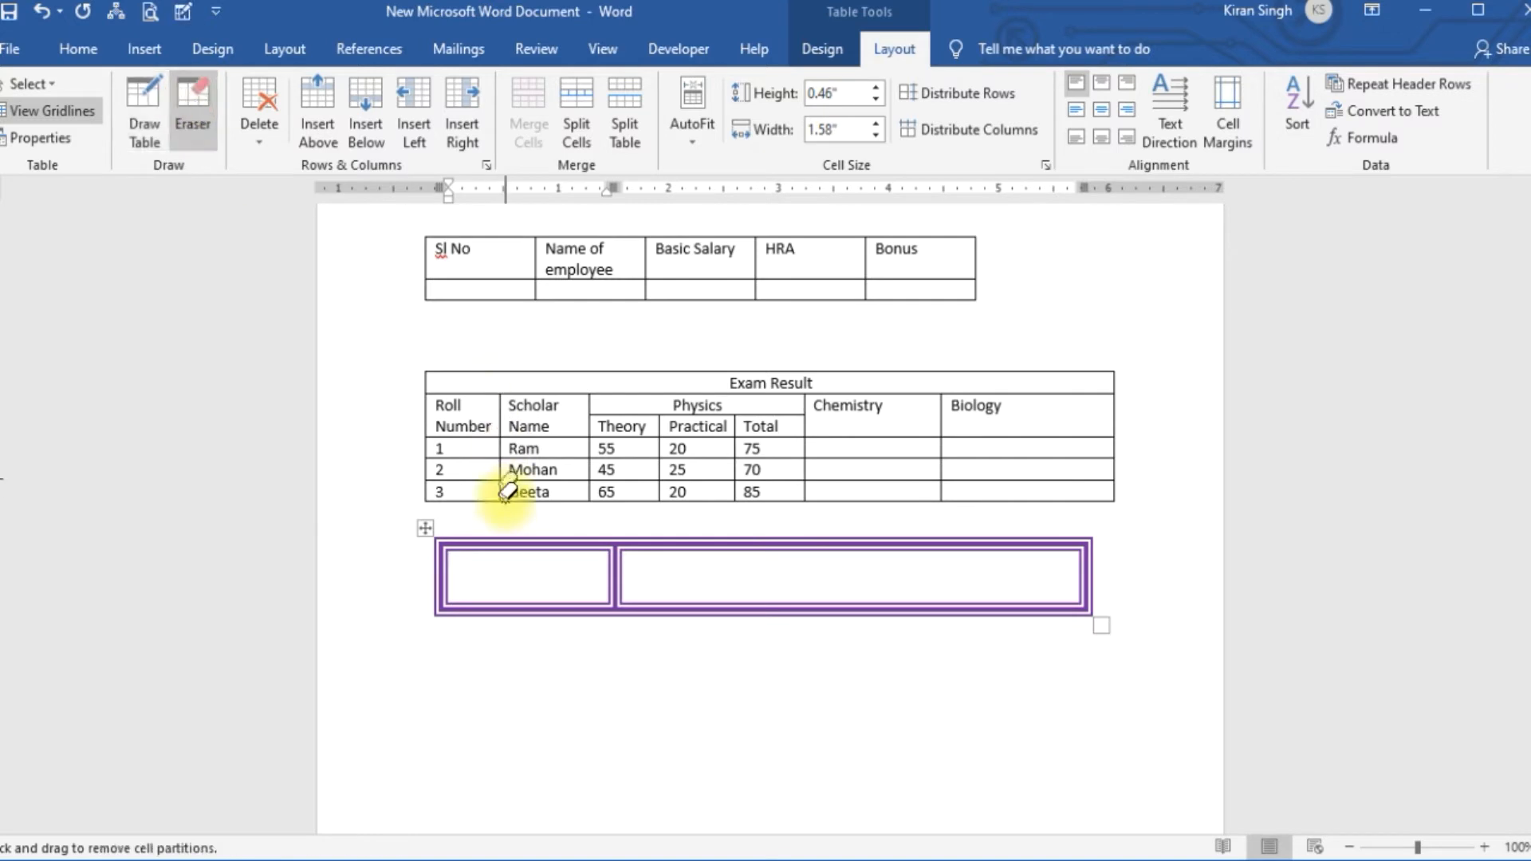
pyautogui.click(615, 569)
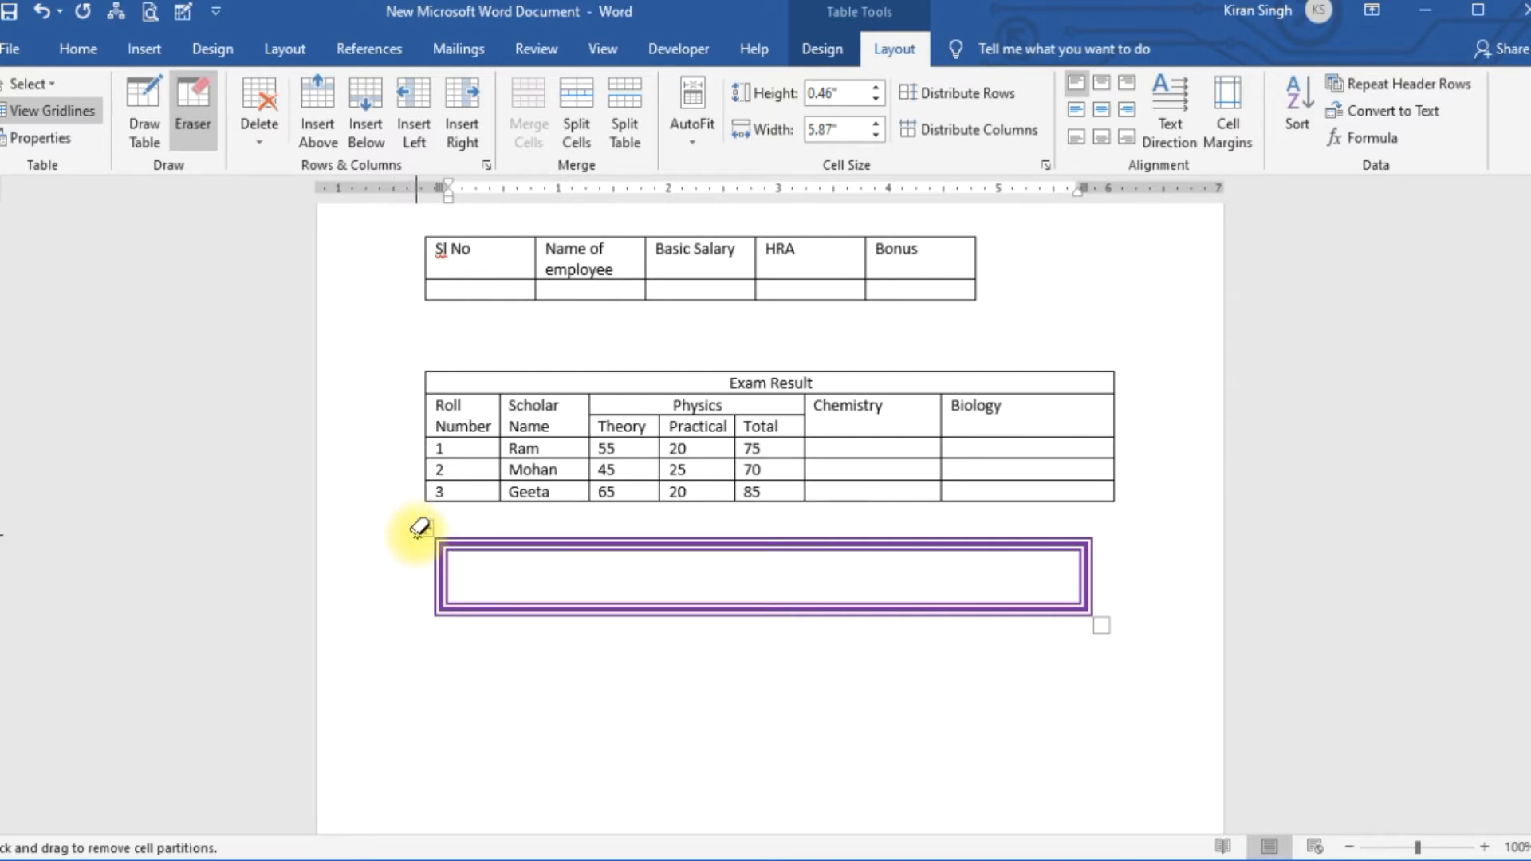
pyautogui.moveTo(418, 535)
pyautogui.mouseDown()
pyautogui.moveTo(625, 639)
pyautogui.moveTo(1117, 659)
pyautogui.mouseUp()
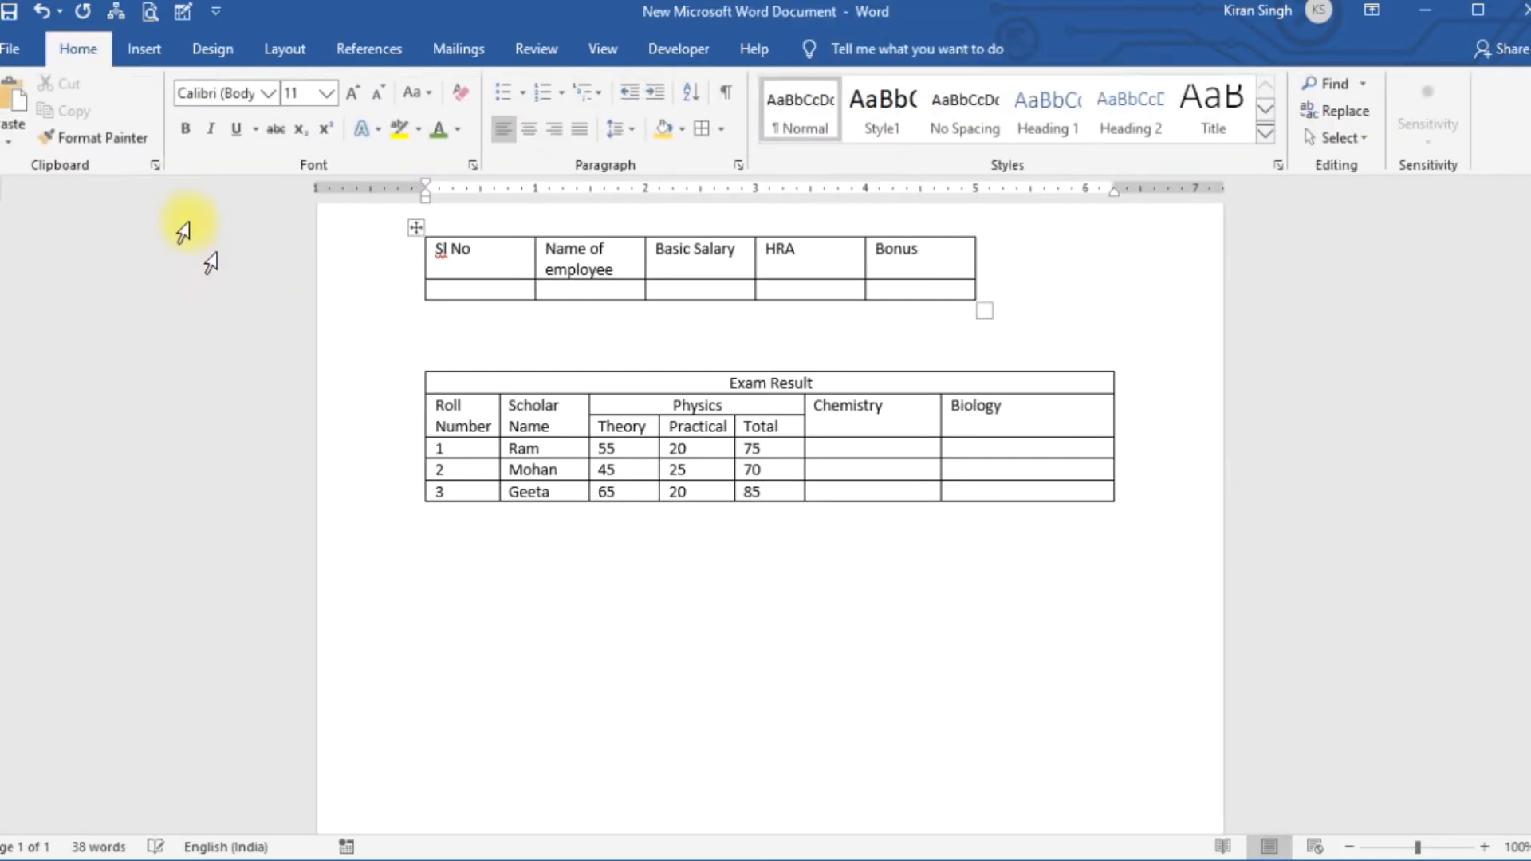
# Step: Insert an empty table of five columns and four rows below the Exam Result table
pyautogui.click(612, 424)
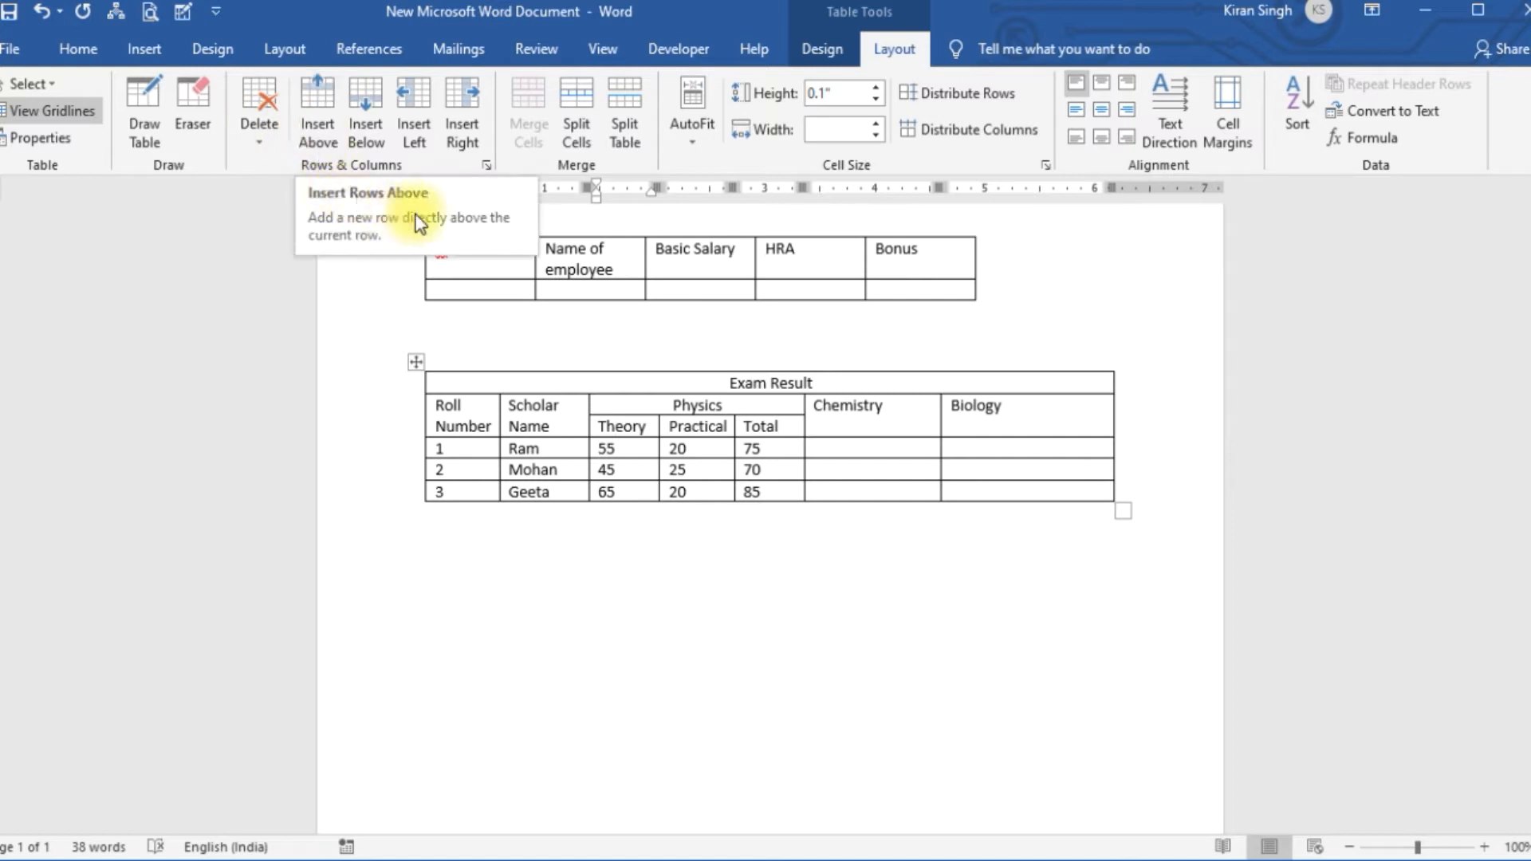
pyautogui.click(510, 546)
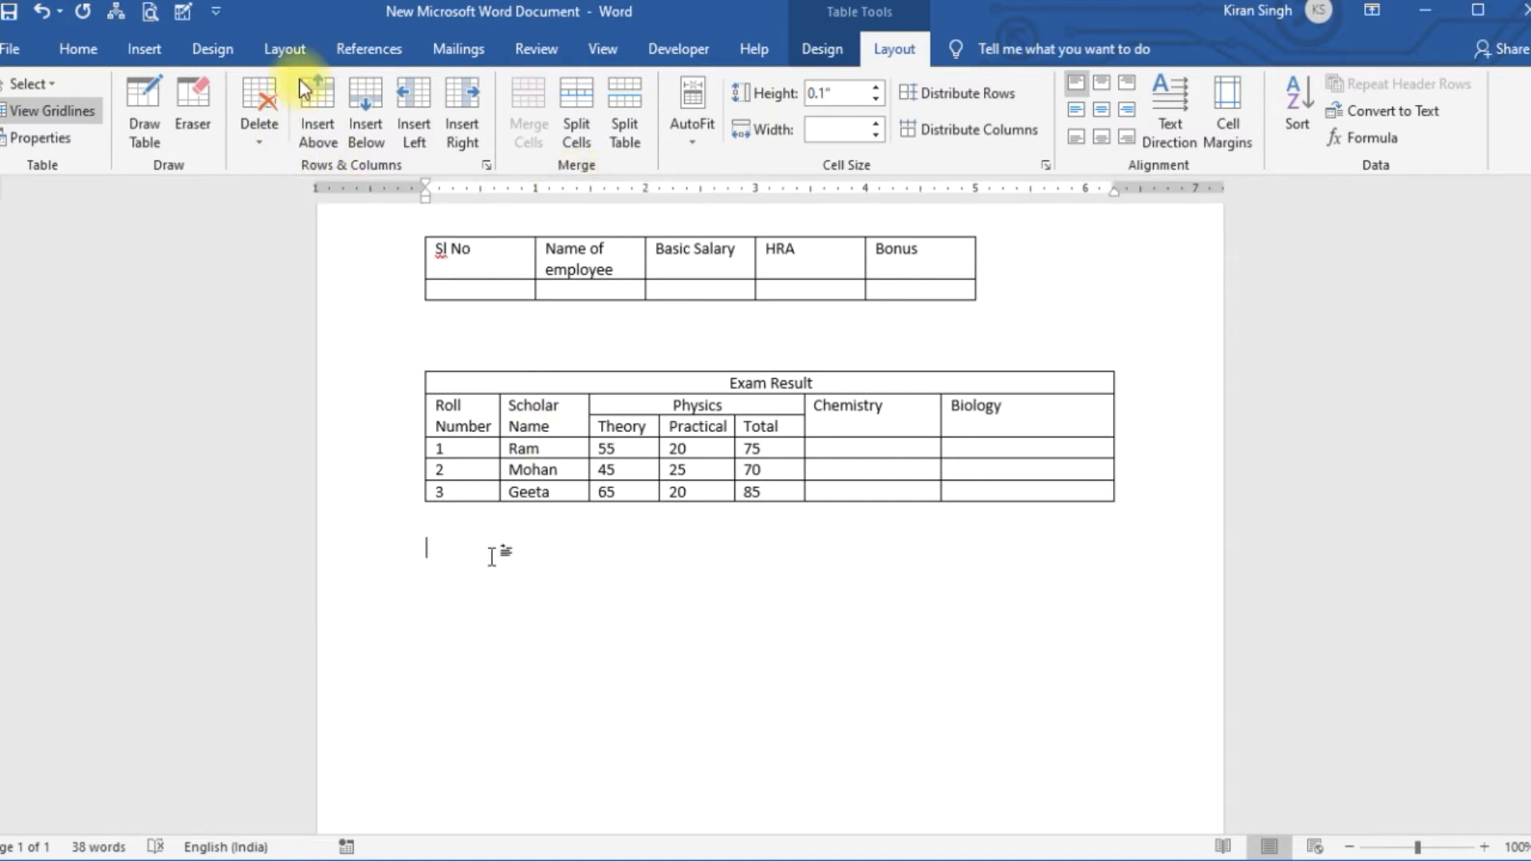
pyautogui.click(137, 50)
pyautogui.click(155, 133)
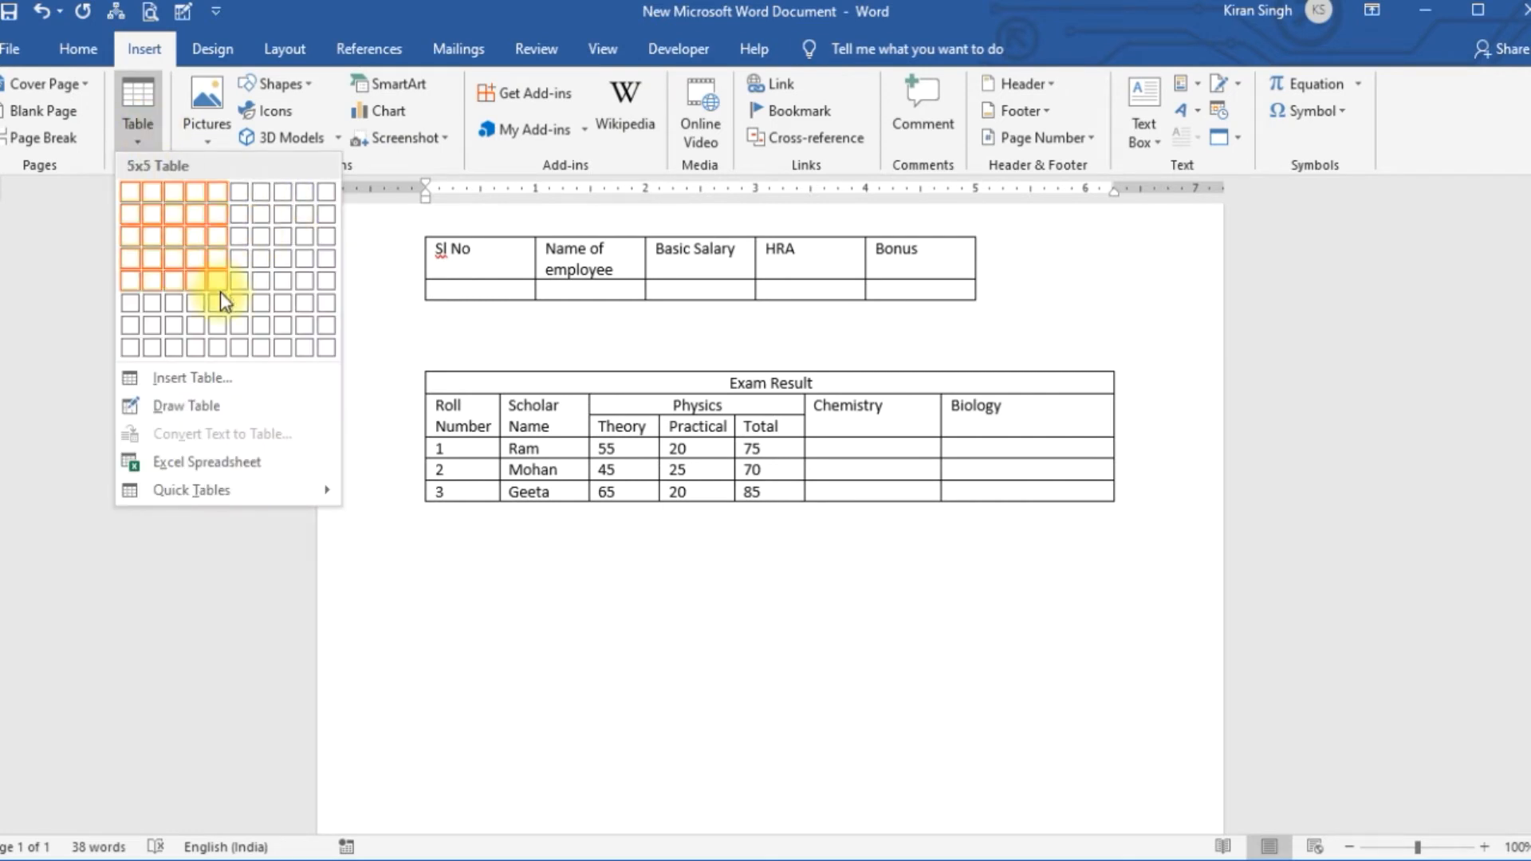
pyautogui.press('Escape')
pyautogui.click(214, 251)
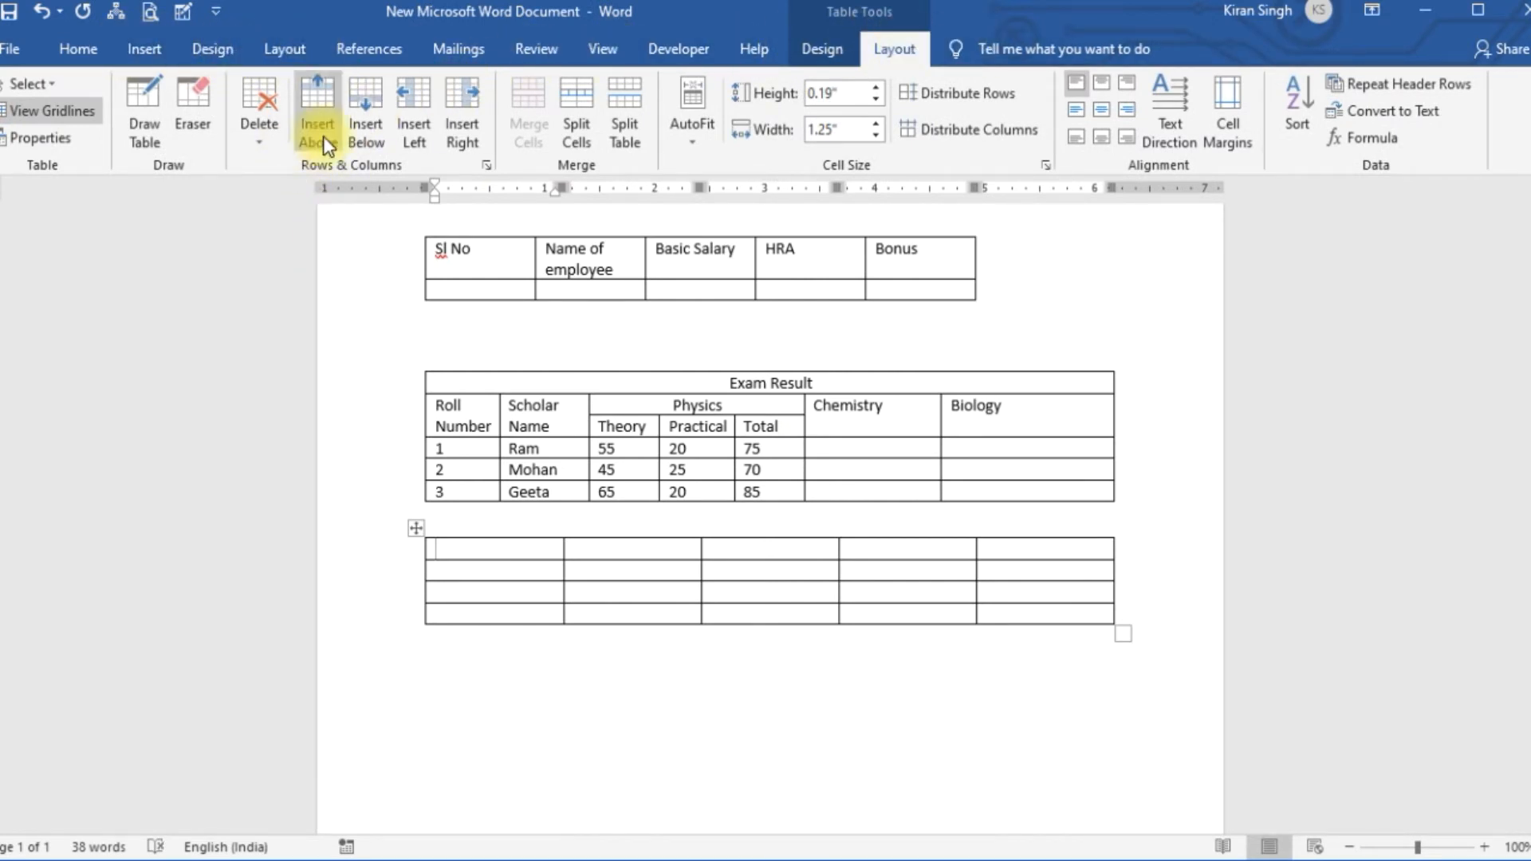
# Step: Select the second row of the new empty table and insert one row above and one row below
pyautogui.moveTo(415, 582)
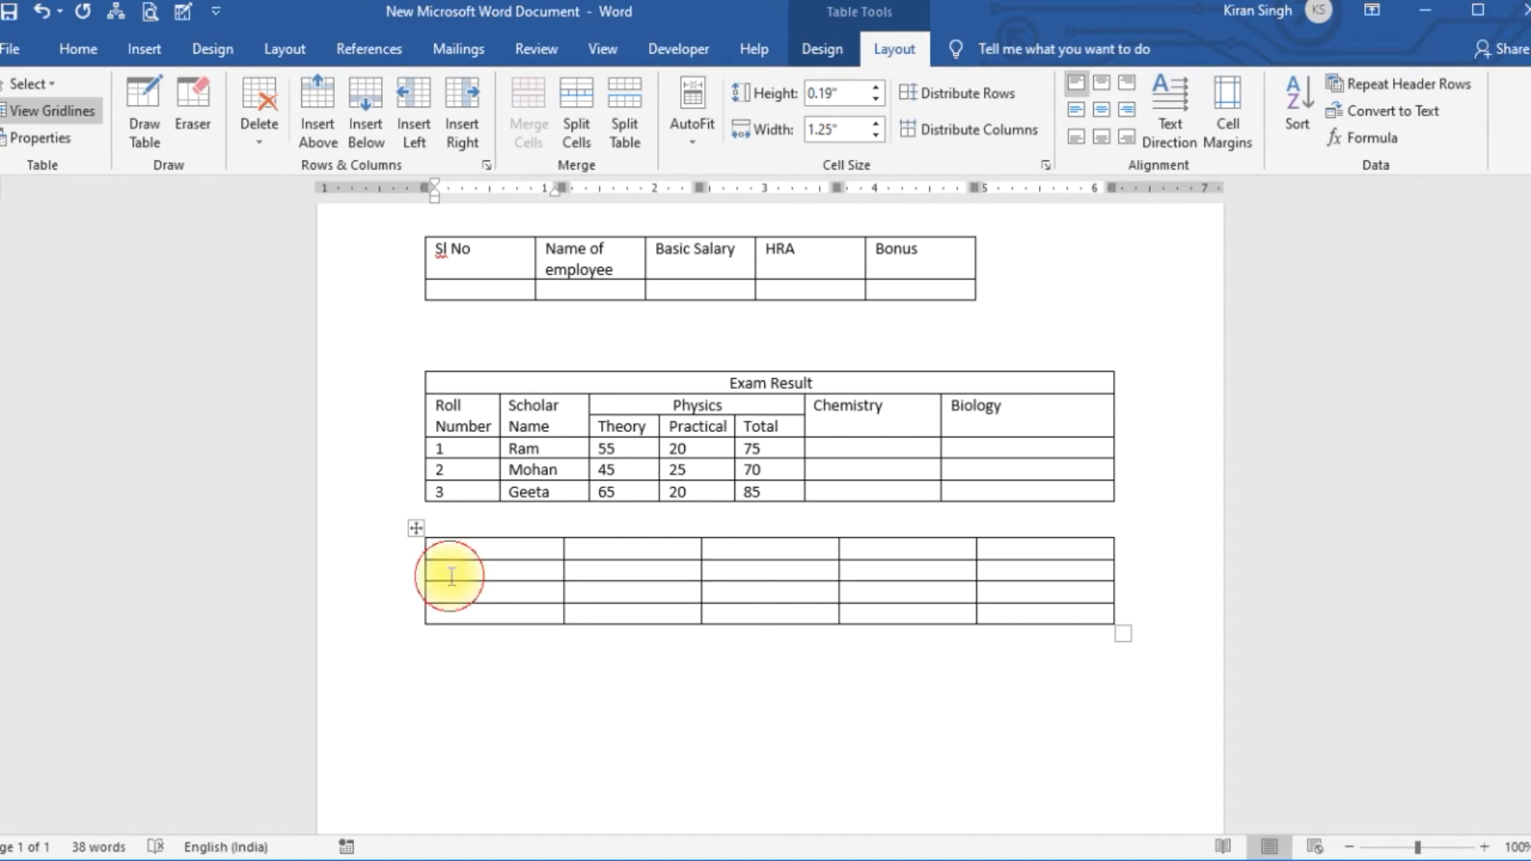
pyautogui.moveTo(447, 573); pyautogui.dragTo(930, 721)
pyautogui.moveTo(1039, 581); pyautogui.dragTo(646, 588)
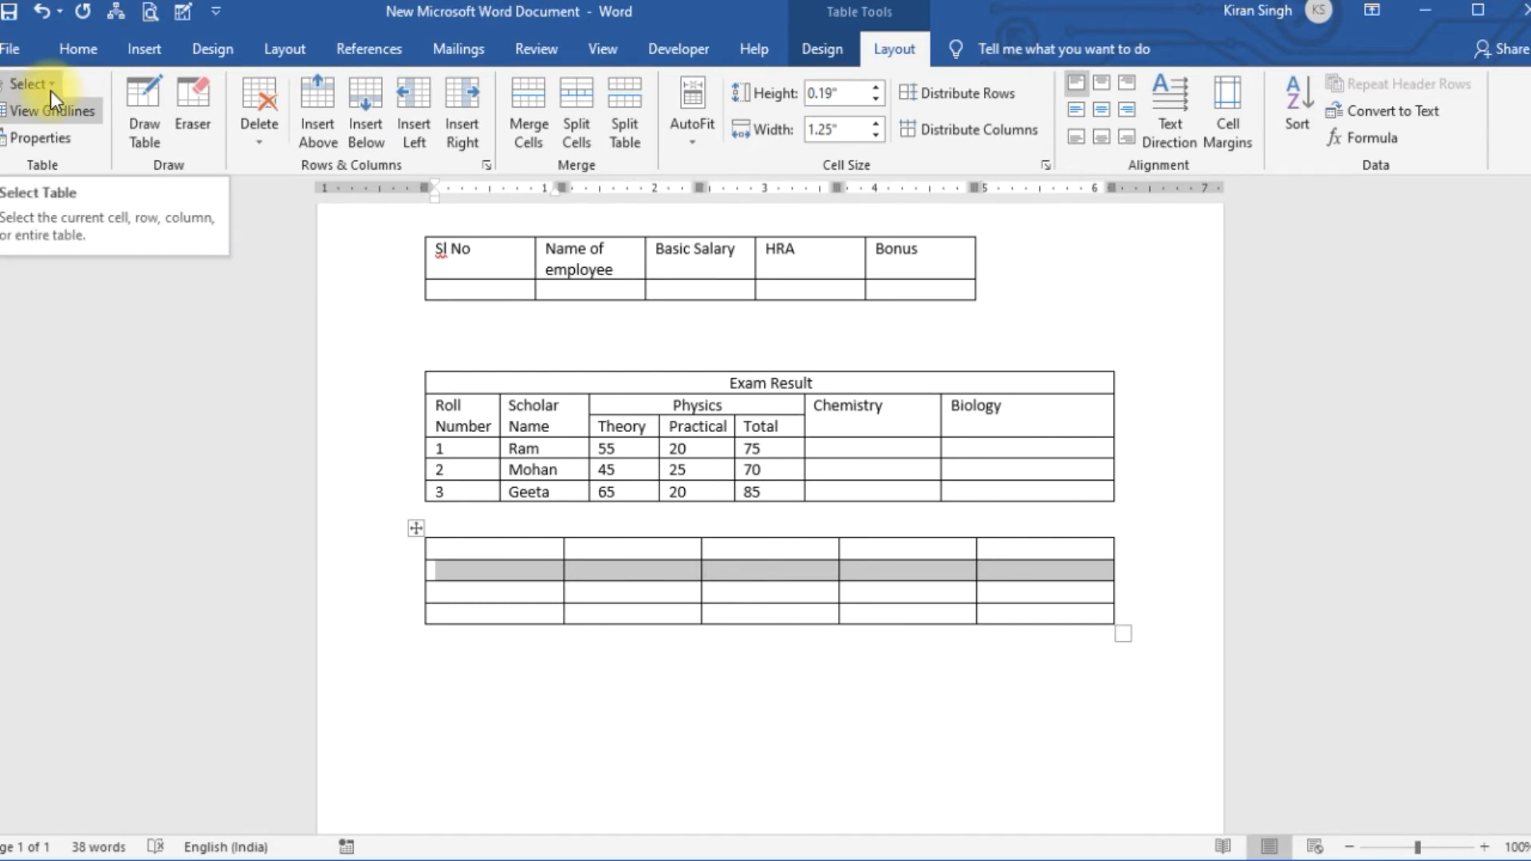
pyautogui.click(391, 588)
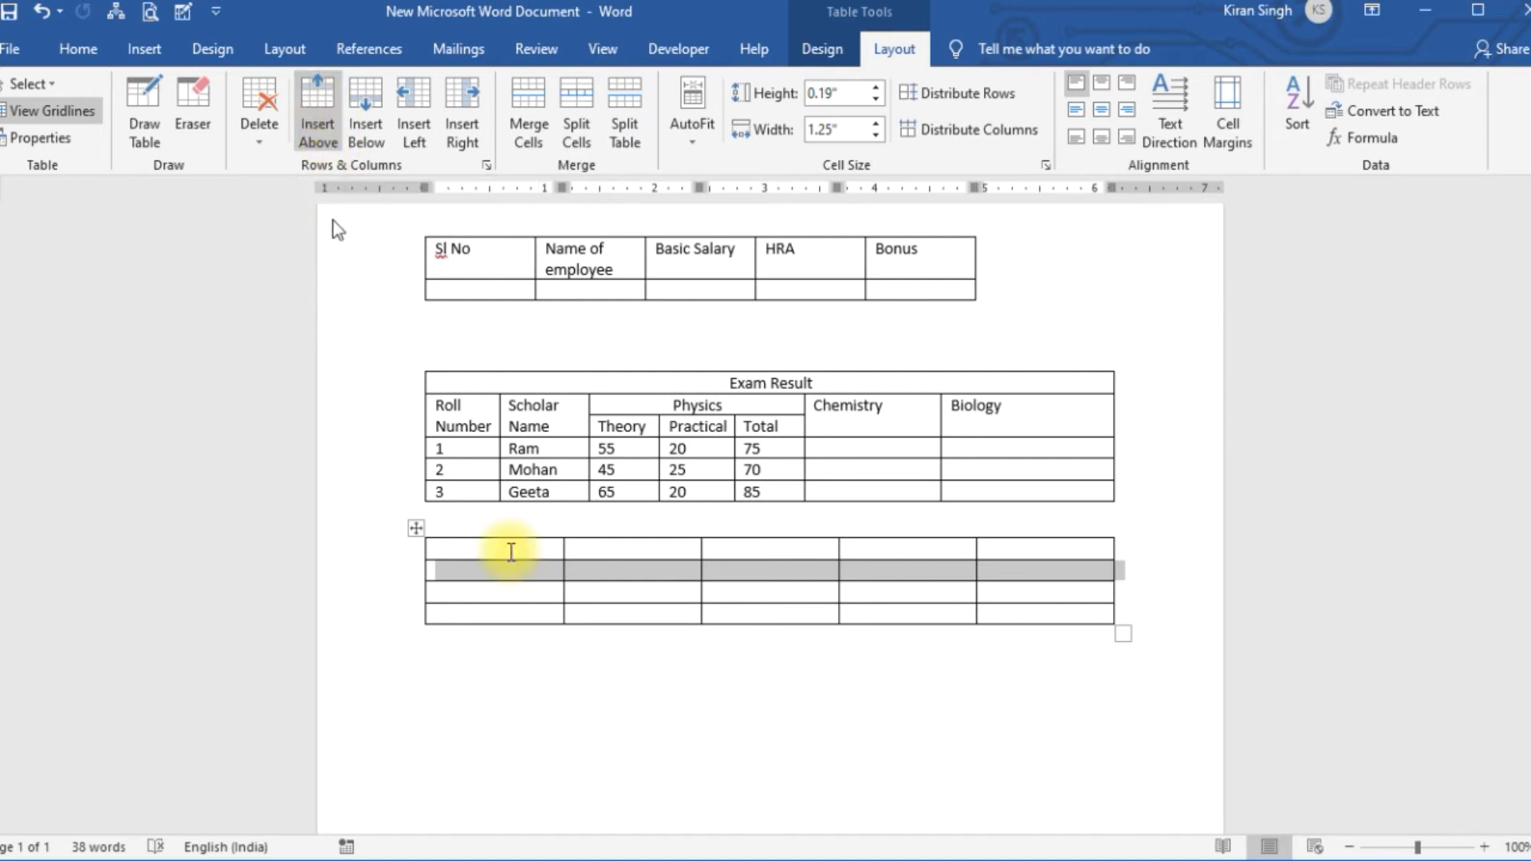
pyautogui.click(333, 124)
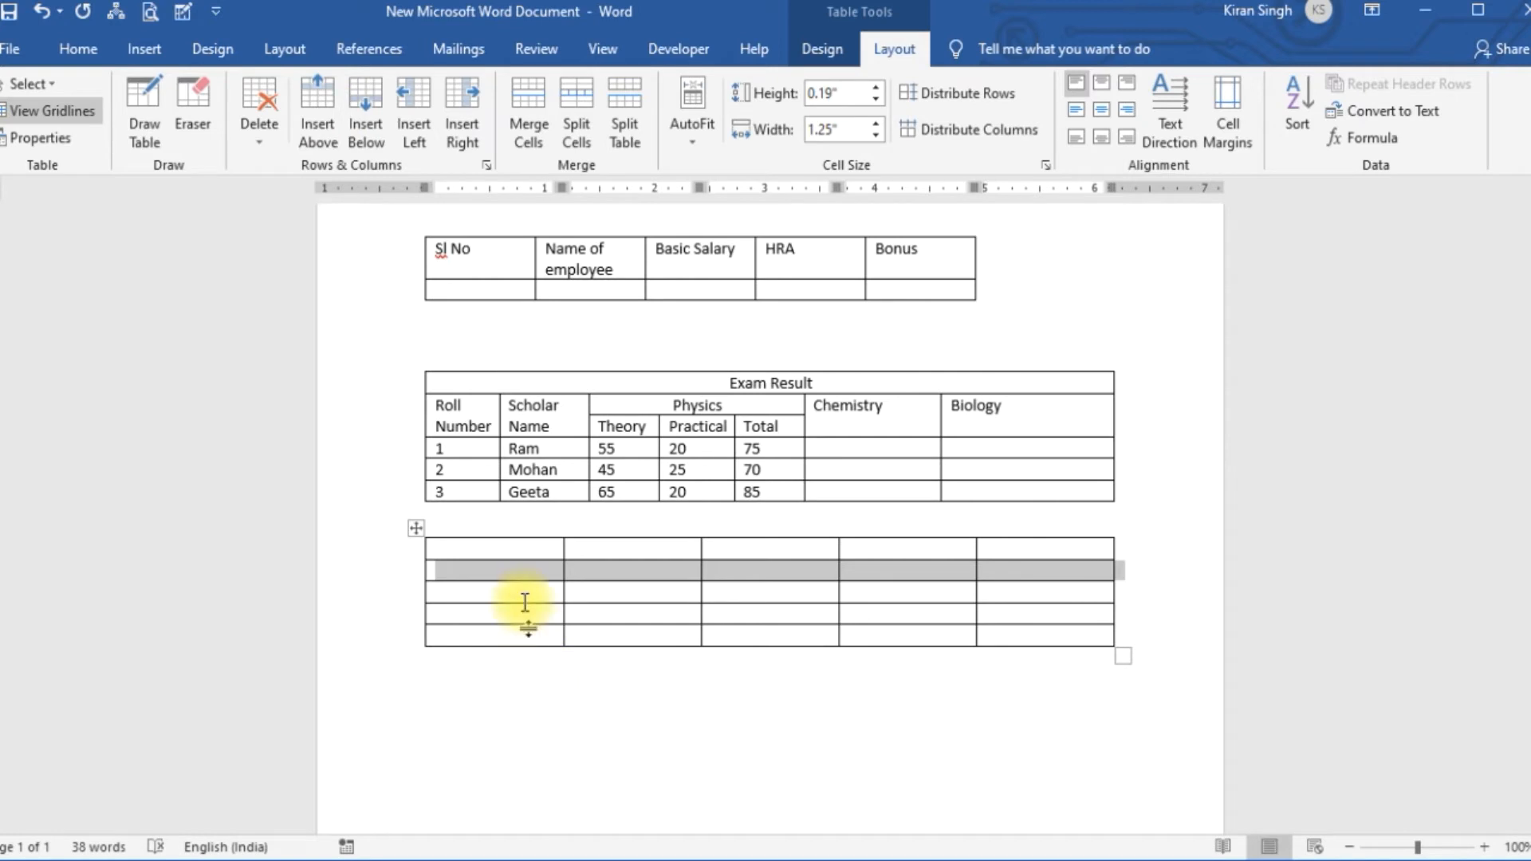
pyautogui.click(380, 136)
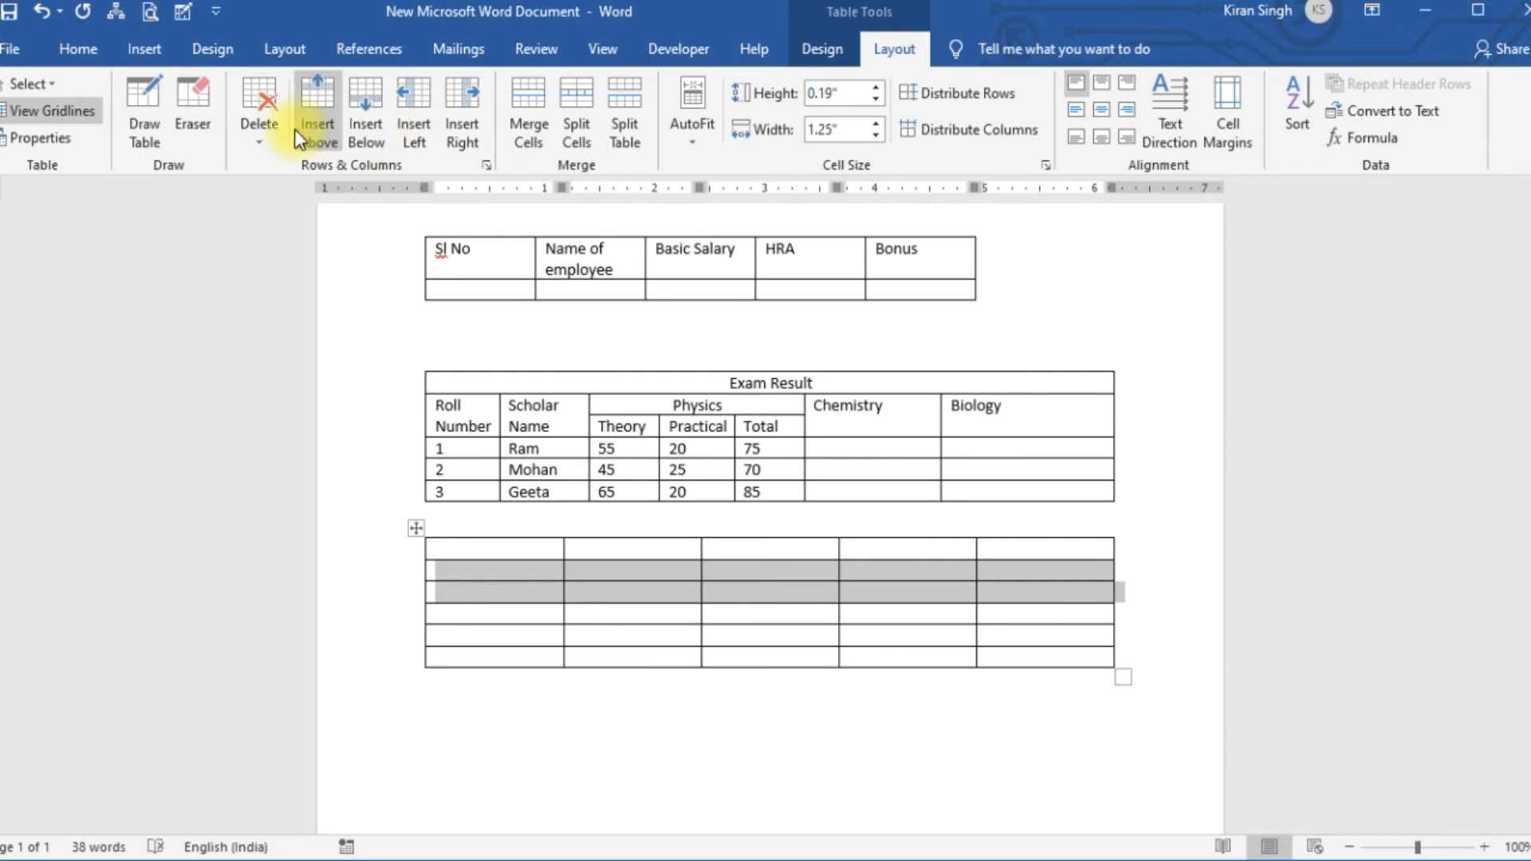
# Step: Select the empty table's second column and insert one column to its left and one to the right
pyautogui.click(619, 533)
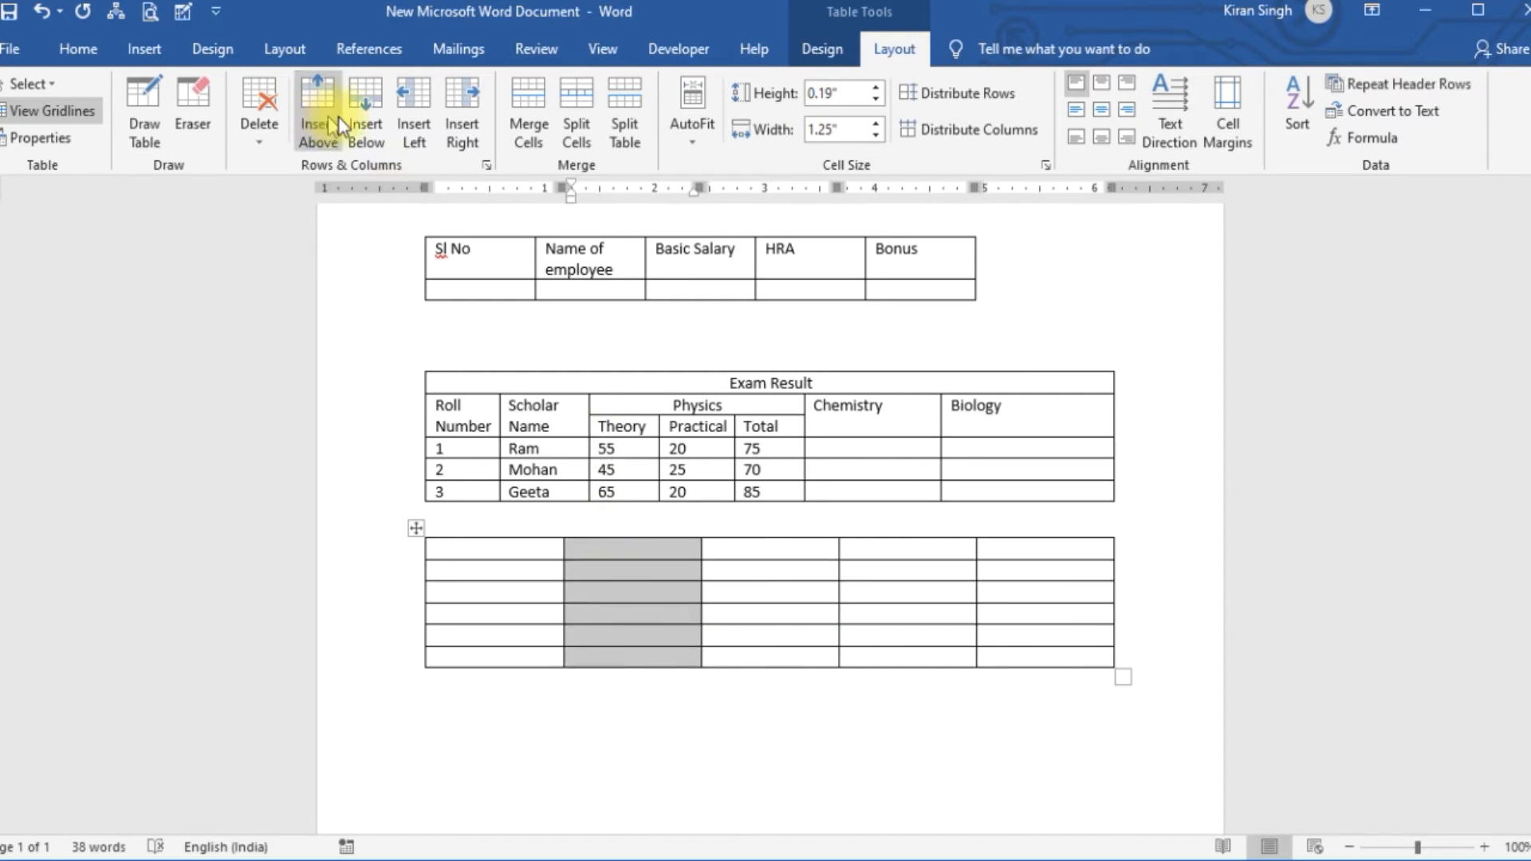
pyautogui.click(419, 120)
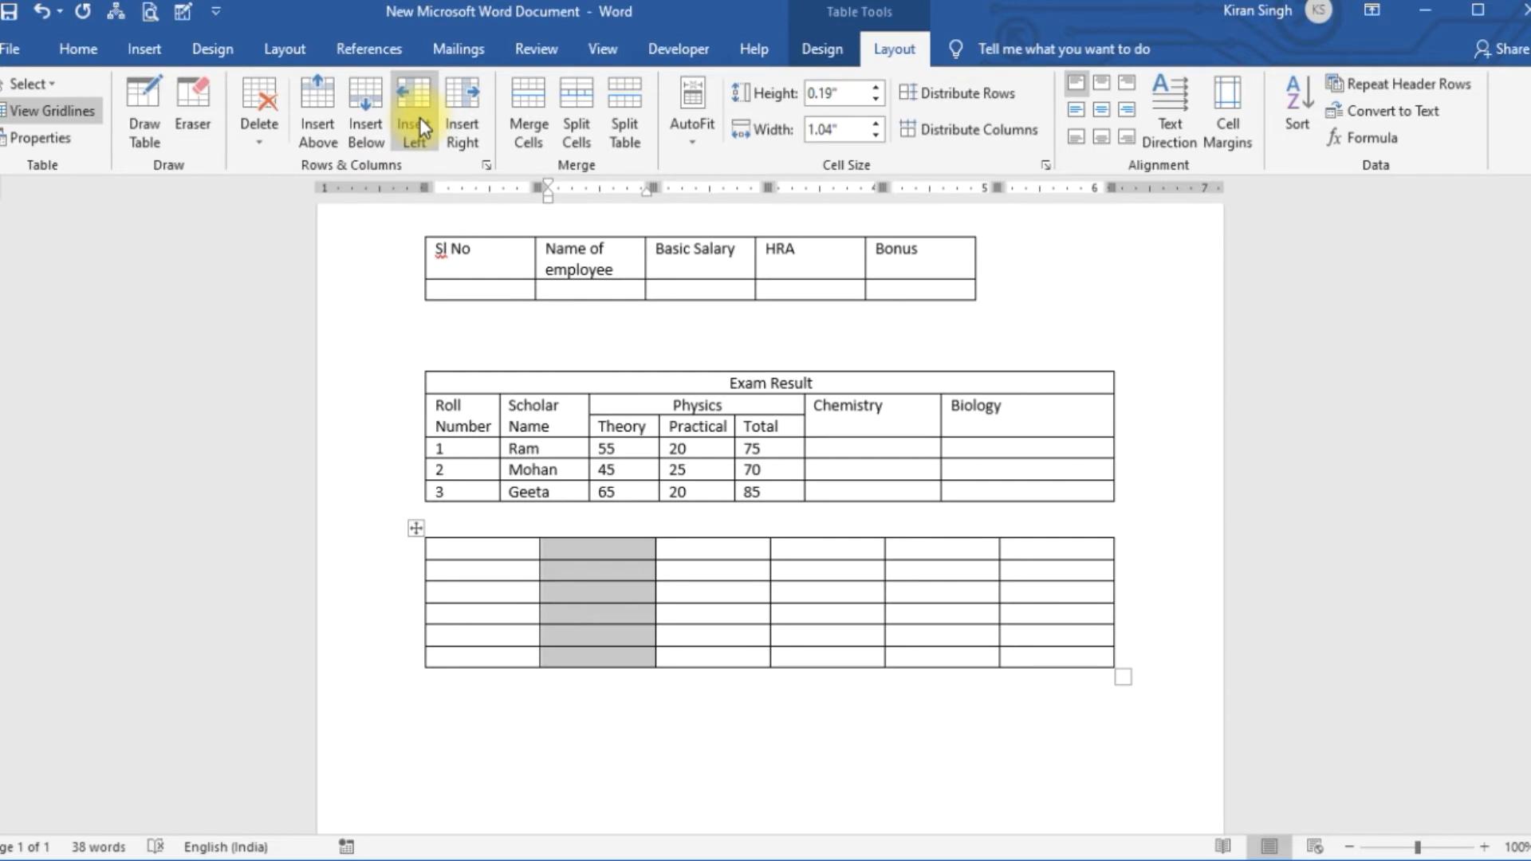
pyautogui.click(462, 129)
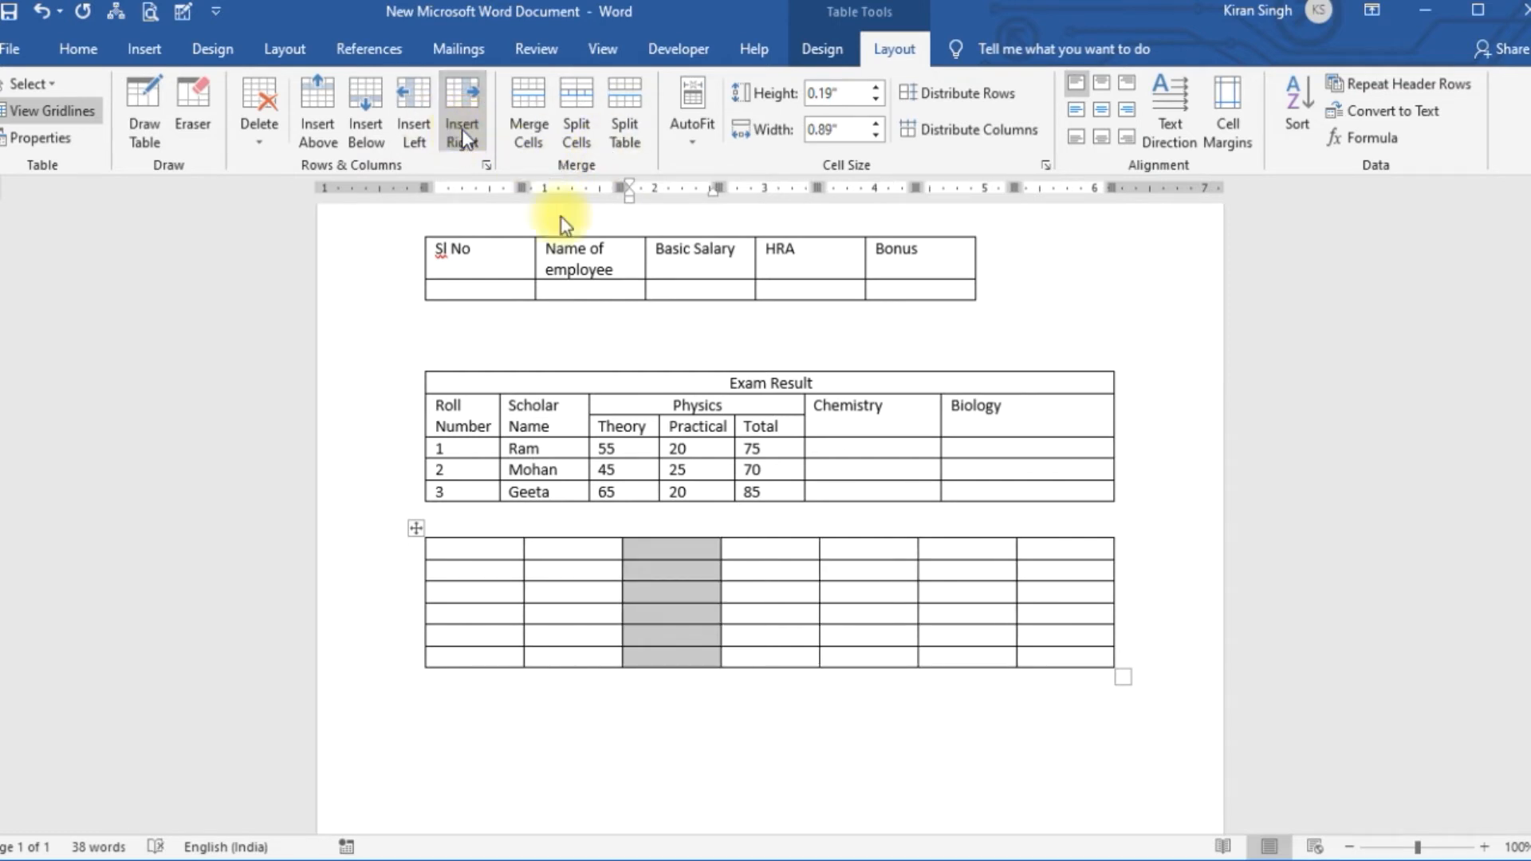
# Step: Append additional rows to the end of the empty table, starting from its last cell
pyautogui.click(1062, 658)
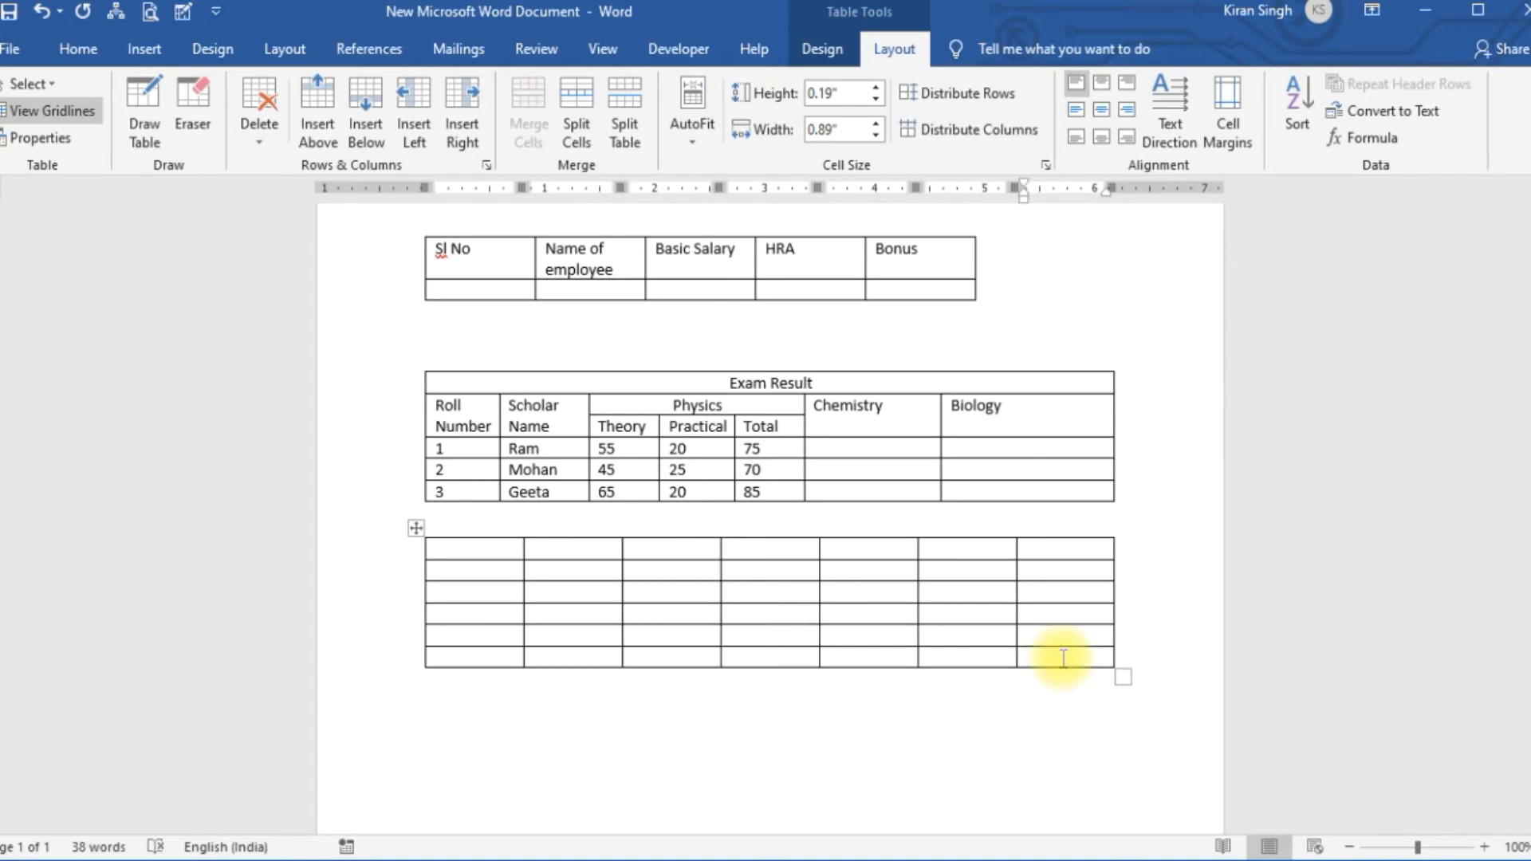
pyautogui.press('Tab')
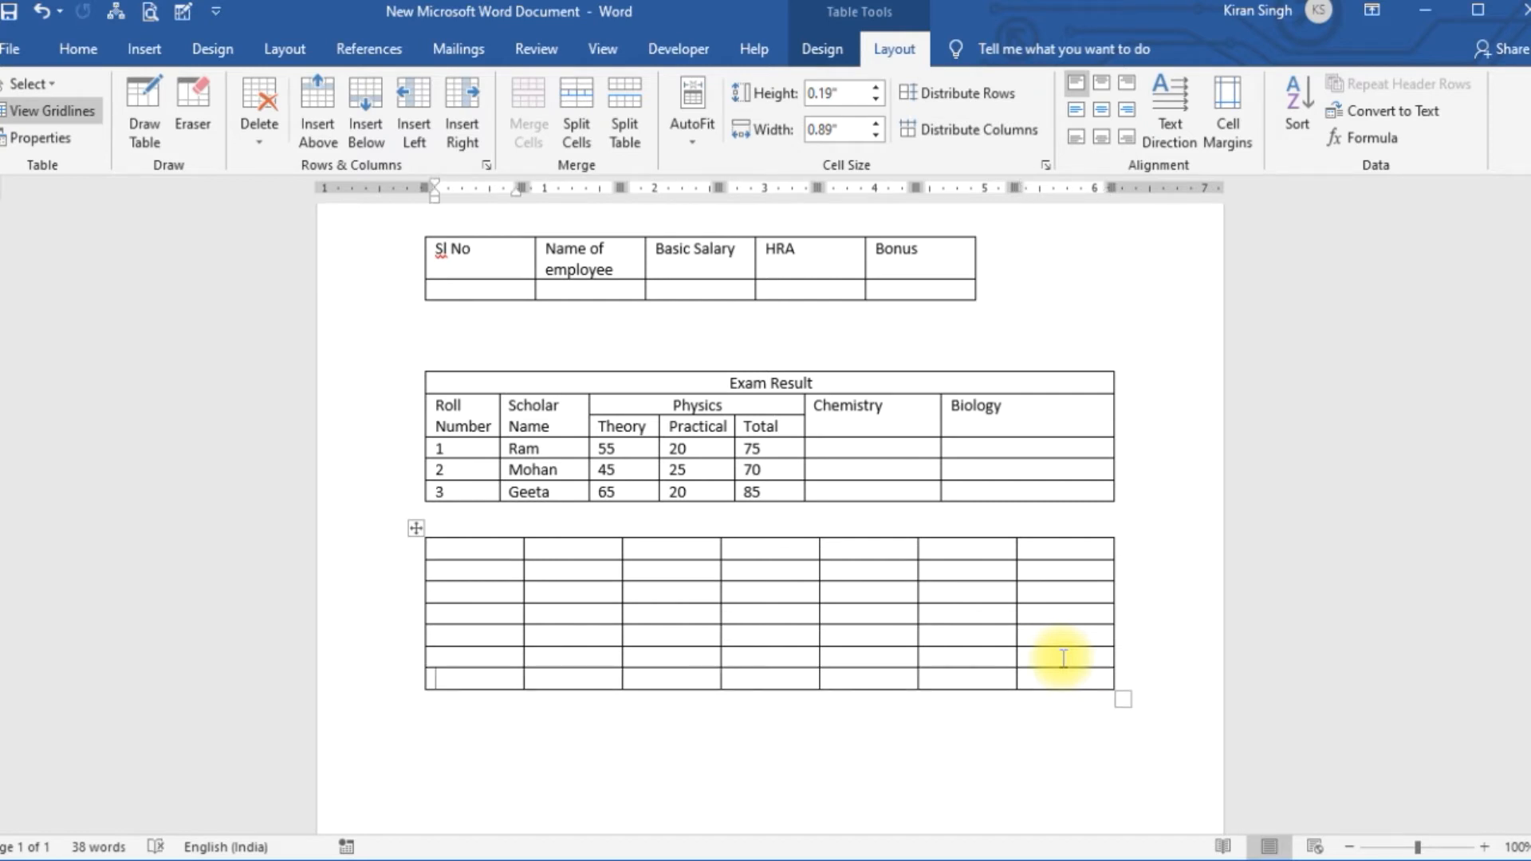
pyautogui.press('Tab')
pyautogui.press('Tab')
pyautogui.press('Tab')
pyautogui.press('Tab')
pyautogui.press('Tab')
pyautogui.press('Tab')
pyautogui.press('Tab')
pyautogui.press('Tab')
pyautogui.press('Tab')
pyautogui.press('Tab')
pyautogui.press('Tab')
pyautogui.press('Tab')
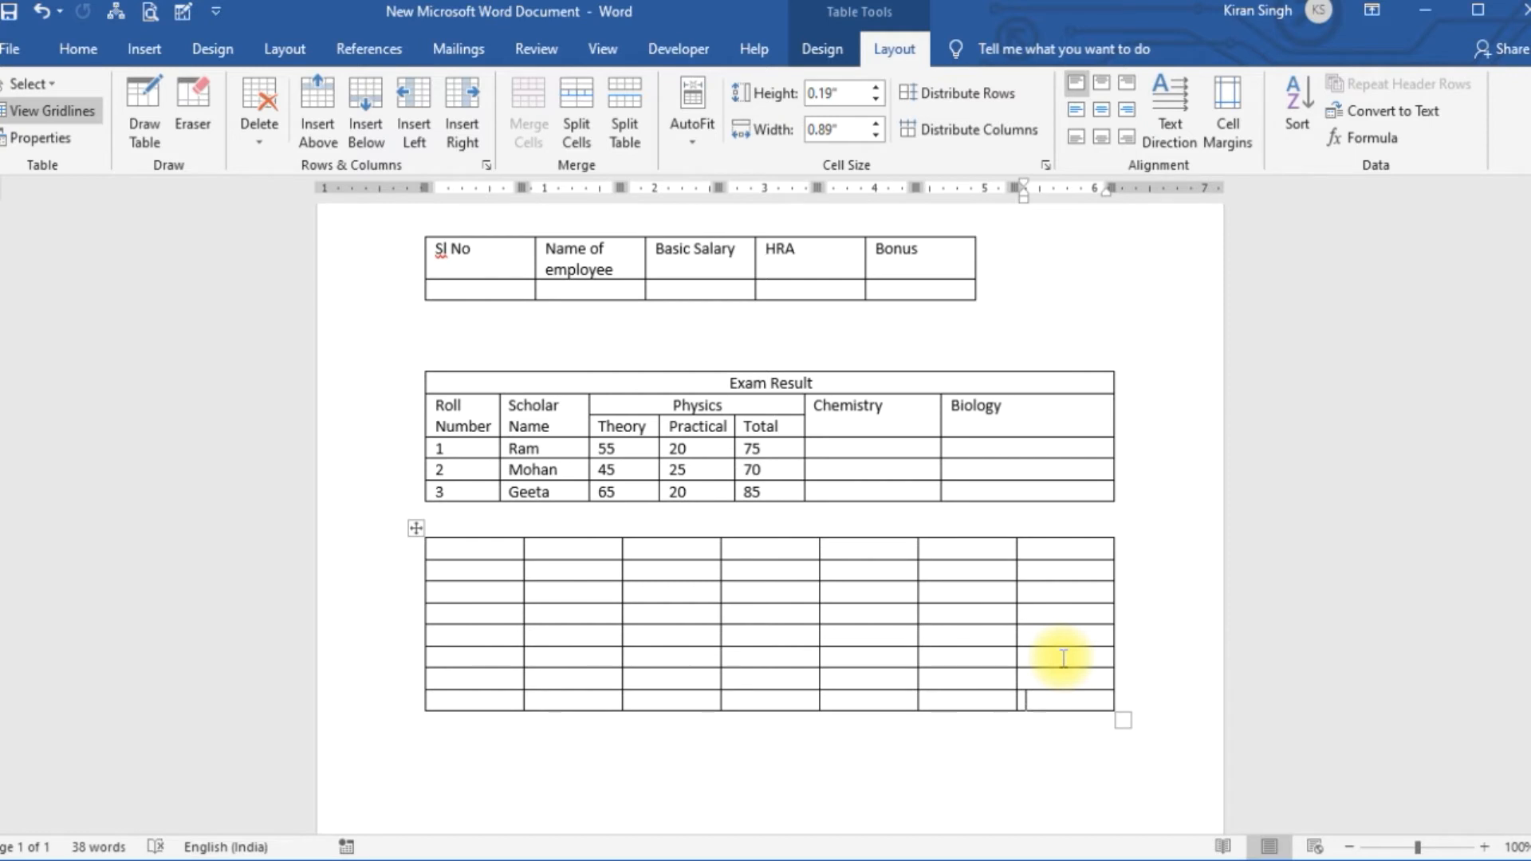
pyautogui.press('Tab')
pyautogui.press('Tab')
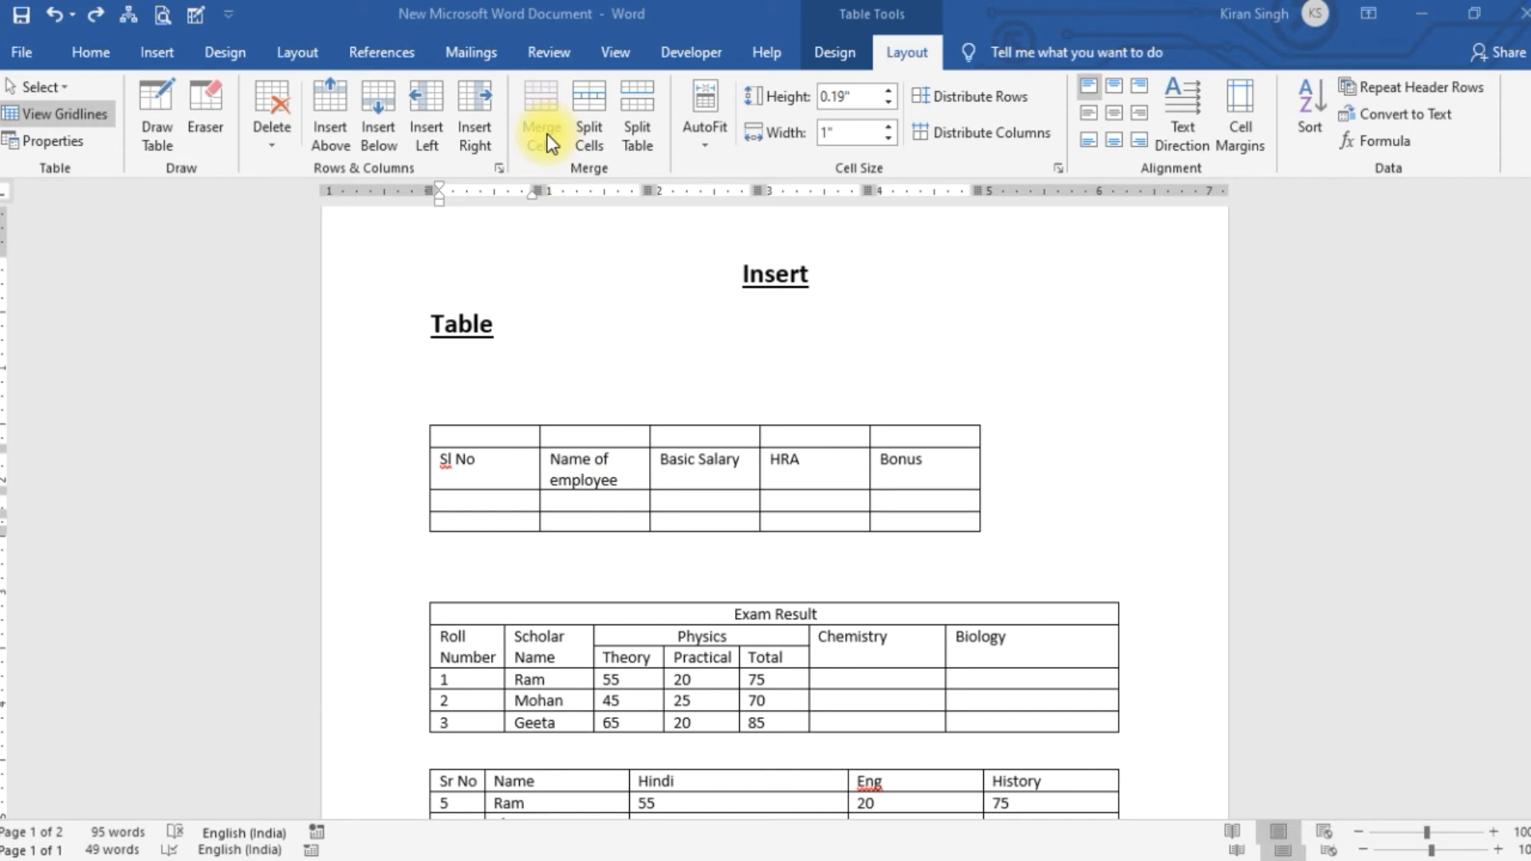
pyautogui.click(462, 434)
pyautogui.moveTo(469, 434); pyautogui.dragTo(833, 435)
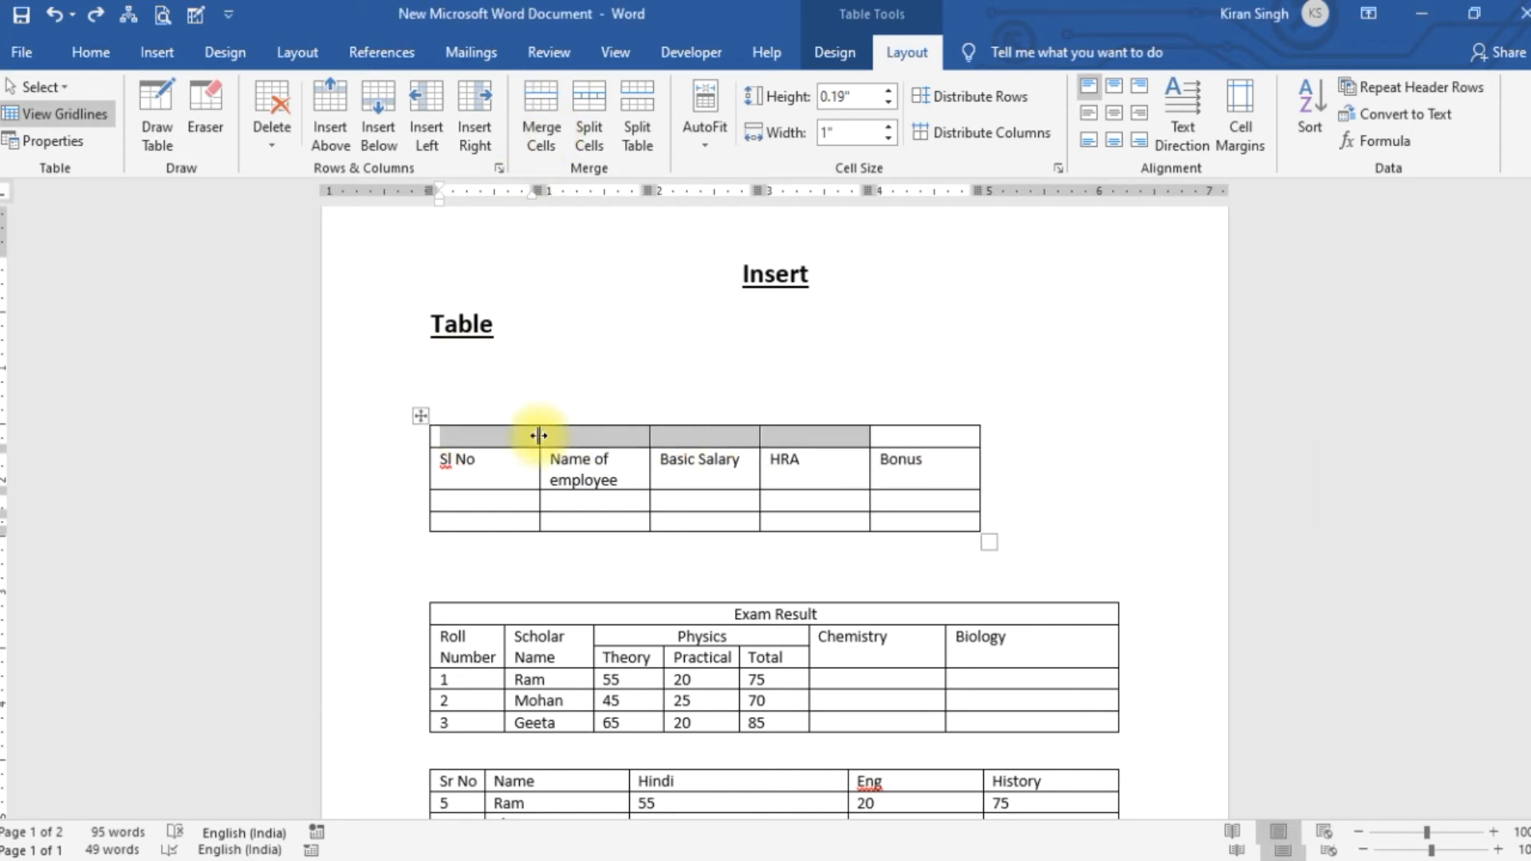
pyautogui.click(505, 438)
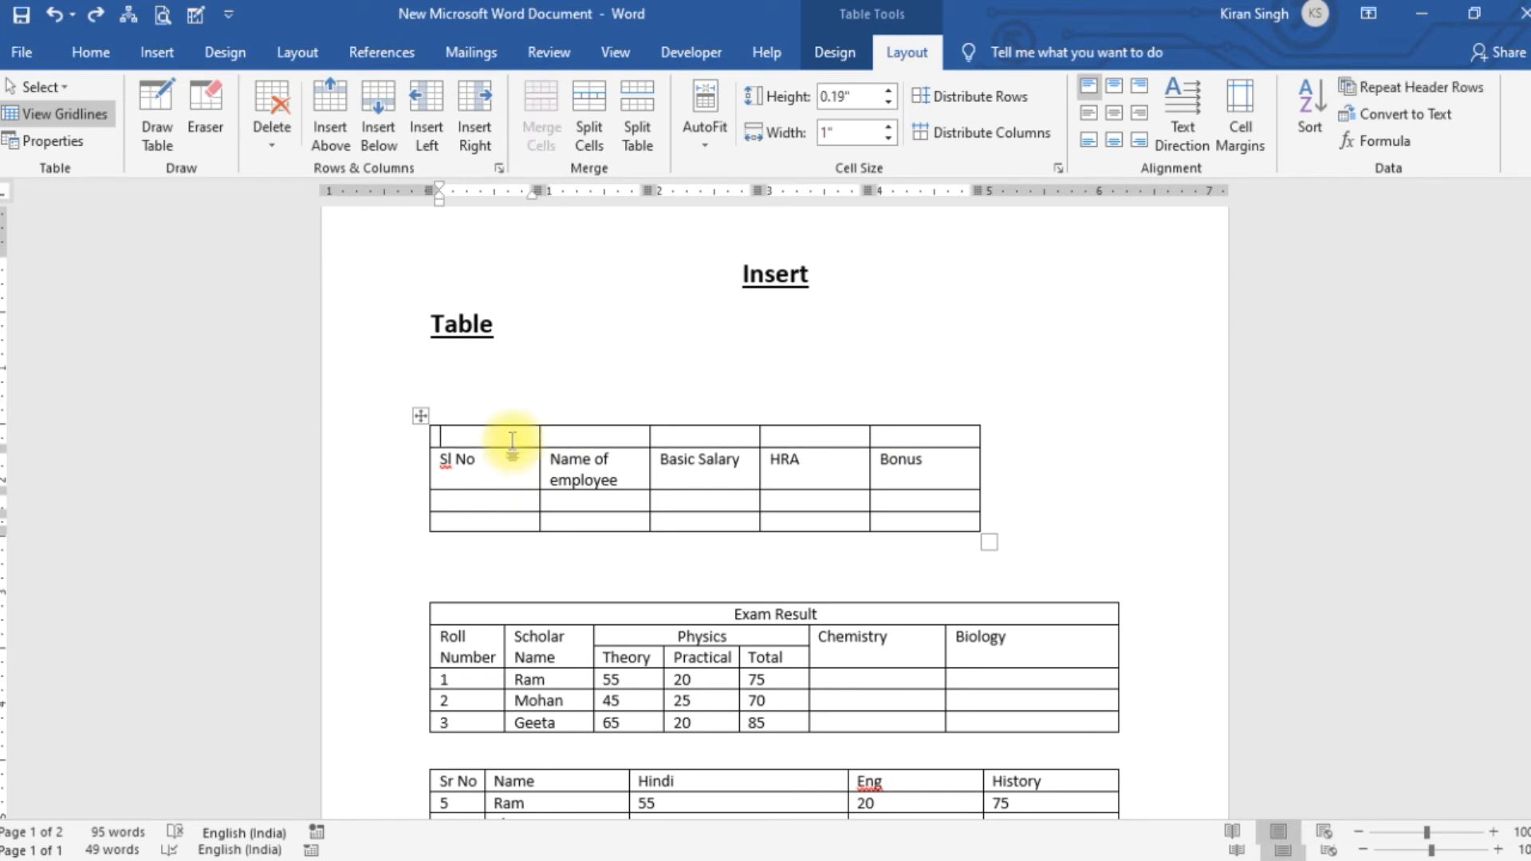
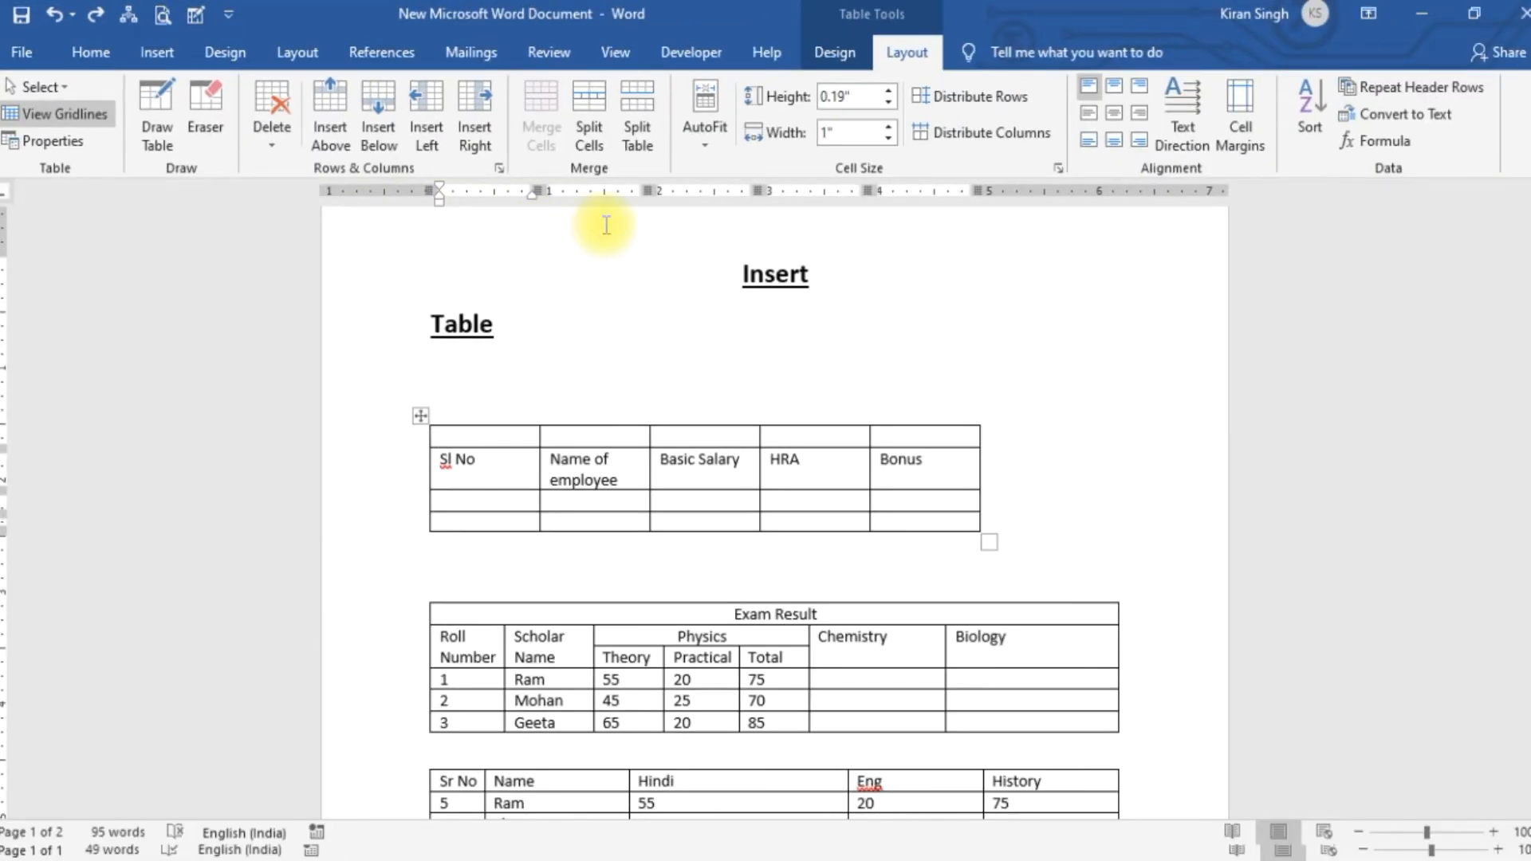
pyautogui.moveTo(570, 407)
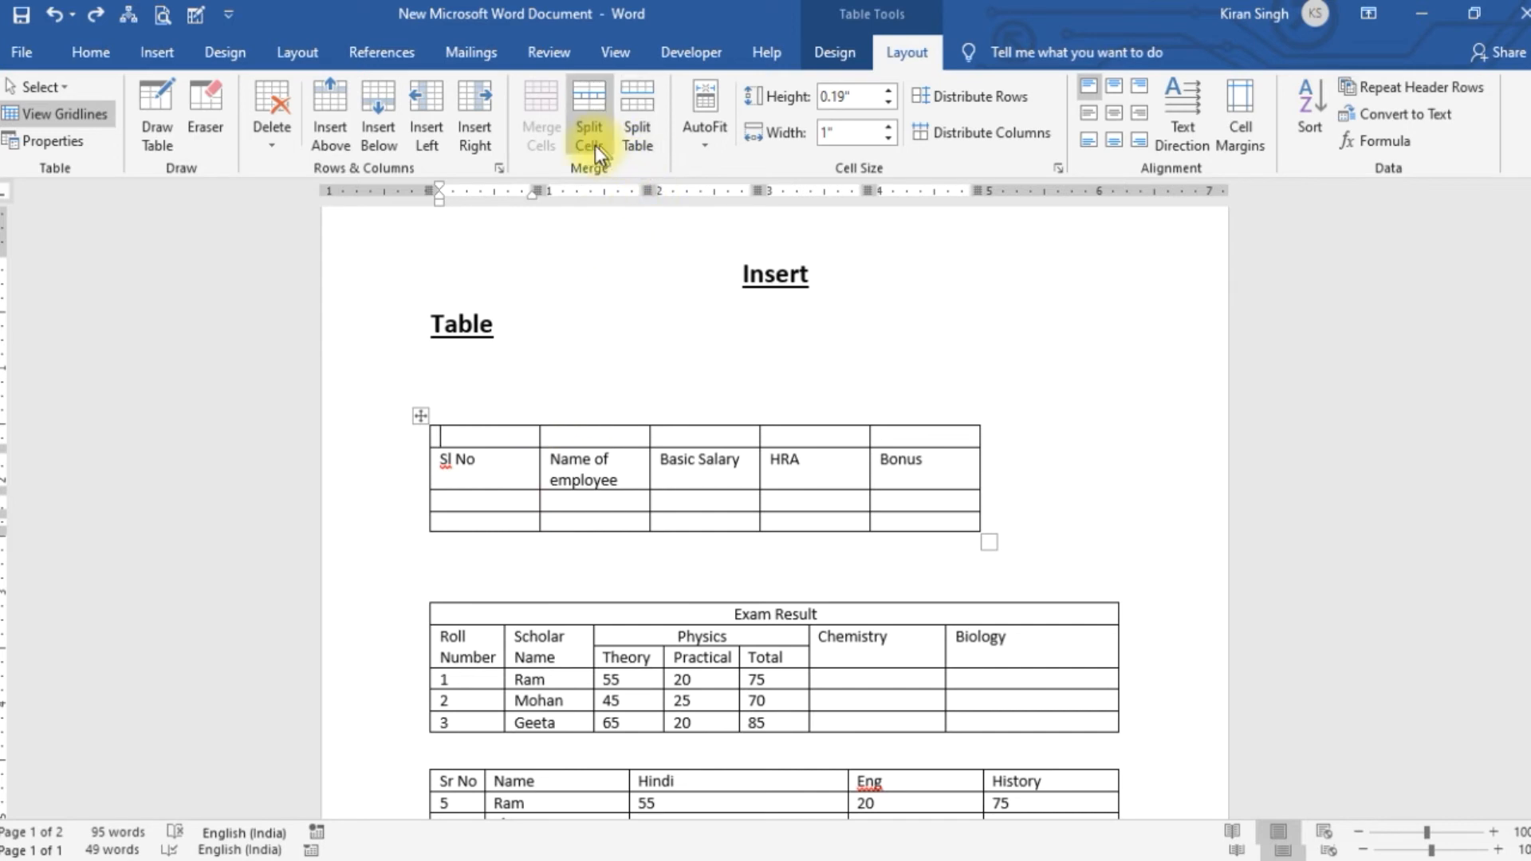
pyautogui.click(727, 499)
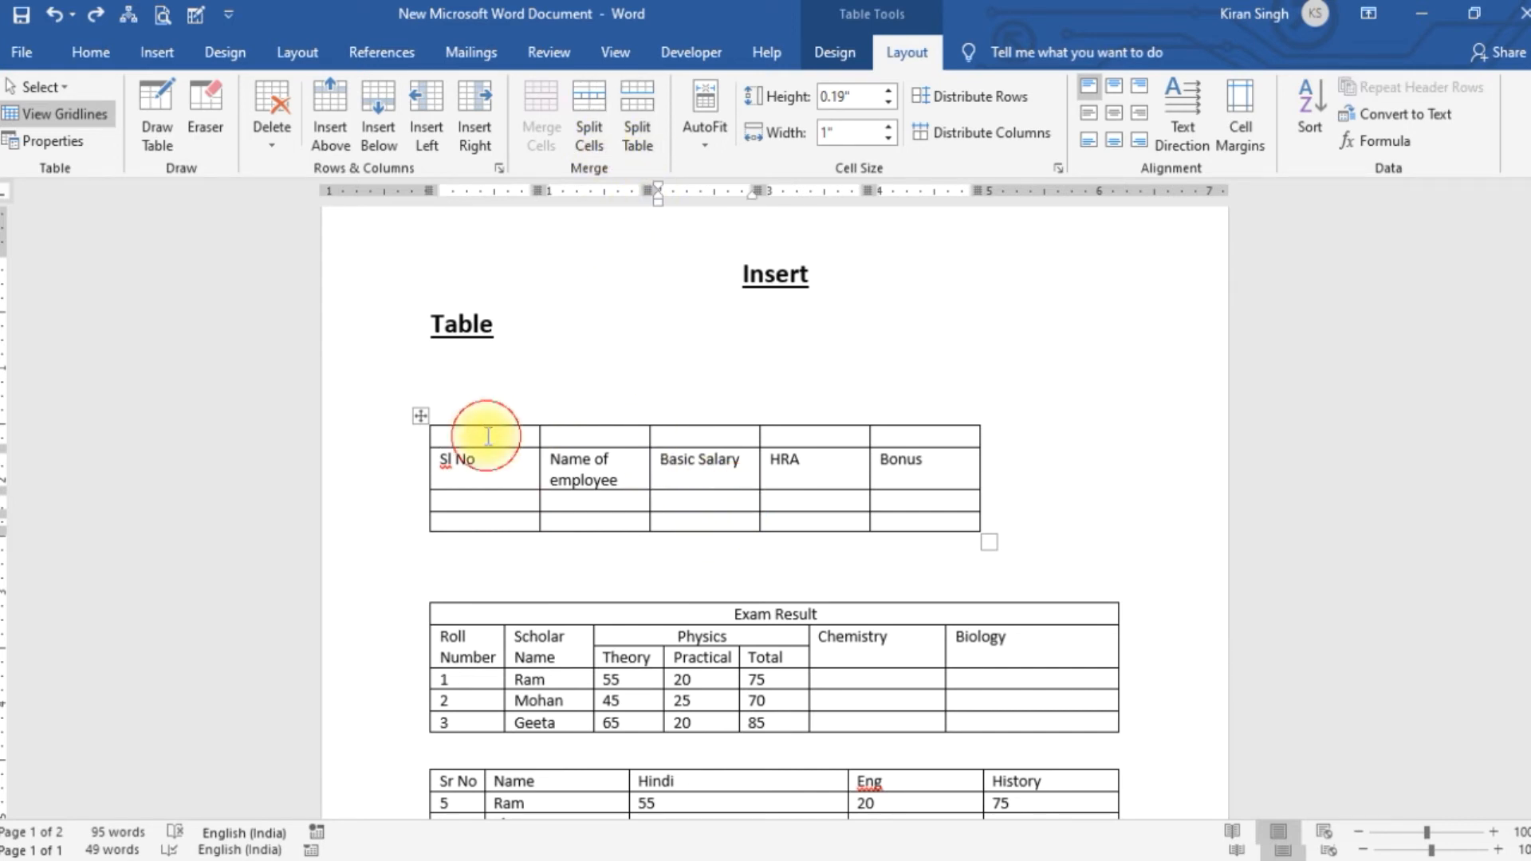
# Step: Merge the empty top row of the salary table into one cell holding the title "Employee Salary", aligned top center
pyautogui.moveTo(489, 435); pyautogui.dragTo(940, 450)
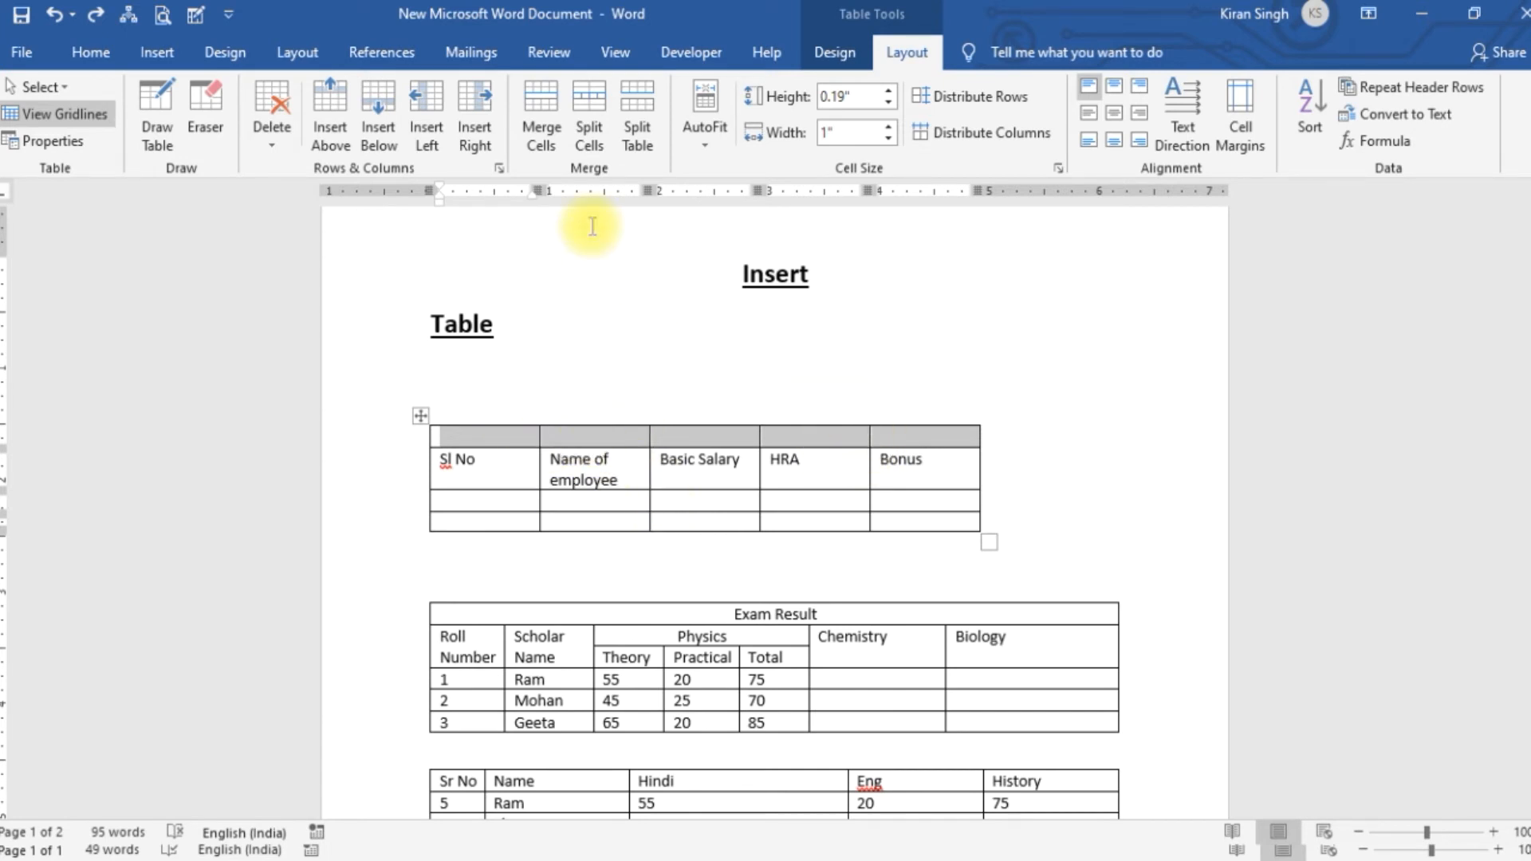
pyautogui.click(544, 118)
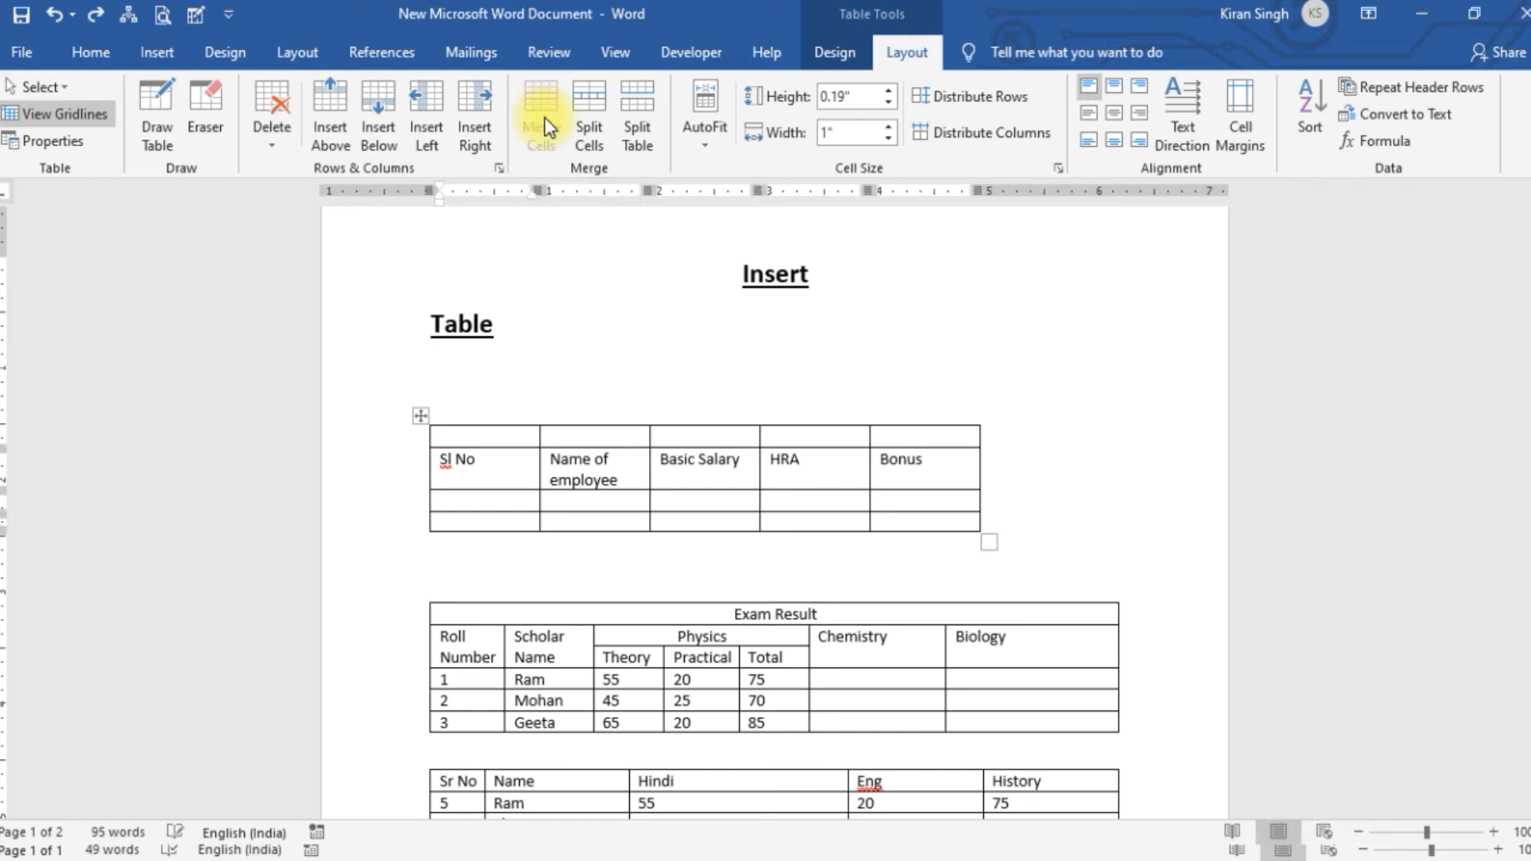
pyautogui.click(840, 438)
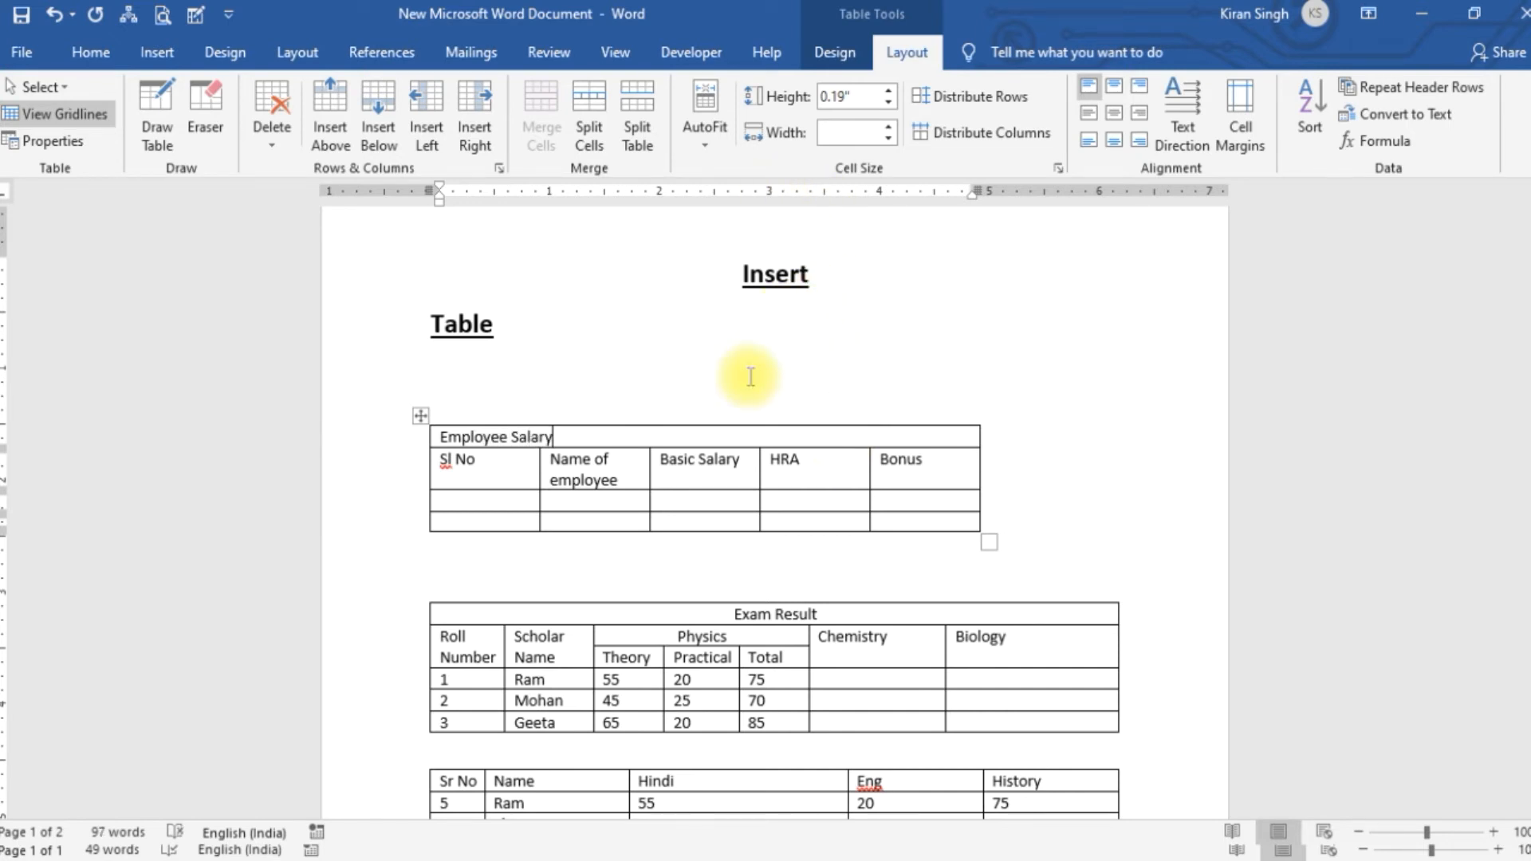
pyautogui.click(1110, 88)
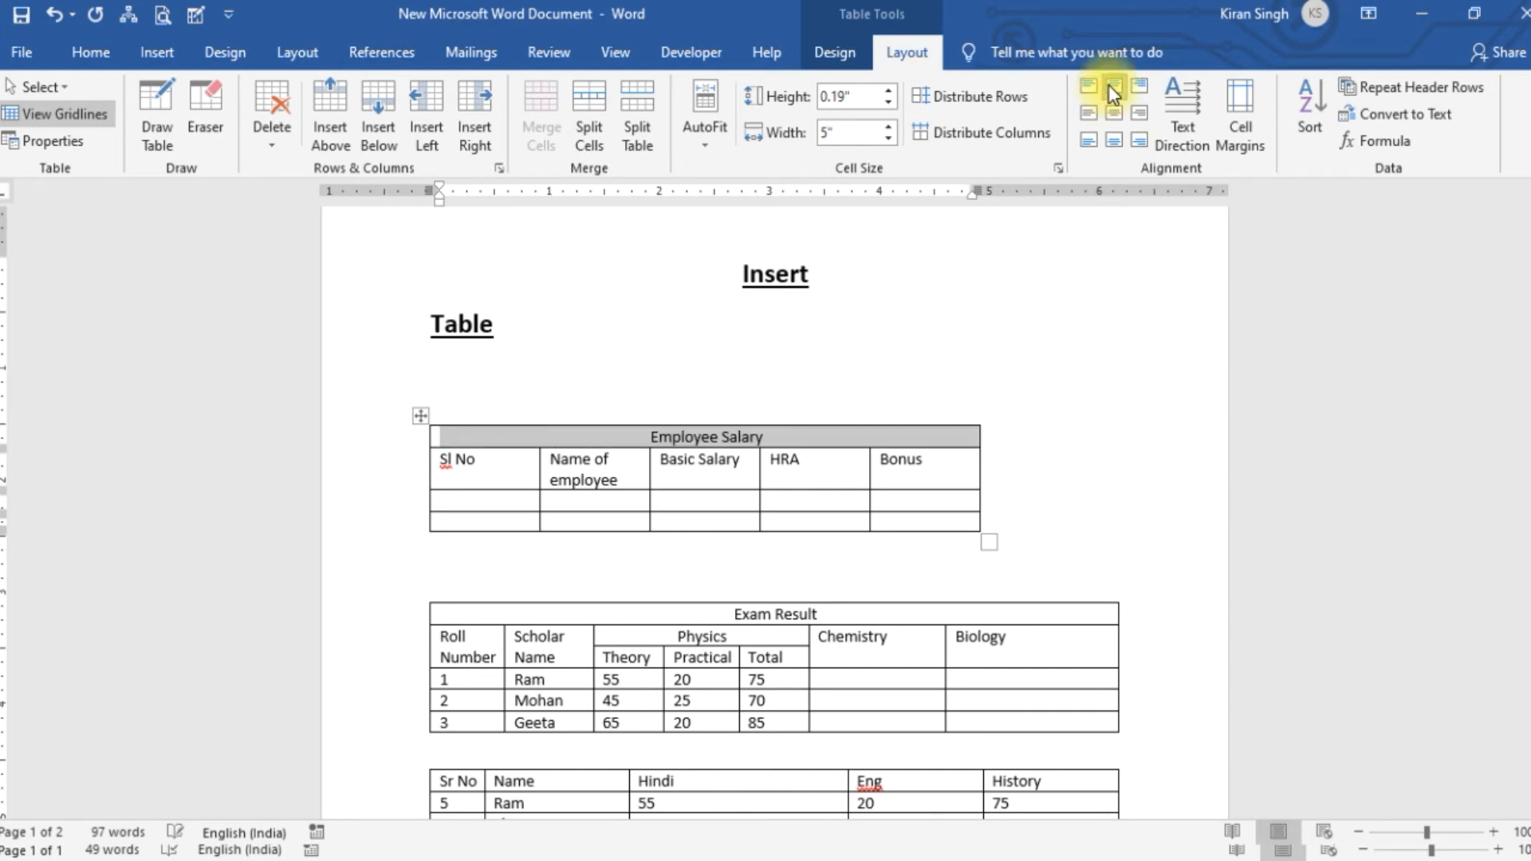
pyautogui.click(1051, 423)
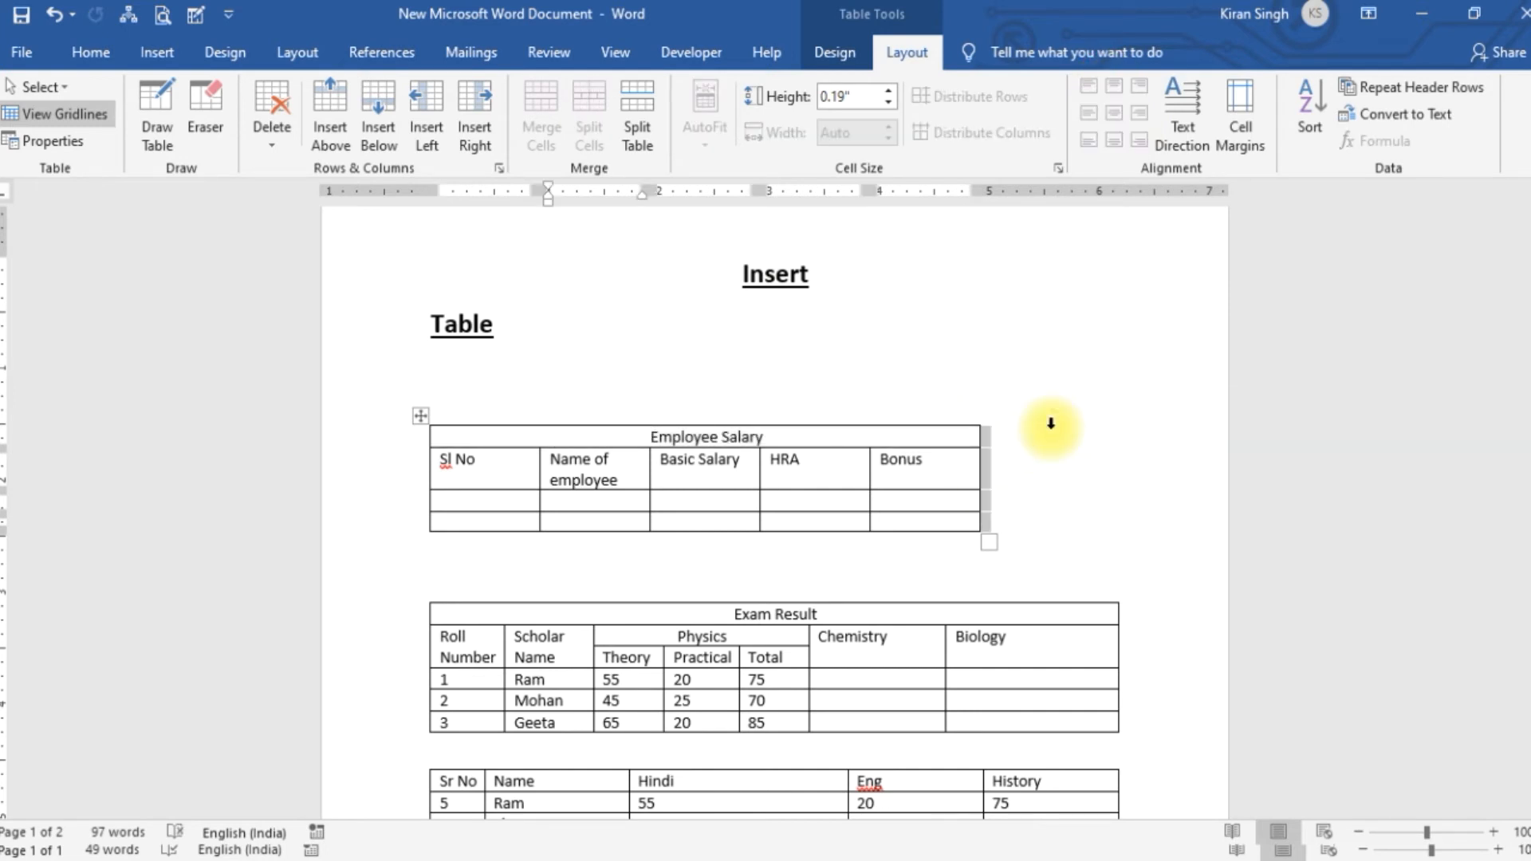
# Step: Enter a hyphen in the first blank cell under Sl No in the Employee Salary table
pyautogui.click(1119, 479)
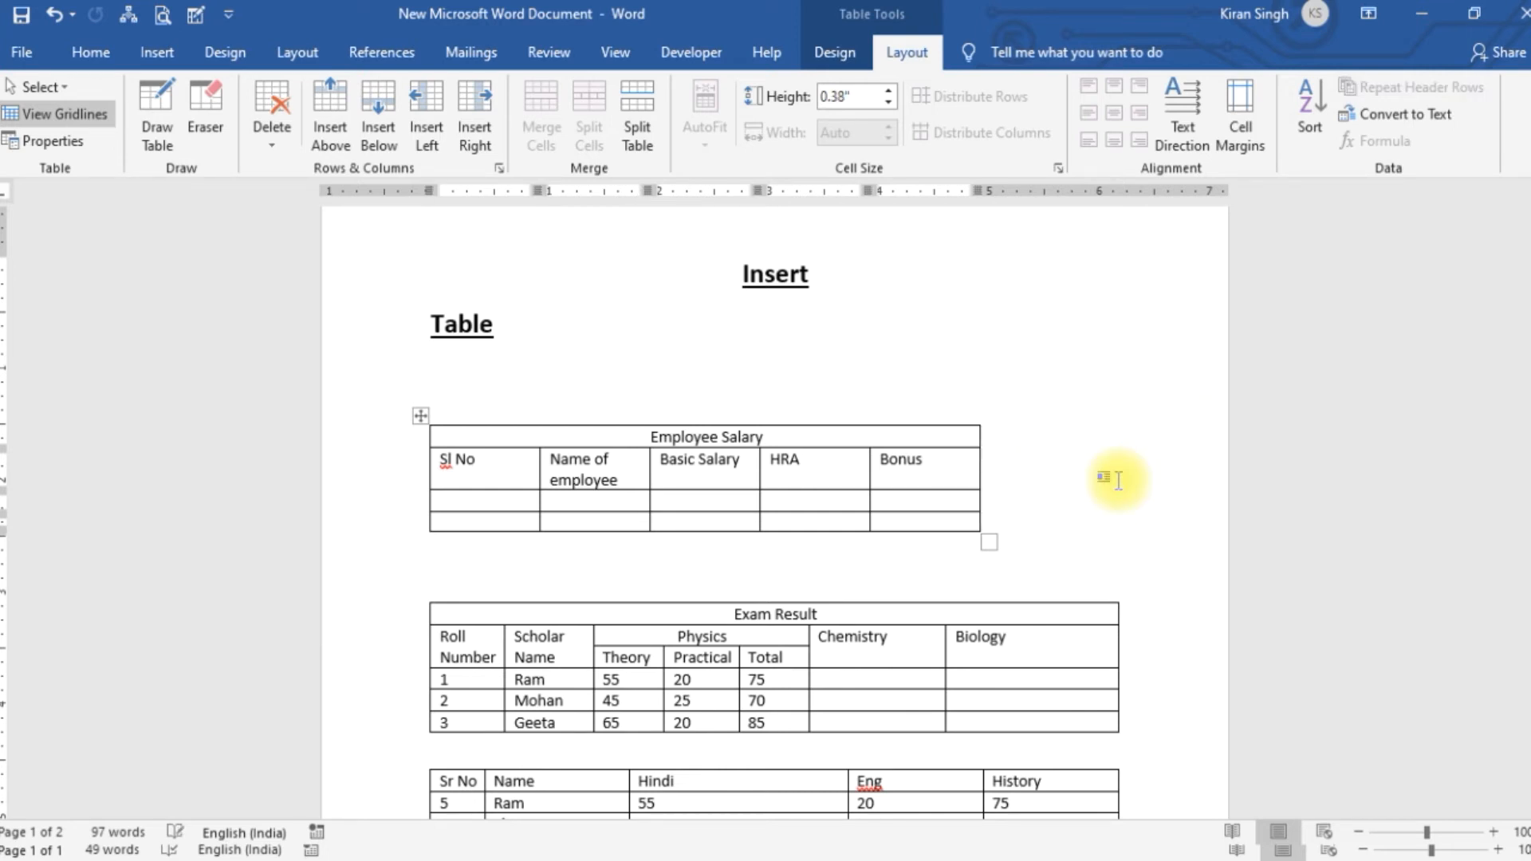
pyautogui.write('-')
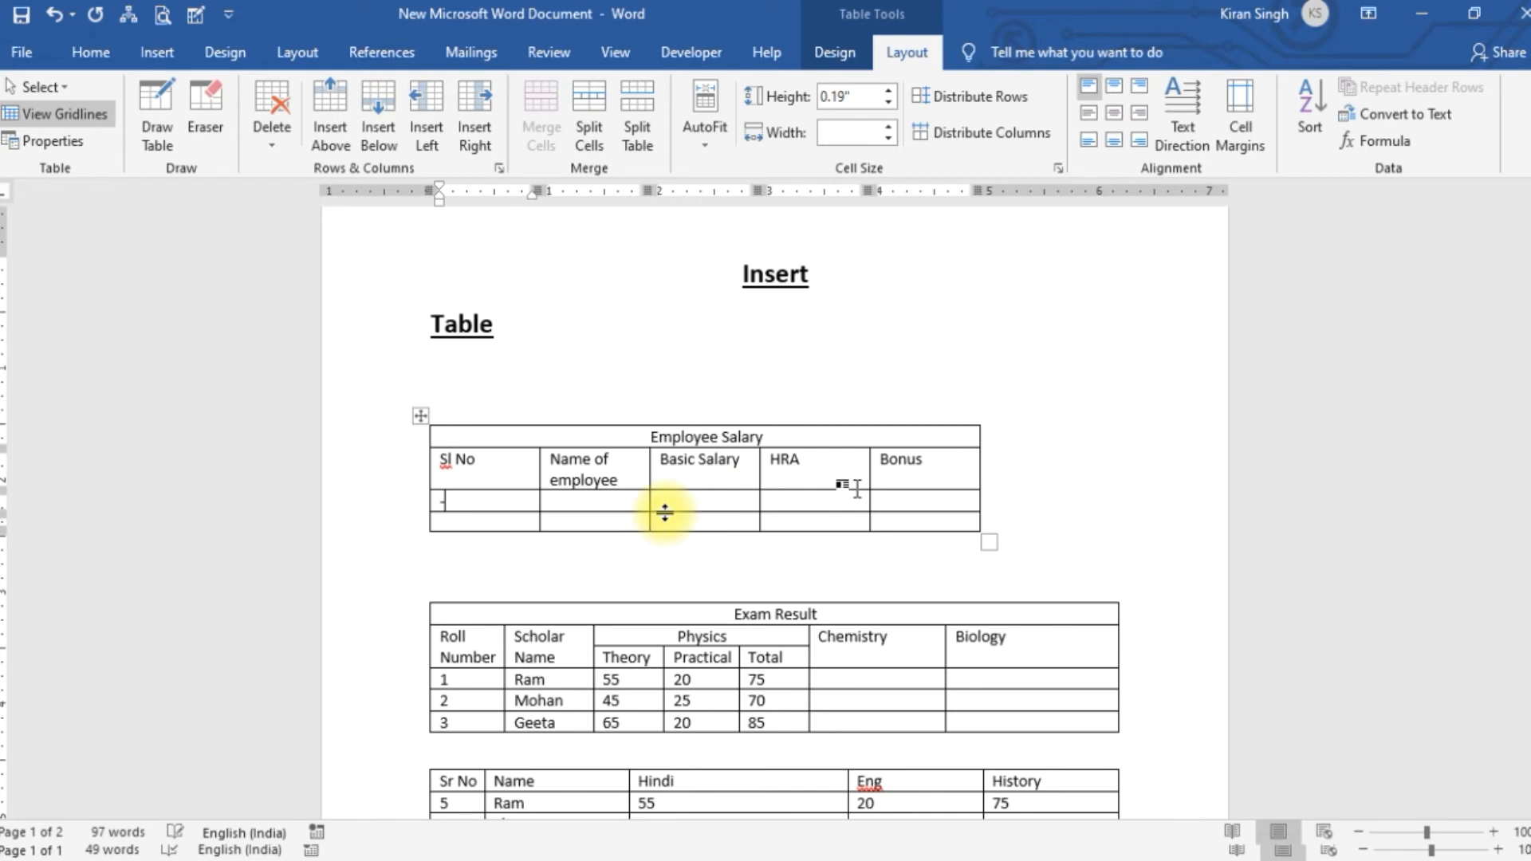
pyautogui.click(802, 502)
pyautogui.click(841, 468)
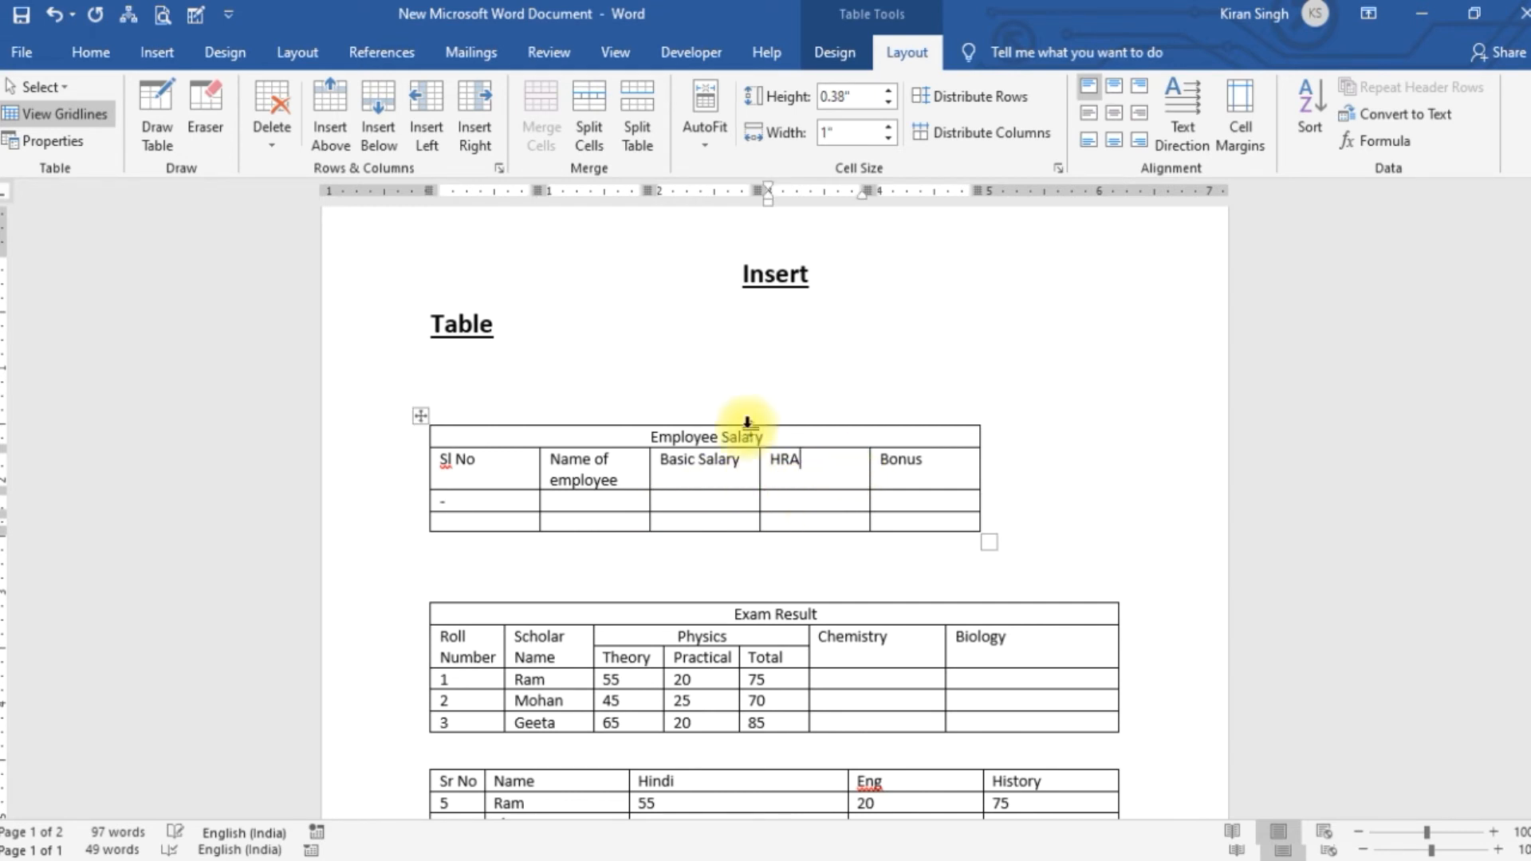
# Step: Examine the merged title row of the Employee Salary table and the heading cells of the Exam Result table
pyautogui.click(917, 438)
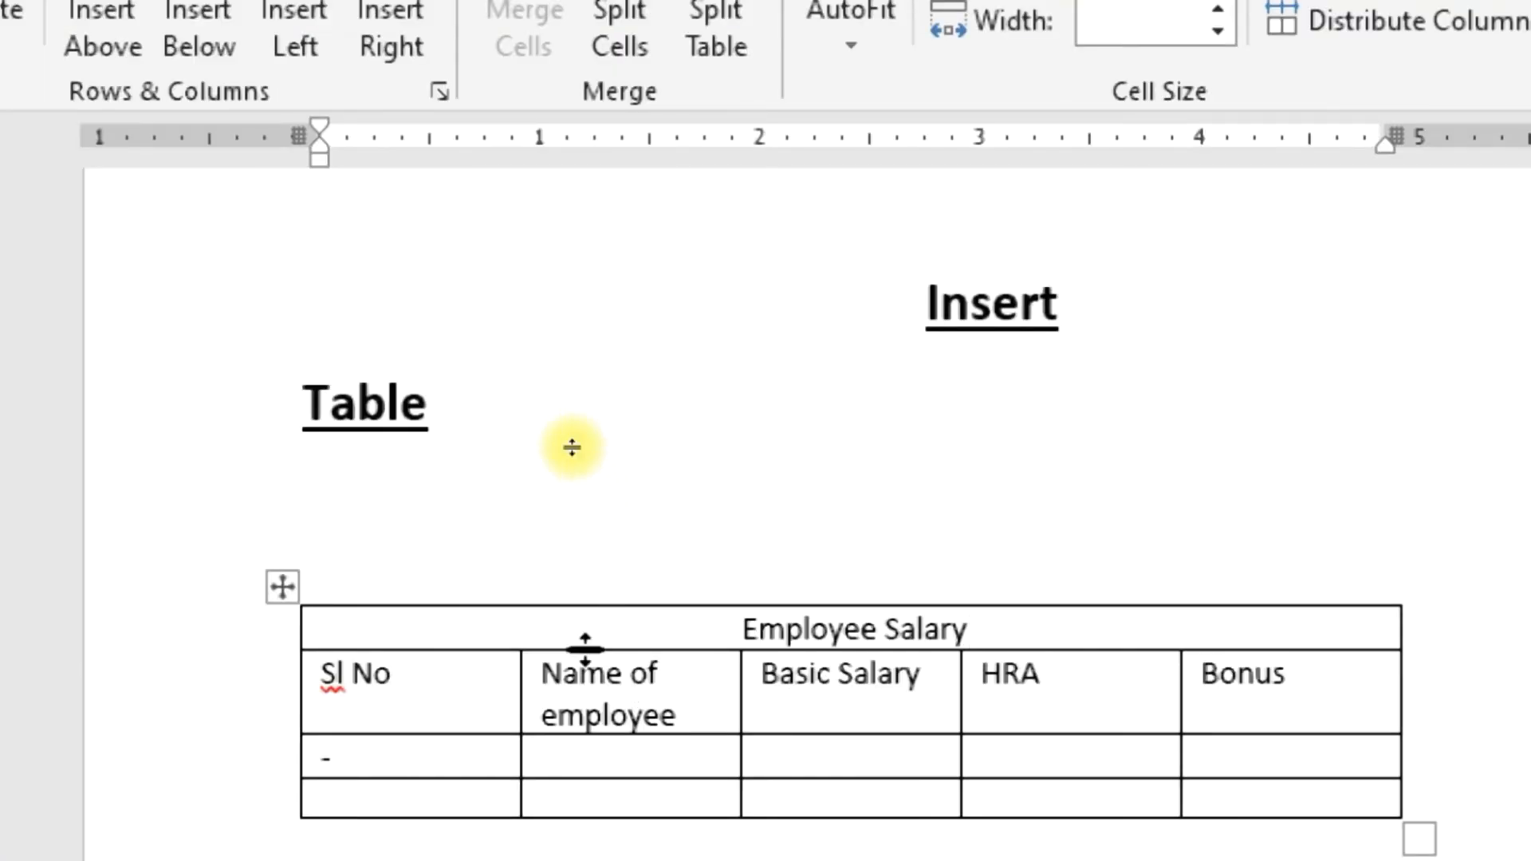
pyautogui.moveTo(635, 635); pyautogui.dragTo(1285, 628)
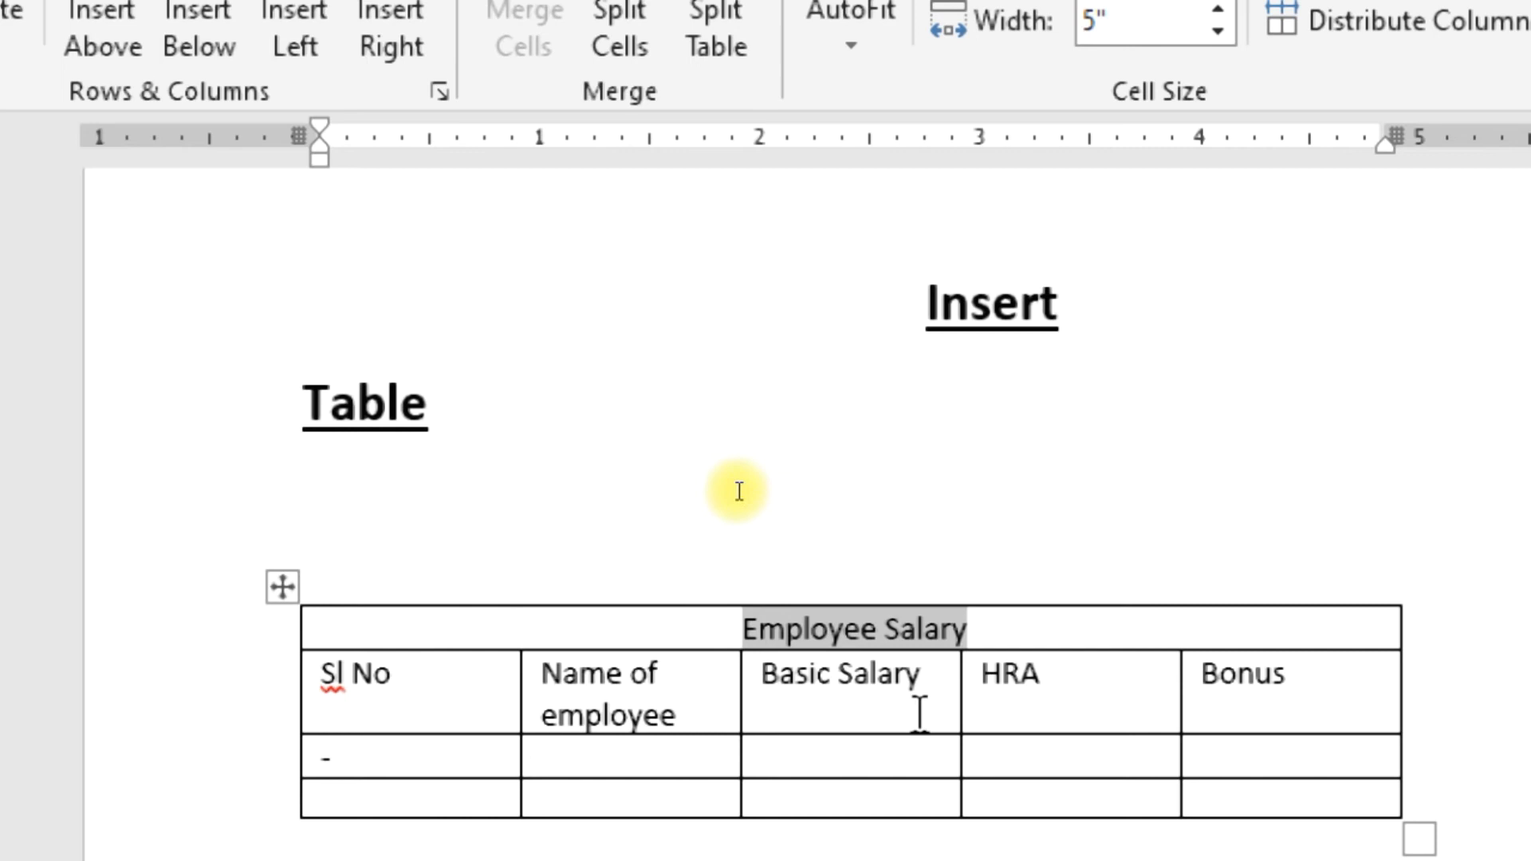
pyautogui.click(919, 749)
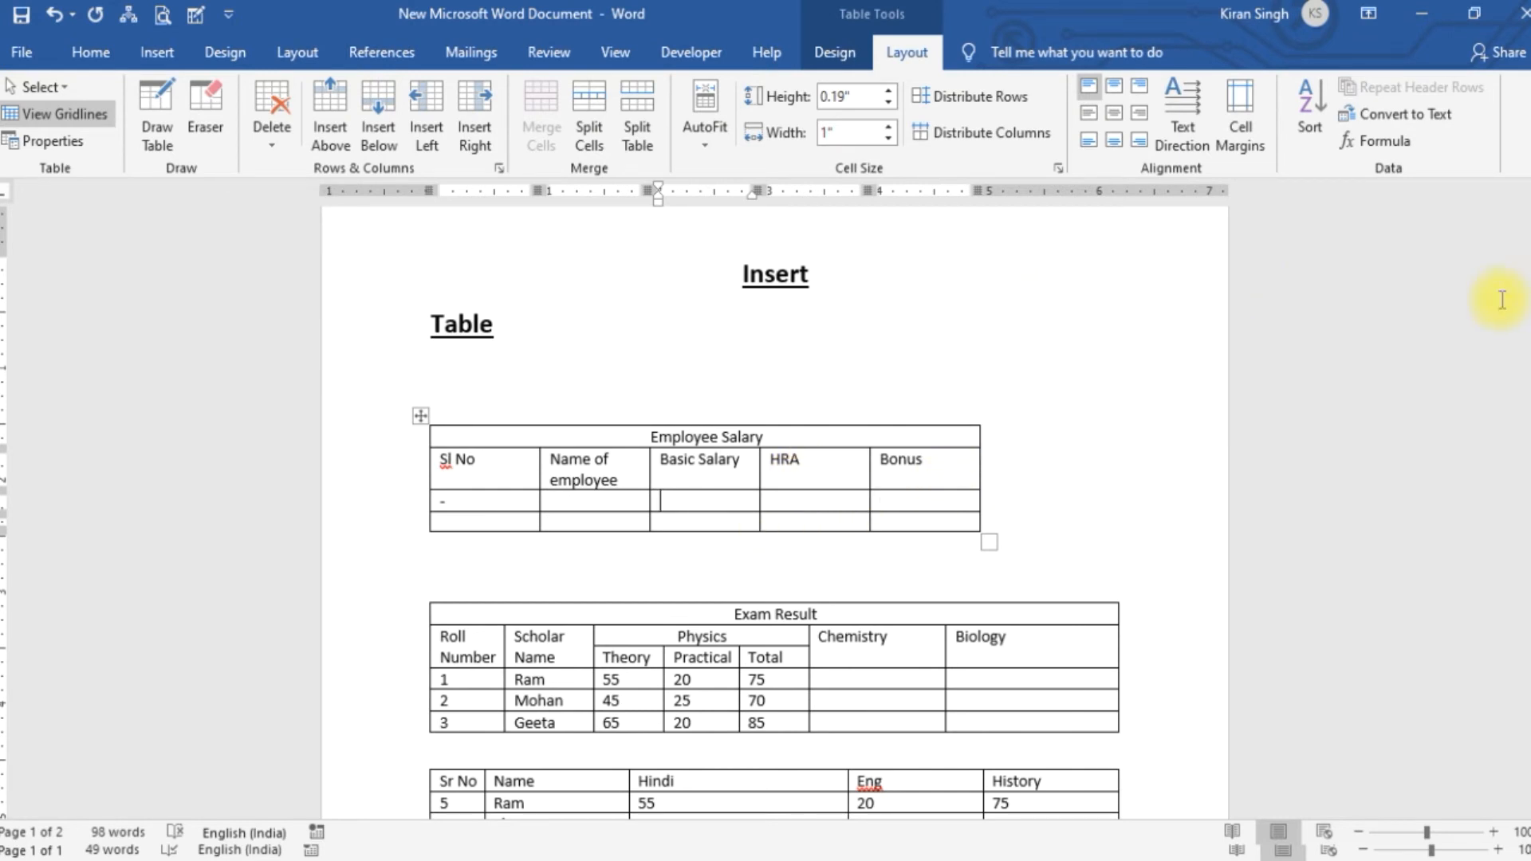
pyautogui.moveTo(1524, 263); pyautogui.dragTo(1524, 305)
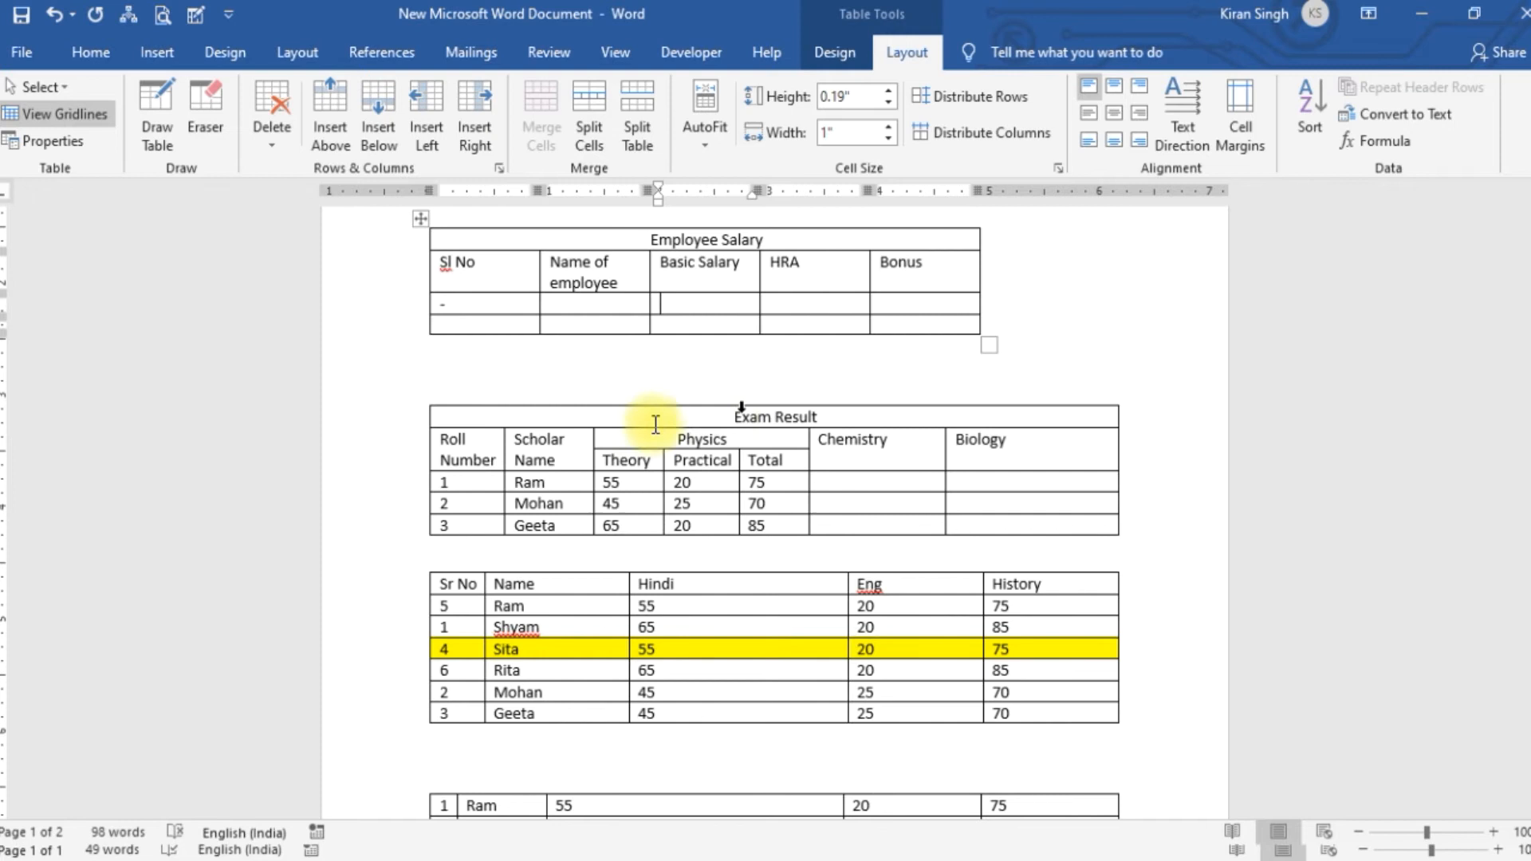
pyautogui.moveTo(779, 417); pyautogui.dragTo(999, 514)
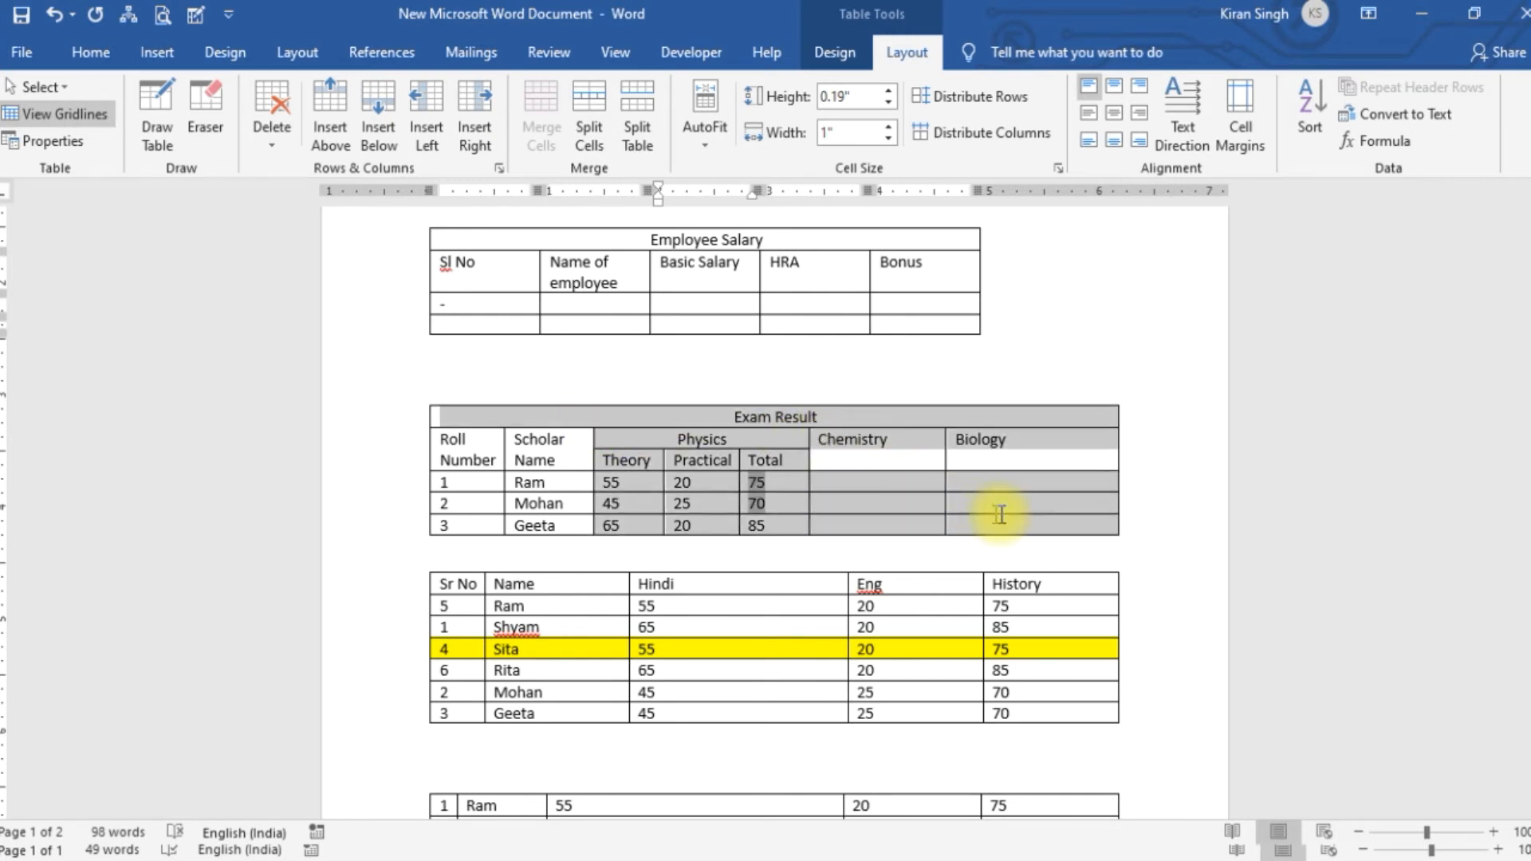
pyautogui.click(887, 462)
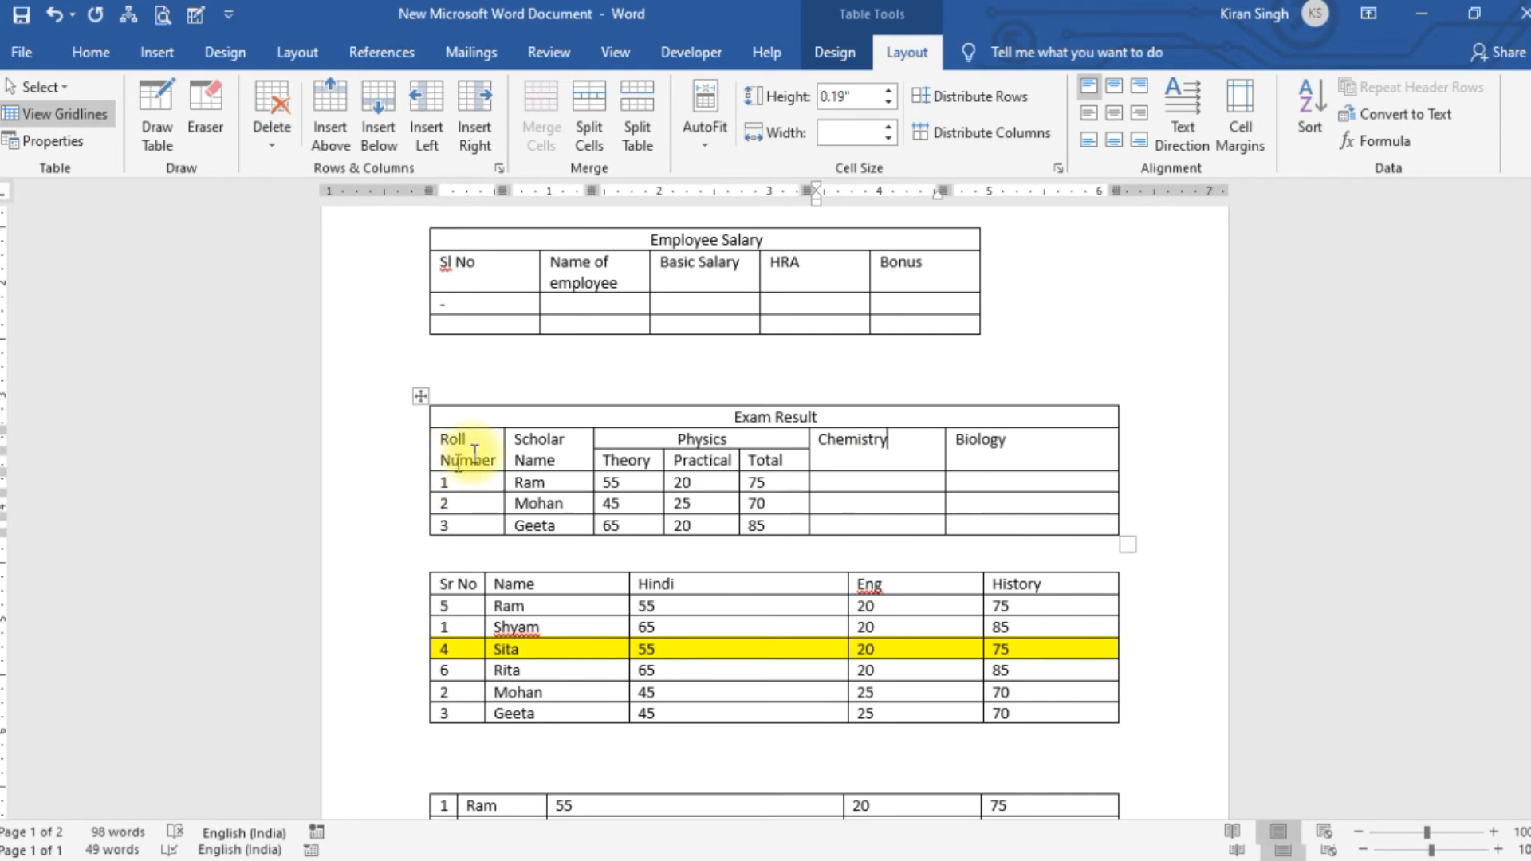
pyautogui.click(530, 438)
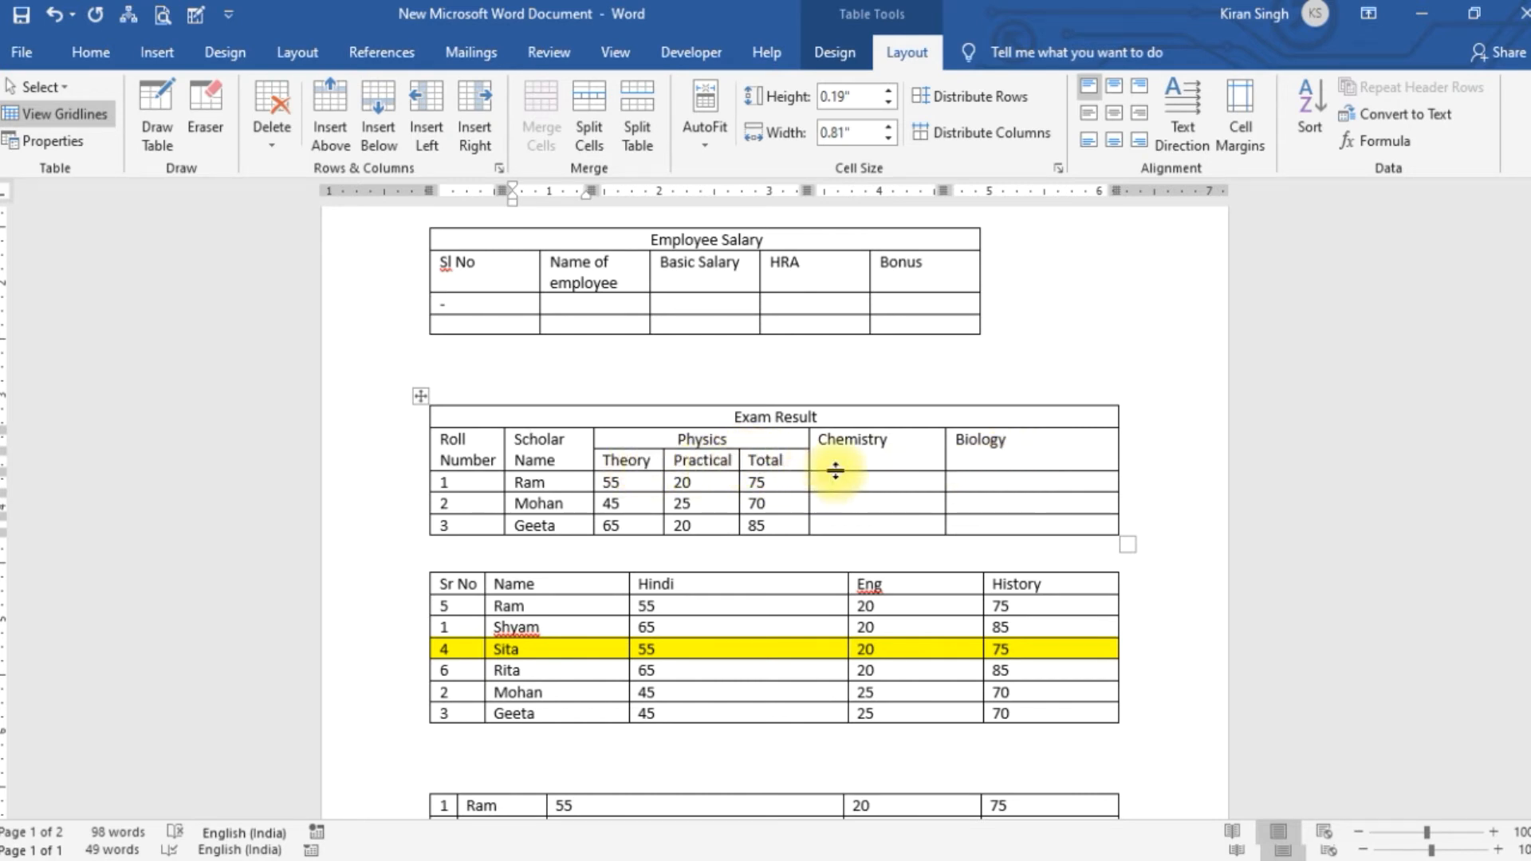
pyautogui.moveTo(842, 450)
pyautogui.mouseDown()
pyautogui.moveTo(1076, 499)
pyautogui.moveTo(1042, 519)
pyautogui.moveTo(969, 510)
pyautogui.mouseUp()
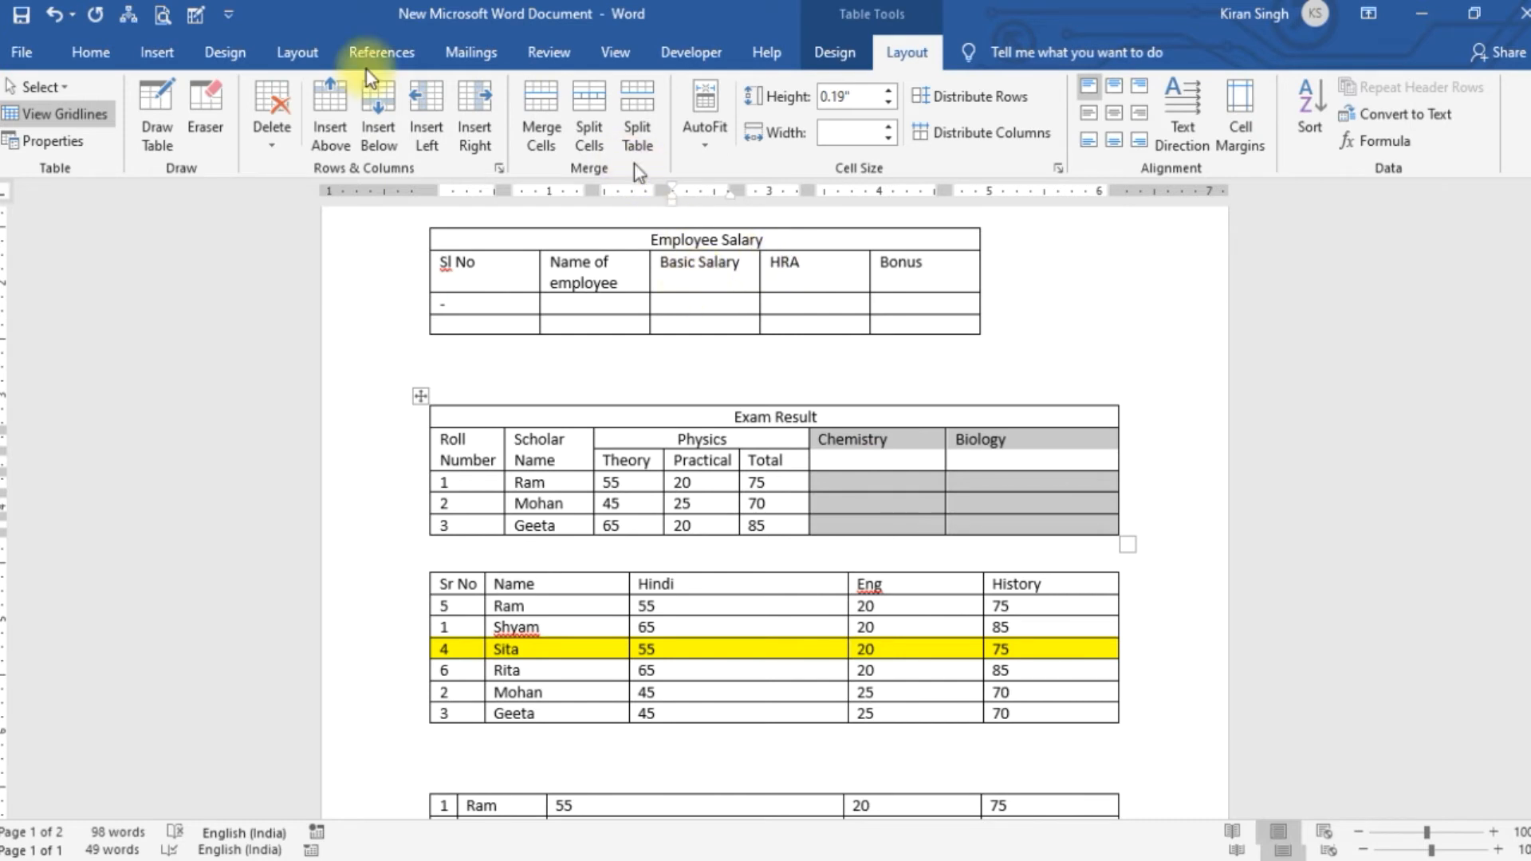
pyautogui.click(1149, 441)
# Step: Split the Chemistry heading cell of the Exam Result table into 1 column and 2 rows
pyautogui.moveTo(820, 436); pyautogui.dragTo(906, 461)
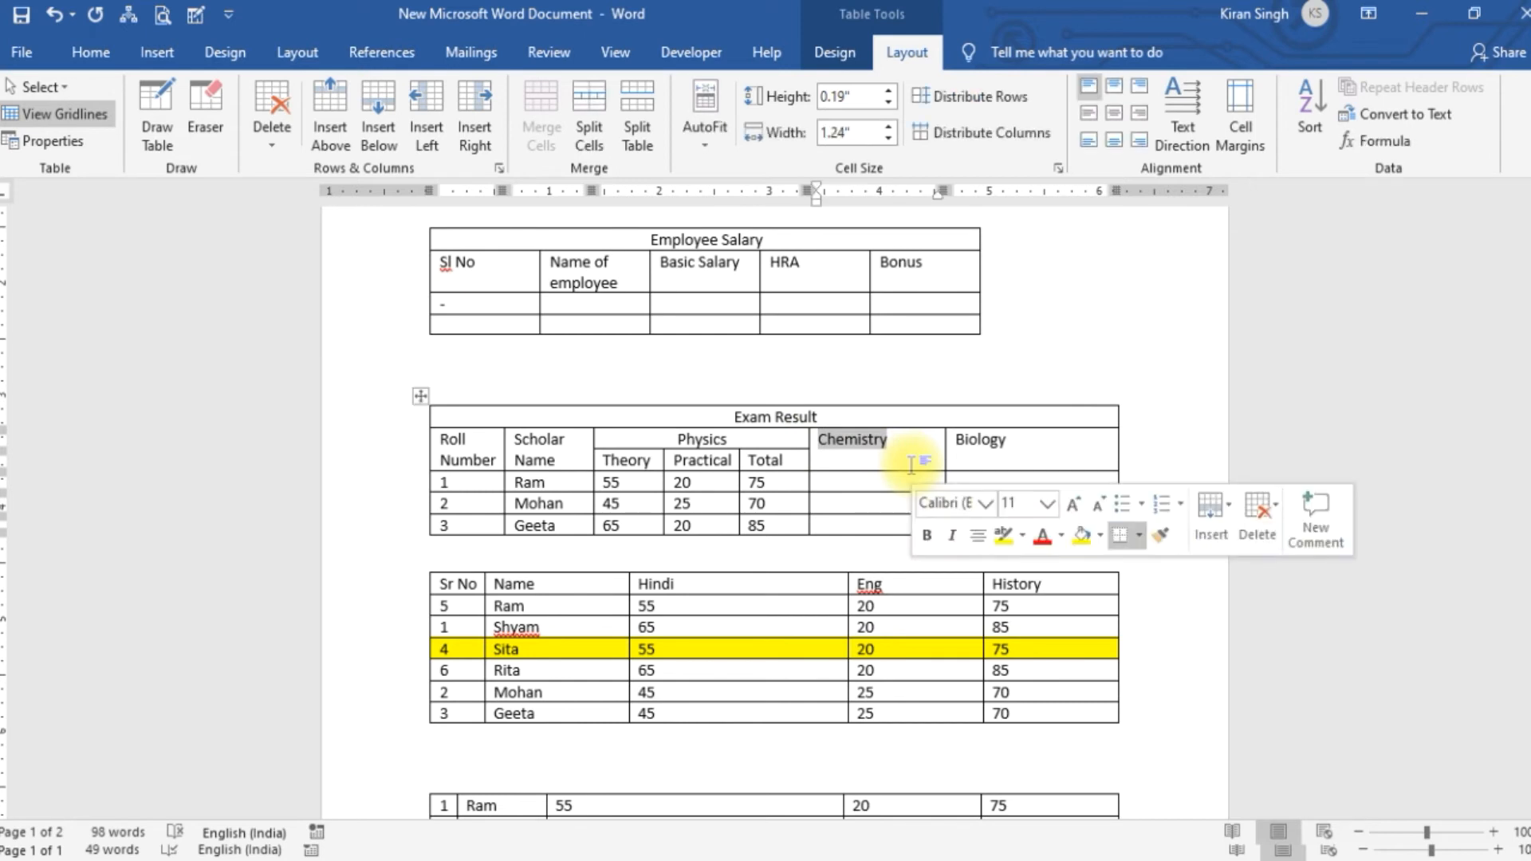
pyautogui.click(601, 129)
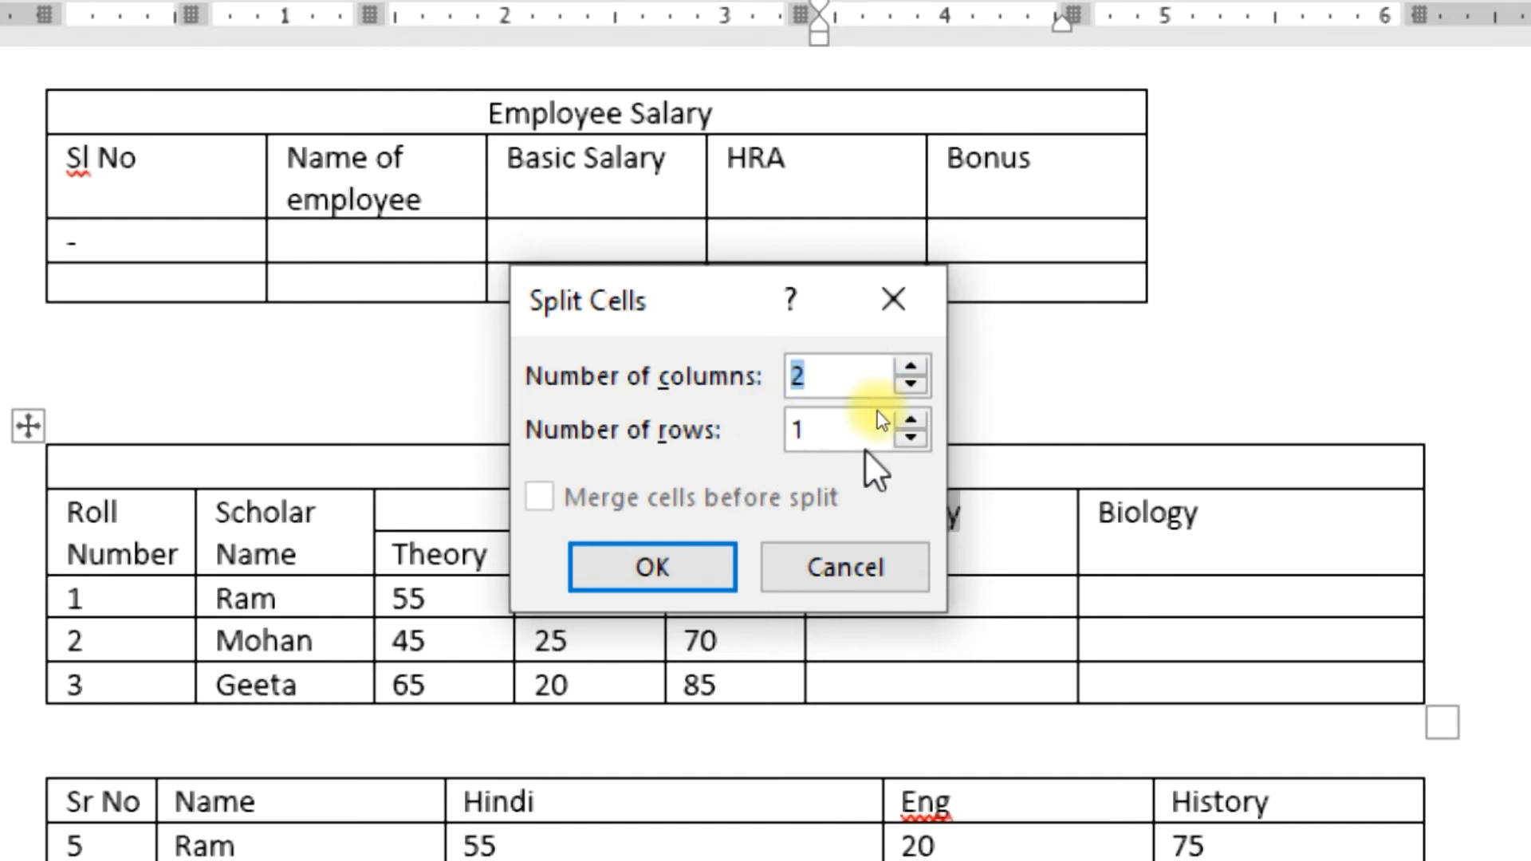
pyautogui.click(913, 383)
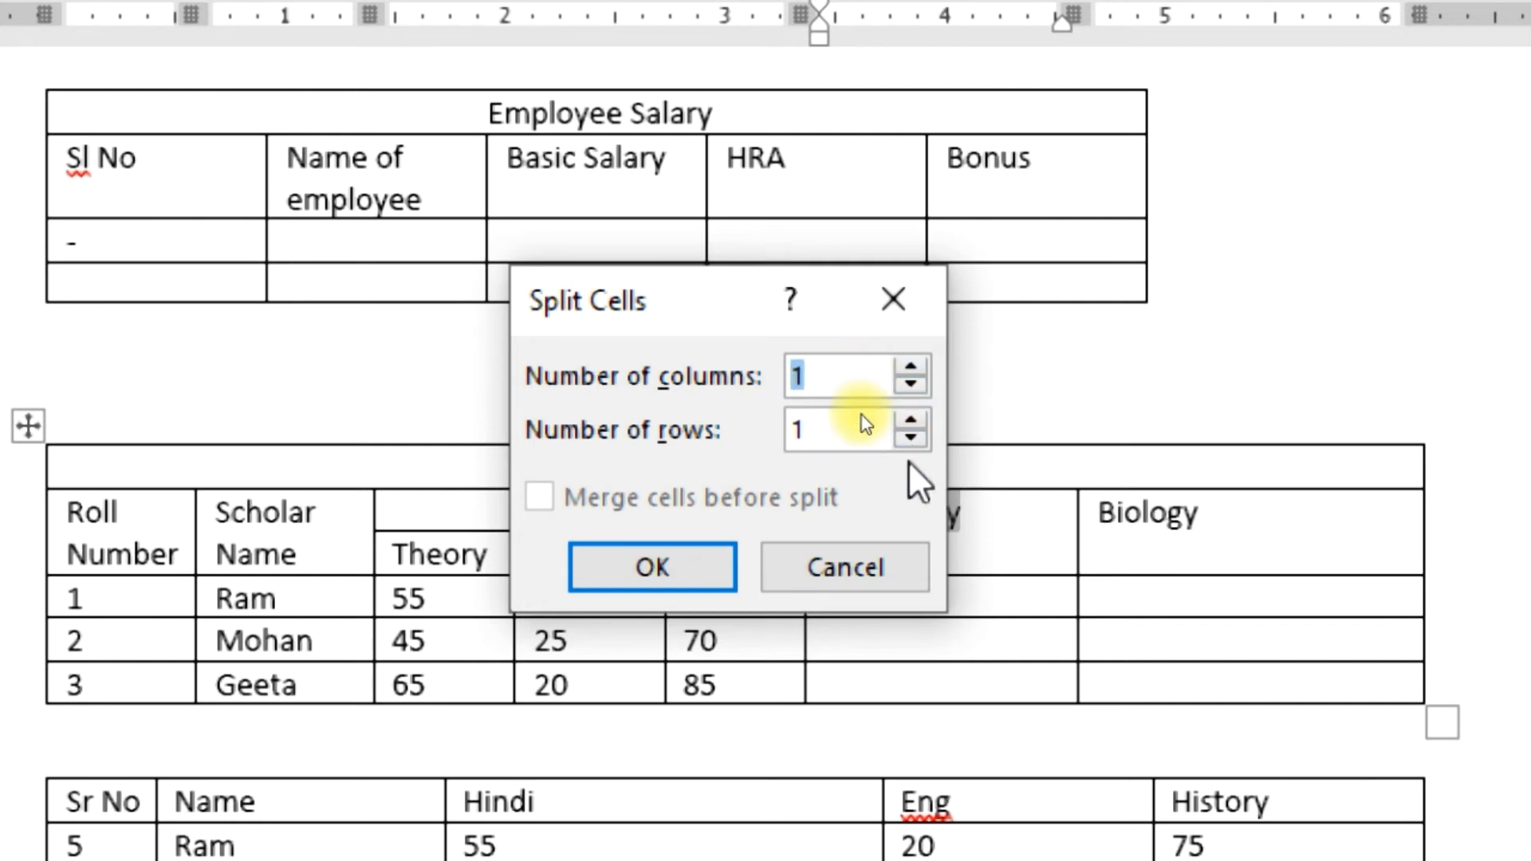
pyautogui.click(910, 421)
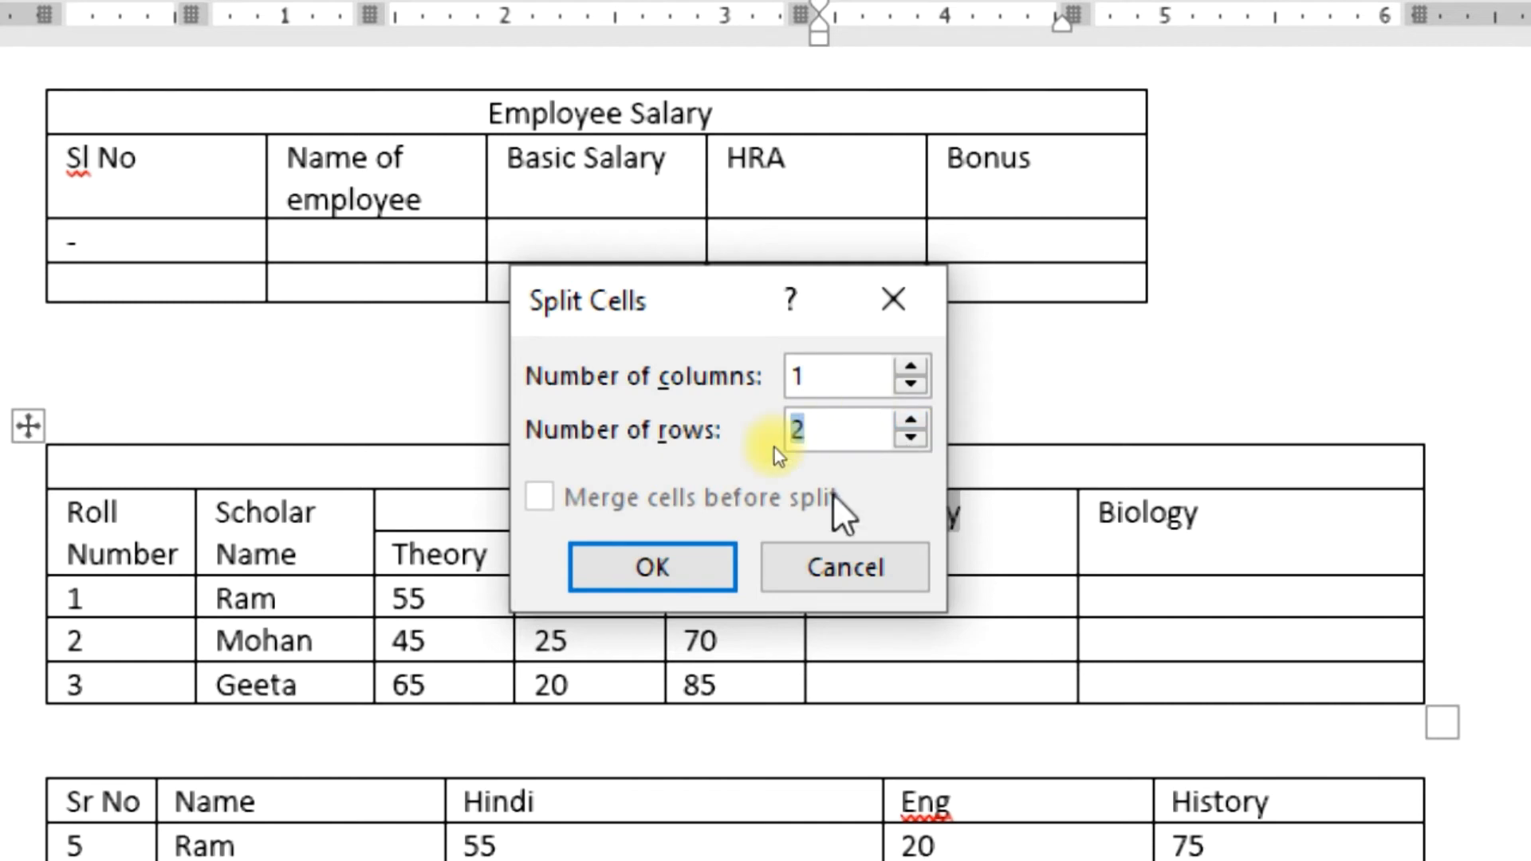
pyautogui.click(601, 576)
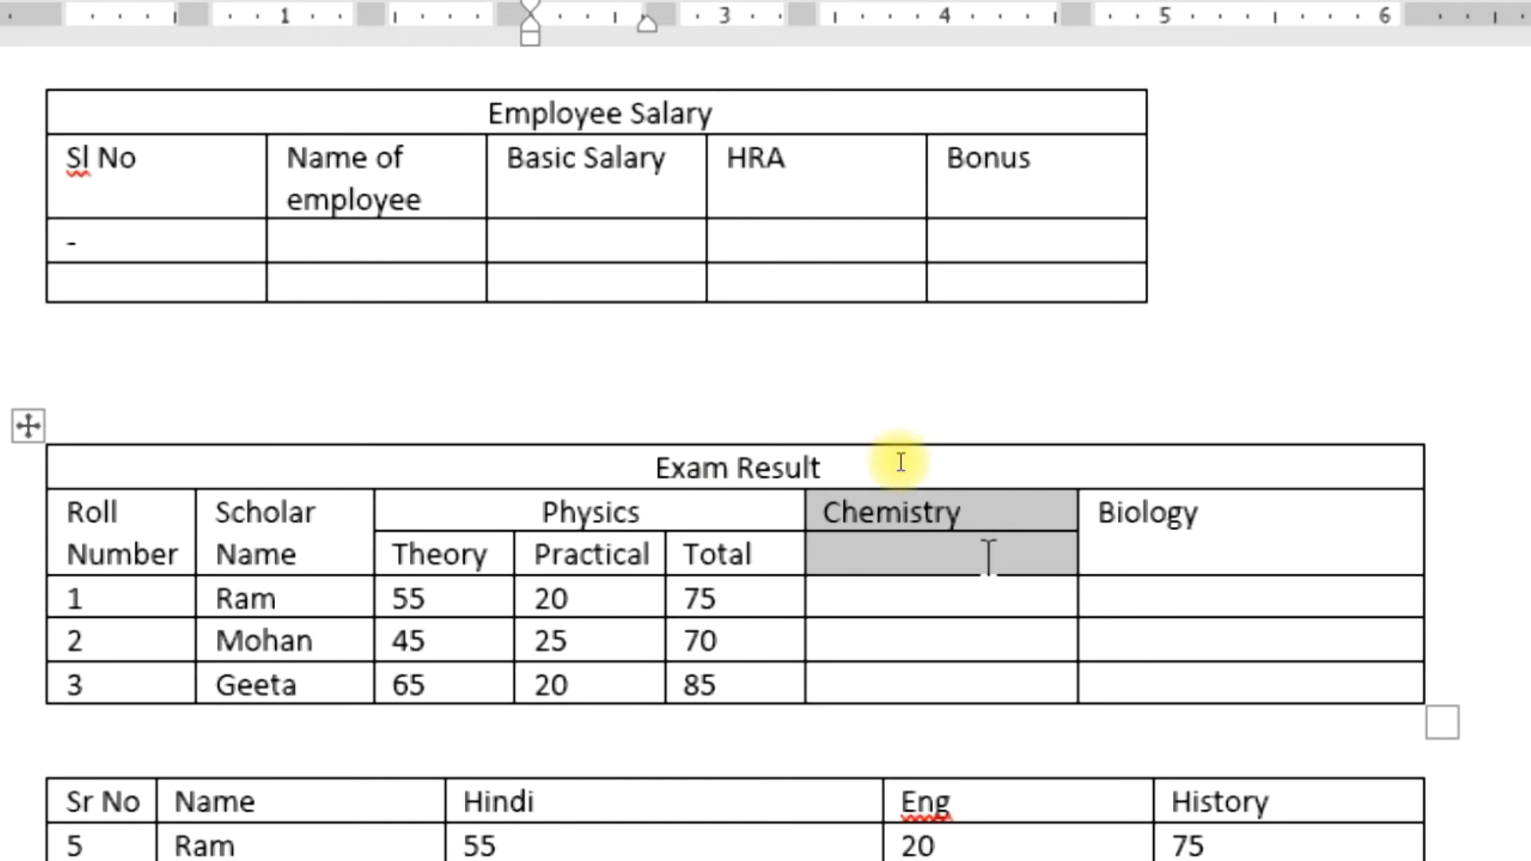
# Step: Split the four empty cells below the Chemistry heading into 2 columns and 4 rows, merging them before the split
pyautogui.moveTo(949, 552); pyautogui.dragTo(949, 598)
pyautogui.moveTo(1080, 726); pyautogui.dragTo(1041, 672)
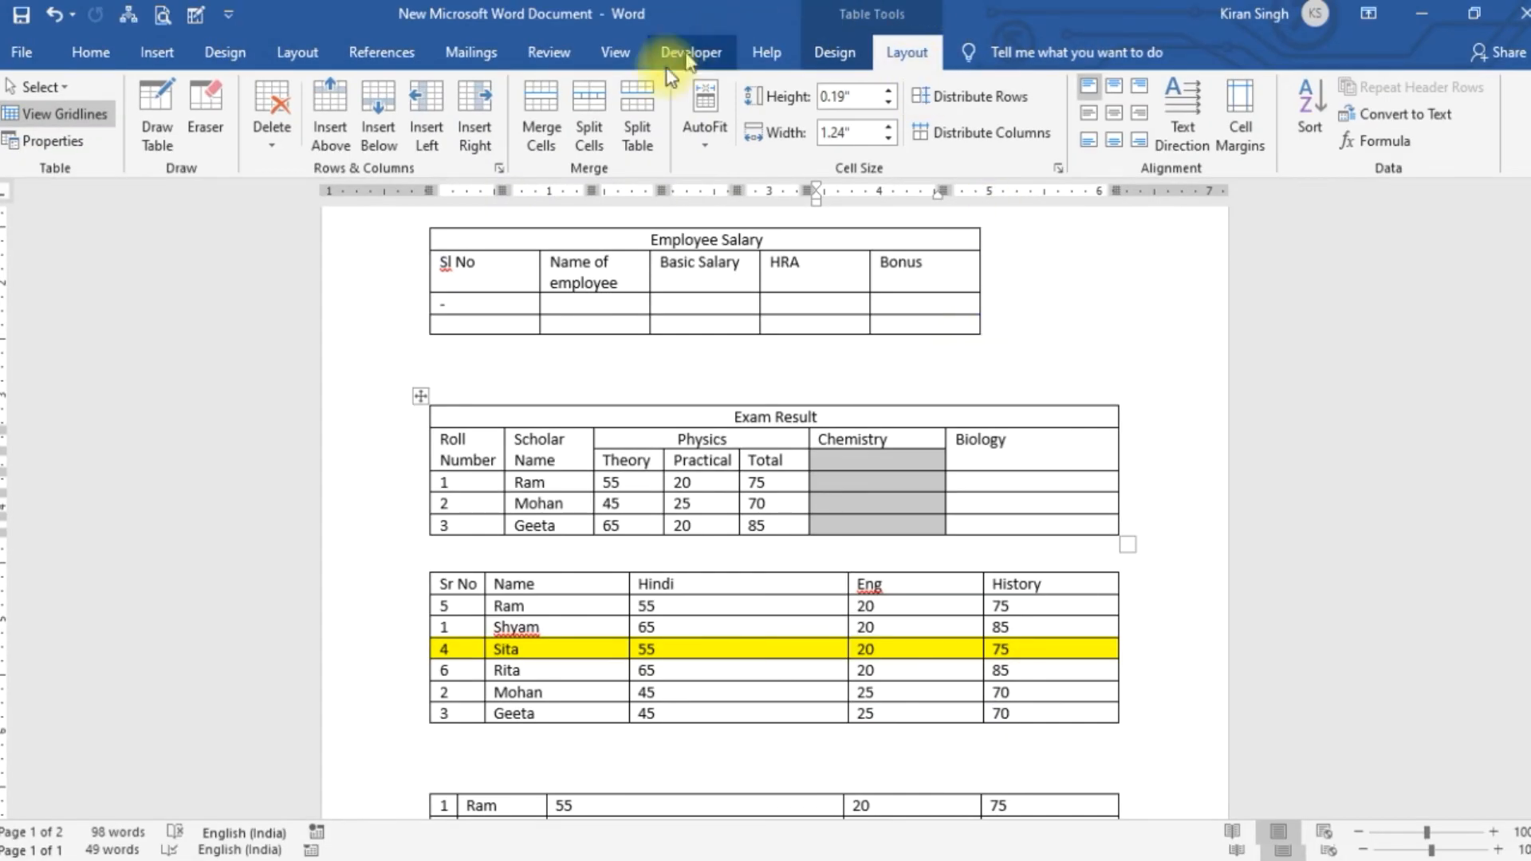
pyautogui.click(592, 137)
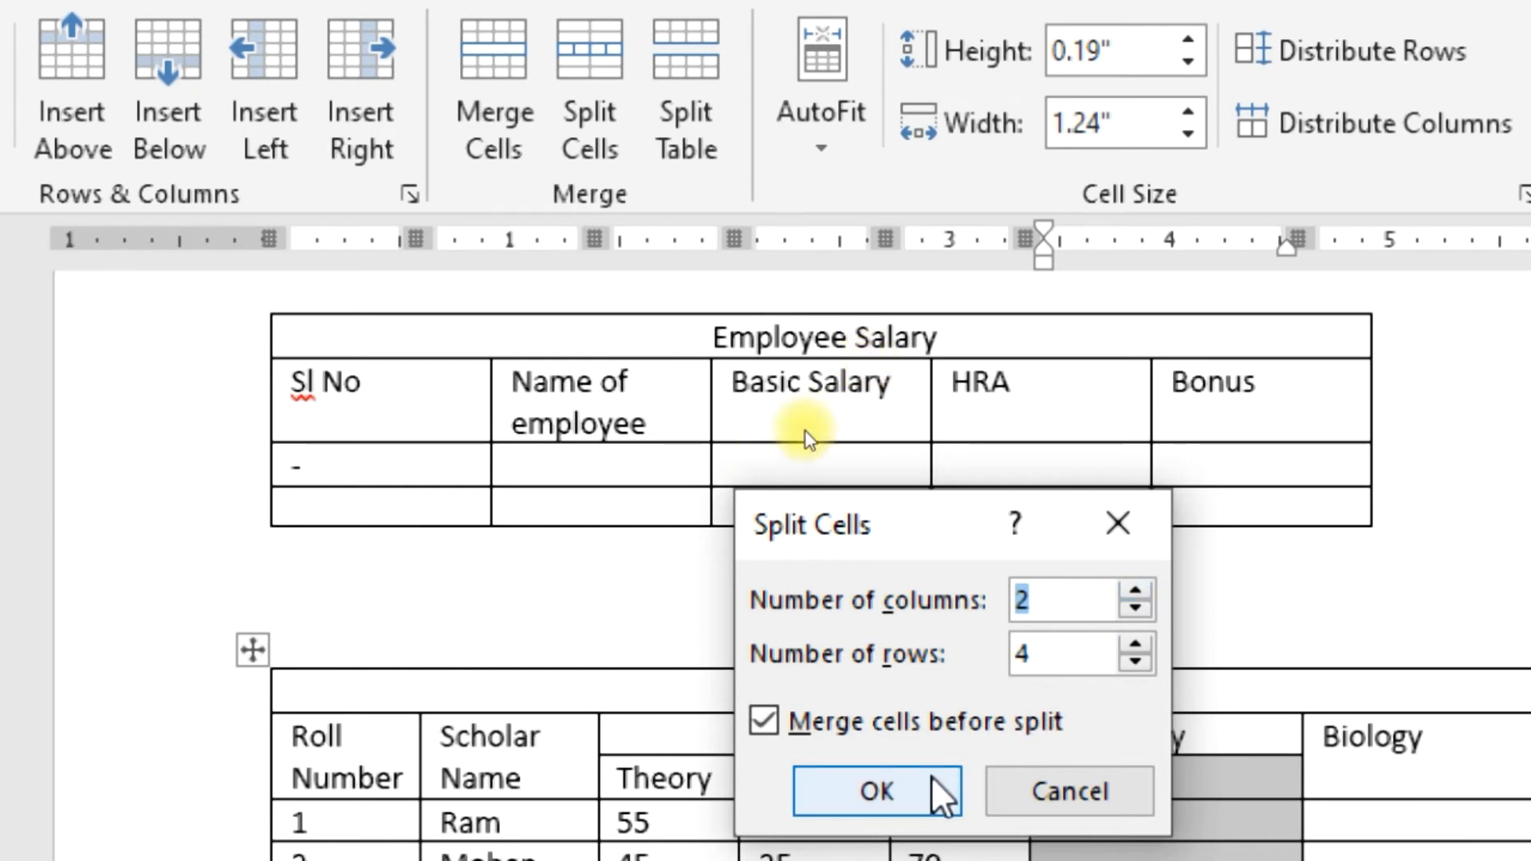
pyautogui.moveTo(953, 527); pyautogui.dragTo(625, 375)
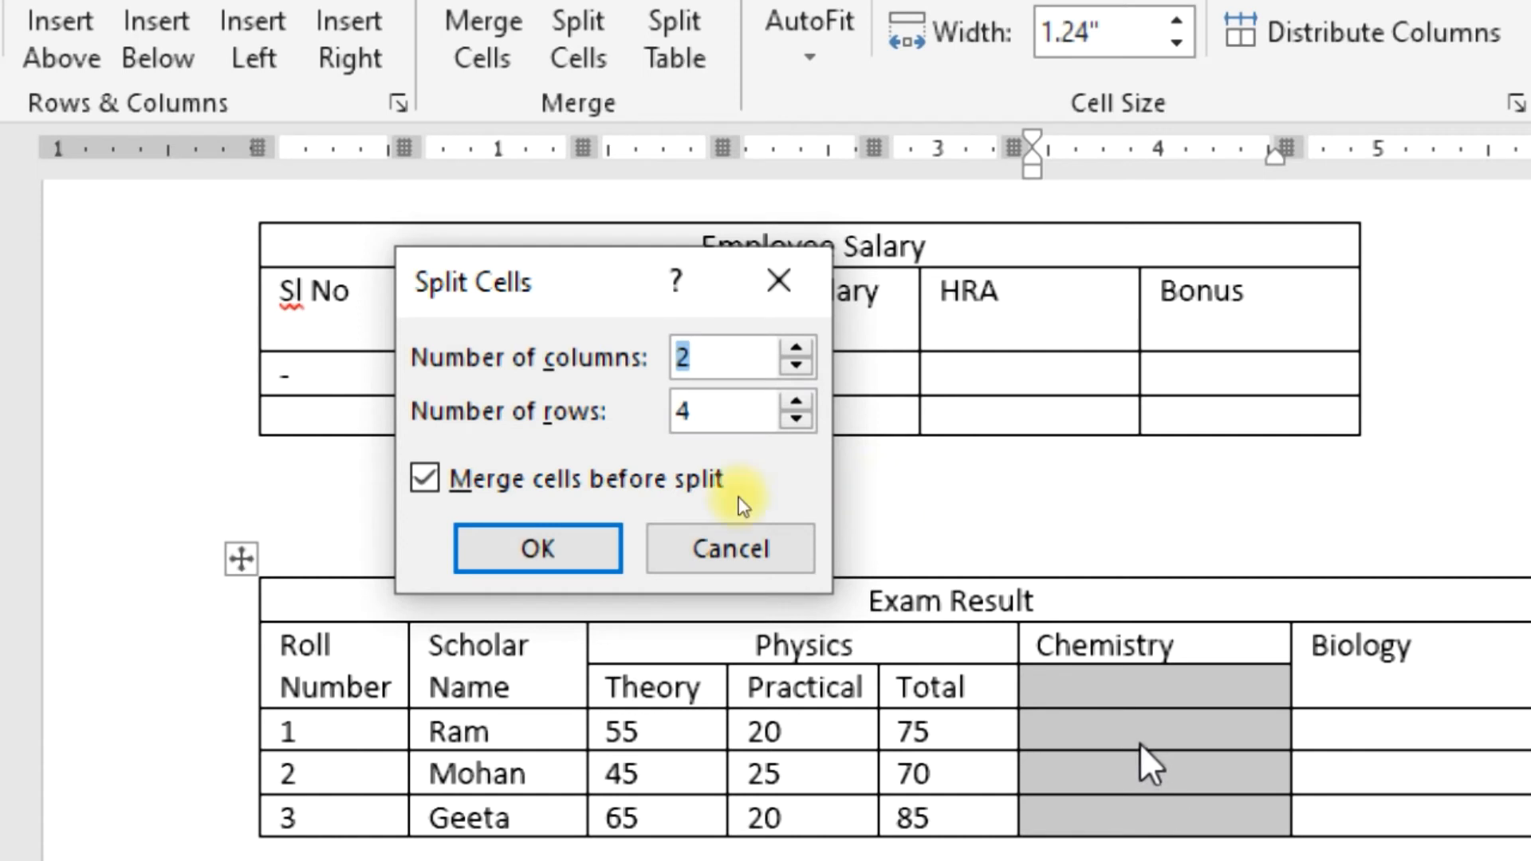
pyautogui.click(503, 550)
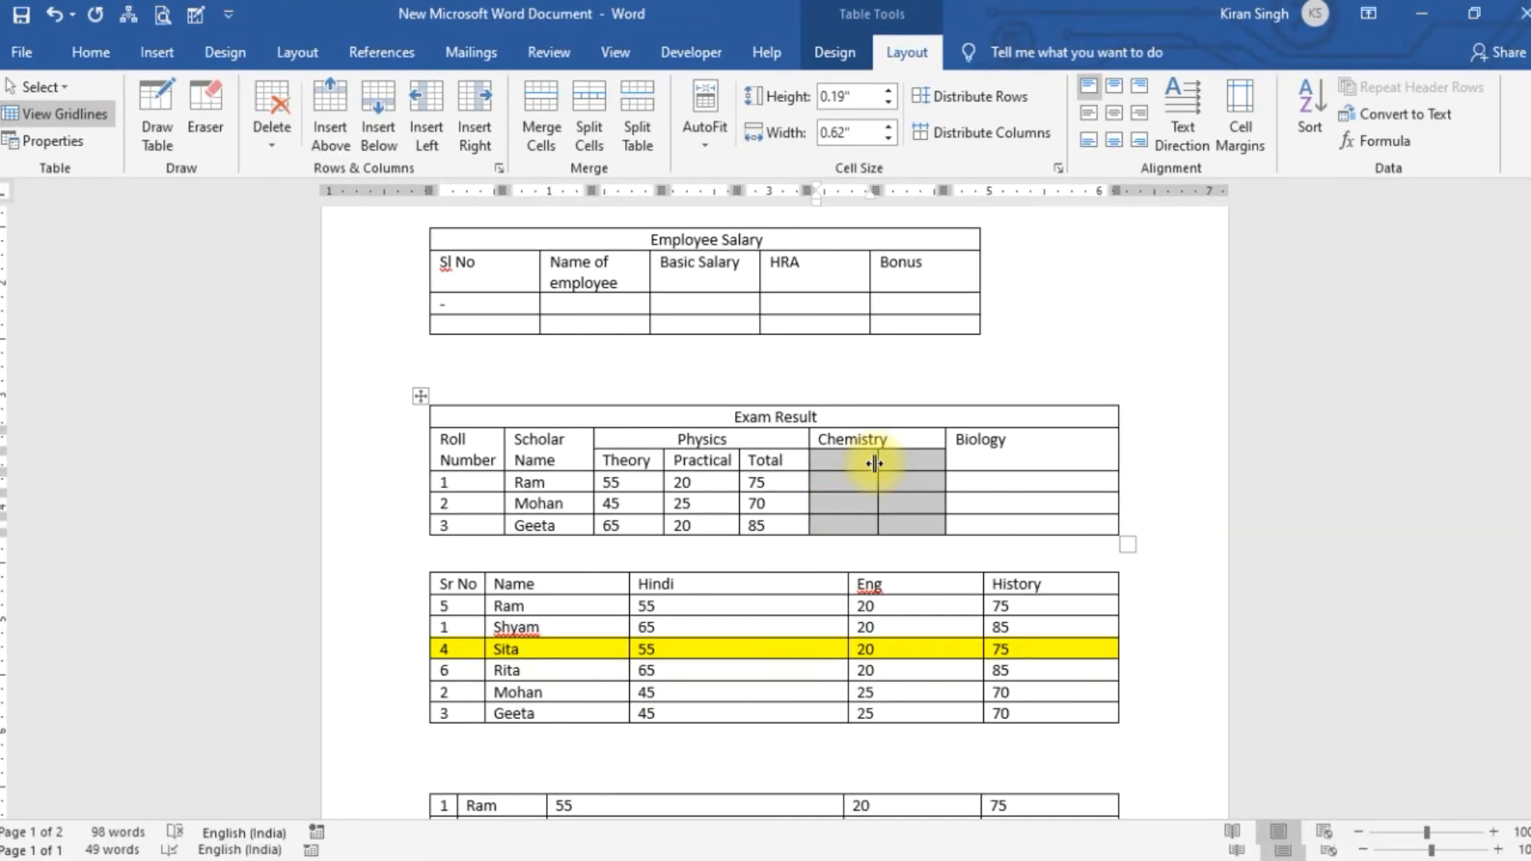
# Step: Split the Biology heading cell into 1 column and 2 rows and align its text top center
pyautogui.click(979, 449)
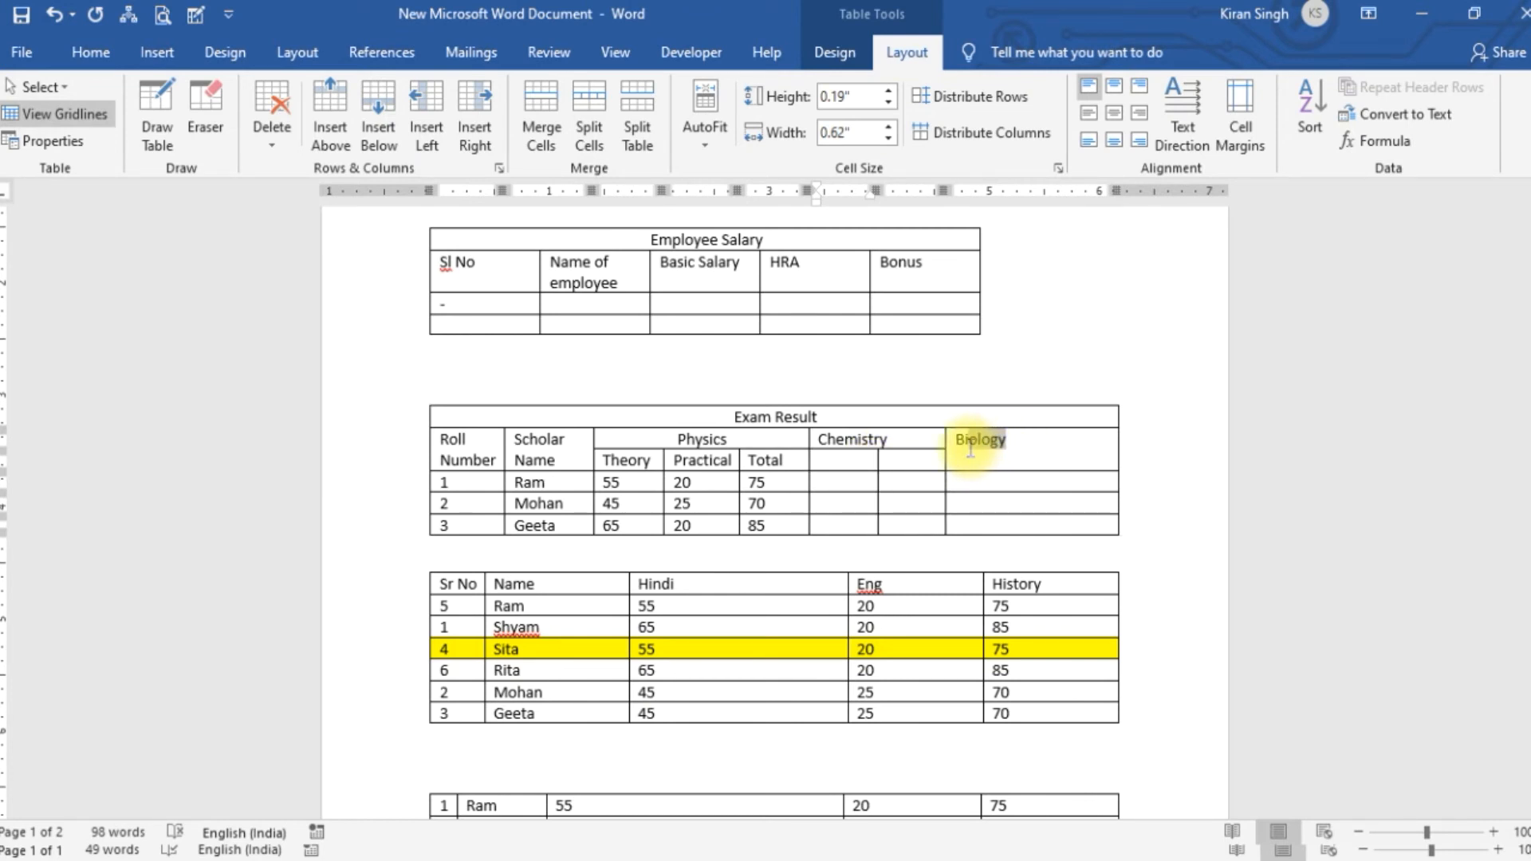
pyautogui.moveTo(967, 449)
pyautogui.mouseDown()
pyautogui.moveTo(949, 447)
pyautogui.moveTo(968, 439)
pyautogui.mouseUp()
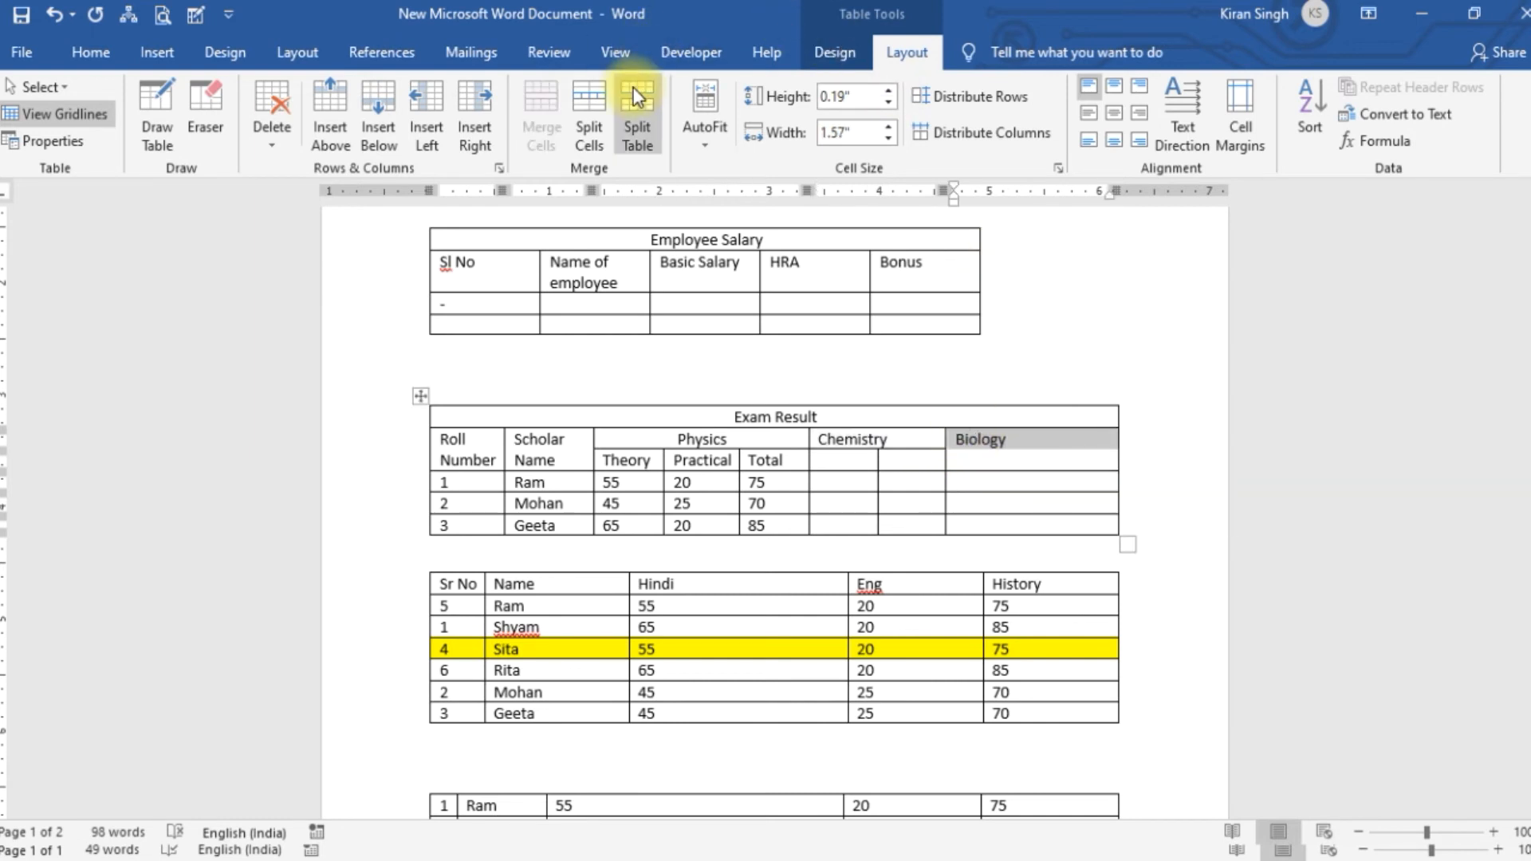
pyautogui.click(586, 123)
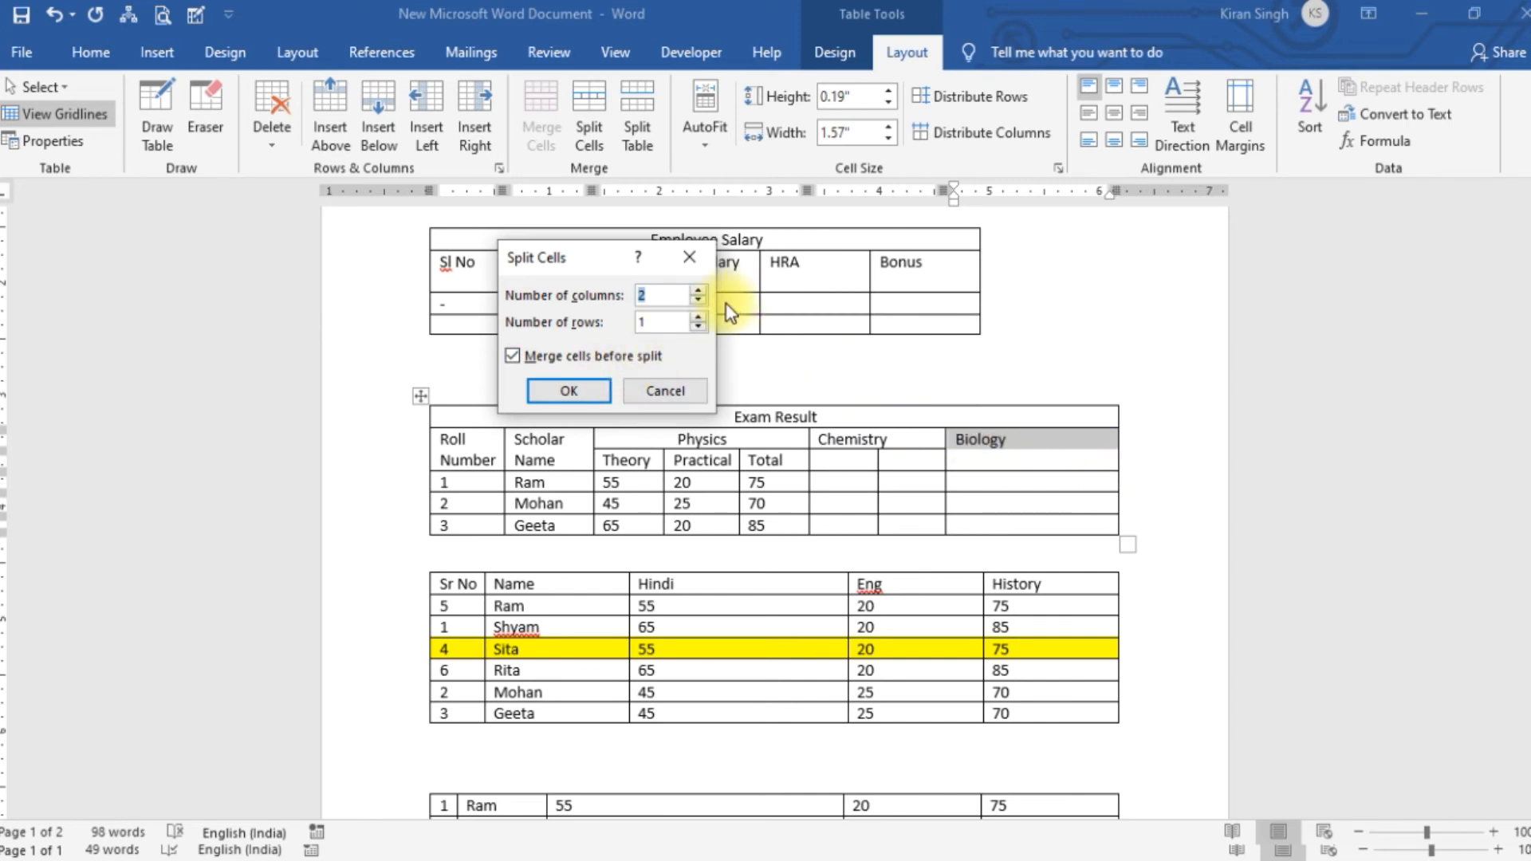
pyautogui.click(696, 318)
pyautogui.click(700, 301)
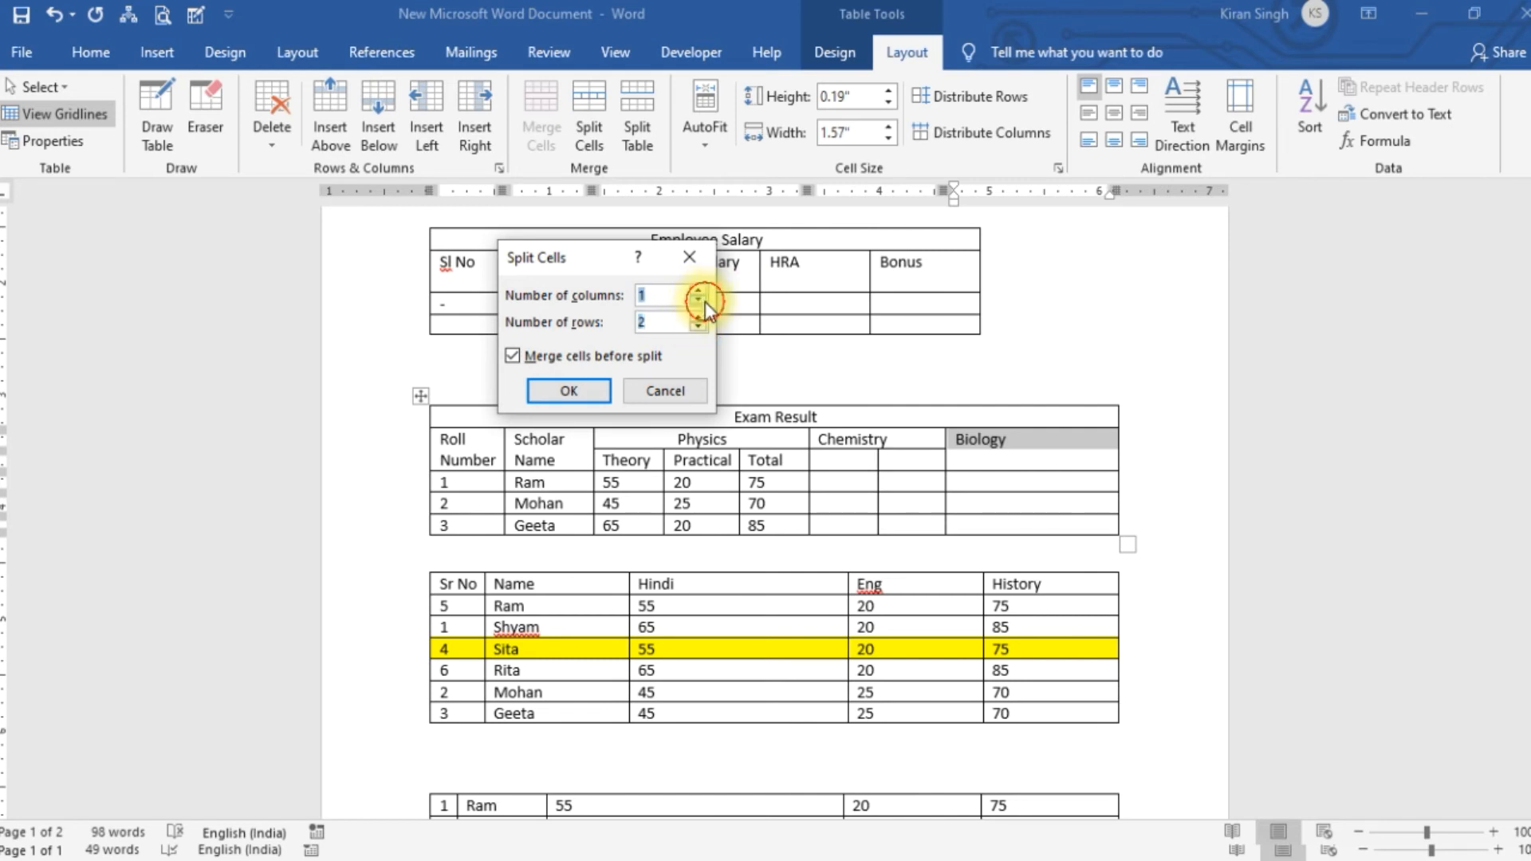
pyautogui.click(596, 389)
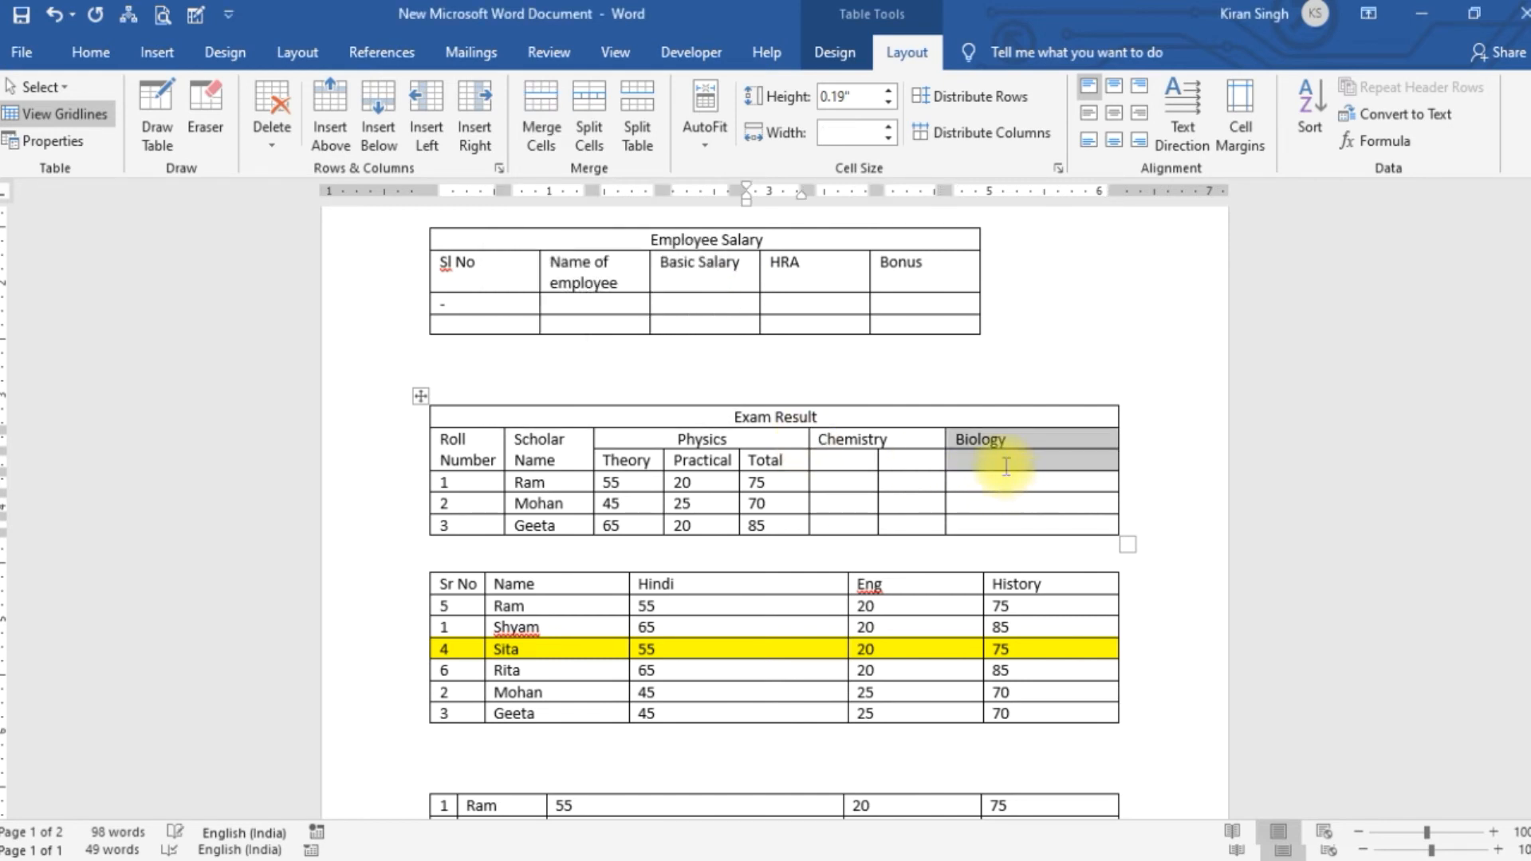
pyautogui.click(1121, 88)
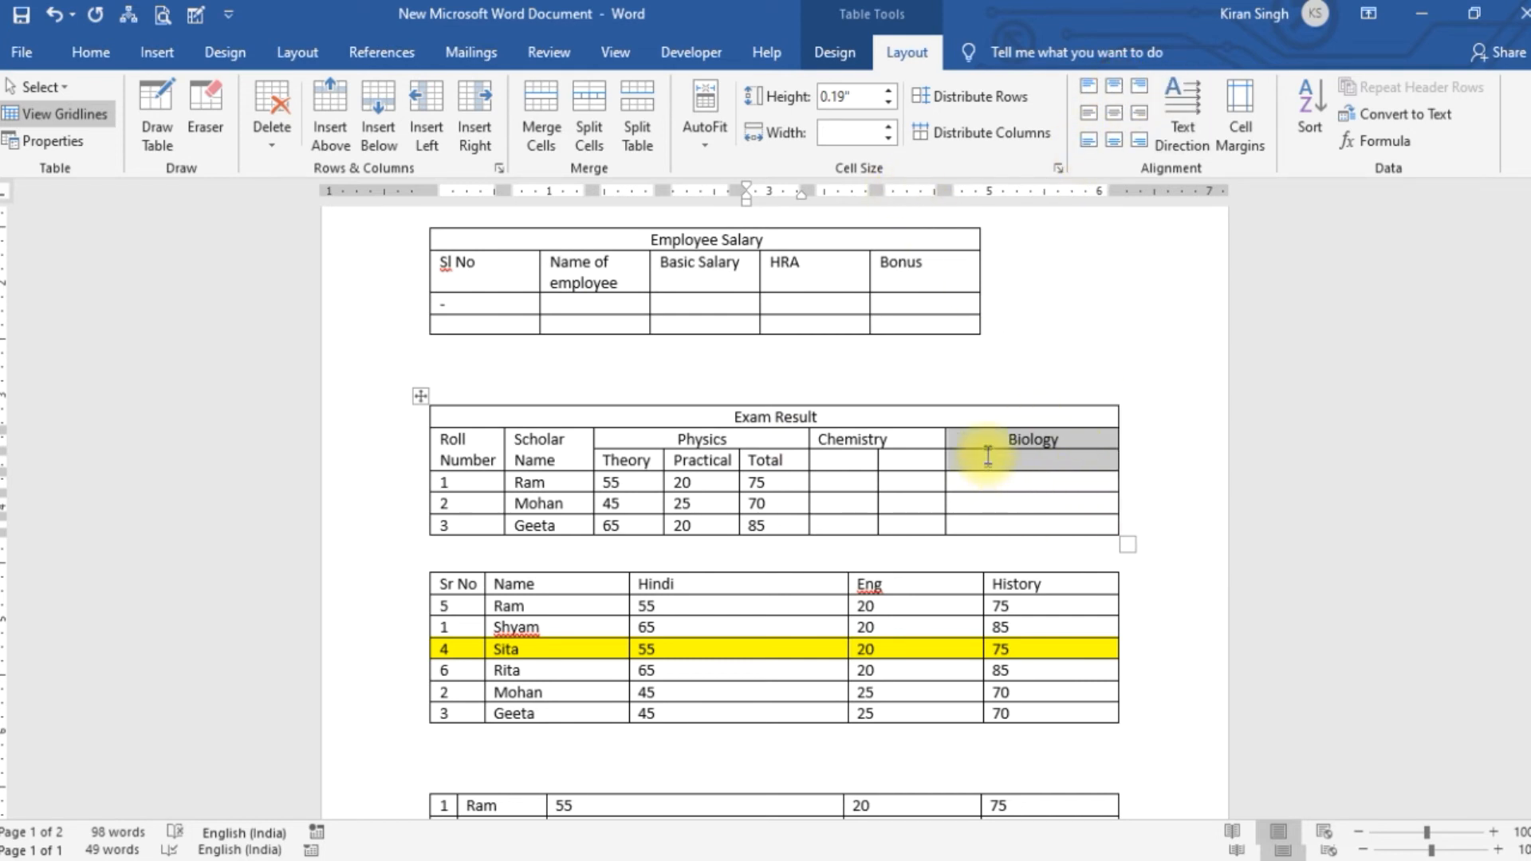
# Step: Split the four empty cells below the Biology heading into 3 columns and 4 rows, merging them before the split
pyautogui.moveTo(987, 456); pyautogui.dragTo(1064, 528)
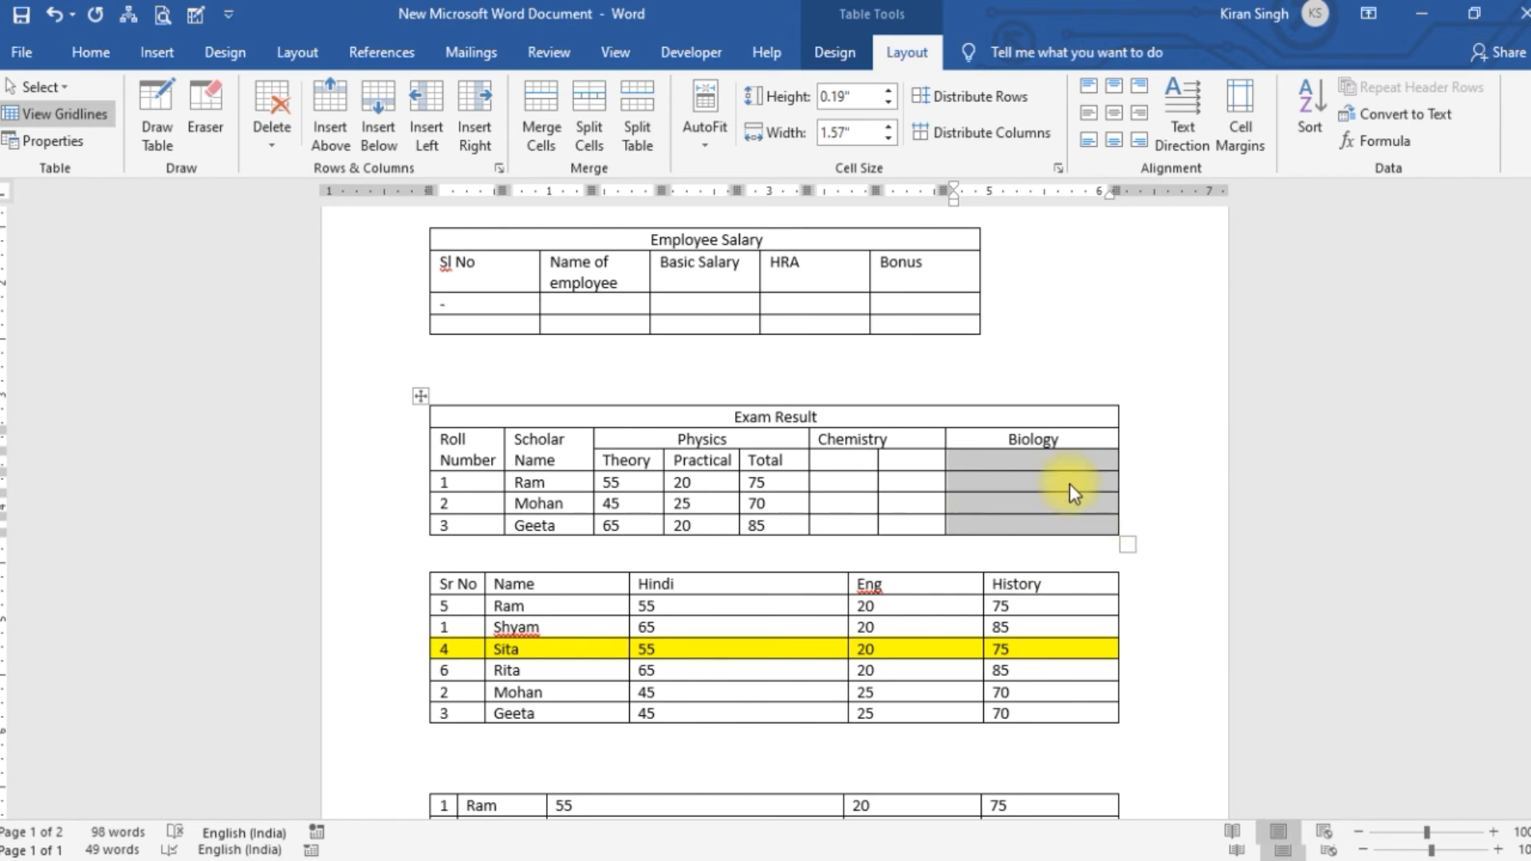
pyautogui.click(576, 132)
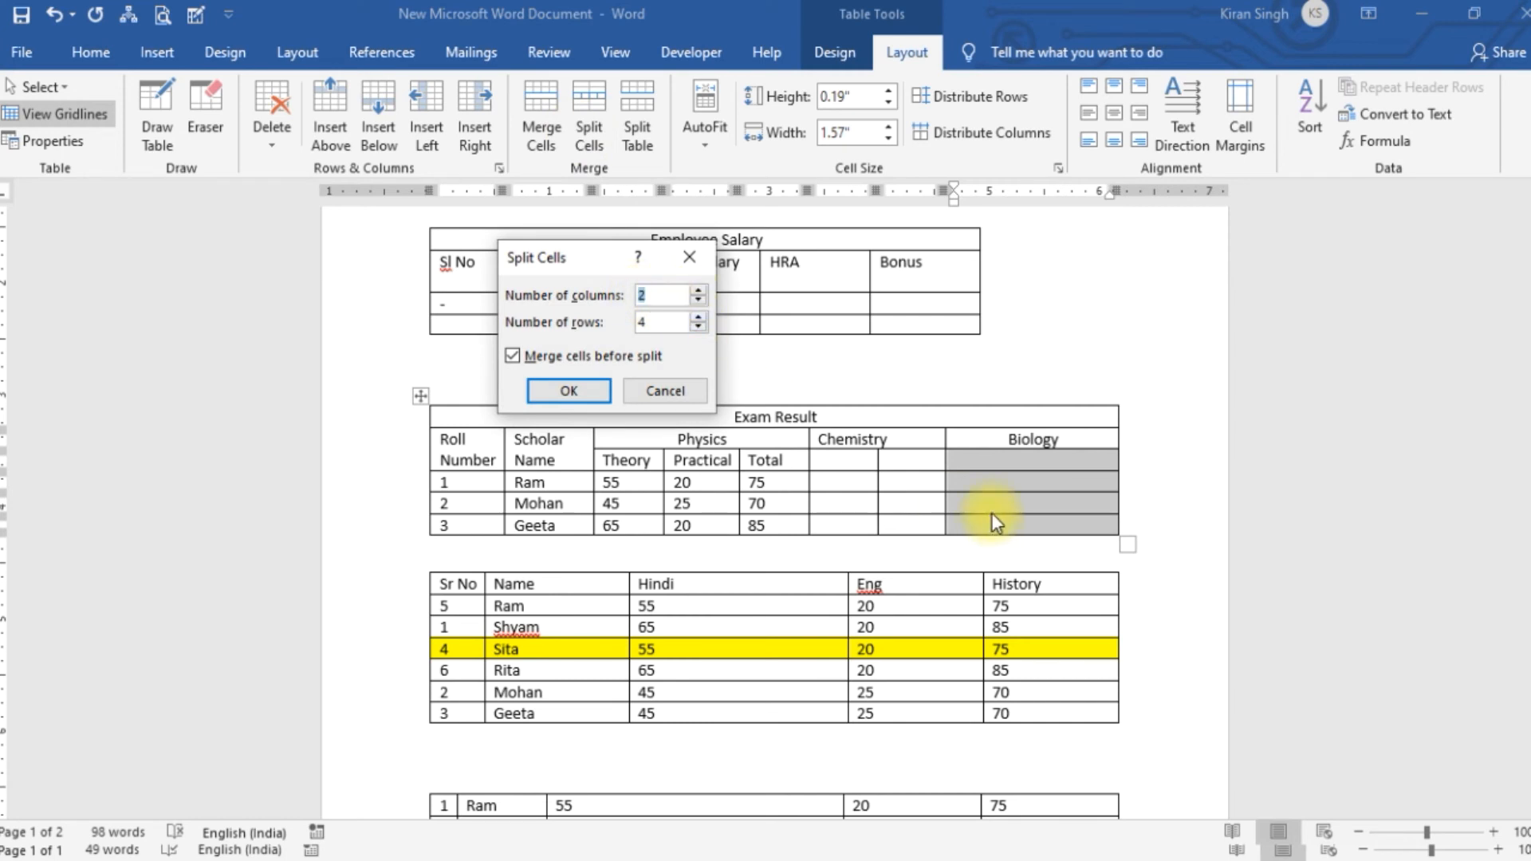
pyautogui.click(699, 291)
pyautogui.click(588, 391)
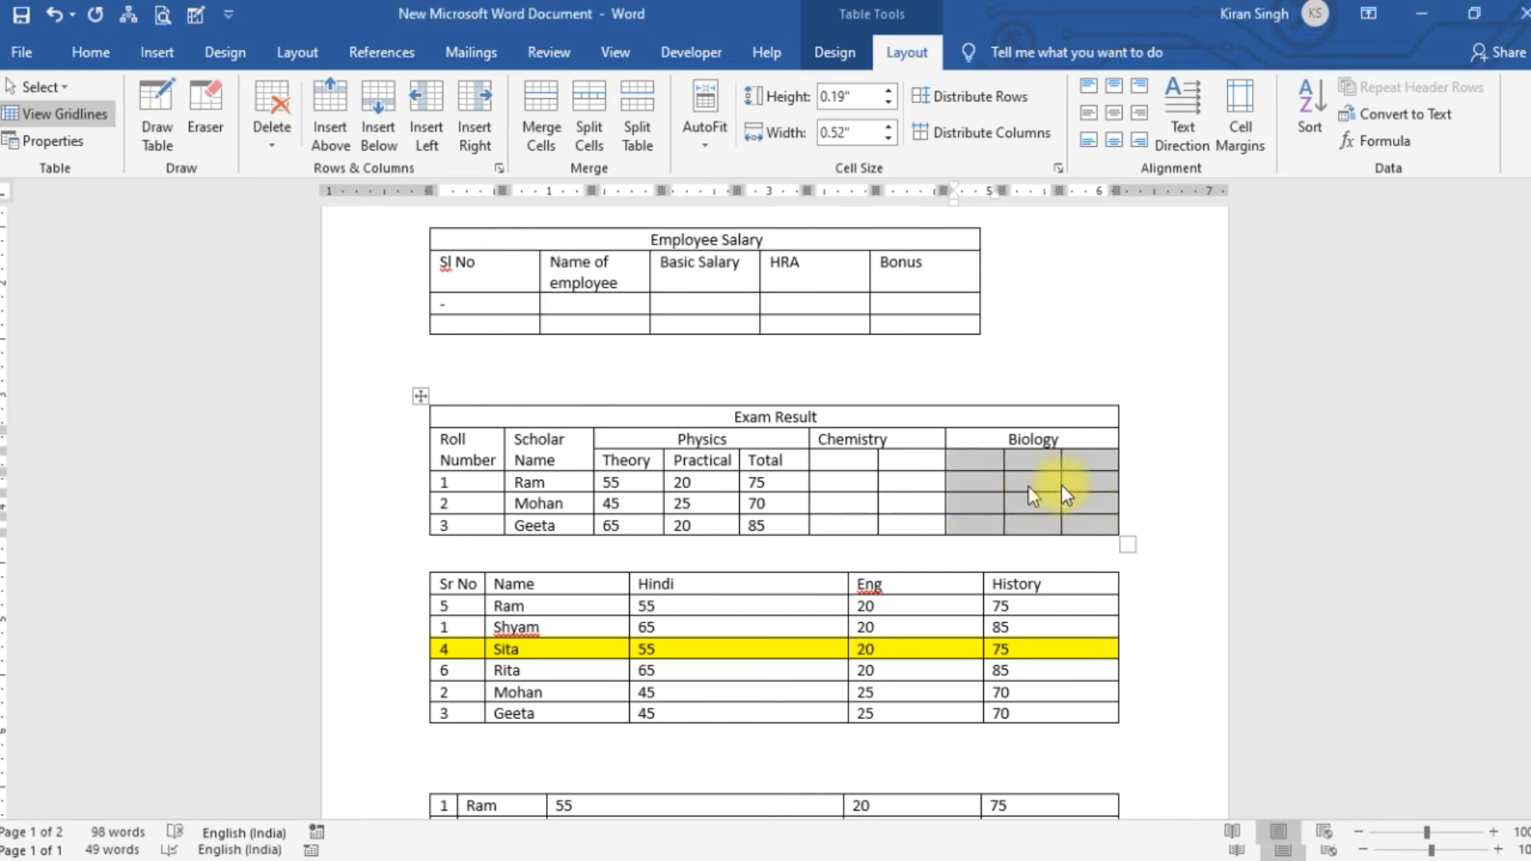
pyautogui.click(1178, 456)
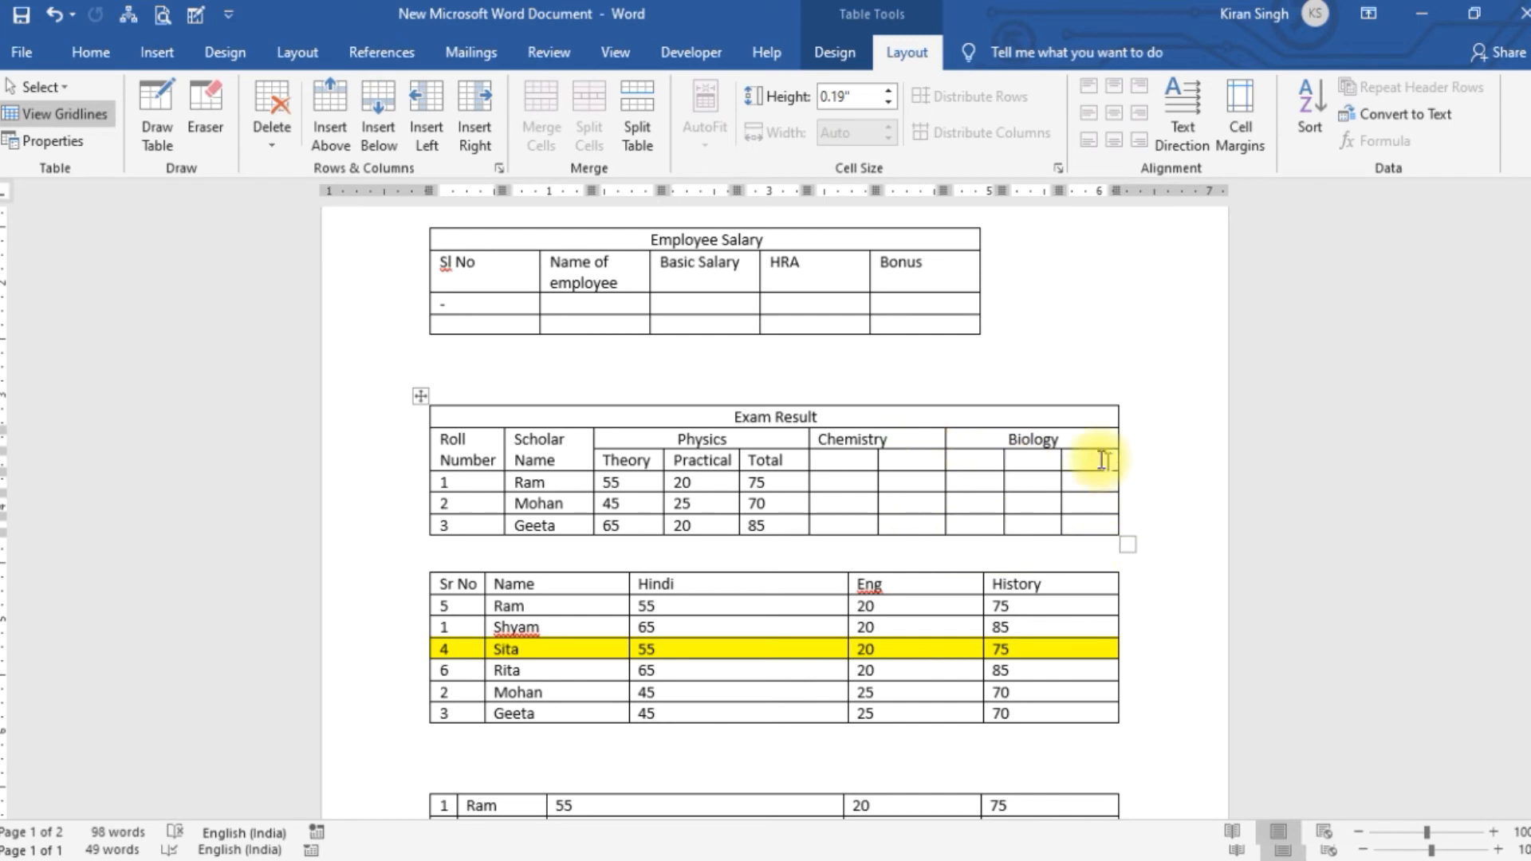
pyautogui.click(993, 478)
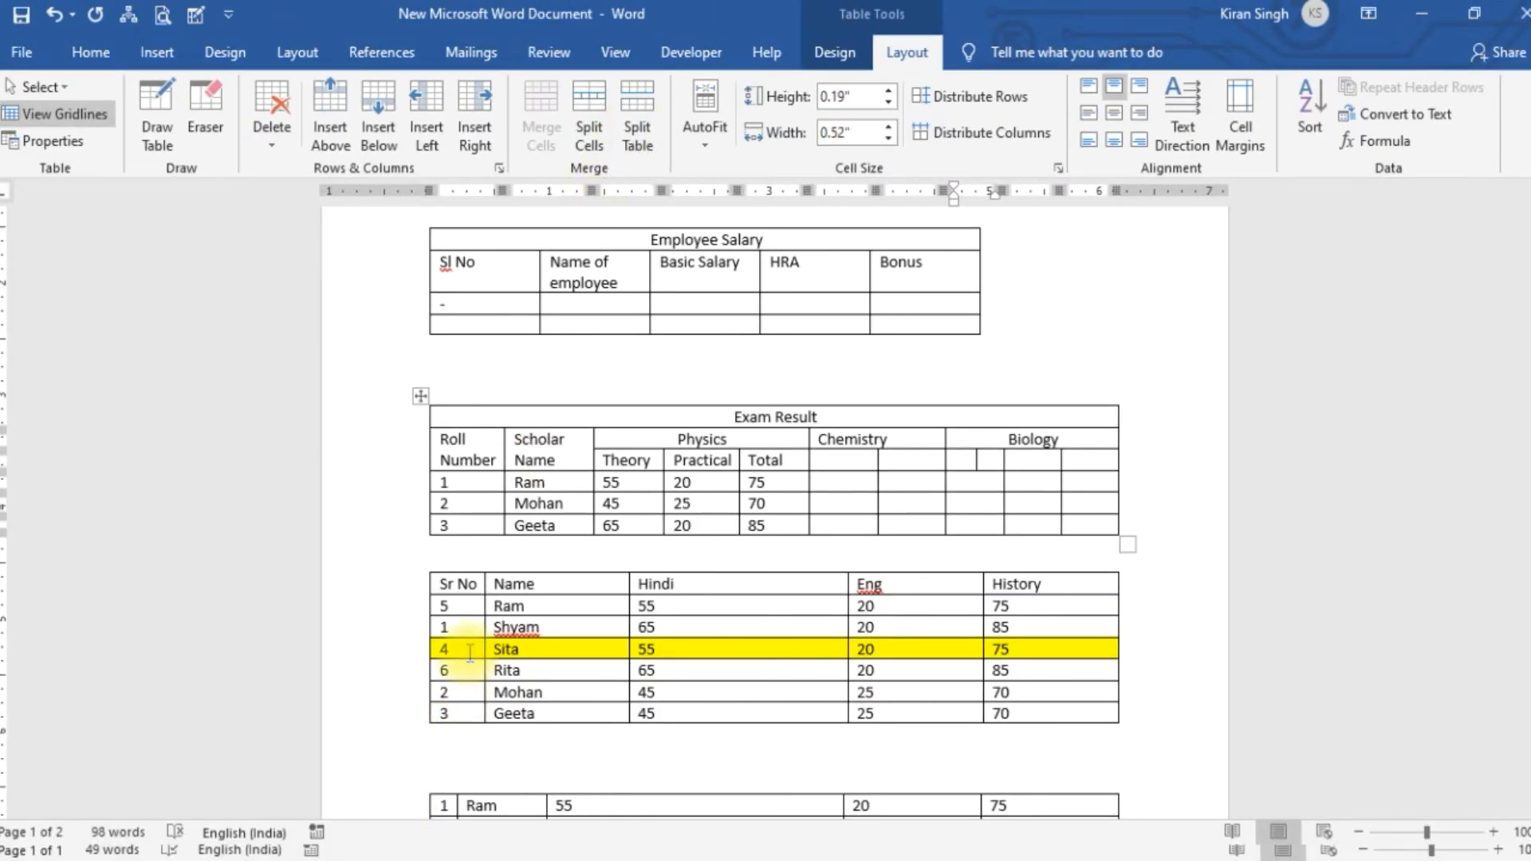
# Step: Try splitting the Hindi/Eng/History marks table at its yellow row numbered 4, and undo the table split
pyautogui.moveTo(445, 647); pyautogui.dragTo(1057, 715)
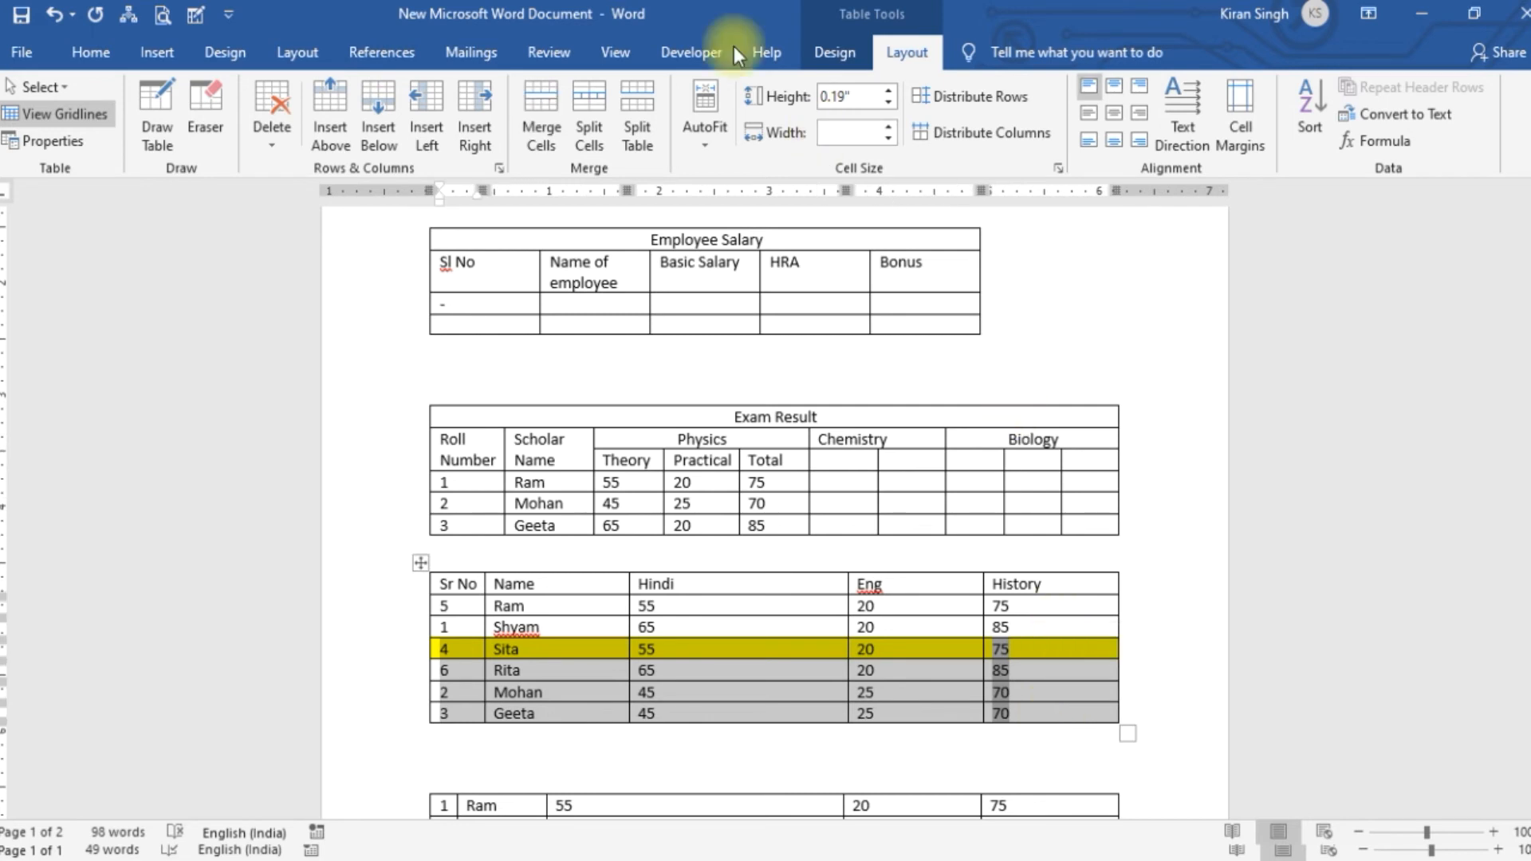
pyautogui.click(640, 127)
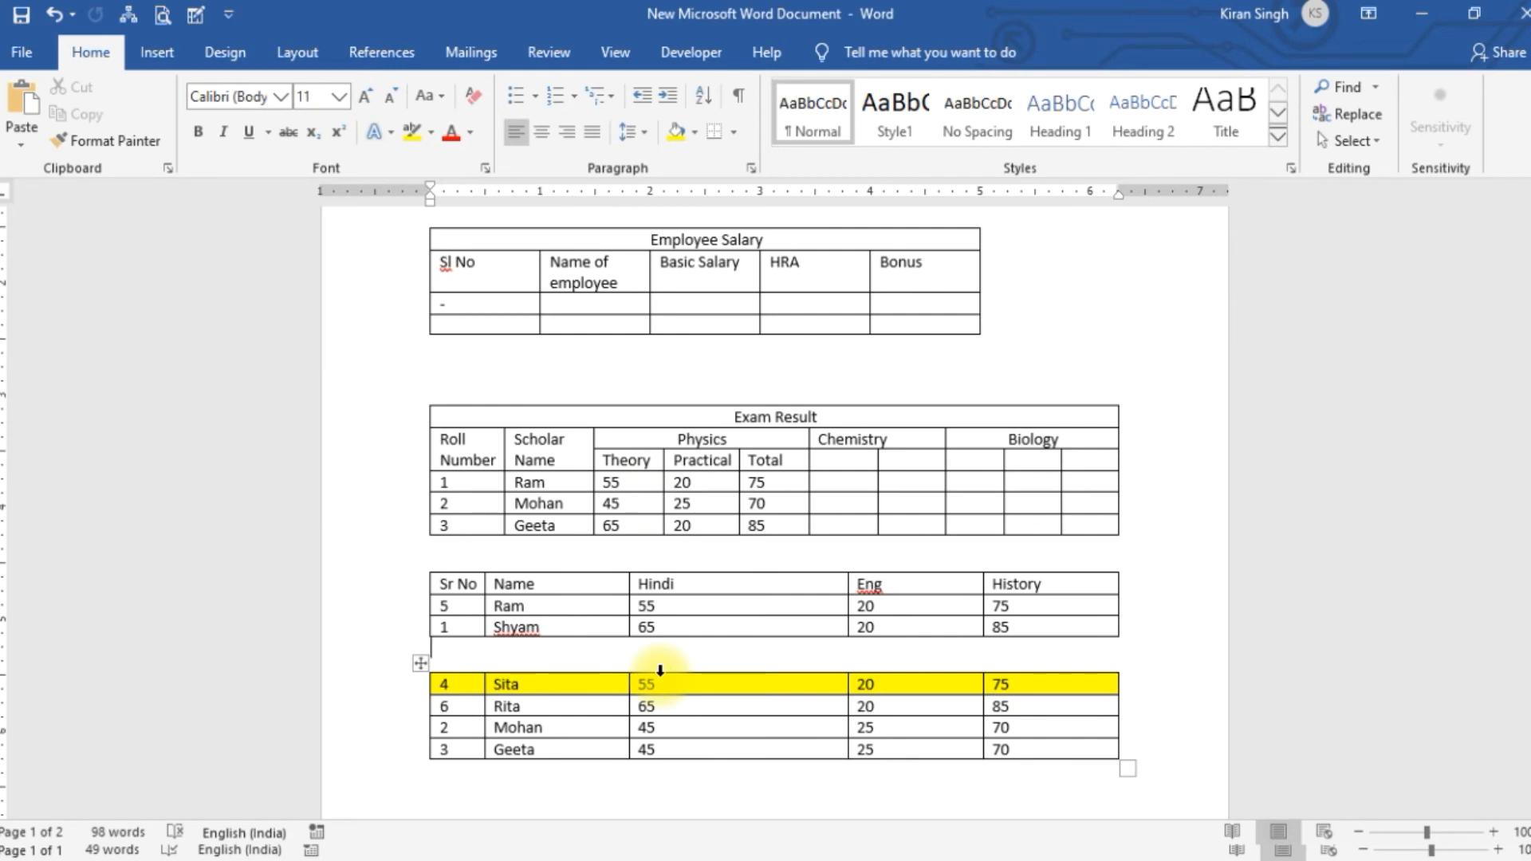
pyautogui.hotkey('ctrl', 'z')
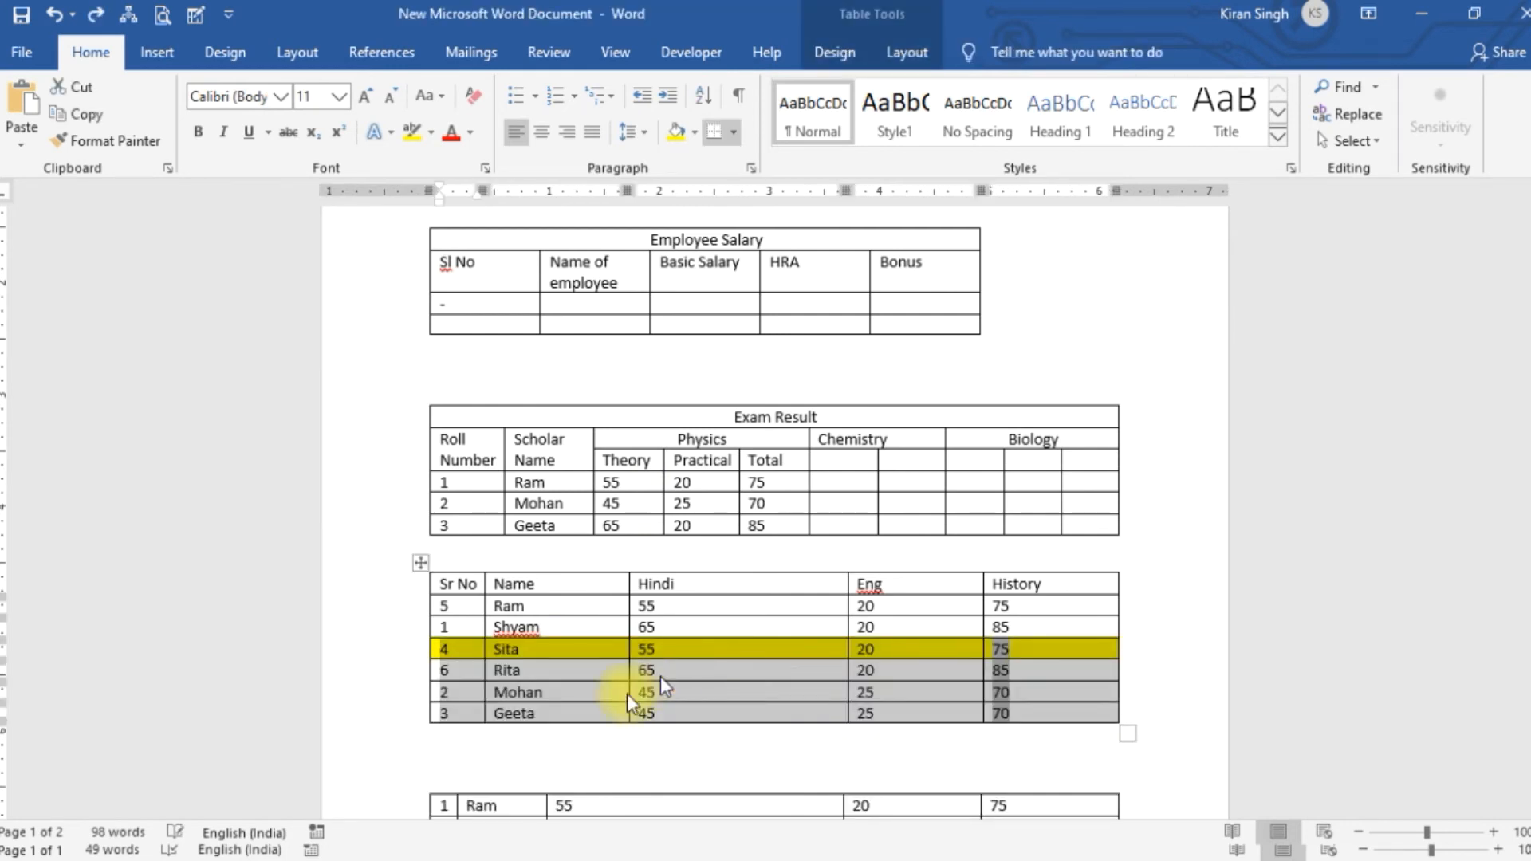
# Step: Try splitting the Hindi/Eng/History marks table with its last four rows selected, and undo the split
pyautogui.click(557, 700)
pyautogui.click(448, 654)
pyautogui.moveTo(581, 654); pyautogui.dragTo(1017, 717)
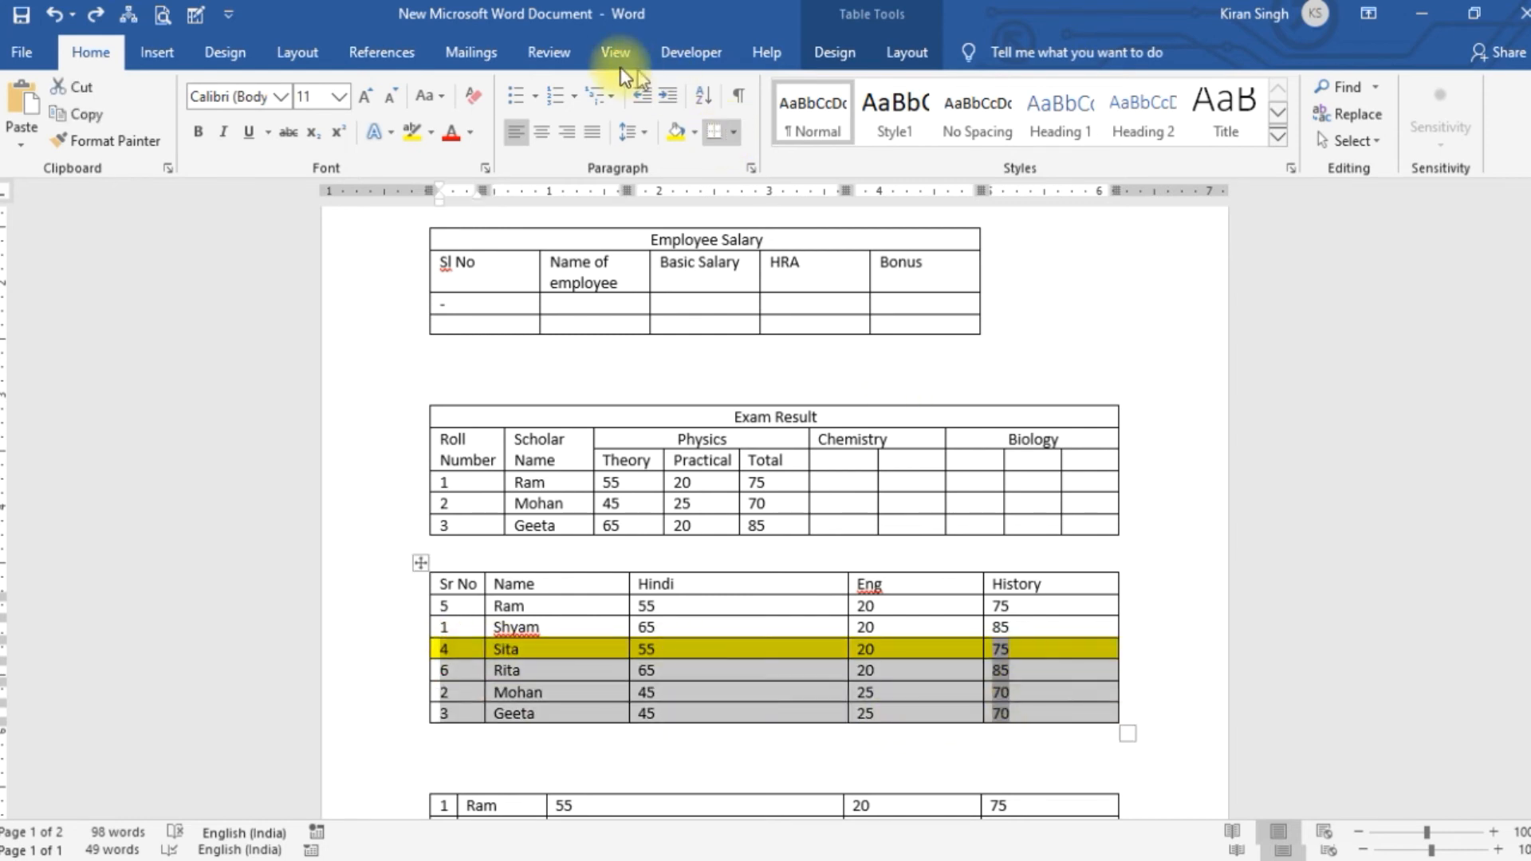
pyautogui.click(898, 54)
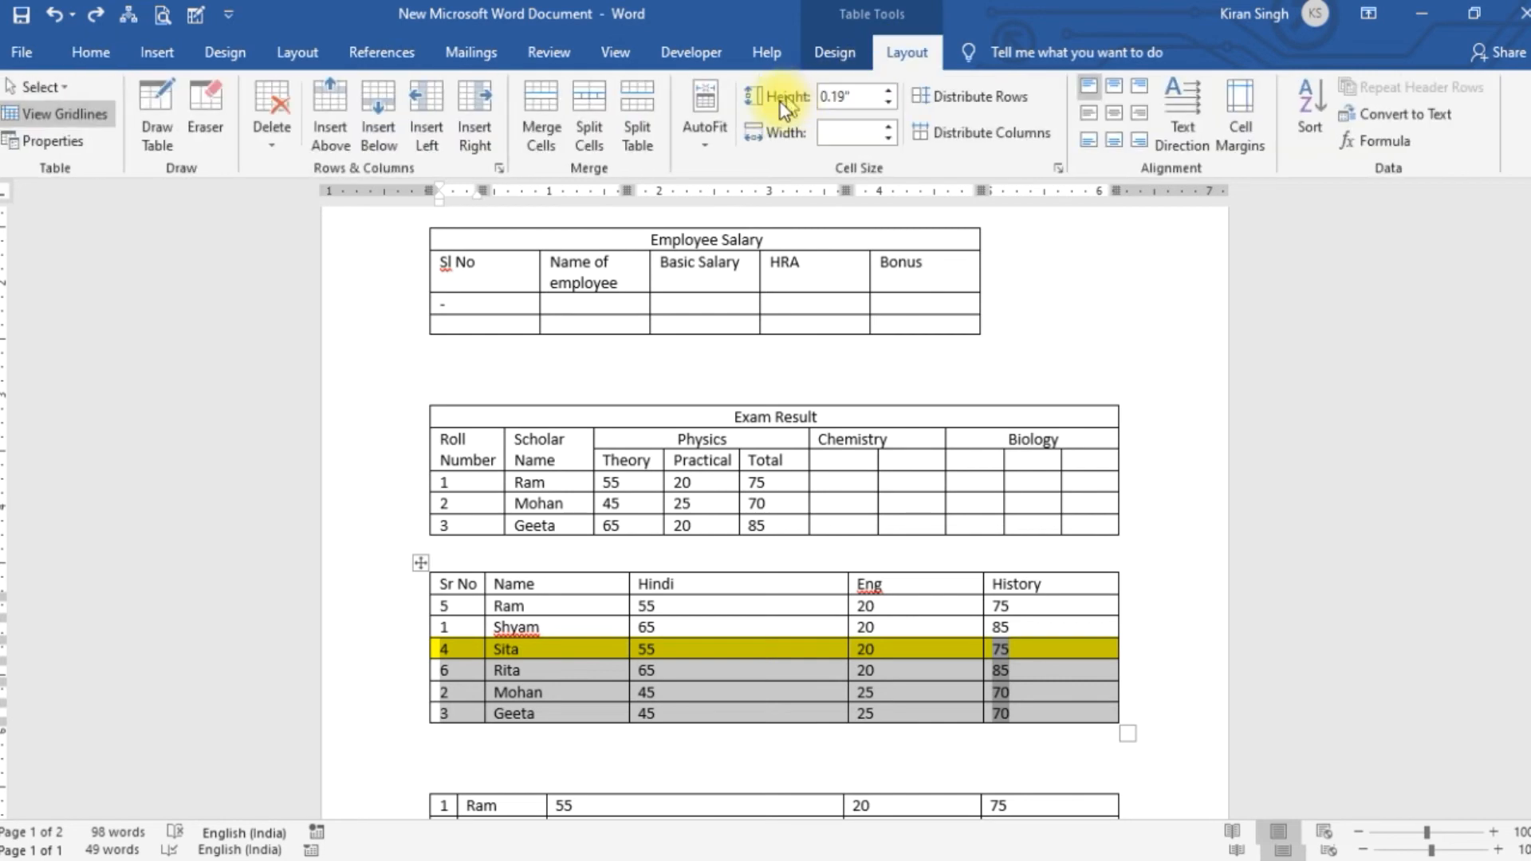
pyautogui.click(635, 125)
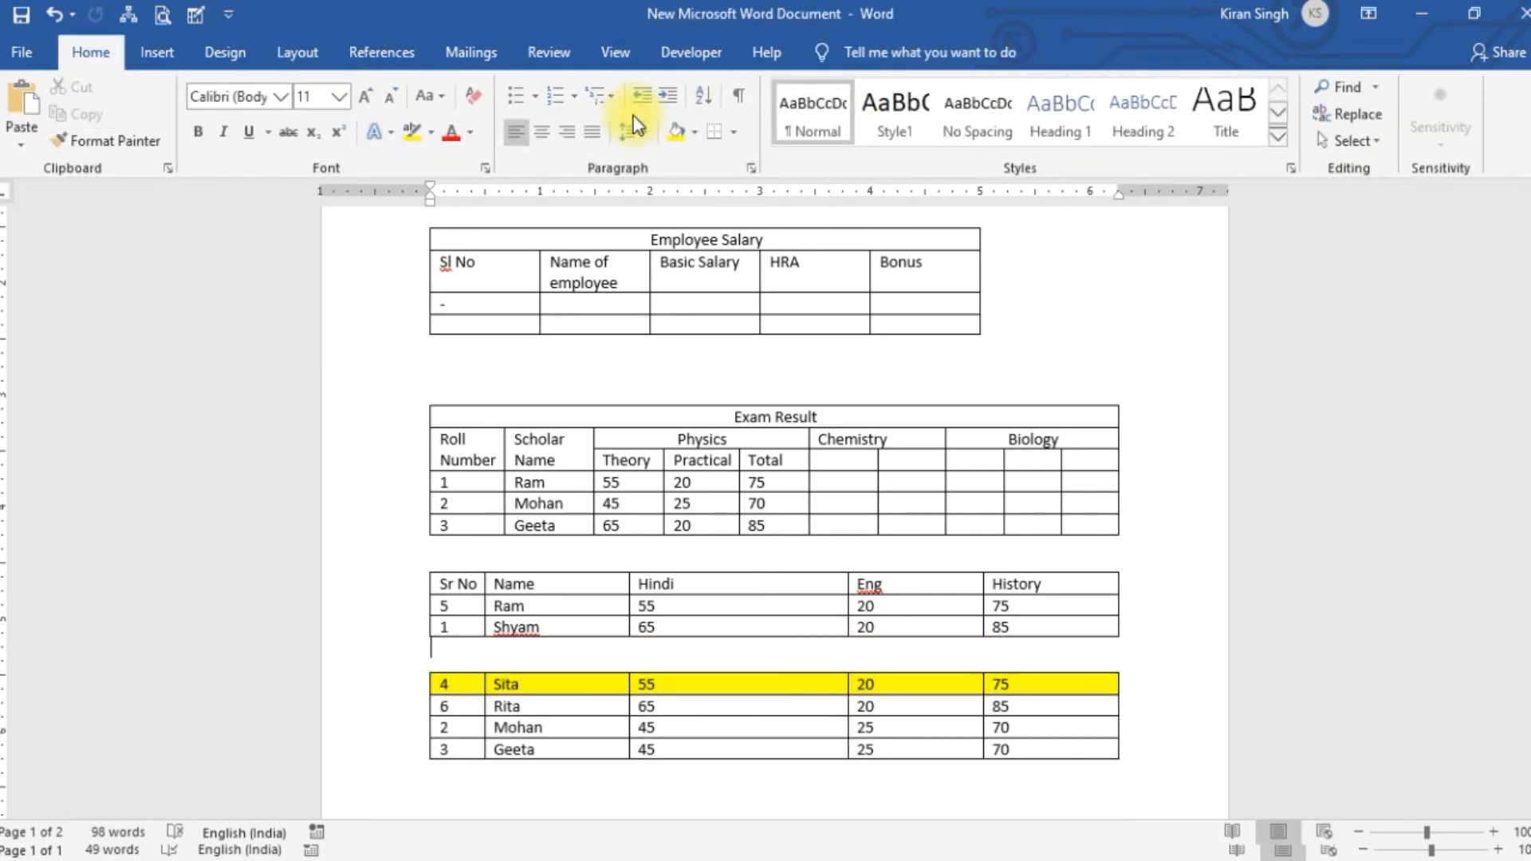
pyautogui.hotkey('ctrl', 'z')
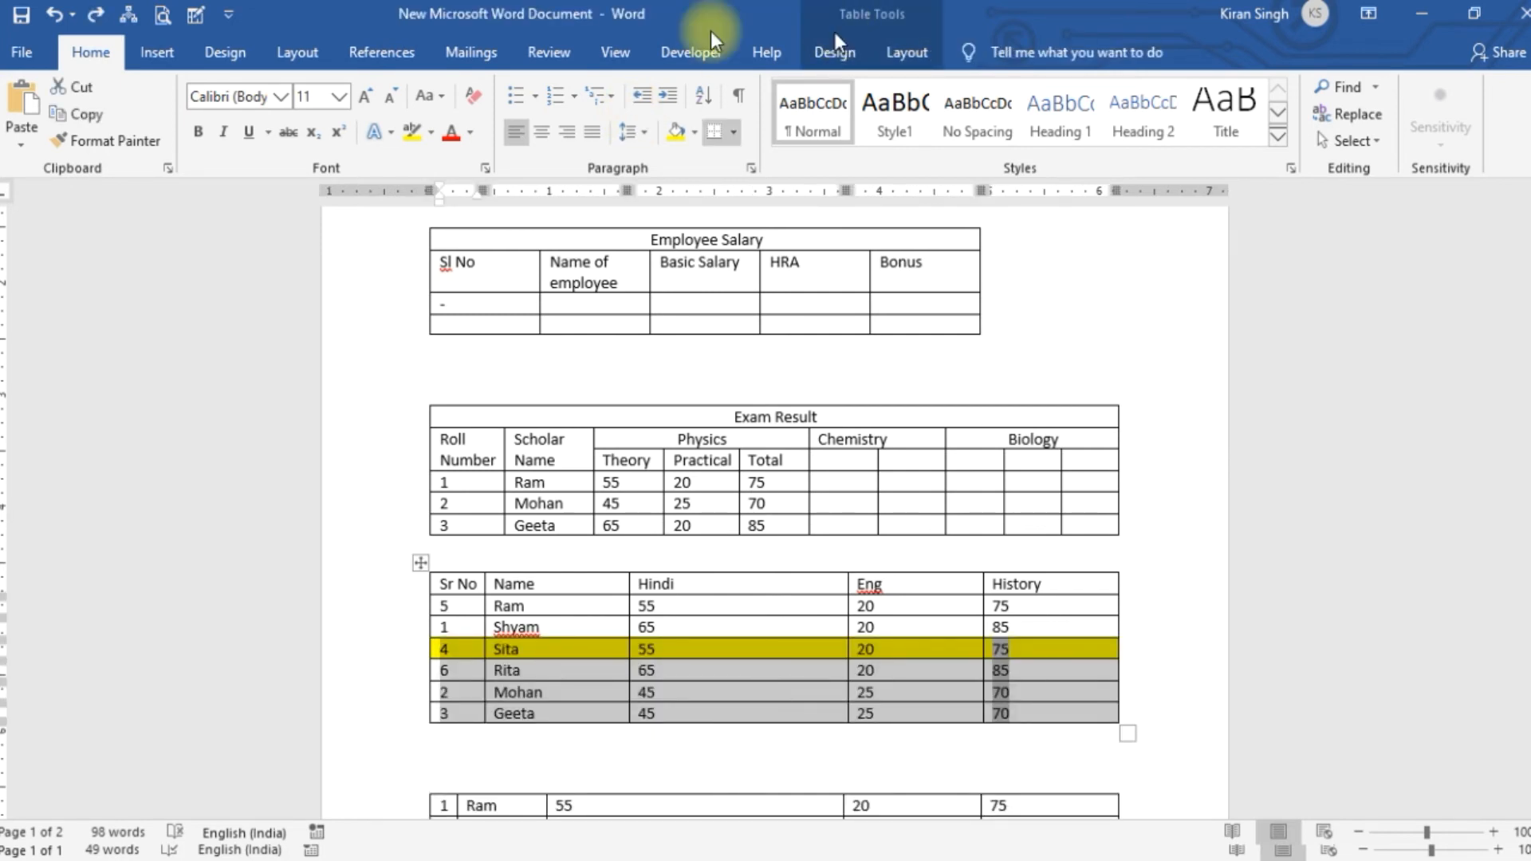
pyautogui.hotkey('ctrl', 'y')
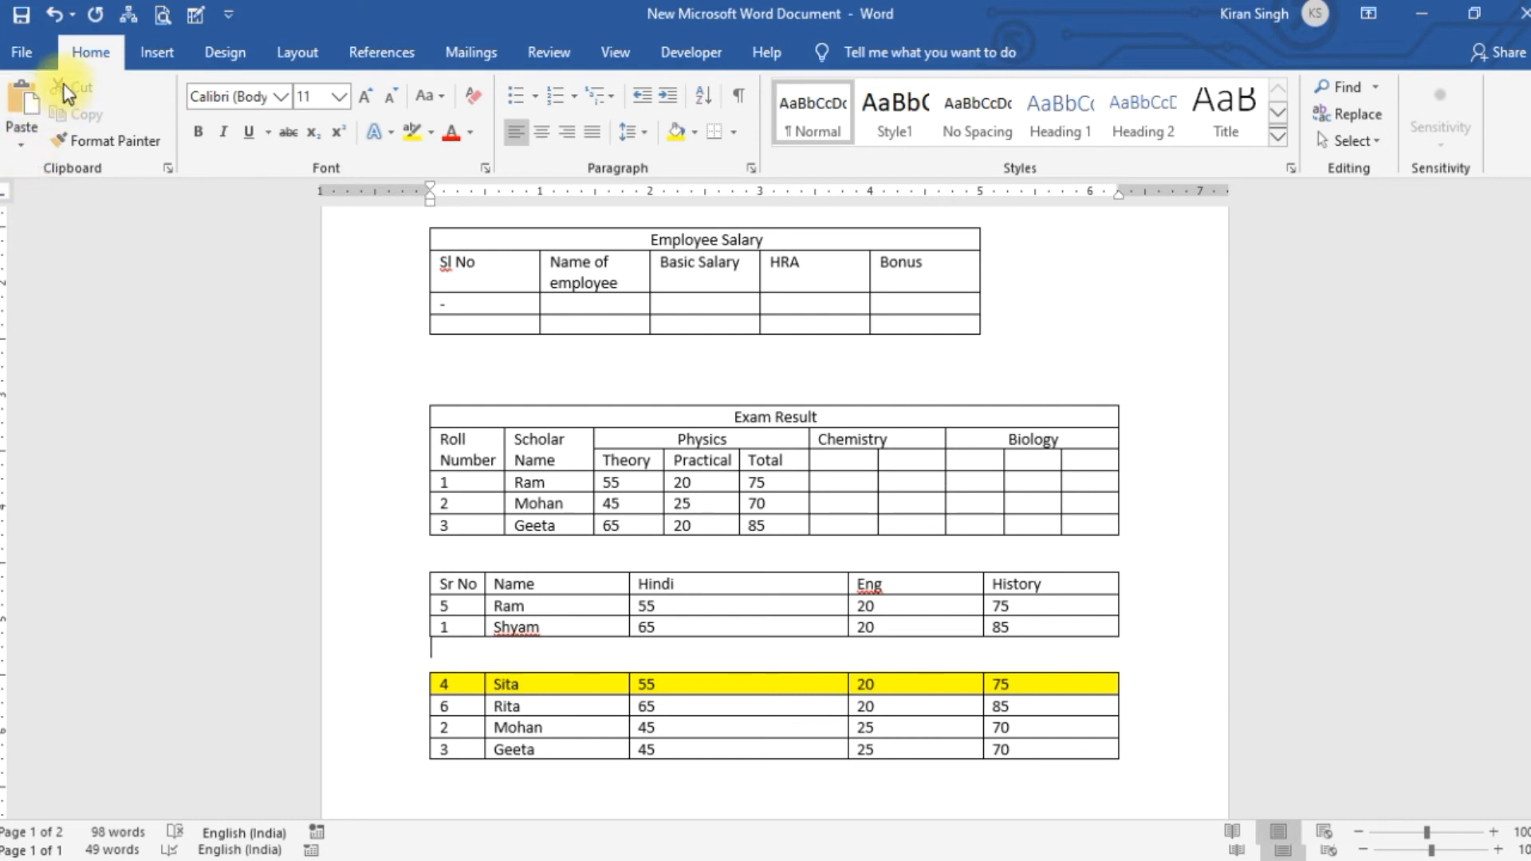
pyautogui.click(57, 14)
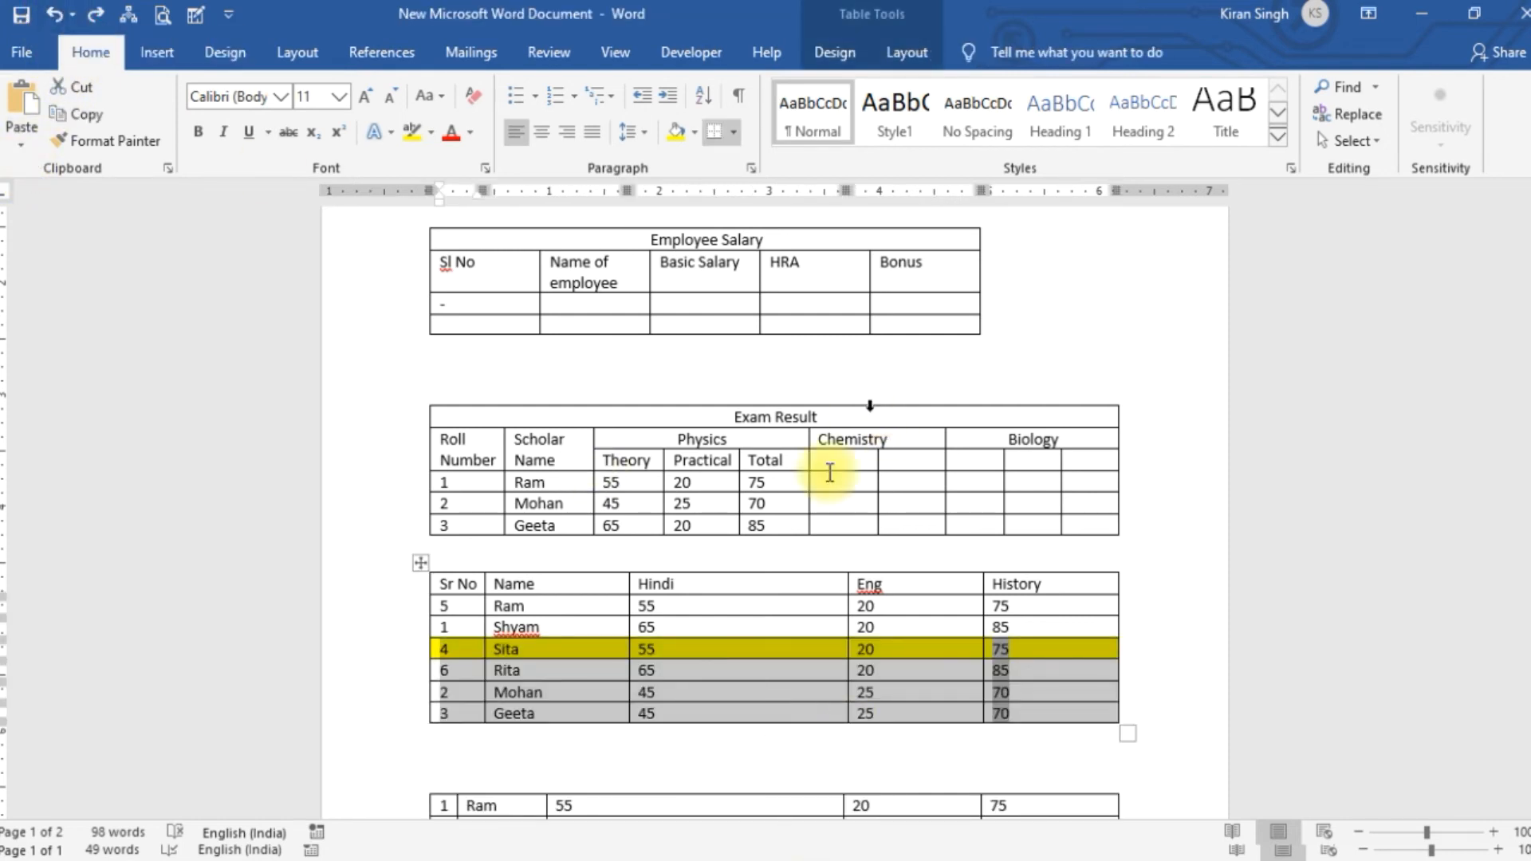
# Step: AutoFit the whole Exam Result table to its contents
pyautogui.click(909, 54)
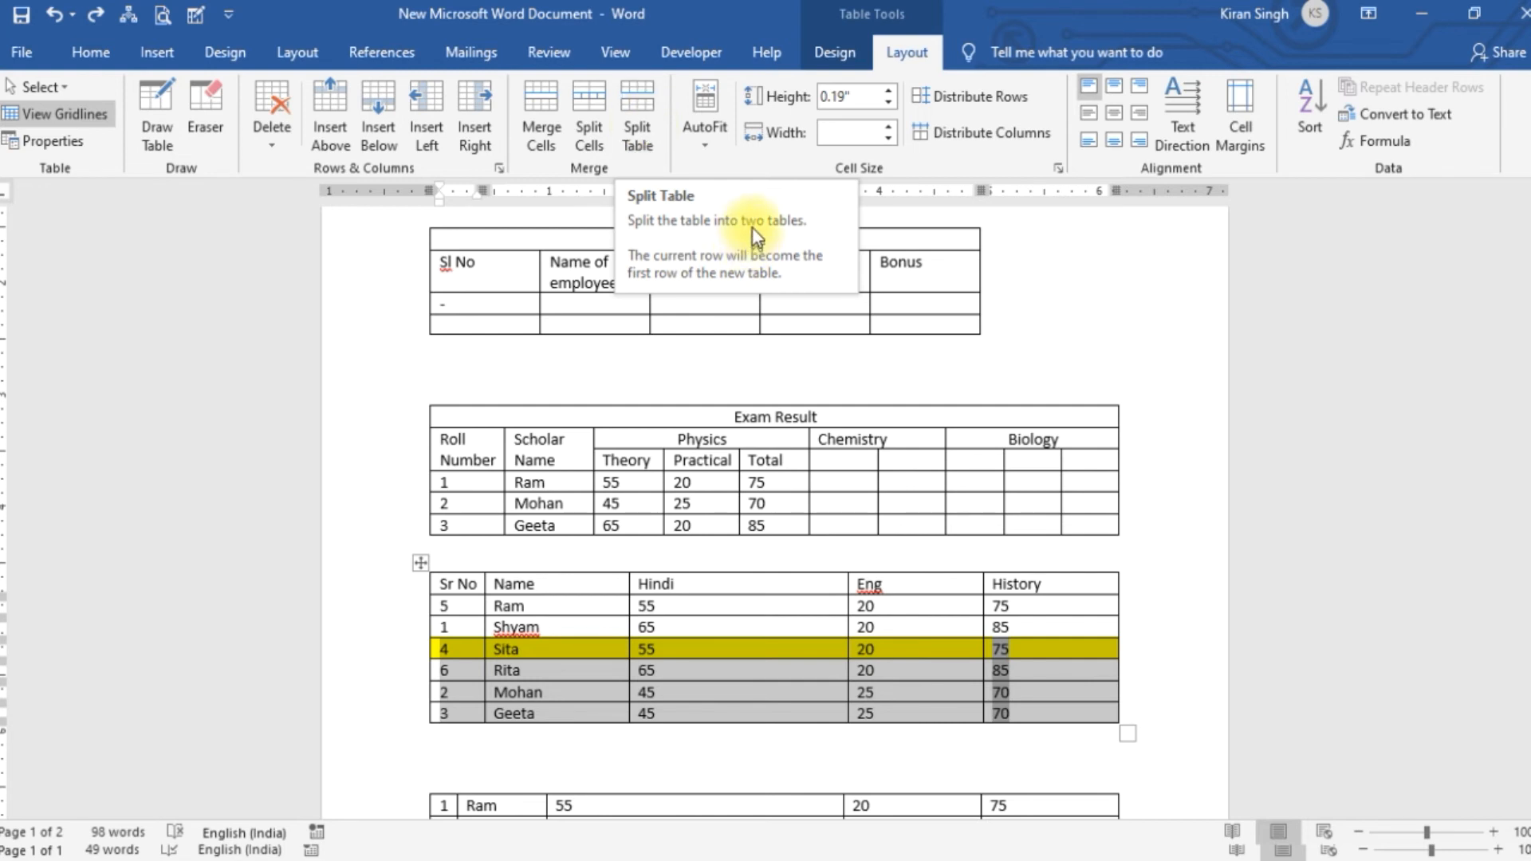
pyautogui.click(709, 141)
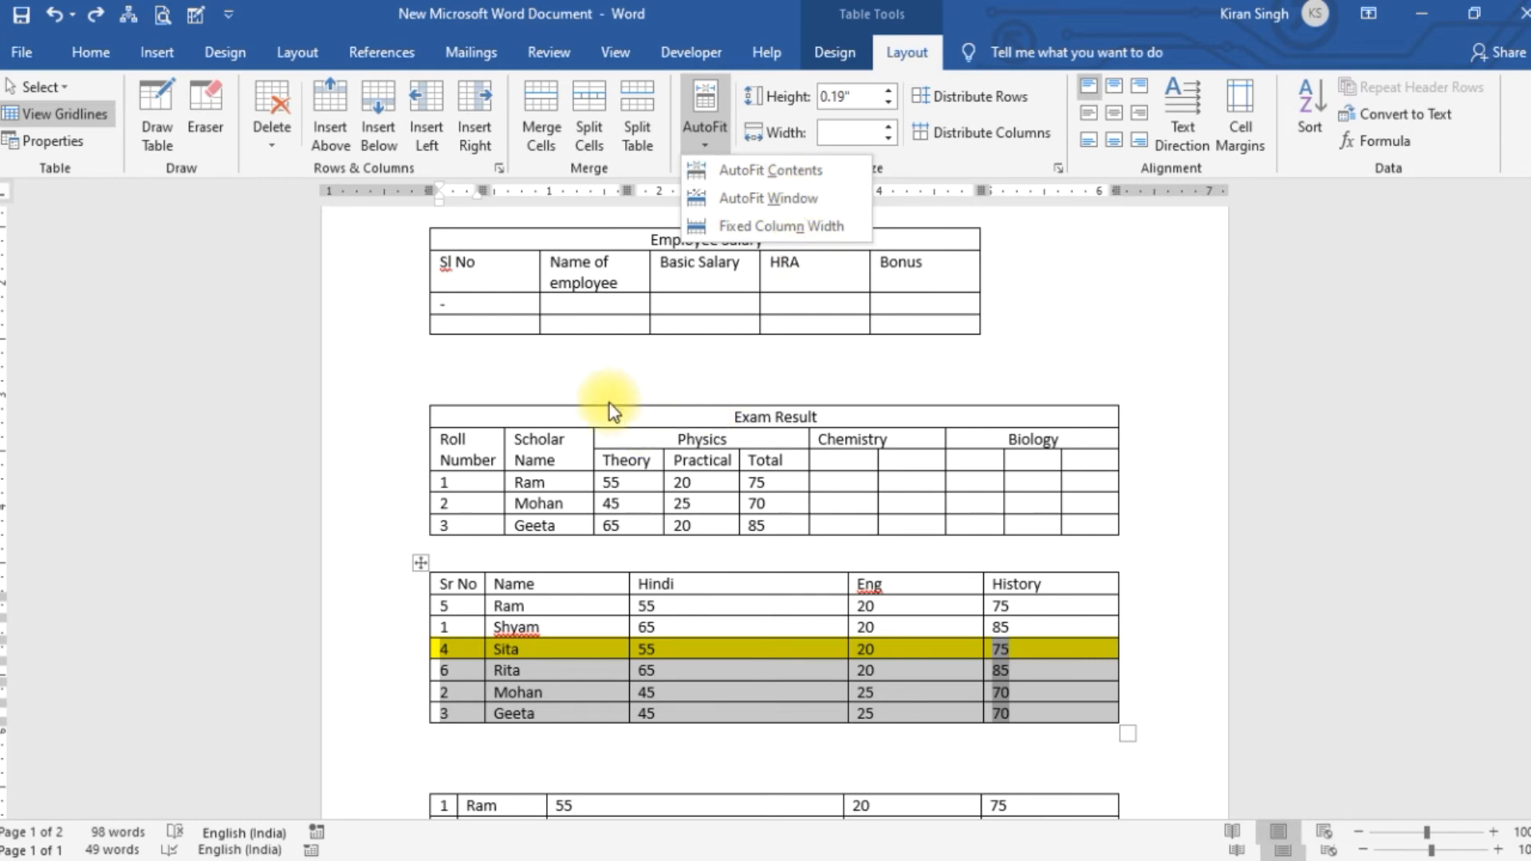
pyautogui.click(552, 417)
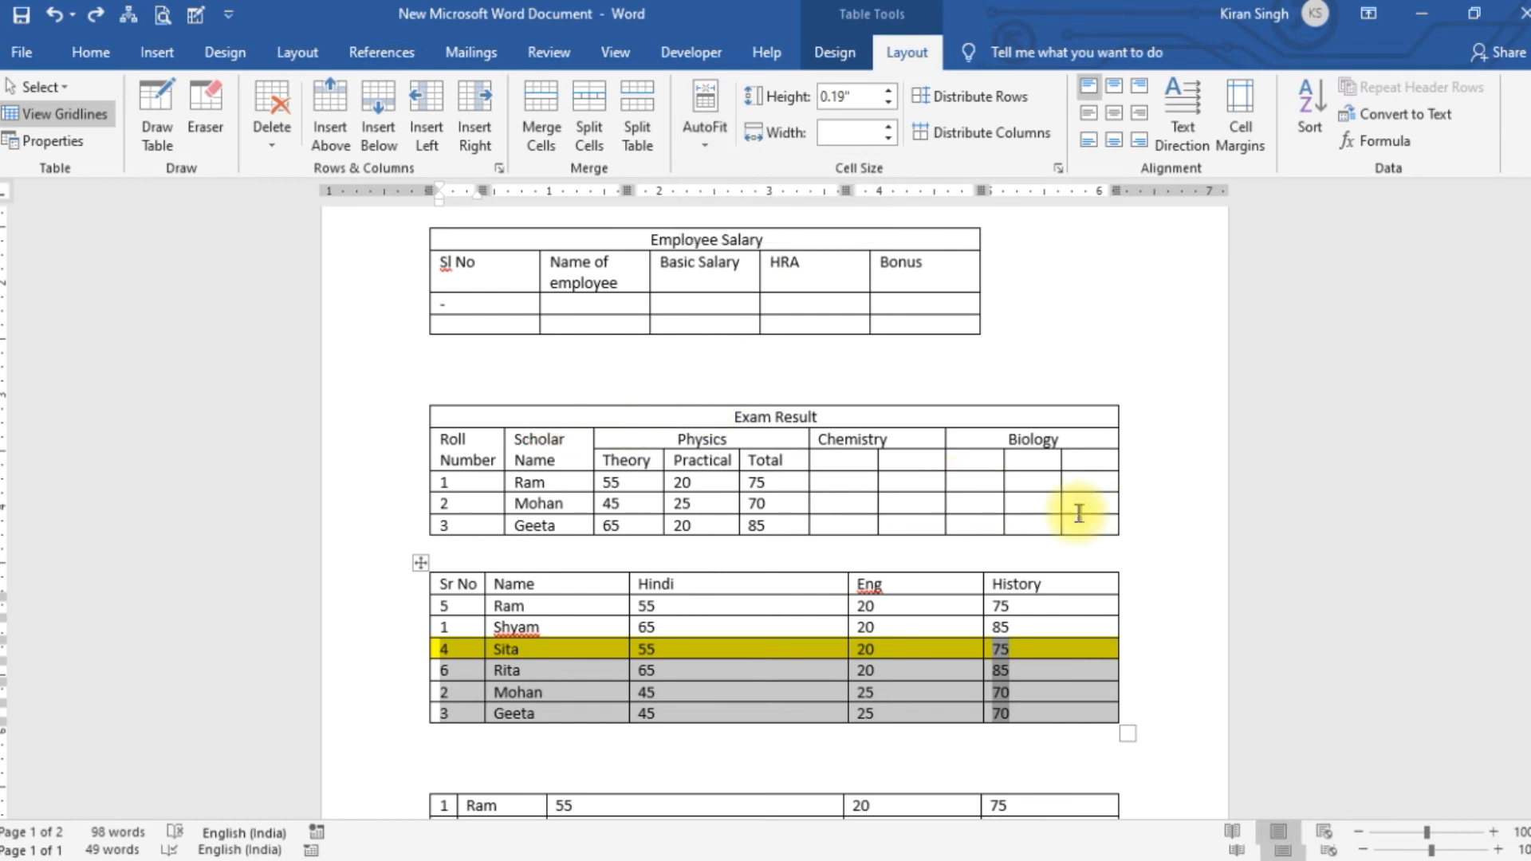
pyautogui.moveTo(1079, 519); pyautogui.dragTo(440, 413)
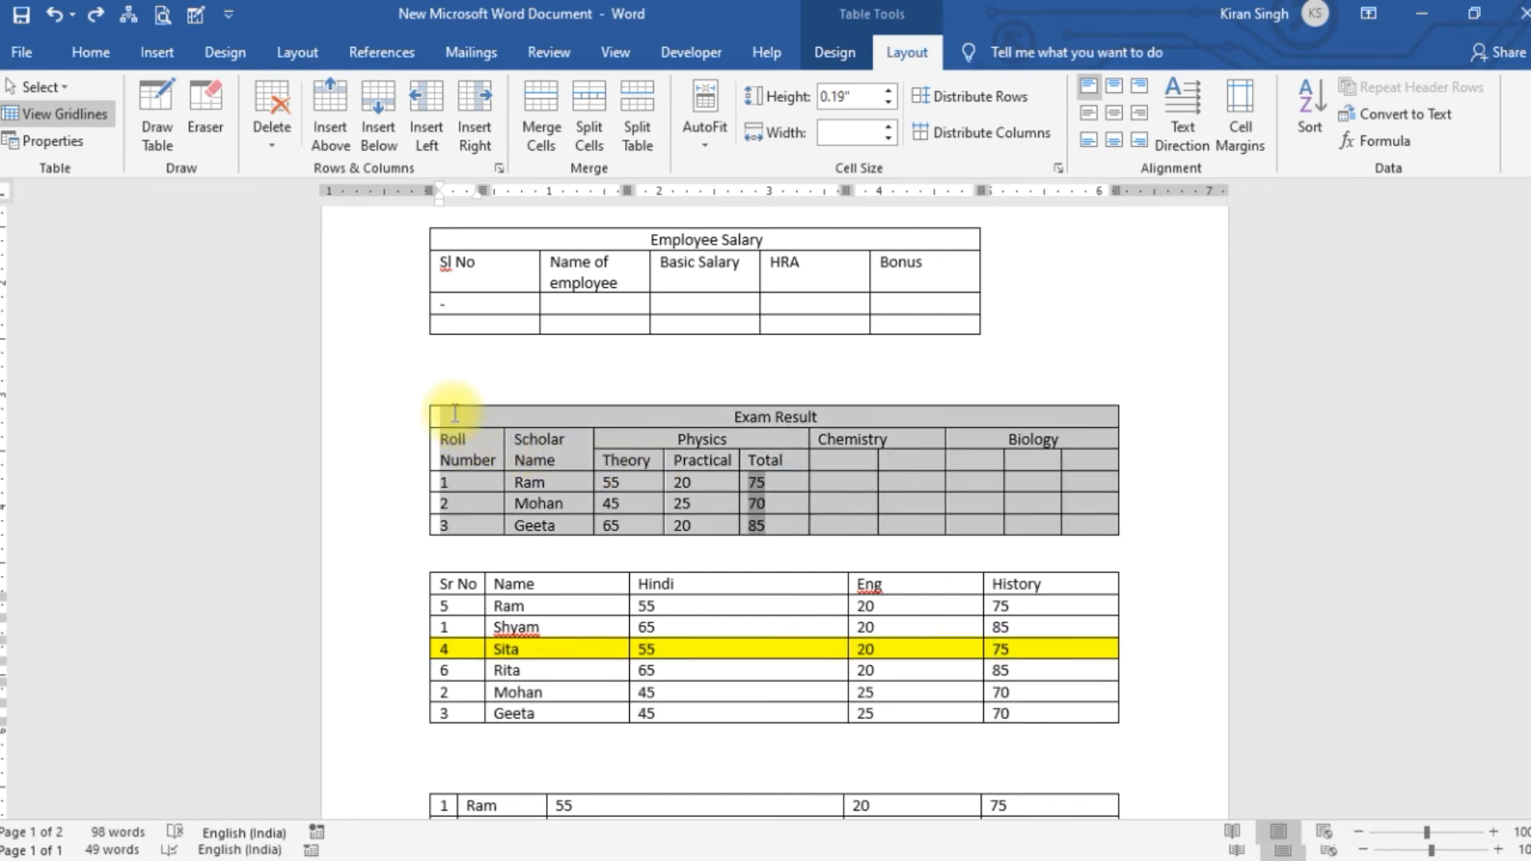
pyautogui.click(700, 126)
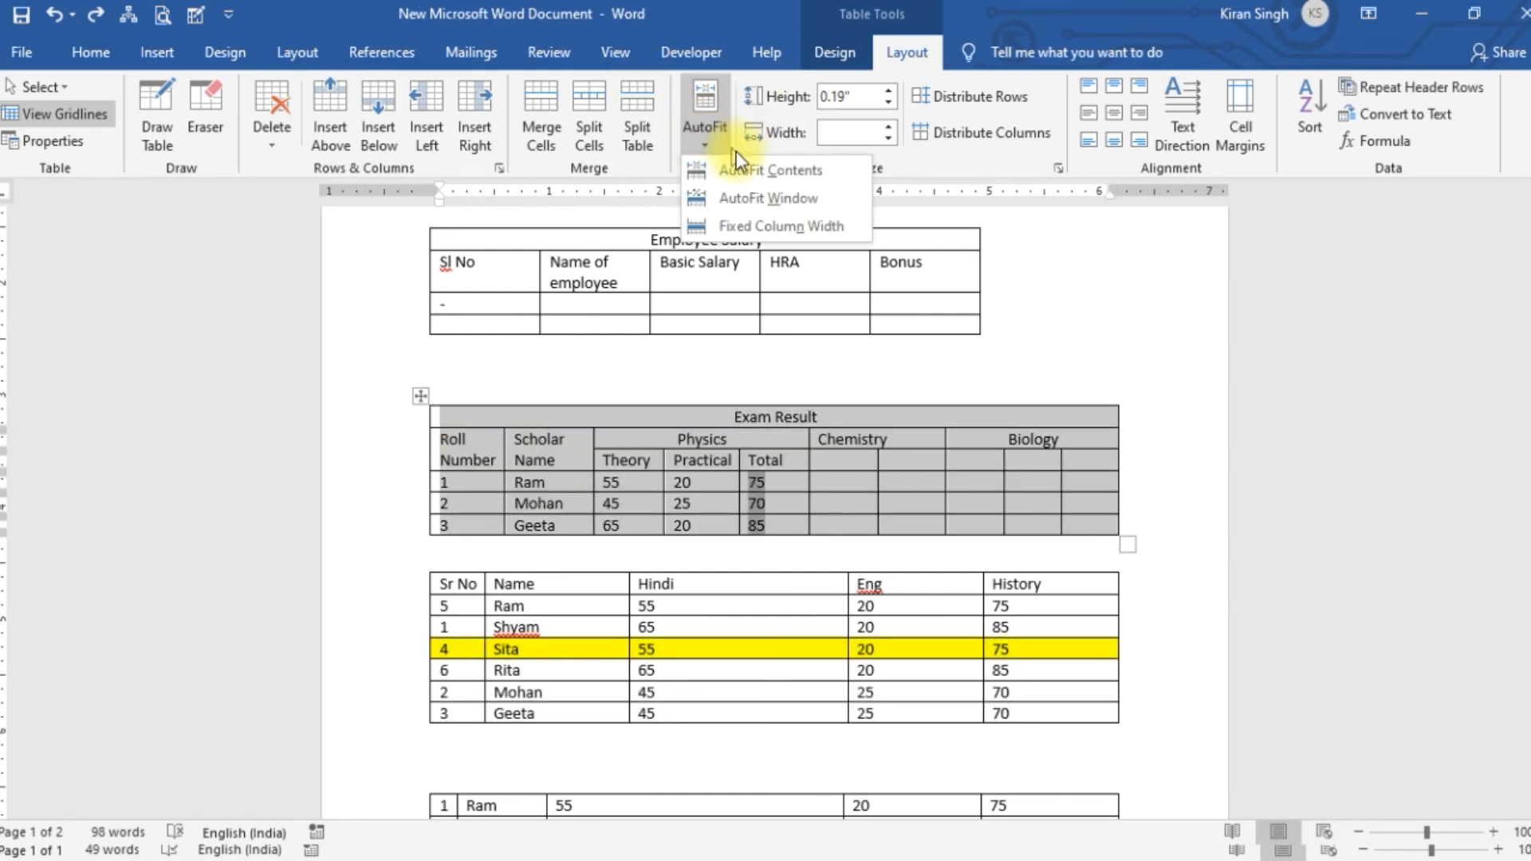
pyautogui.click(741, 166)
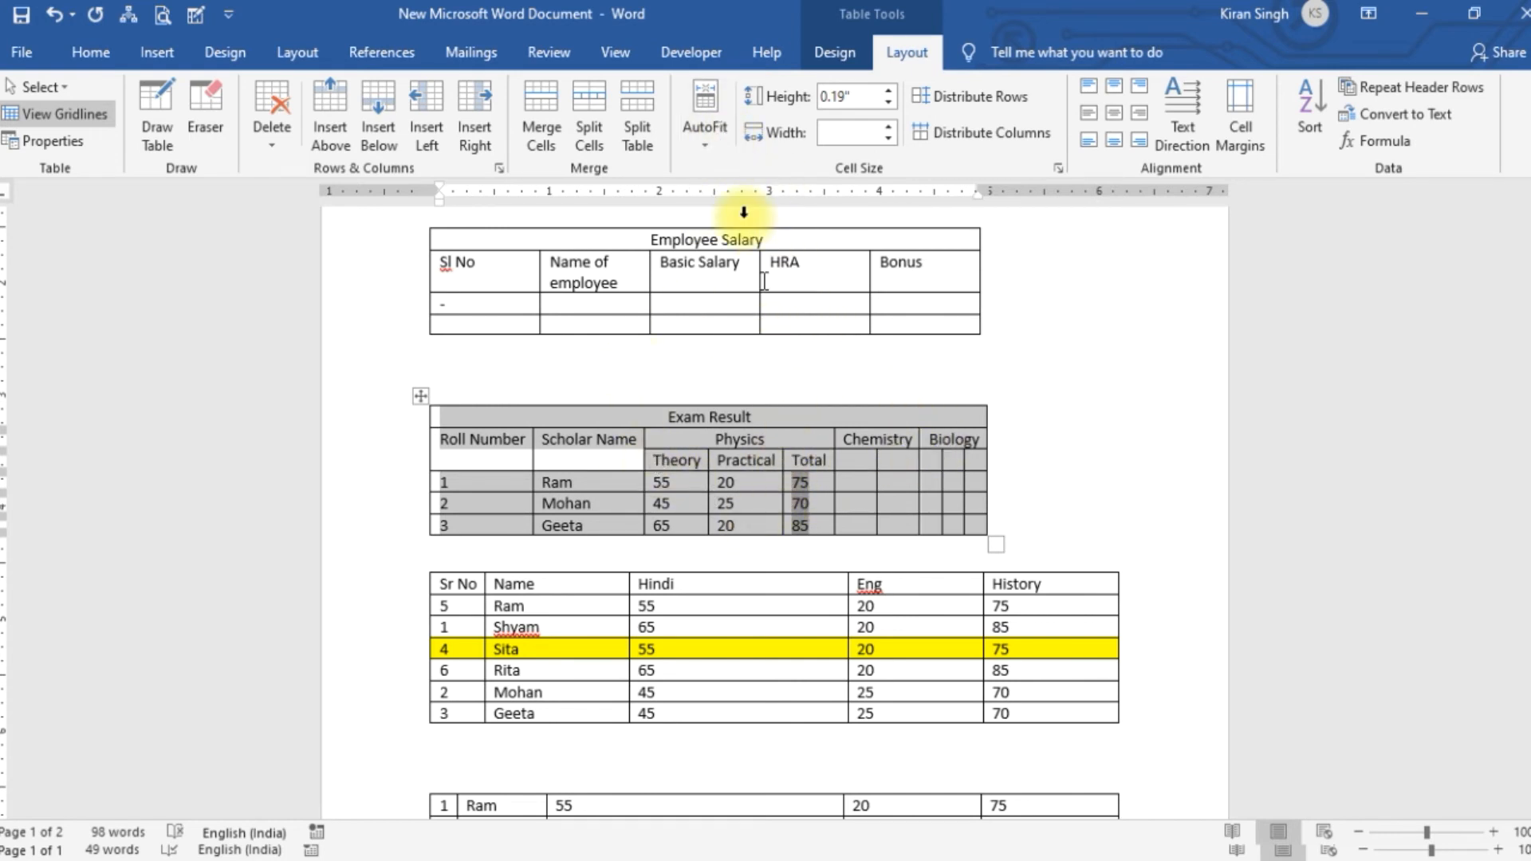
# Step: Look over the AutoFit options and the height setting of the Employee Salary table's column heading row
pyautogui.click(704, 120)
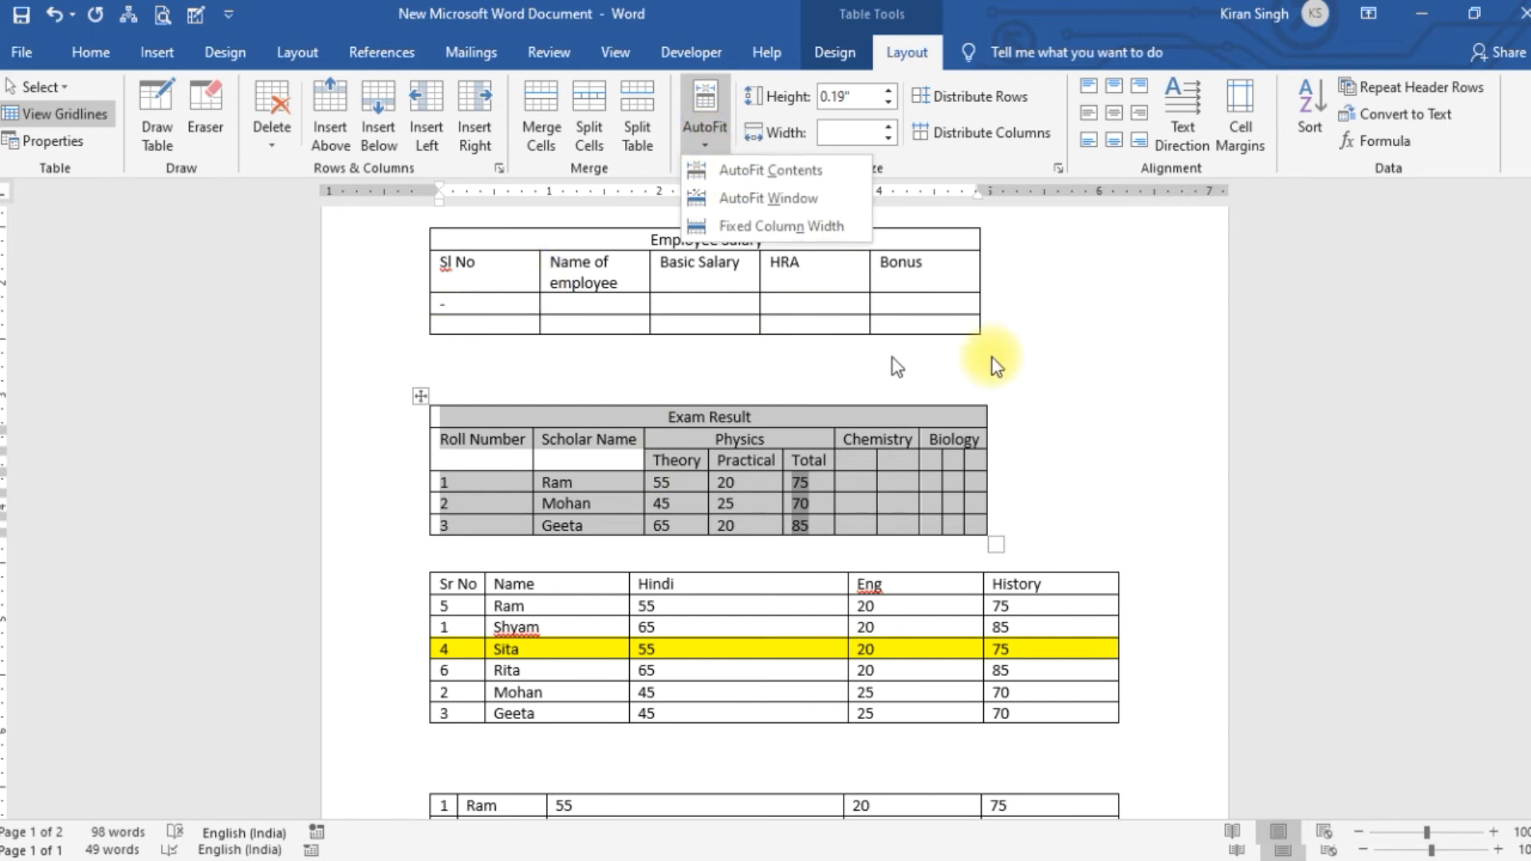
pyautogui.click(1108, 399)
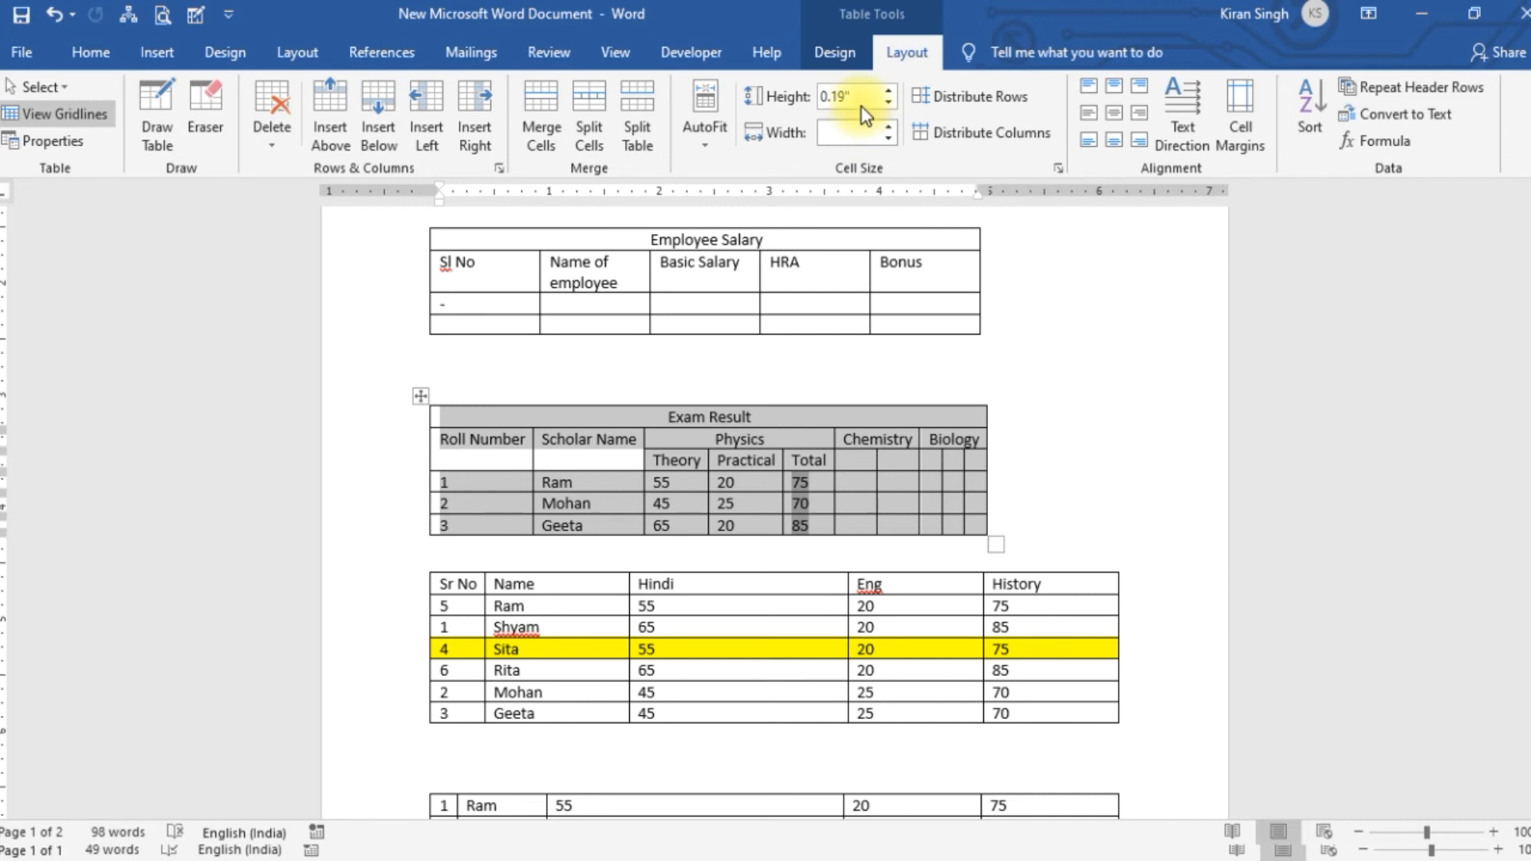
pyautogui.click(478, 272)
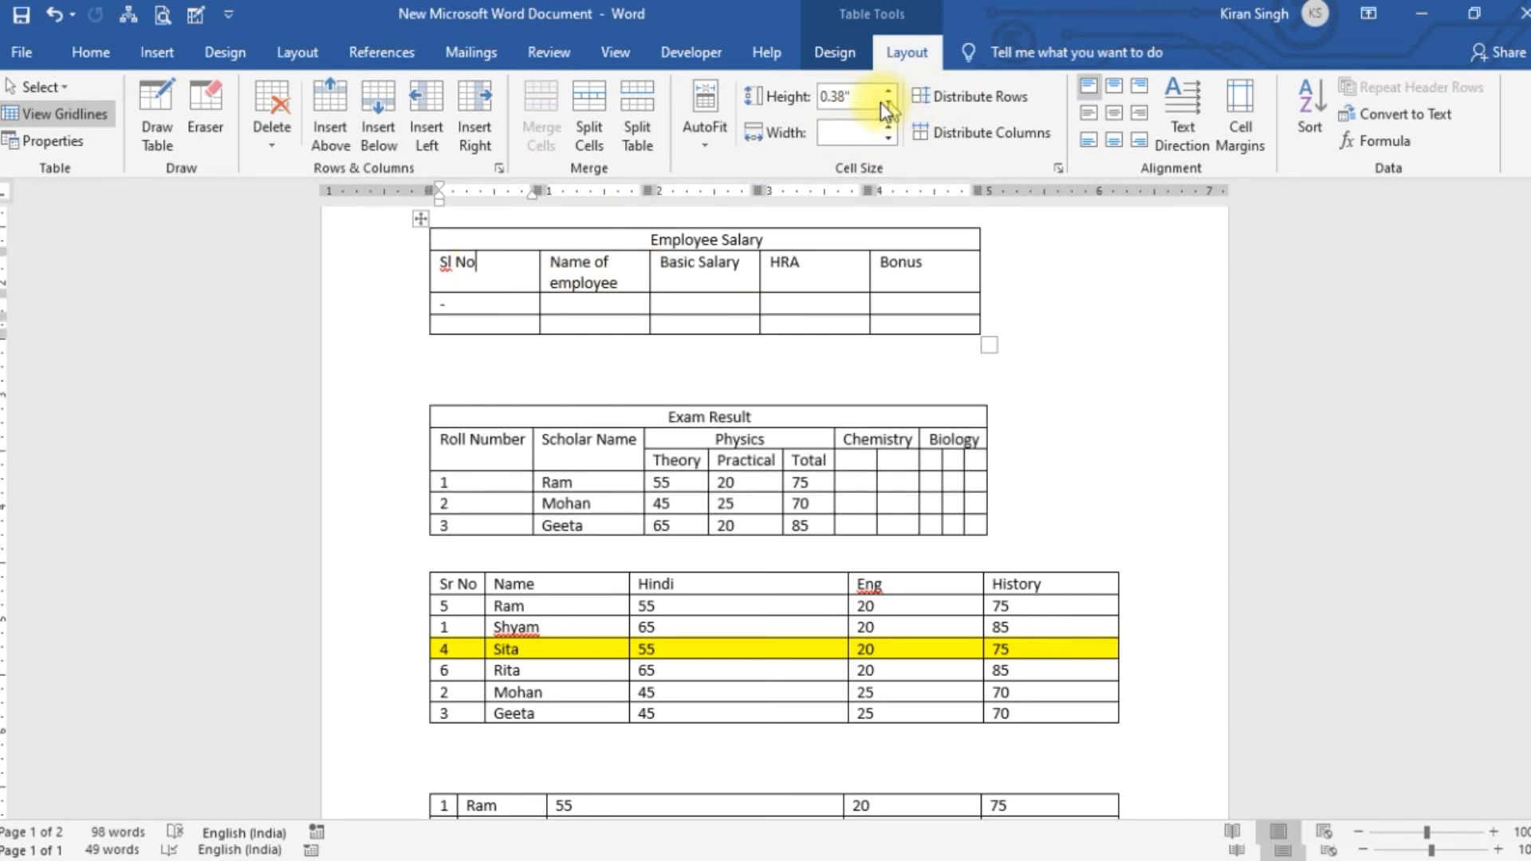
pyautogui.click(842, 97)
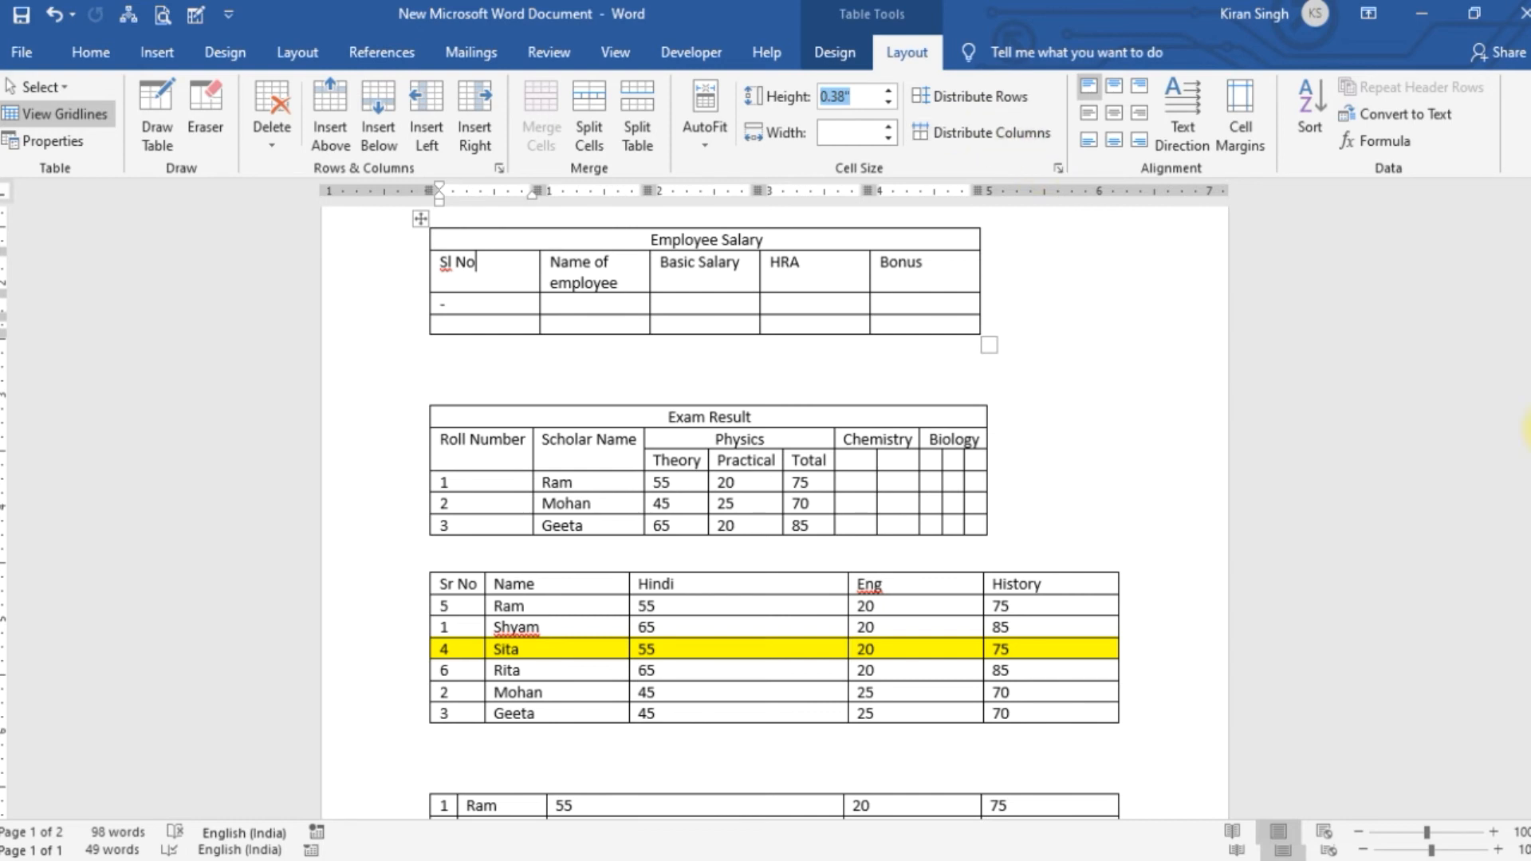
# Step: Distribute the rows and columns of the whole Hindi/Eng/History marks table evenly
pyautogui.moveTo(1525, 335); pyautogui.dragTo(1525, 366)
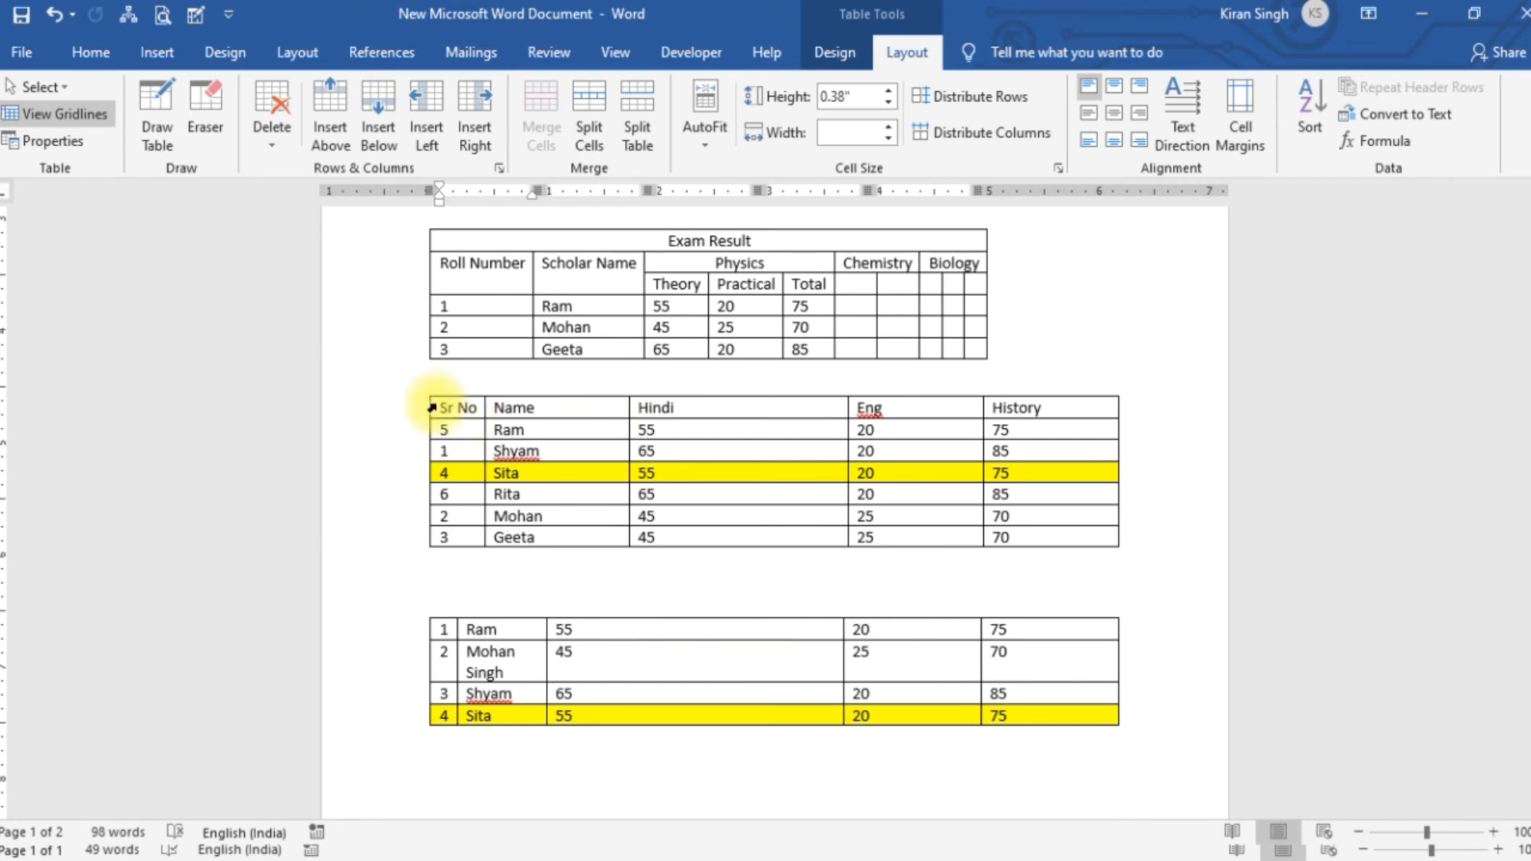
pyautogui.moveTo(446, 407); pyautogui.dragTo(1065, 542)
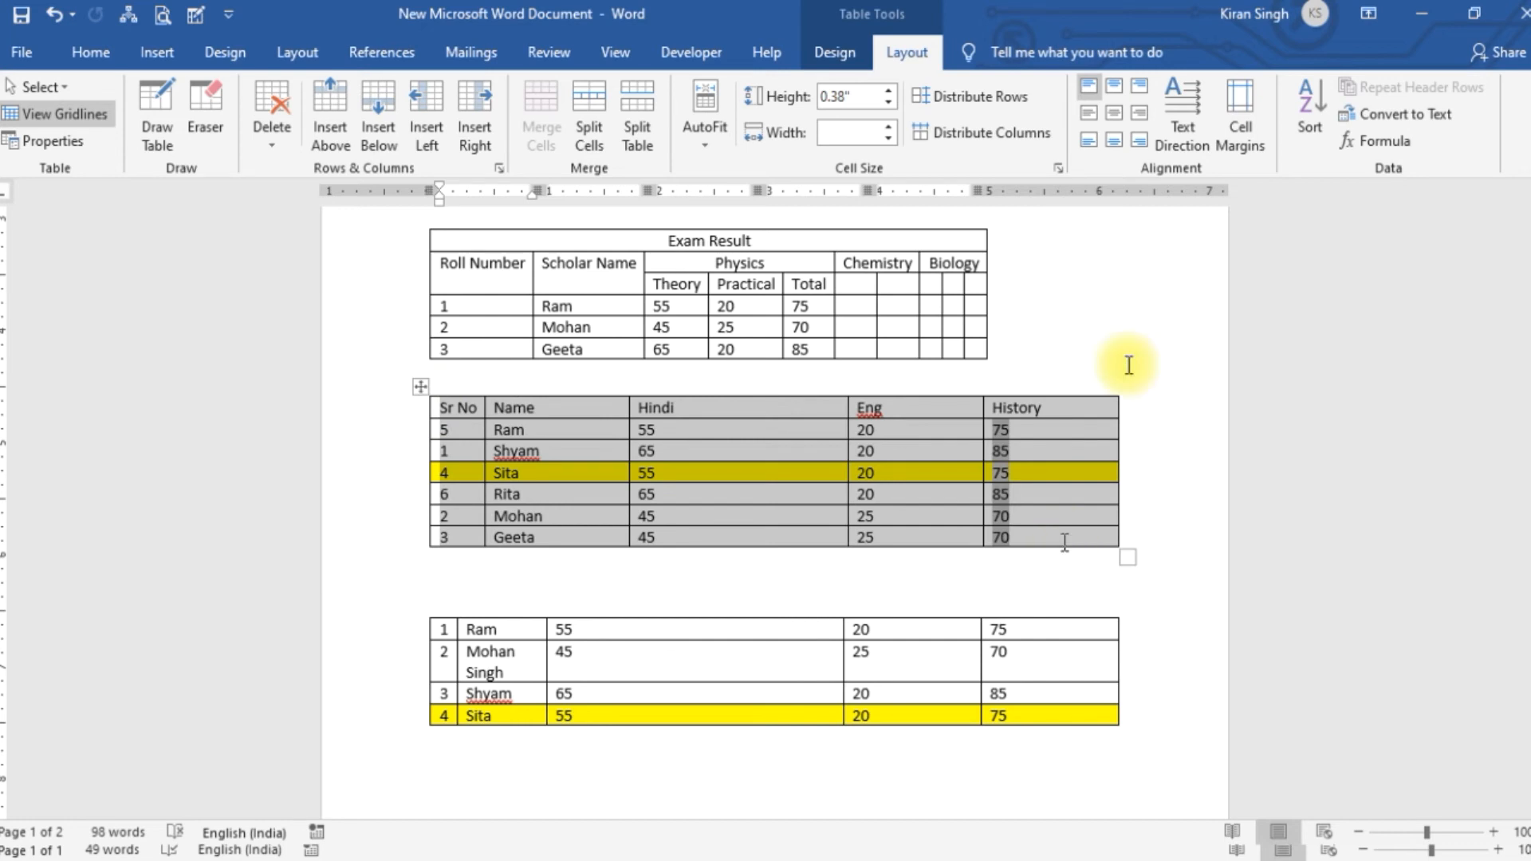
pyautogui.click(974, 108)
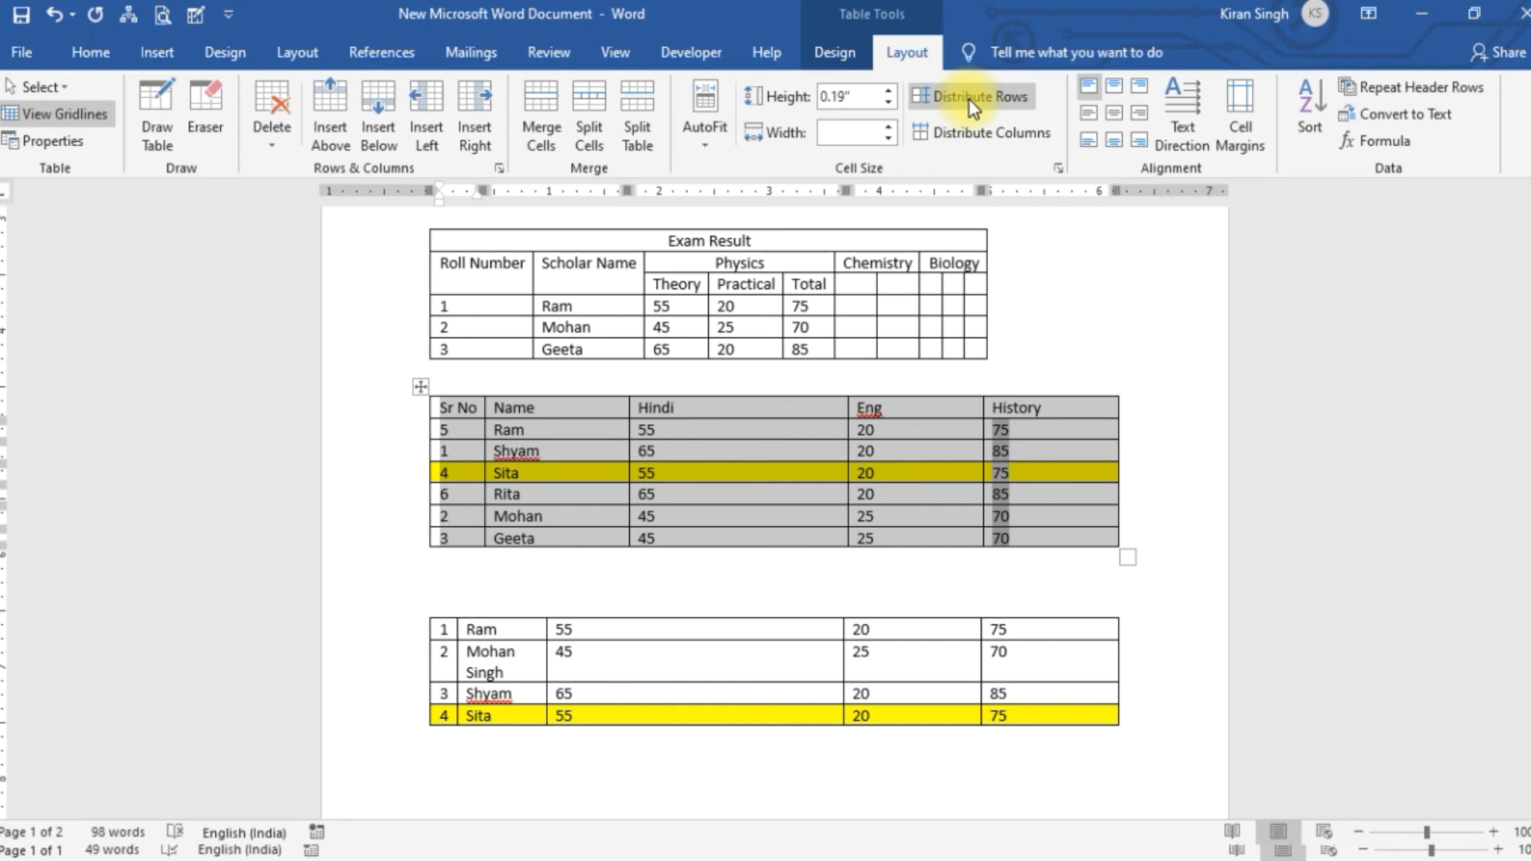
pyautogui.click(985, 128)
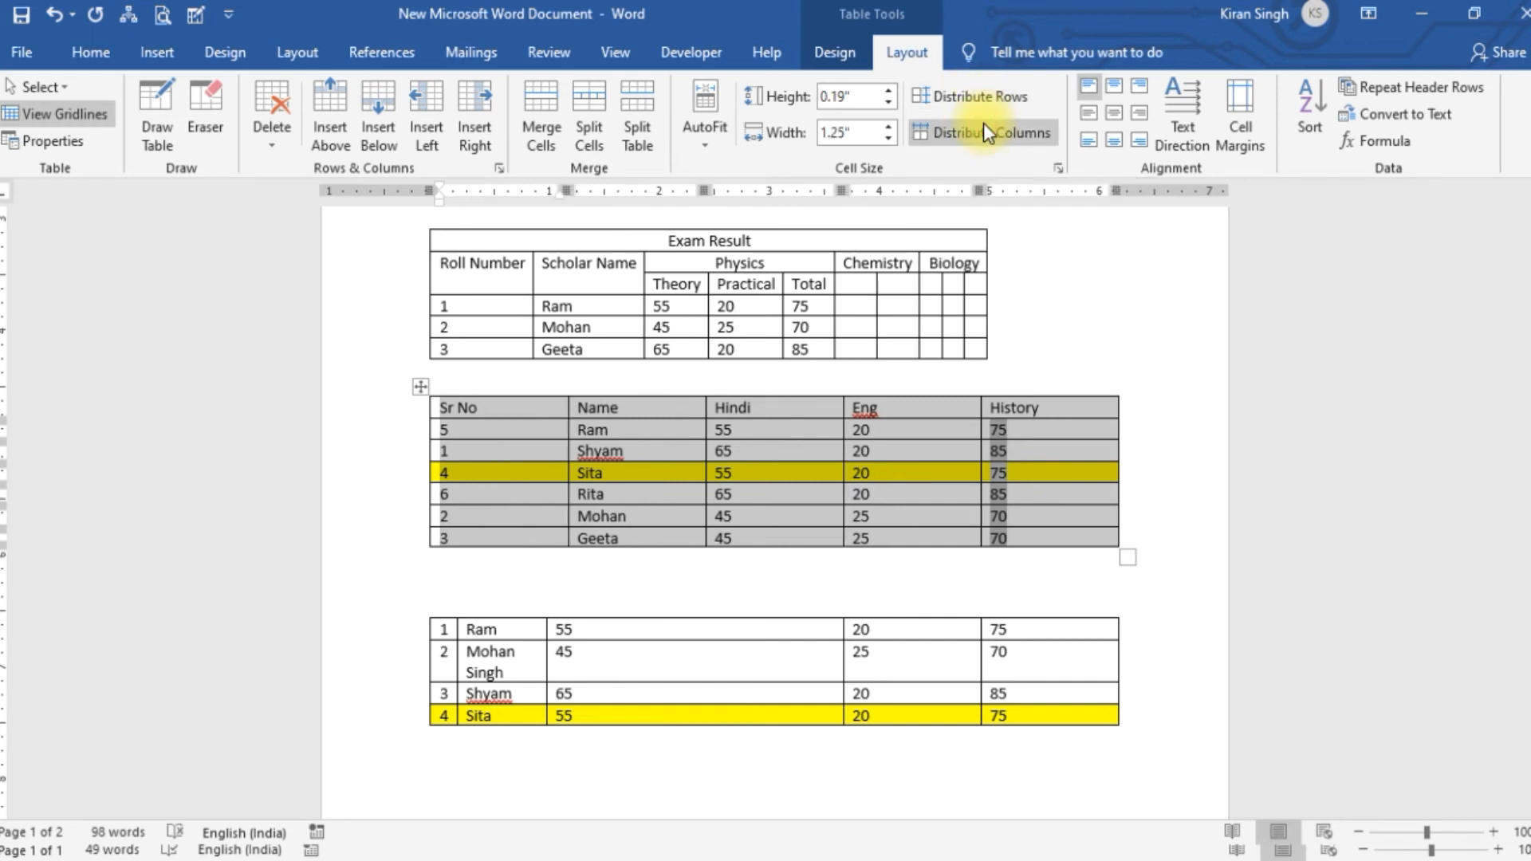
pyautogui.click(56, 15)
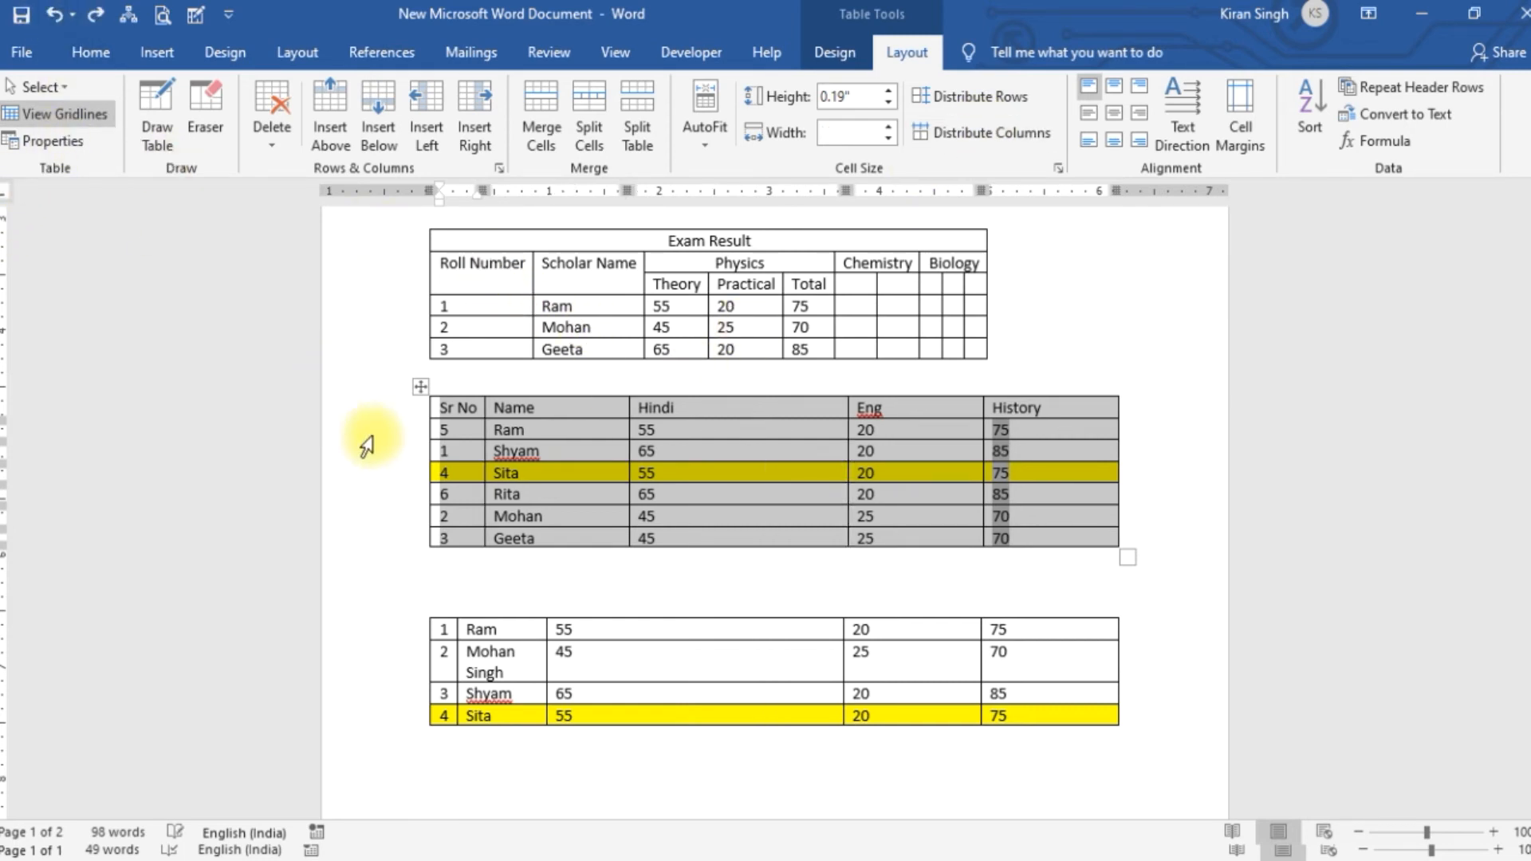
pyautogui.click(986, 137)
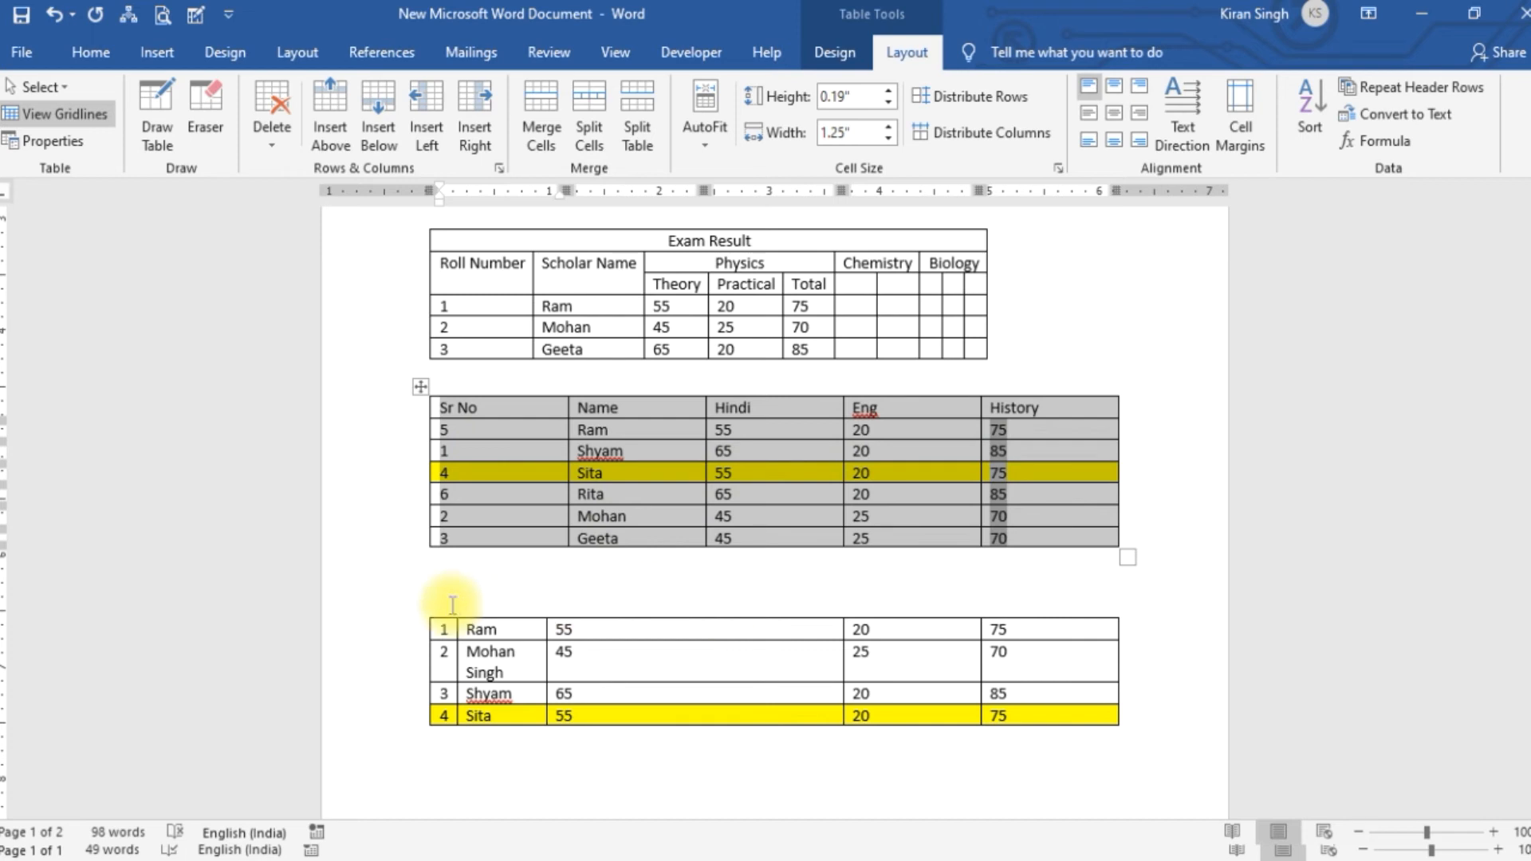
# Step: Try distributing the rows evenly in the four-row table below the marks table, and undo it
pyautogui.moveTo(474, 629); pyautogui.dragTo(1016, 710)
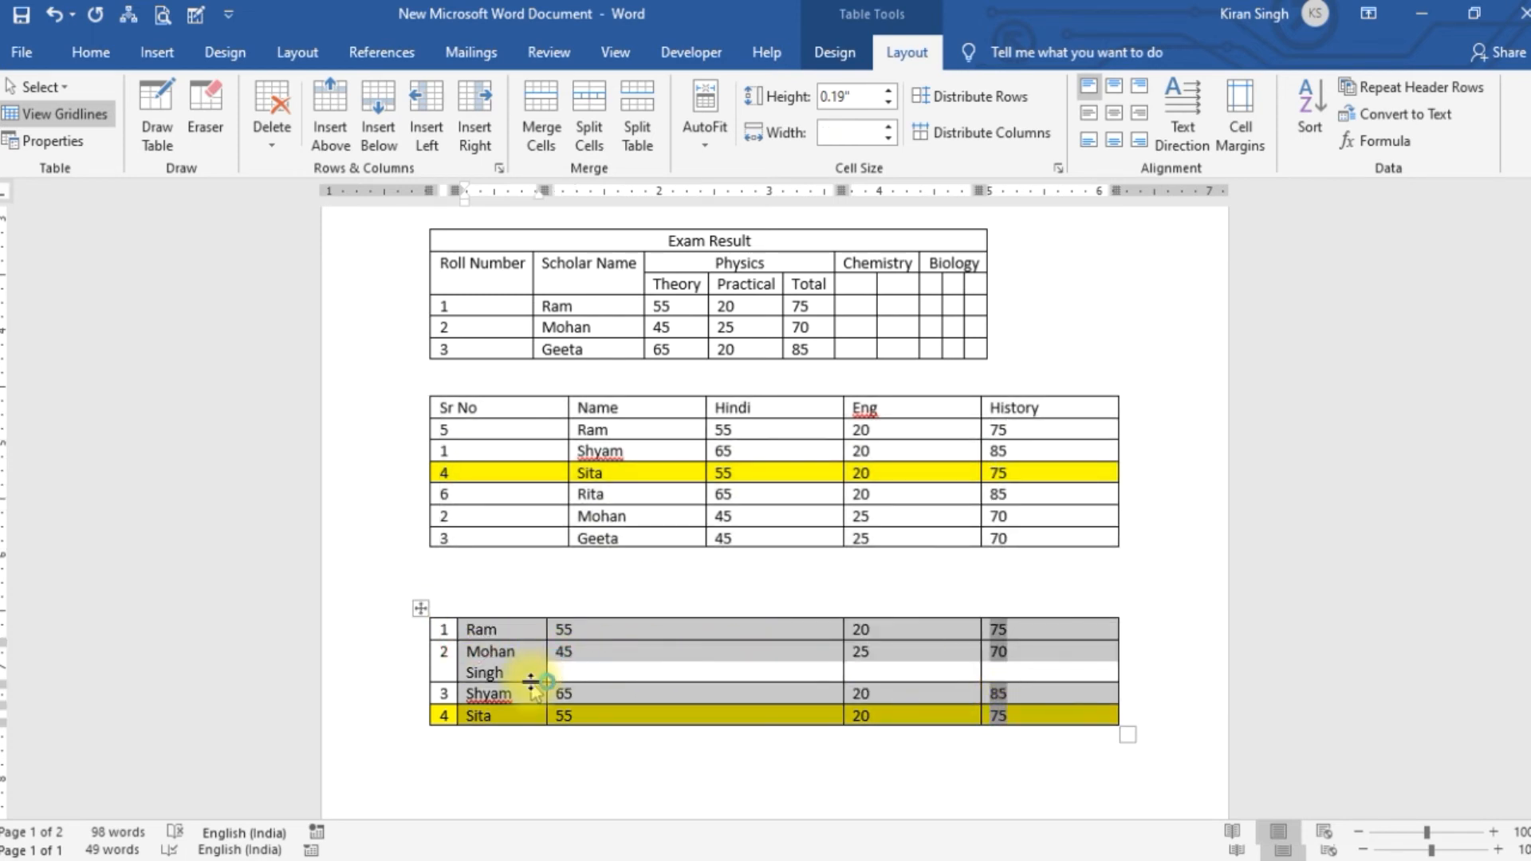
pyautogui.click(961, 102)
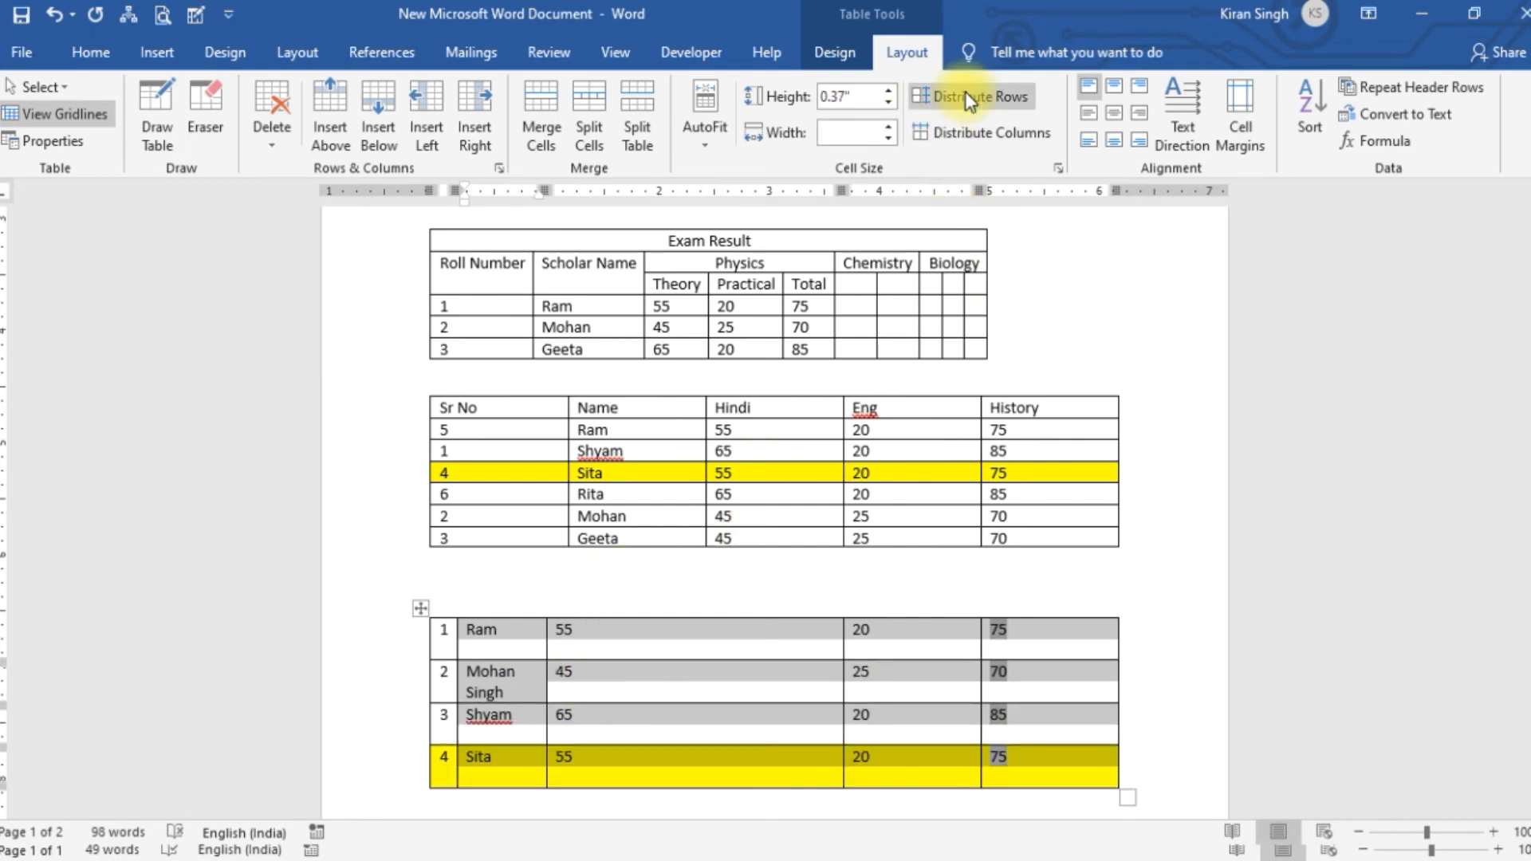
pyautogui.click(48, 12)
pyautogui.click(48, 12)
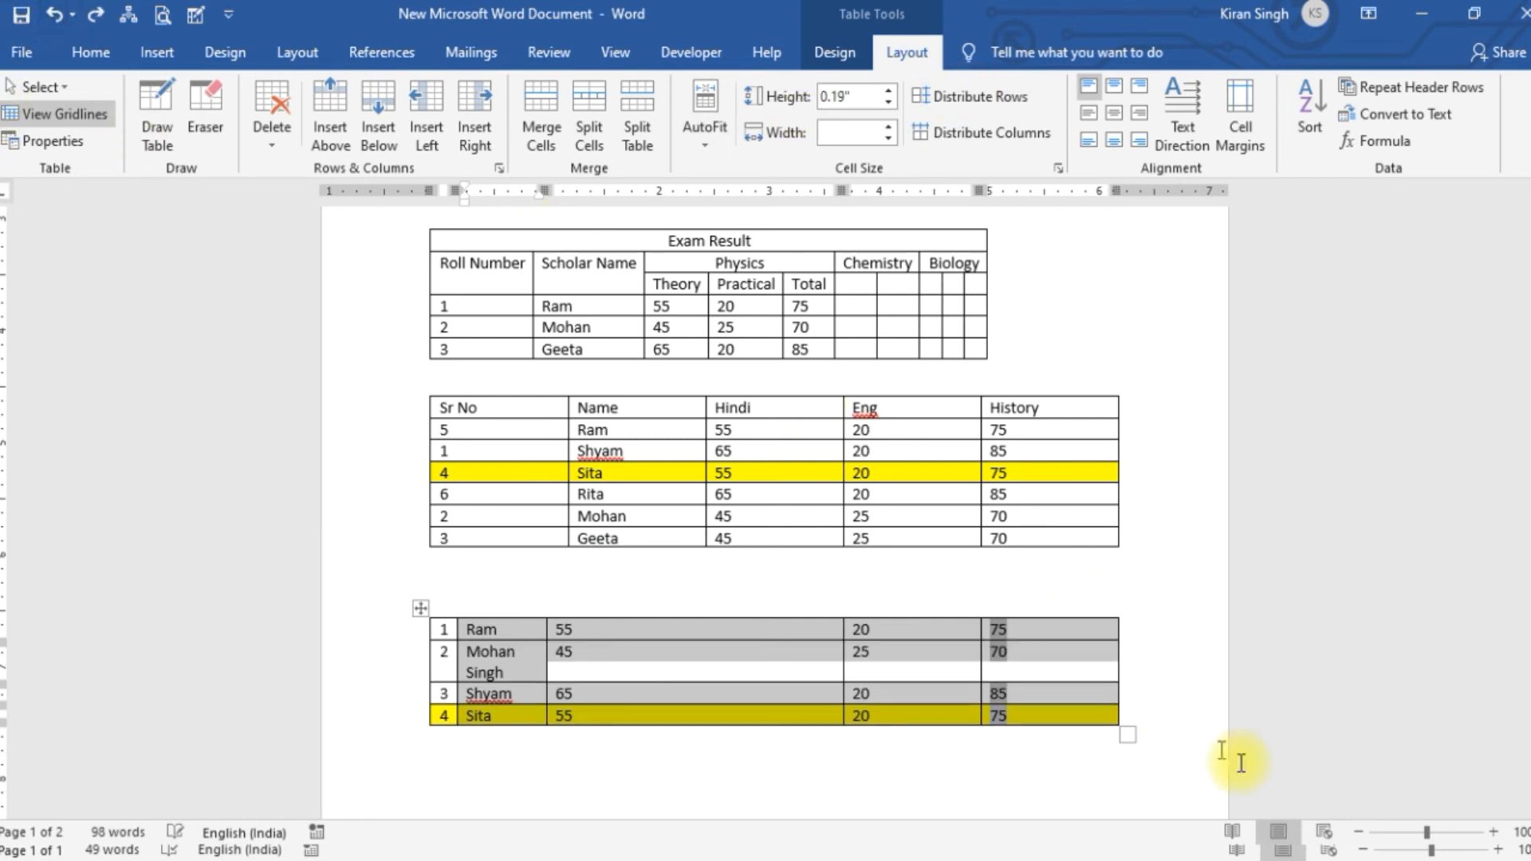
pyautogui.click(1179, 611)
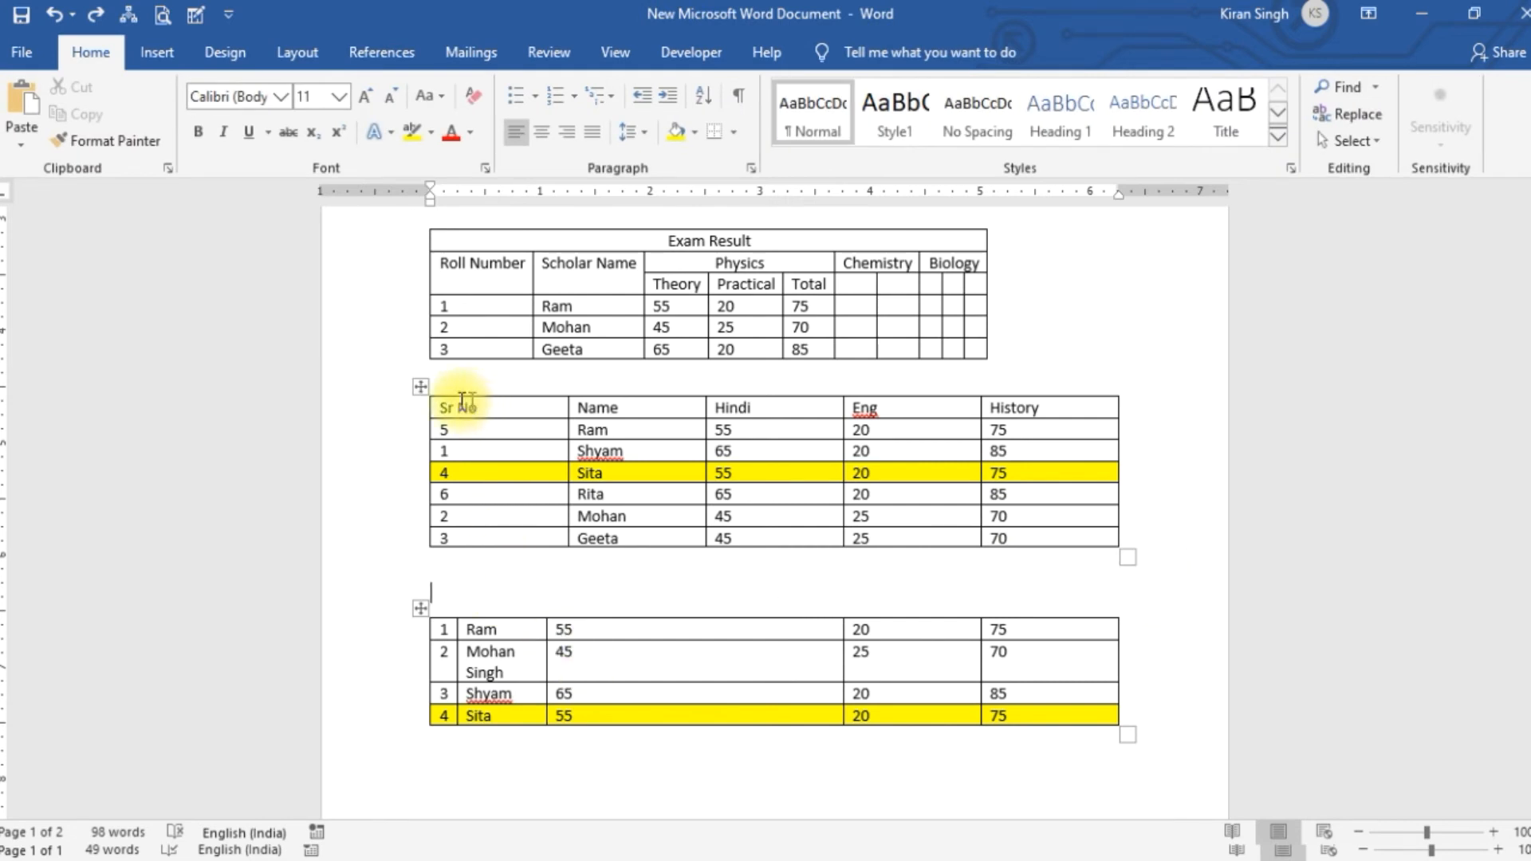
# Step: Align all text in the Hindi/Eng/History marks table top right, after trying top left and top center
pyautogui.moveTo(470, 405); pyautogui.dragTo(1069, 540)
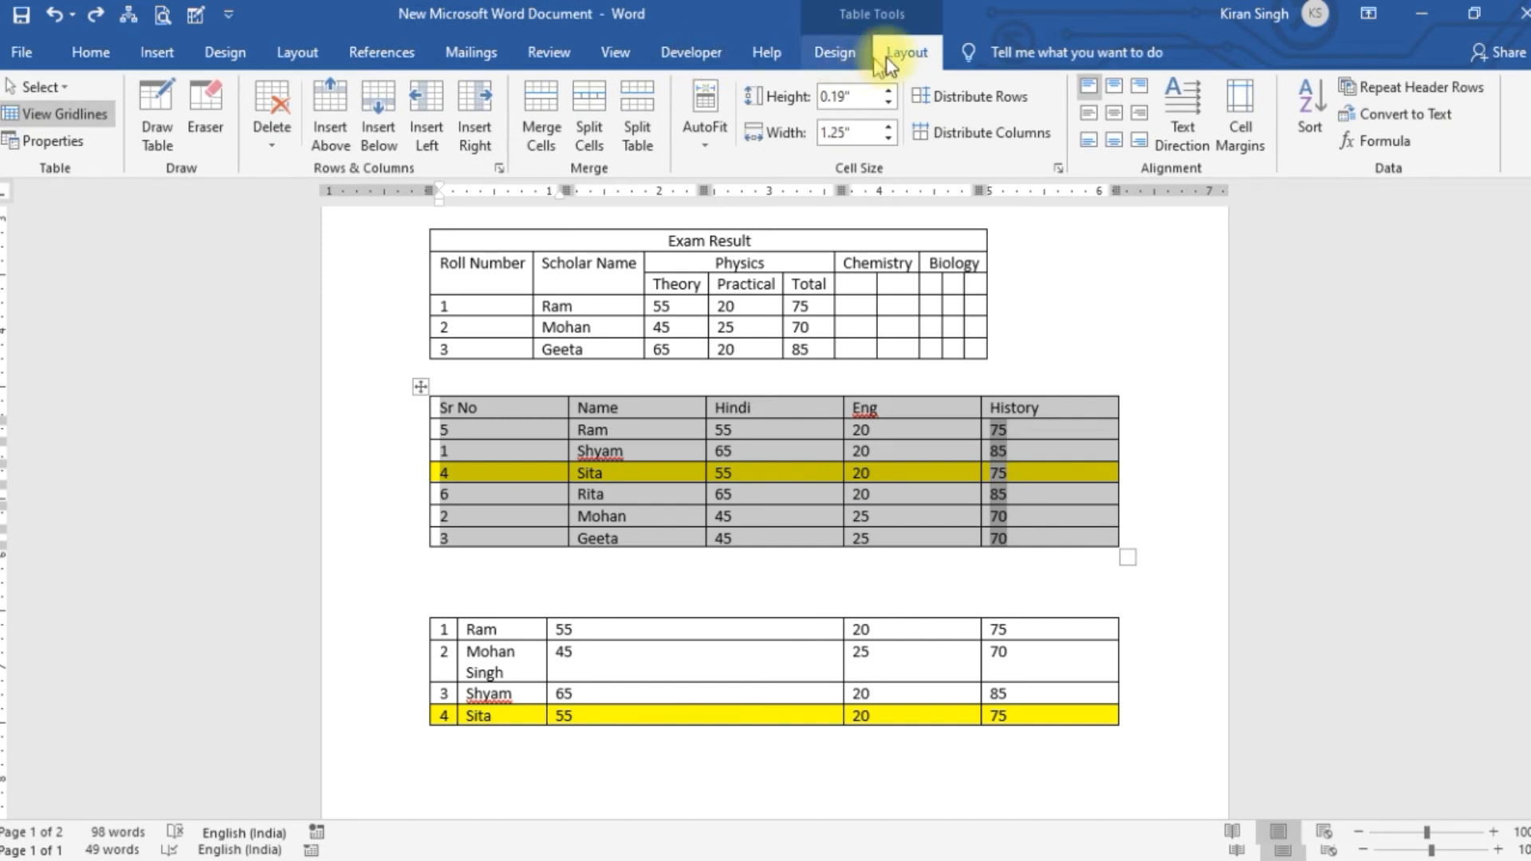
pyautogui.click(1084, 87)
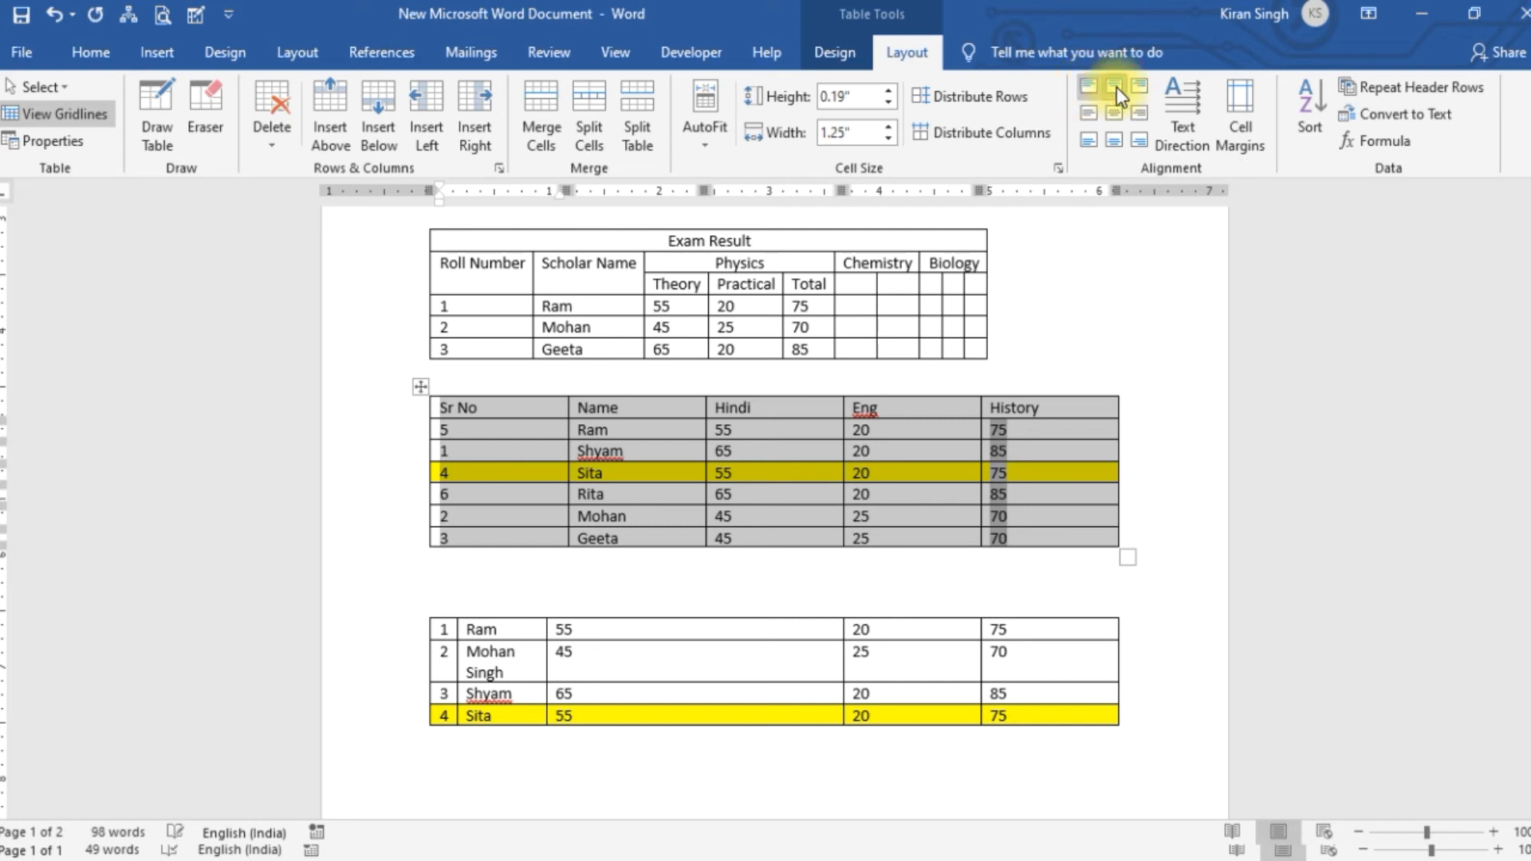
pyautogui.click(1116, 88)
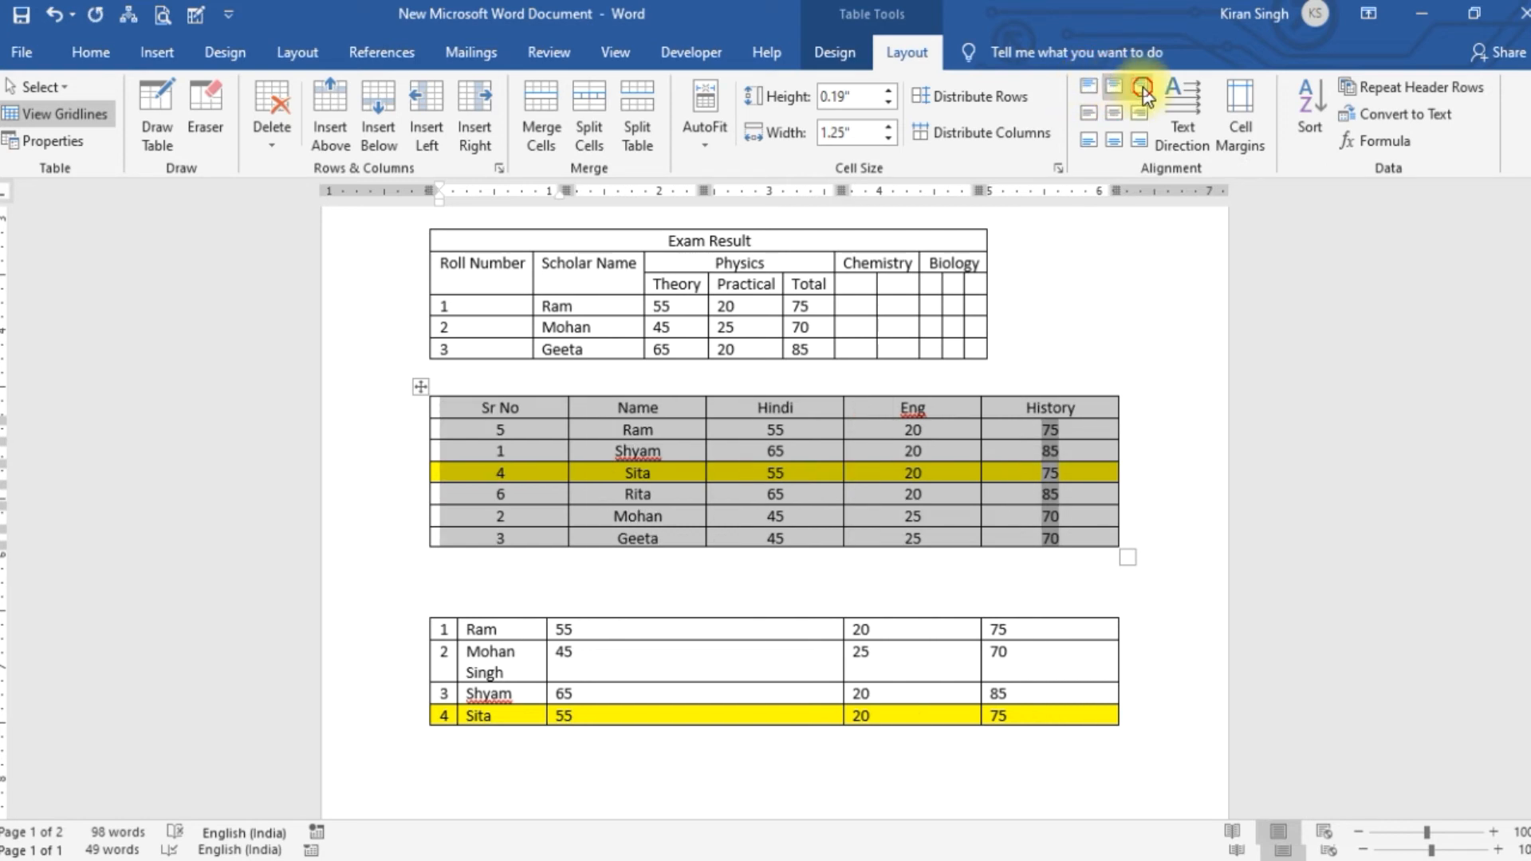
pyautogui.click(1142, 88)
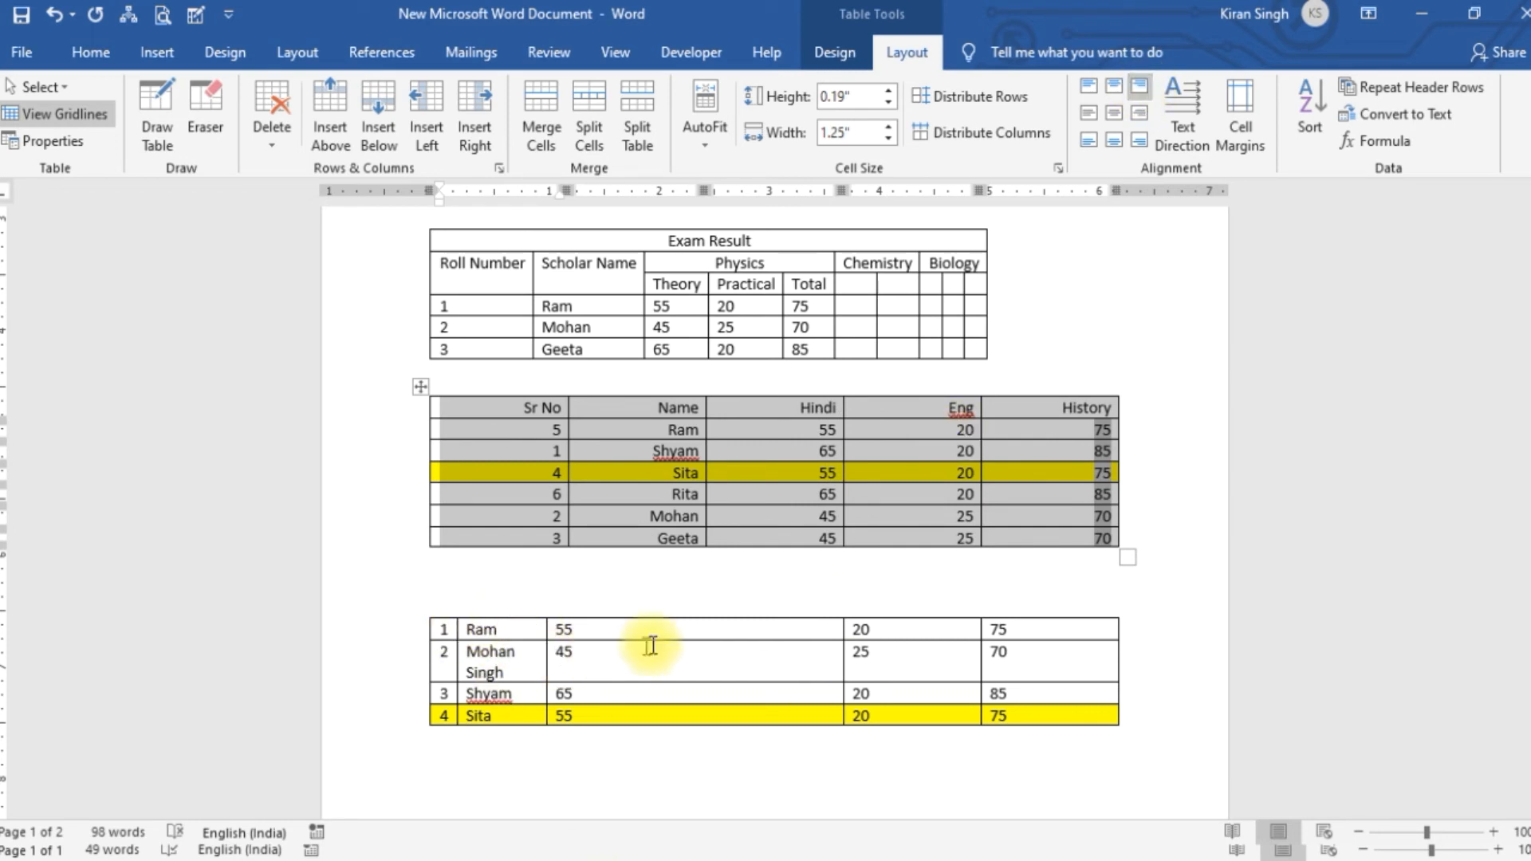
# Step: Align the 45 in the four-row table's second row center left, after trying center, top center and bottom center
pyautogui.click(565, 659)
pyautogui.moveTo(530, 650); pyautogui.dragTo(564, 649)
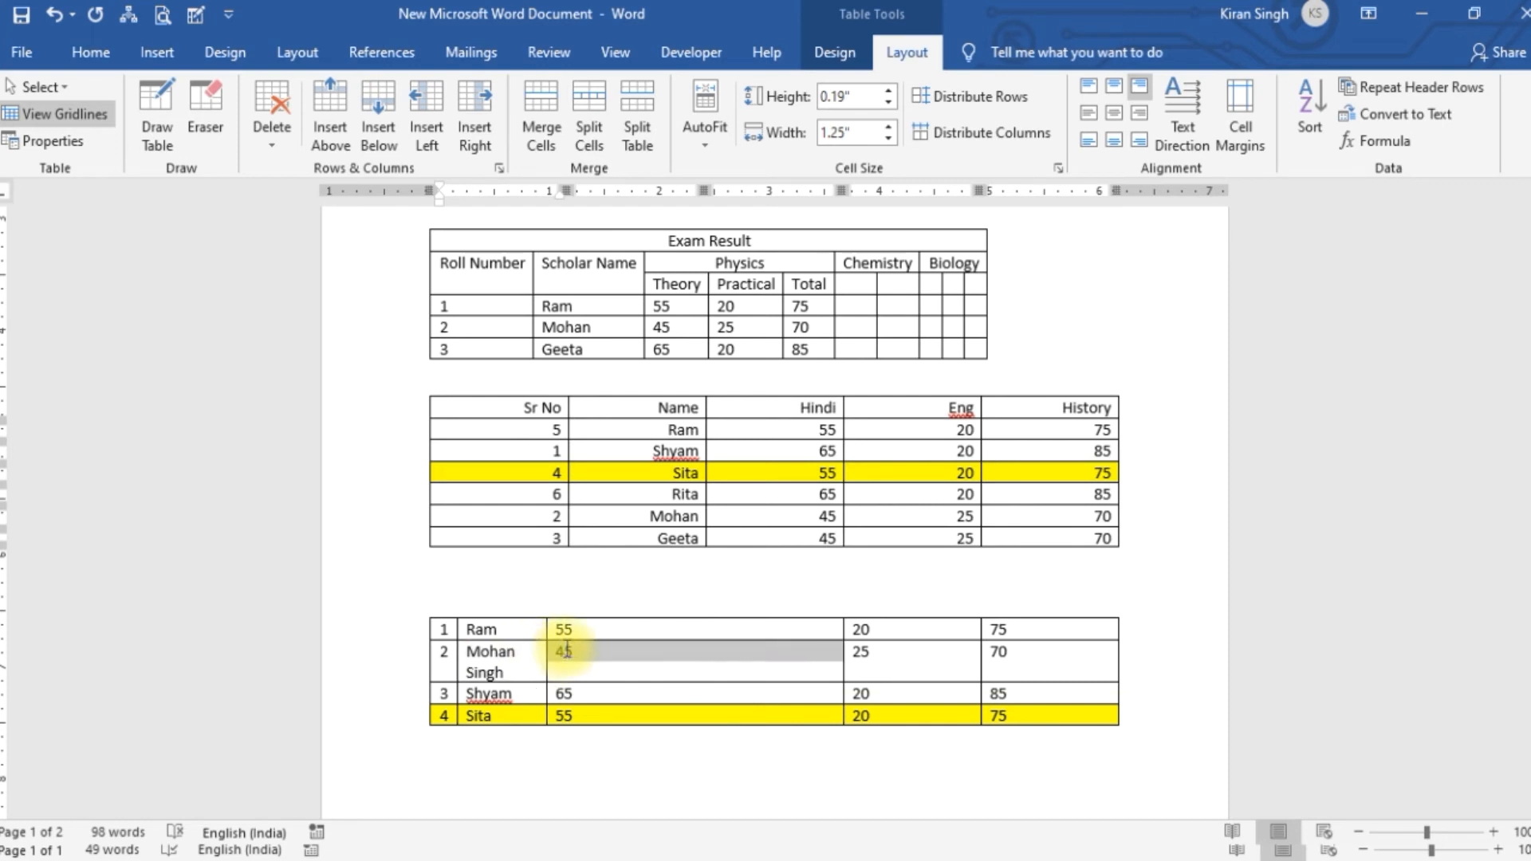
pyautogui.click(1115, 115)
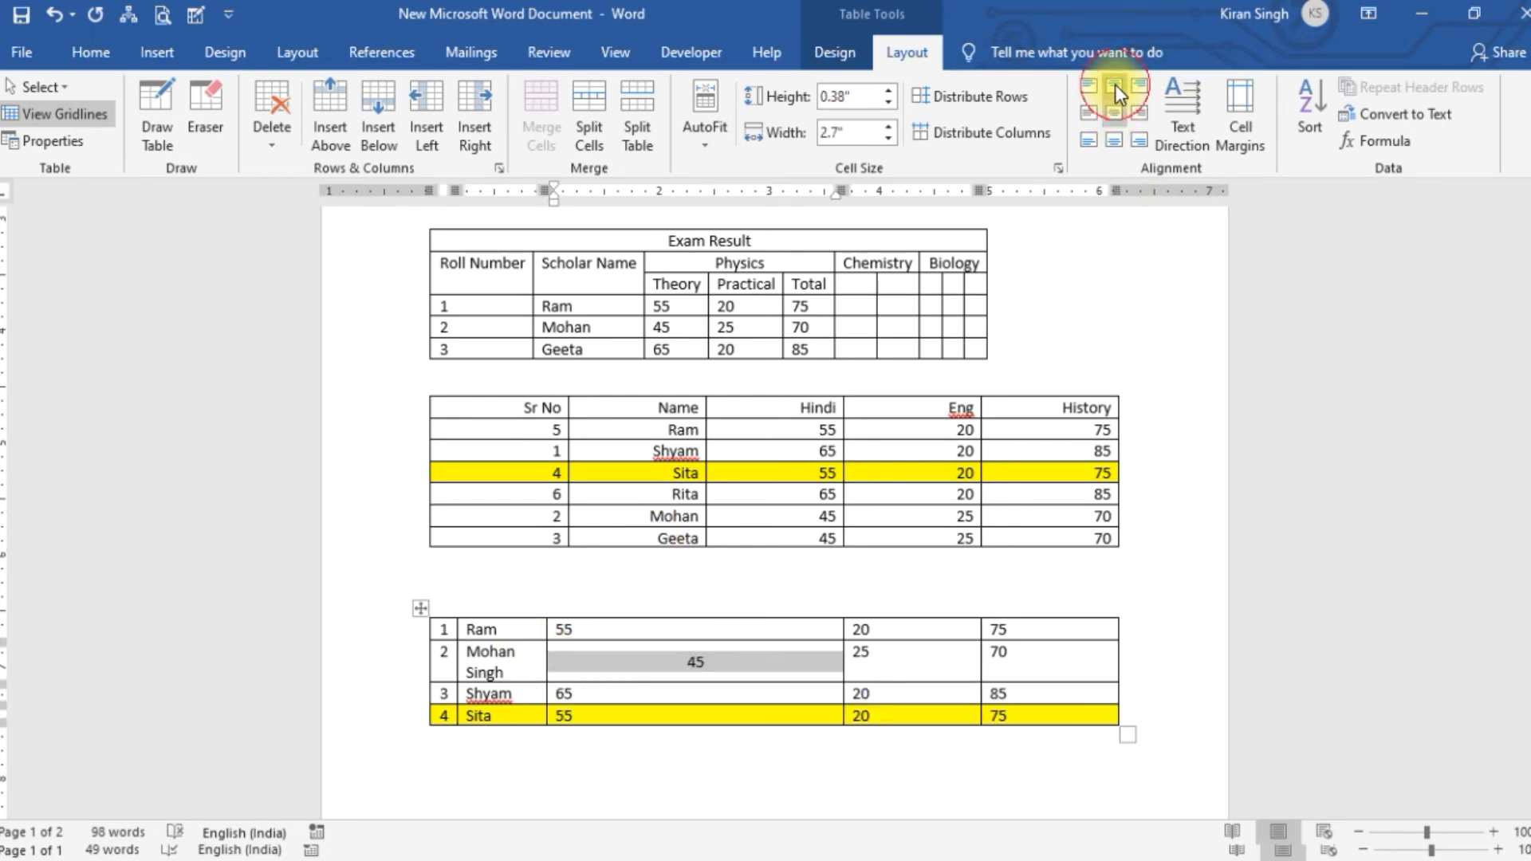
pyautogui.click(1115, 85)
pyautogui.click(1119, 141)
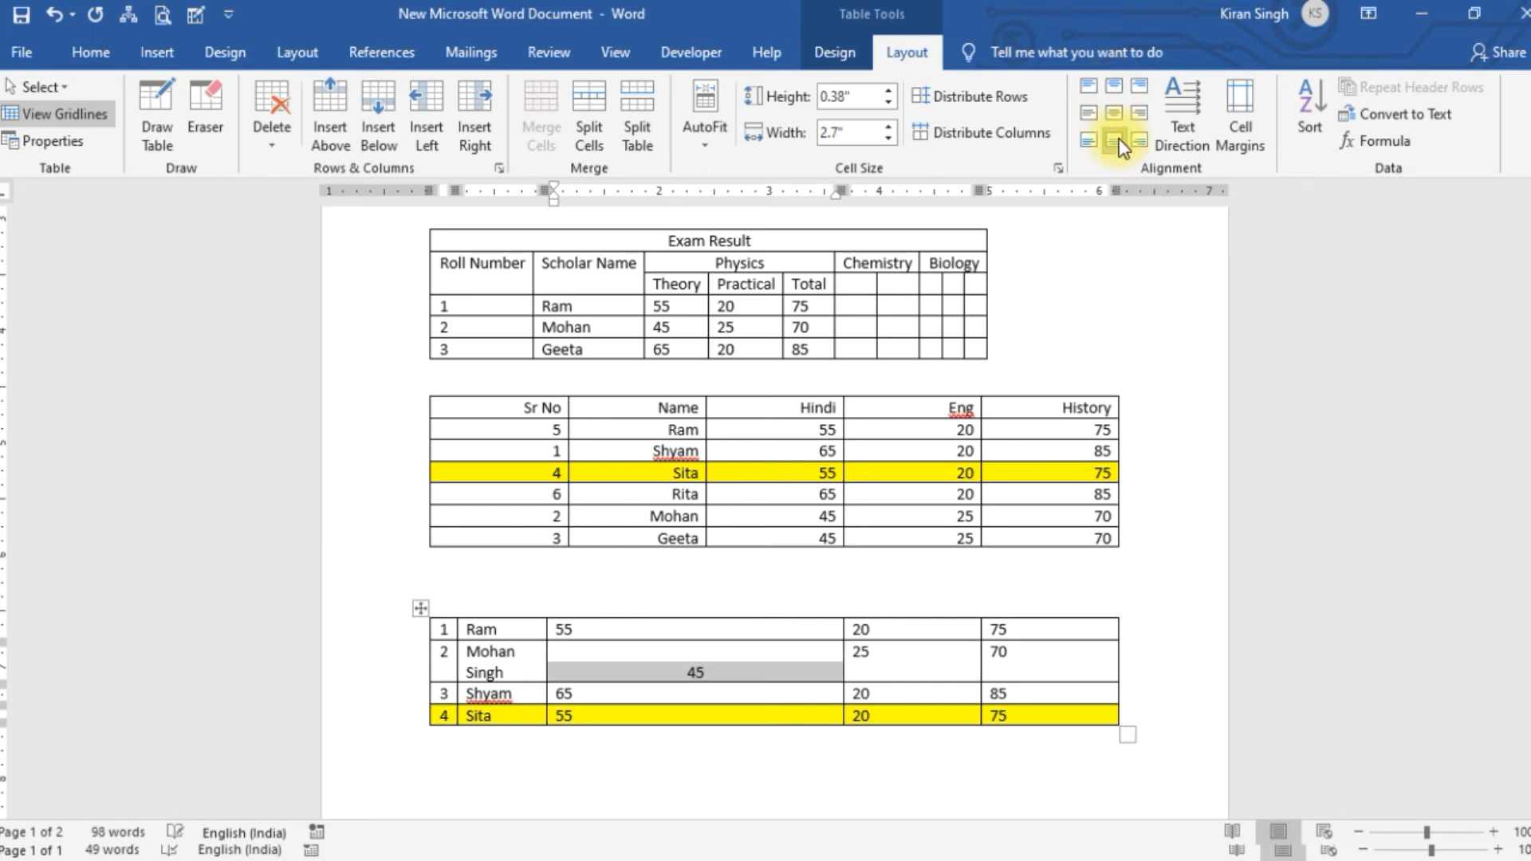
pyautogui.click(1089, 113)
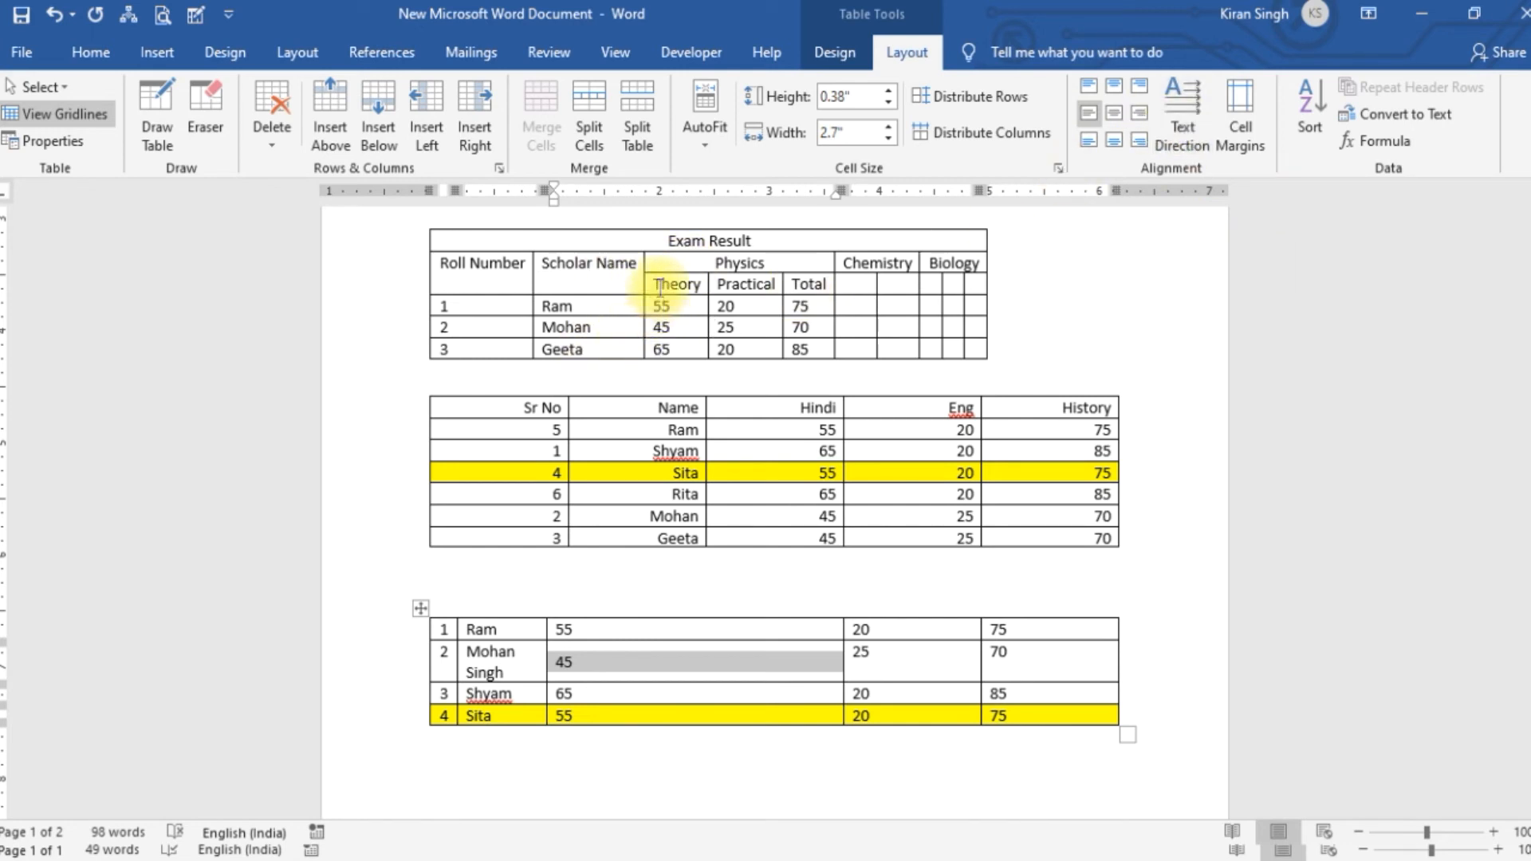
# Step: Try rotating the text direction of the Theory, Practical and Total headings in the Exam Result table, and undo it
pyautogui.moveTo(661, 287); pyautogui.dragTo(808, 306)
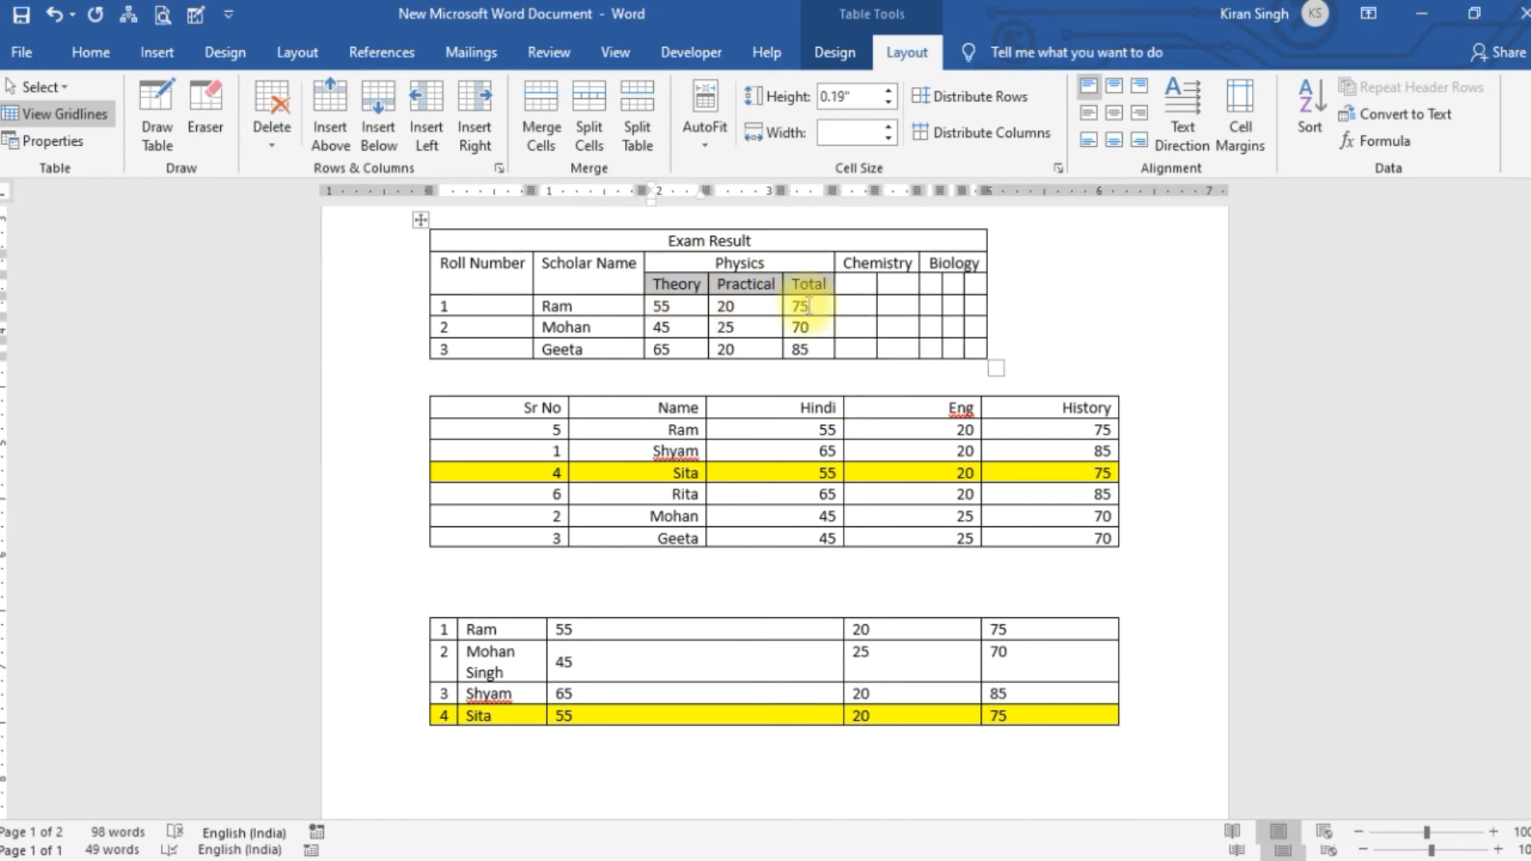
pyautogui.click(1192, 99)
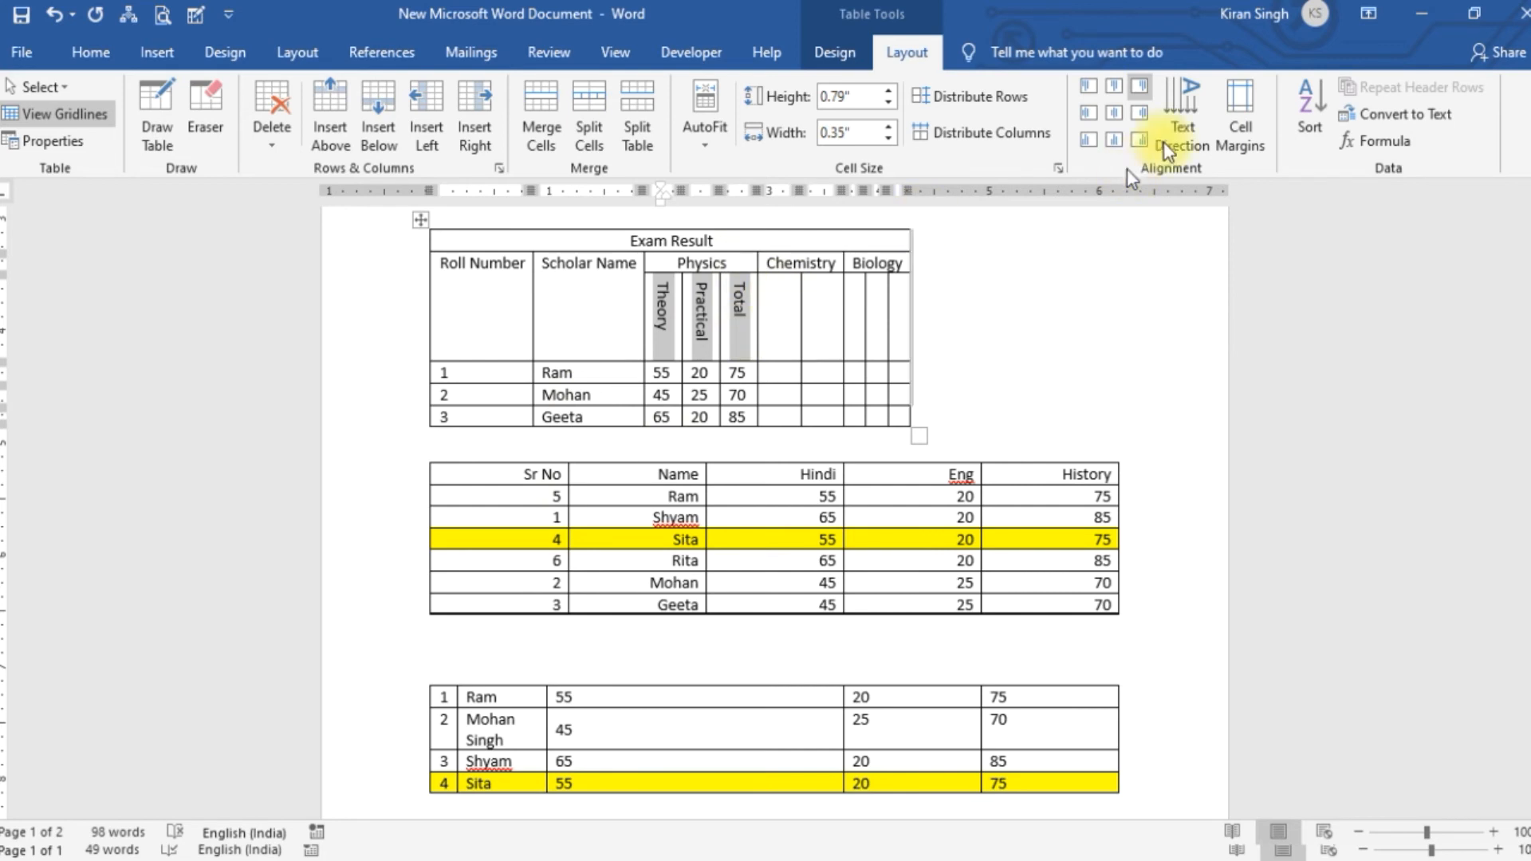
pyautogui.click(1184, 125)
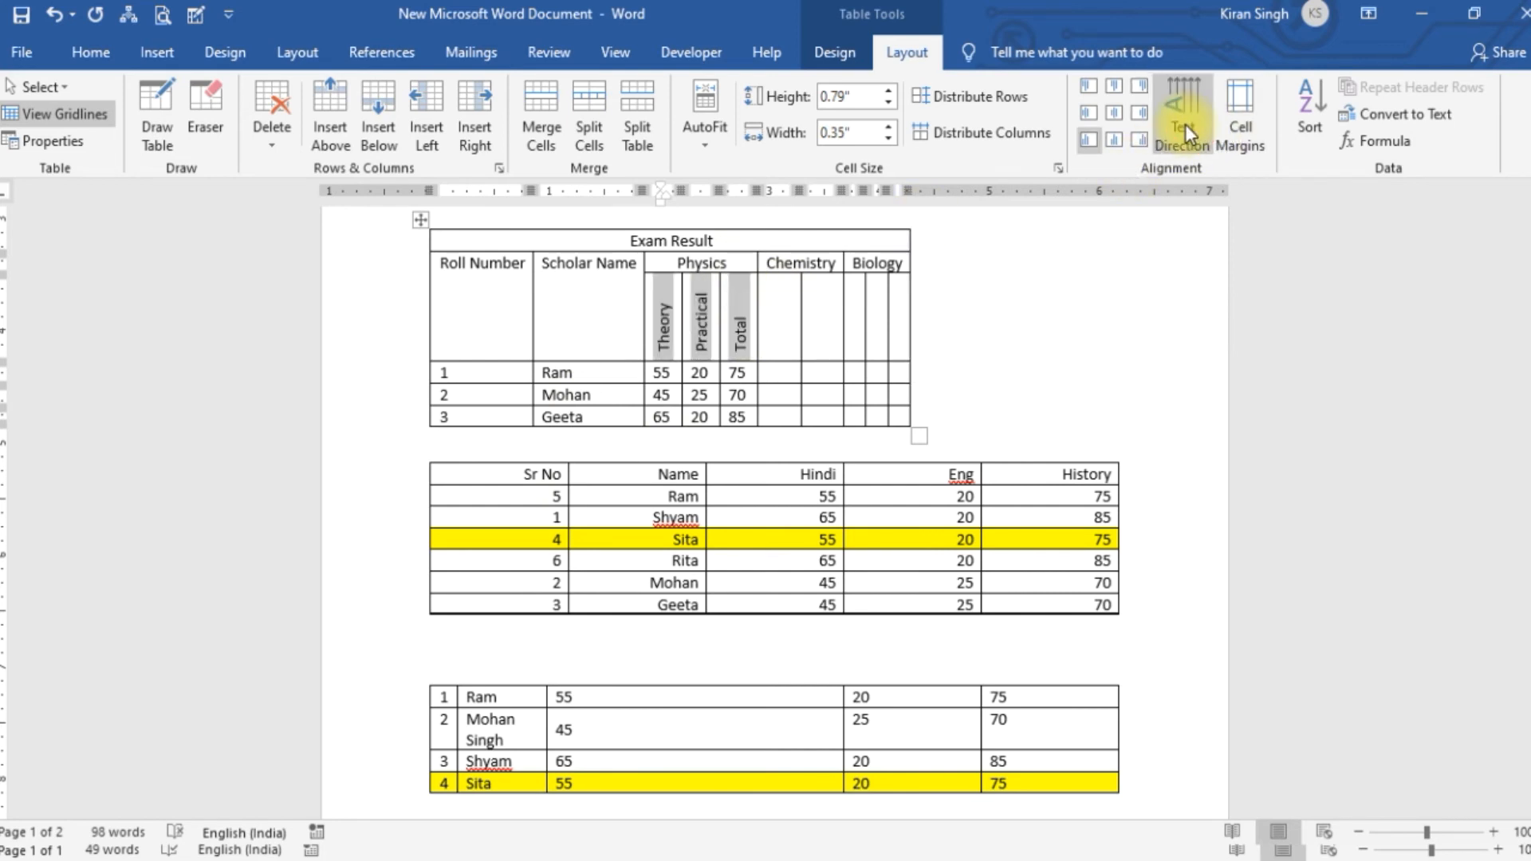
pyautogui.click(1203, 148)
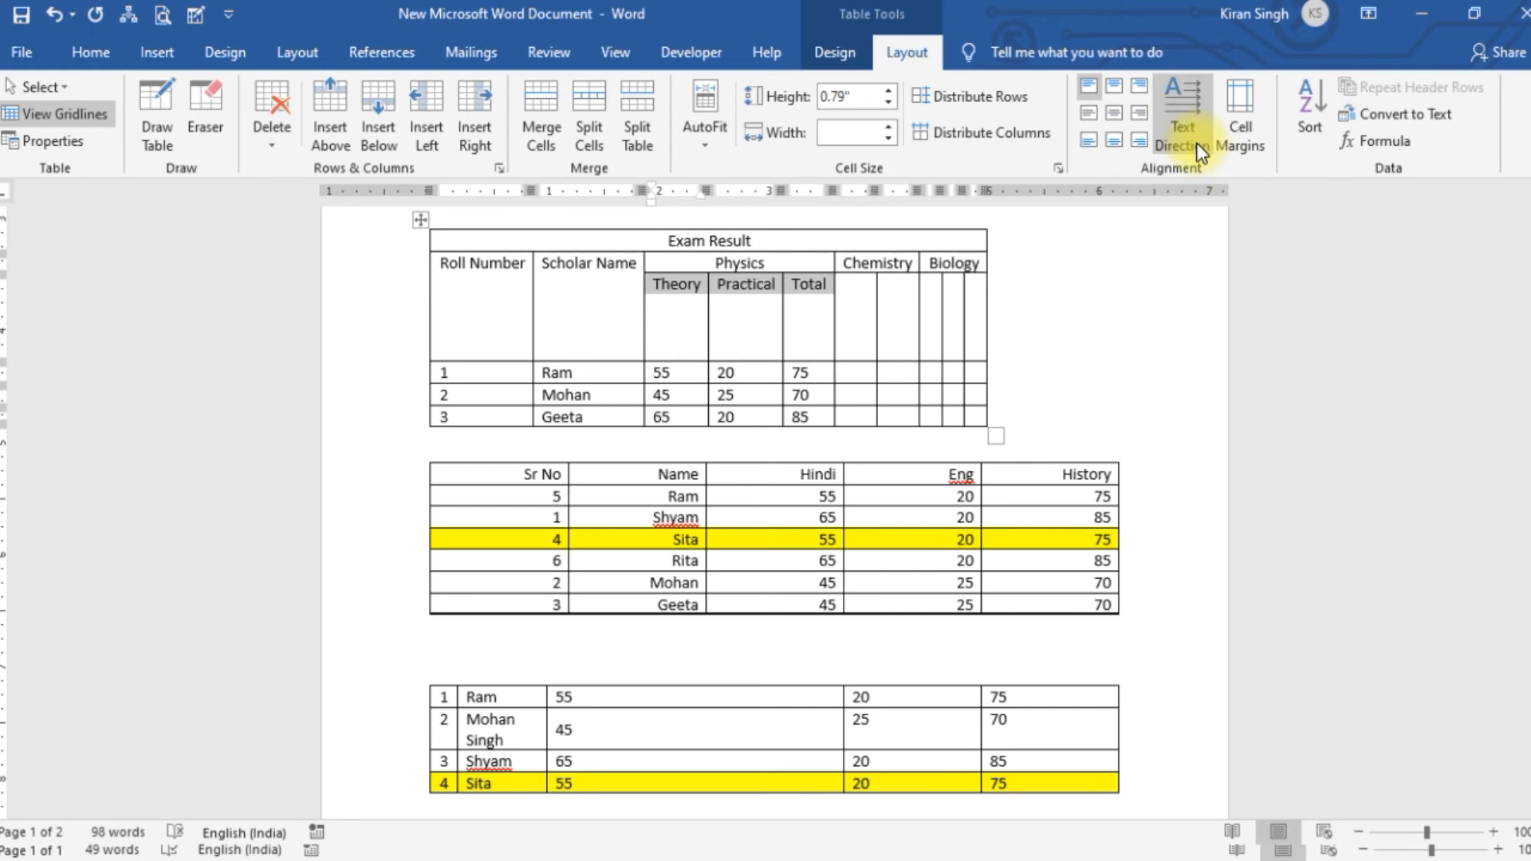
pyautogui.click(55, 14)
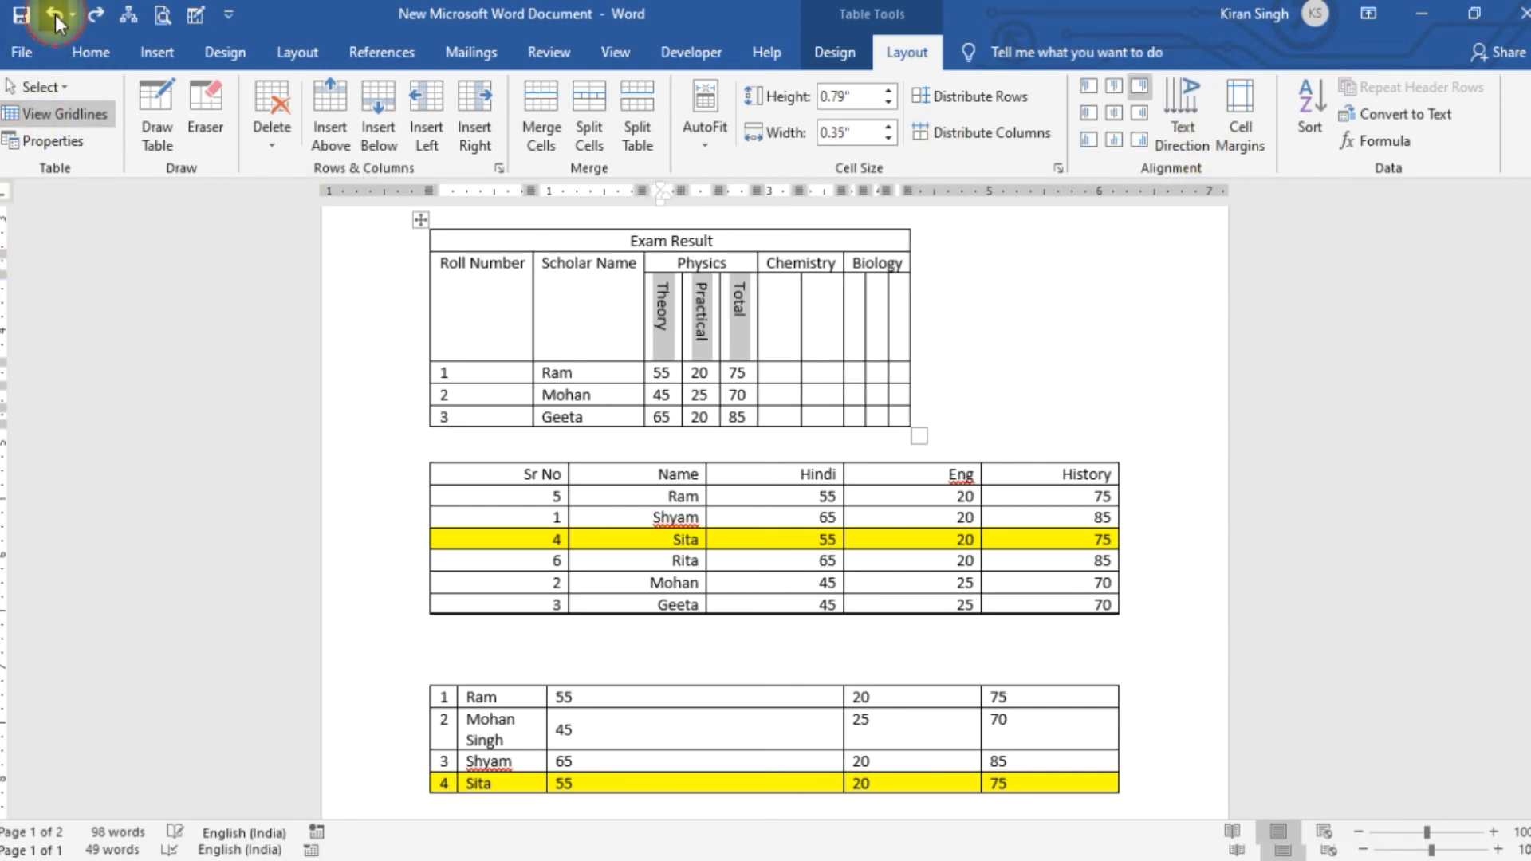
pyautogui.click(55, 15)
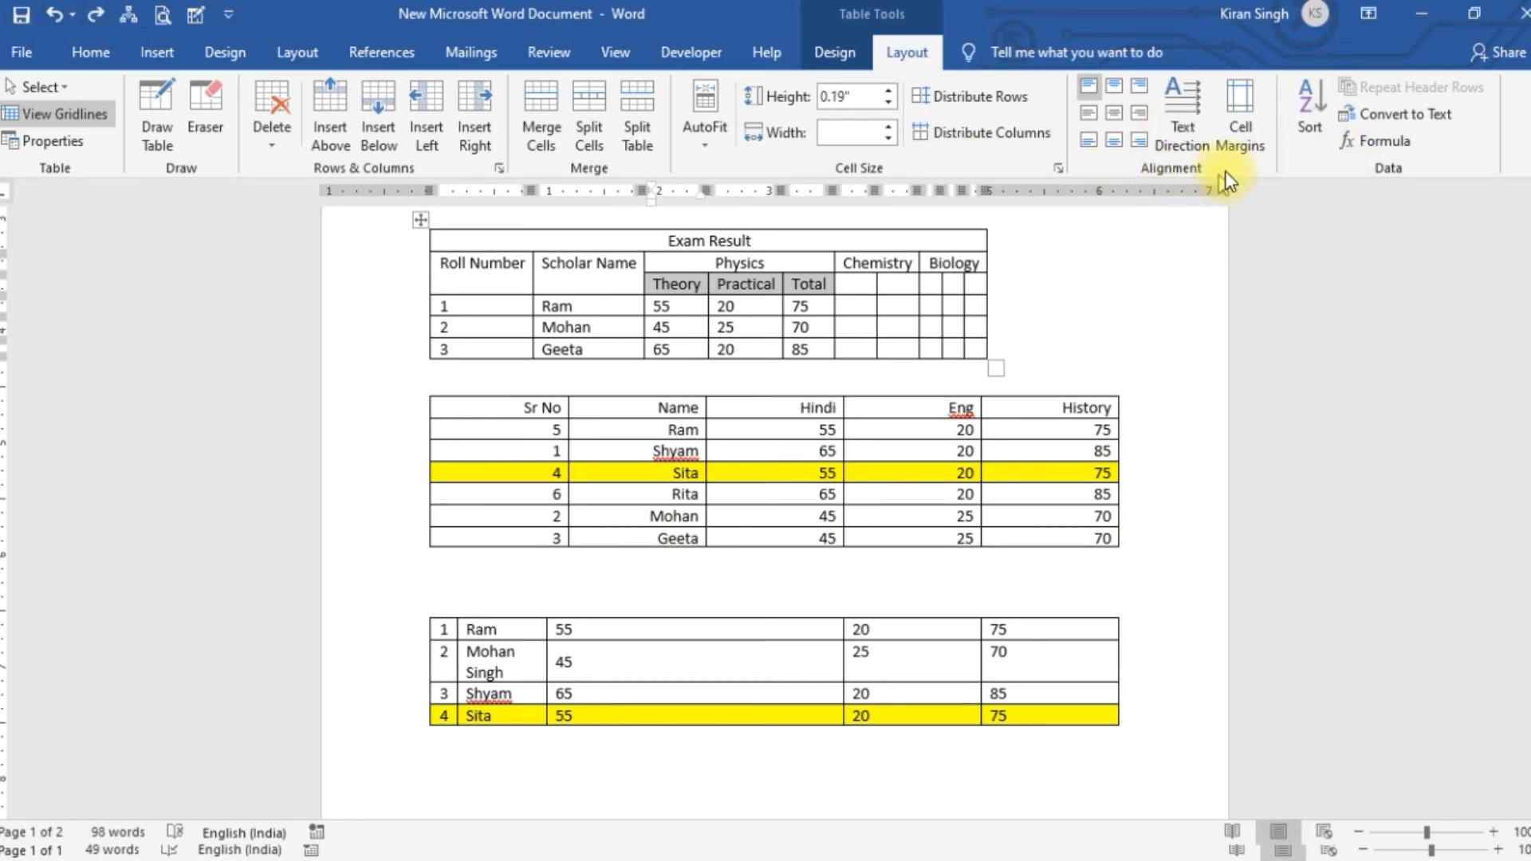
pyautogui.click(1243, 140)
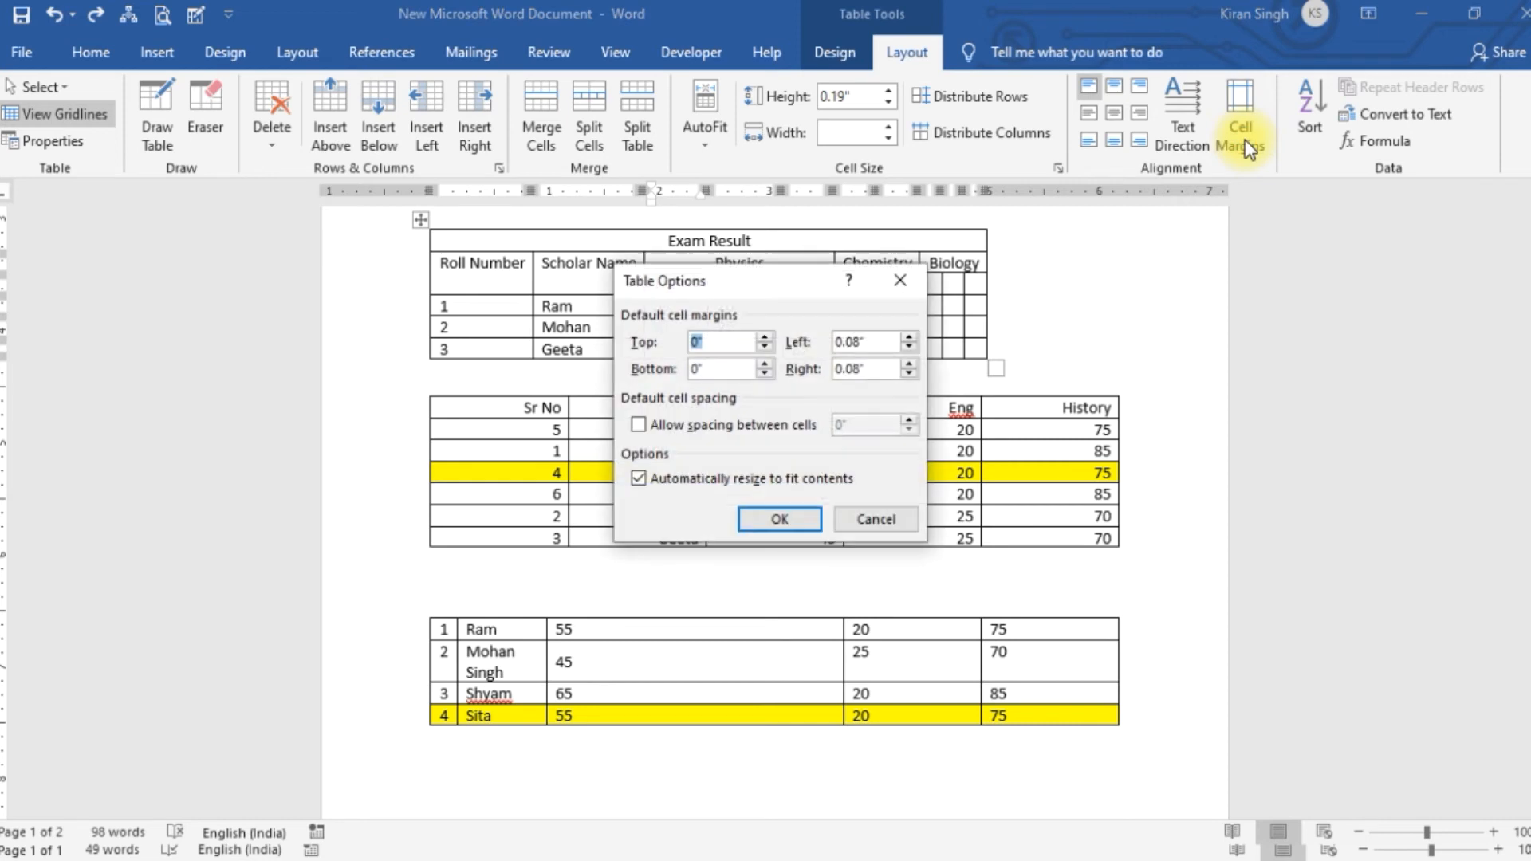
pyautogui.click(1111, 323)
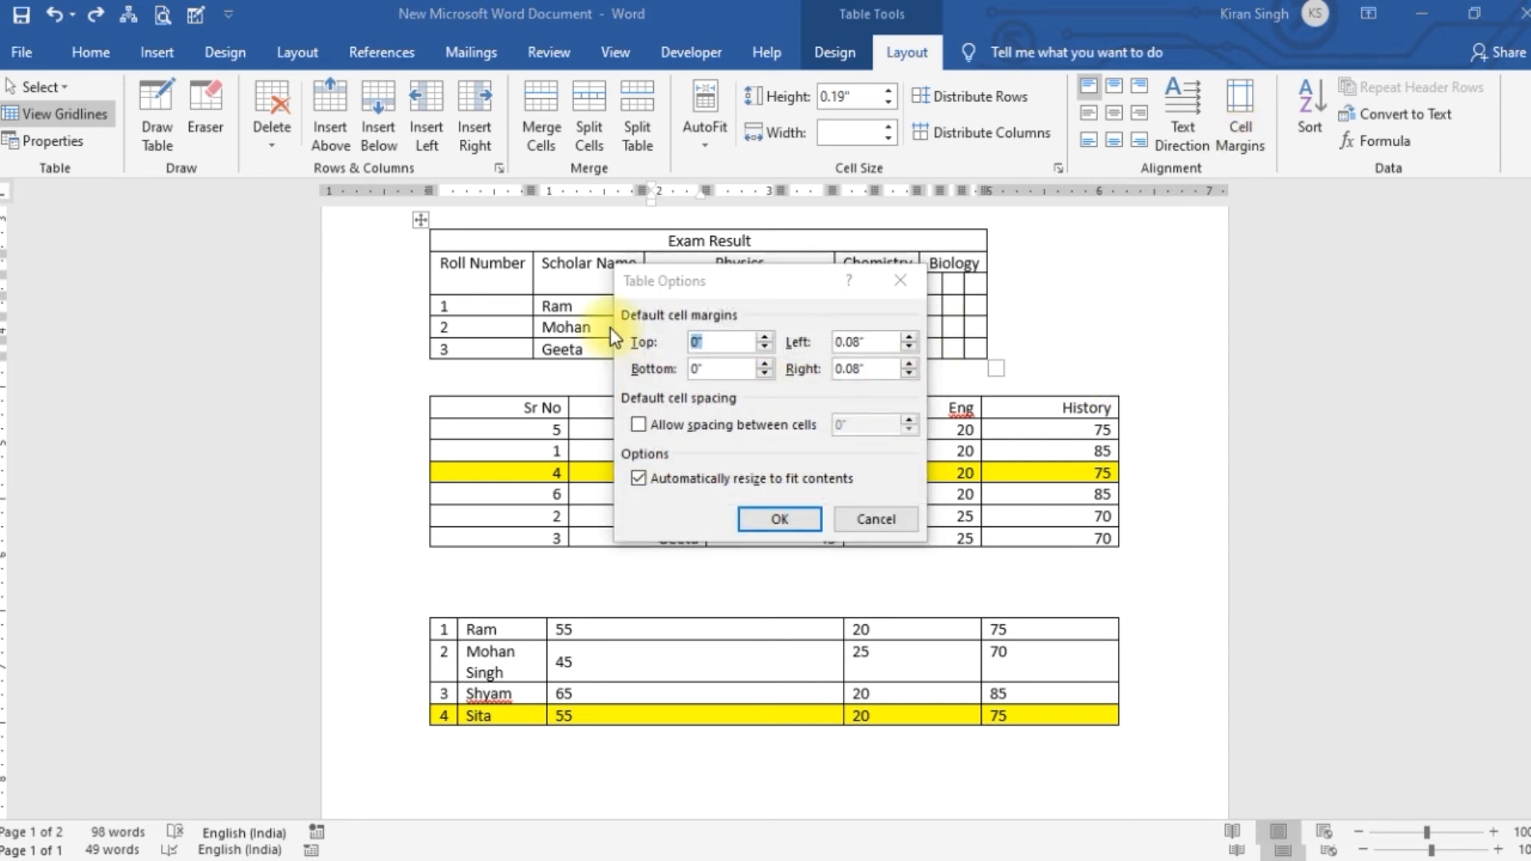
pyautogui.click(893, 514)
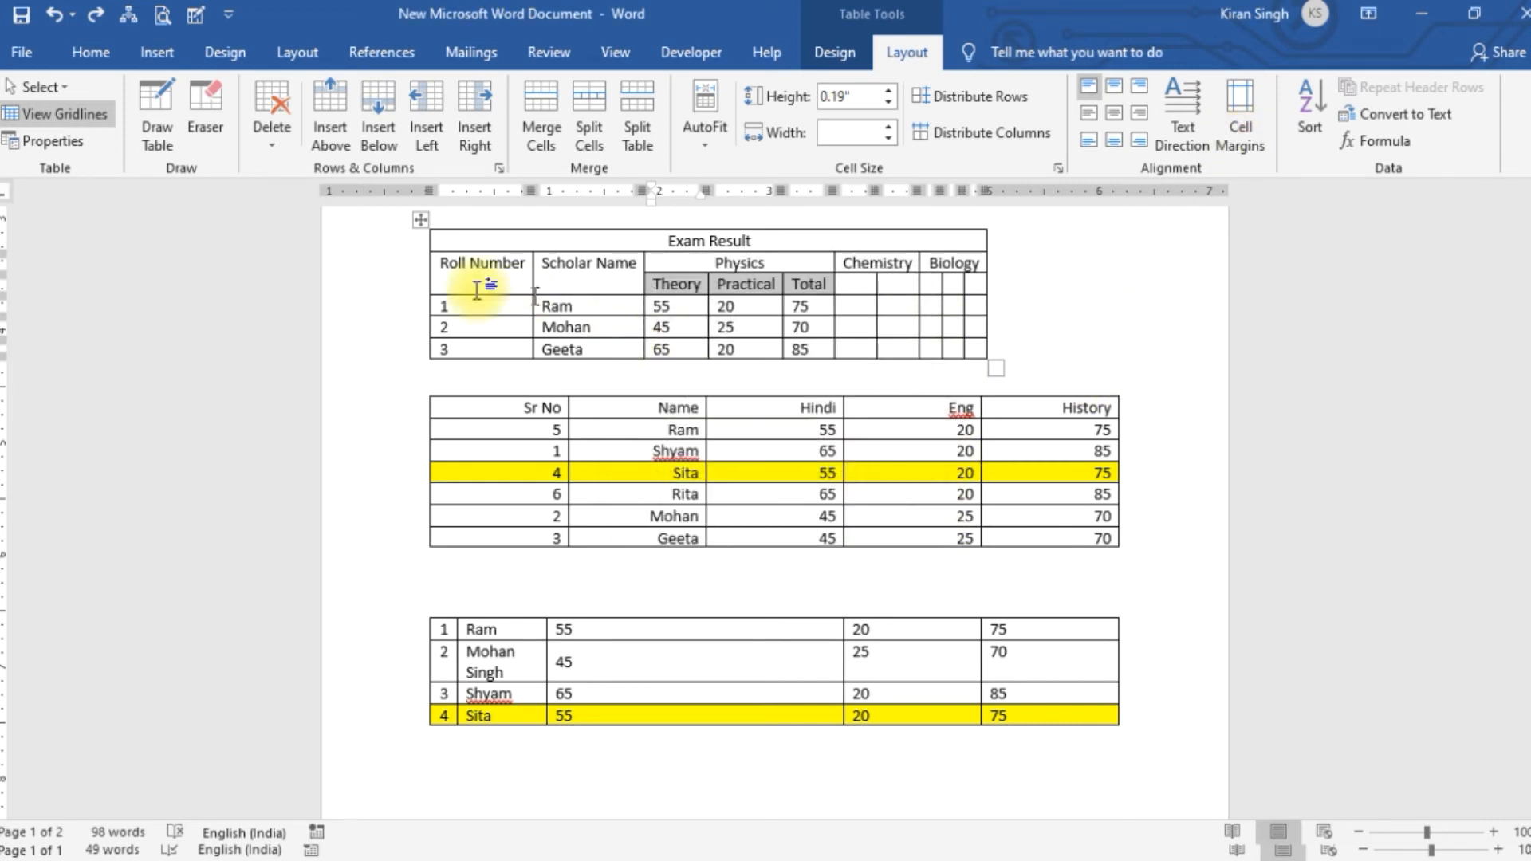
pyautogui.moveTo(674, 280); pyautogui.dragTo(978, 355)
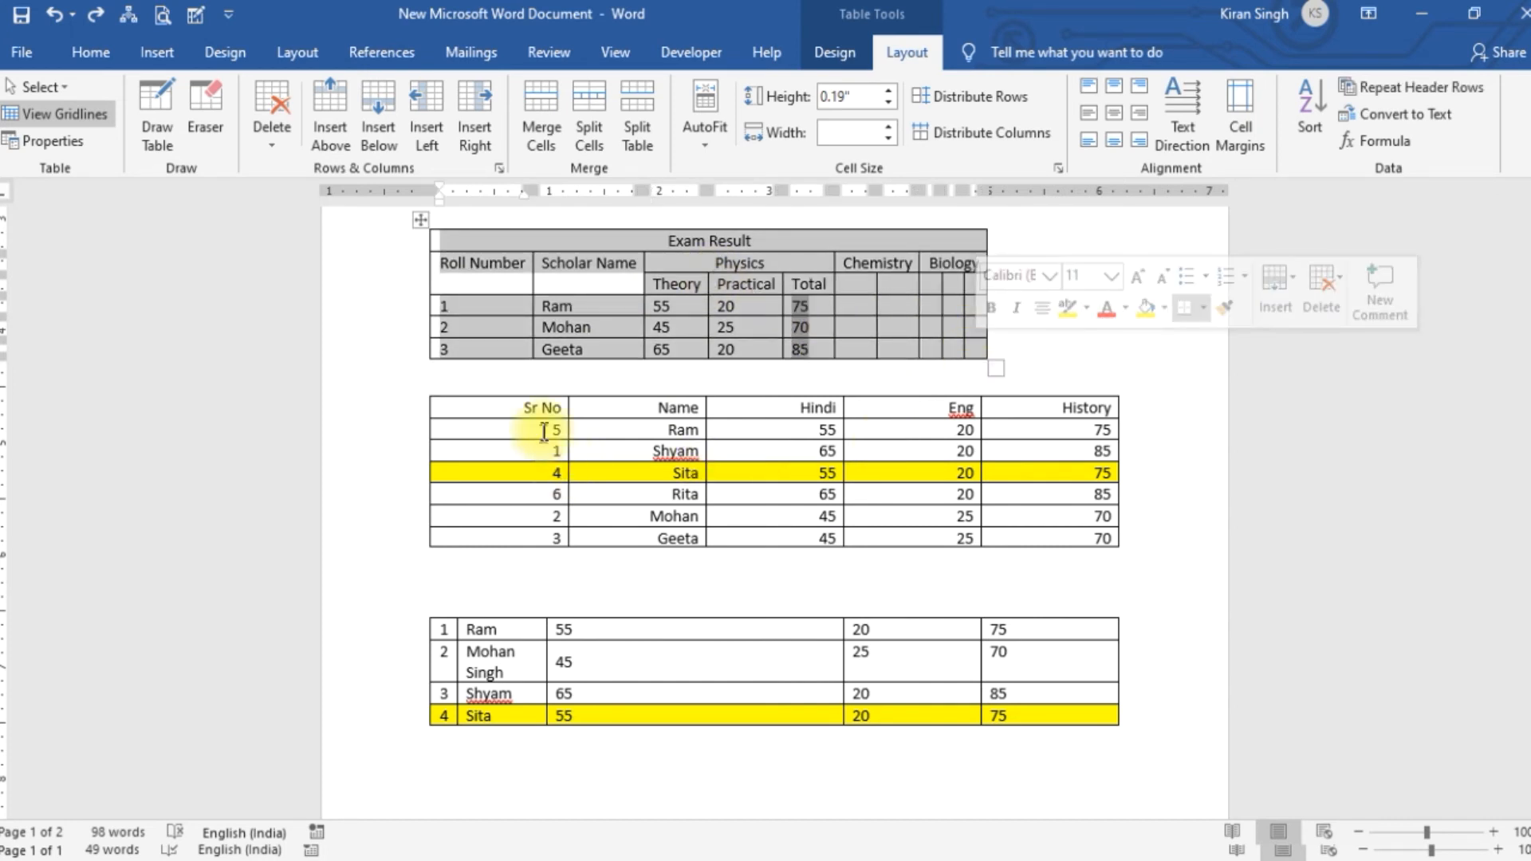
# Step: Widen the default cell margins of the Hindi/Eng/History marks table, setting left to 0.17" and increasing the right margin
pyautogui.moveTo(520, 405); pyautogui.dragTo(1100, 529)
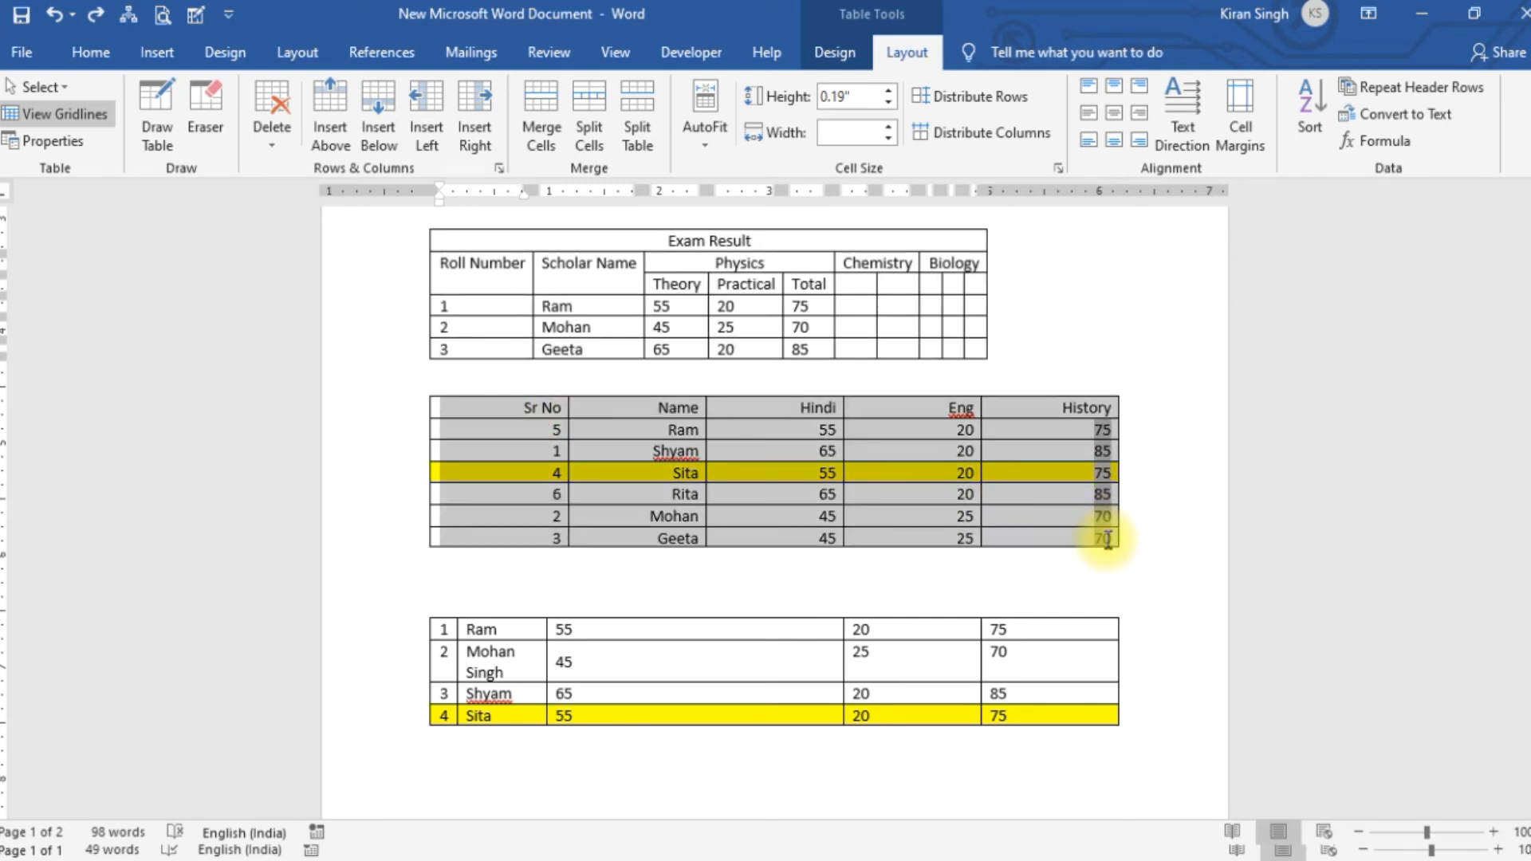
pyautogui.click(1234, 136)
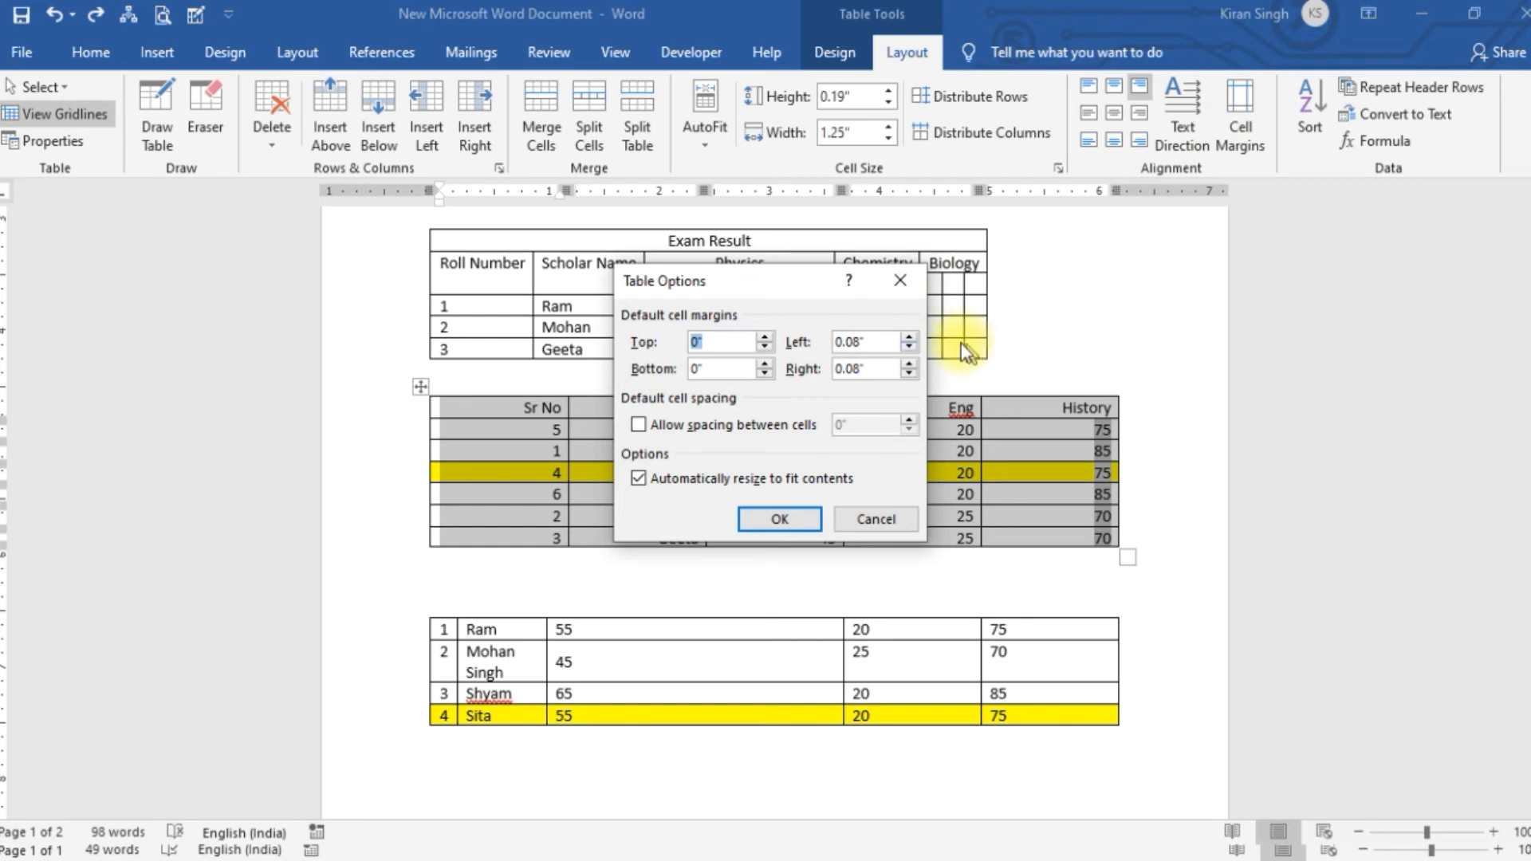
pyautogui.click(908, 338)
pyautogui.click(909, 339)
pyautogui.click(909, 338)
pyautogui.click(909, 338)
pyautogui.click(909, 338)
pyautogui.click(908, 338)
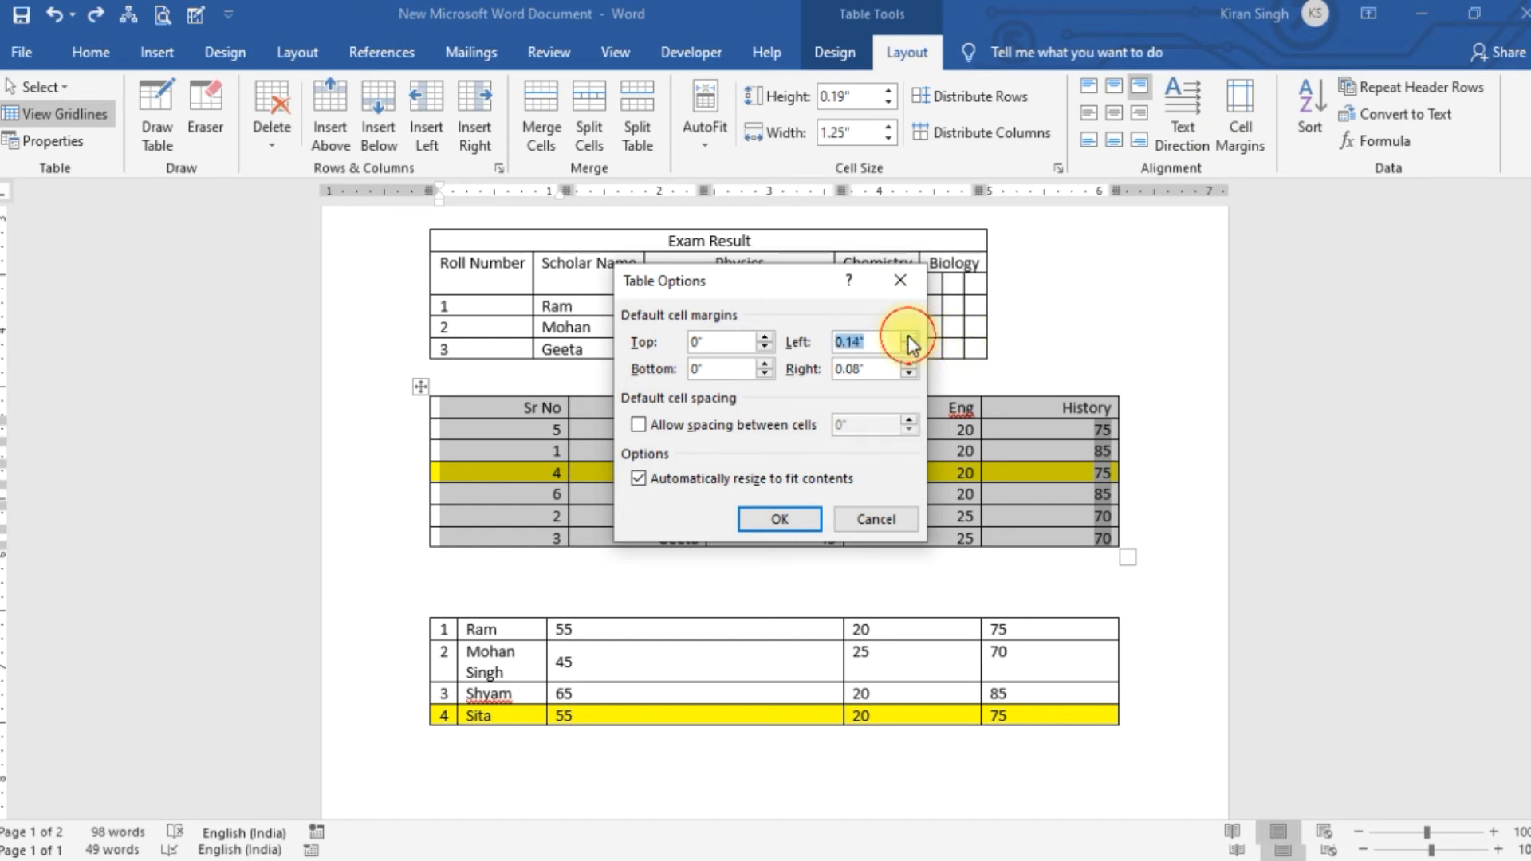
pyautogui.click(909, 363)
pyautogui.click(909, 364)
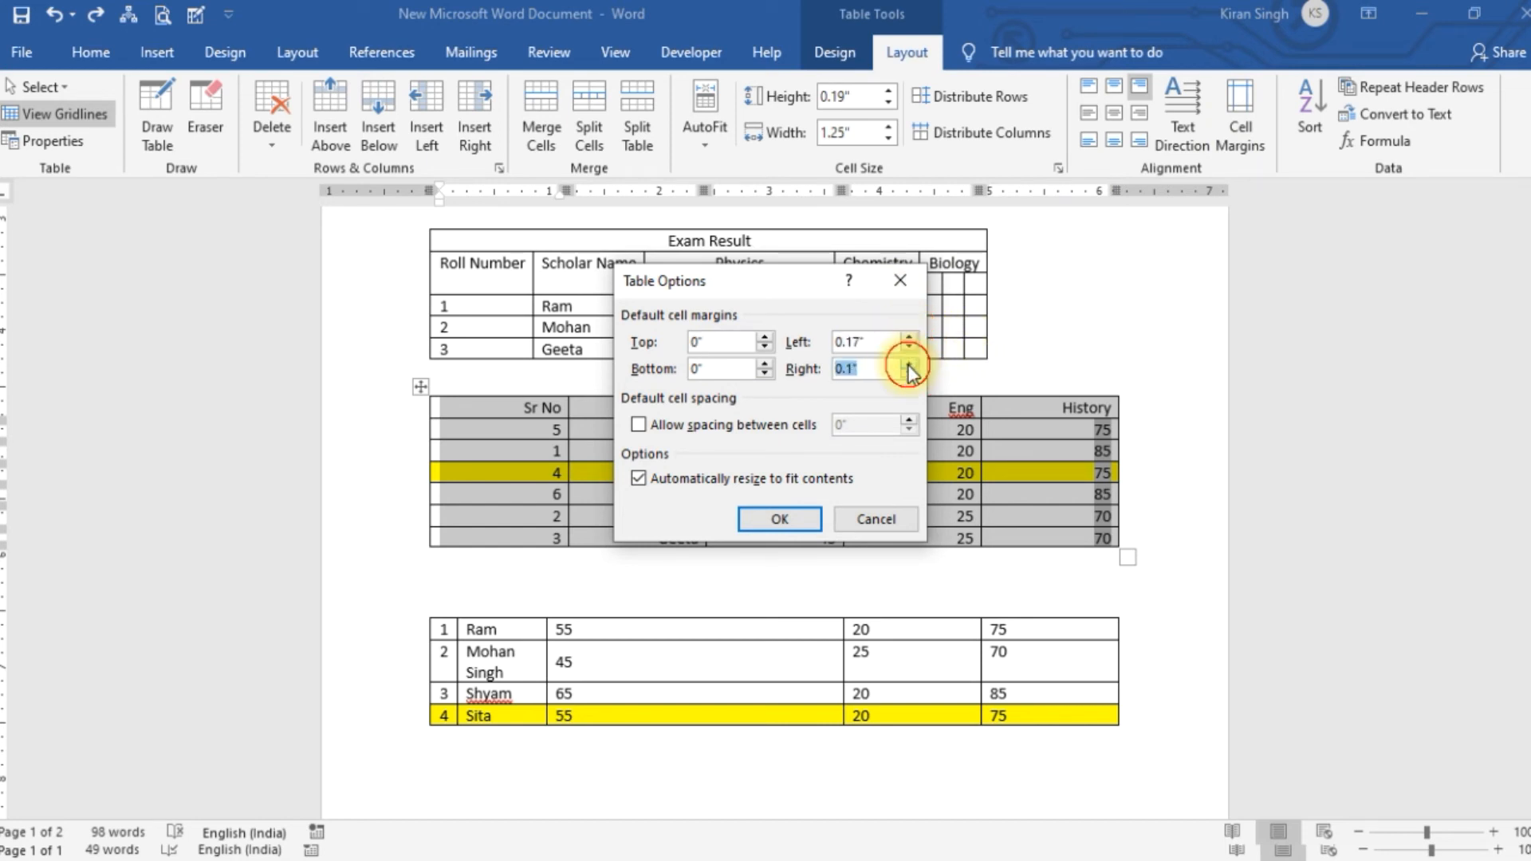
pyautogui.click(909, 363)
pyautogui.click(909, 364)
pyautogui.click(909, 363)
pyautogui.click(788, 518)
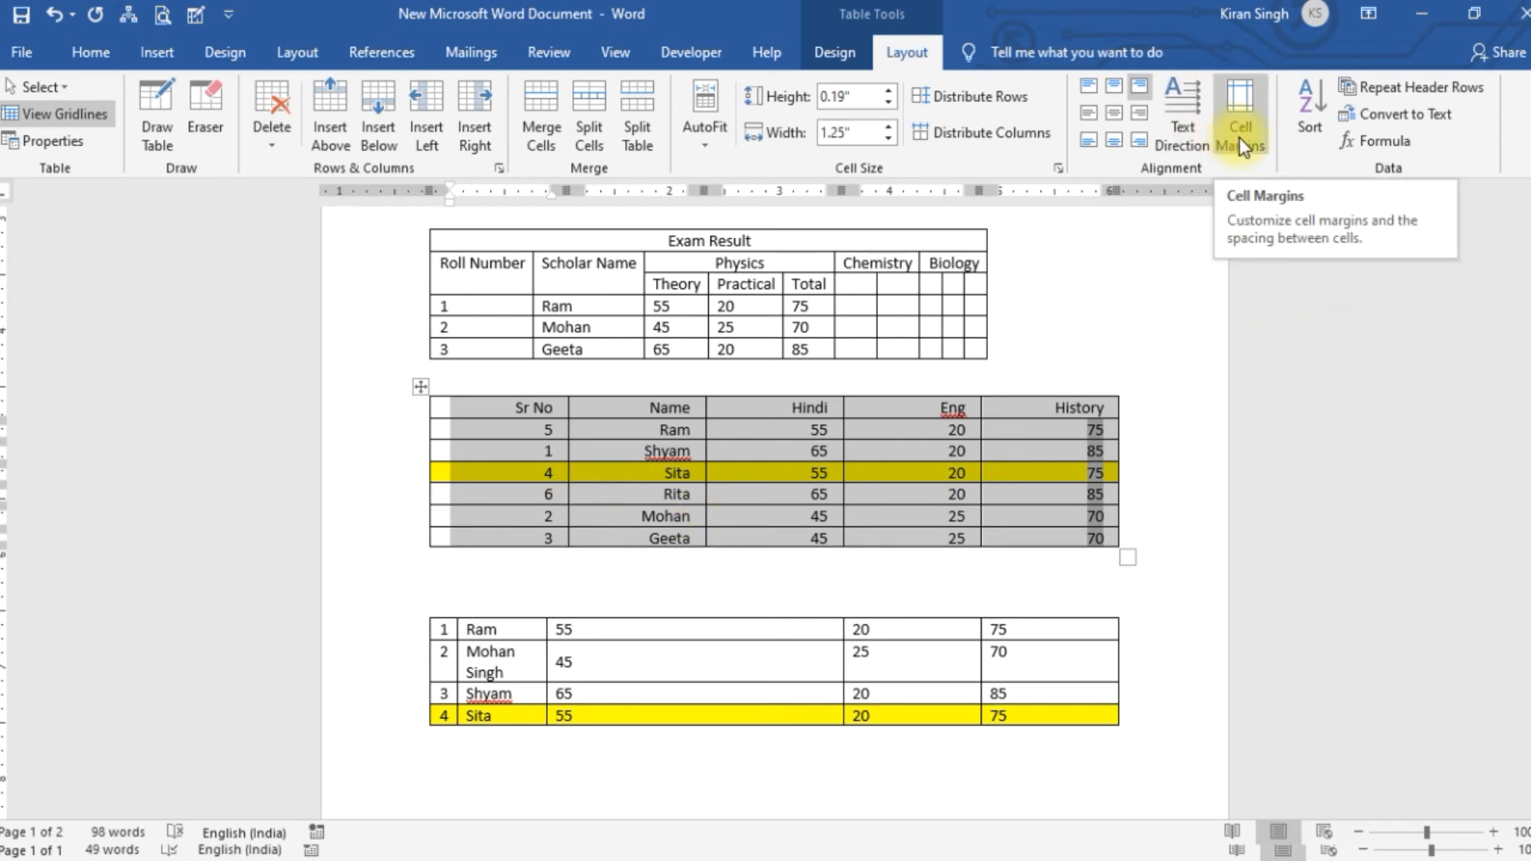
pyautogui.click(1311, 380)
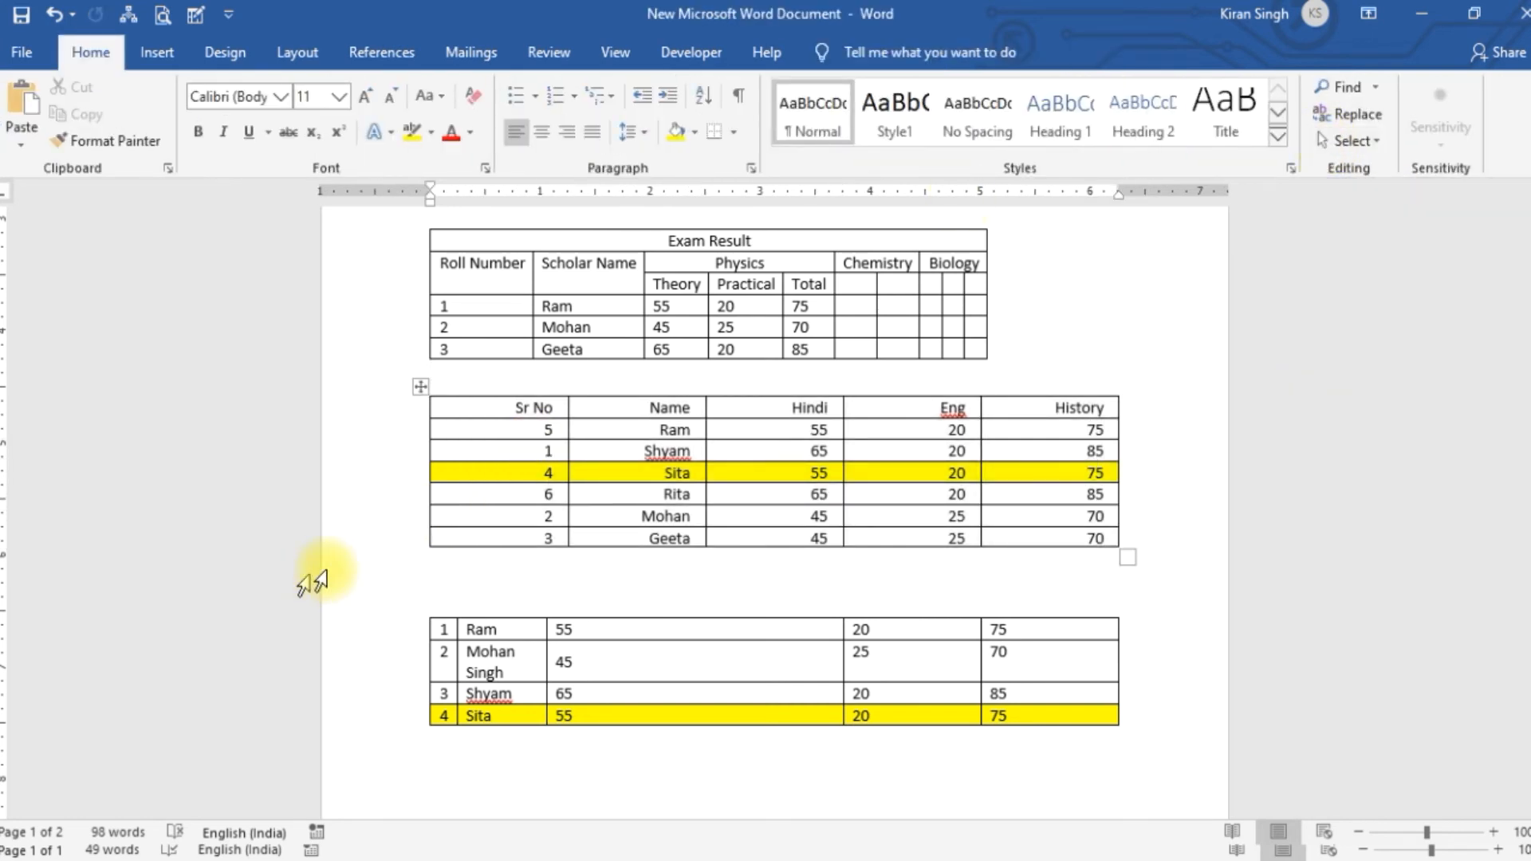
# Step: Sort the Hindi/Eng/History marks table by Column 1 as numbers in ascending order
pyautogui.moveTo(519, 405); pyautogui.dragTo(1107, 546)
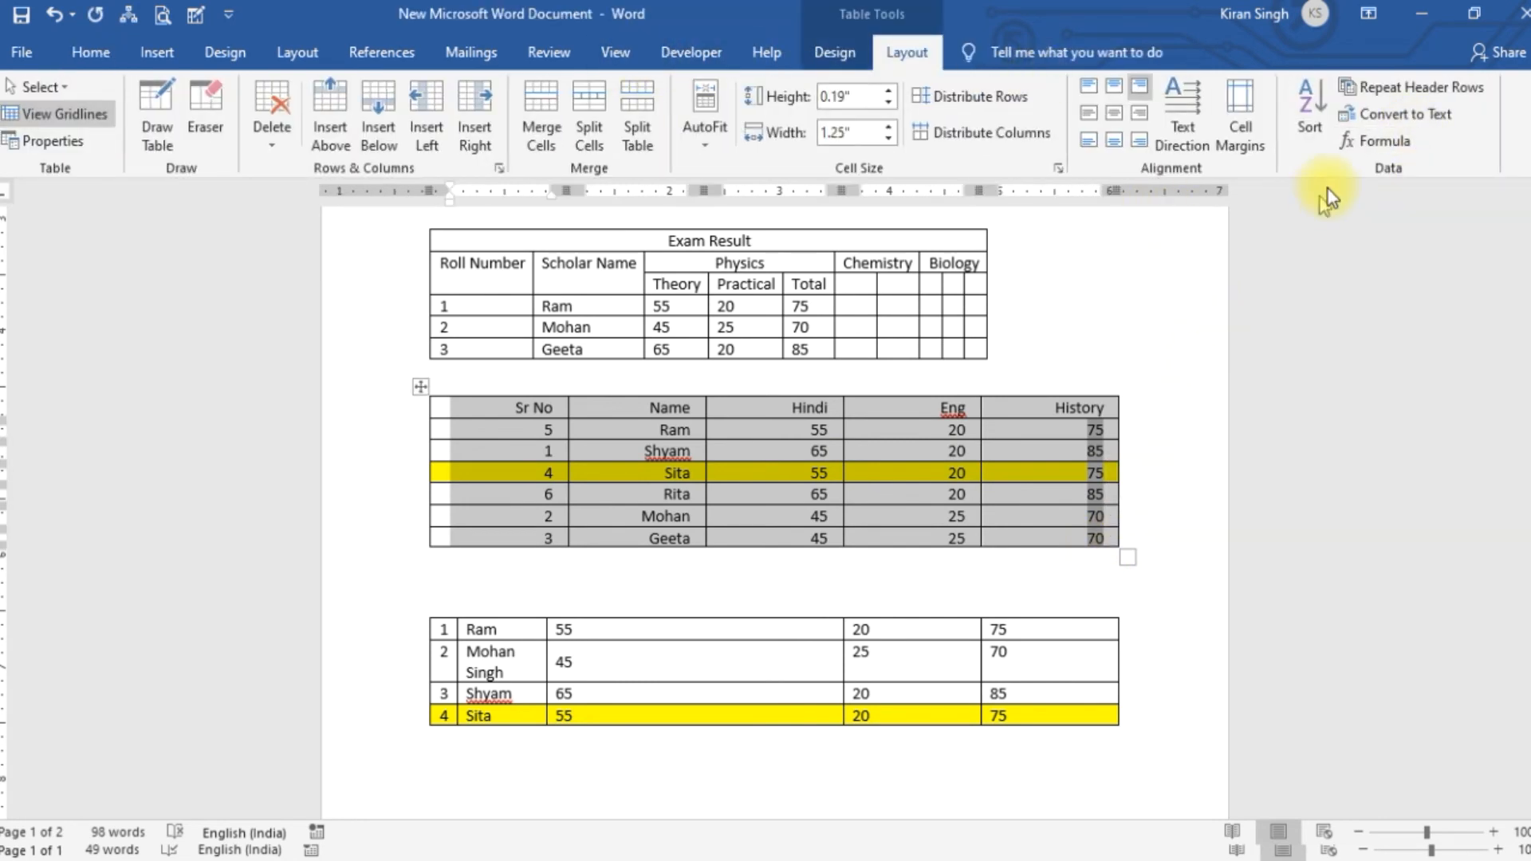
pyautogui.click(1322, 134)
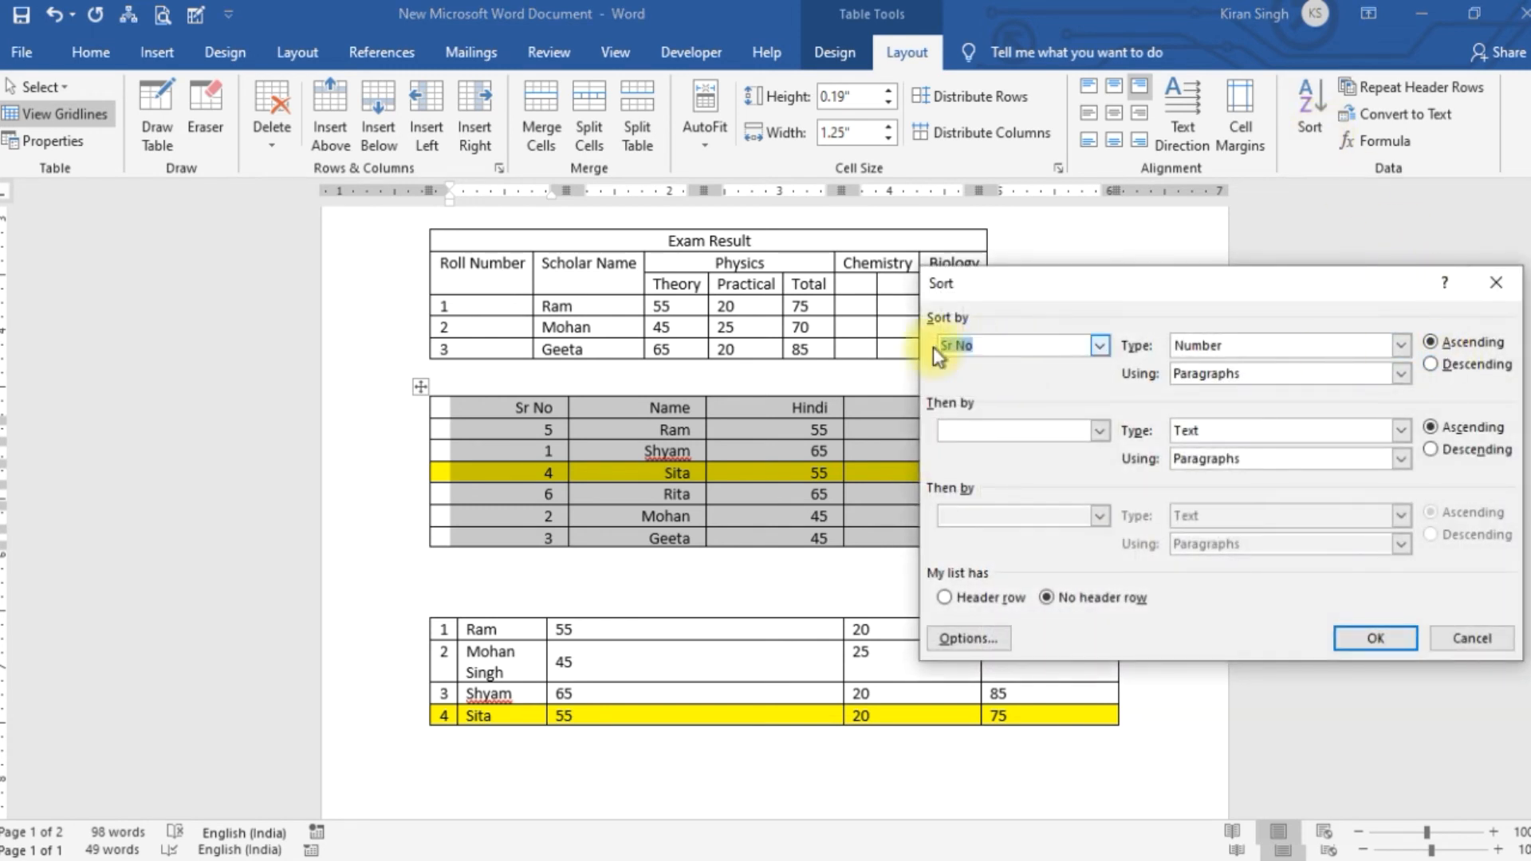
pyautogui.click(1100, 346)
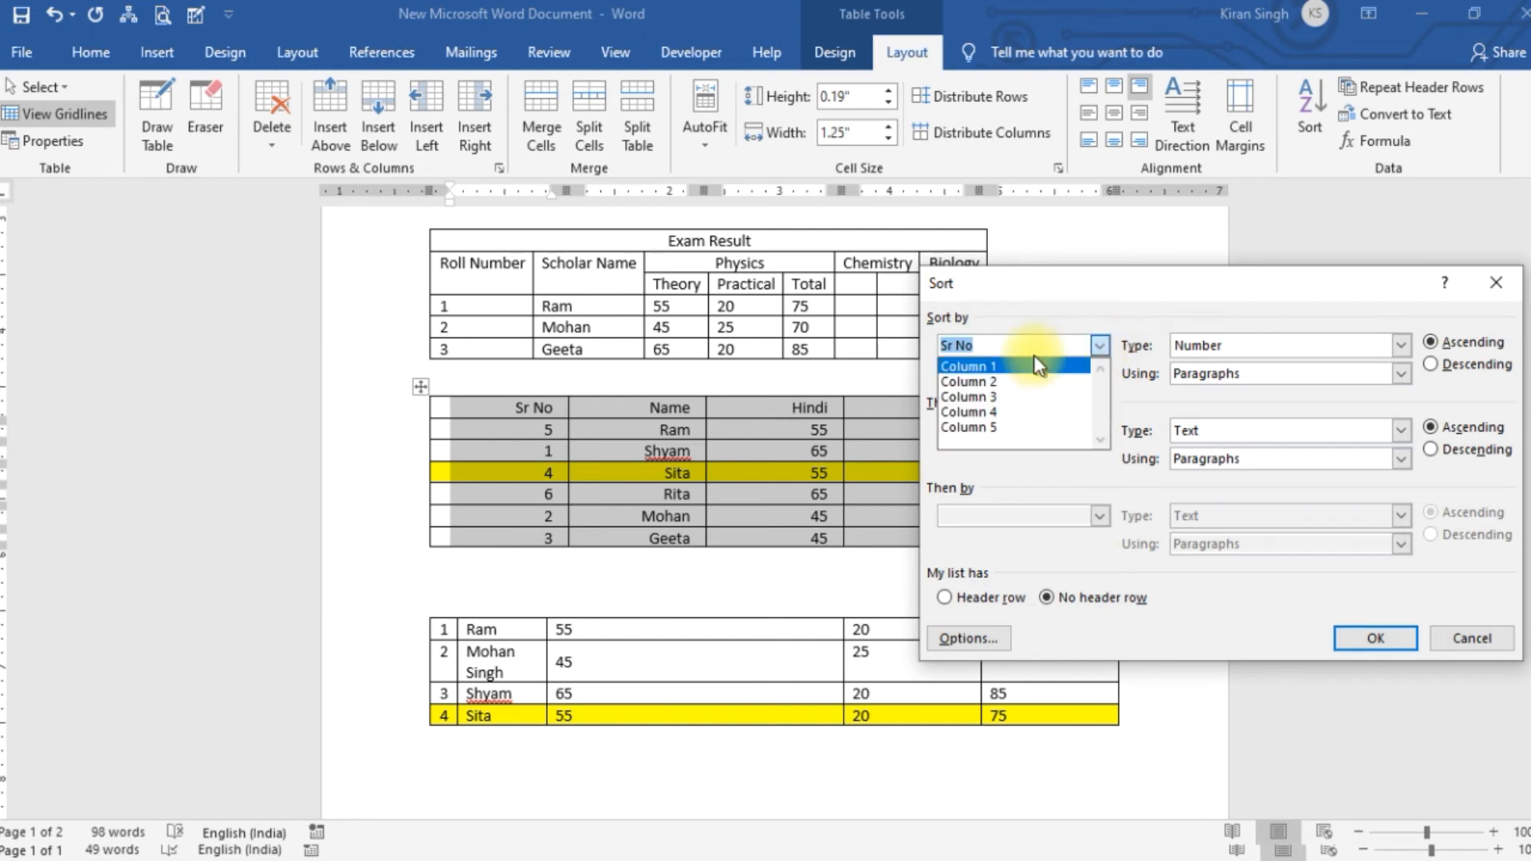
pyautogui.click(1101, 346)
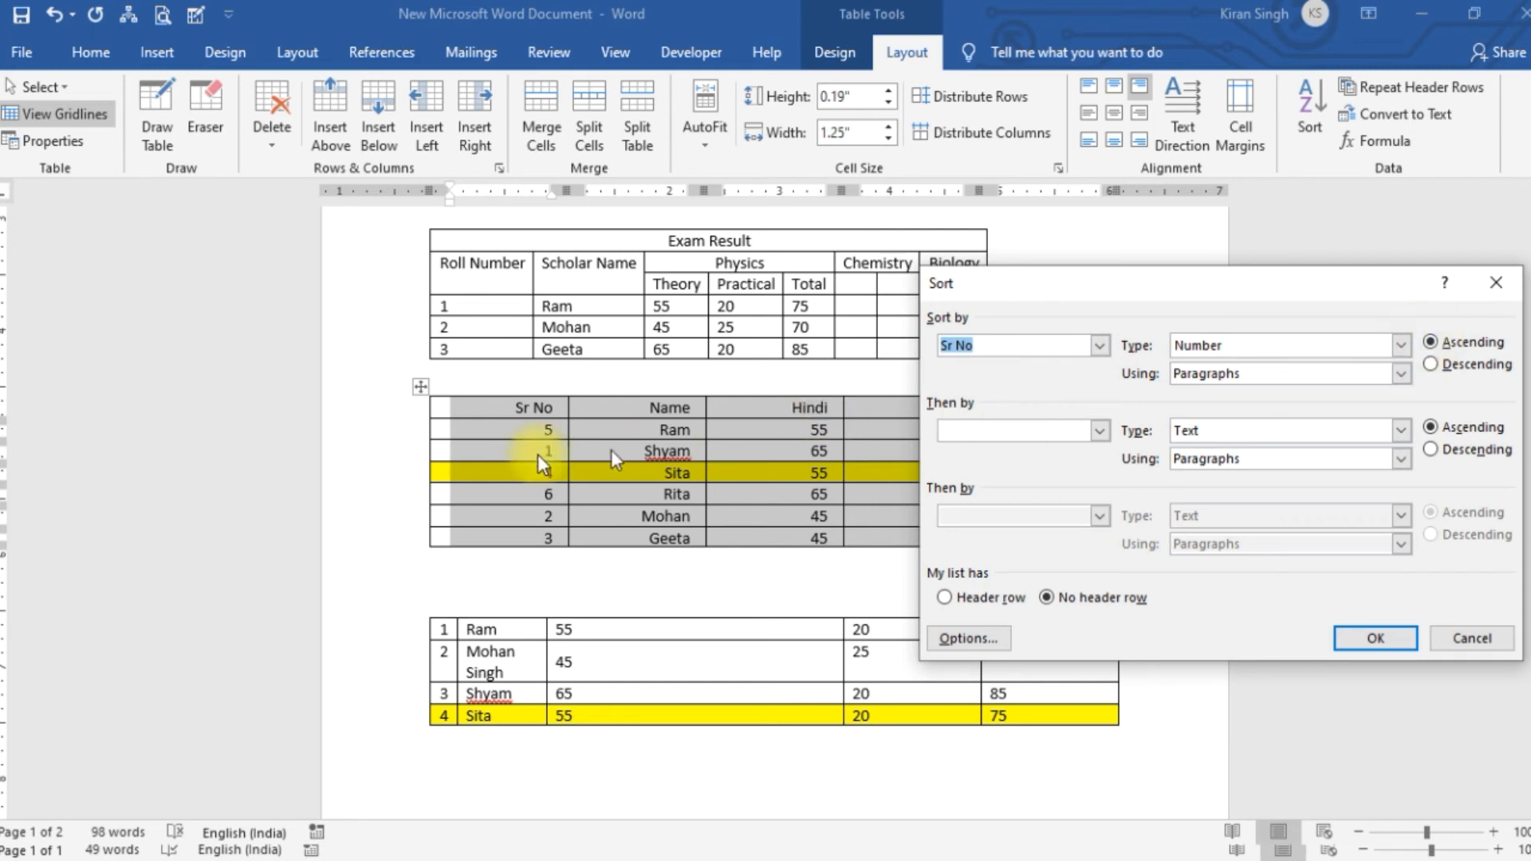
pyautogui.click(1376, 641)
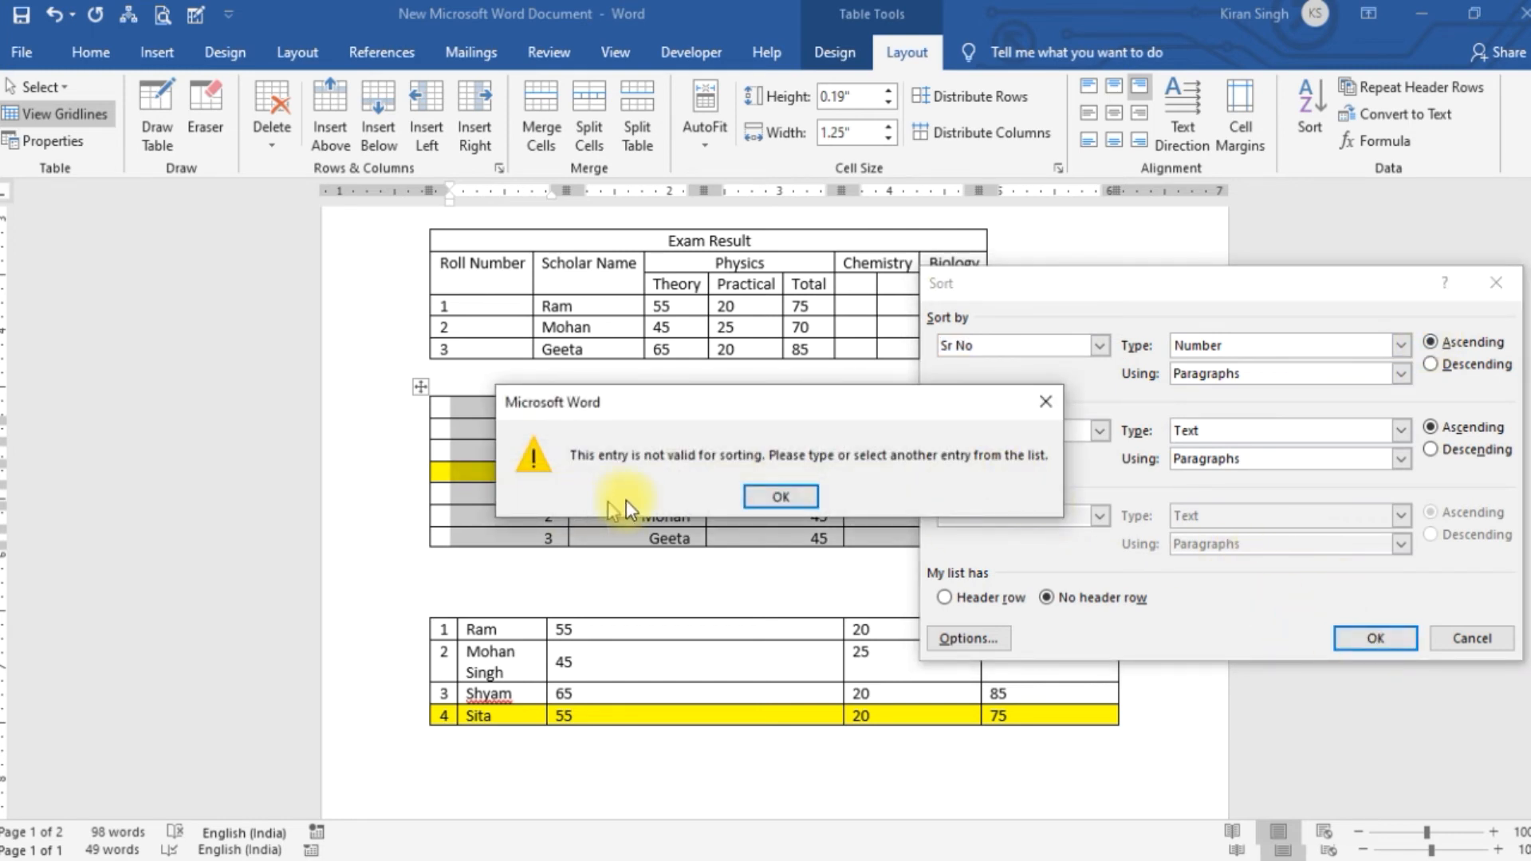
pyautogui.click(799, 498)
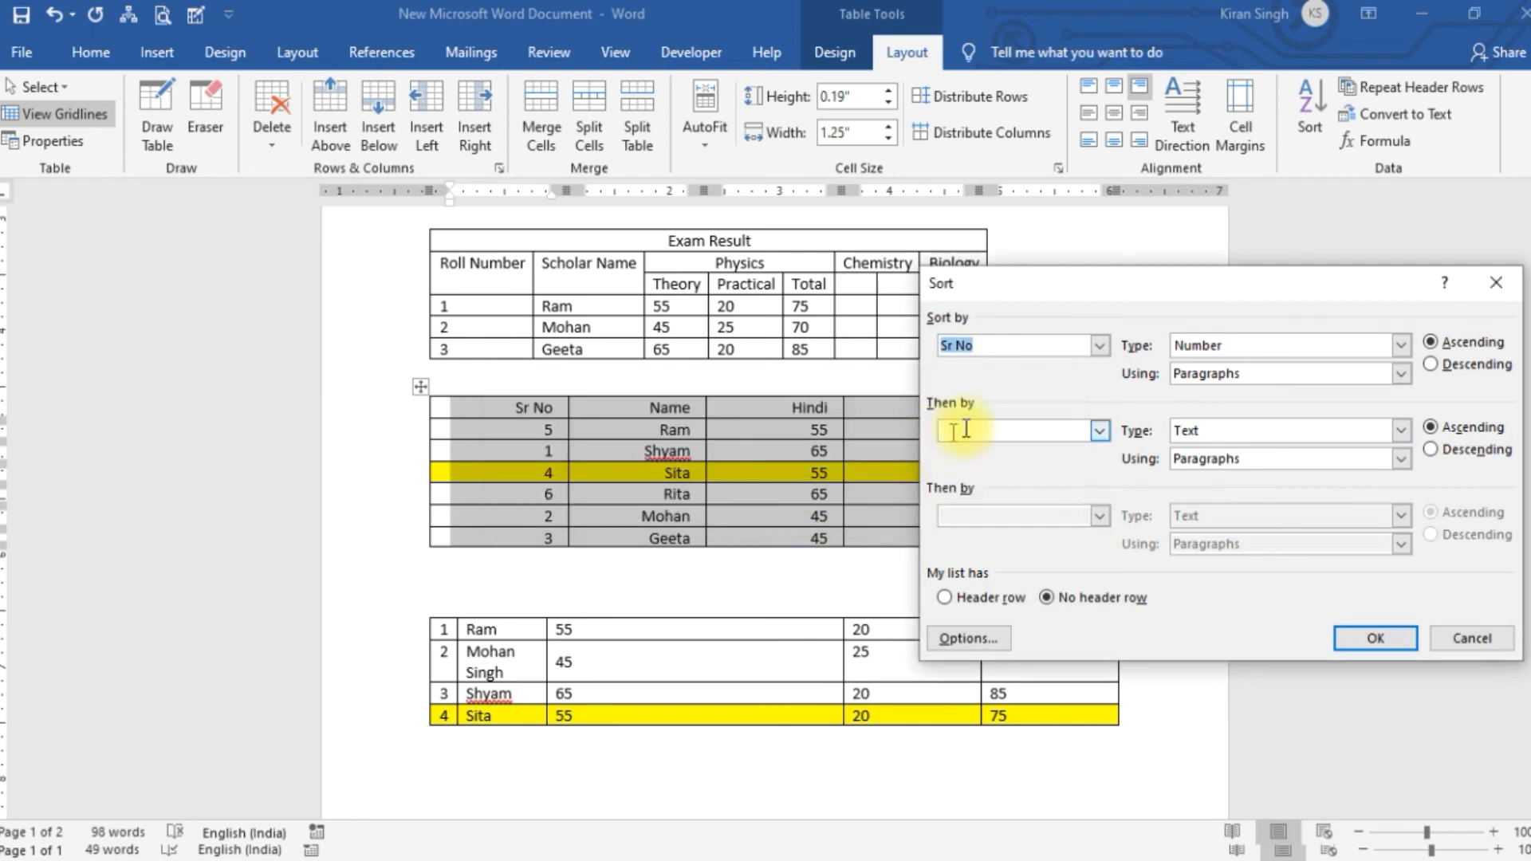
pyautogui.click(1104, 345)
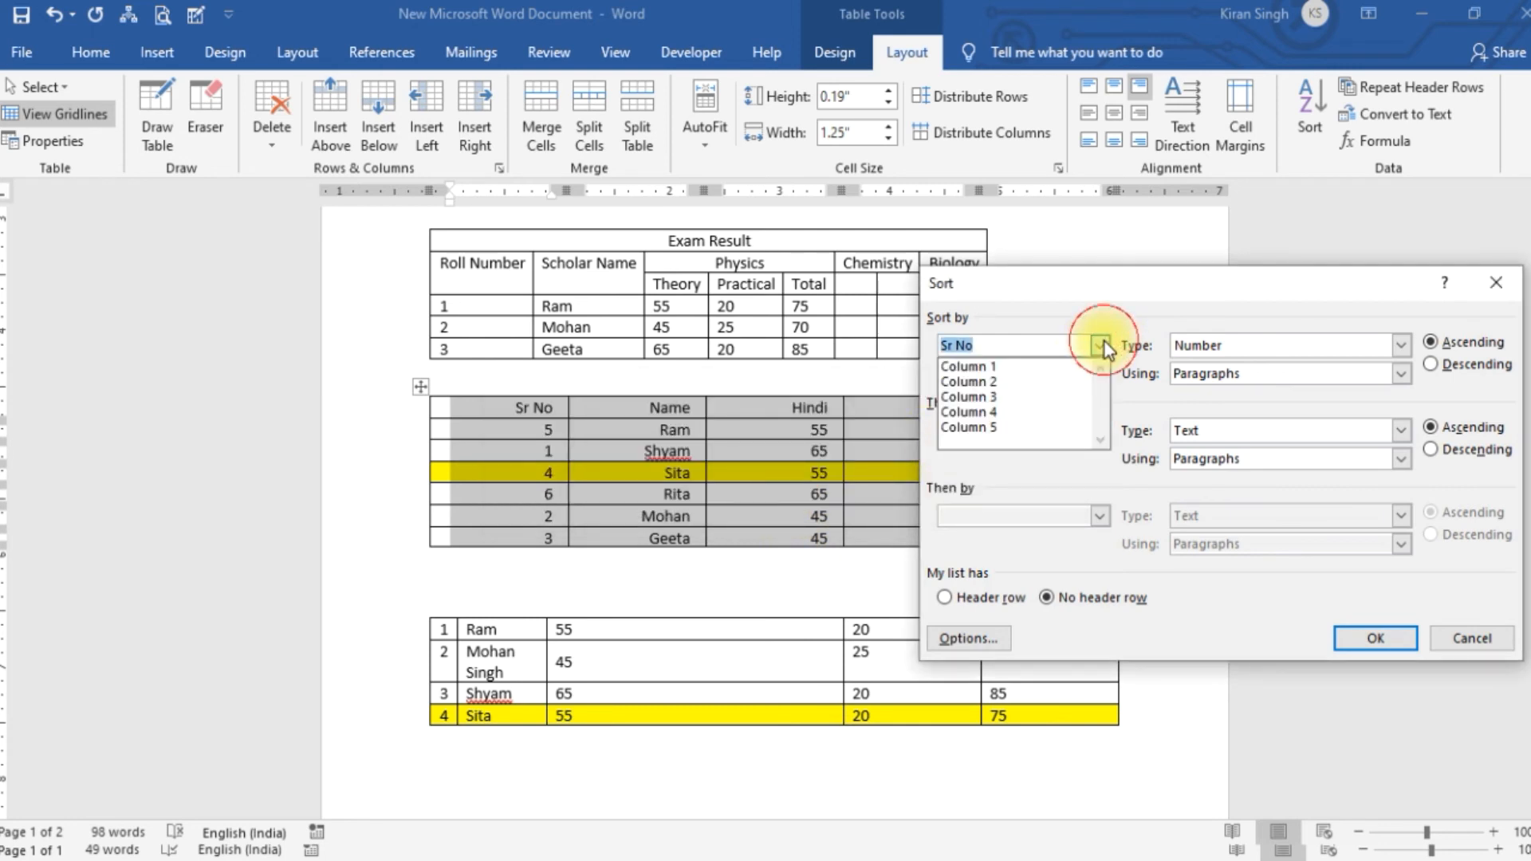
pyautogui.click(1033, 374)
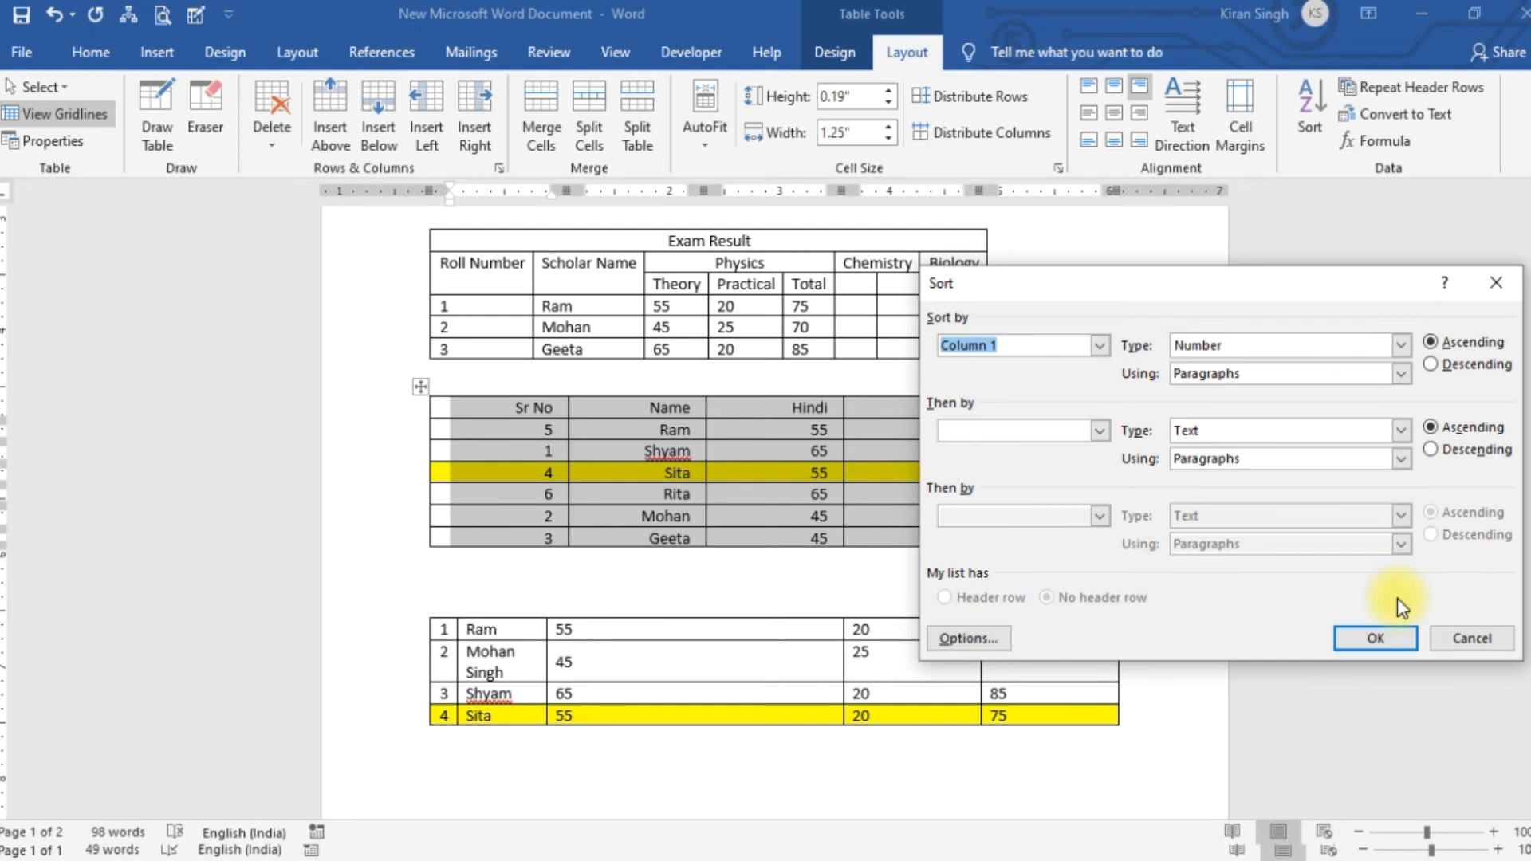
pyautogui.click(1374, 643)
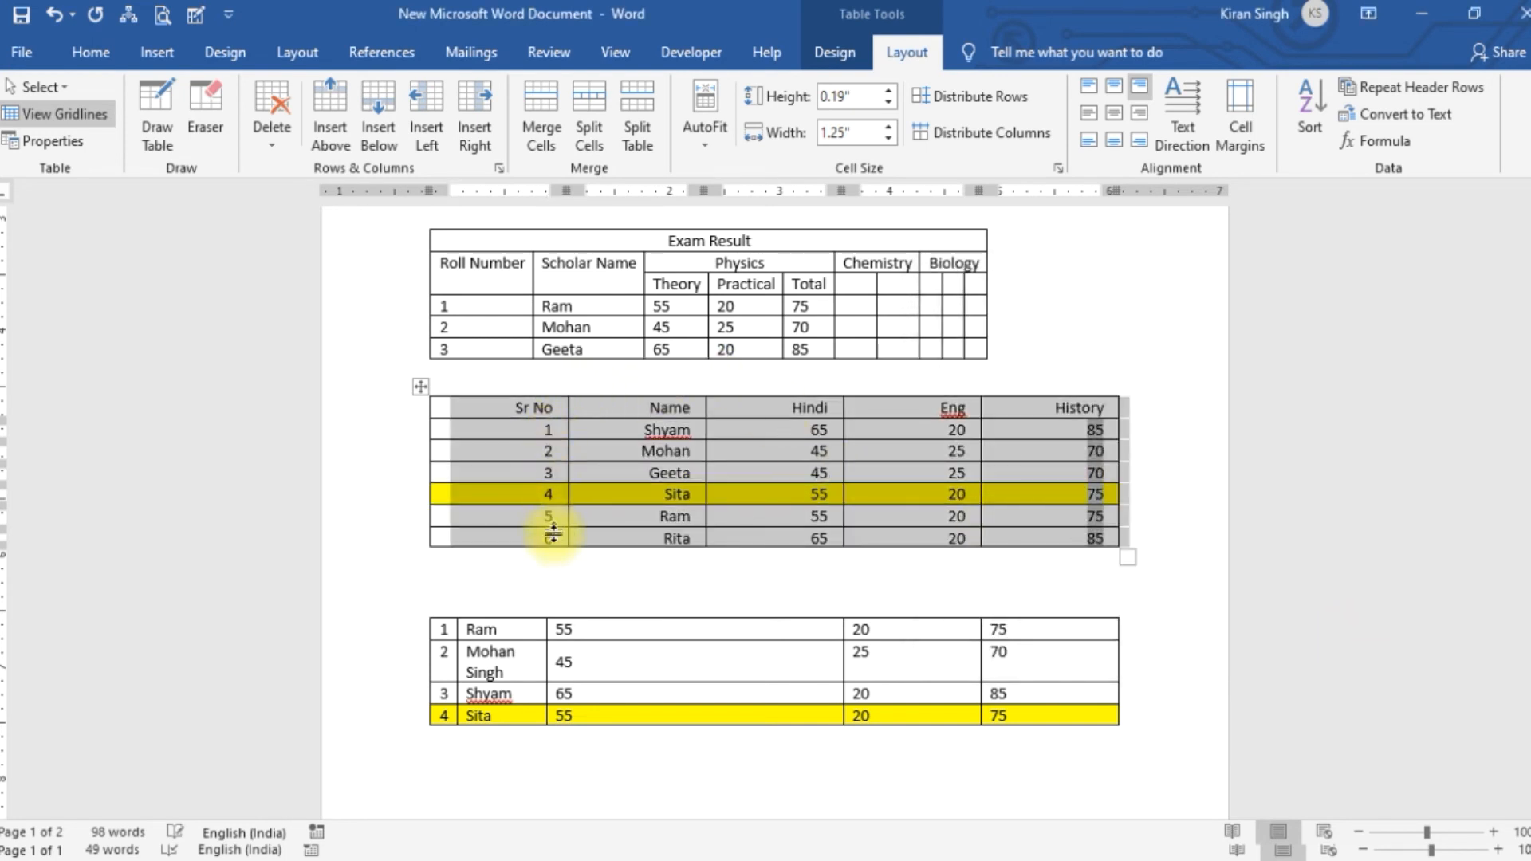
# Step: Try sorting the marks table by Column 1 as numbers in descending order, and undo it
pyautogui.click(1307, 117)
pyautogui.click(1432, 365)
pyautogui.click(1377, 639)
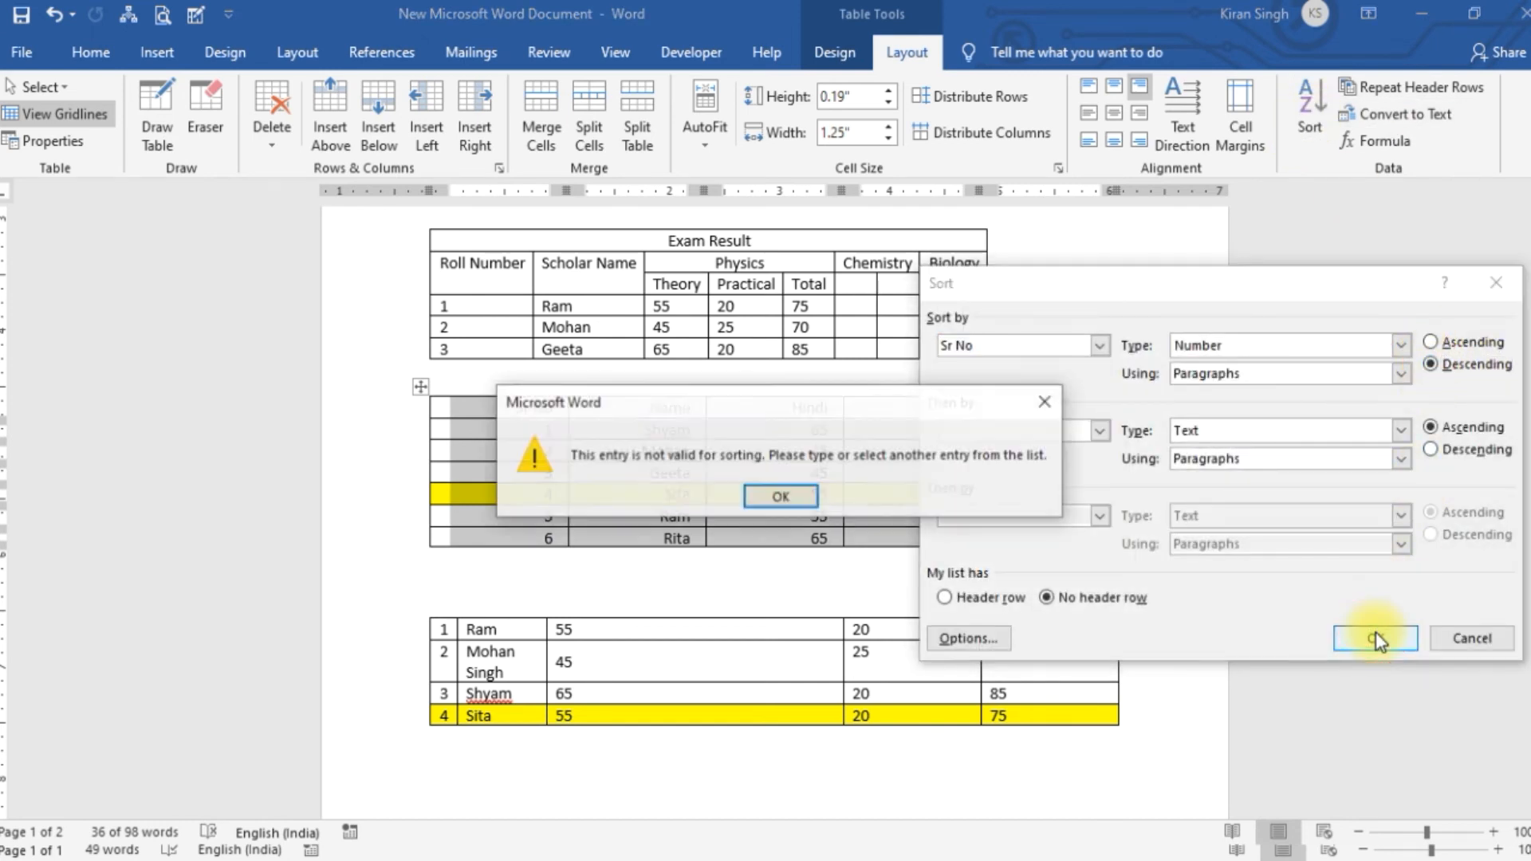
pyautogui.click(780, 498)
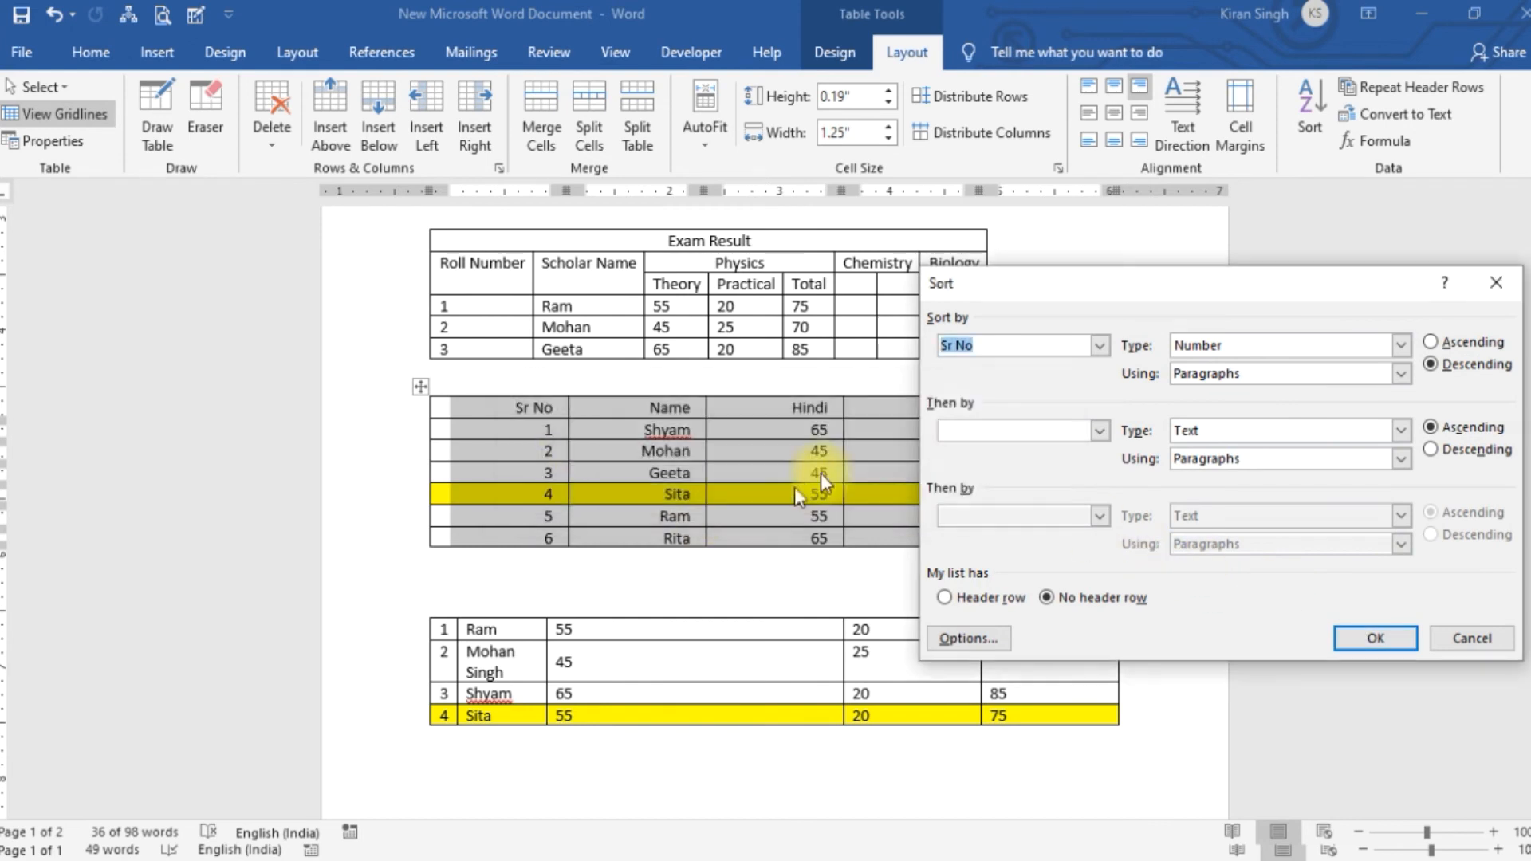
pyautogui.click(1100, 346)
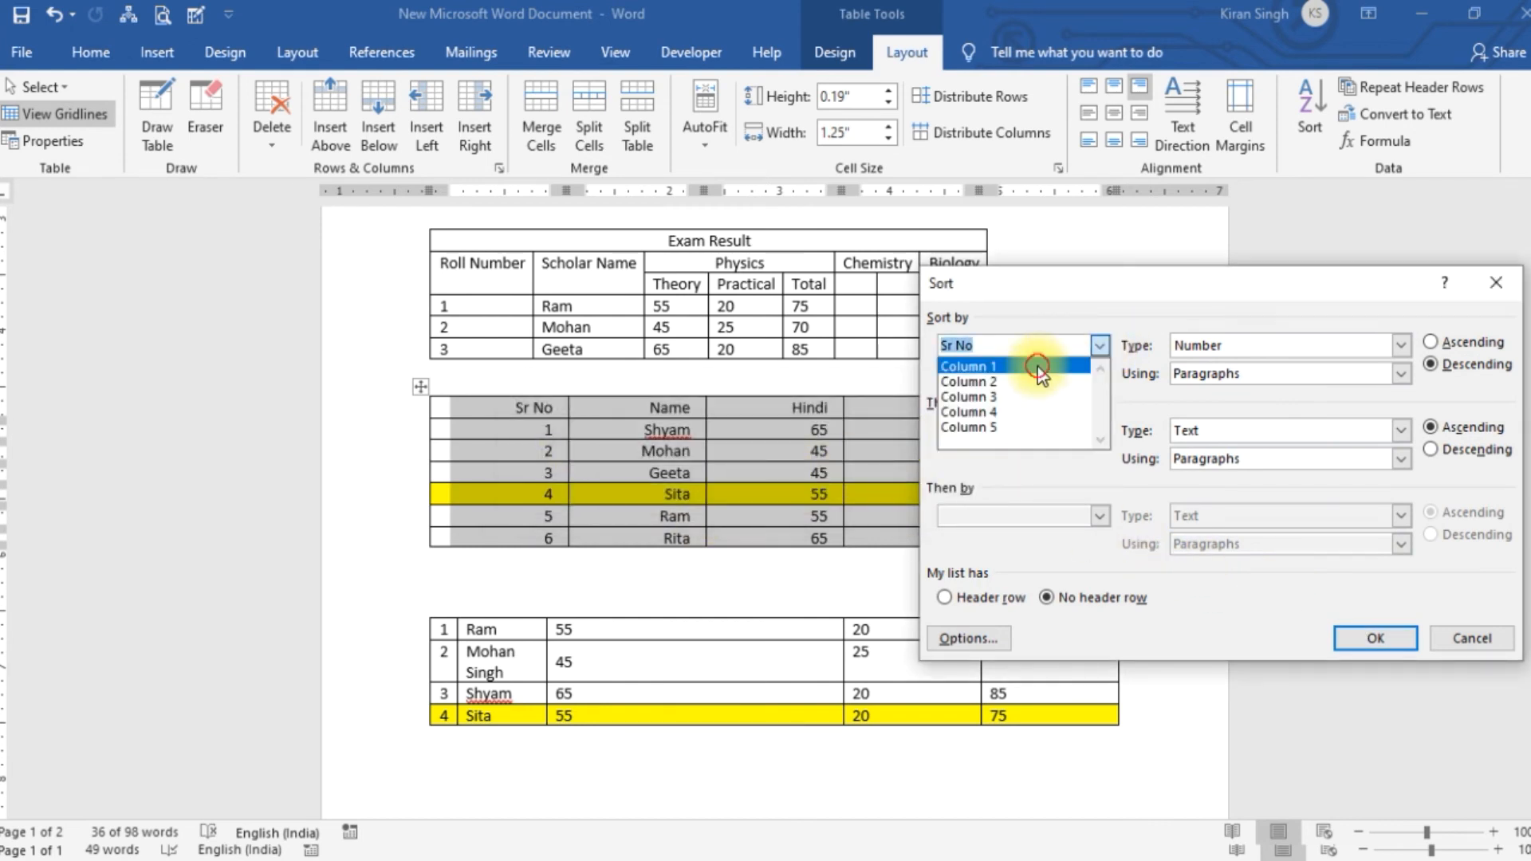
pyautogui.click(1036, 367)
pyautogui.click(1409, 646)
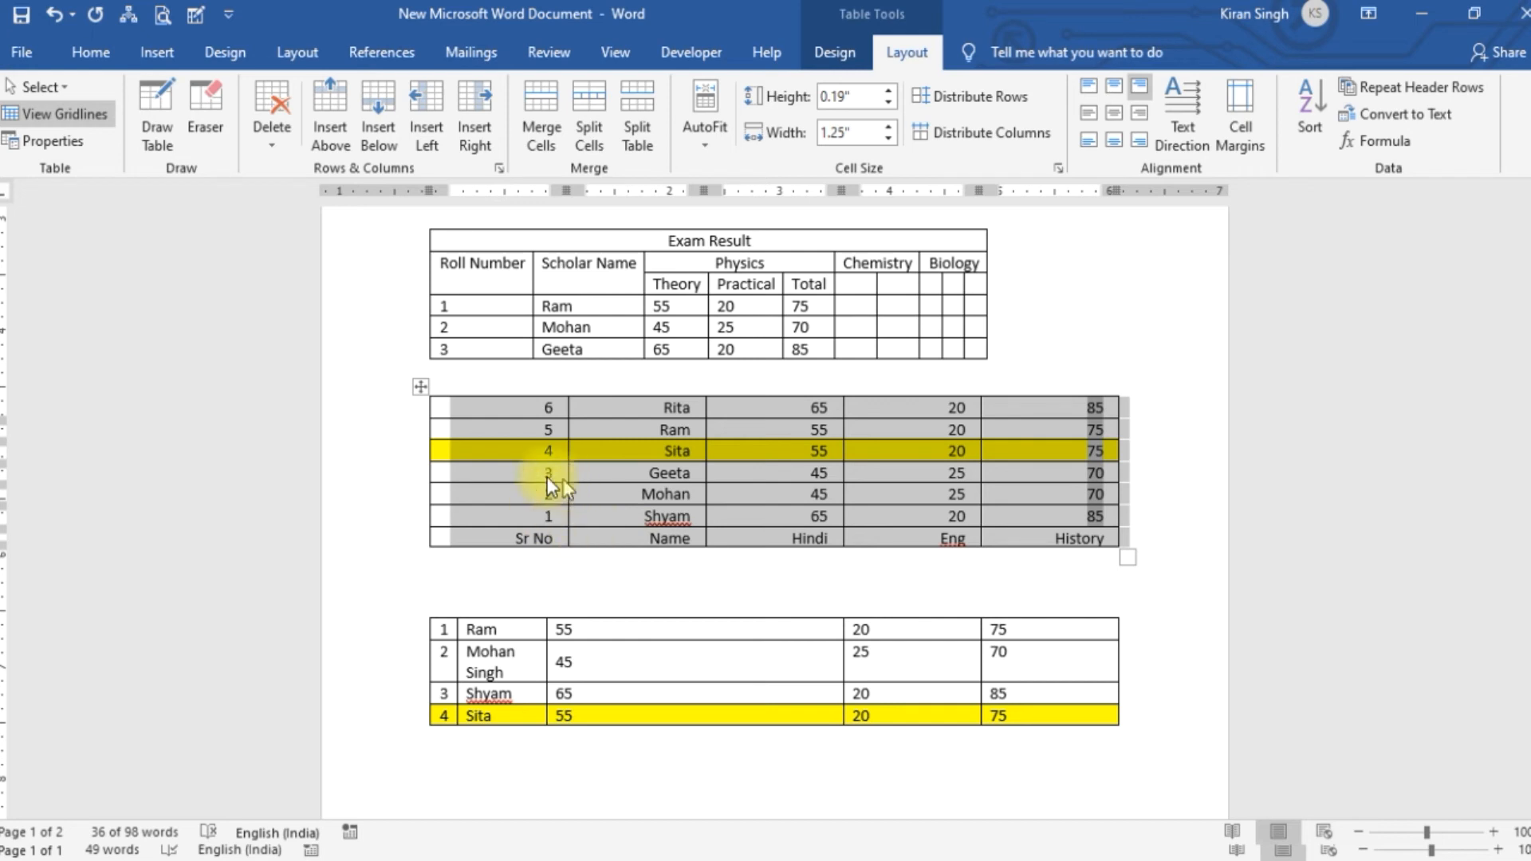
pyautogui.click(59, 16)
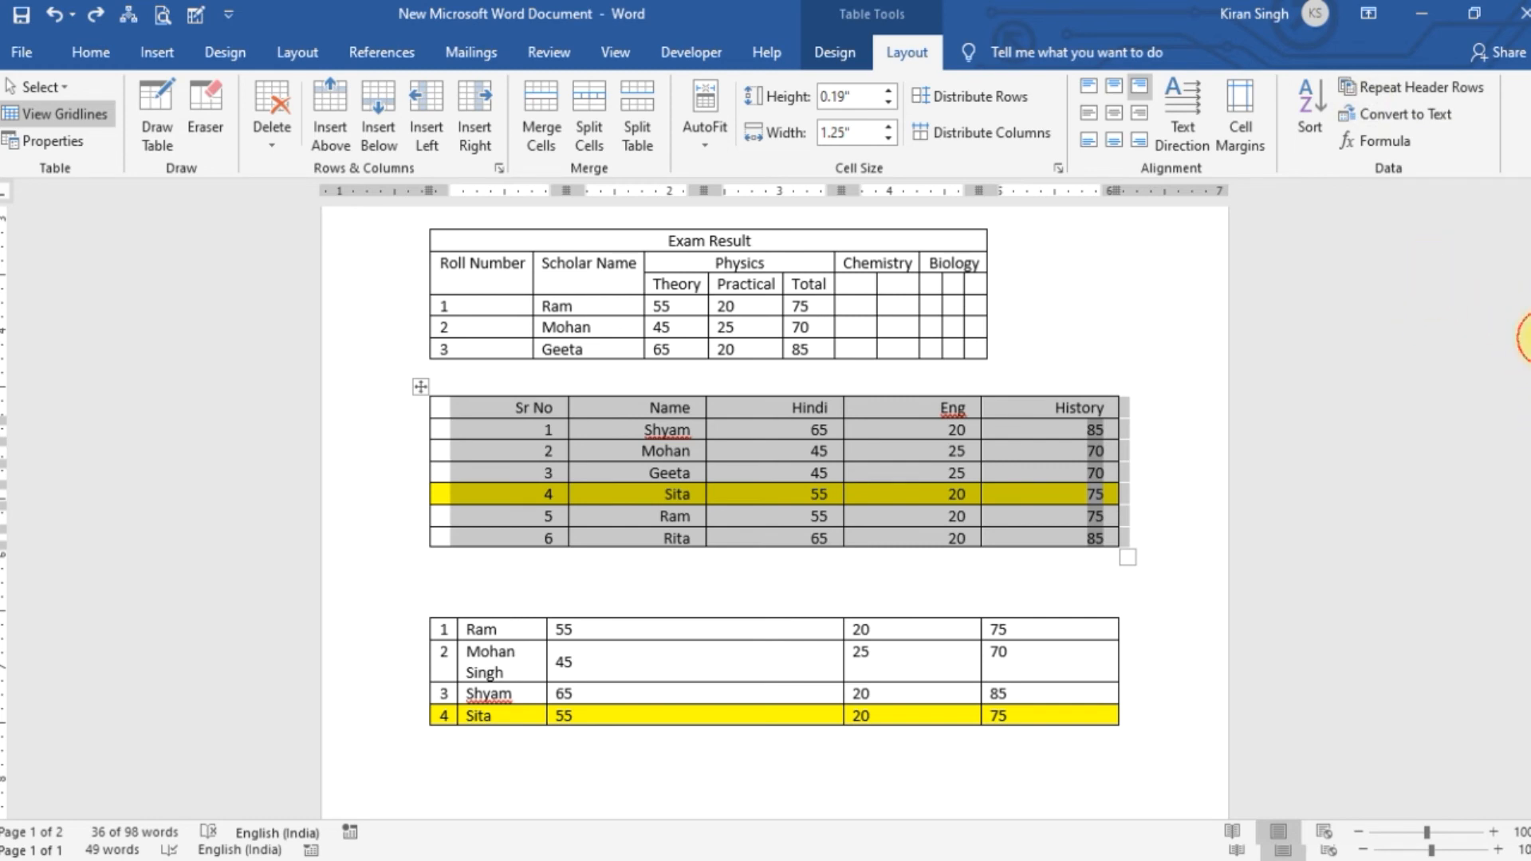
# Step: Copy the whole Hindi/Eng/History marks table and paste it in the empty space below the four-row table
pyautogui.click(1524, 342)
pyautogui.moveTo(1527, 441); pyautogui.dragTo(1527, 302)
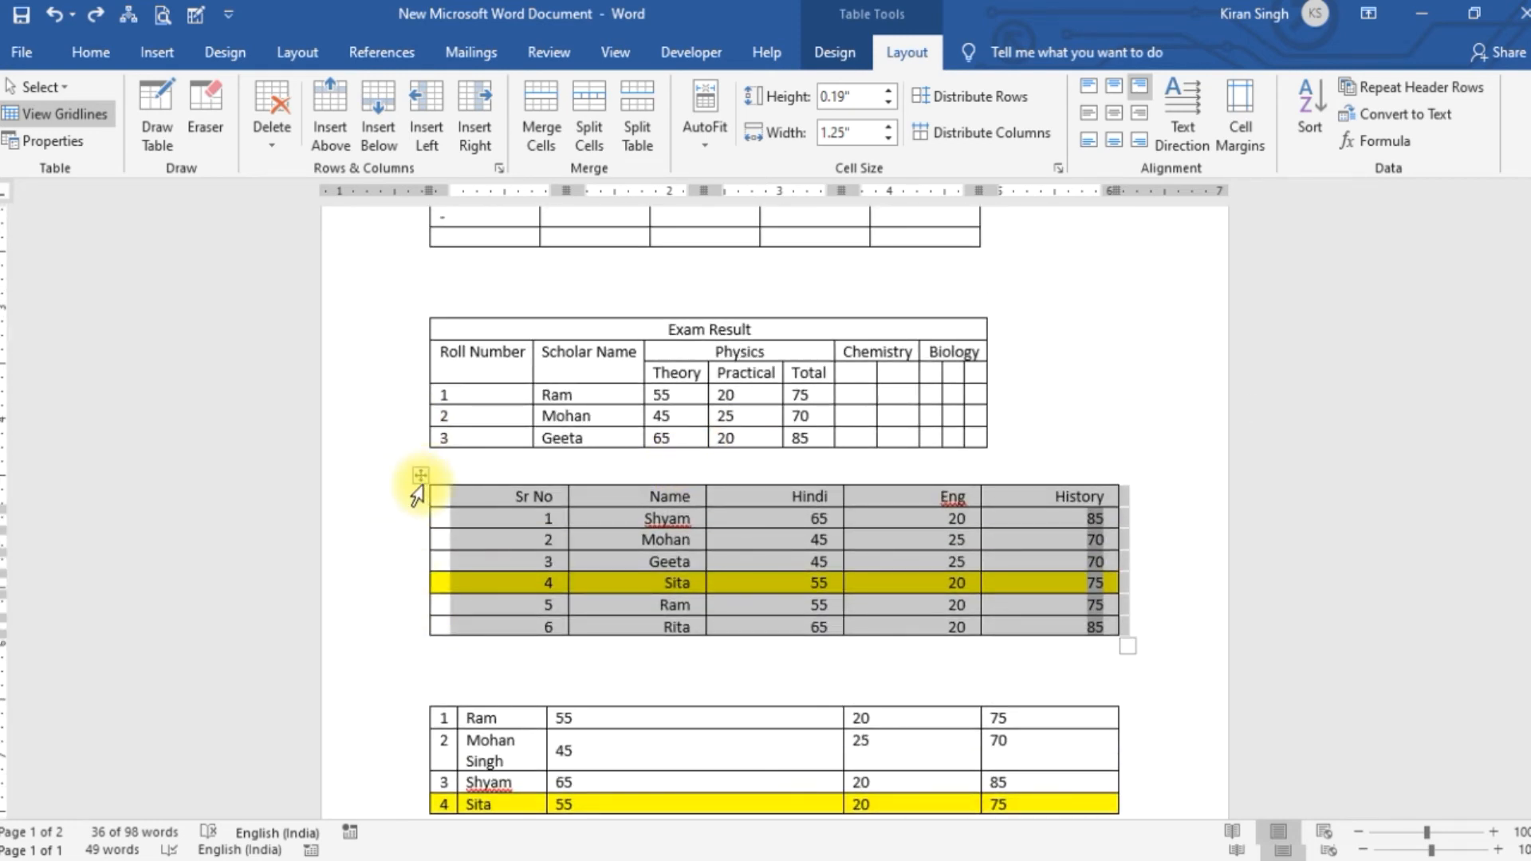
pyautogui.rightClick(422, 477)
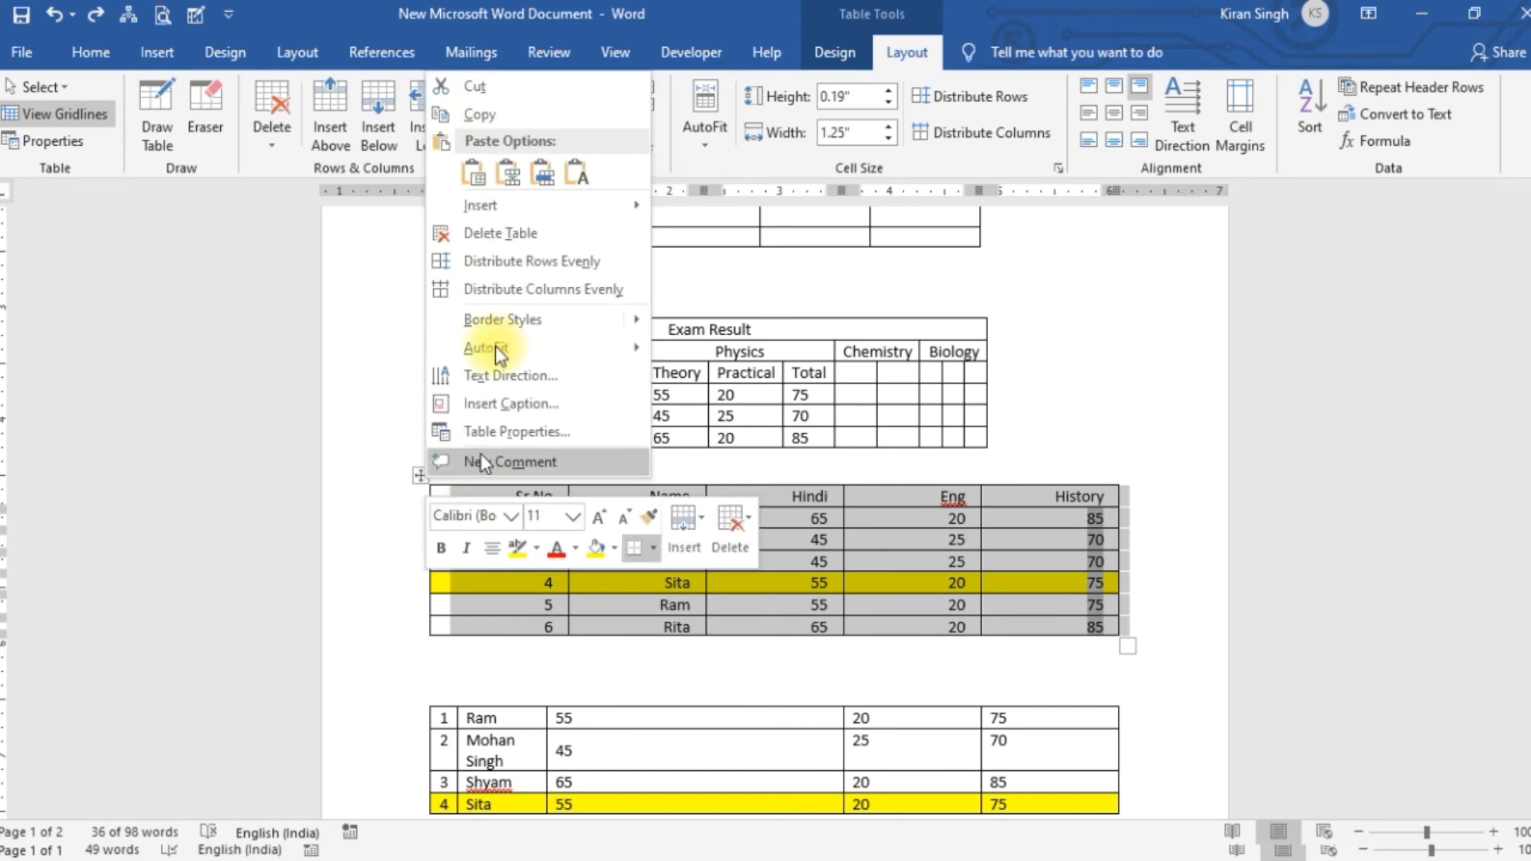
pyautogui.click(494, 113)
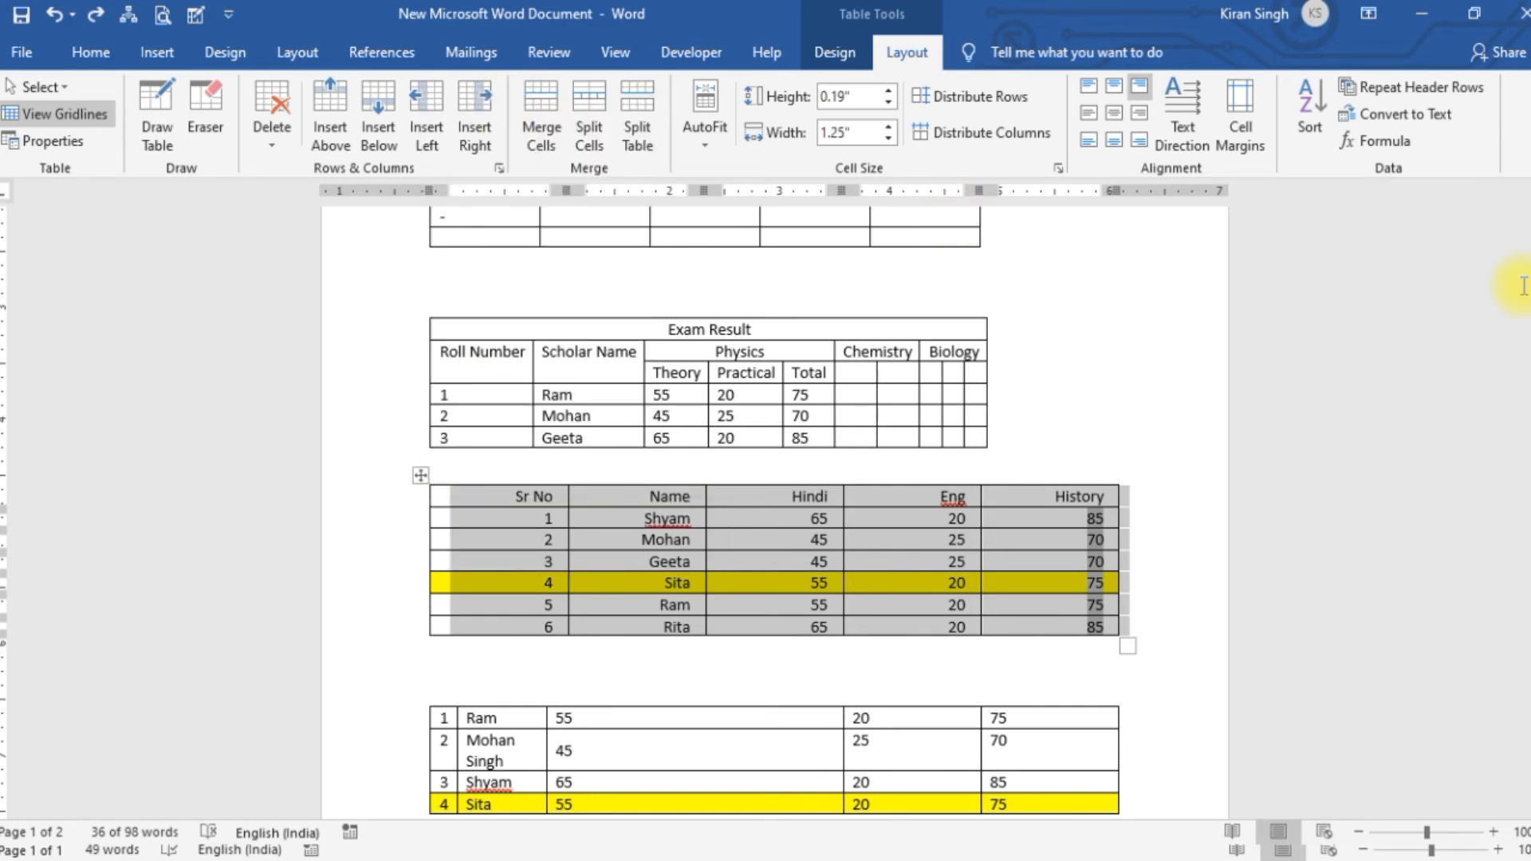
pyautogui.moveTo(1529, 333); pyautogui.dragTo(1529, 408)
pyautogui.click(732, 476)
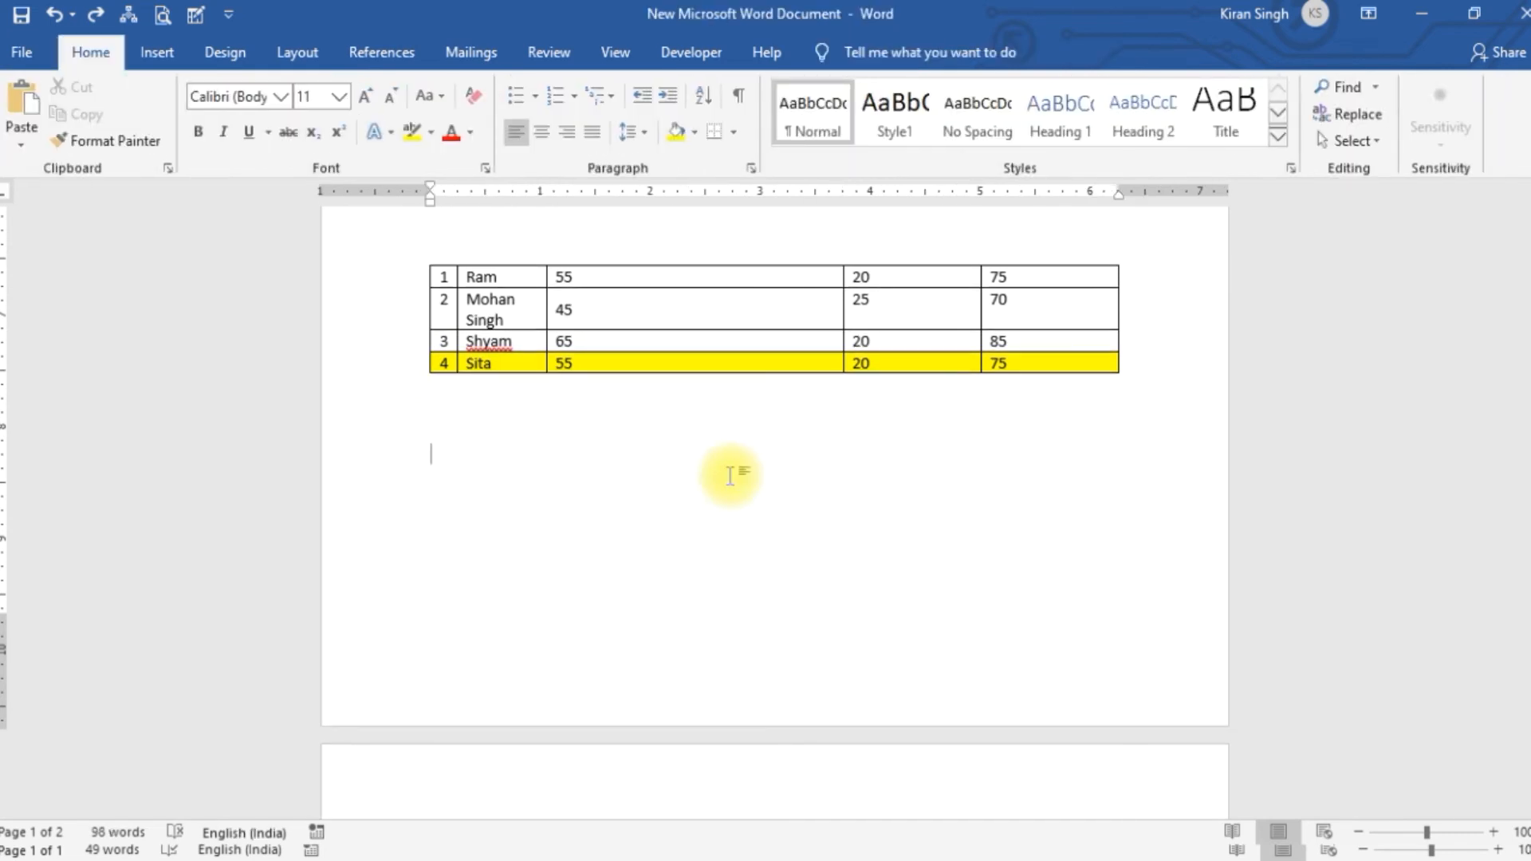
pyautogui.hotkey('ctrl', 'v')
pyautogui.scroll(-2, 733, 478)
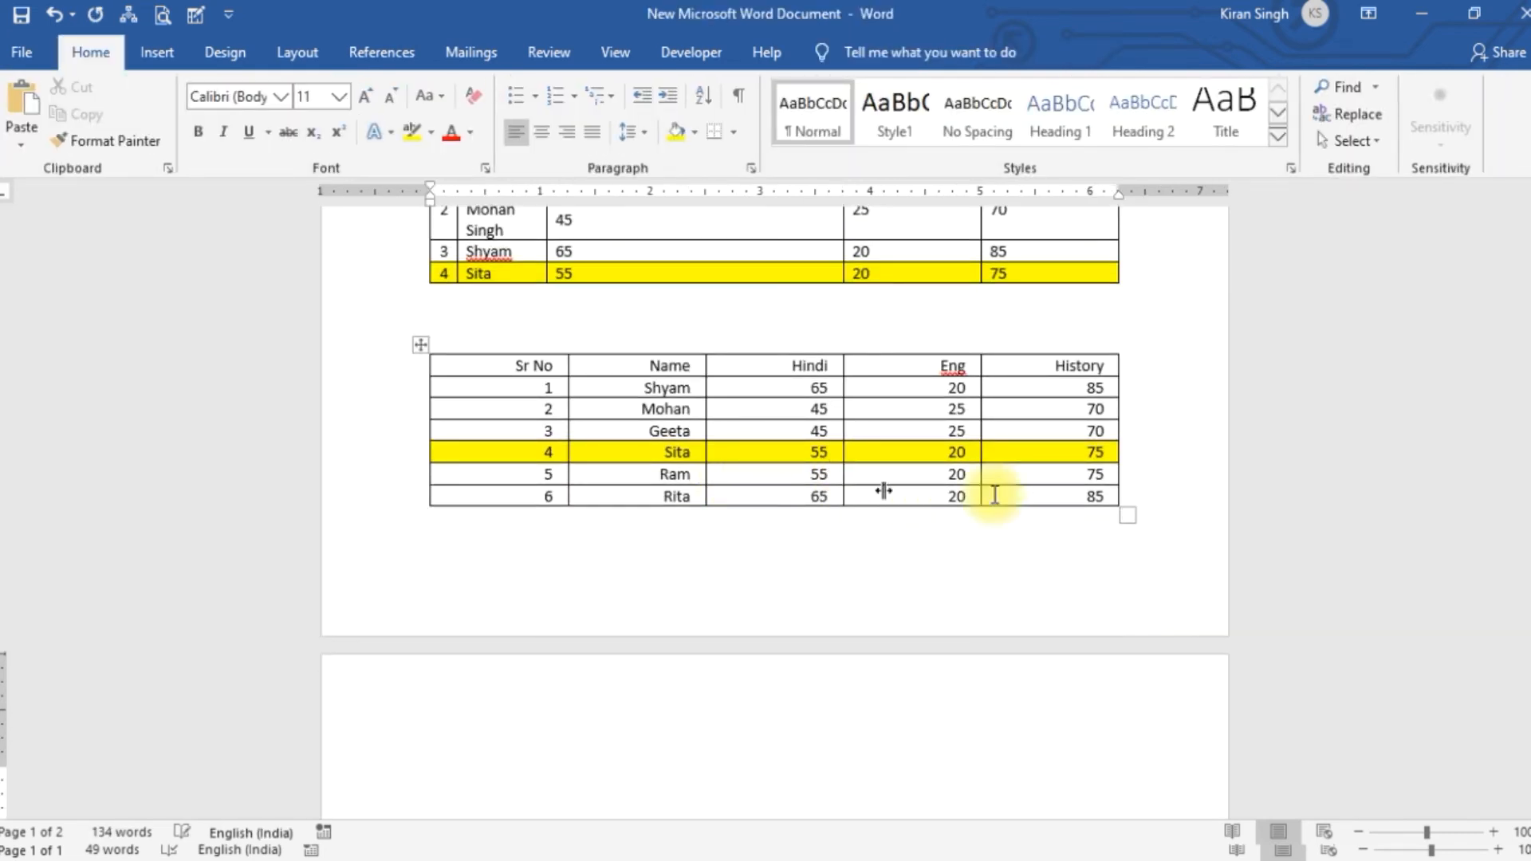
# Step: Add three blank rows at the end of the pasted marks table so it runs onto the second page
pyautogui.click(1099, 495)
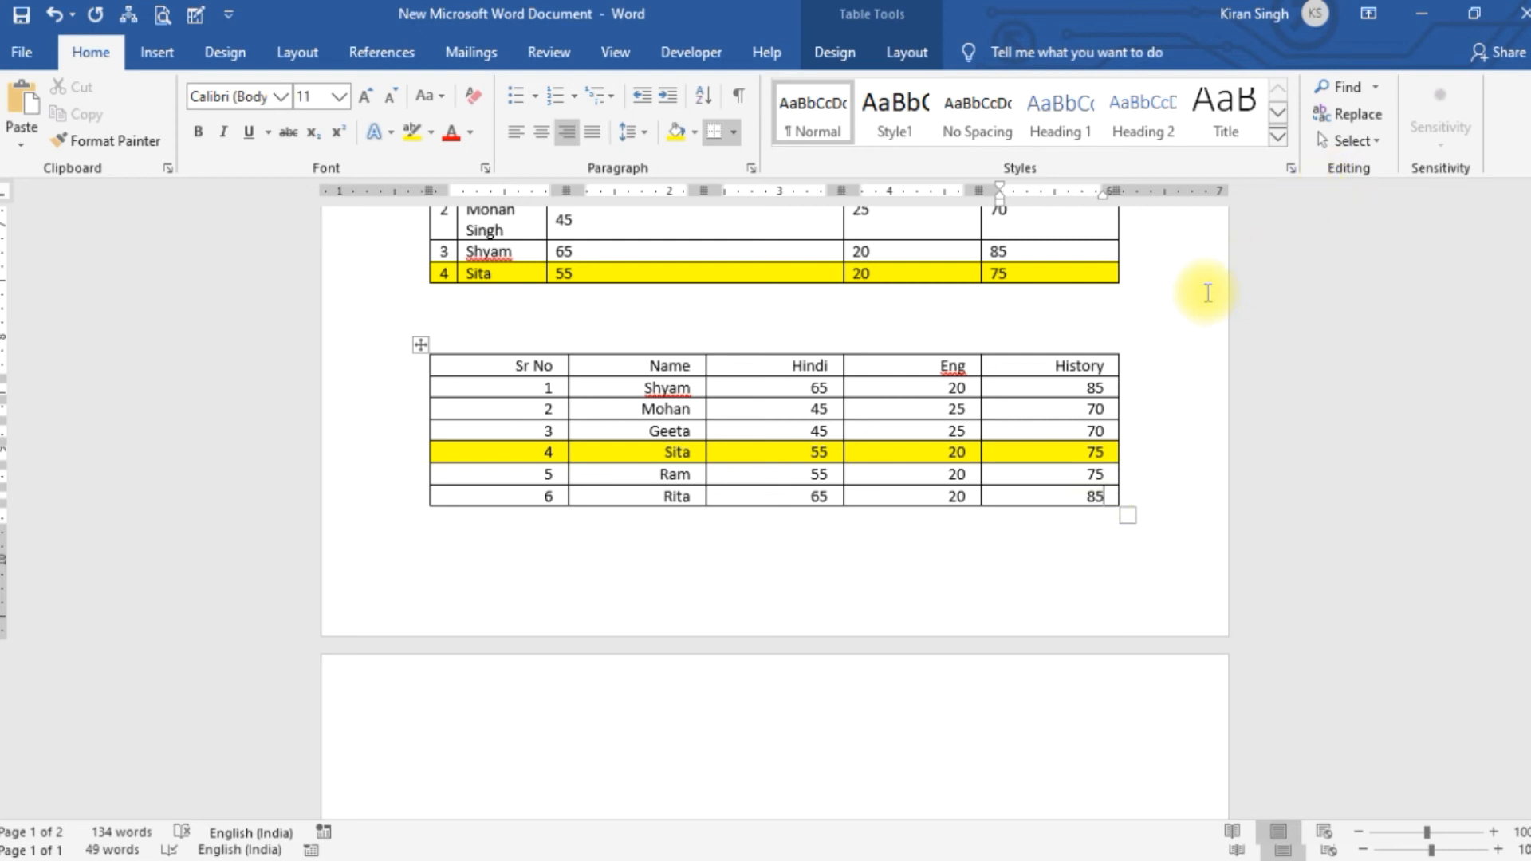
pyautogui.press('Tab')
pyautogui.press('Tab')
pyautogui.press('Tab')
pyautogui.press('Tab')
pyautogui.press('Tab')
pyautogui.press('Tab')
pyautogui.press('Tab')
pyautogui.press('Tab')
pyautogui.press('Tab')
pyautogui.press('Tab')
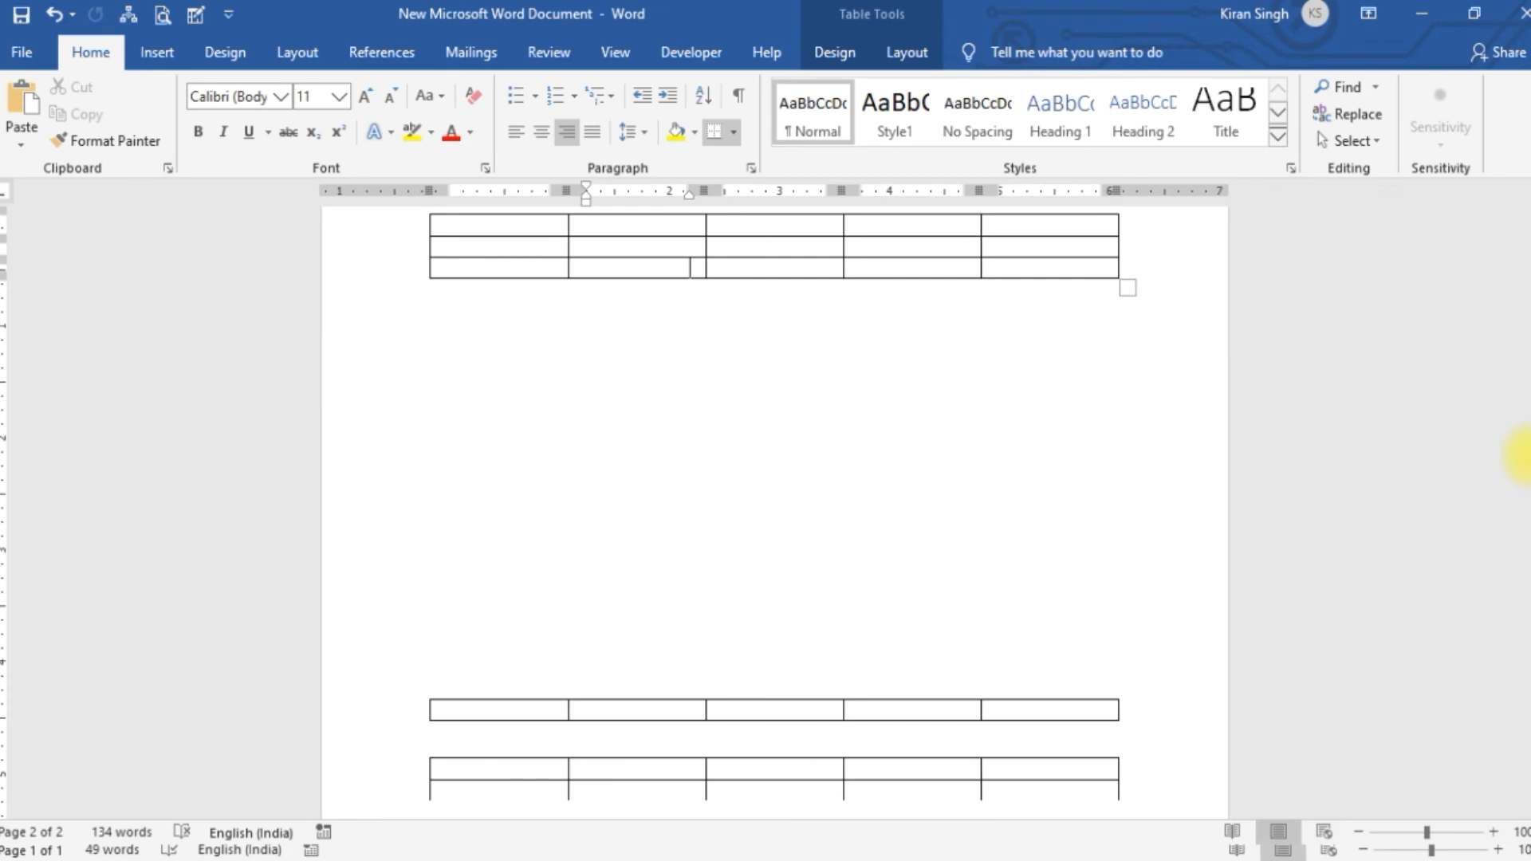
# Step: Copy rows 4 to 6 of the pasted marks table into its three blank rows on the second page
pyautogui.moveTo(1529, 589); pyautogui.dragTo(1526, 481)
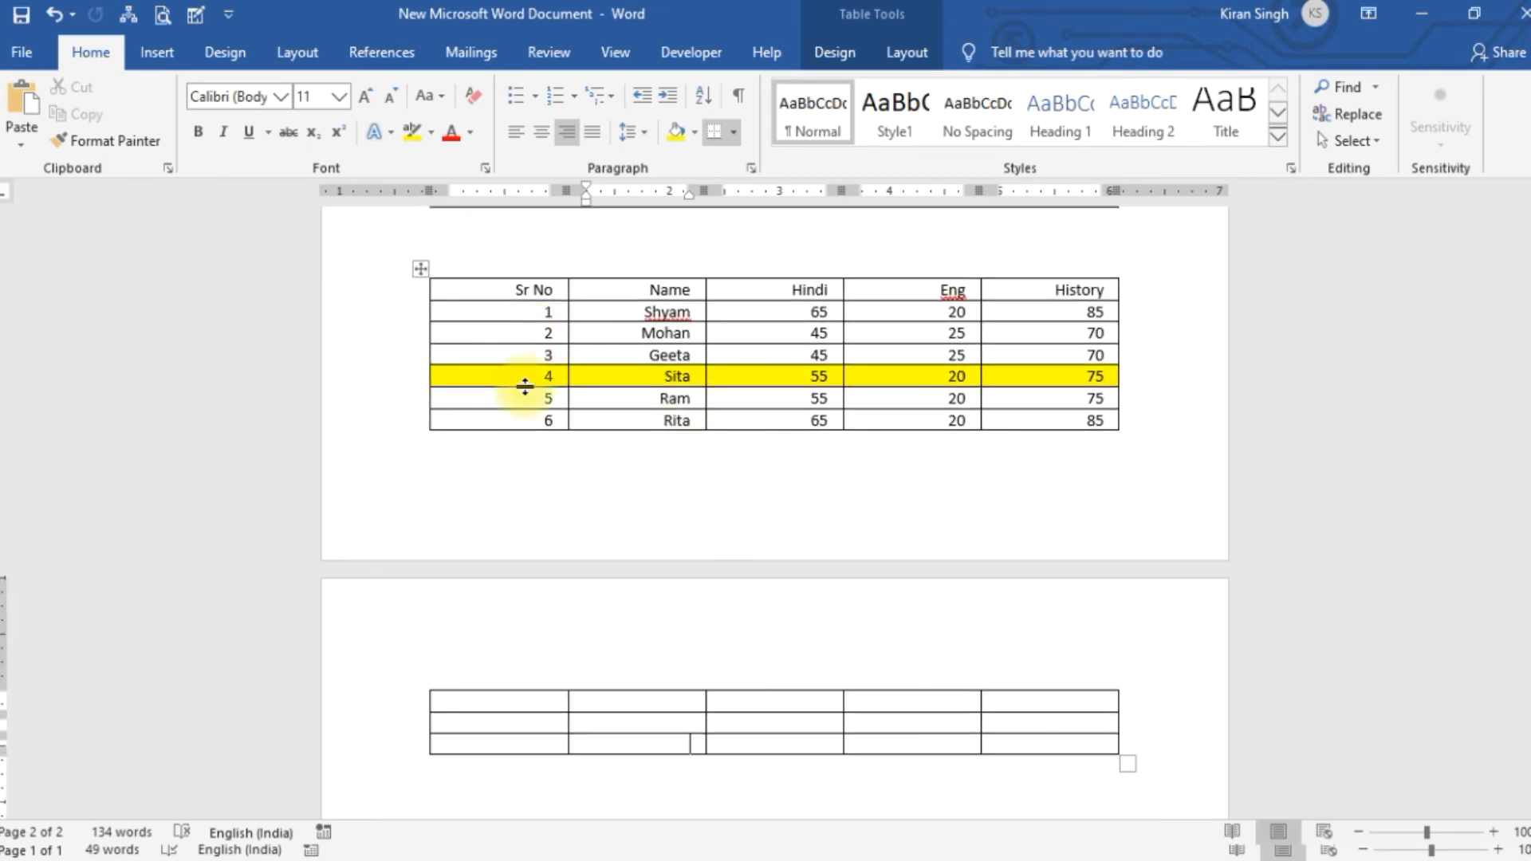
pyautogui.moveTo(537, 369); pyautogui.dragTo(1179, 420)
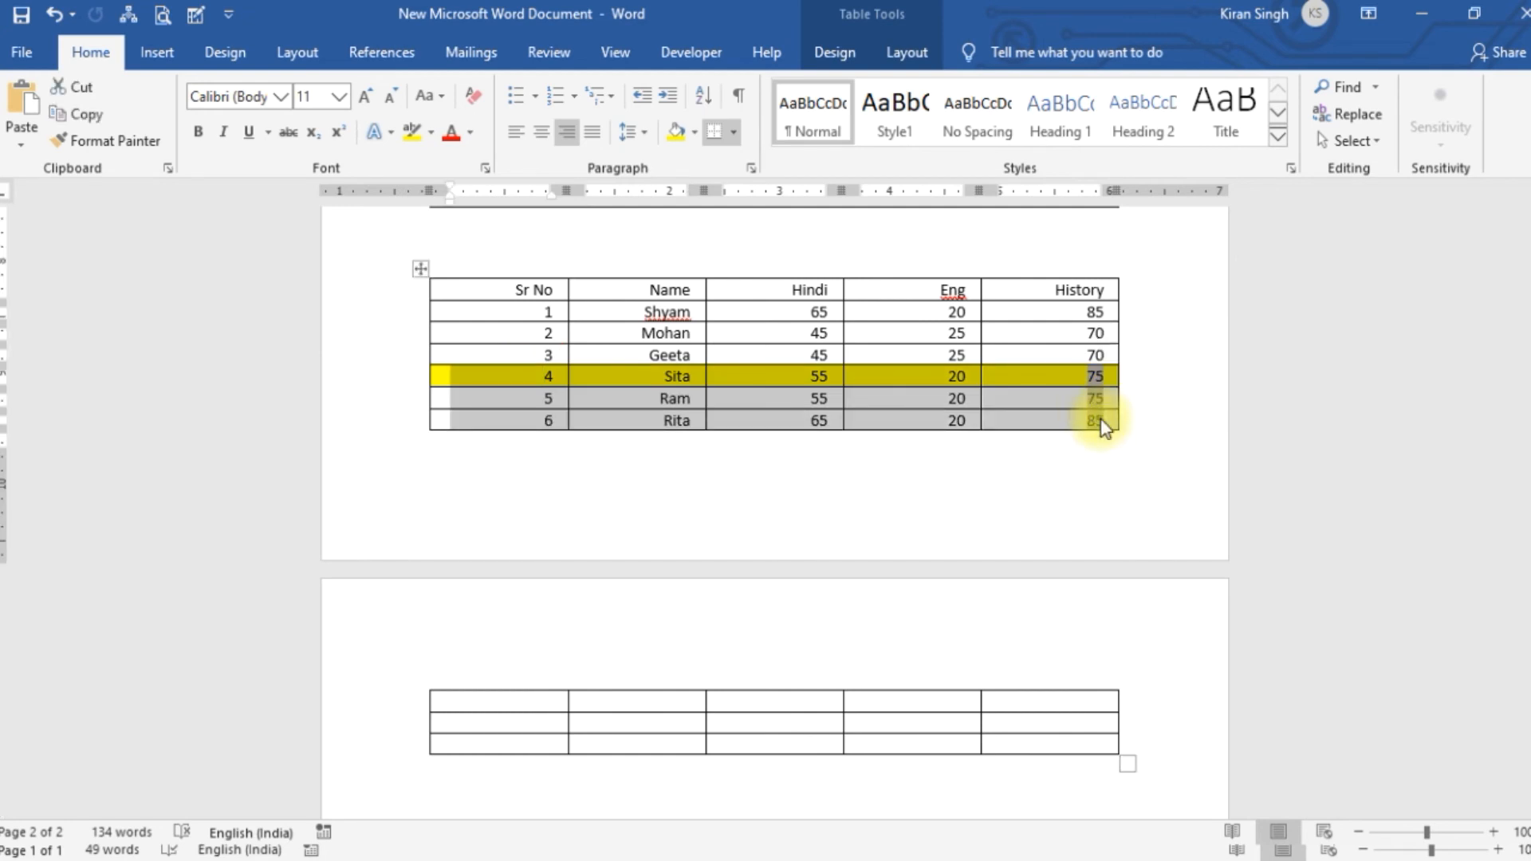
pyautogui.click(509, 701)
pyautogui.hotkey('ctrl', 'v')
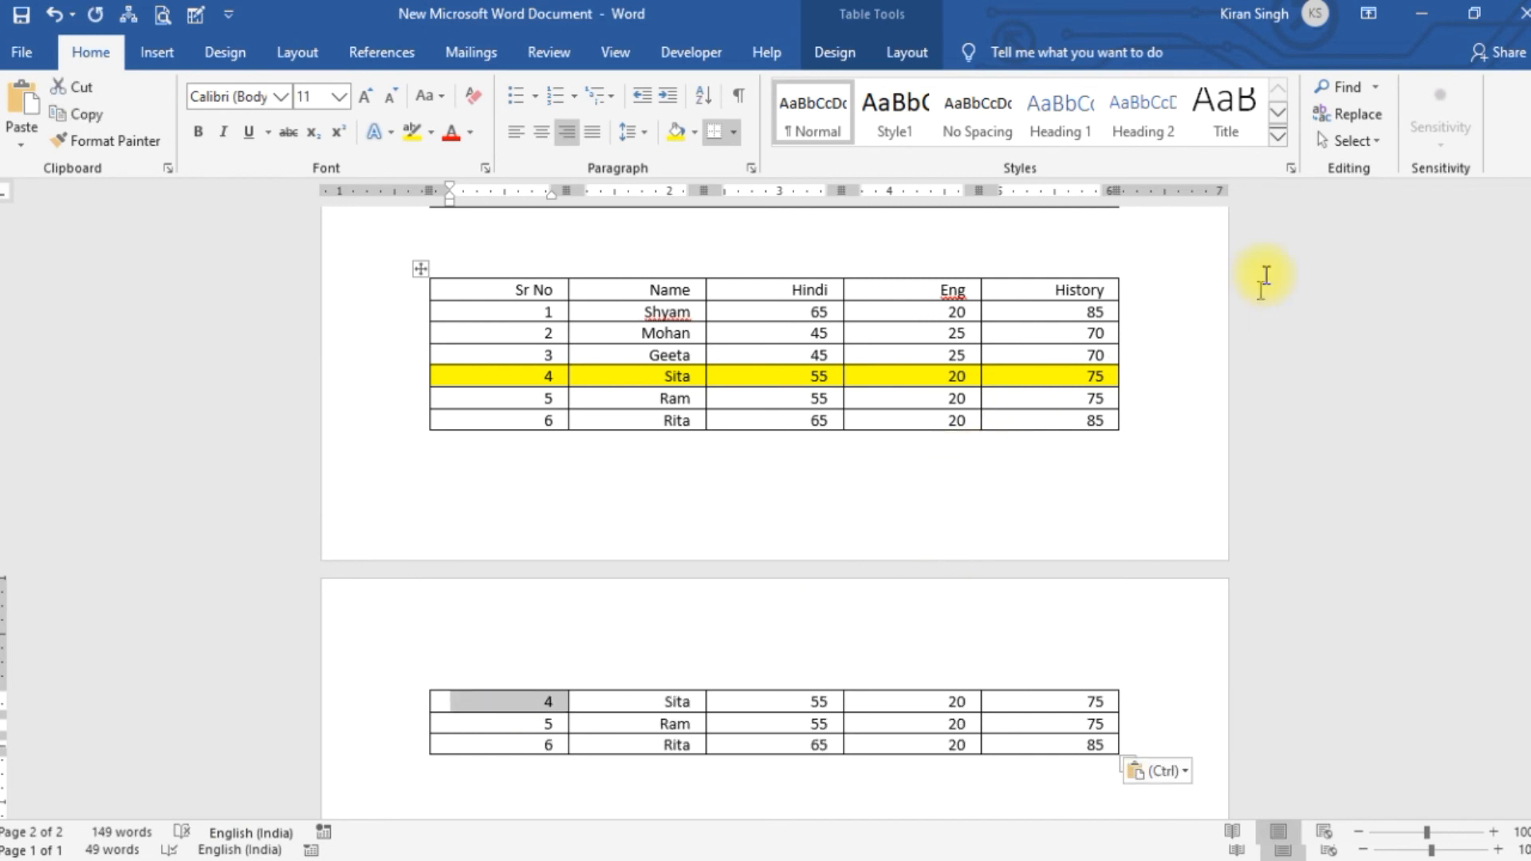
# Step: Turn on Repeat Header Rows for the header through row 6 of the pasted marks table, and check both pages
pyautogui.click(652, 312)
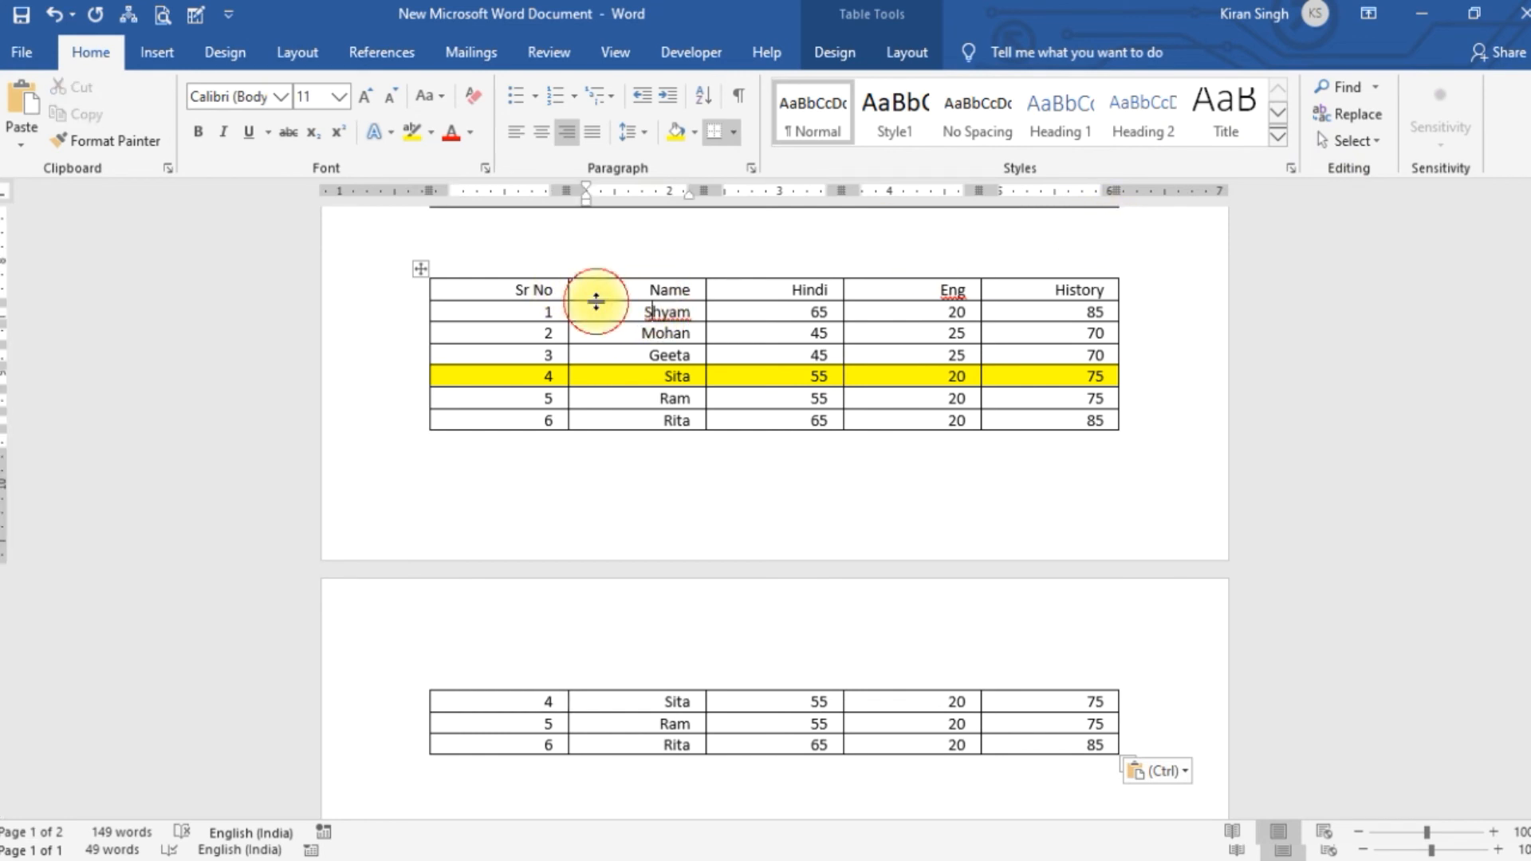
pyautogui.click(901, 53)
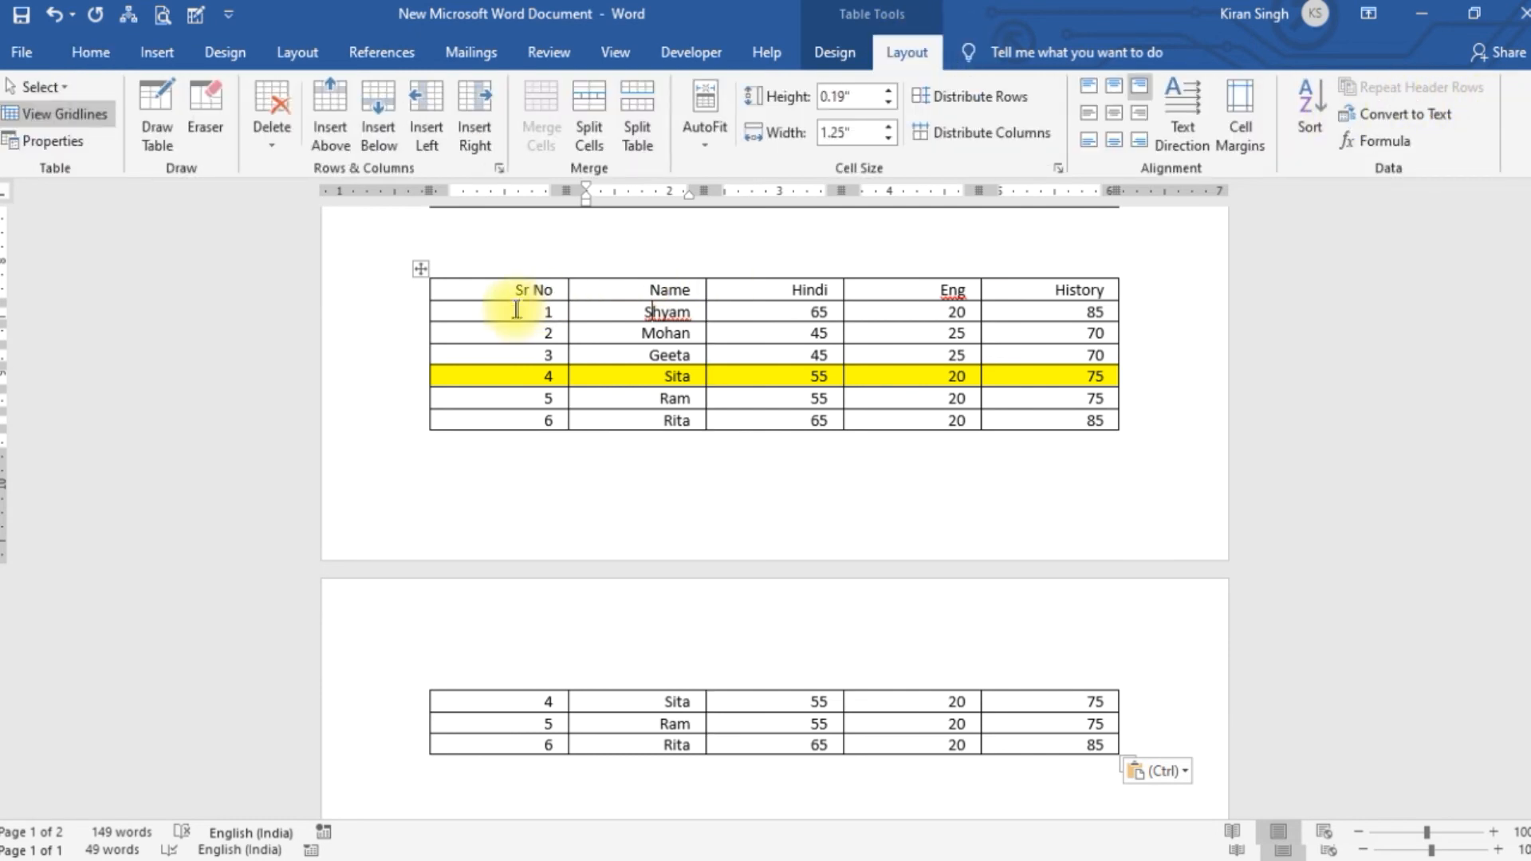
pyautogui.moveTo(508, 287)
pyautogui.mouseDown()
pyautogui.moveTo(721, 328)
pyautogui.moveTo(1071, 439)
pyautogui.mouseUp()
pyautogui.click(1361, 89)
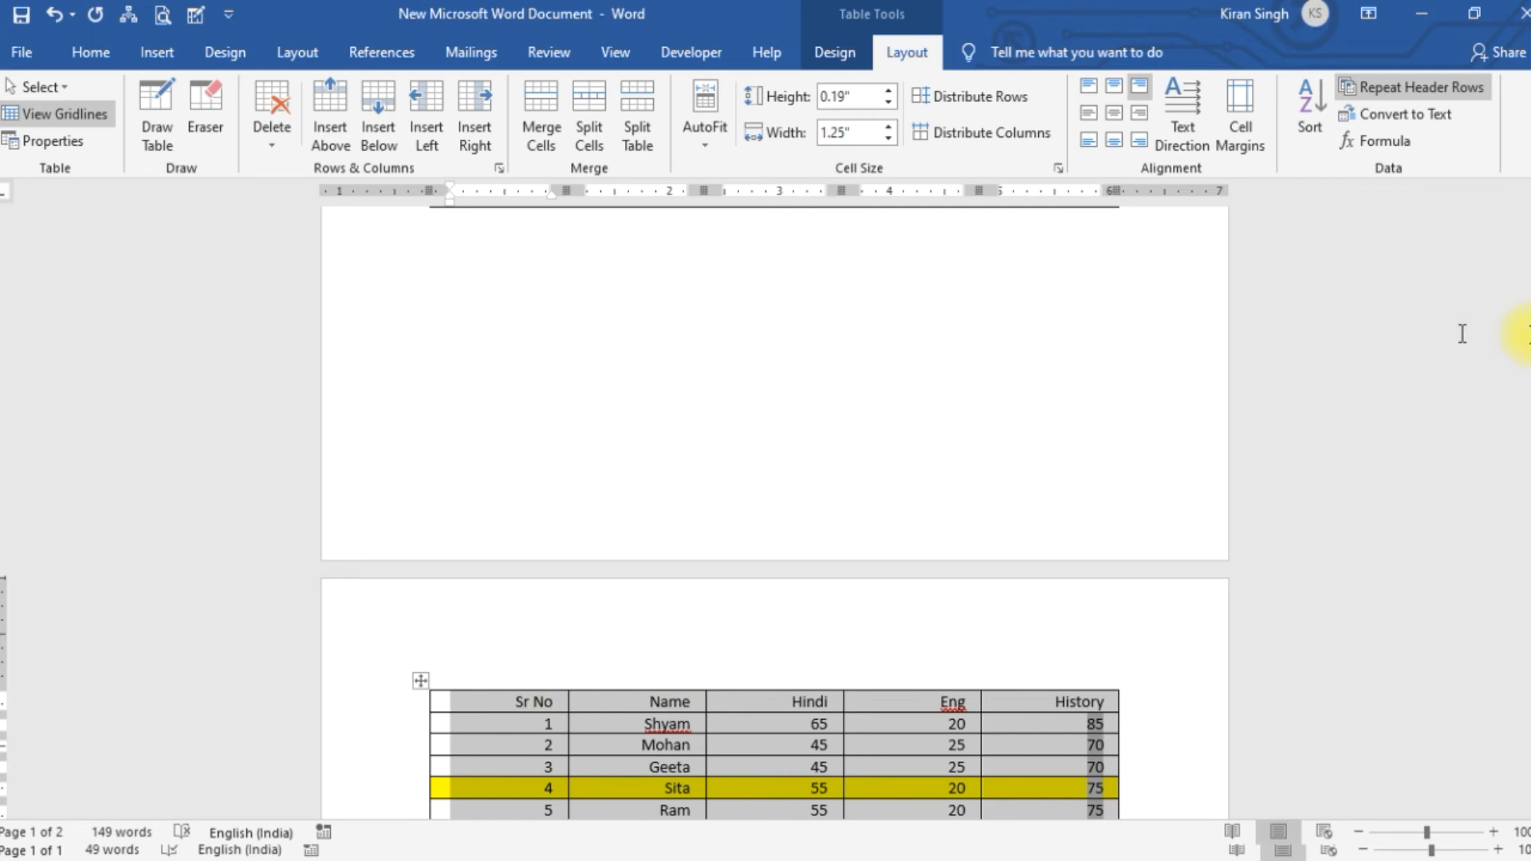
pyautogui.moveTo(1523, 454); pyautogui.dragTo(1525, 310)
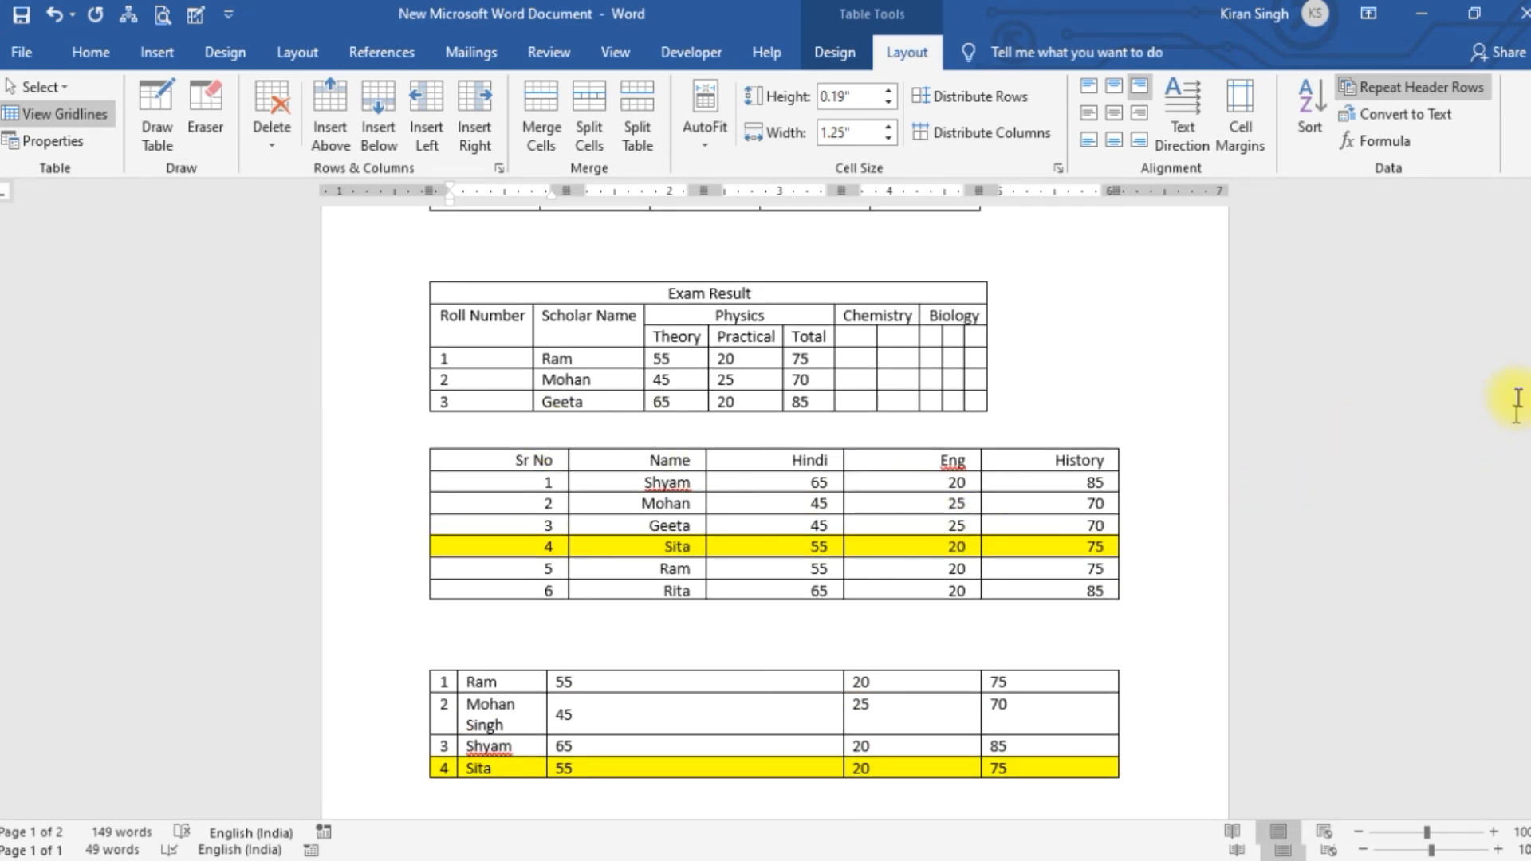
pyautogui.moveTo(1524, 349); pyautogui.dragTo(1525, 303)
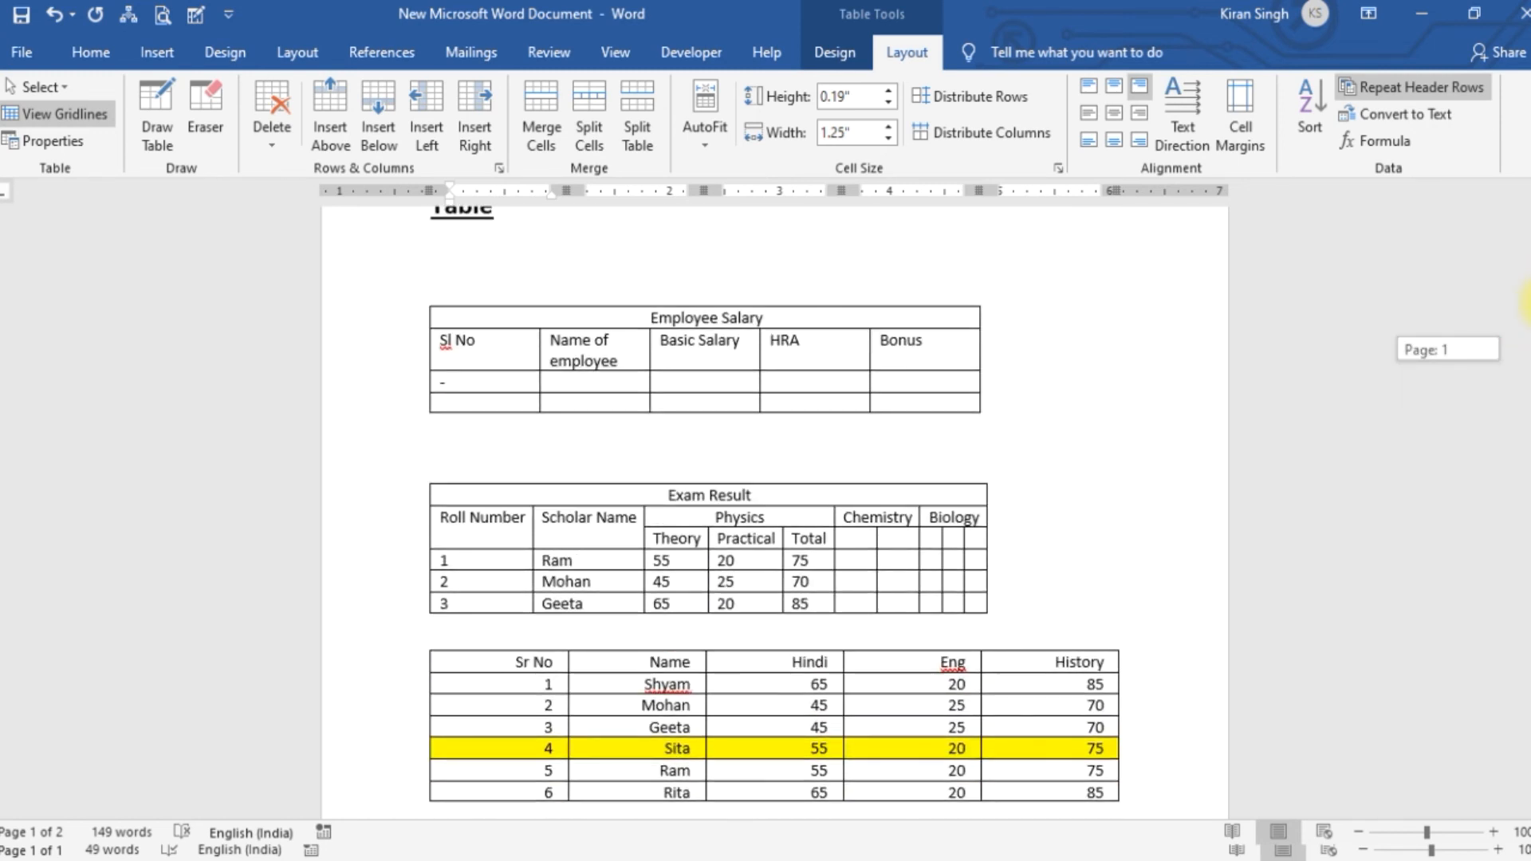
pyautogui.moveTo(1525, 285); pyautogui.dragTo(1525, 284)
pyautogui.moveTo(1524, 355); pyautogui.dragTo(1525, 570)
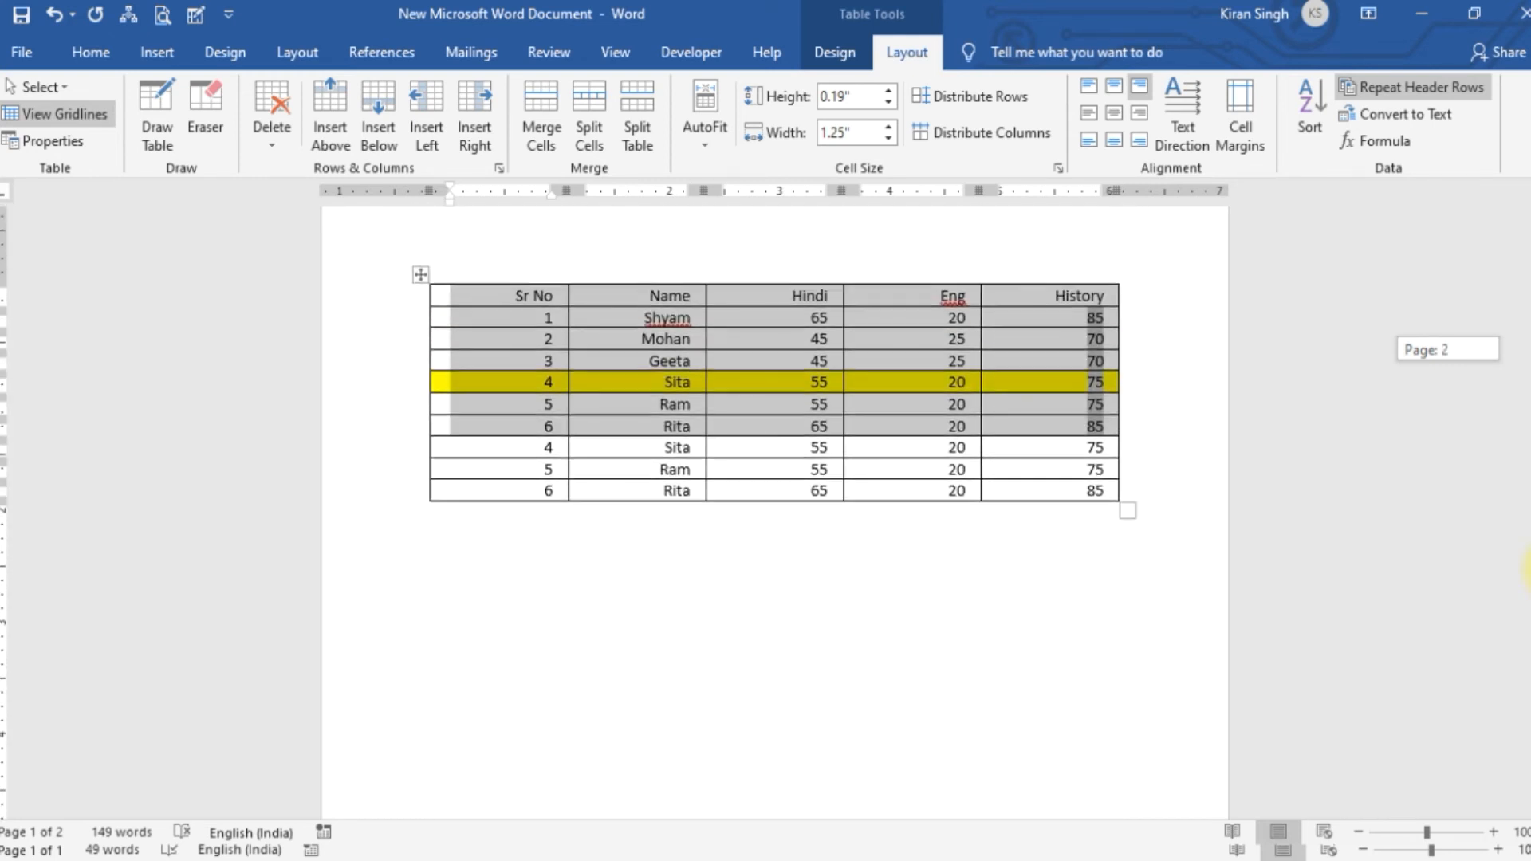
# Step: Try converting the whole marks table on the second page to text separated by commas, and undo it
pyautogui.click(943, 692)
pyautogui.moveTo(518, 297); pyautogui.dragTo(1099, 490)
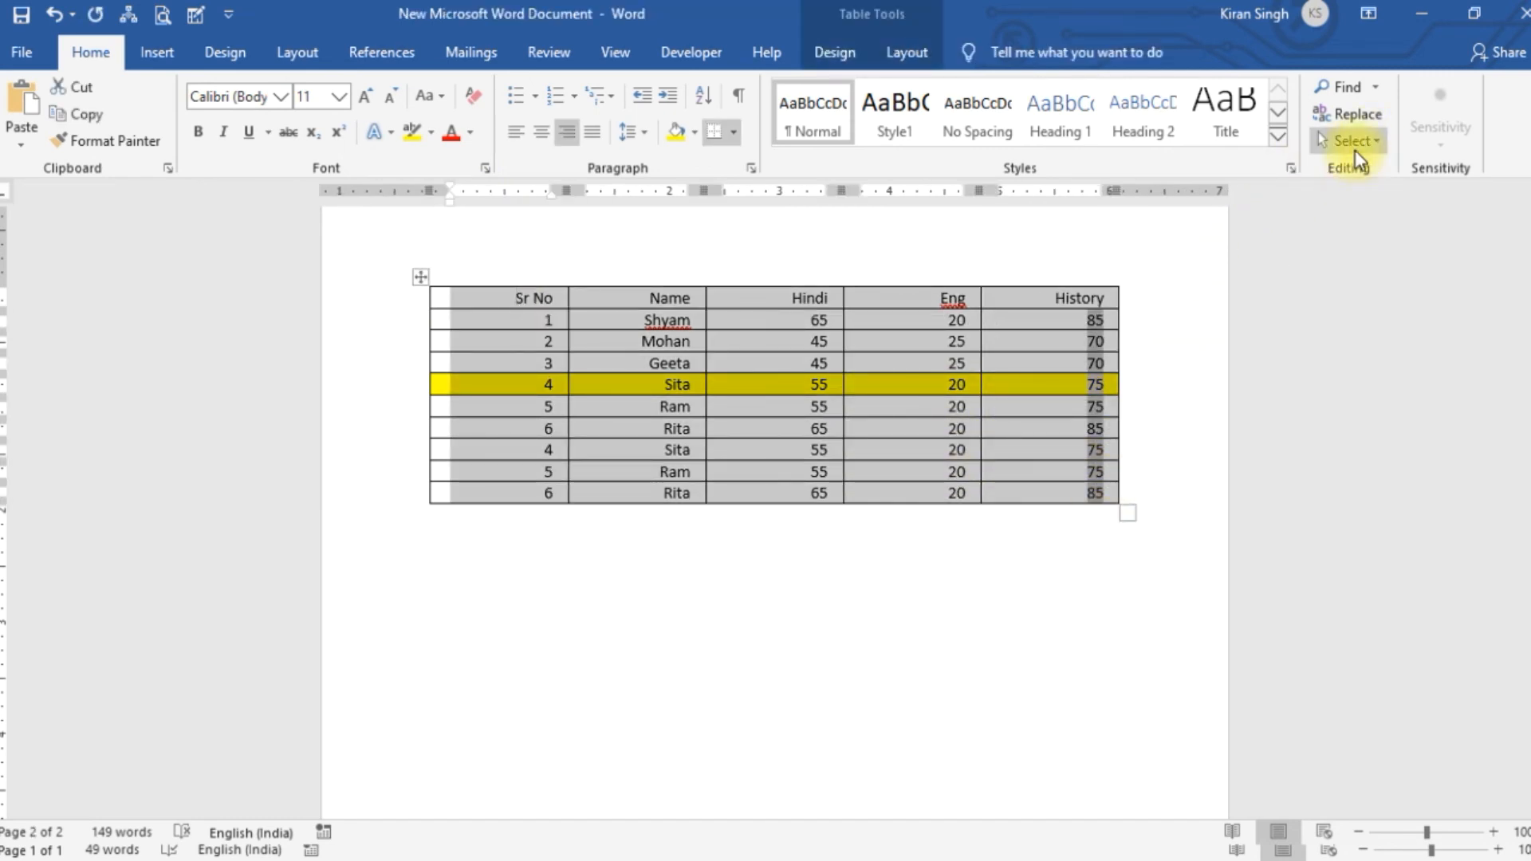
pyautogui.click(907, 56)
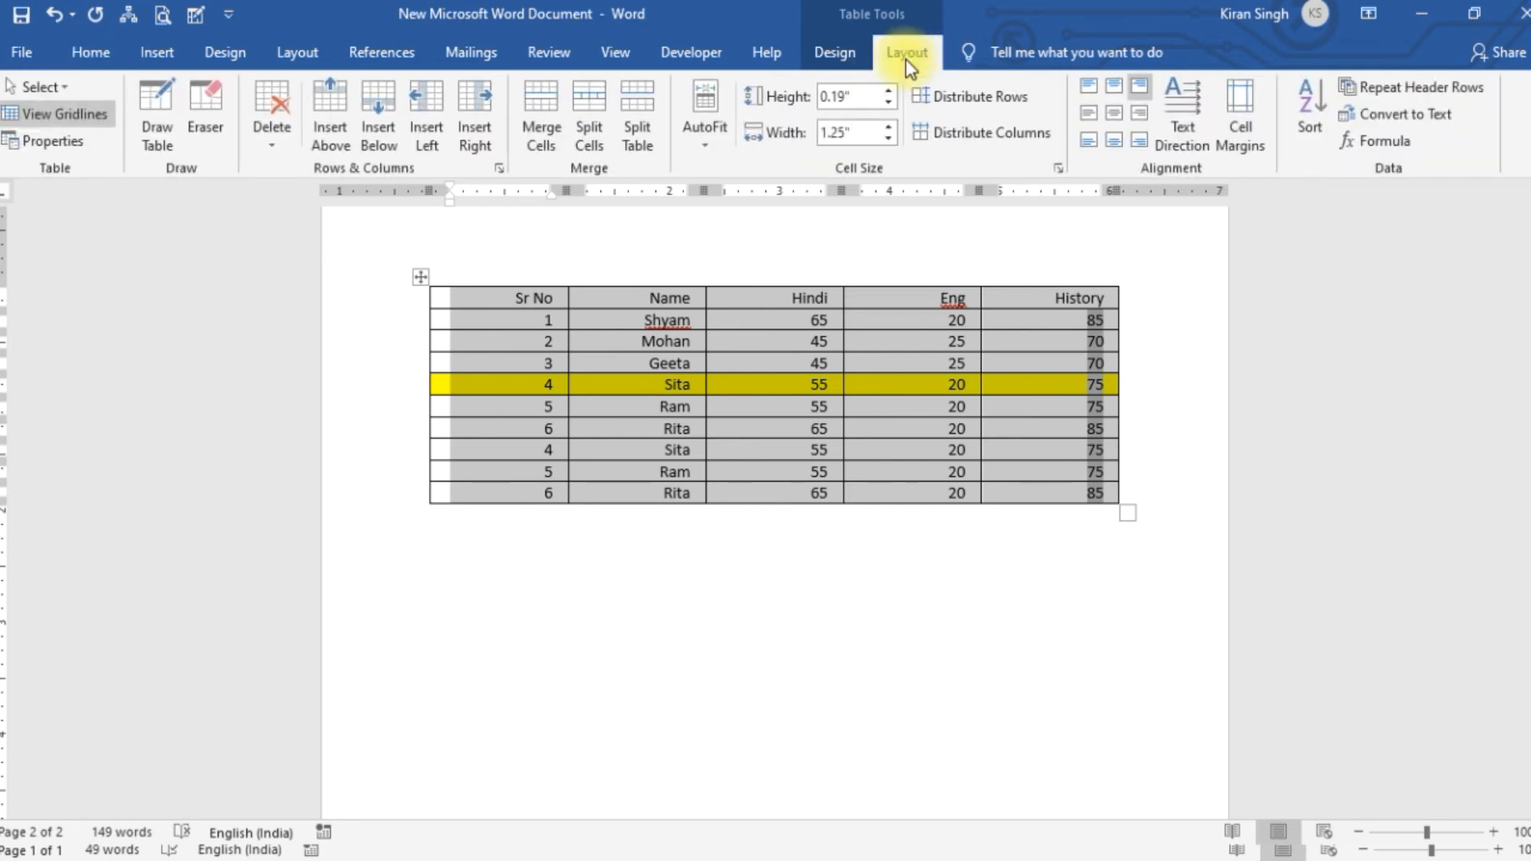
pyautogui.click(1432, 116)
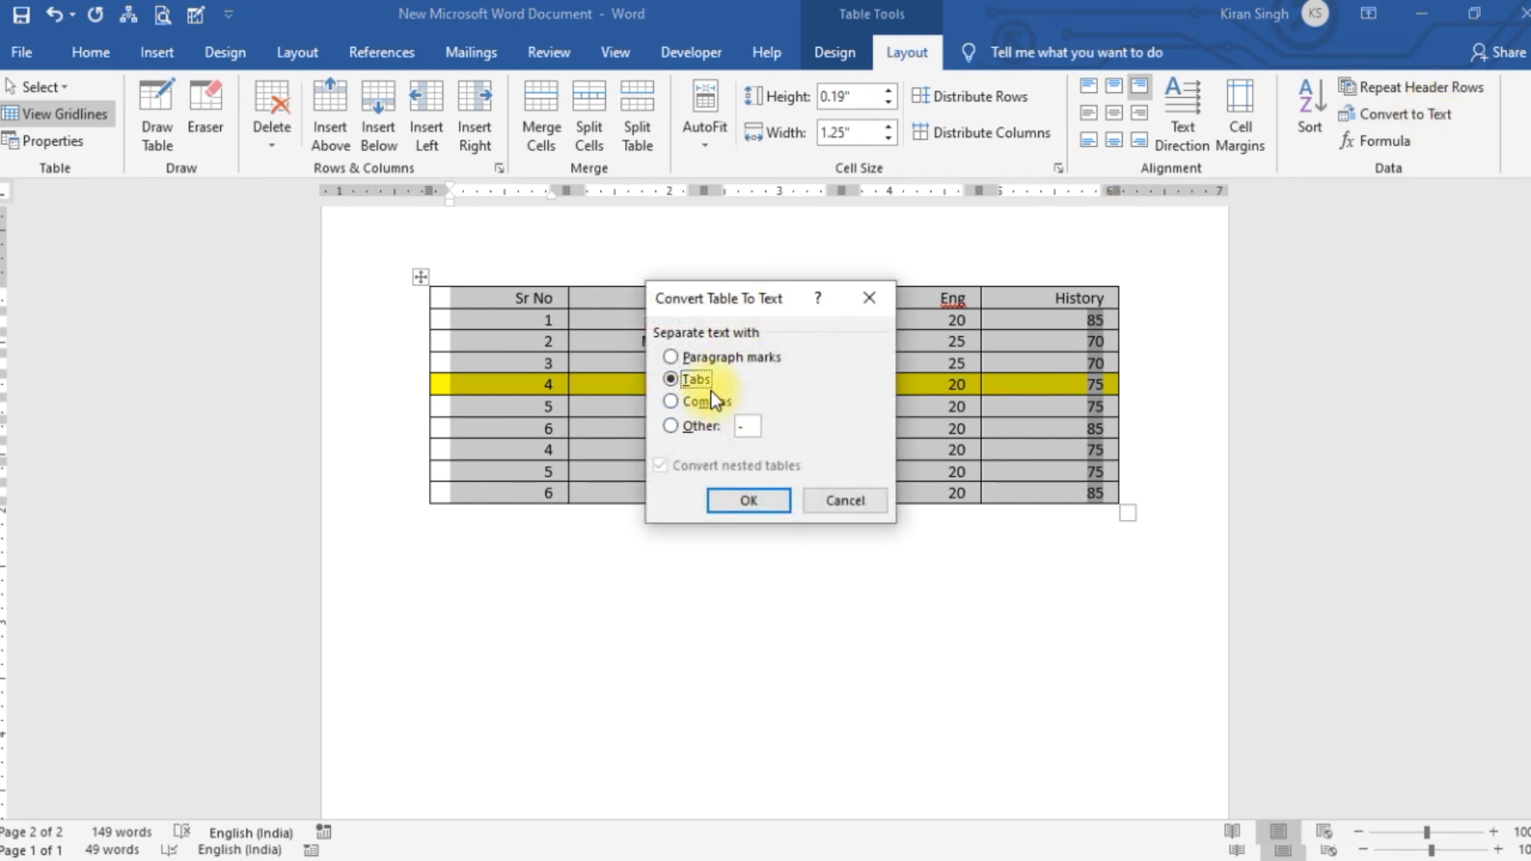
pyautogui.click(668, 403)
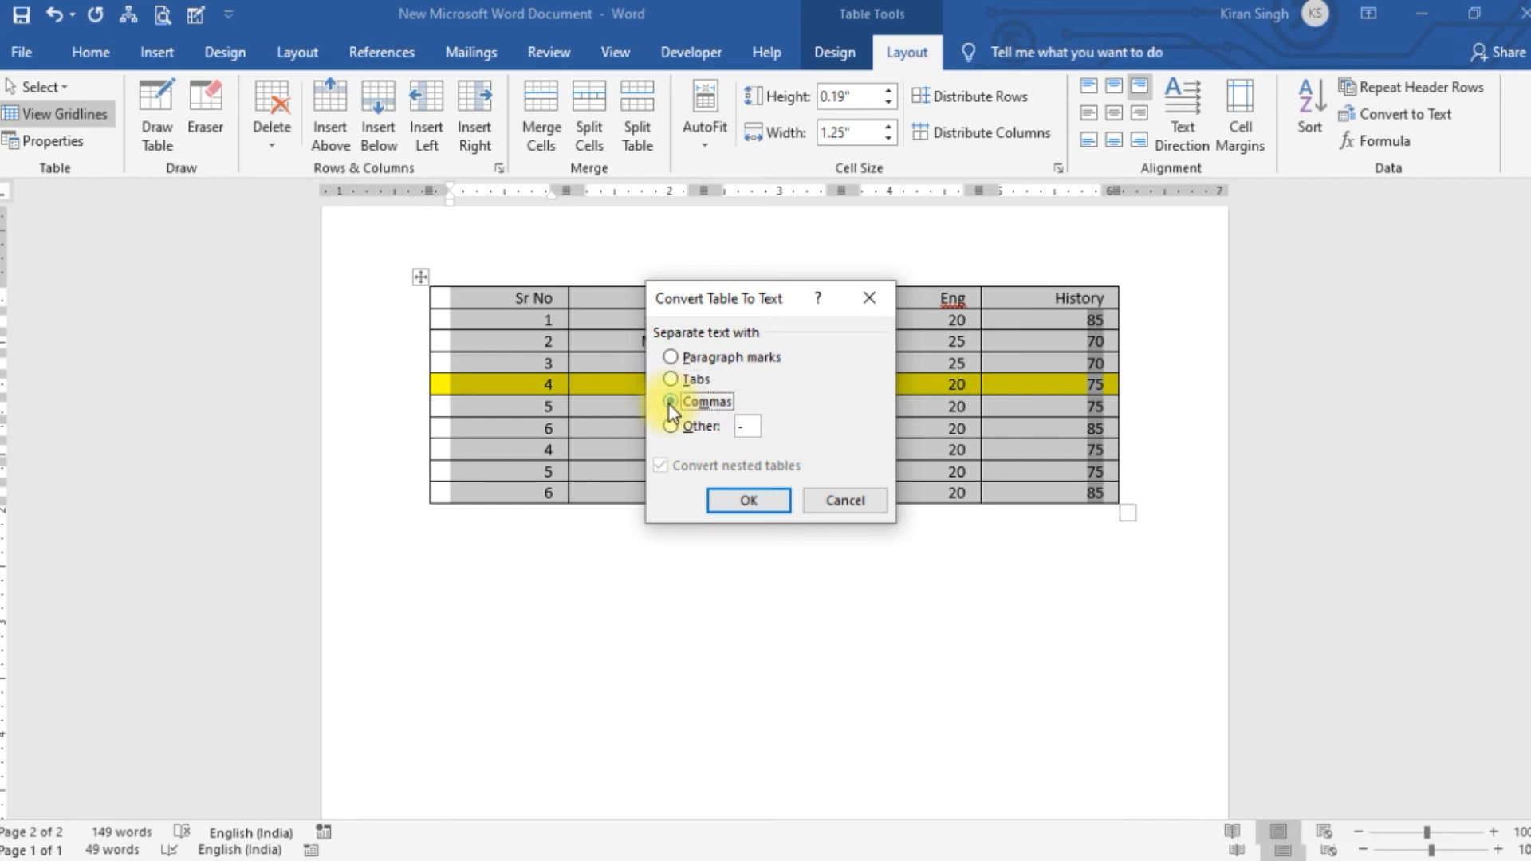
pyautogui.click(772, 511)
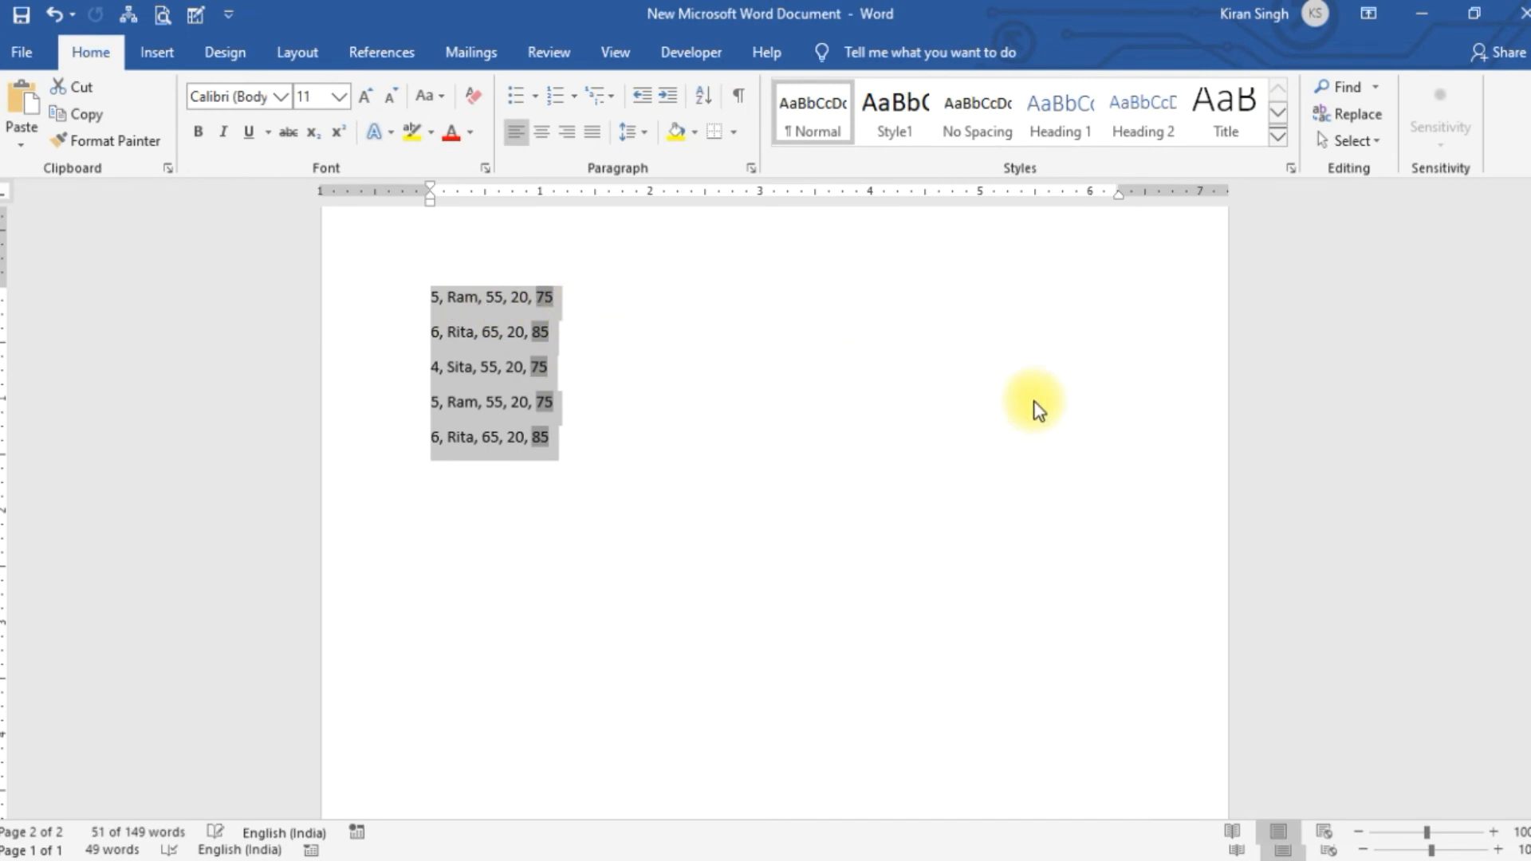
pyautogui.hotkey('ctrl', 'z')
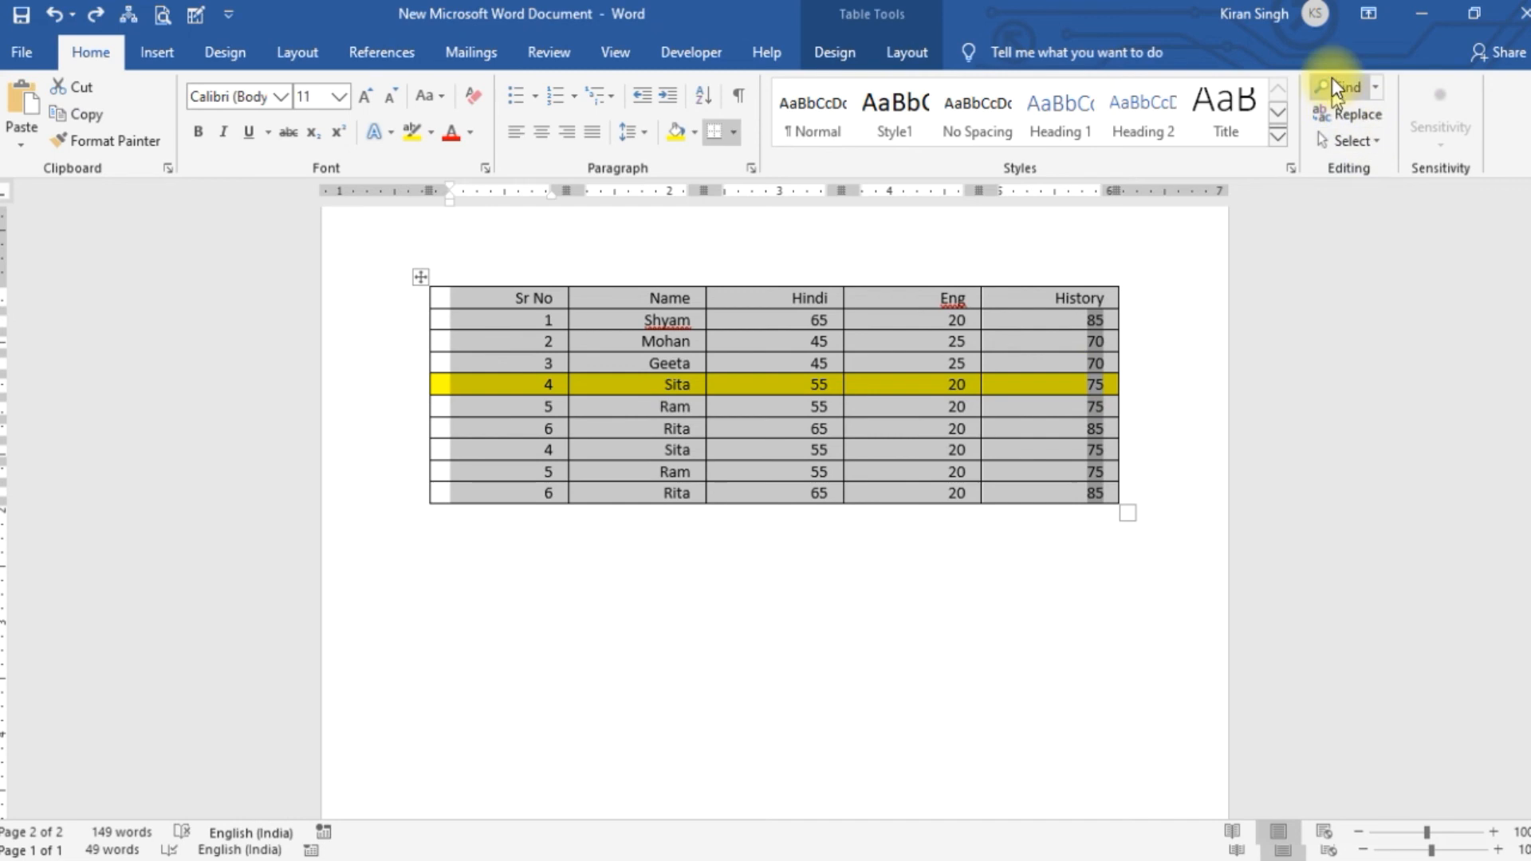
# Step: Try converting the same marks table to text separated by tabs, and undo the conversion
pyautogui.click(896, 49)
pyautogui.click(1389, 119)
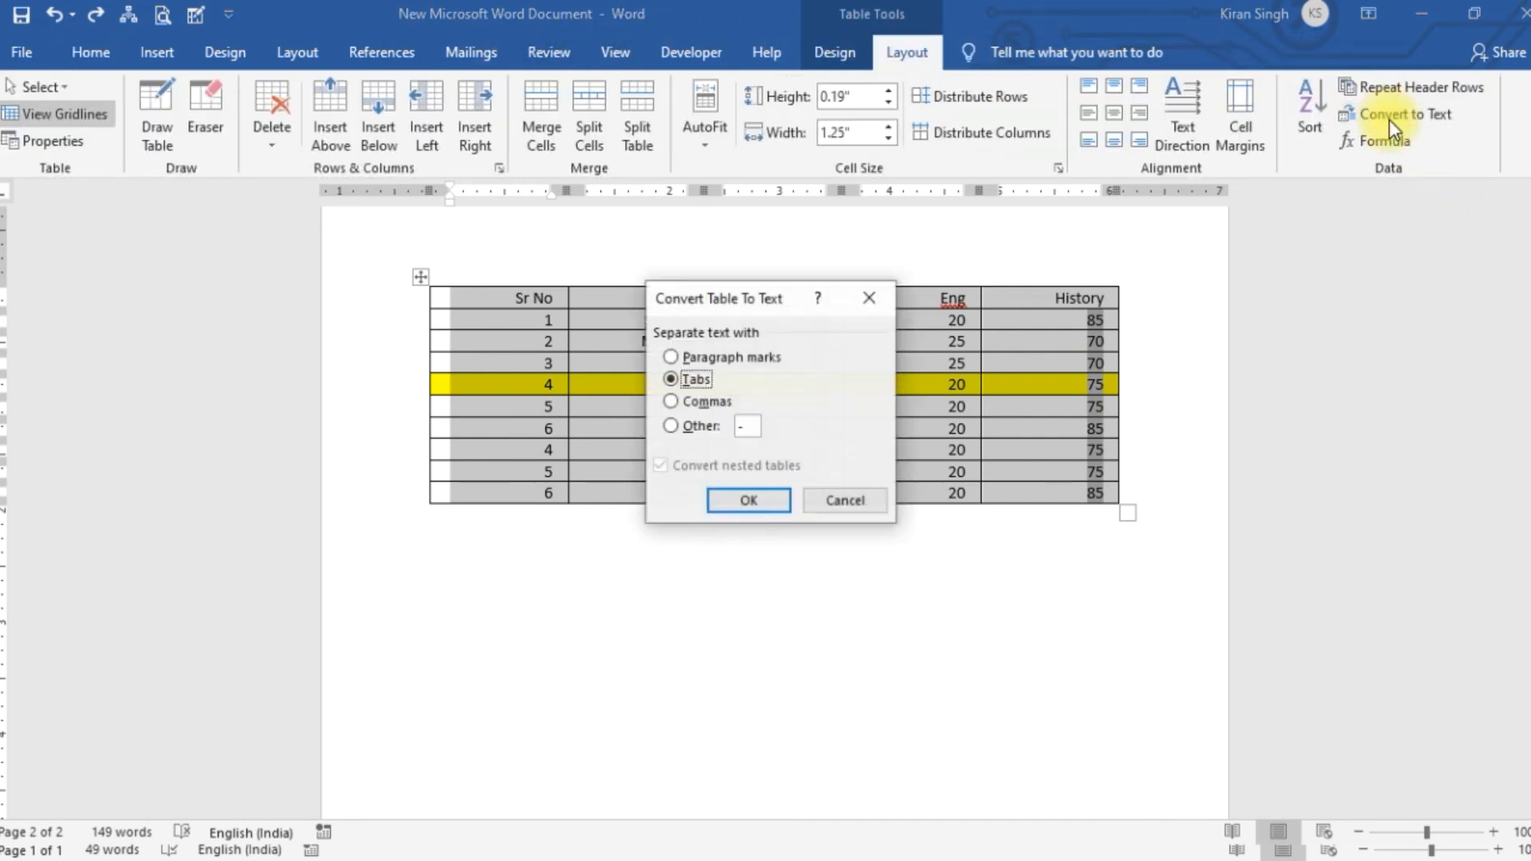
pyautogui.click(719, 504)
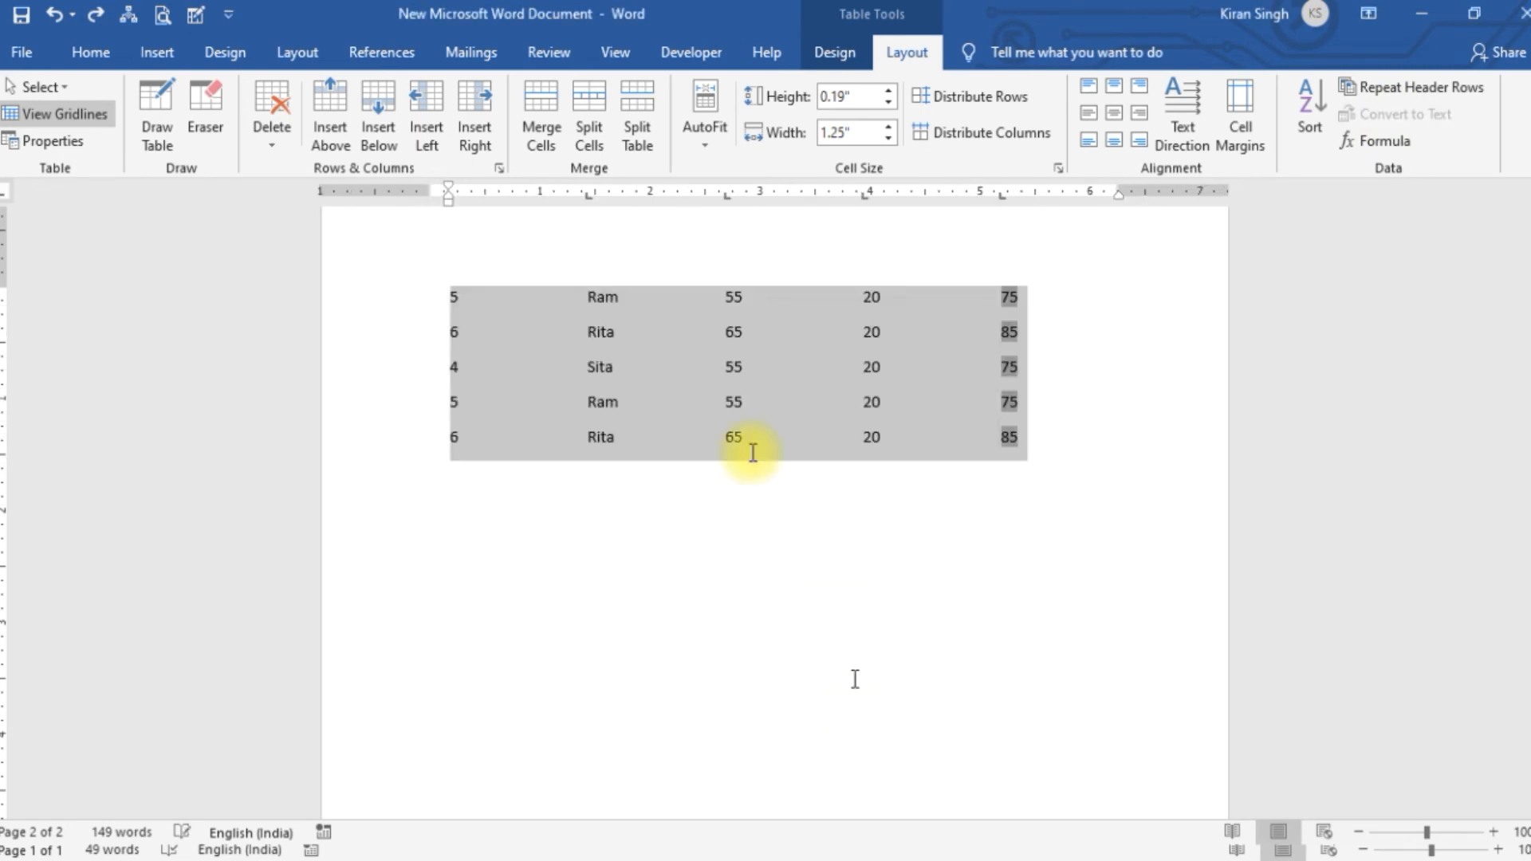
pyautogui.click(898, 571)
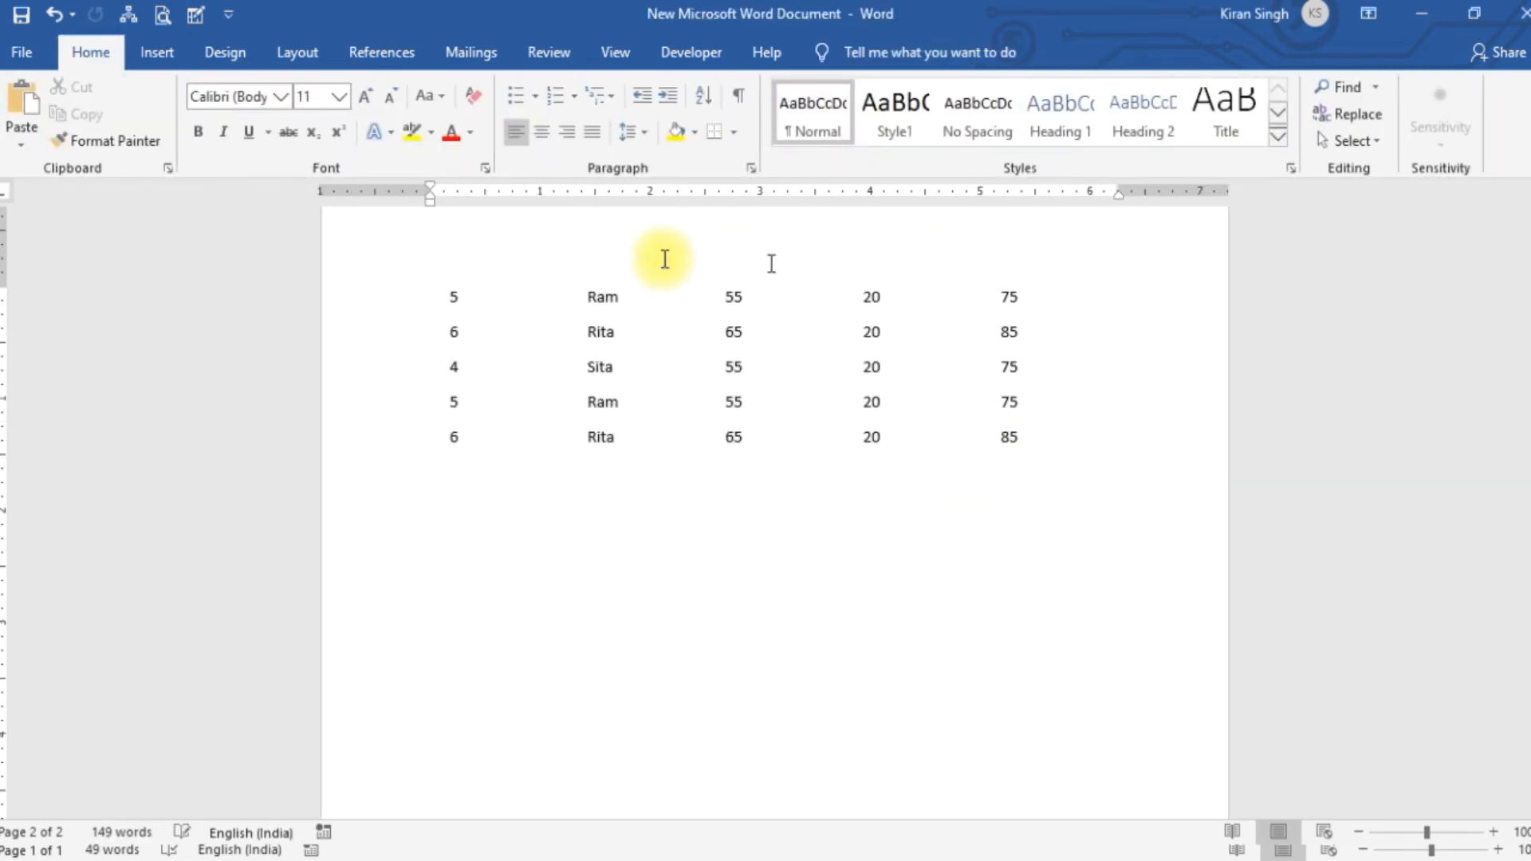
pyautogui.moveTo(1037, 432); pyautogui.dragTo(447, 290)
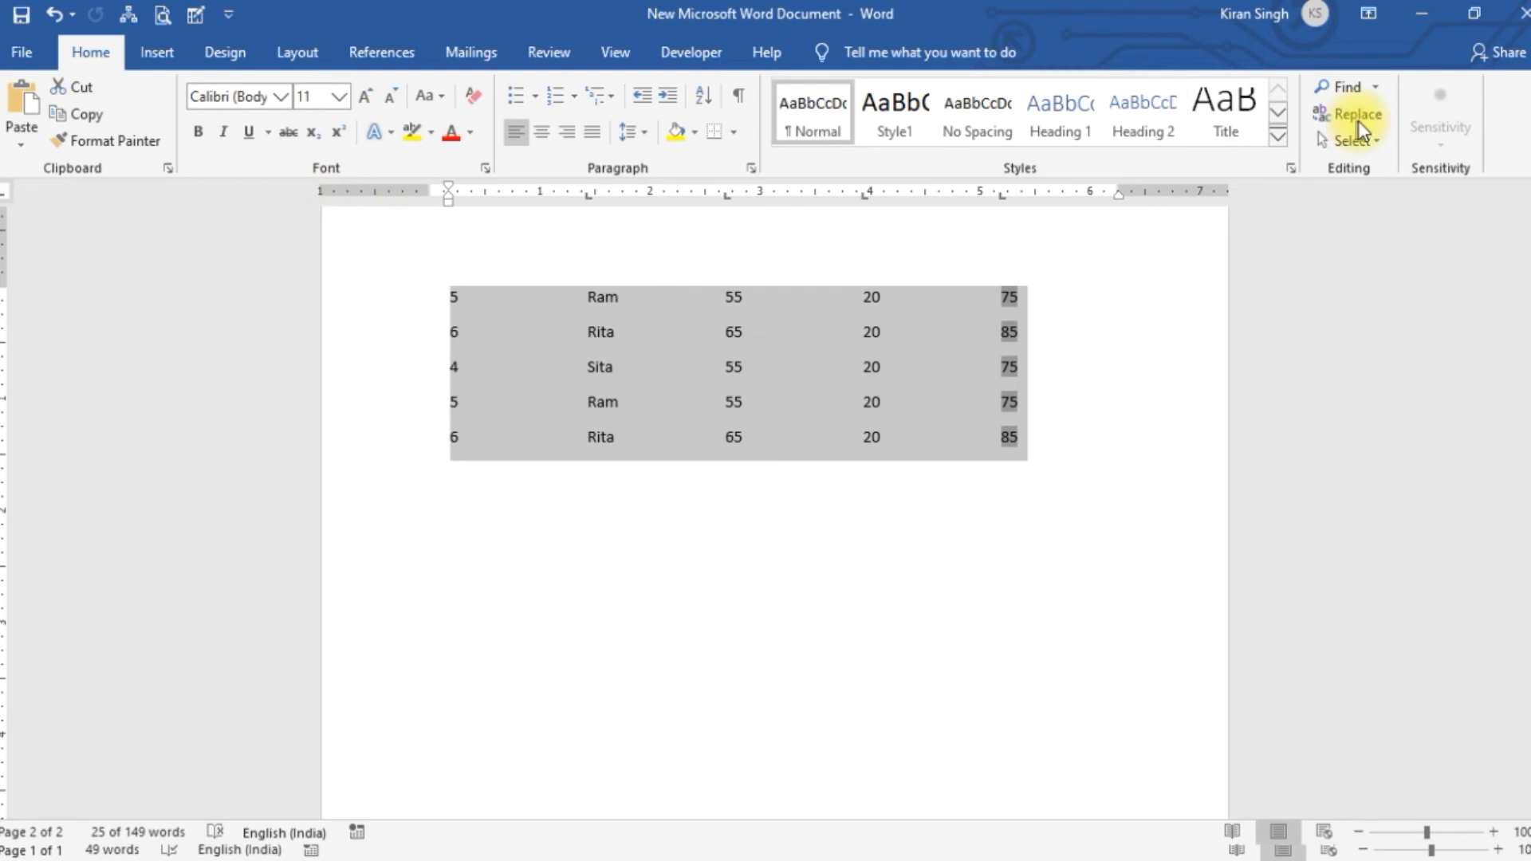
pyautogui.click(1151, 408)
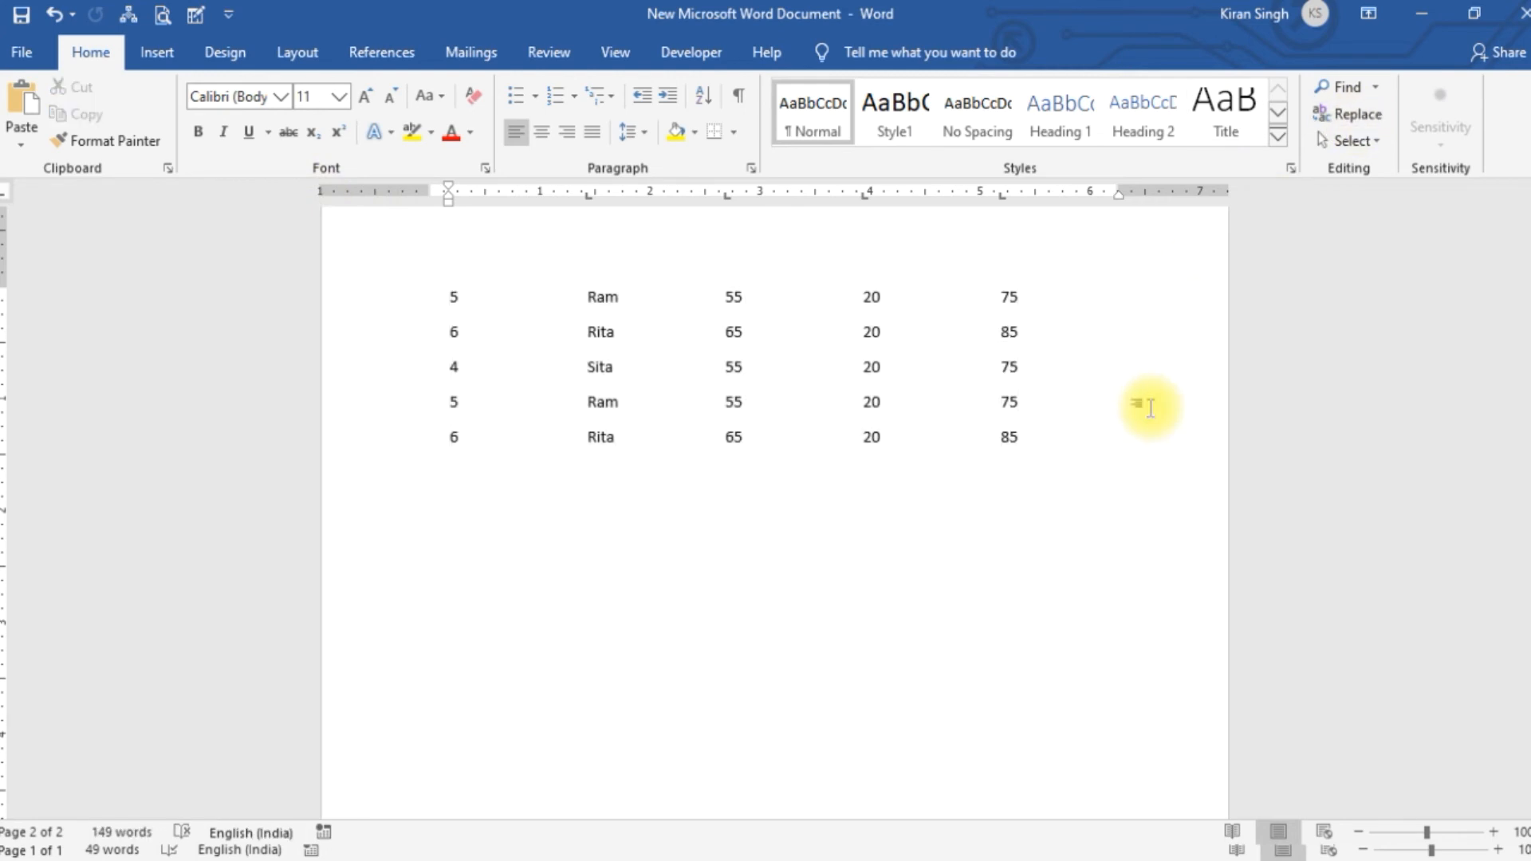
pyautogui.hotkey('ctrl', 'z')
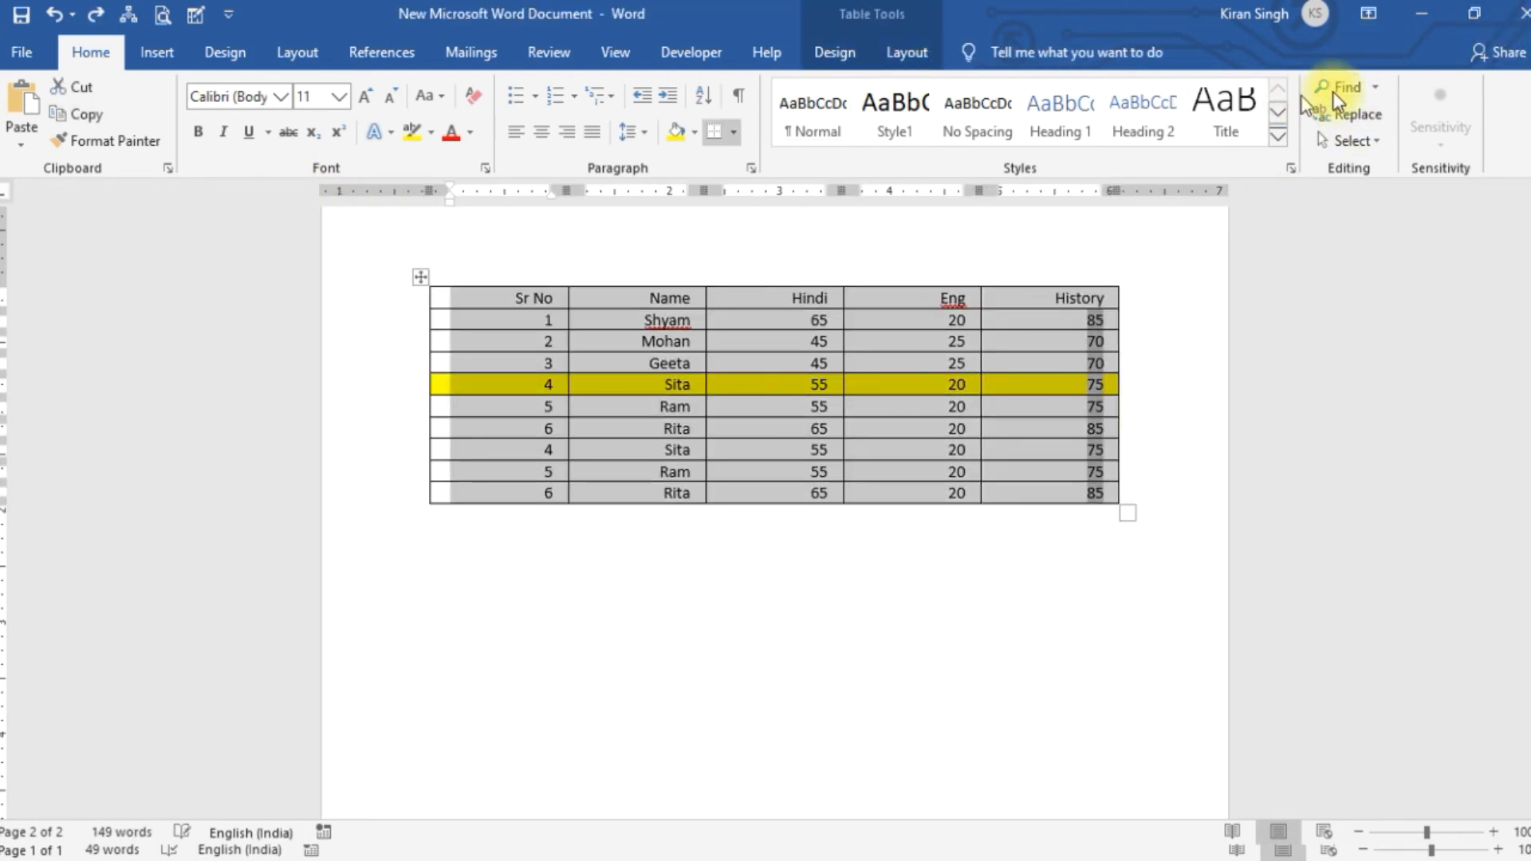
# Step: Repeat the tab-separated conversion of the marks table to text, and undo it again
pyautogui.click(902, 56)
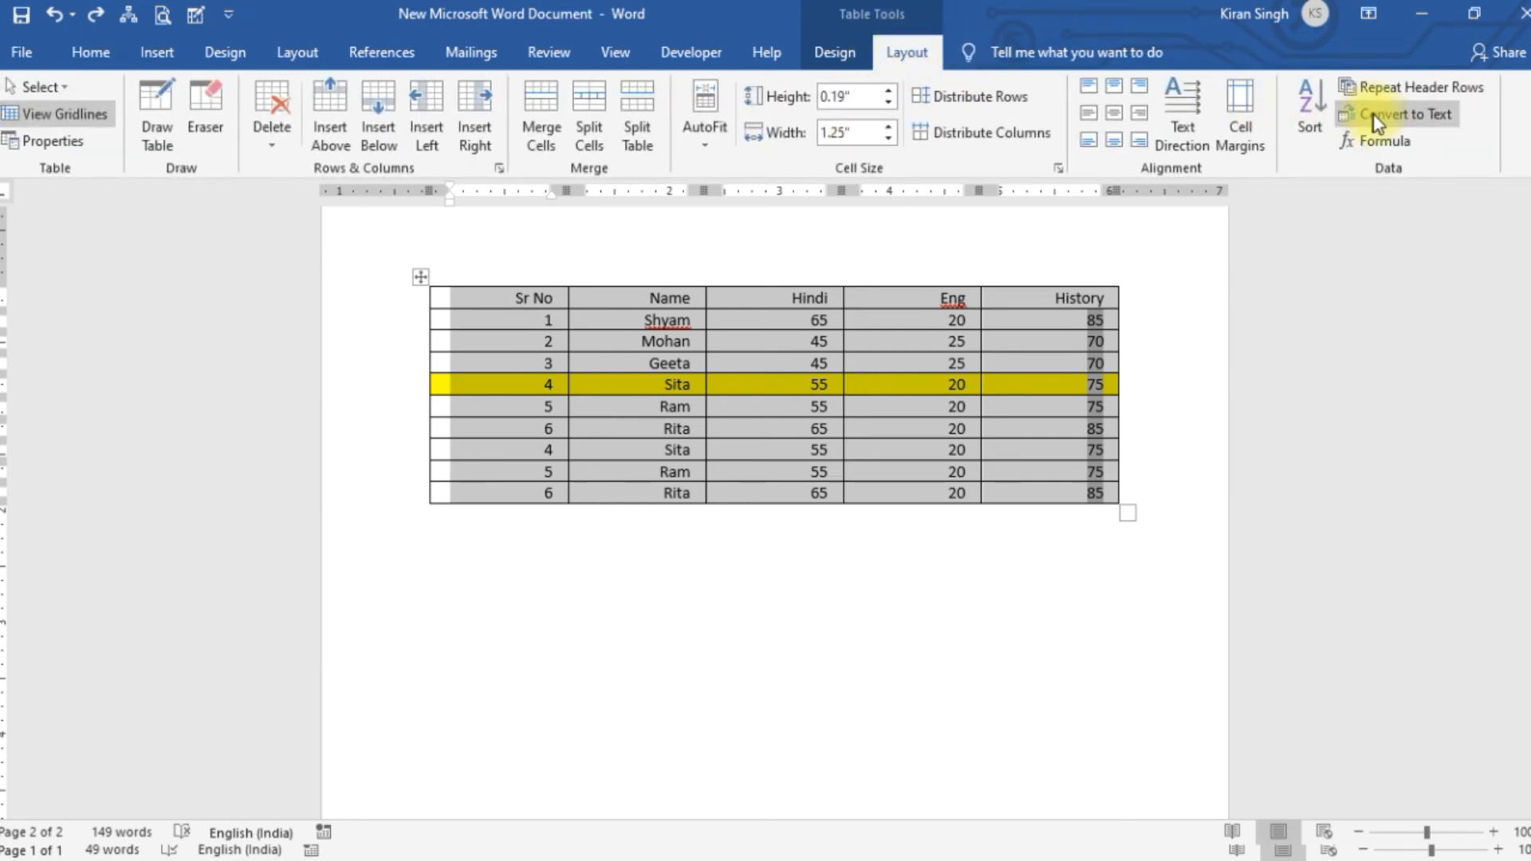
pyautogui.click(1384, 118)
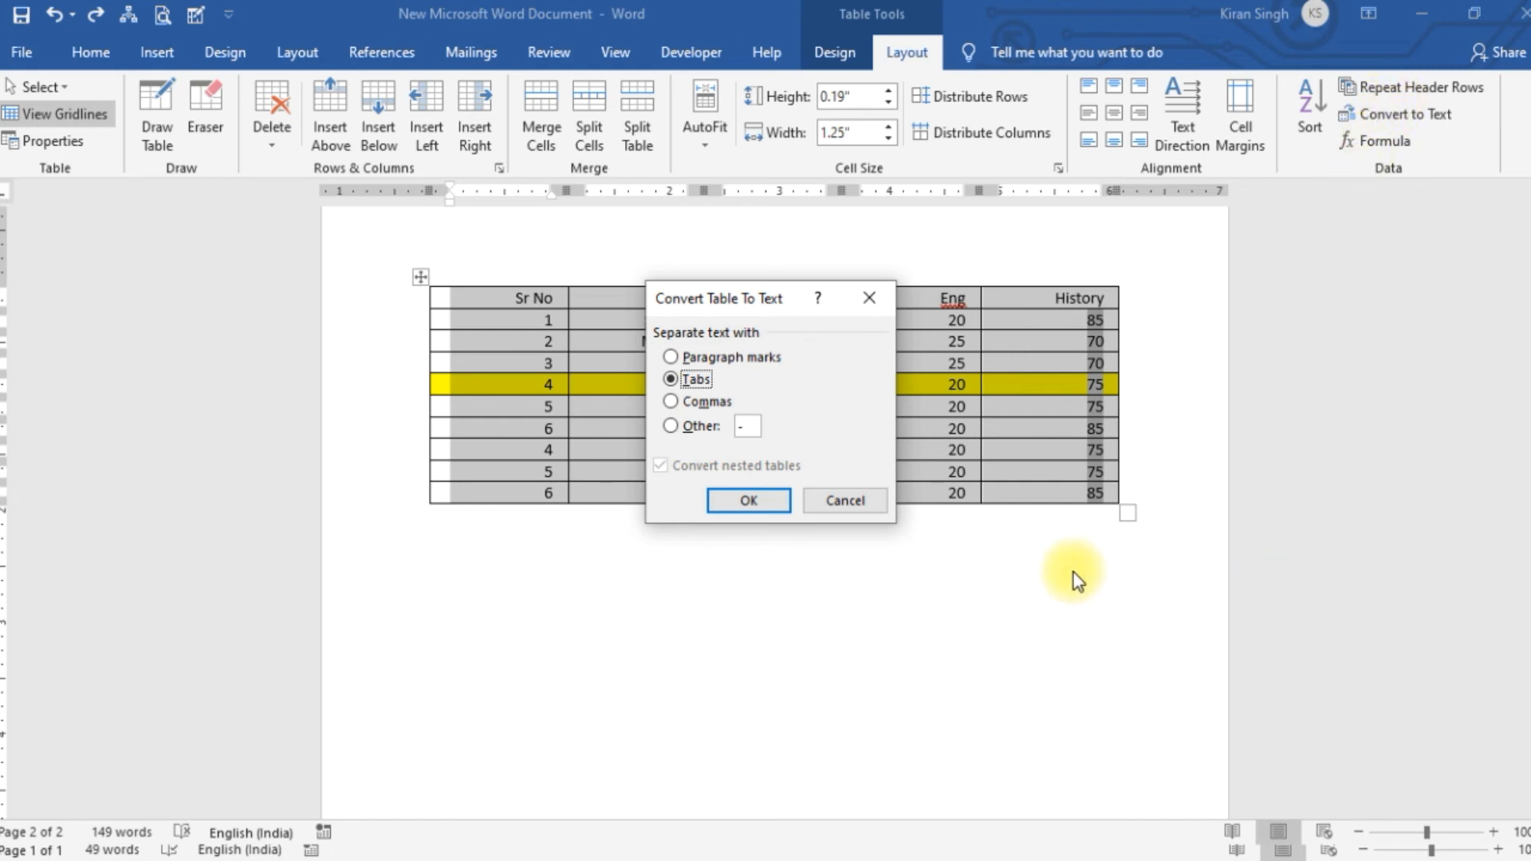
pyautogui.click(778, 500)
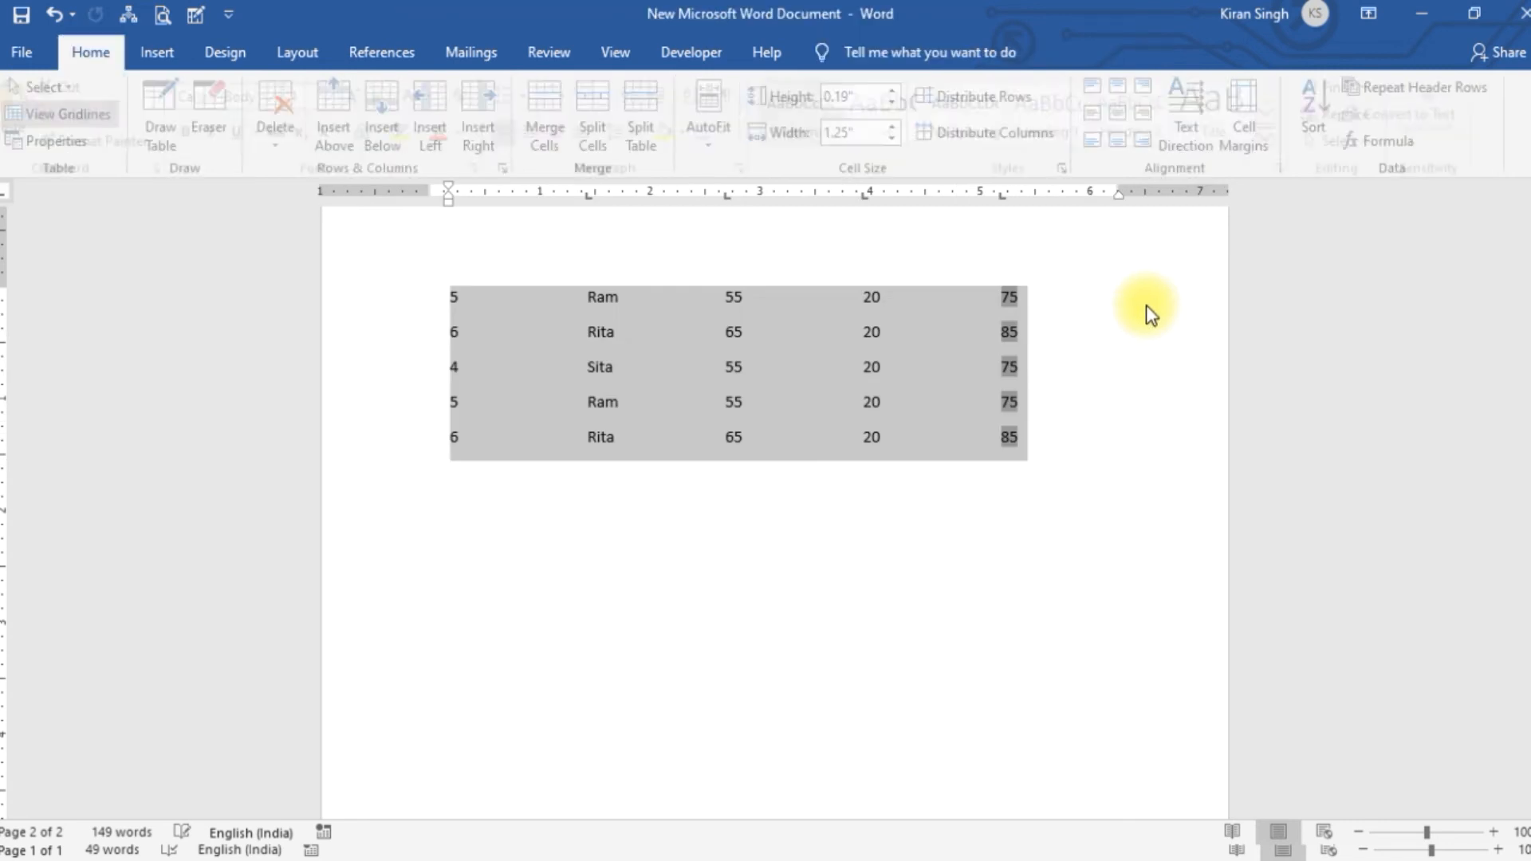
pyautogui.click(53, 15)
# Step: Replace the History header in the second-page marks table with Total, and clear all the marks below it
pyautogui.click(907, 54)
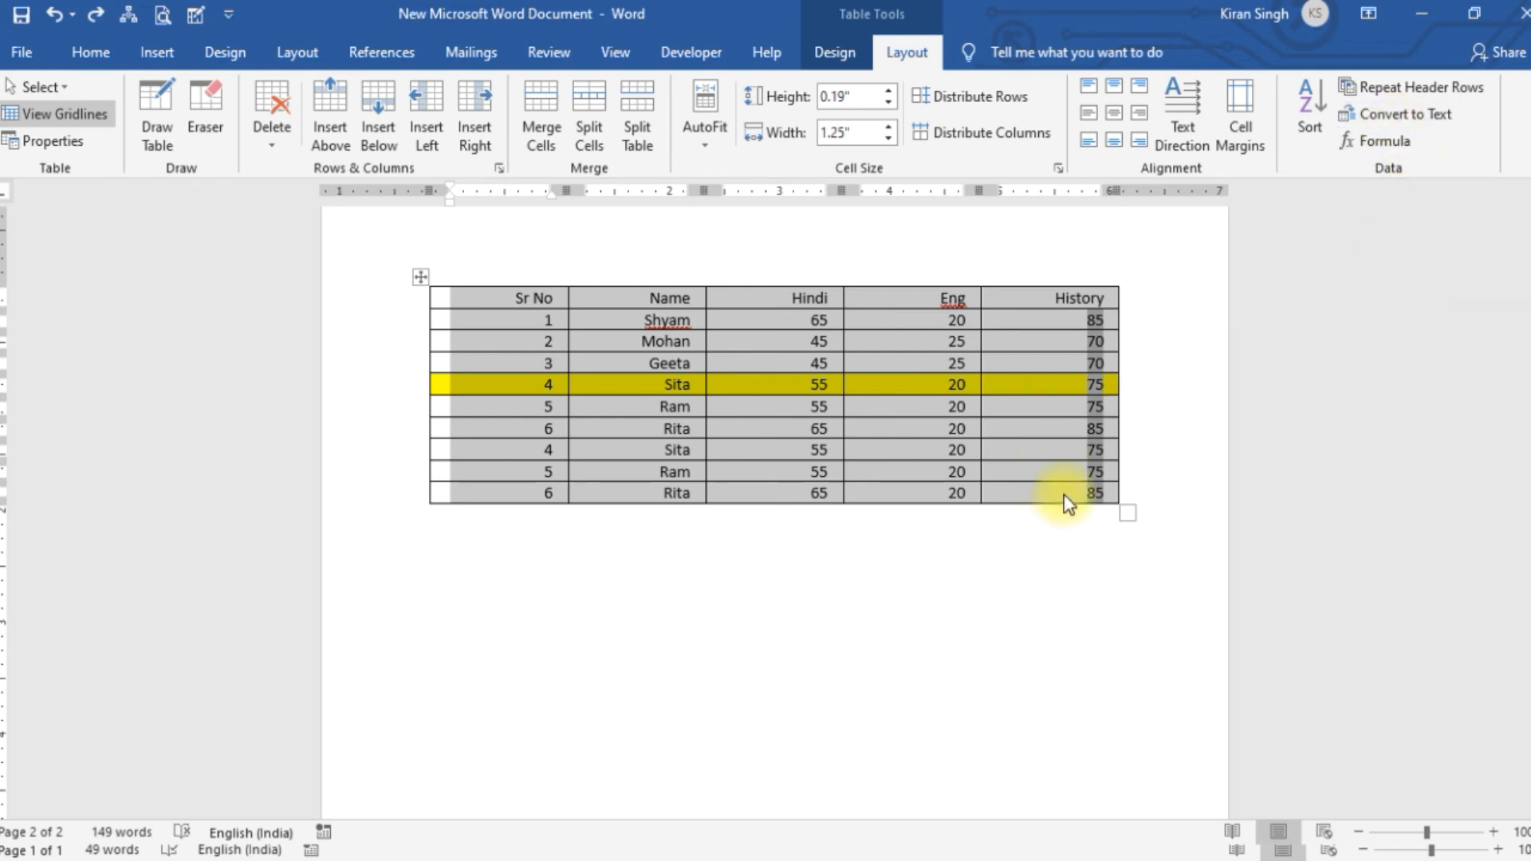
pyautogui.click(1106, 297)
pyautogui.moveTo(1105, 298); pyautogui.dragTo(1019, 298)
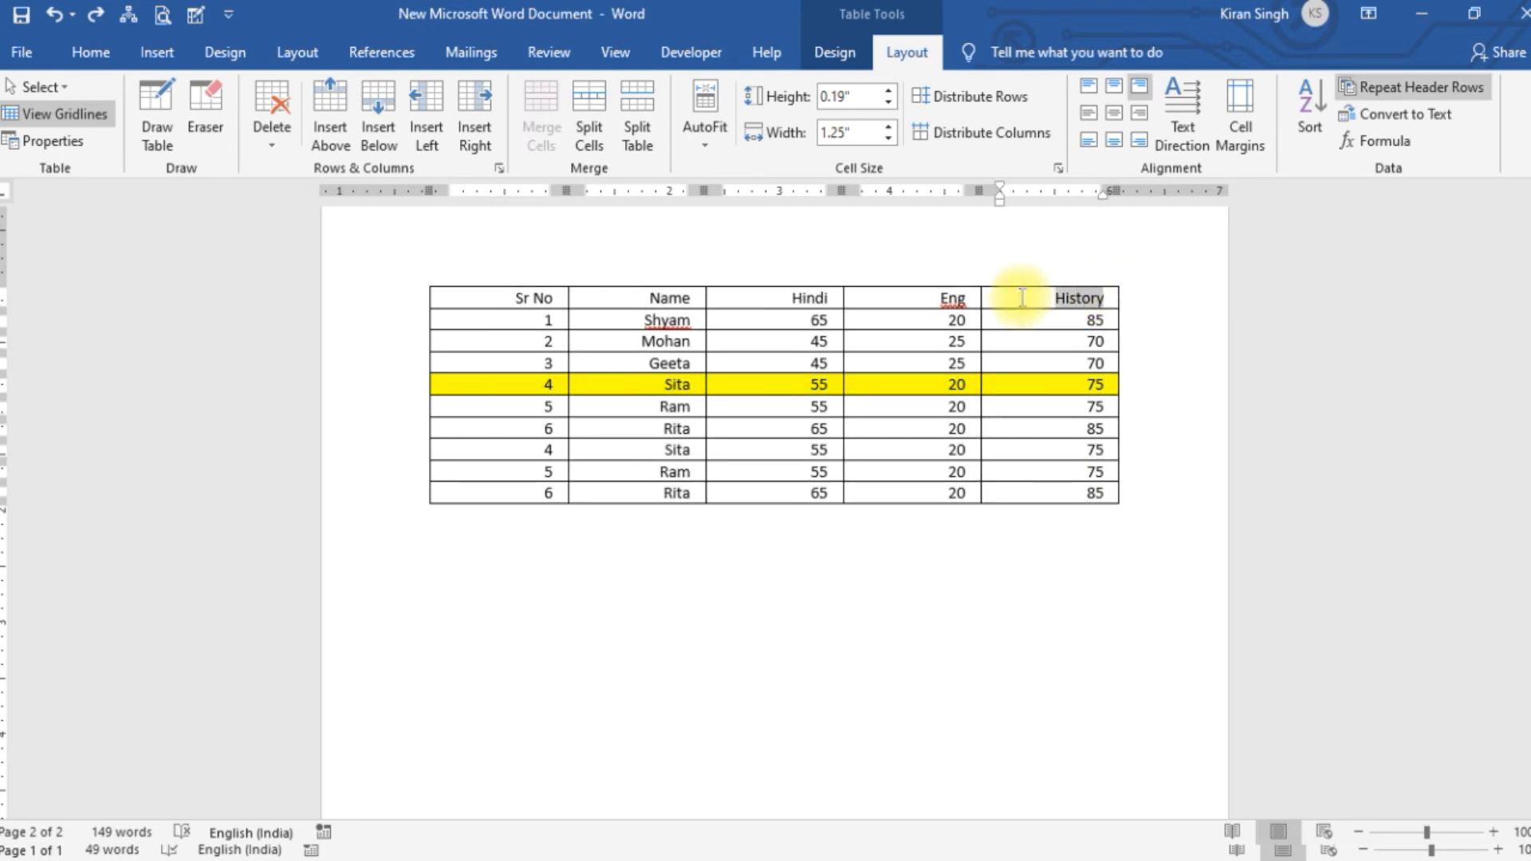
pyautogui.write('Total')
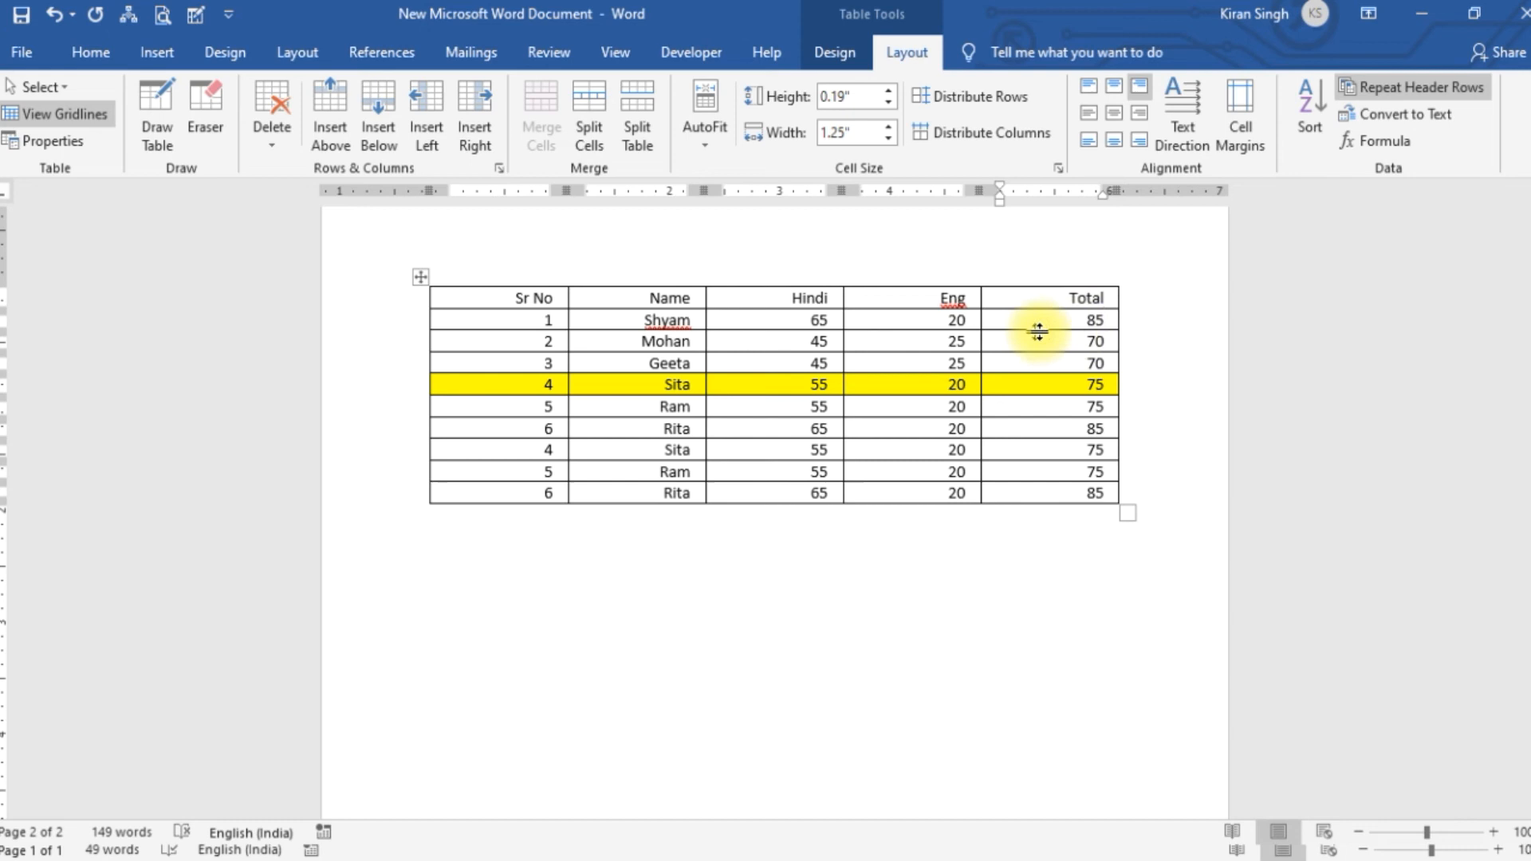
pyautogui.moveTo(1049, 322); pyautogui.dragTo(1086, 507)
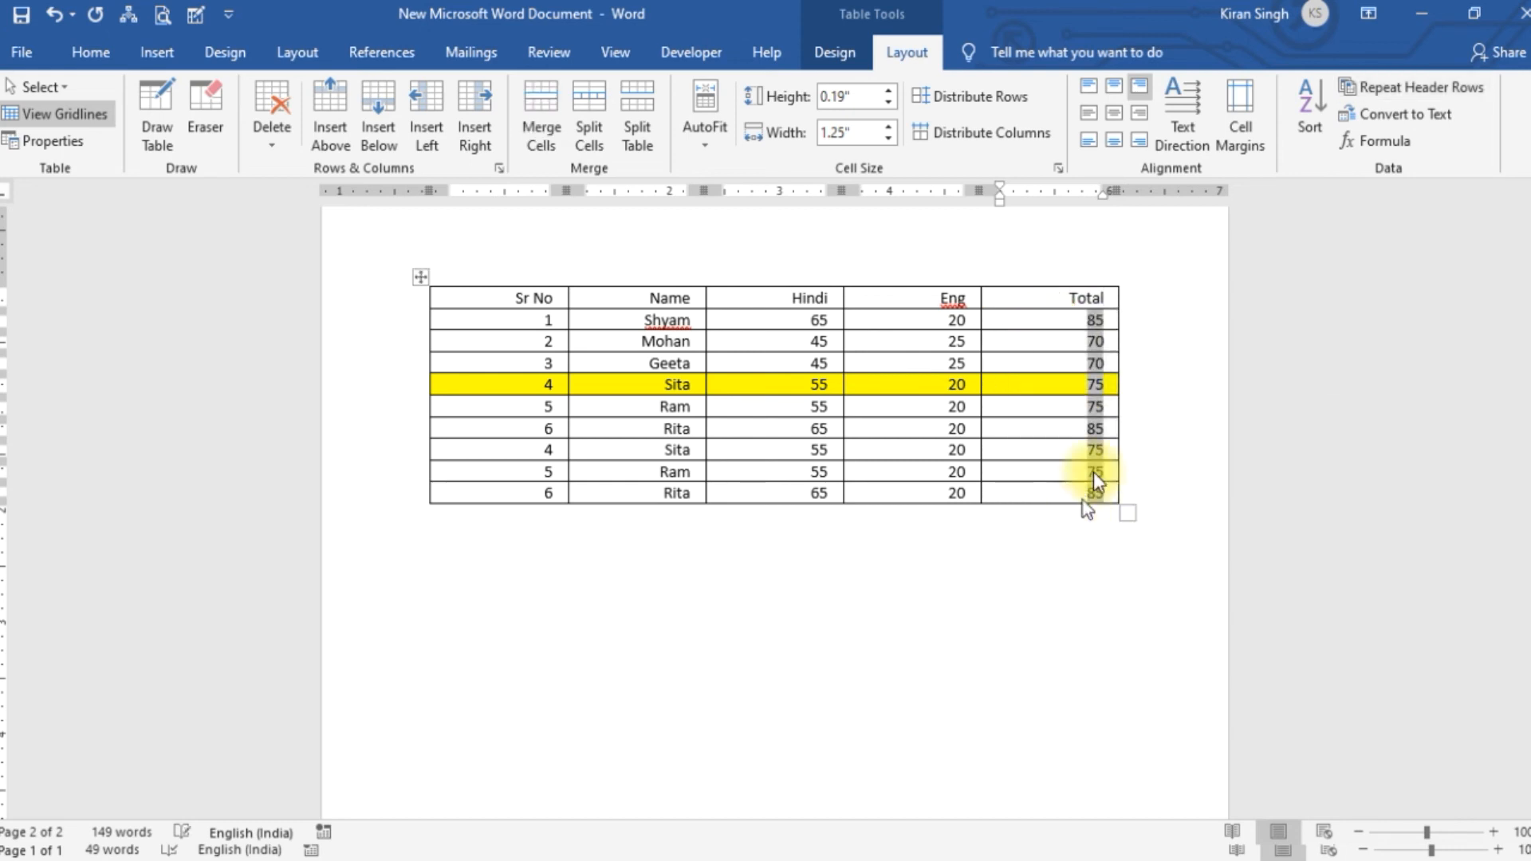
pyautogui.press('Delete')
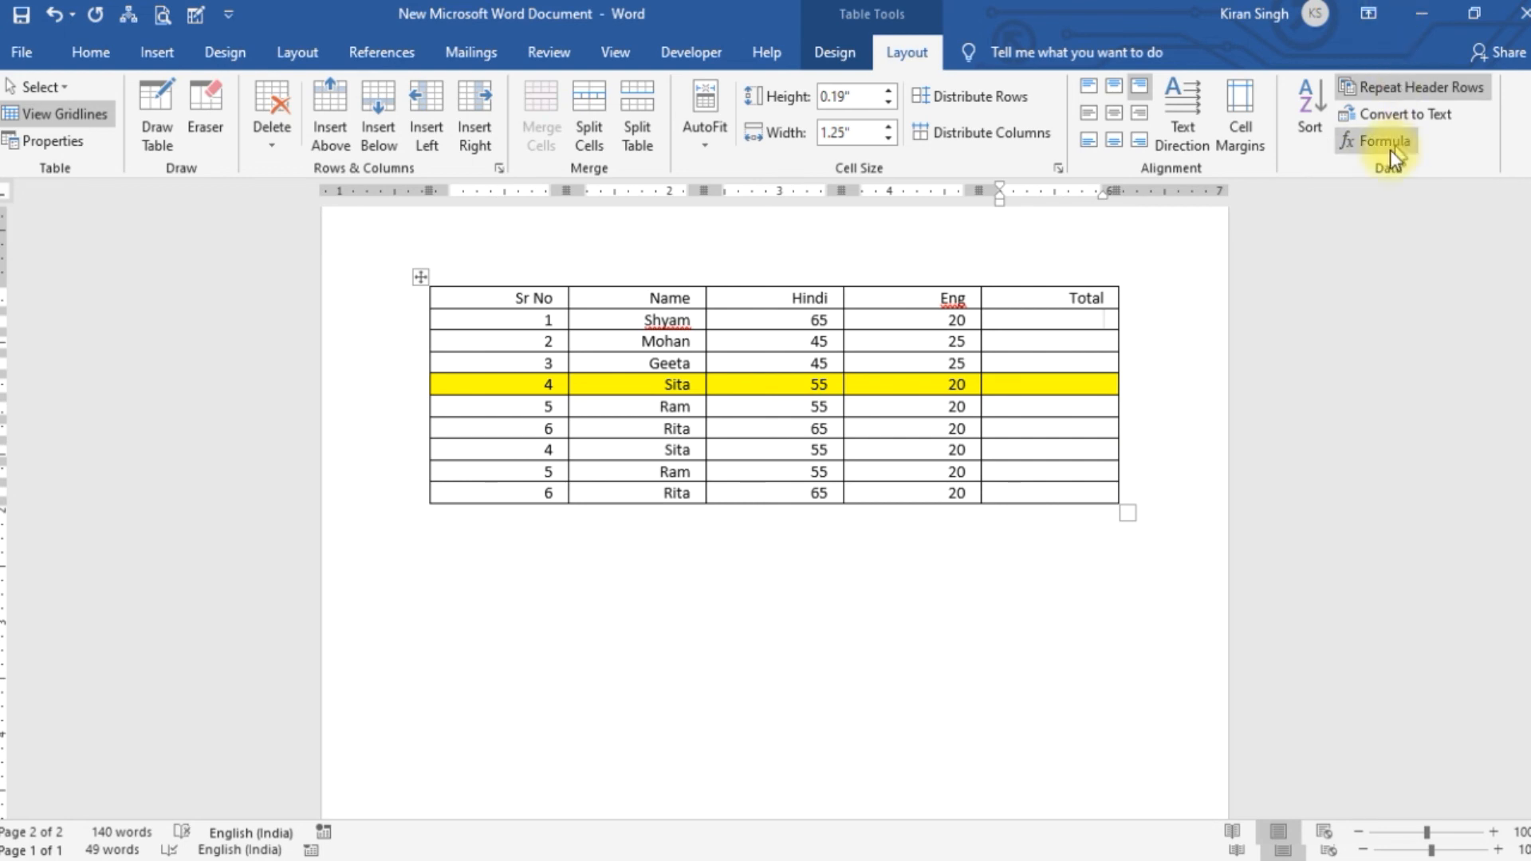
# Step: Insert the formula =SUM(LEFT) in the Total cell of the row with Sr No 1
pyautogui.click(1377, 142)
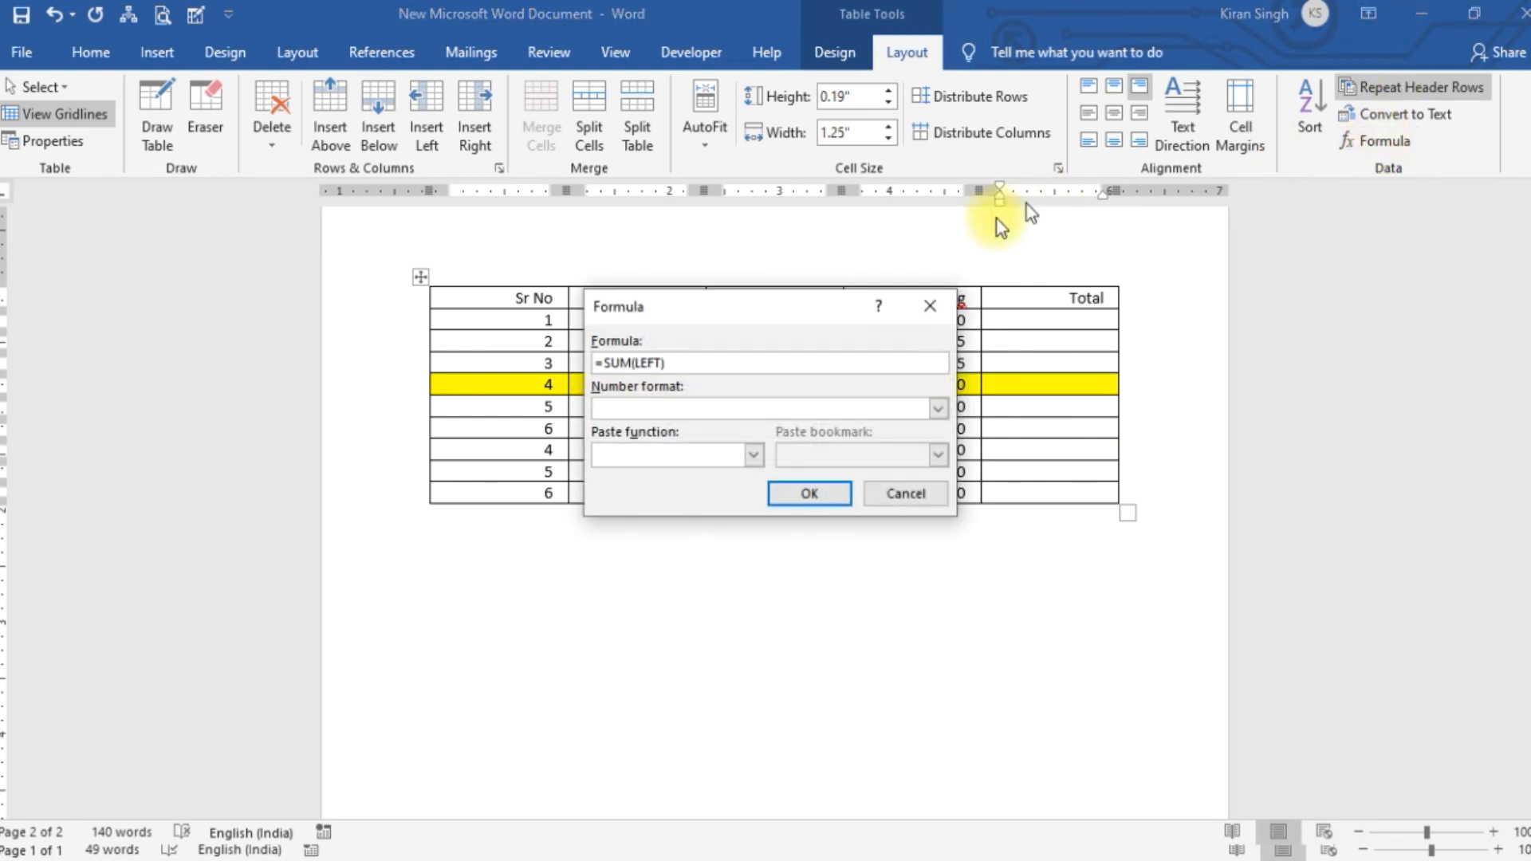
pyautogui.moveTo(727, 311); pyautogui.dragTo(325, 278)
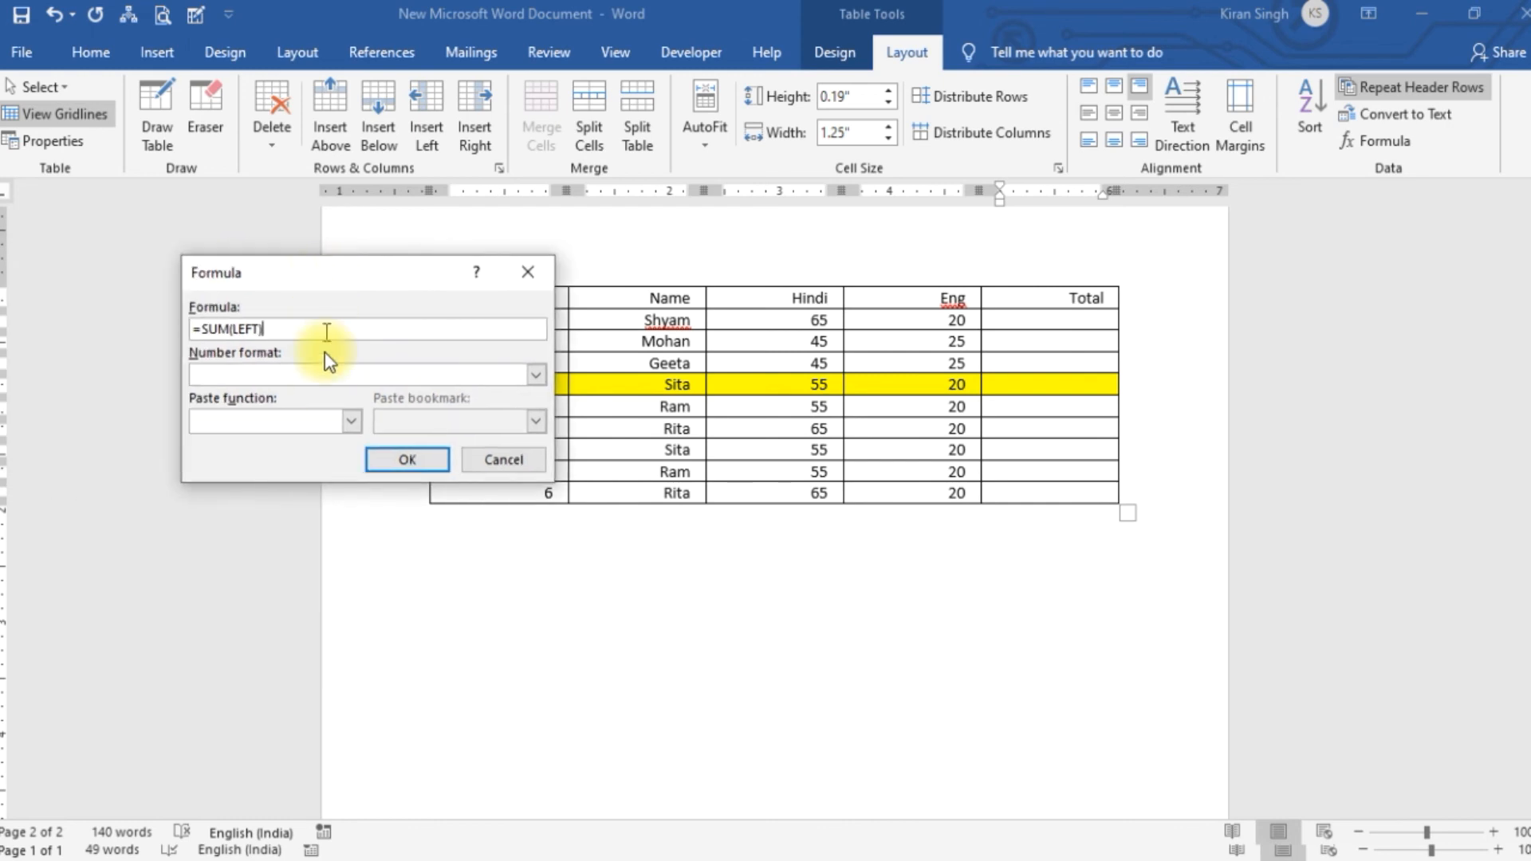
pyautogui.click(419, 462)
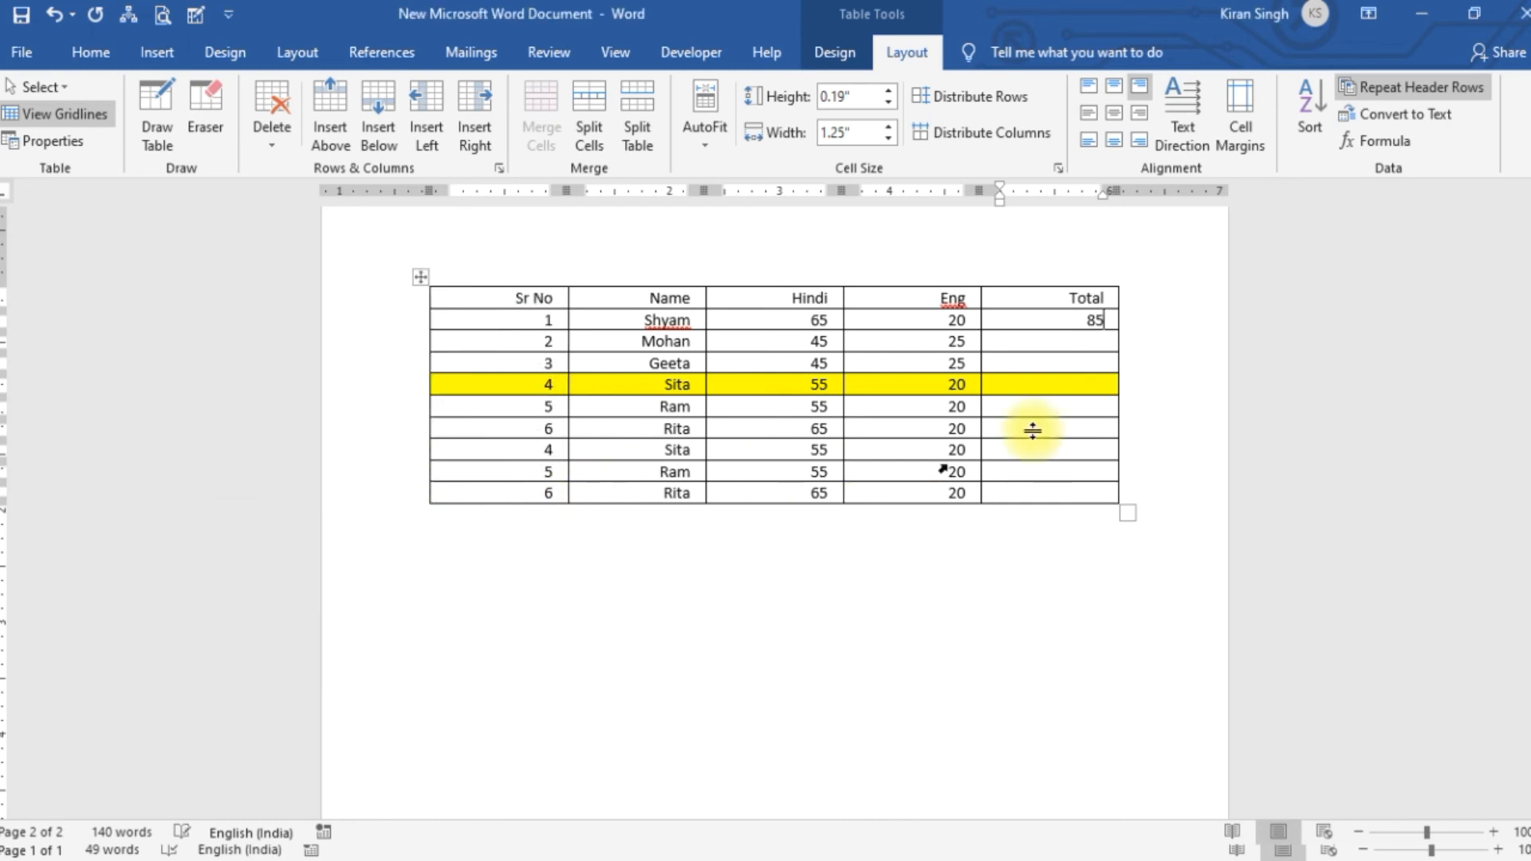
# Step: Insert the formula =SUM(Left) in the Total cell of the row with Sr No 2
pyautogui.click(1112, 341)
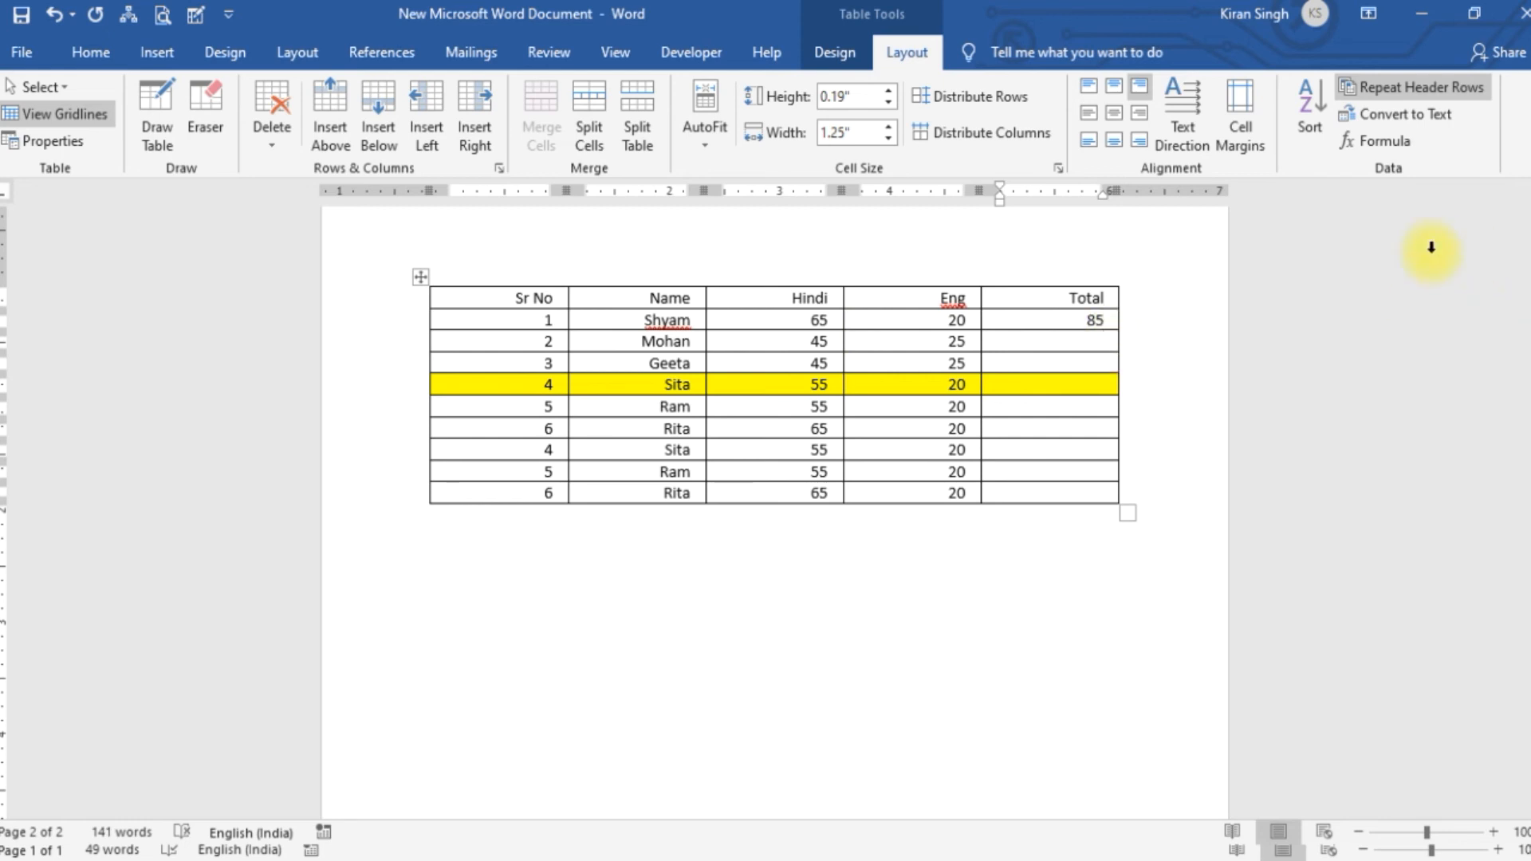
pyautogui.click(1385, 141)
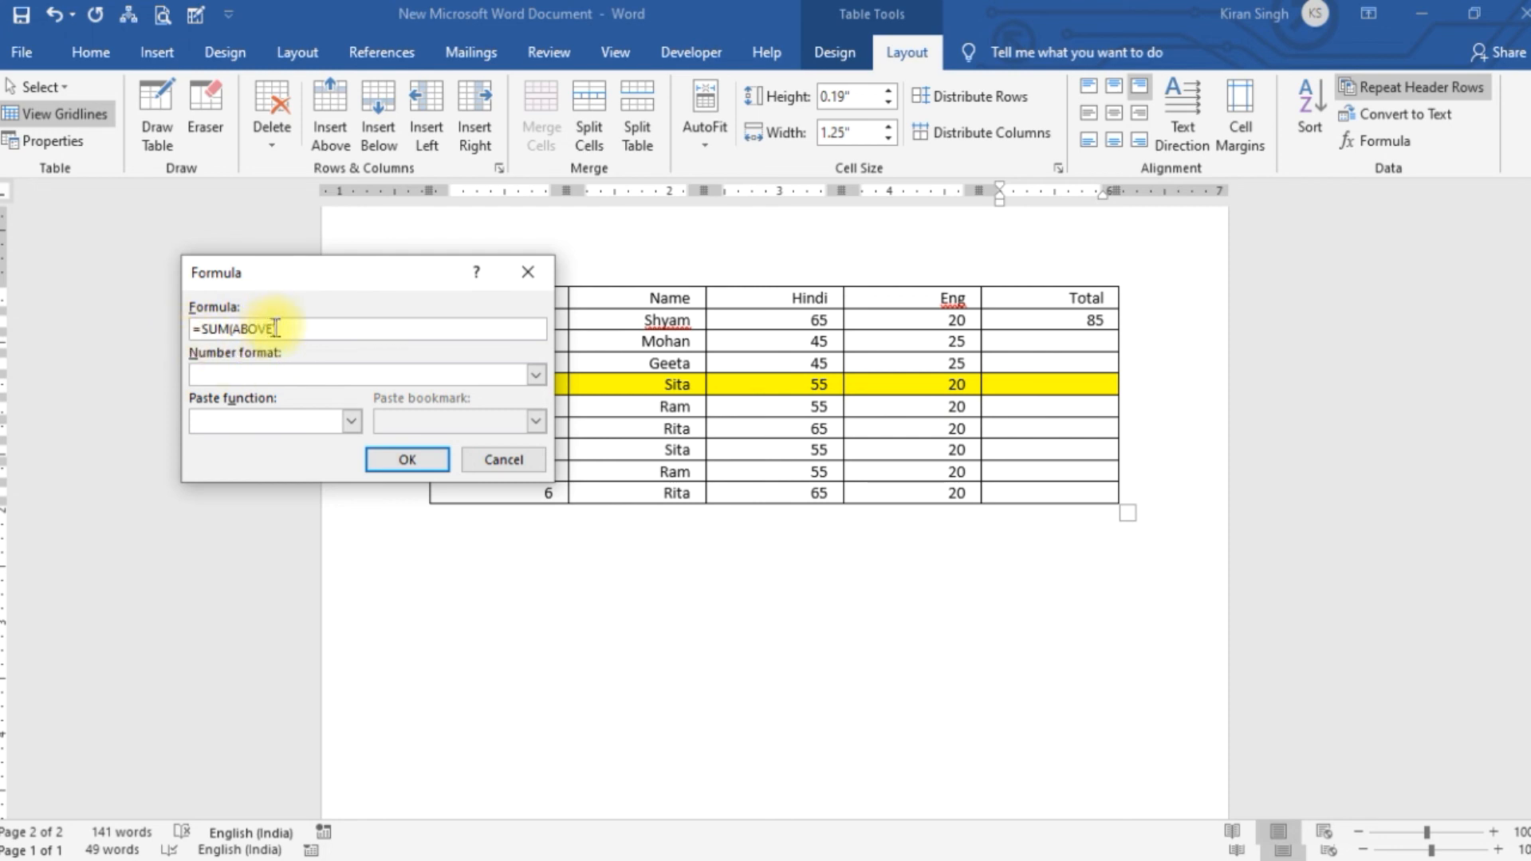
pyautogui.moveTo(274, 328); pyautogui.dragTo(253, 324)
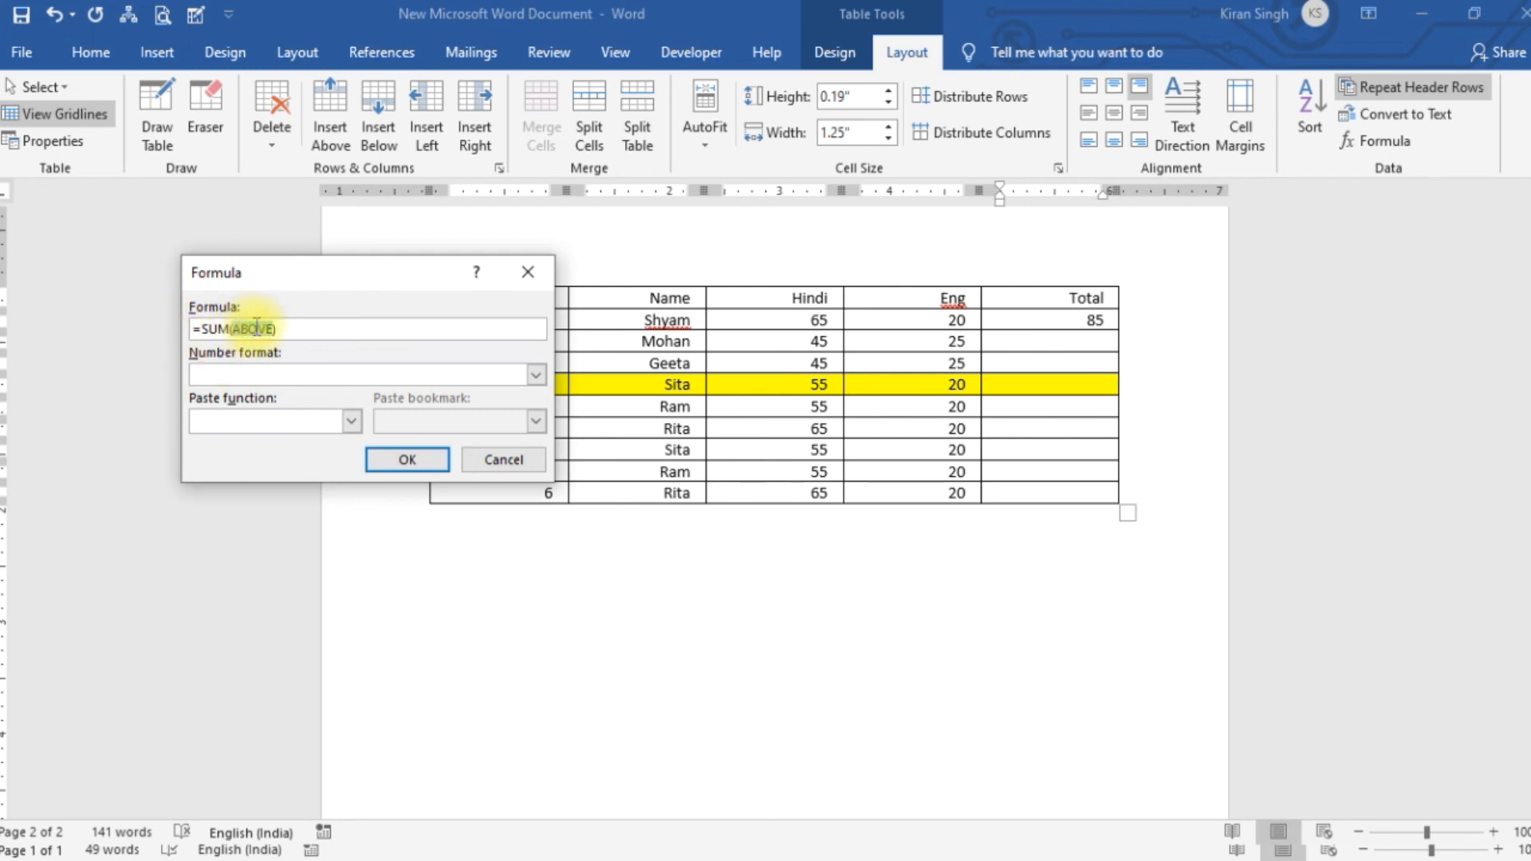
pyautogui.write('Left')
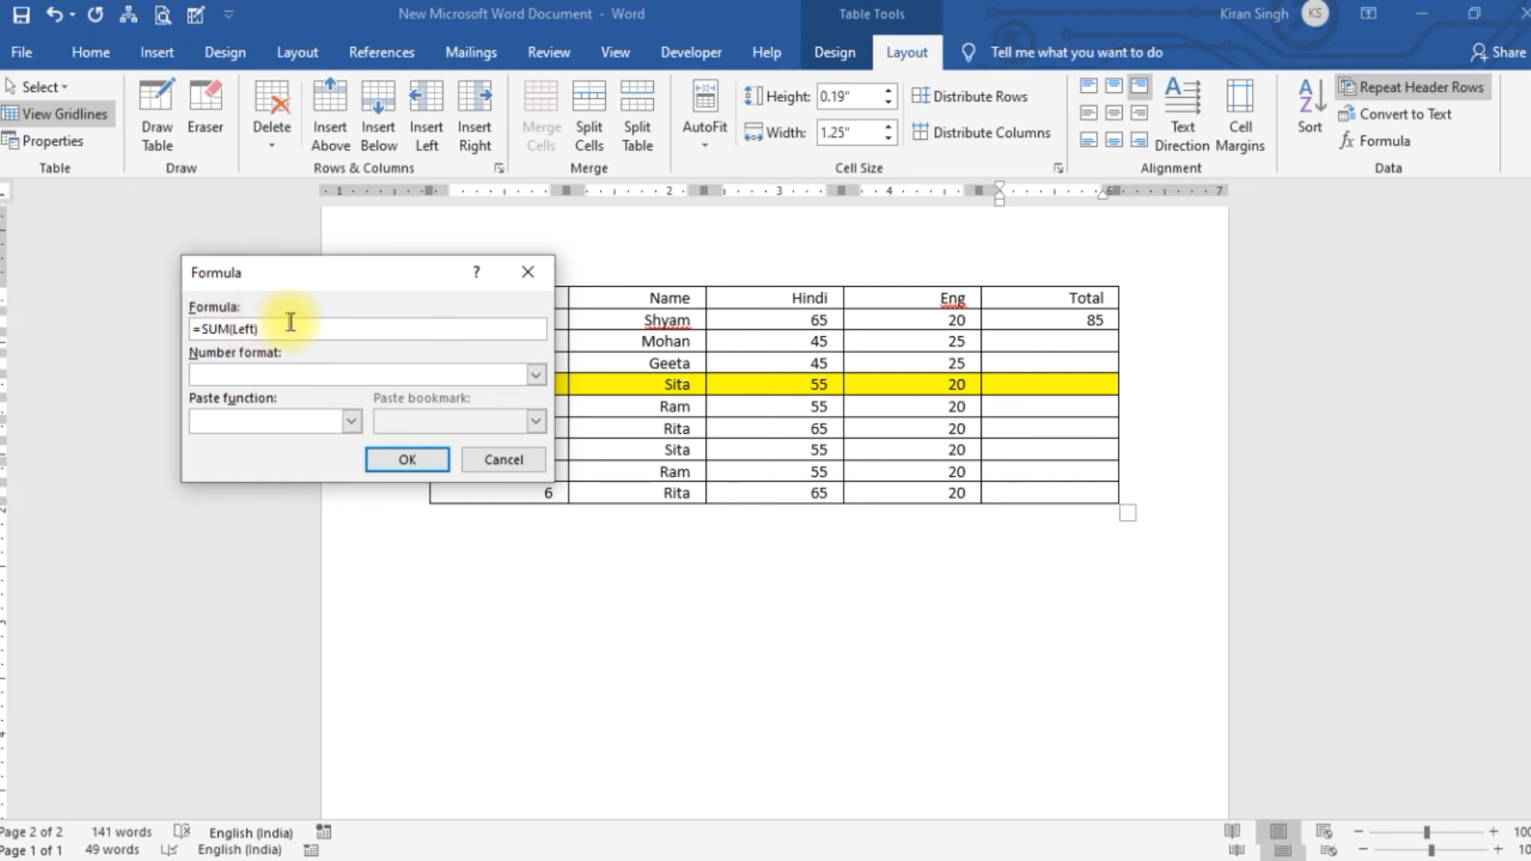
pyautogui.press('Return')
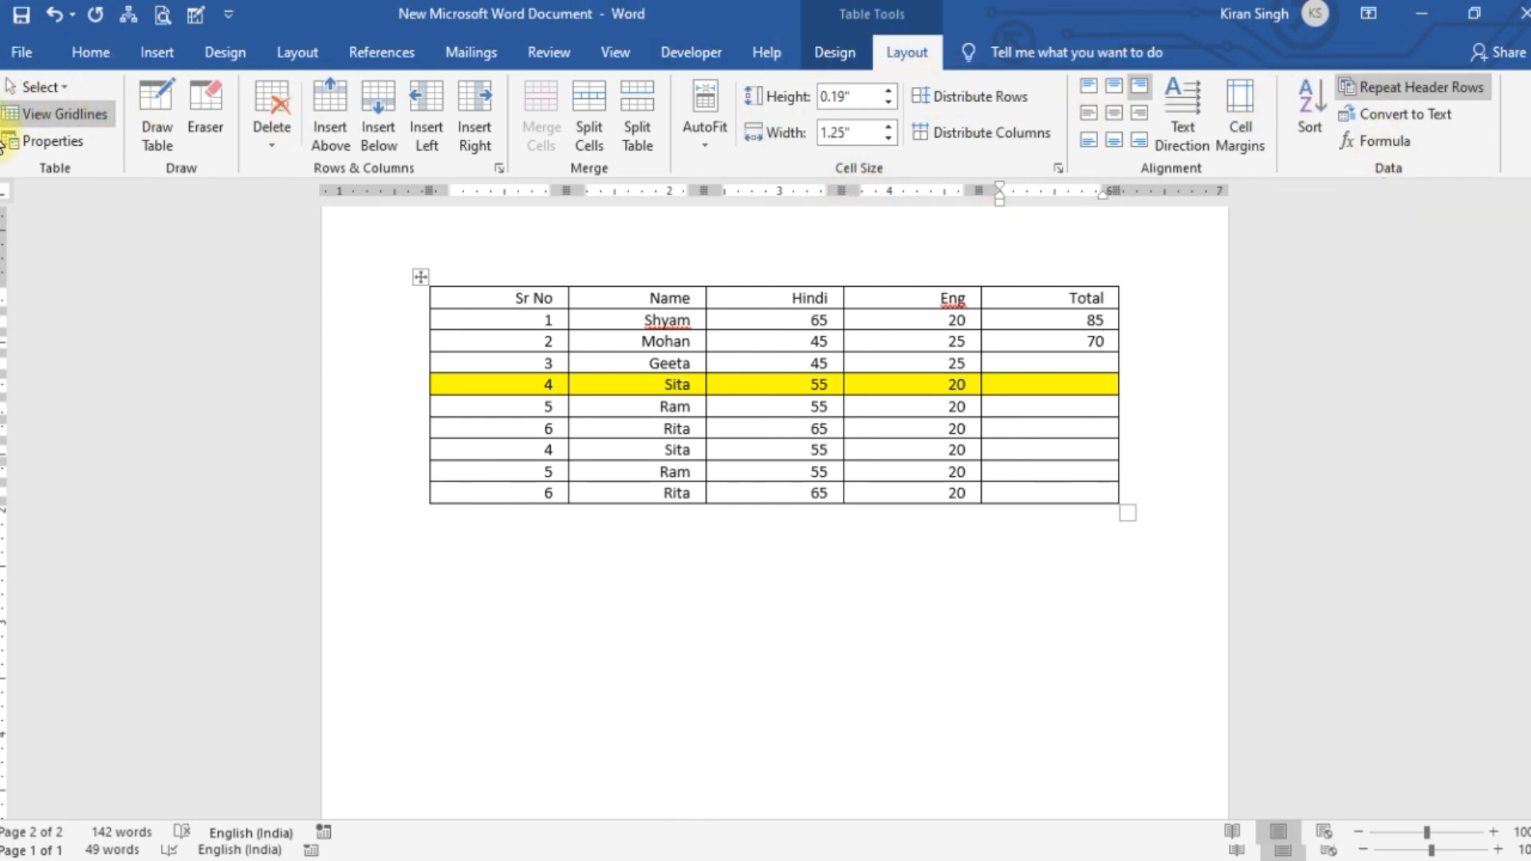
# Step: Select the whole marks table with the Total column and toggle off all its borders
pyautogui.click(834, 51)
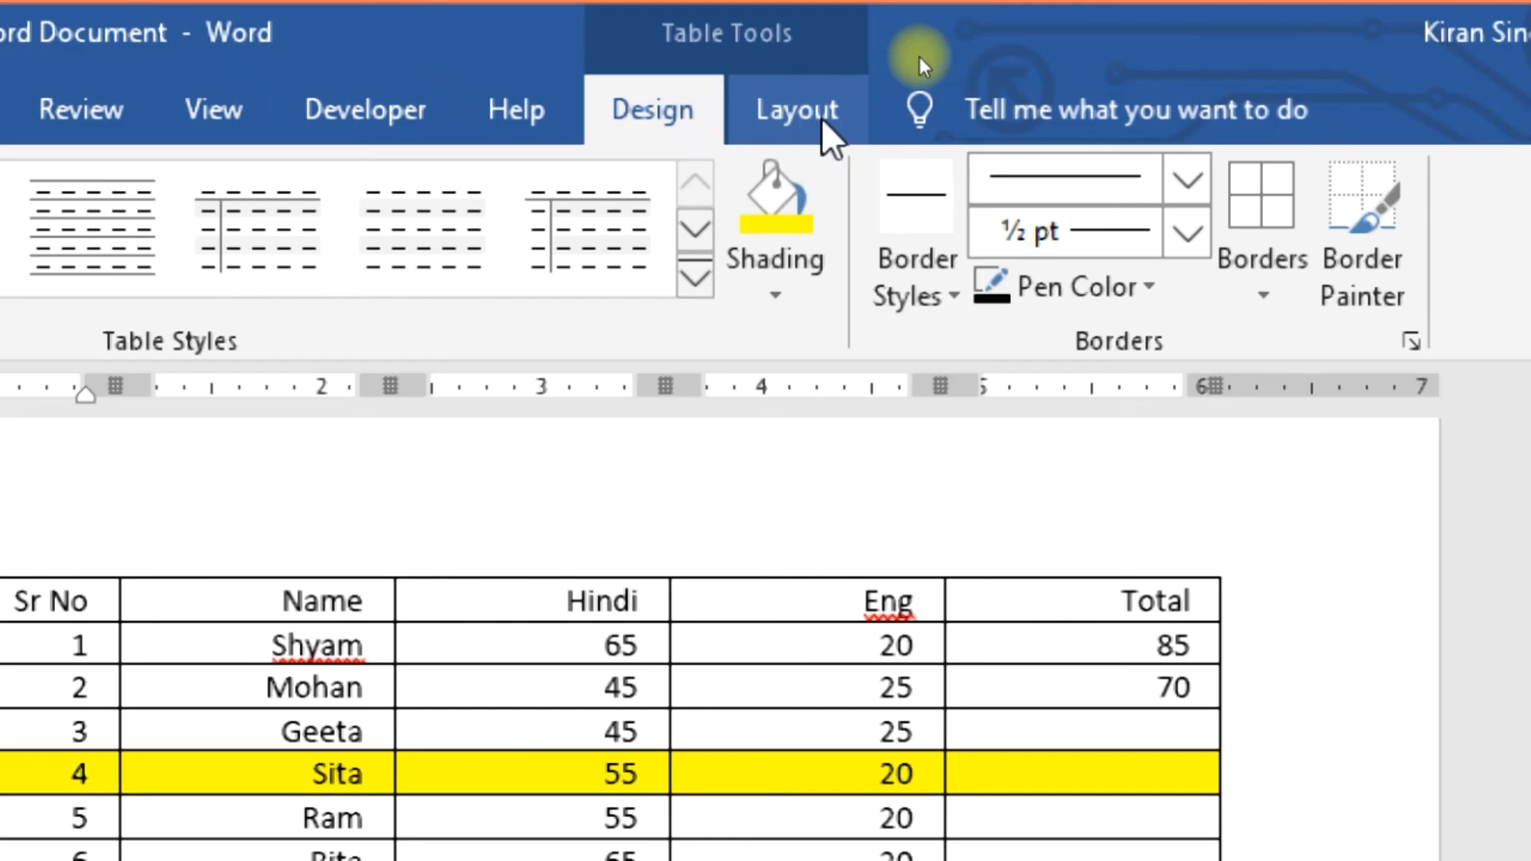
pyautogui.click(824, 124)
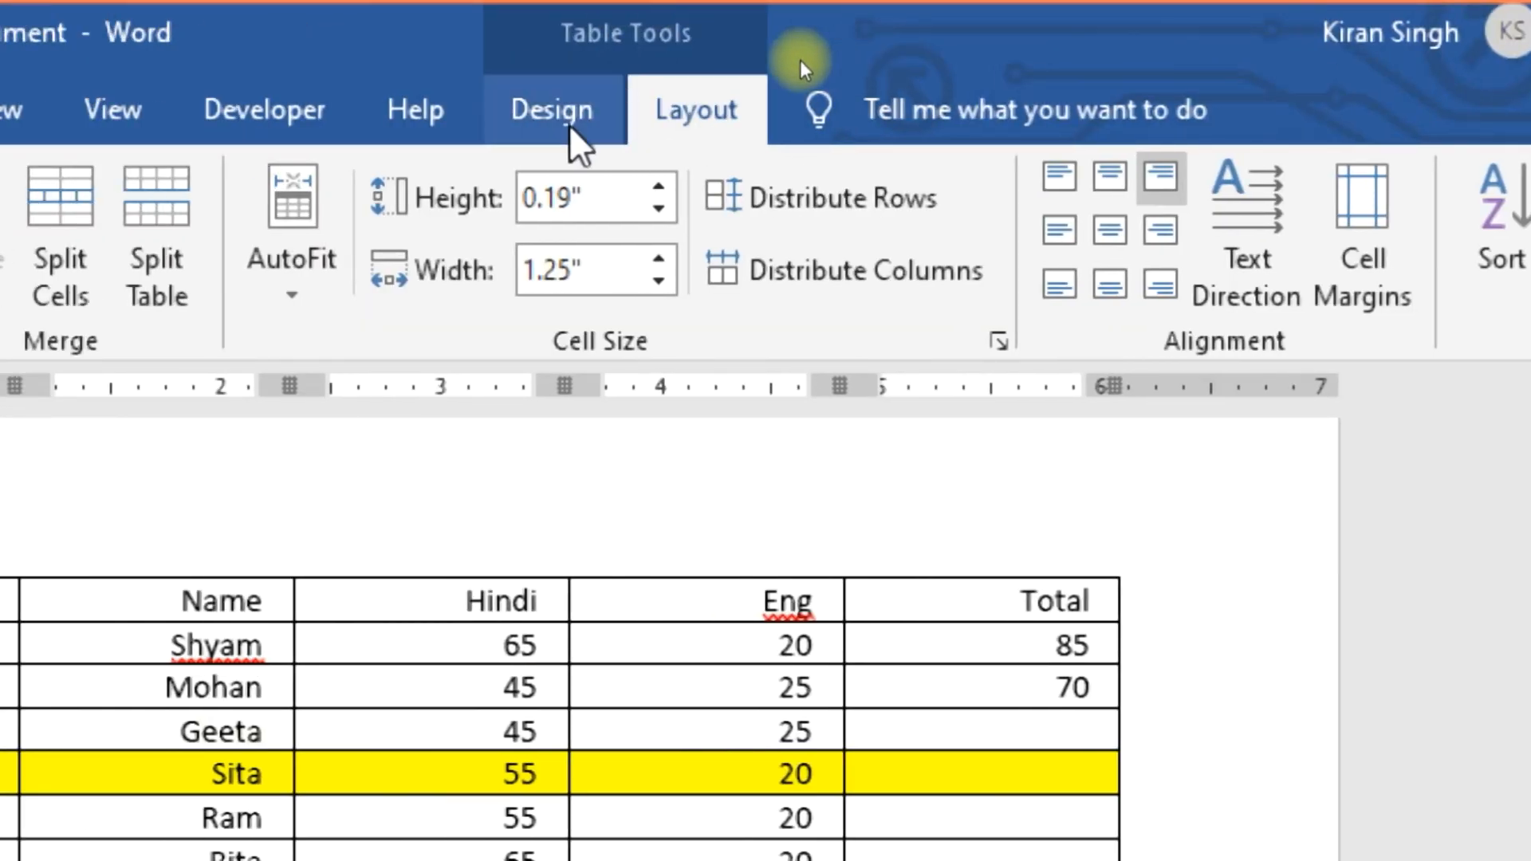
pyautogui.click(543, 111)
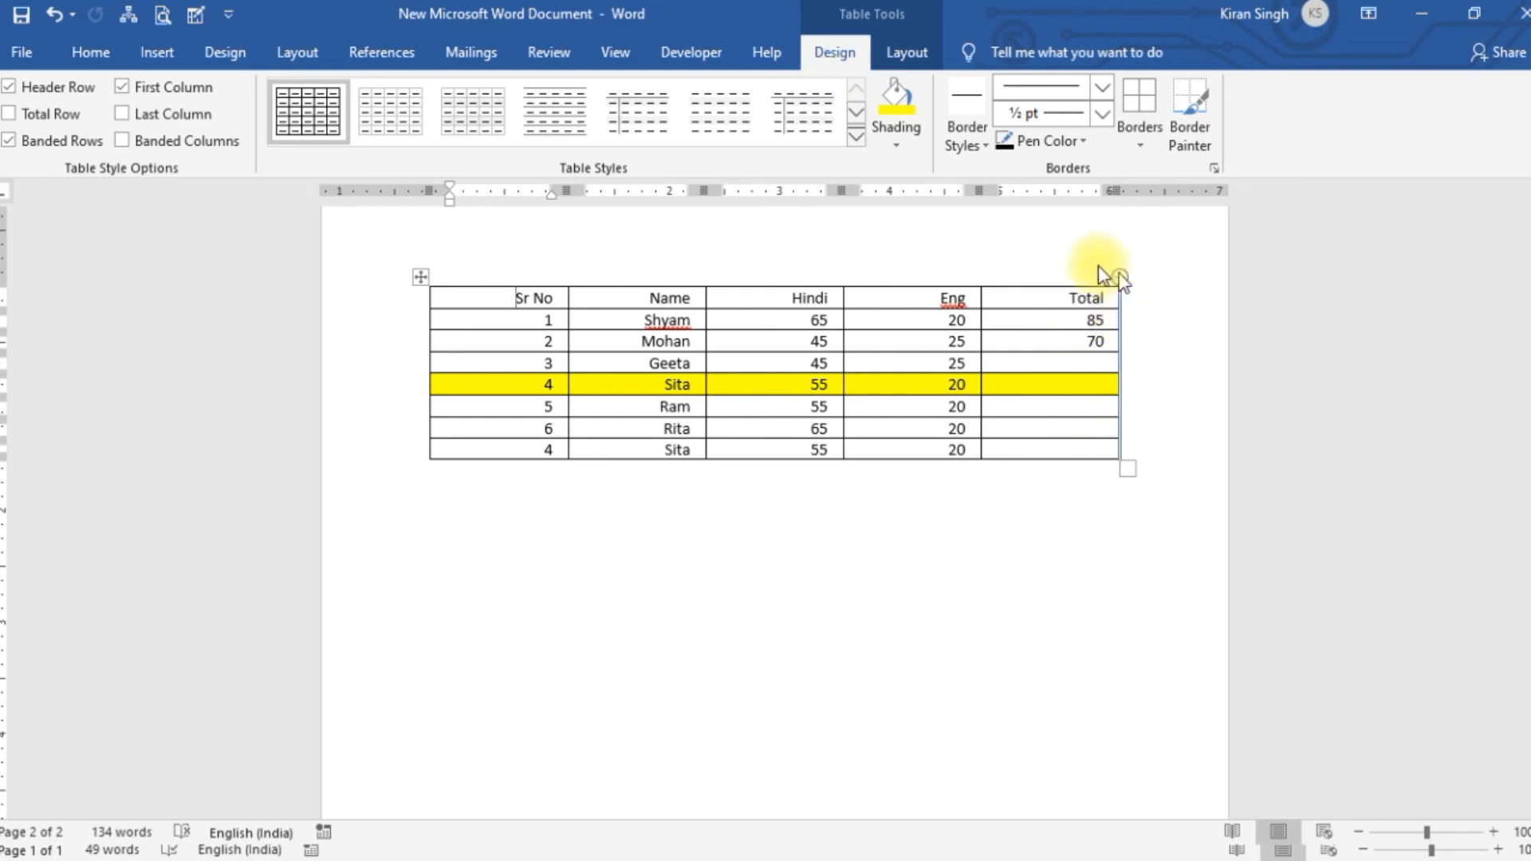
pyautogui.click(419, 278)
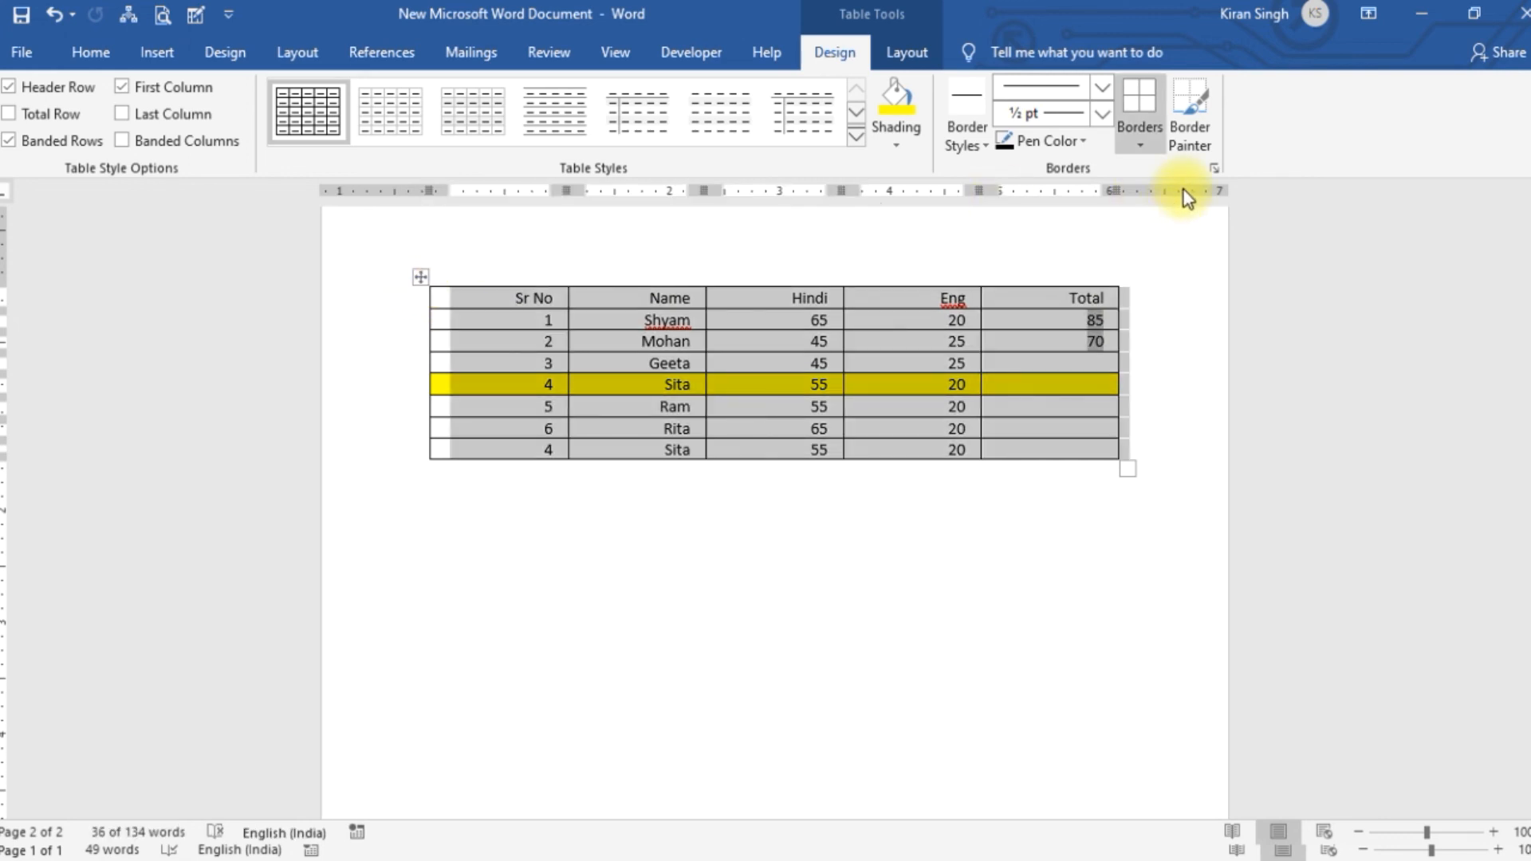
pyautogui.click(1146, 140)
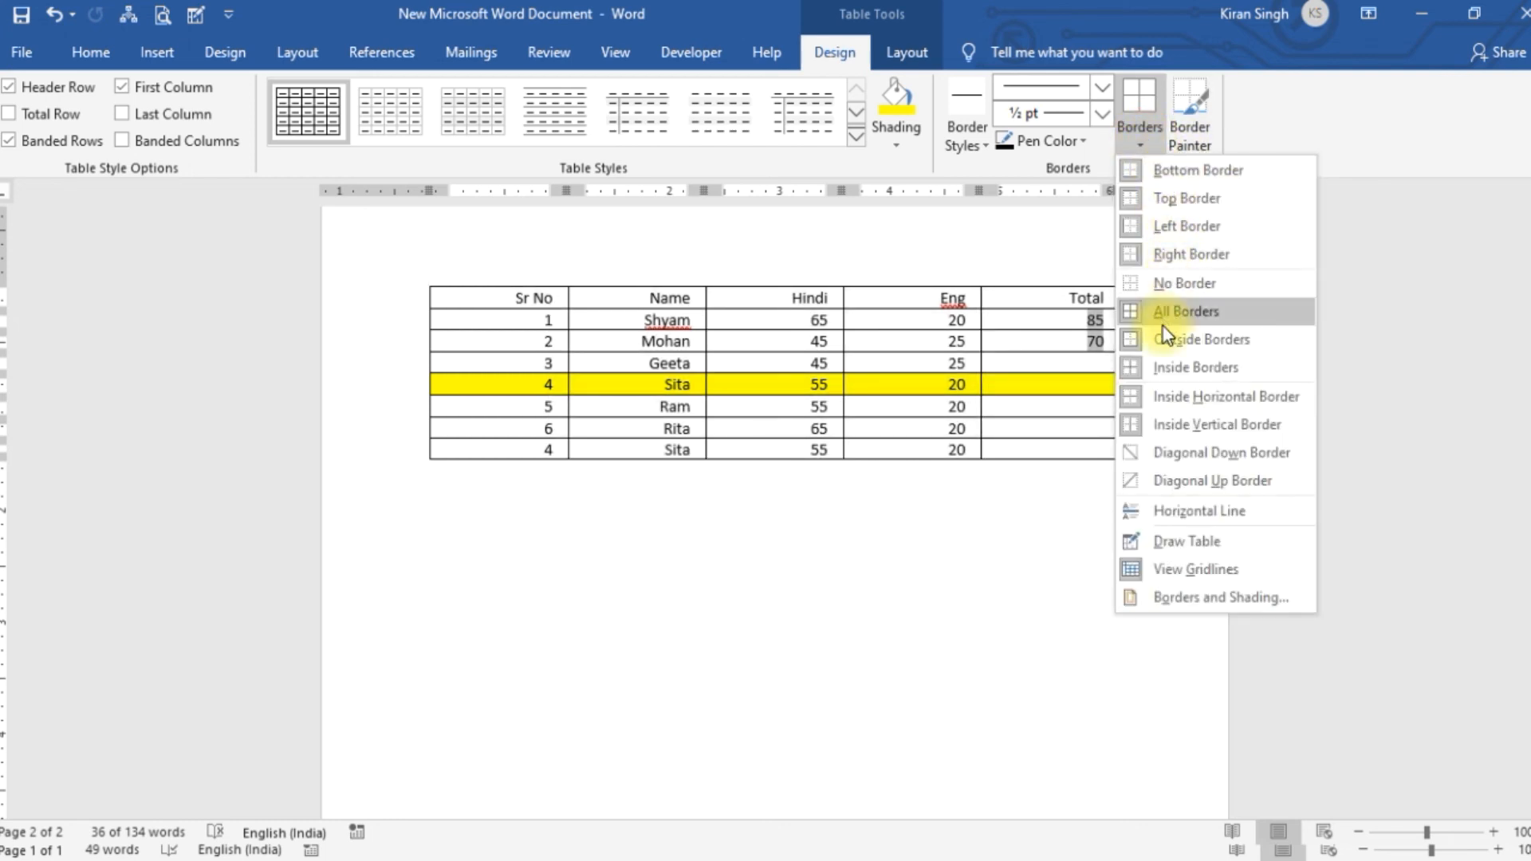
pyautogui.click(1164, 314)
# Step: Insert an empty paragraph between the second table on the first page and the borderless marks table below it
pyautogui.scroll(-3, 1116, 215)
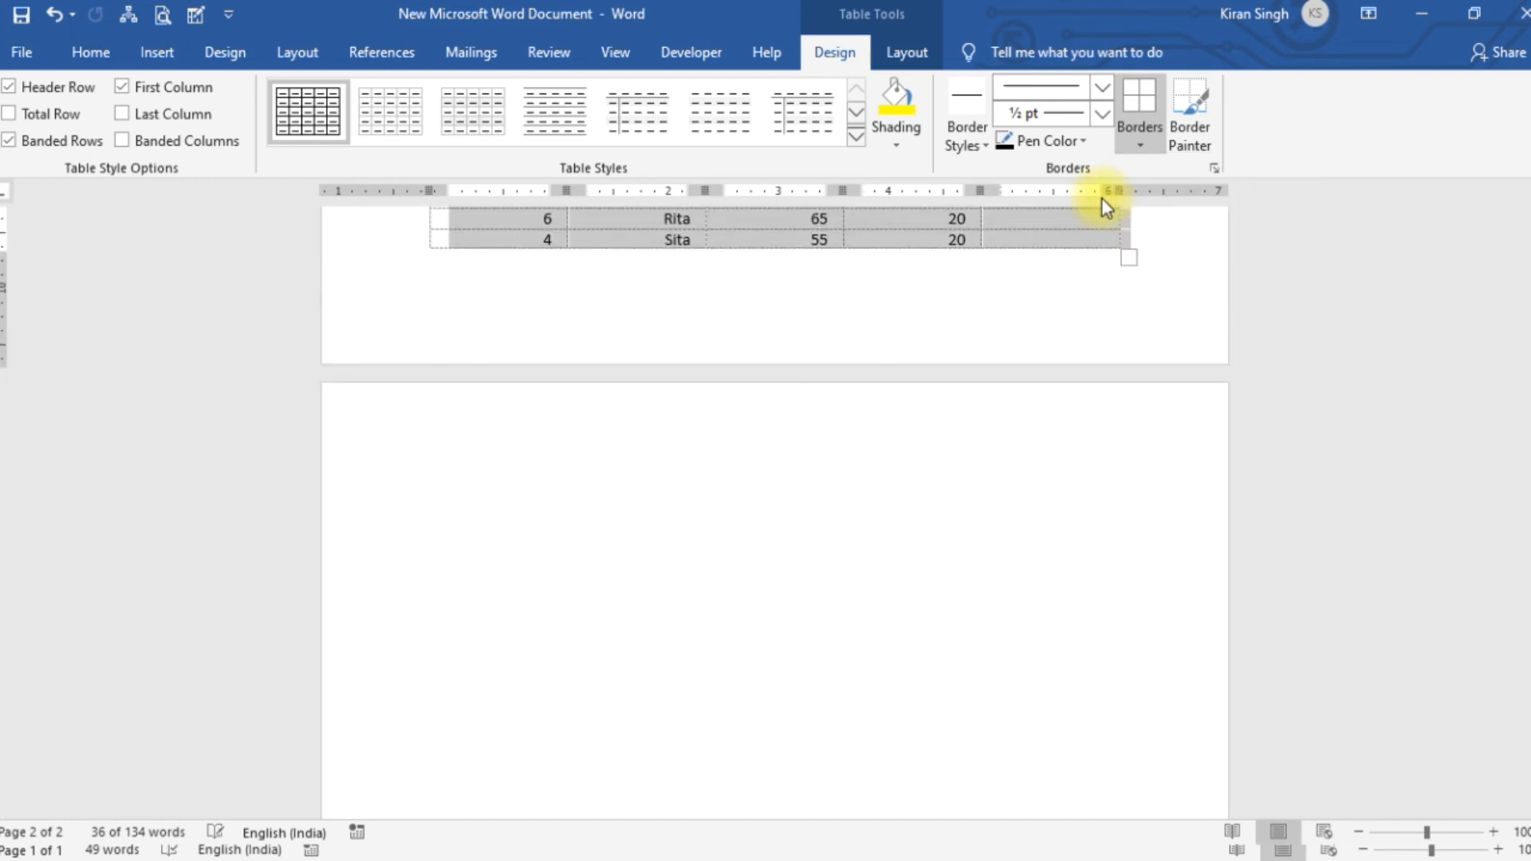
pyautogui.moveTo(1525, 468); pyautogui.dragTo(1524, 445)
pyautogui.moveTo(1526, 415); pyautogui.dragTo(1525, 397)
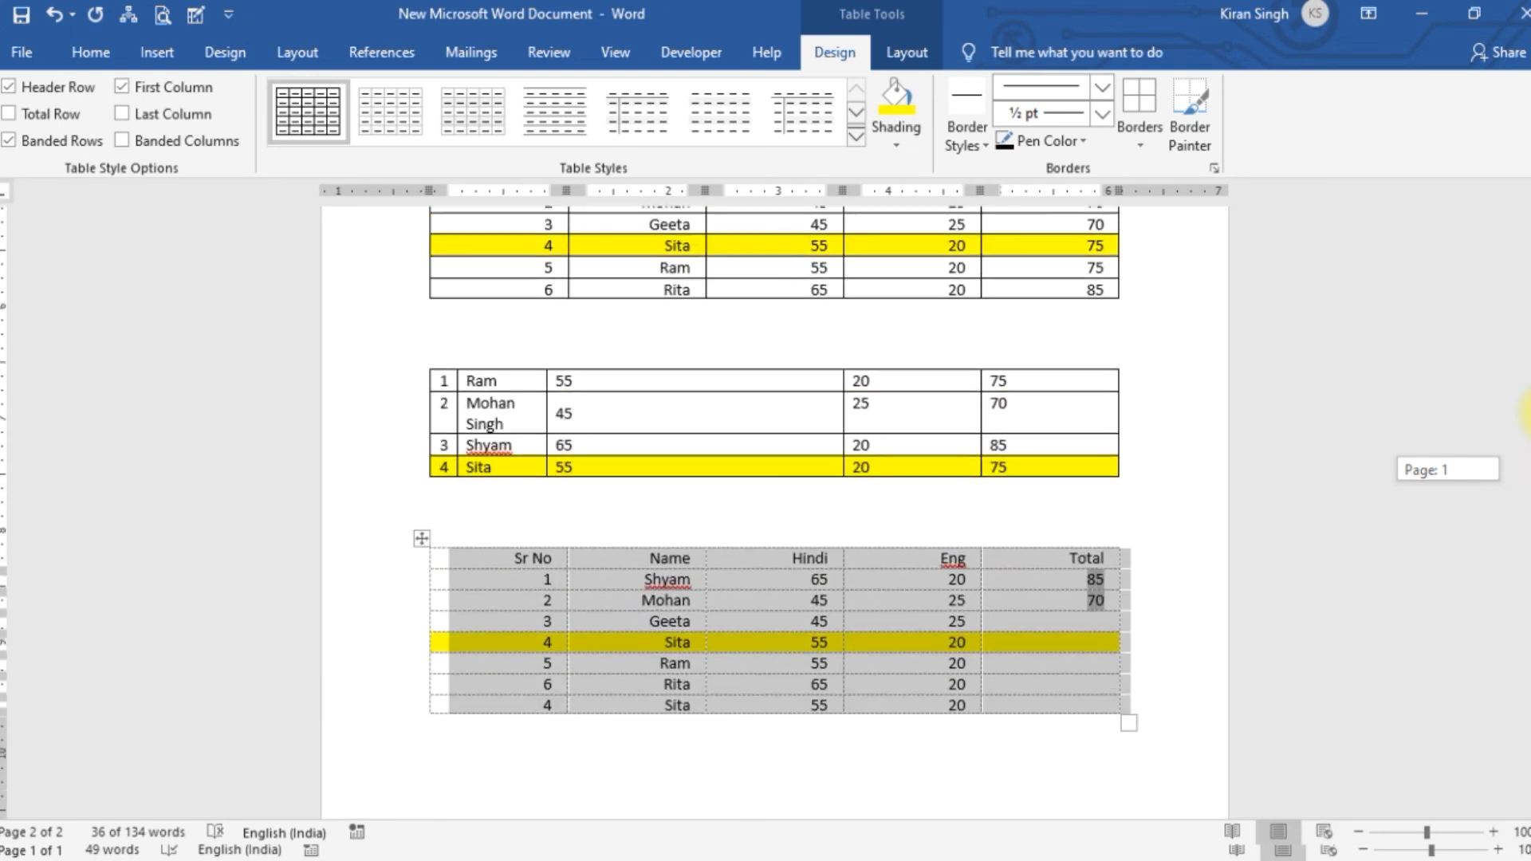
pyautogui.click(500, 508)
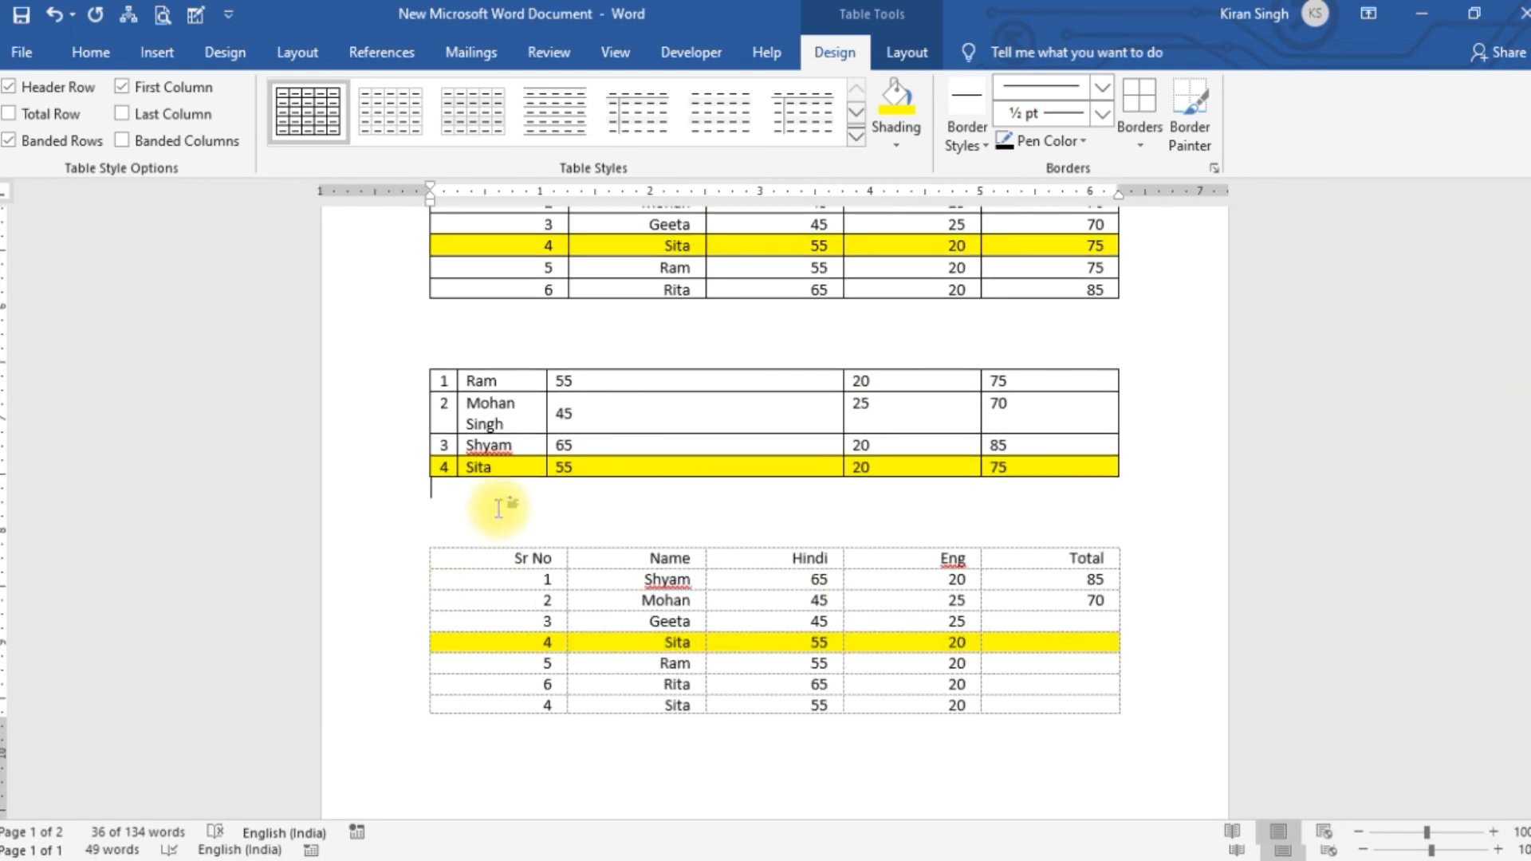
pyautogui.press('Return')
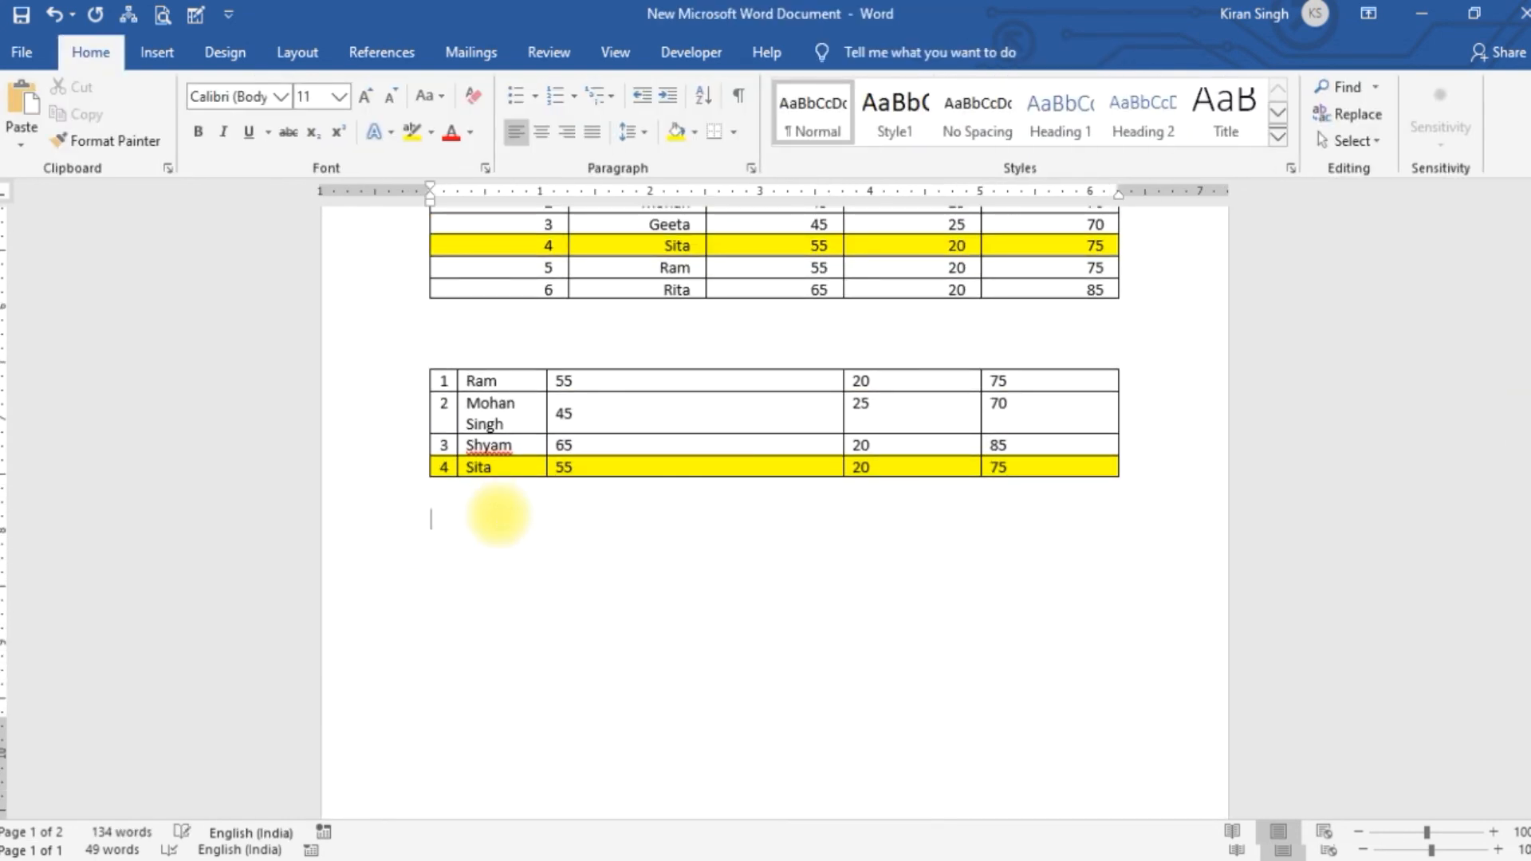
# Step: Select the whole marks table on the second page and reapply all its borders
pyautogui.moveTo(1529, 440); pyautogui.dragTo(1528, 545)
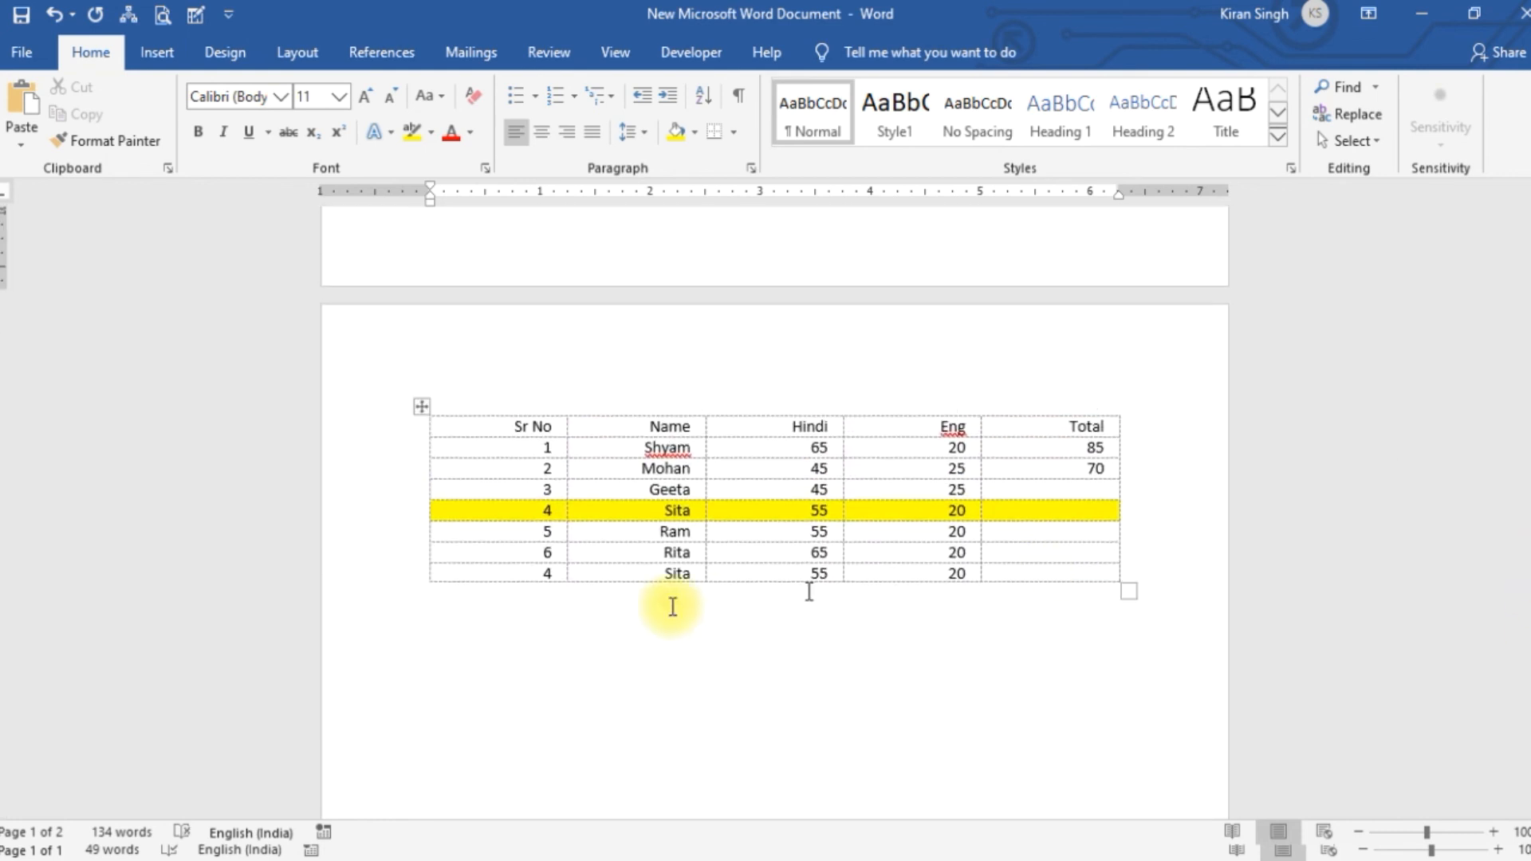
pyautogui.click(415, 408)
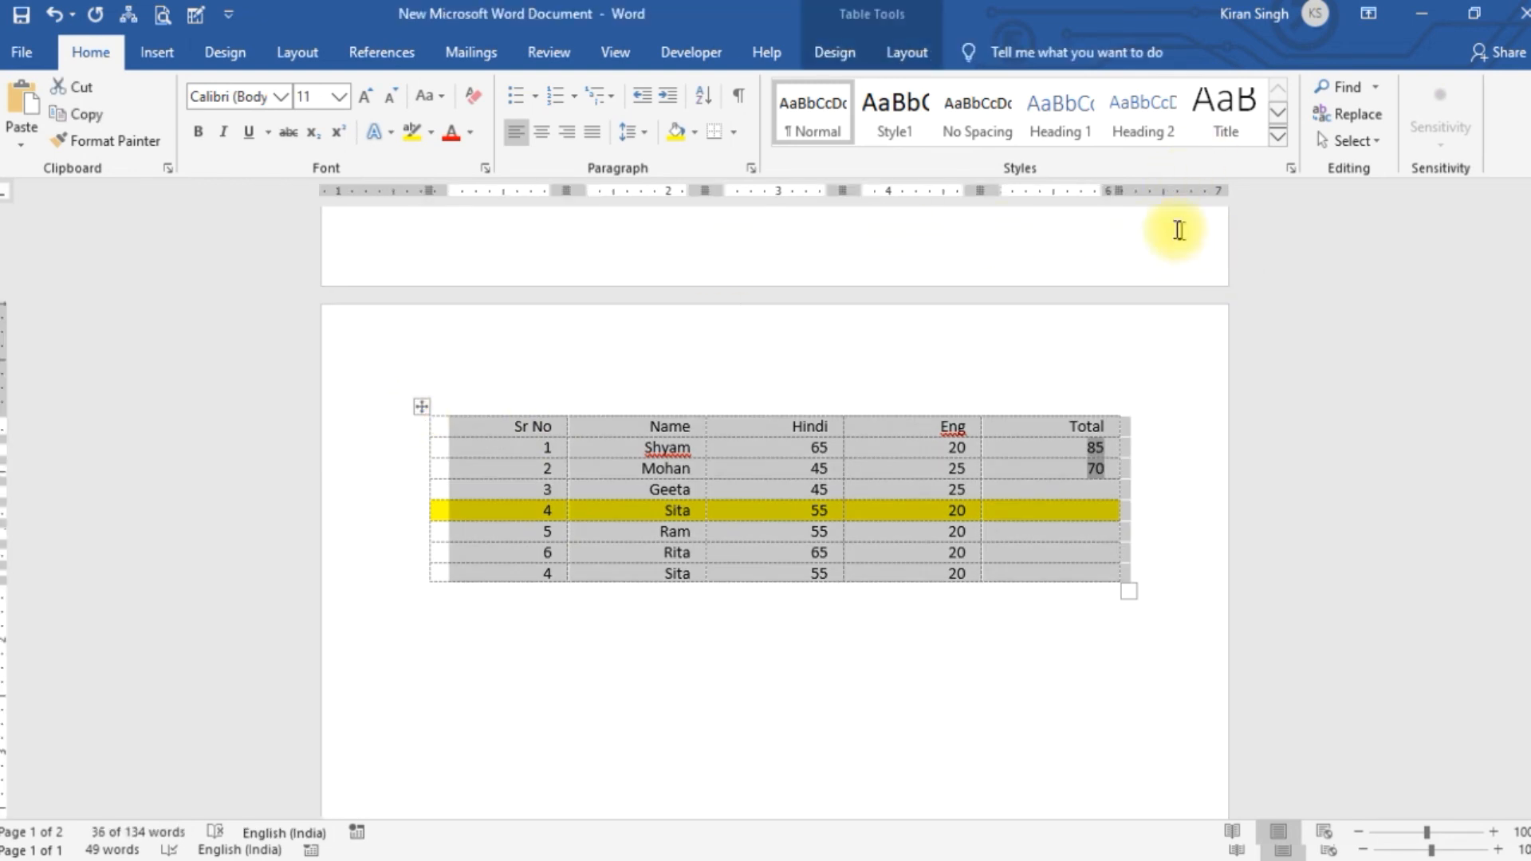
pyautogui.click(832, 53)
pyautogui.click(1137, 99)
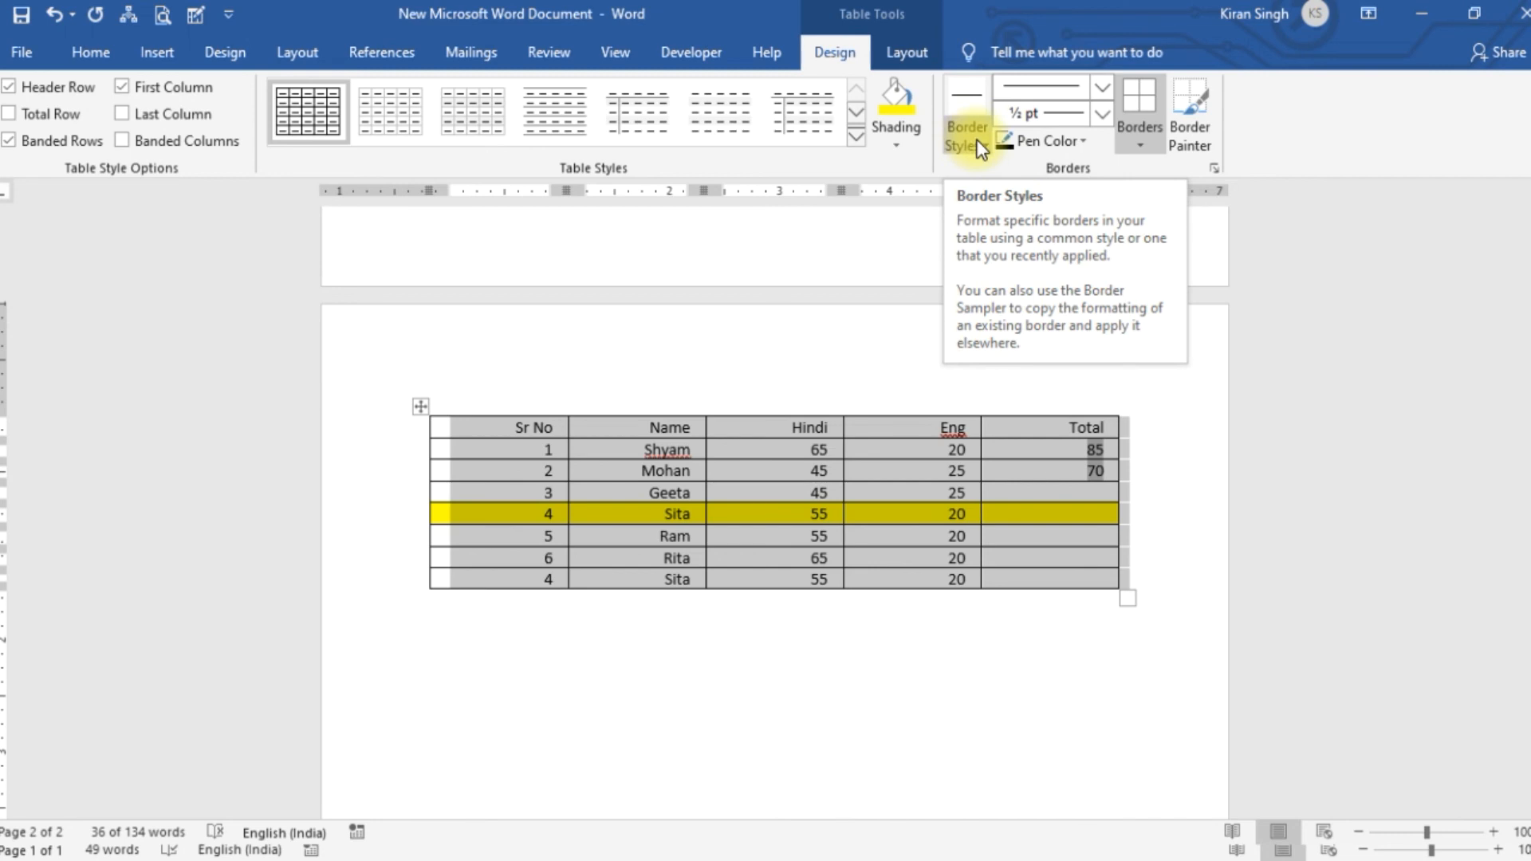
# Step: Apply a recently used 6 pt border style, recoloured orange, to all borders of the selected marks table
pyautogui.click(1103, 89)
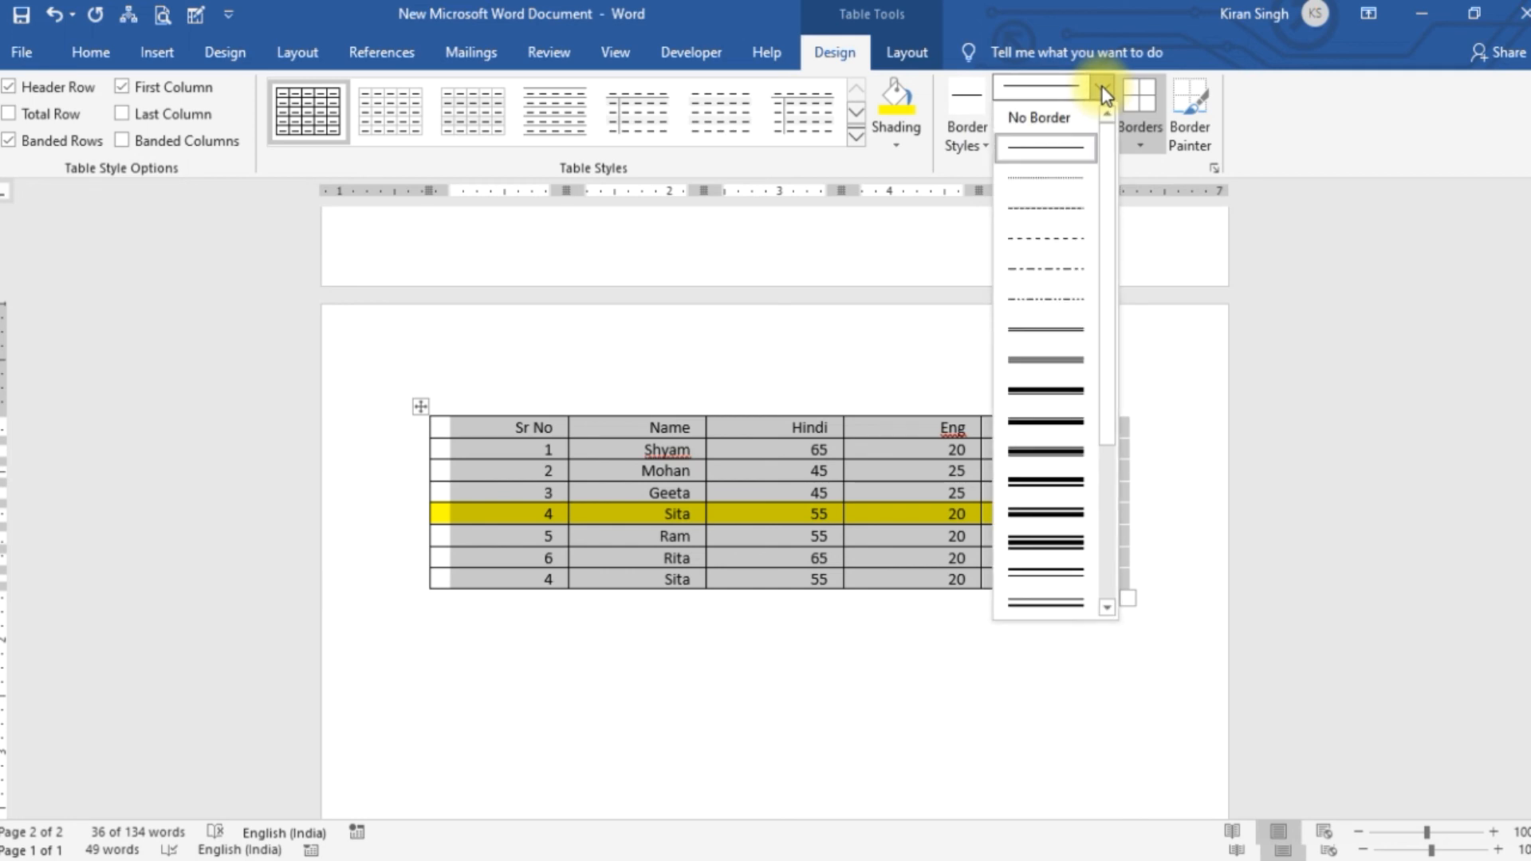
pyautogui.click(1078, 390)
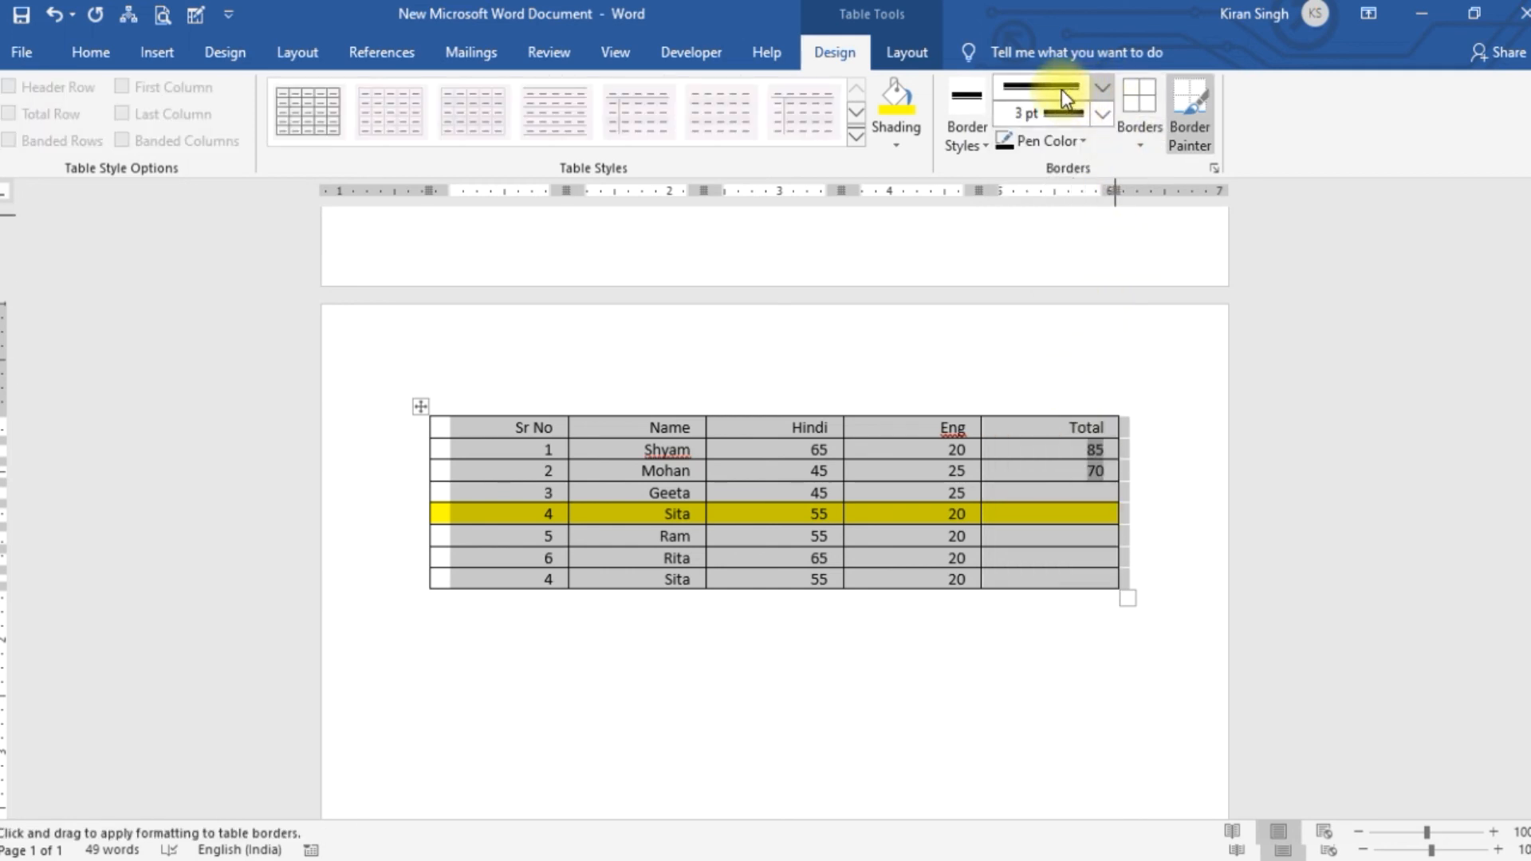
pyautogui.click(982, 142)
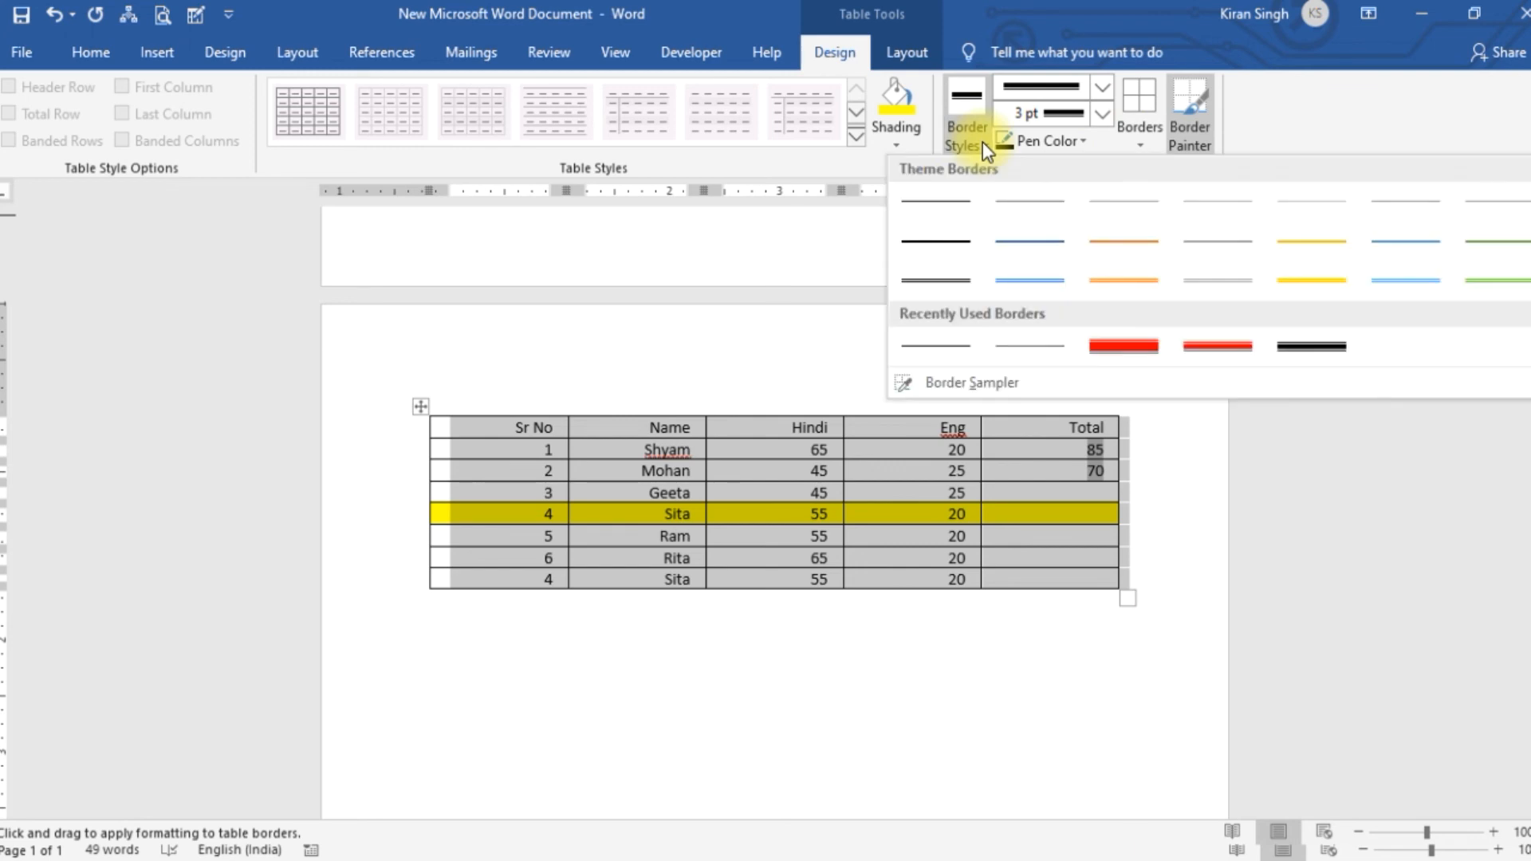
pyautogui.click(1094, 335)
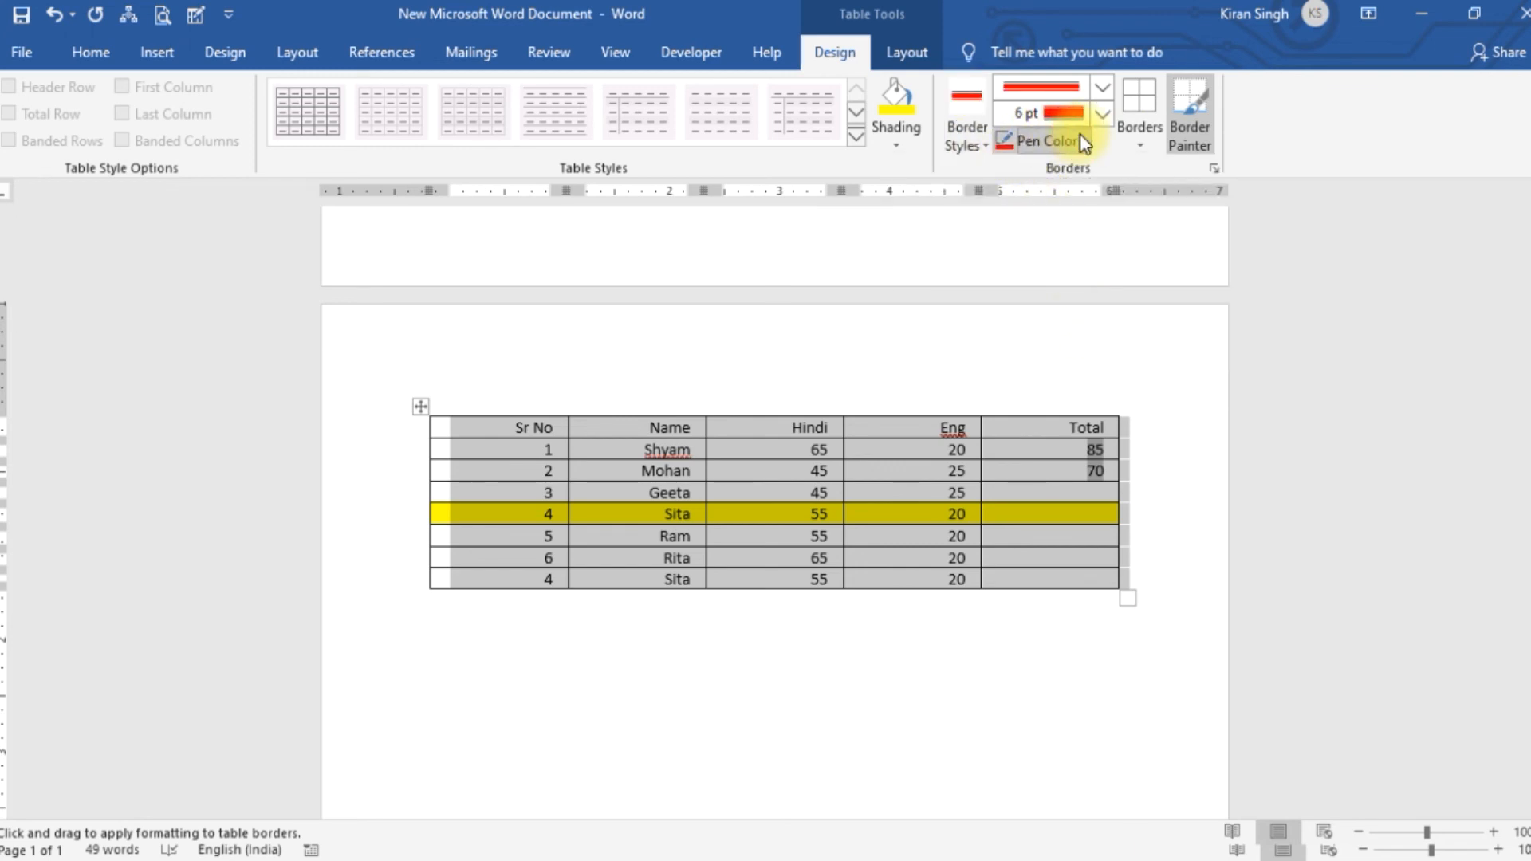
pyautogui.click(1076, 141)
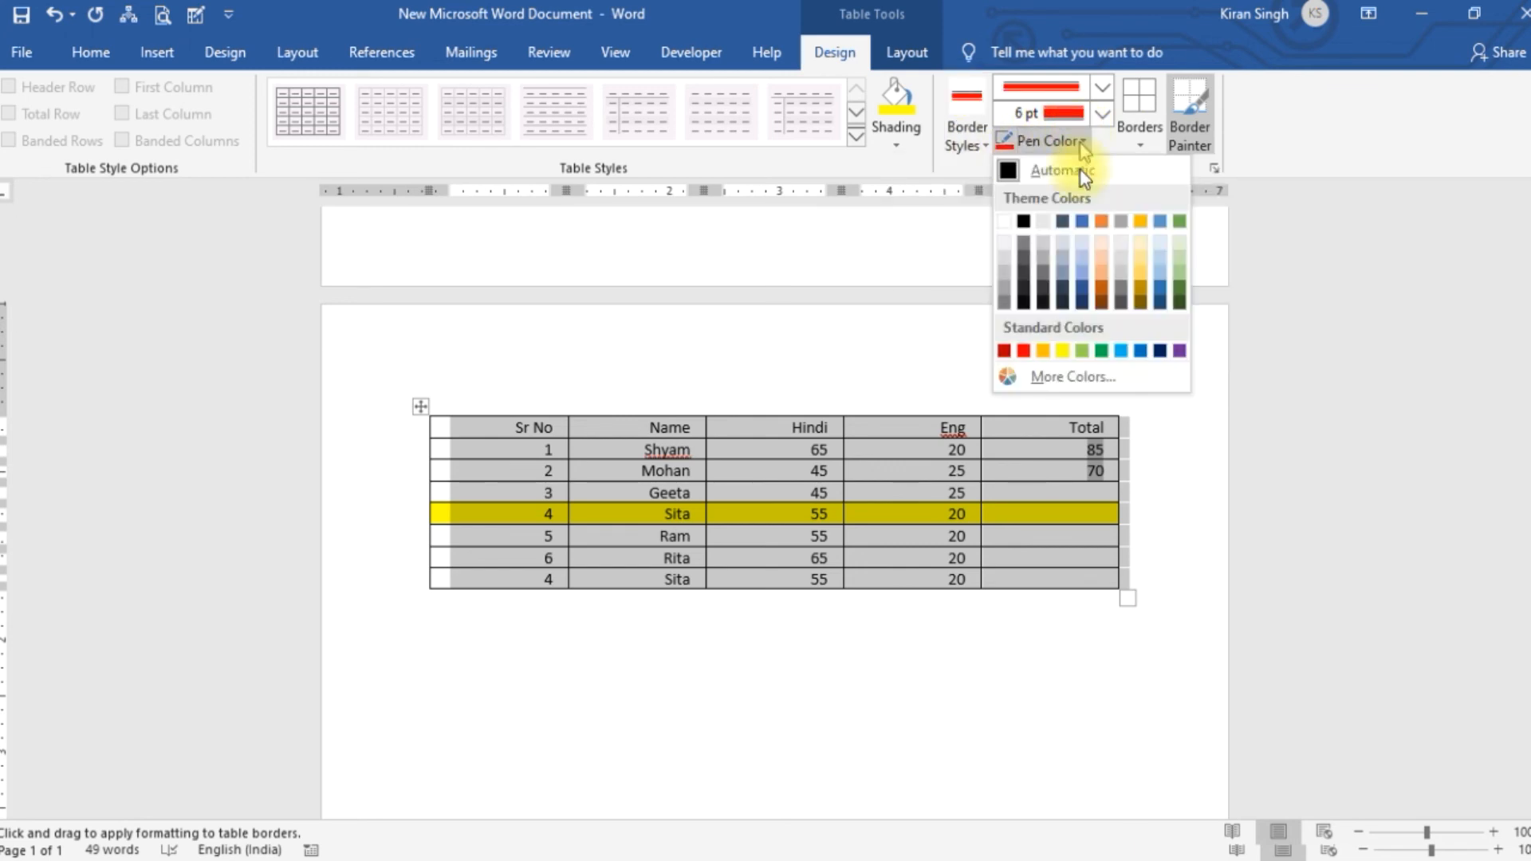
pyautogui.click(1105, 223)
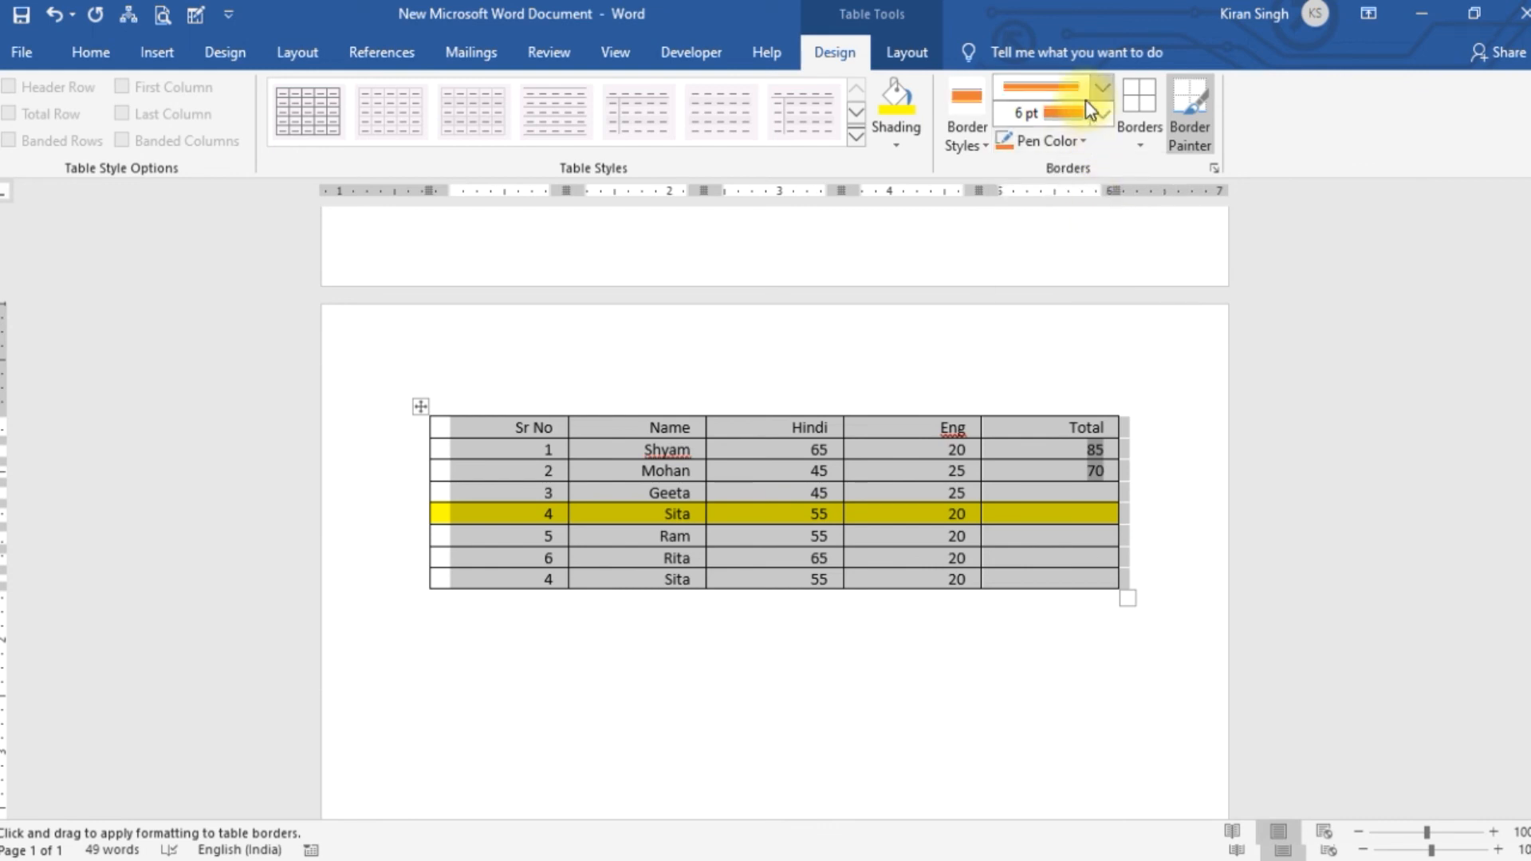
pyautogui.click(1153, 105)
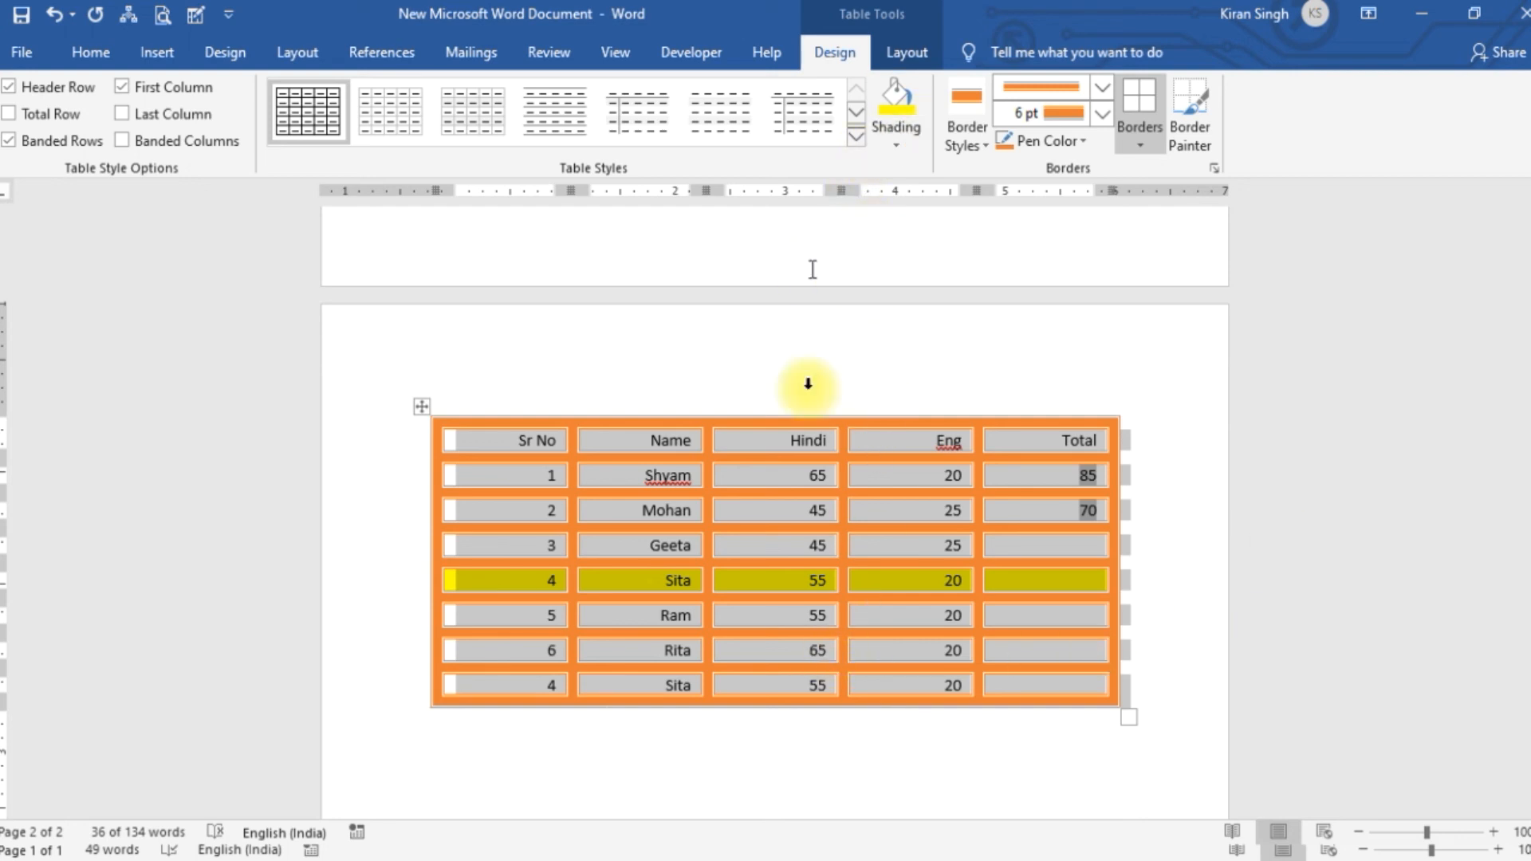
# Step: Shade the header row of the orange-bordered table dark green
pyautogui.click(807, 684)
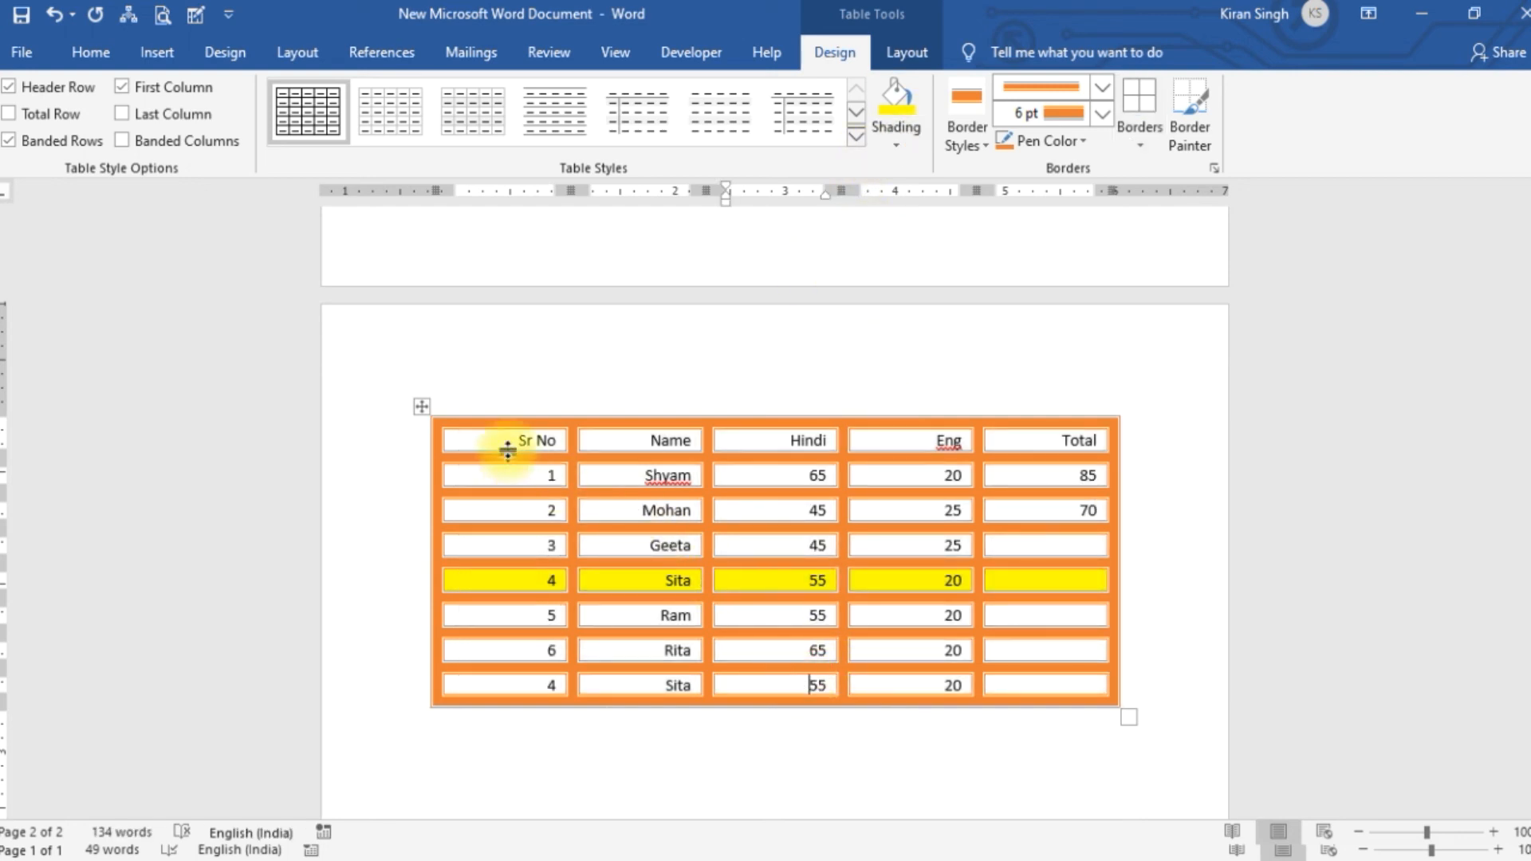
pyautogui.moveTo(514, 443); pyautogui.dragTo(1076, 462)
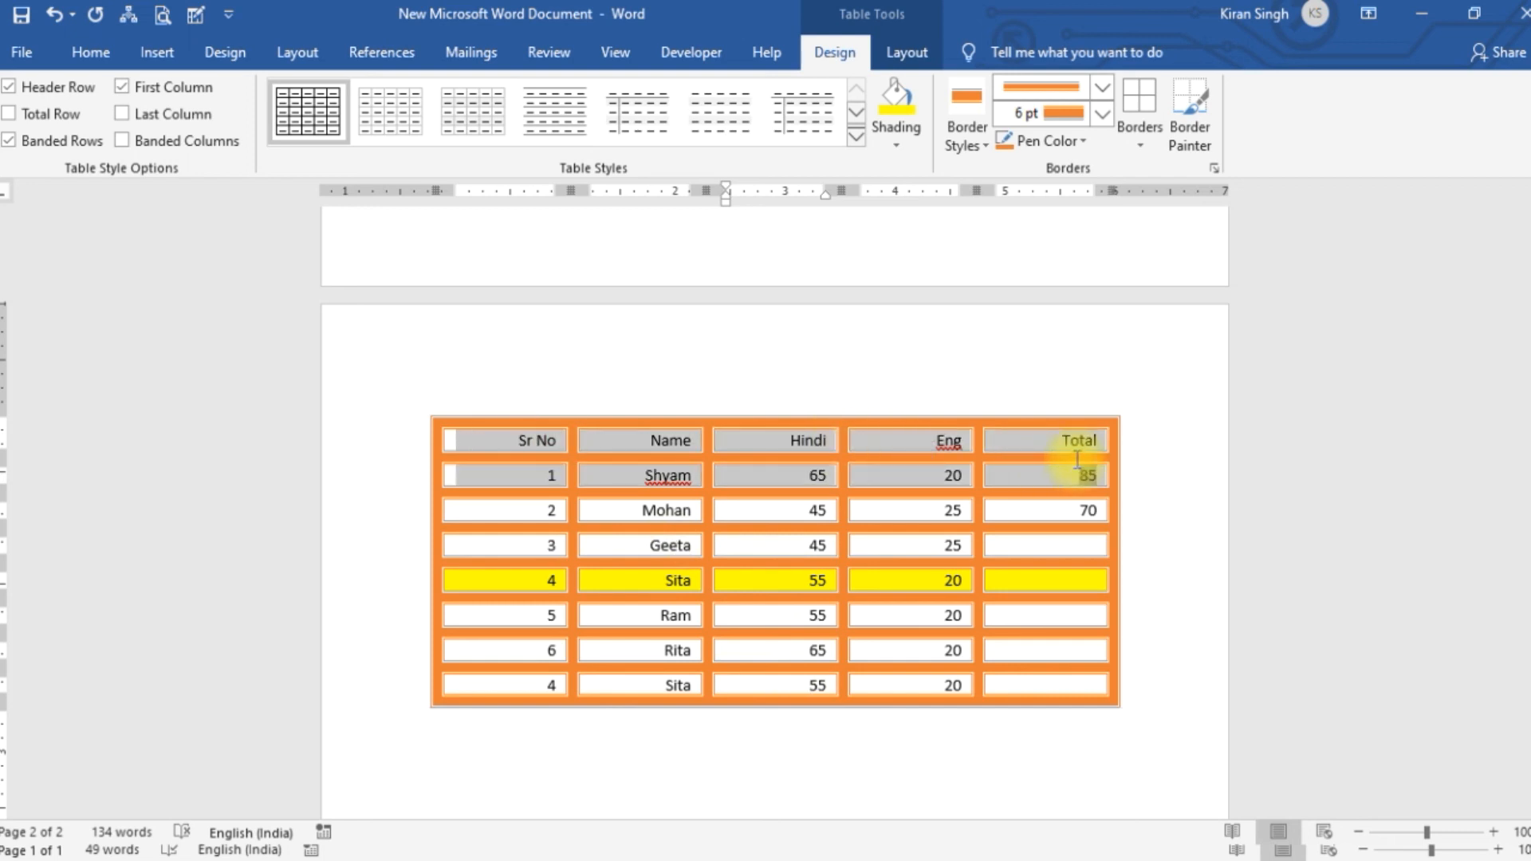
pyautogui.click(1085, 410)
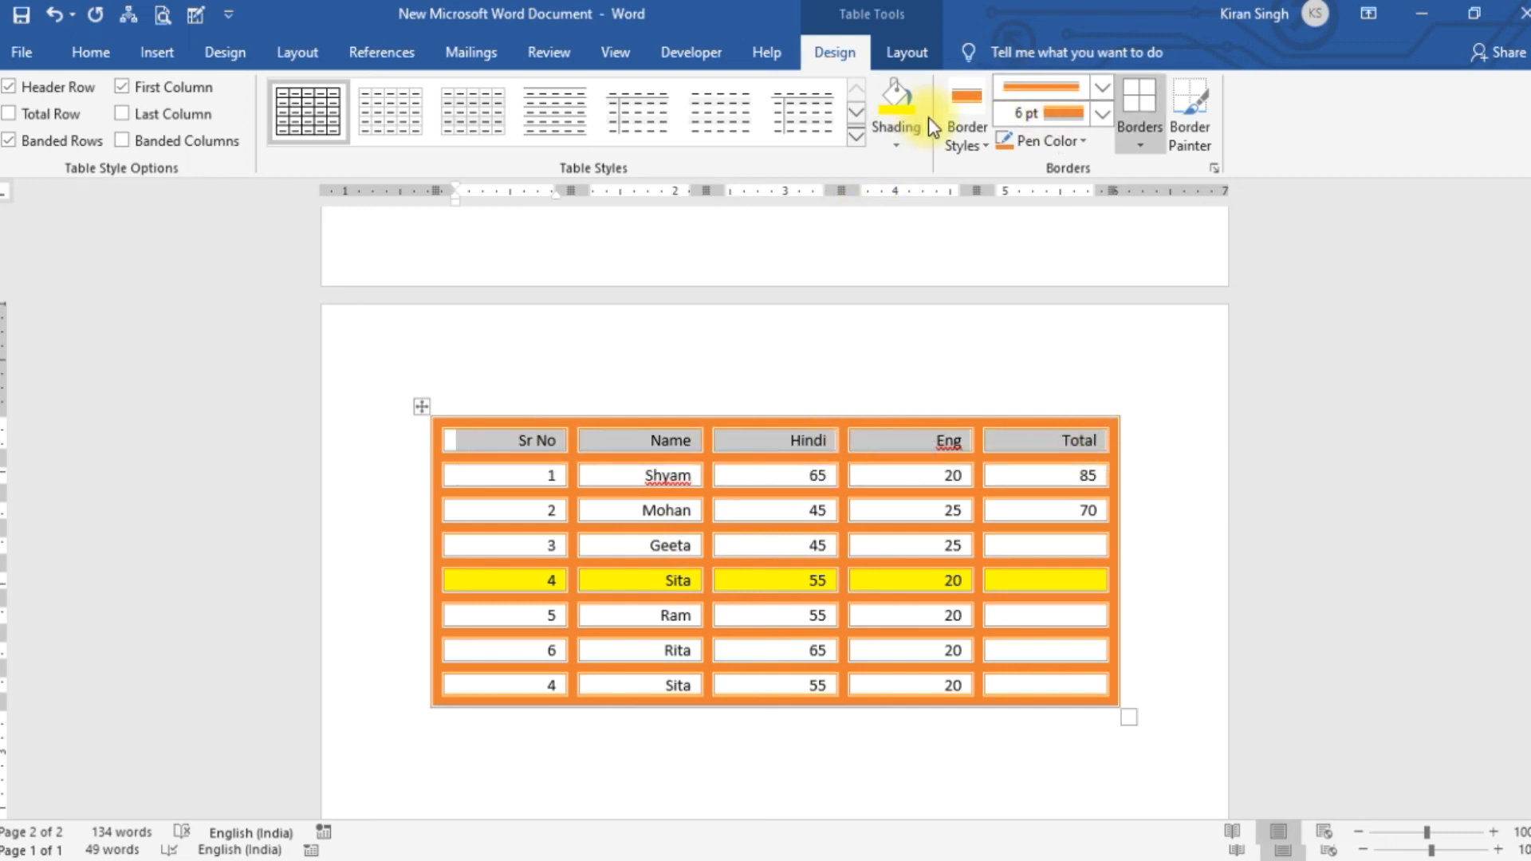
pyautogui.click(906, 145)
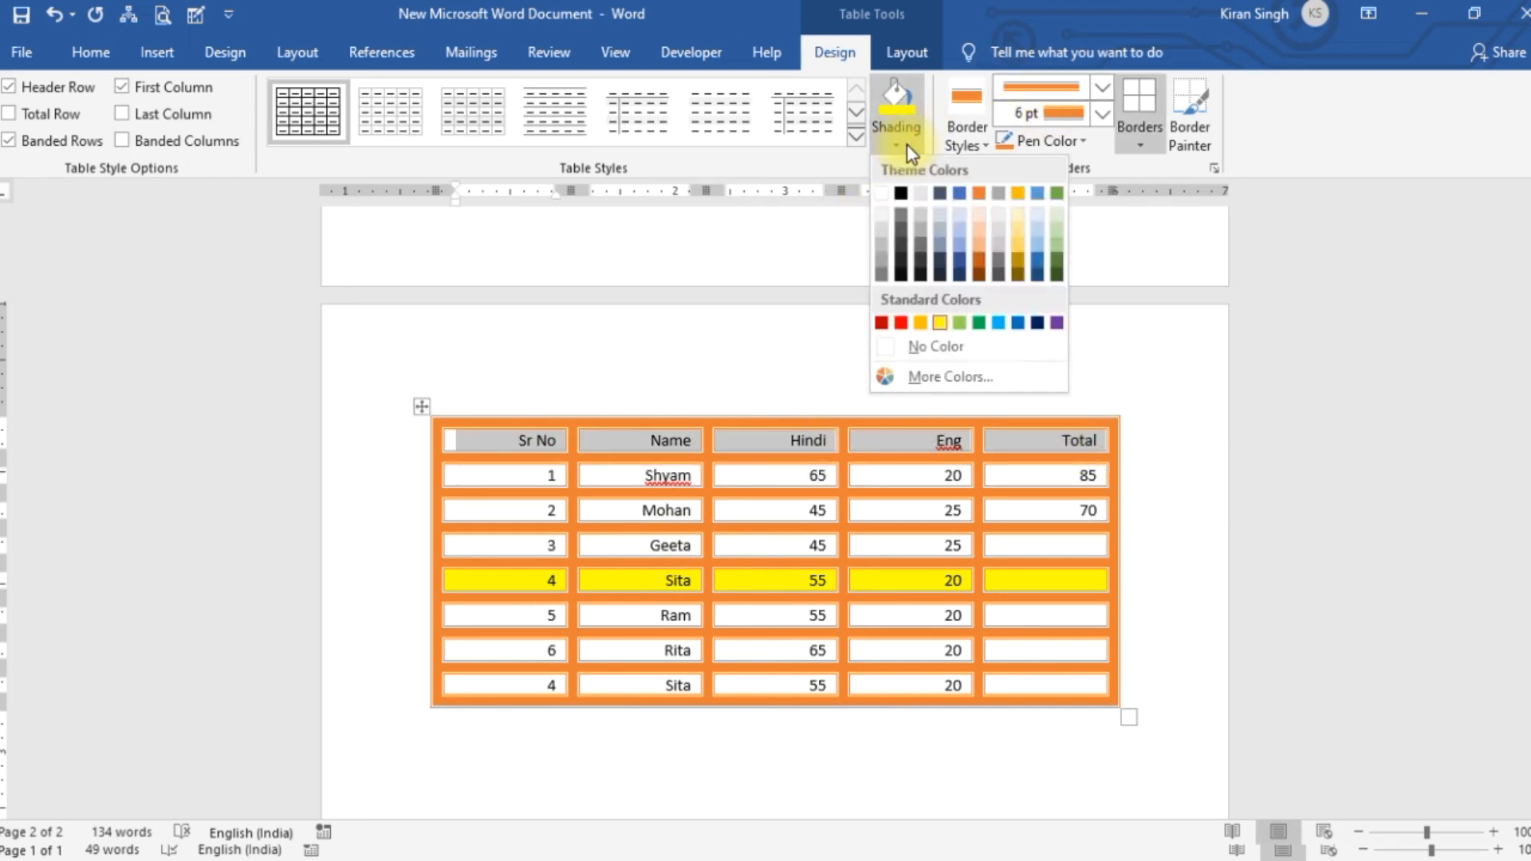
pyautogui.click(1059, 274)
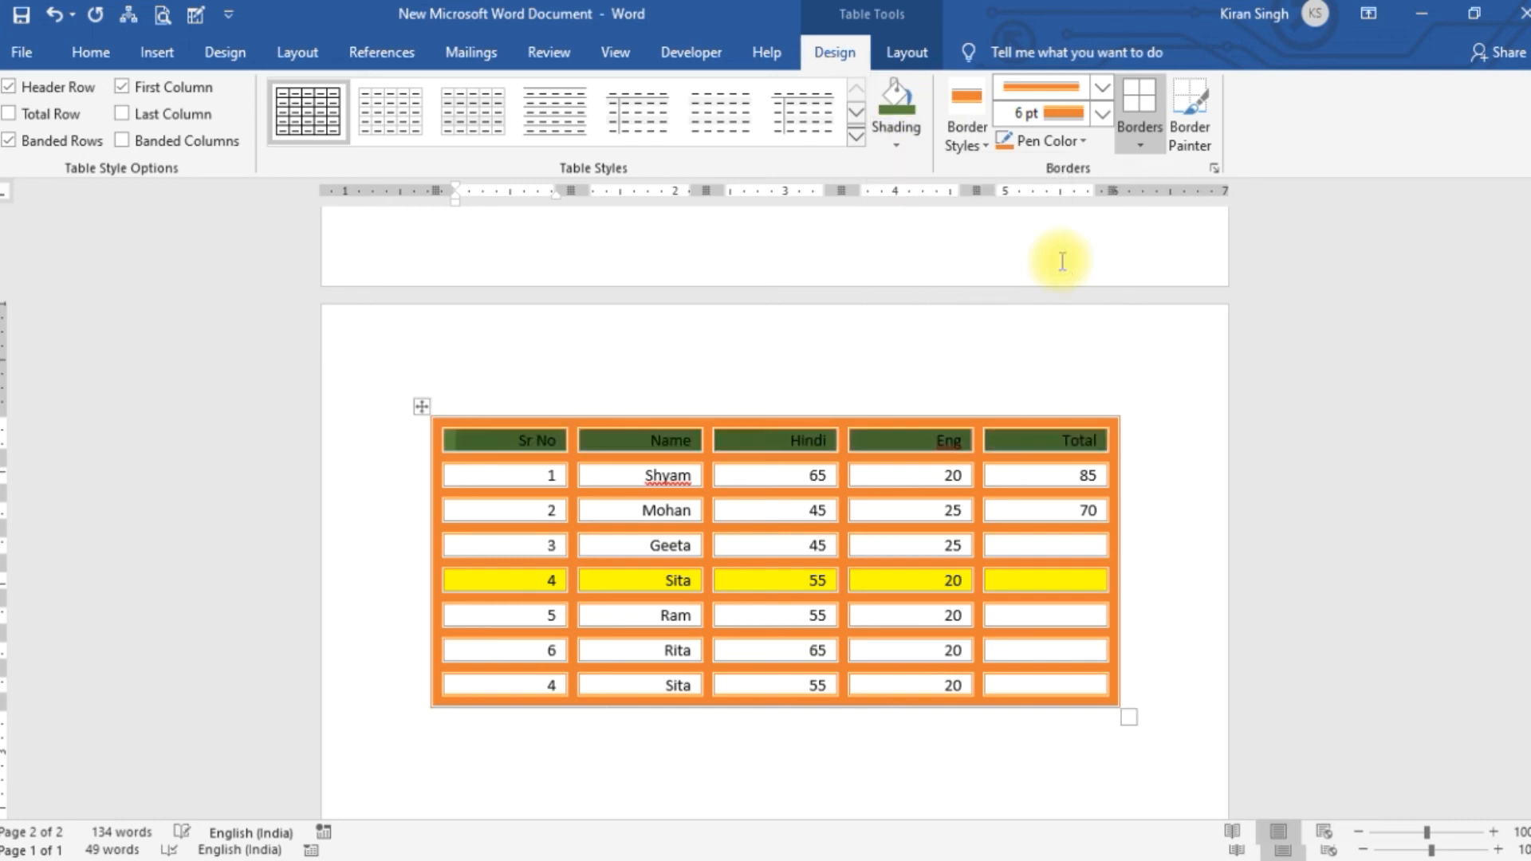
# Step: Shade the last row of the orange-bordered table blue
pyautogui.click(862, 579)
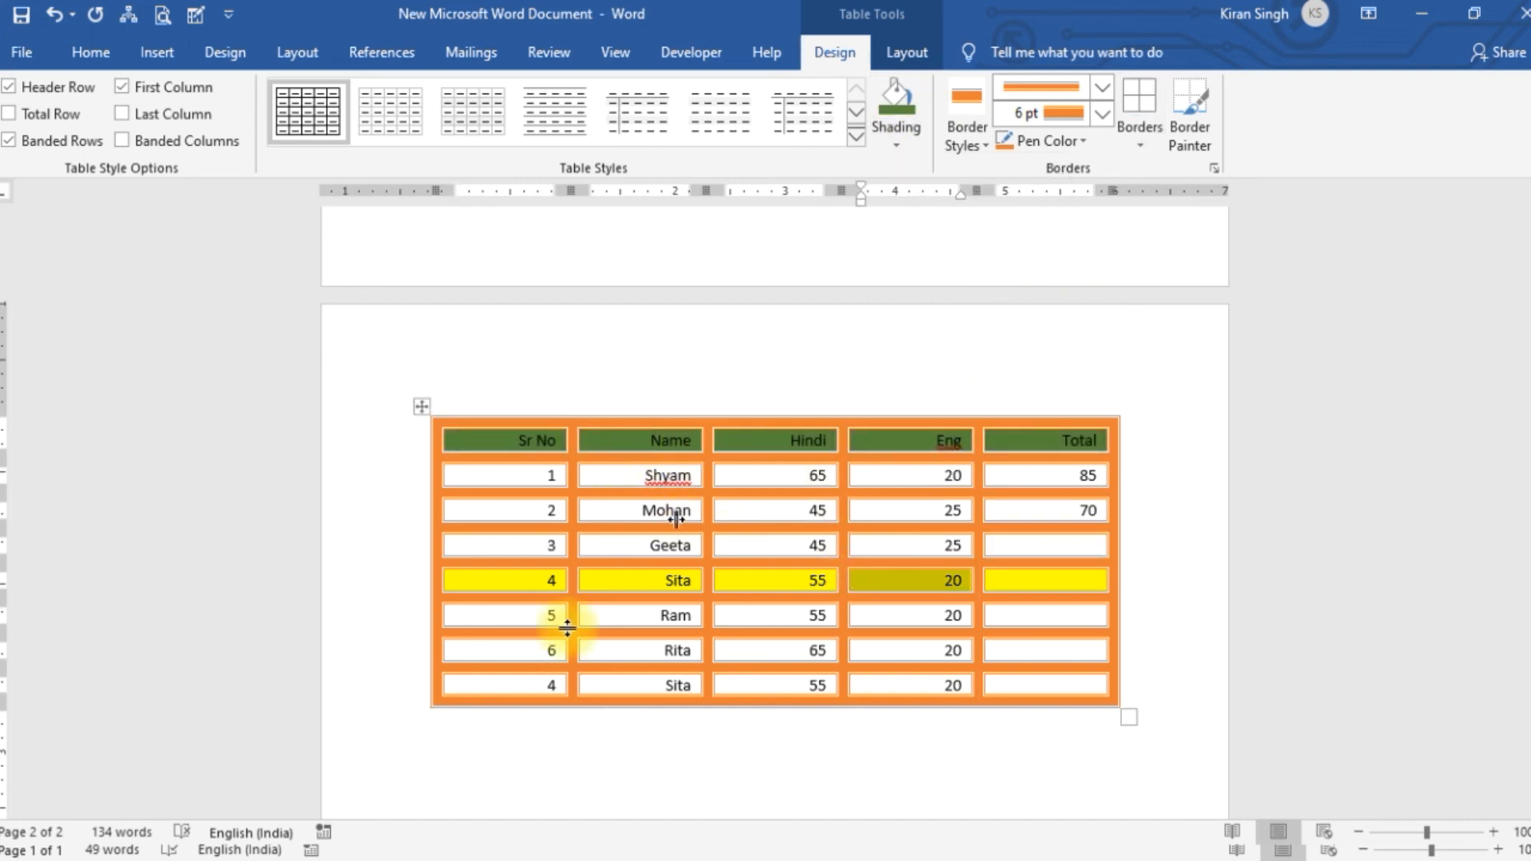
pyautogui.moveTo(510, 676); pyautogui.dragTo(1007, 687)
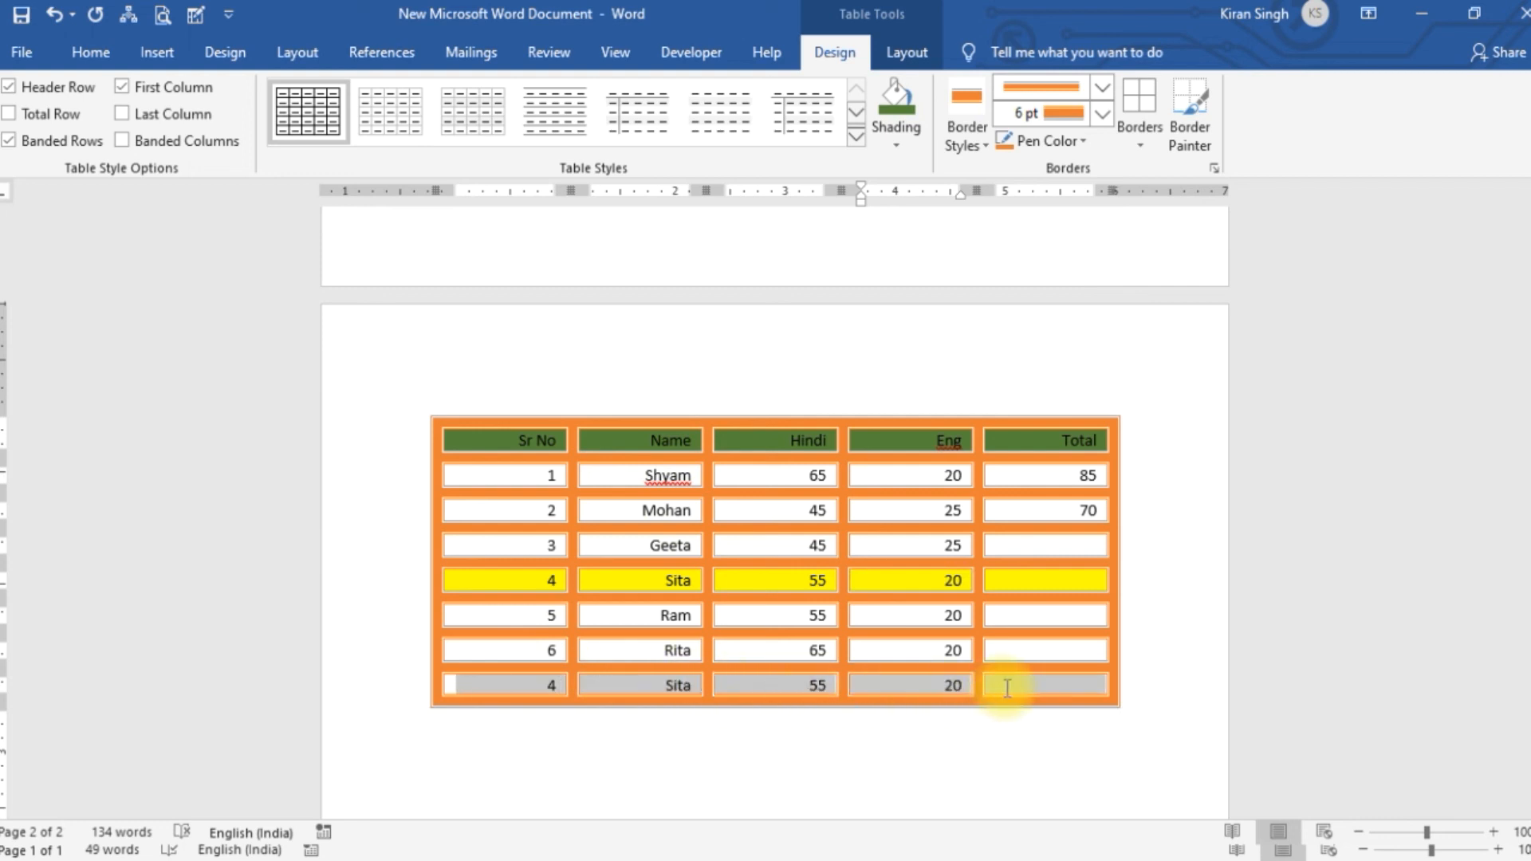
pyautogui.click(912, 143)
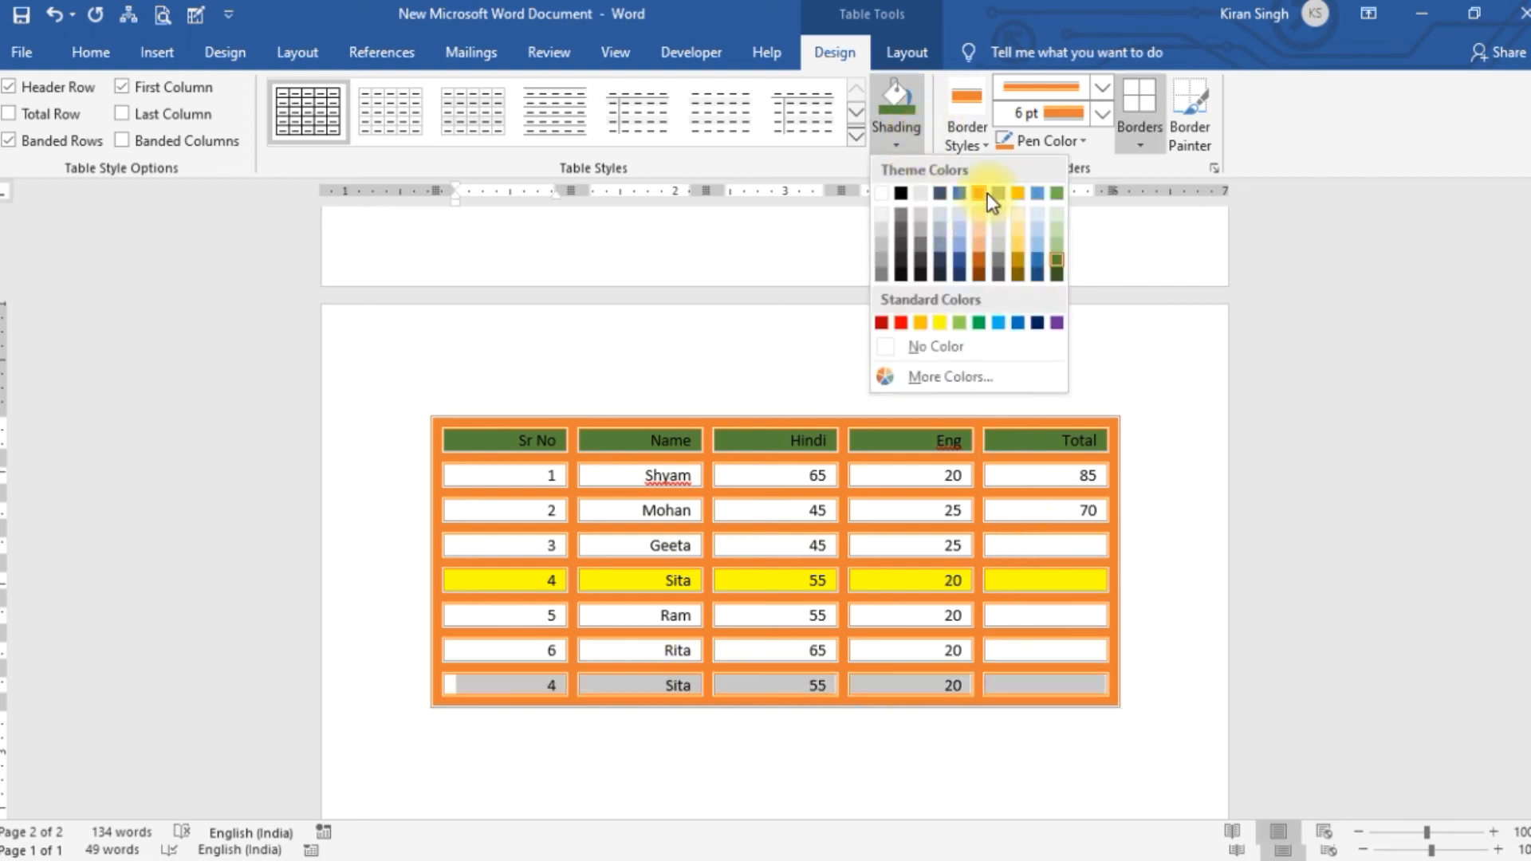
pyautogui.click(956, 193)
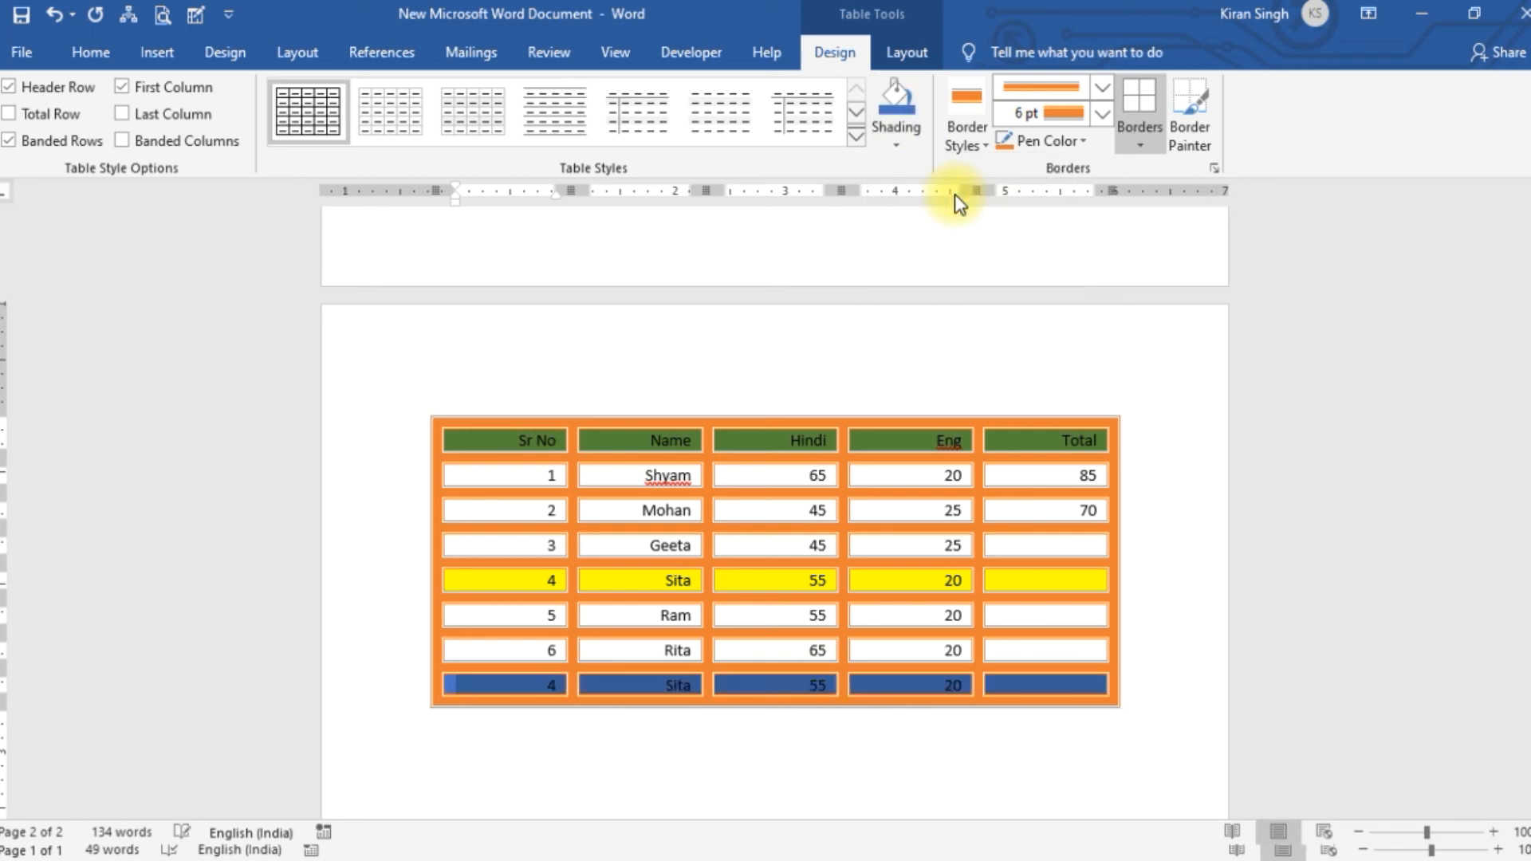
# Step: Try to shade the Sr No column of the table light gold
pyautogui.moveTo(502, 441); pyautogui.dragTo(514, 676)
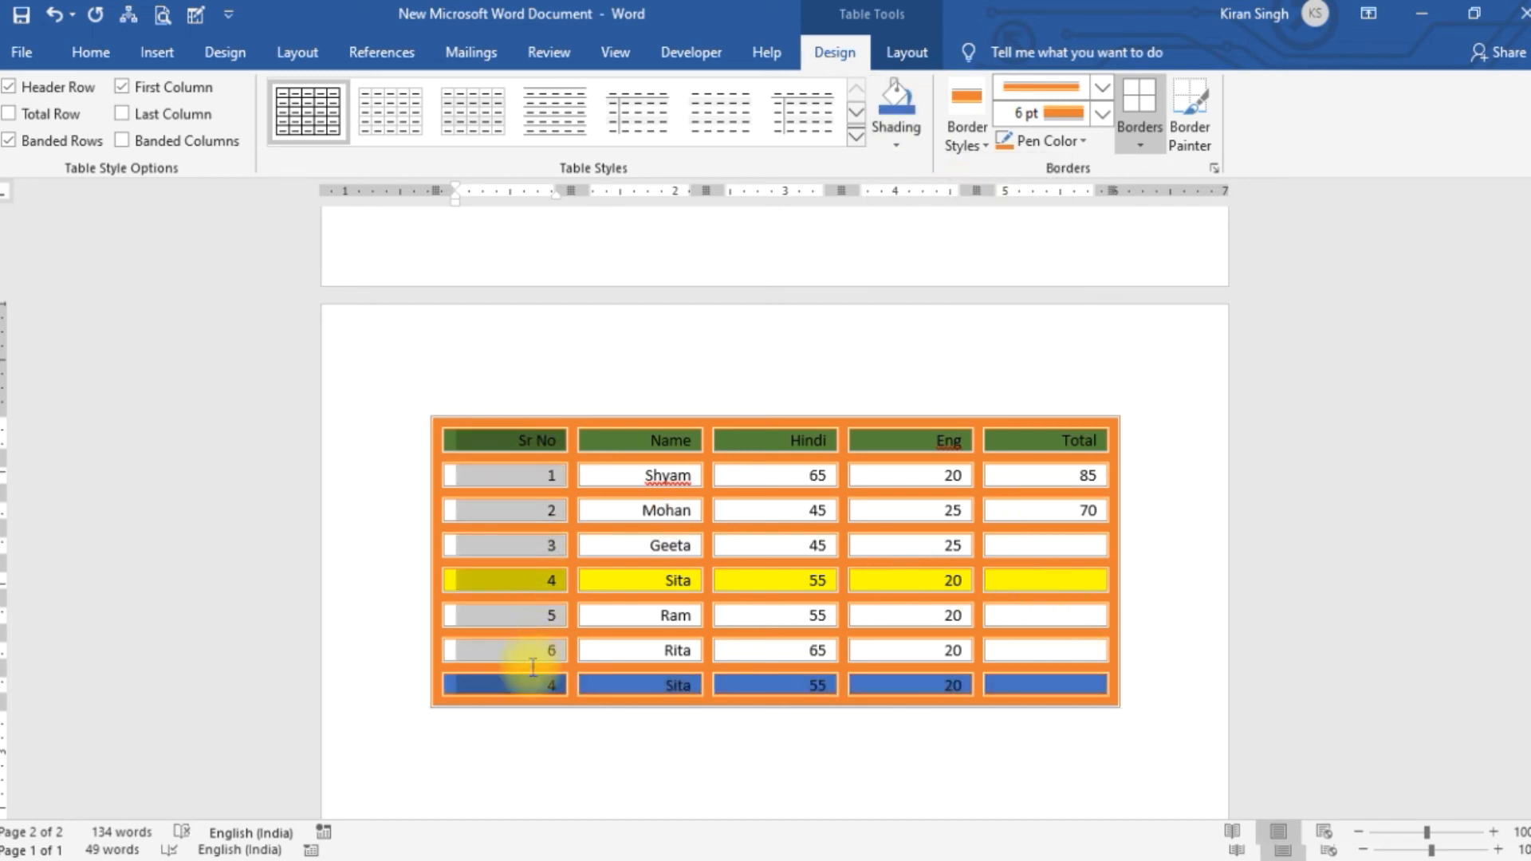
pyautogui.click(901, 136)
pyautogui.click(1019, 241)
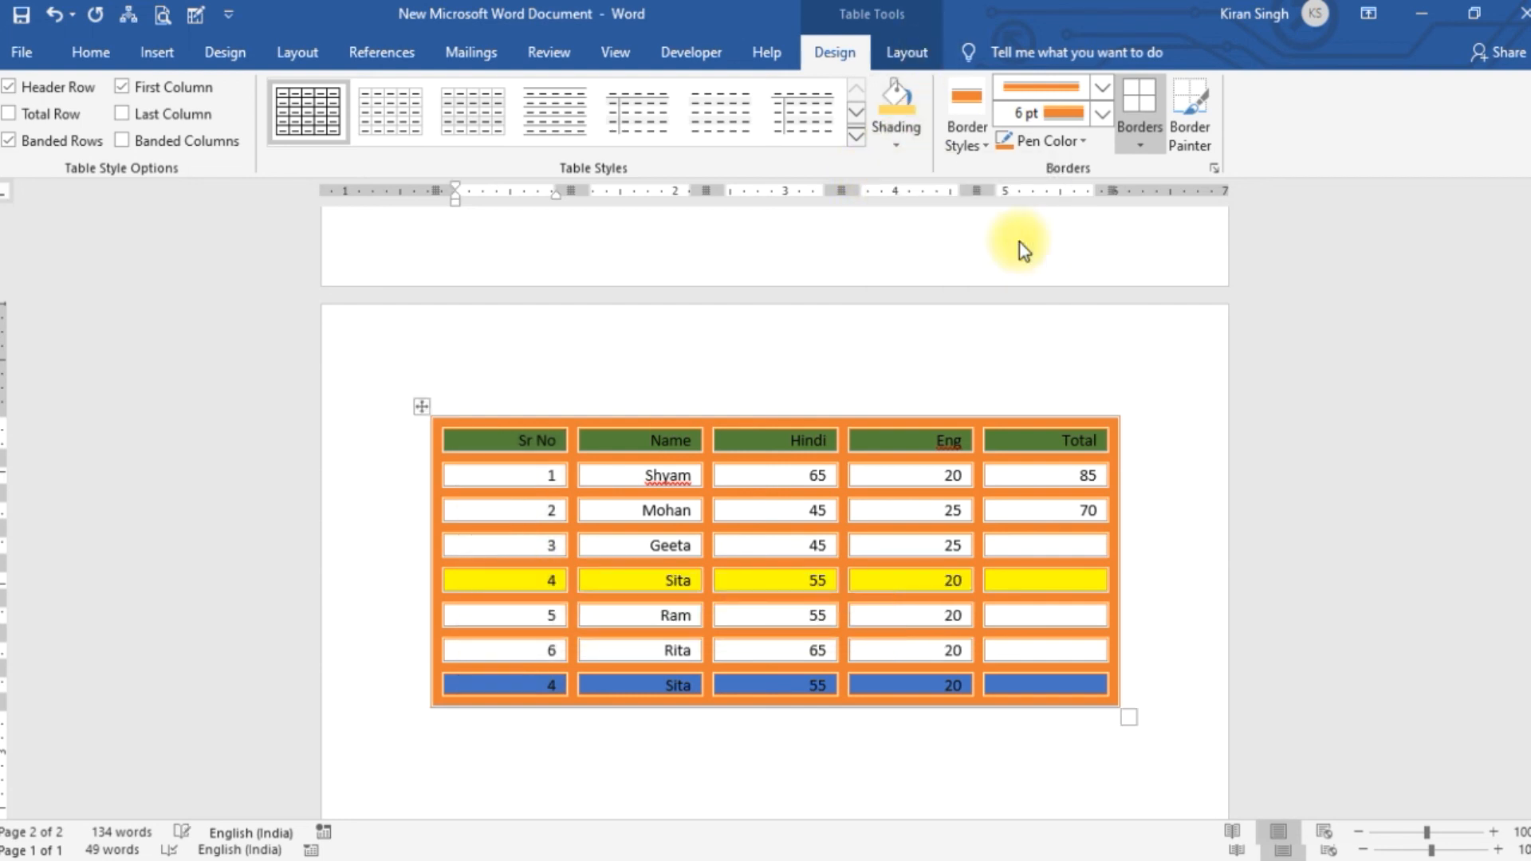
# Step: Select all cells of the orange-bordered marks table and shade them light gold
pyautogui.click(659, 390)
pyautogui.moveTo(510, 437)
pyautogui.mouseDown()
pyautogui.moveTo(810, 540)
pyautogui.moveTo(1025, 683)
pyautogui.mouseUp()
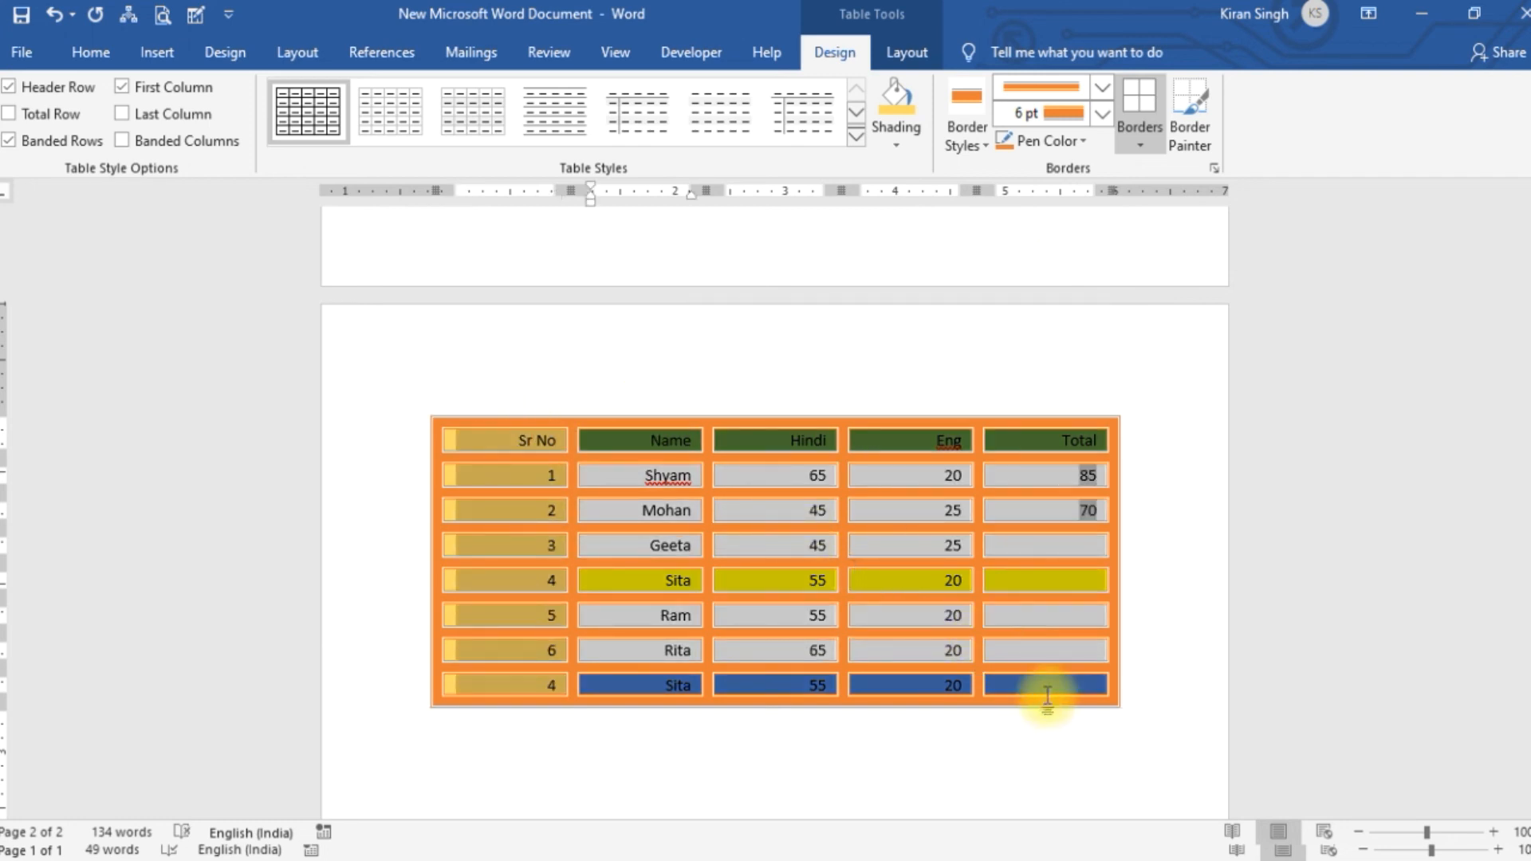
pyautogui.click(900, 117)
pyautogui.click(898, 112)
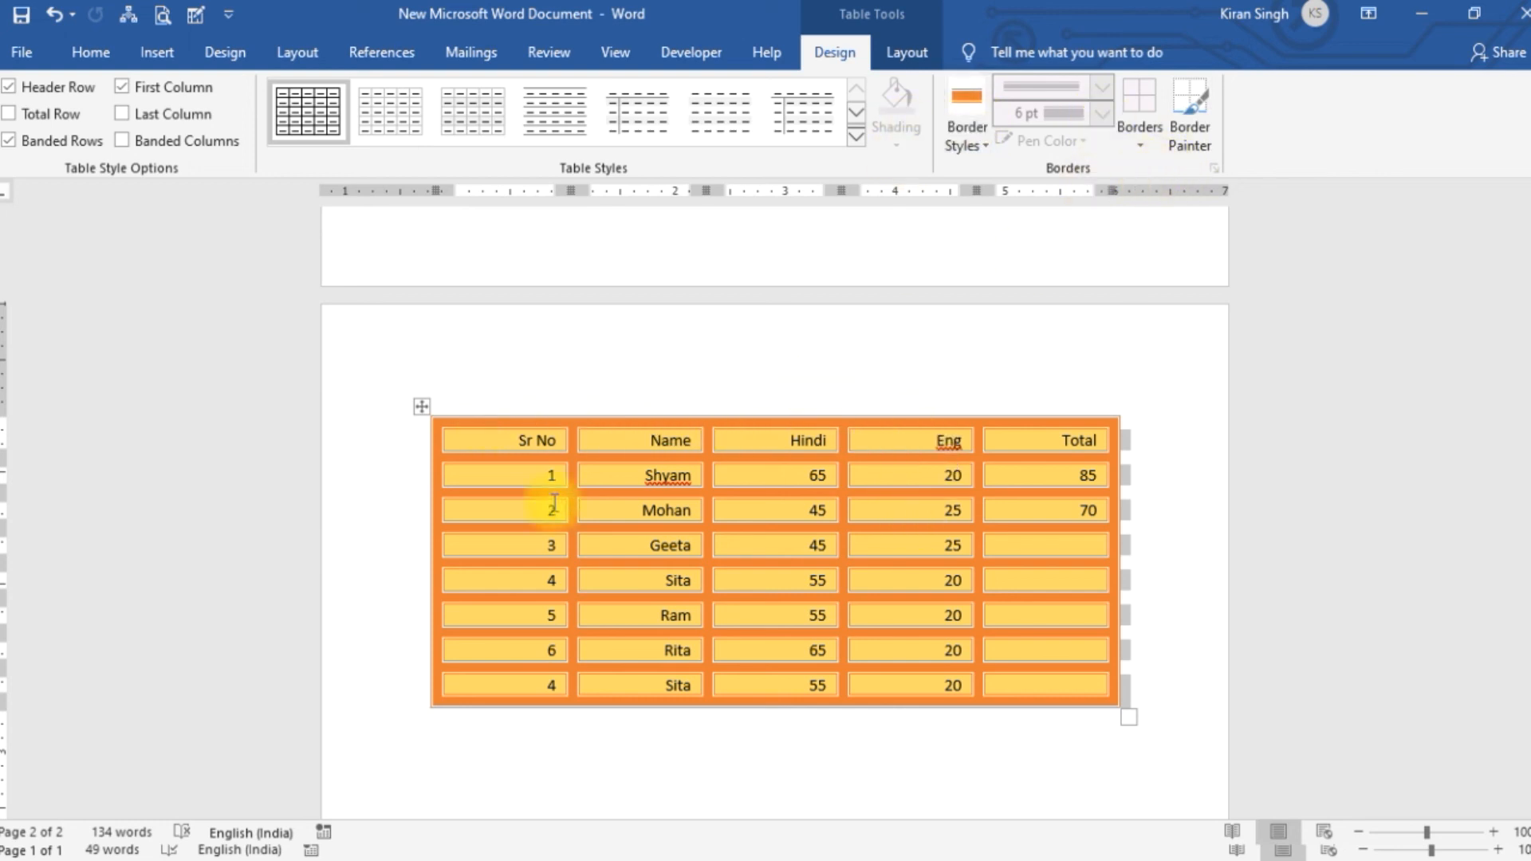
# Step: Apply the green banded grid table style with a solid green header row to the whole marks table
pyautogui.click(423, 409)
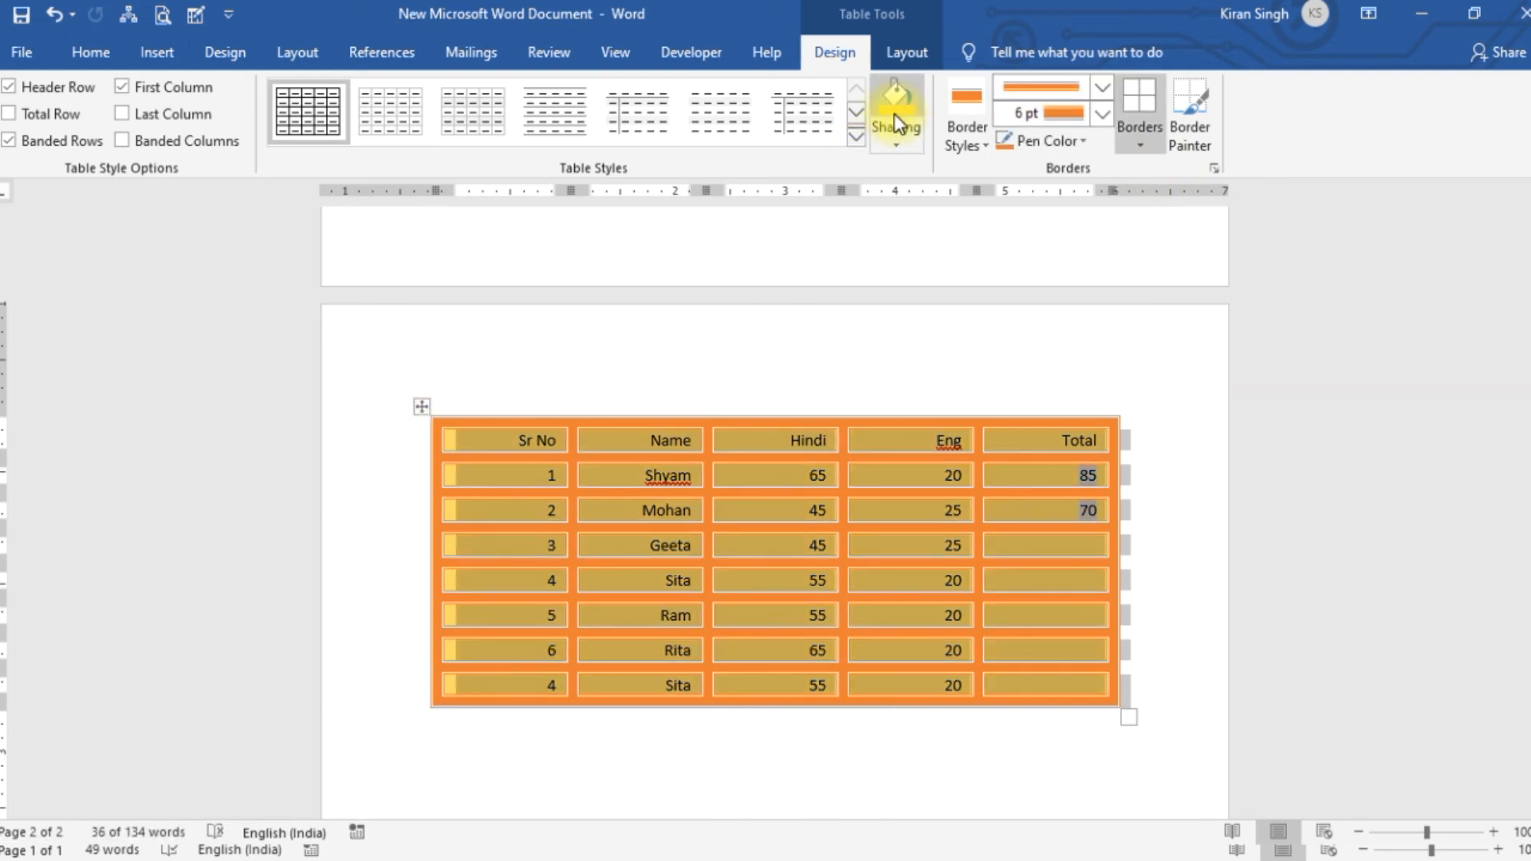
pyautogui.click(856, 139)
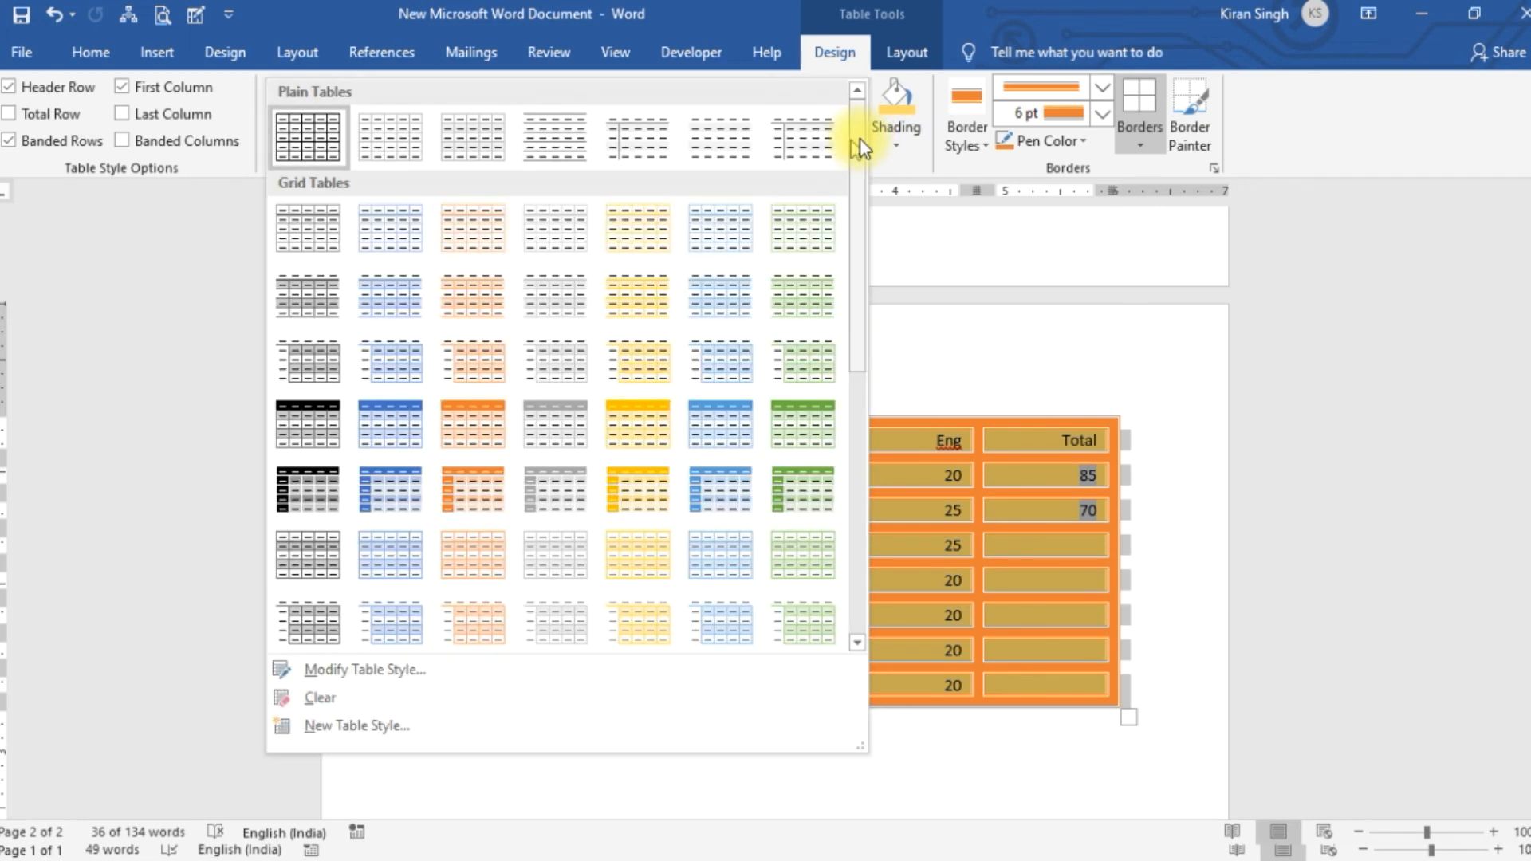
pyautogui.click(791, 428)
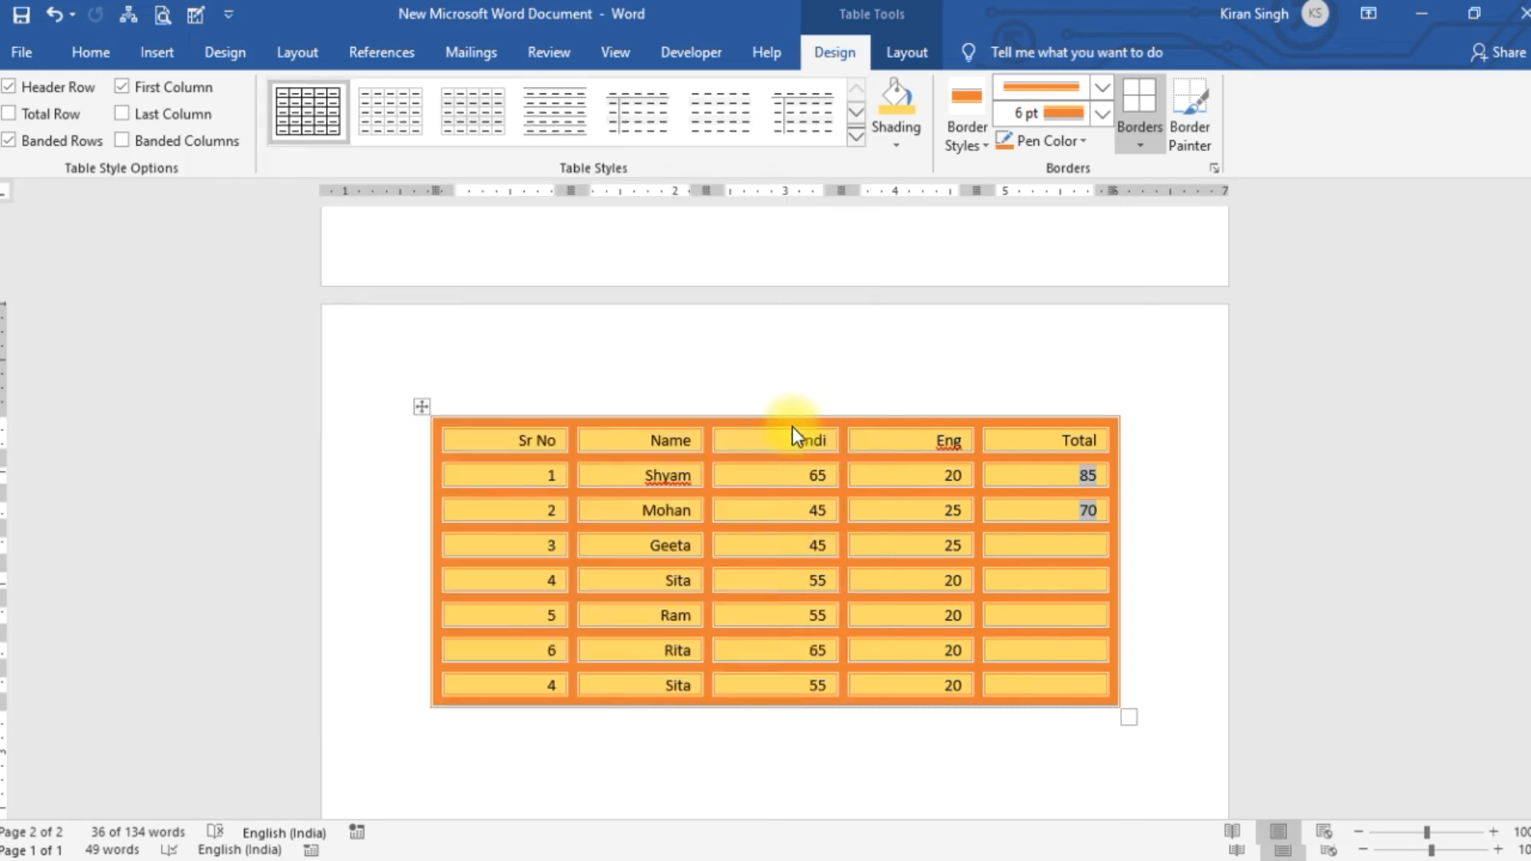
# Step: Insert seven blank lines above the marks table so that it sits entirely on the second page
pyautogui.click(642, 231)
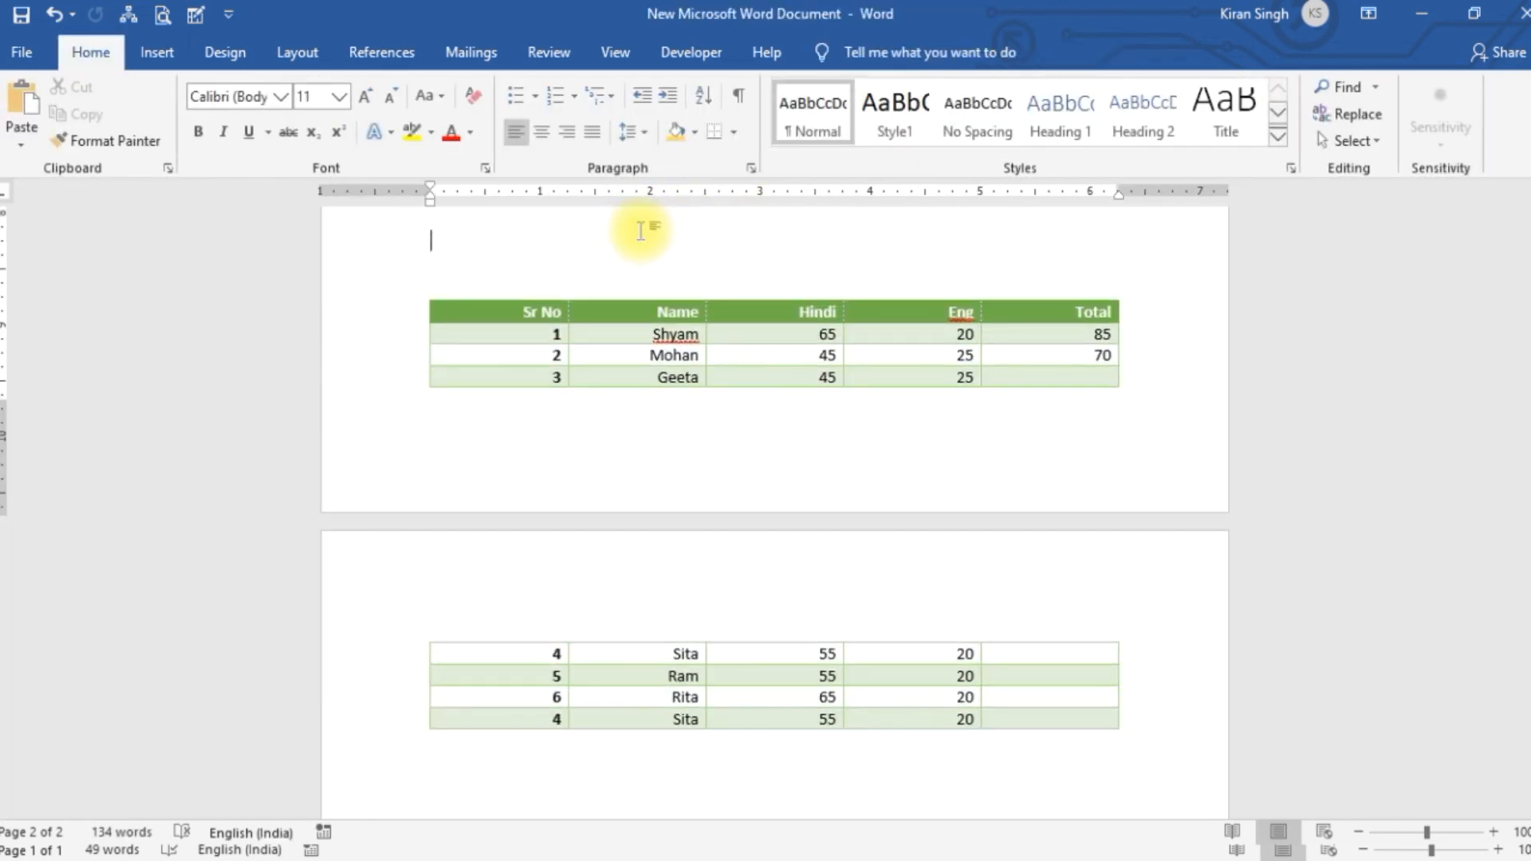
pyautogui.press('Return')
pyautogui.press('Return')
pyautogui.press('Return')
pyautogui.press('Return')
pyautogui.press('Return')
pyautogui.press('Return')
pyautogui.press('Return')
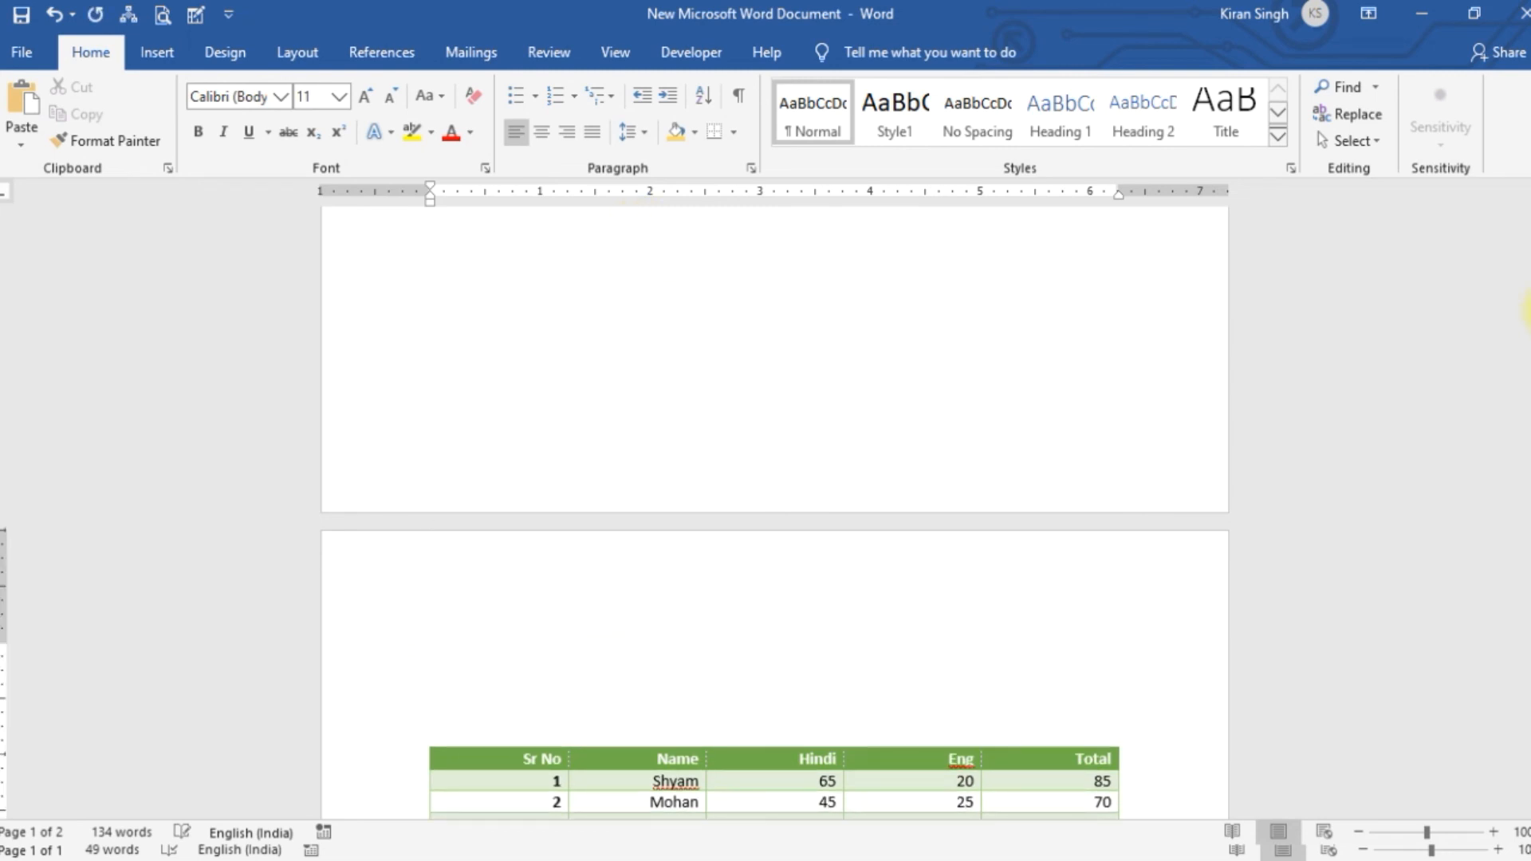
pyautogui.moveTo(1527, 554); pyautogui.dragTo(1528, 608)
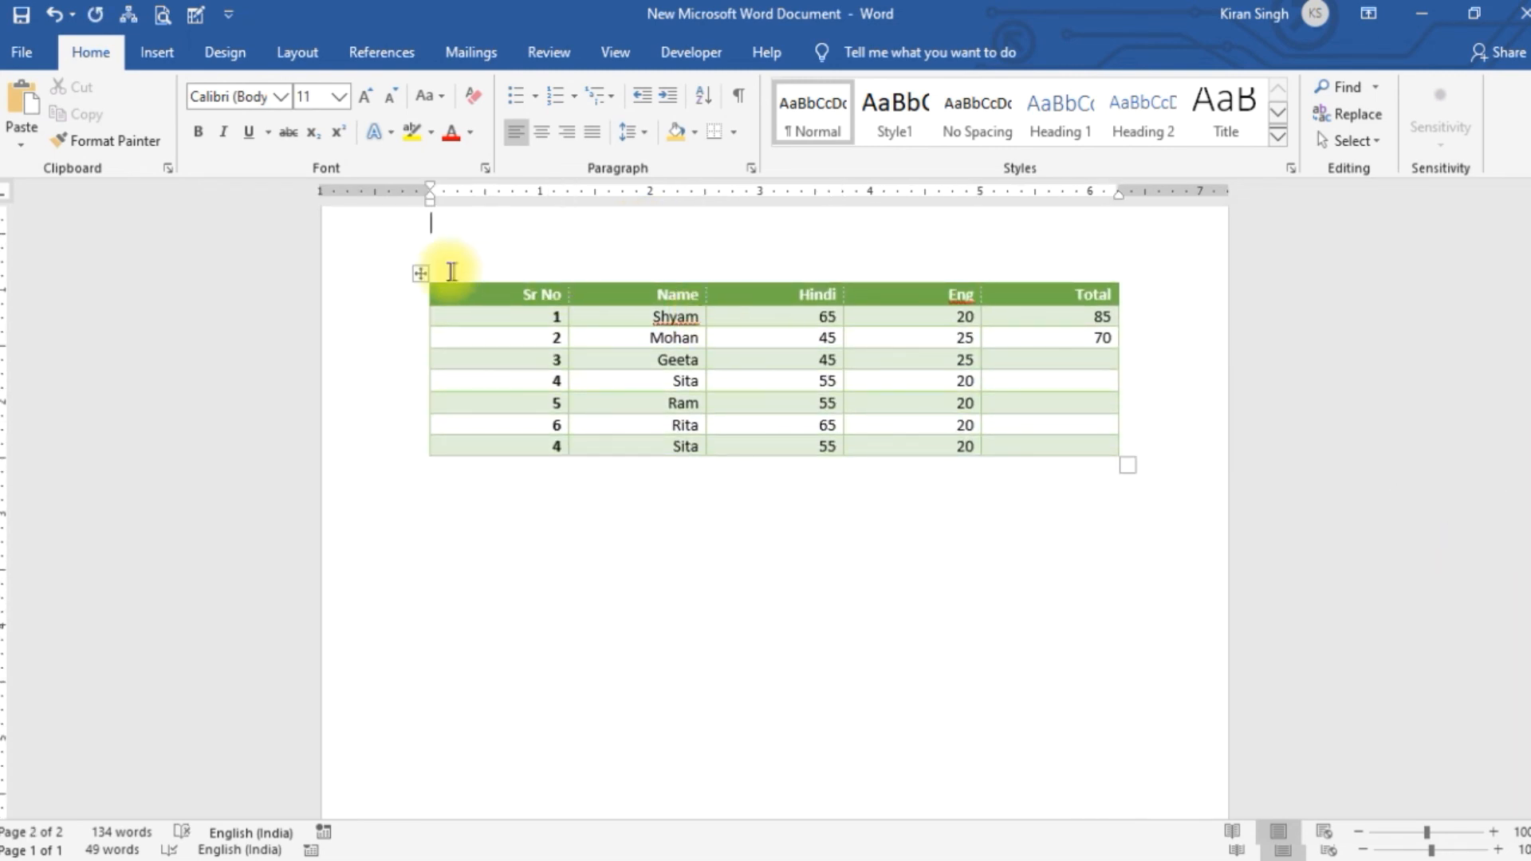
# Step: Restyle the whole marks table with the orange variant of the banded grid style and switch it to the gold variant
pyautogui.click(420, 273)
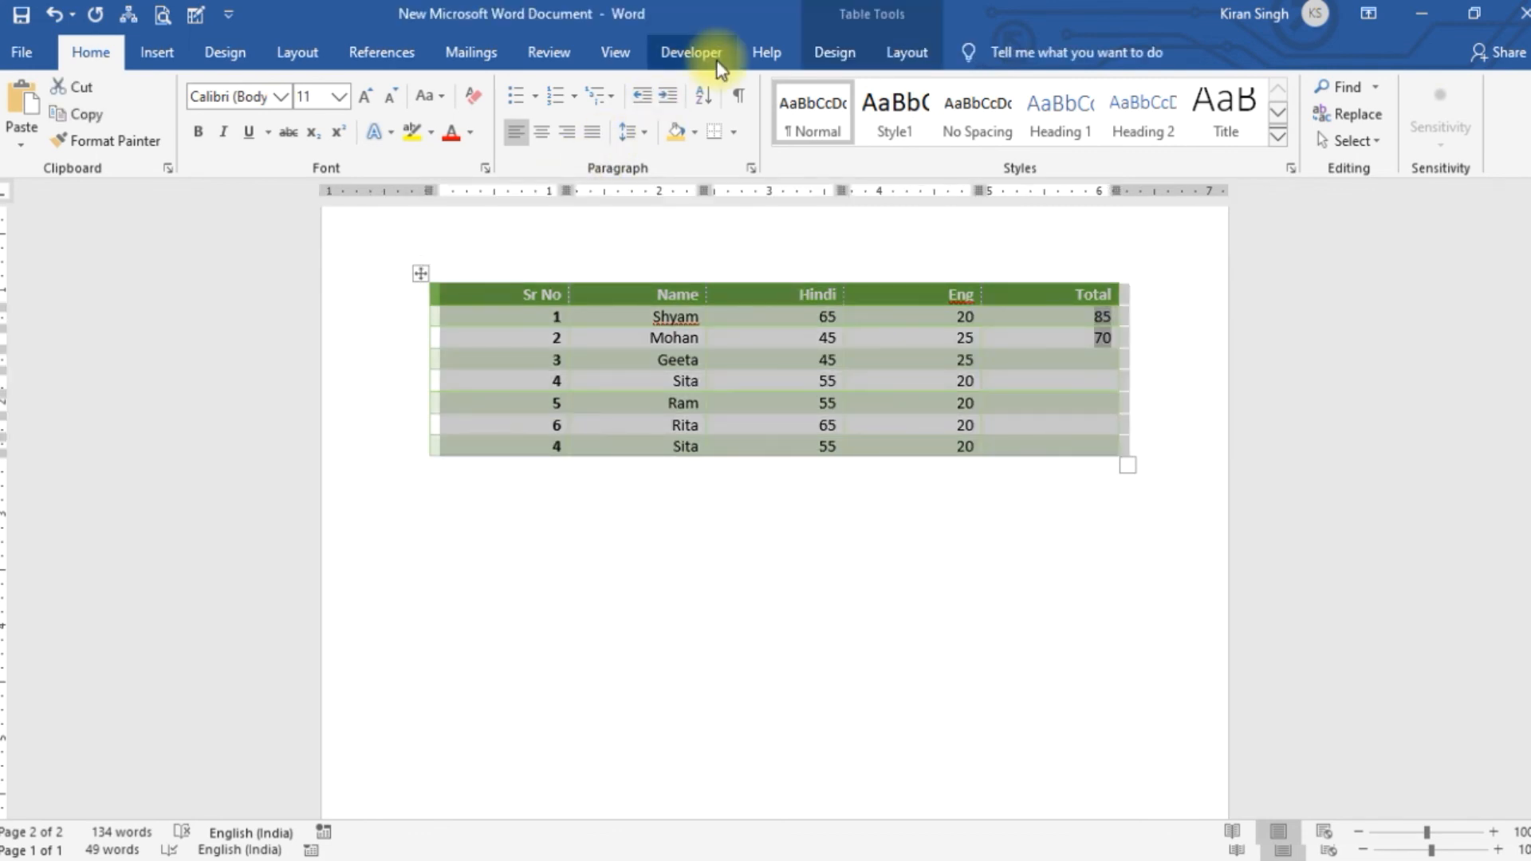
pyautogui.click(836, 52)
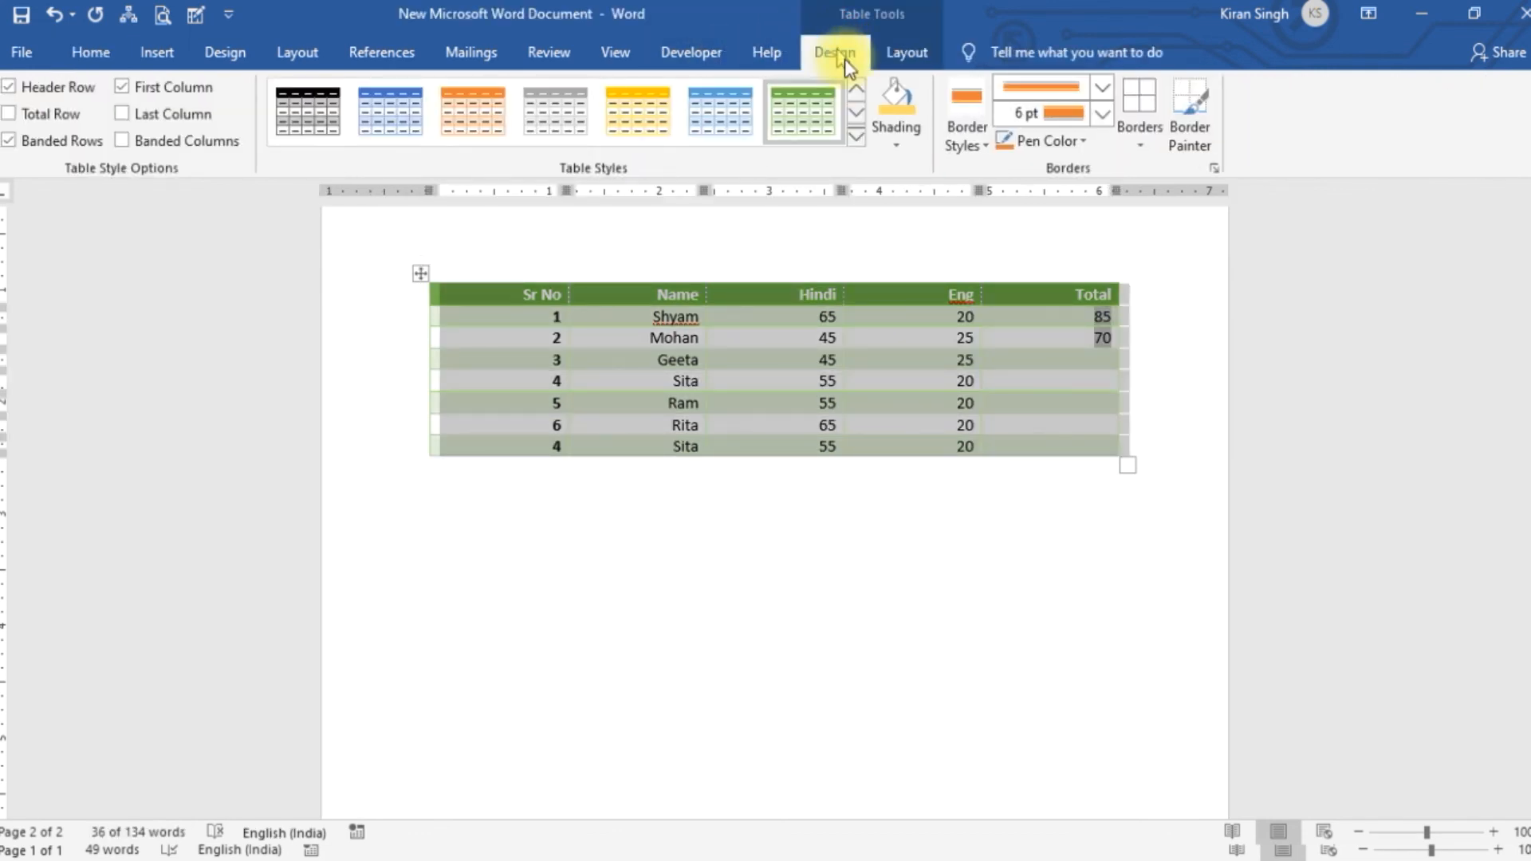
pyautogui.click(464, 101)
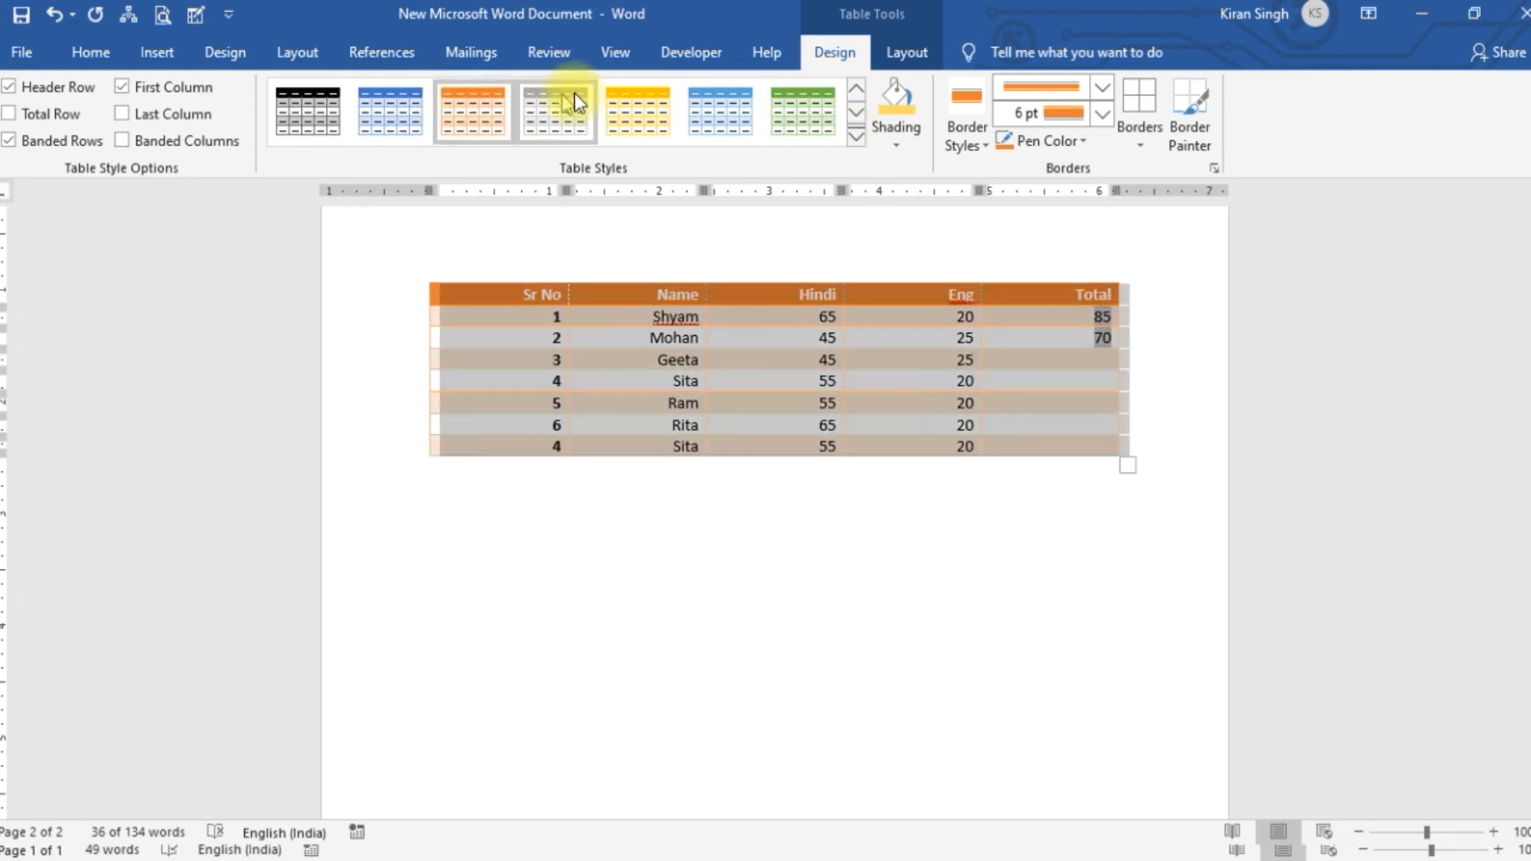
pyautogui.click(626, 93)
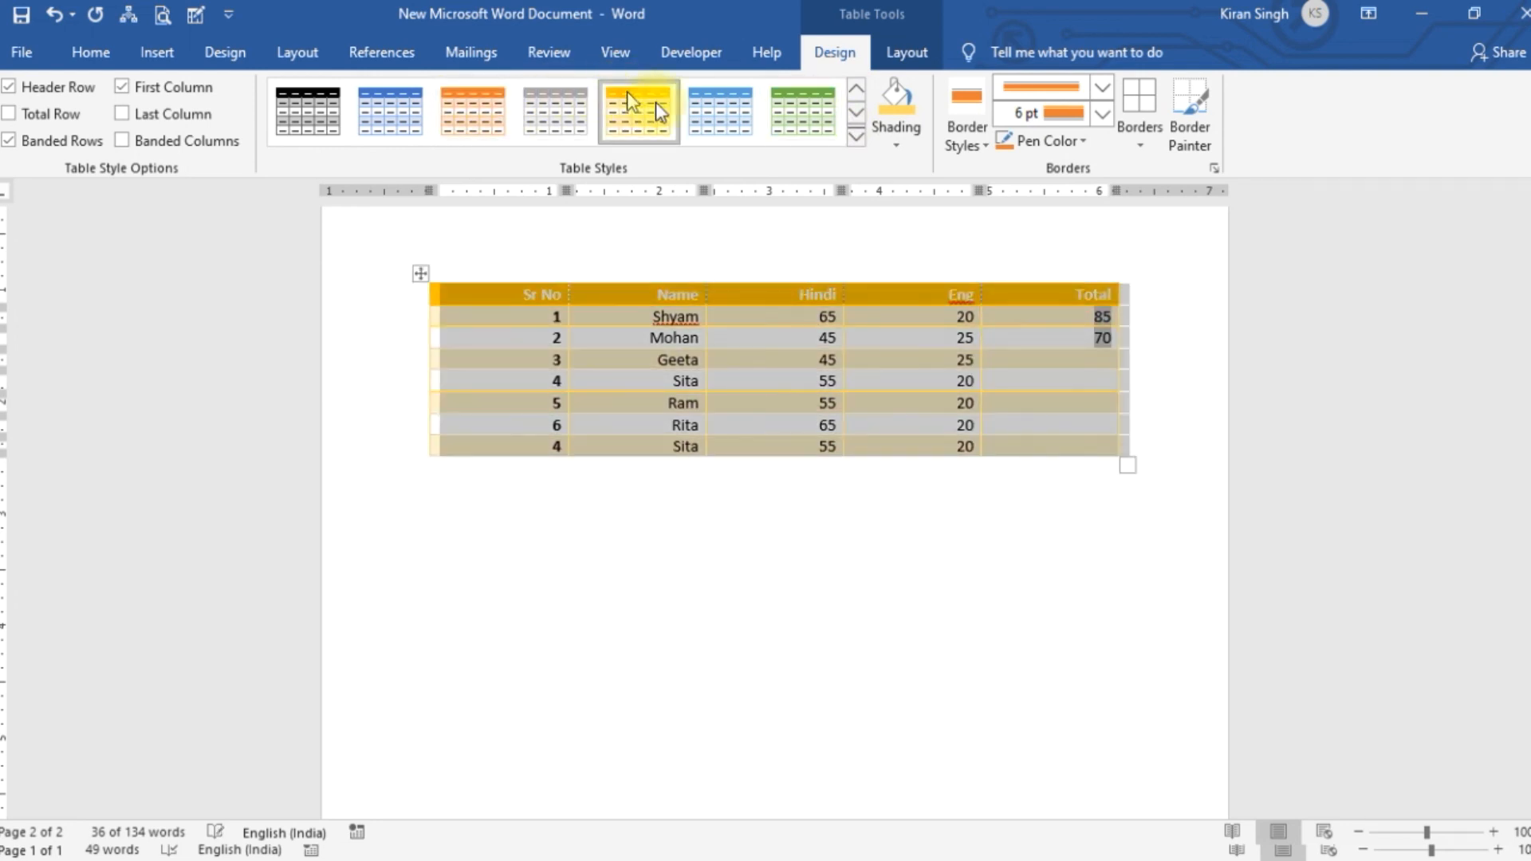
# Step: Apply the solid dark green list table style to the marks table and deselect the table
pyautogui.click(861, 143)
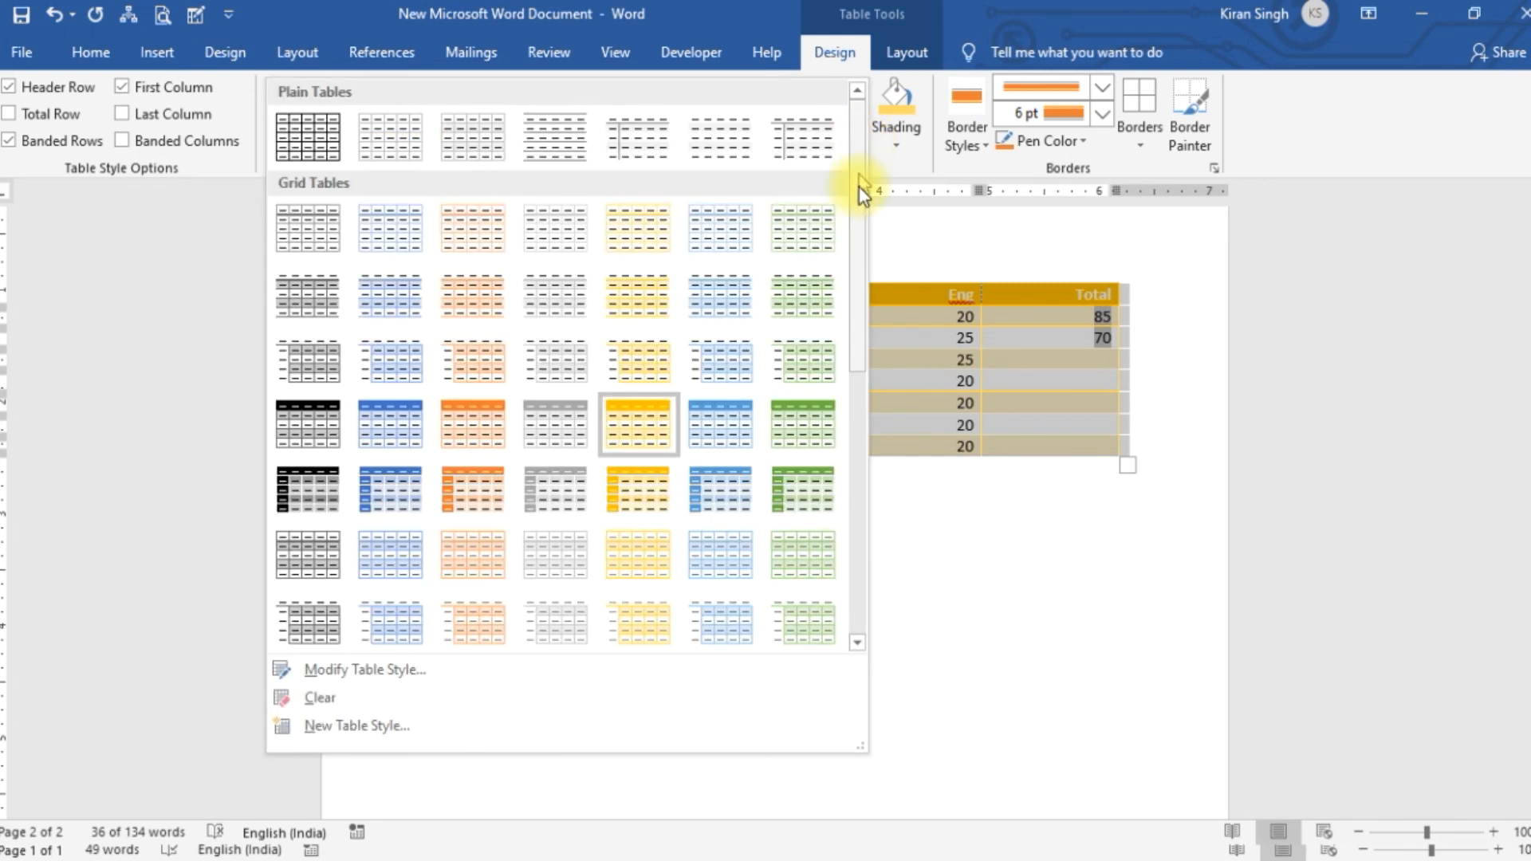
pyautogui.scroll(-3, 856, 281)
pyautogui.scroll(-4, 841, 446)
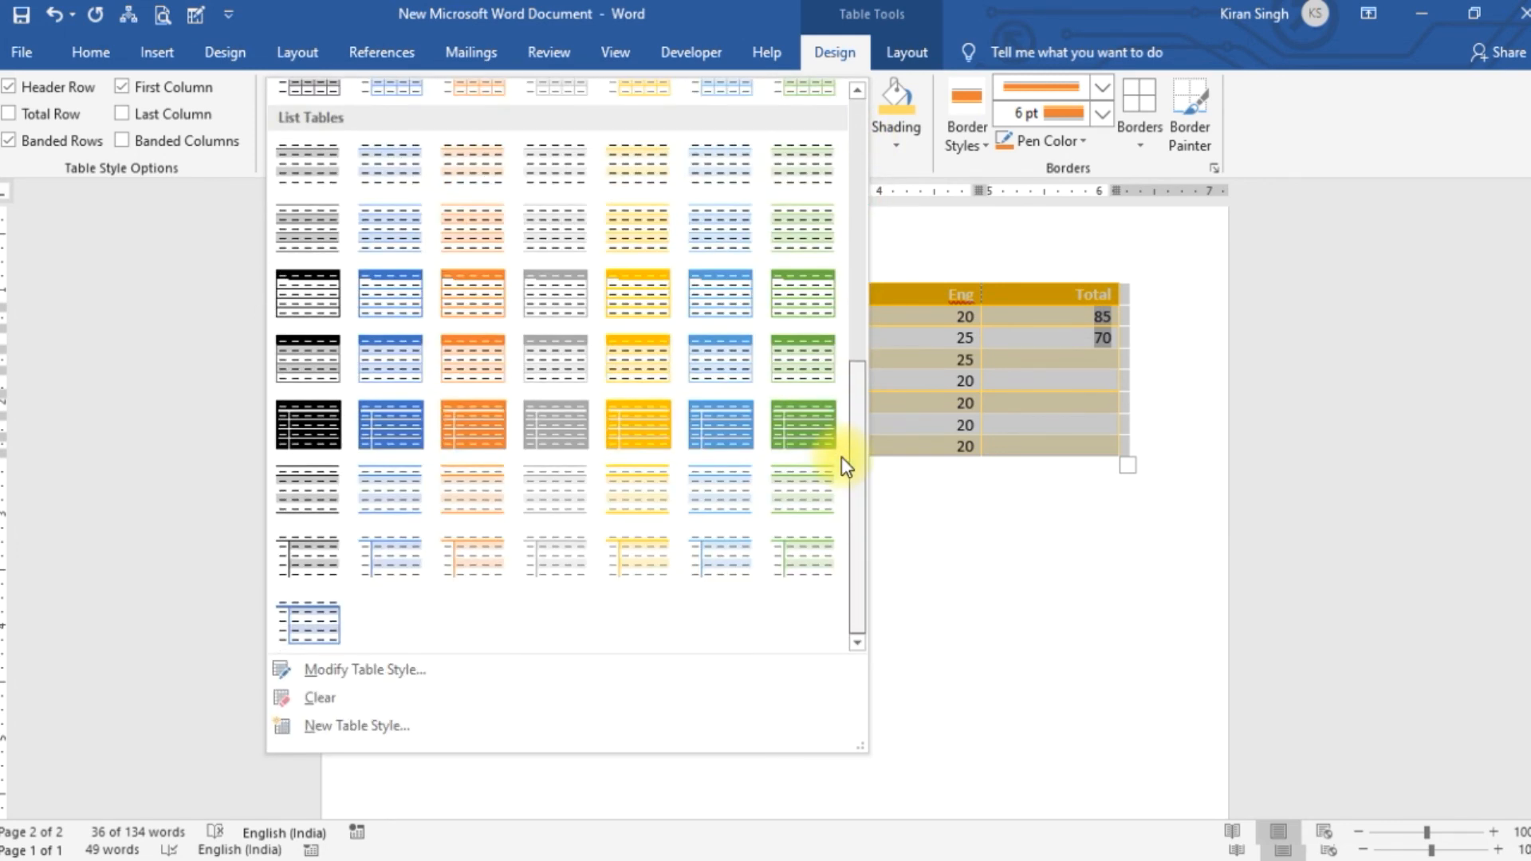
pyautogui.scroll(1, 842, 443)
pyautogui.click(820, 459)
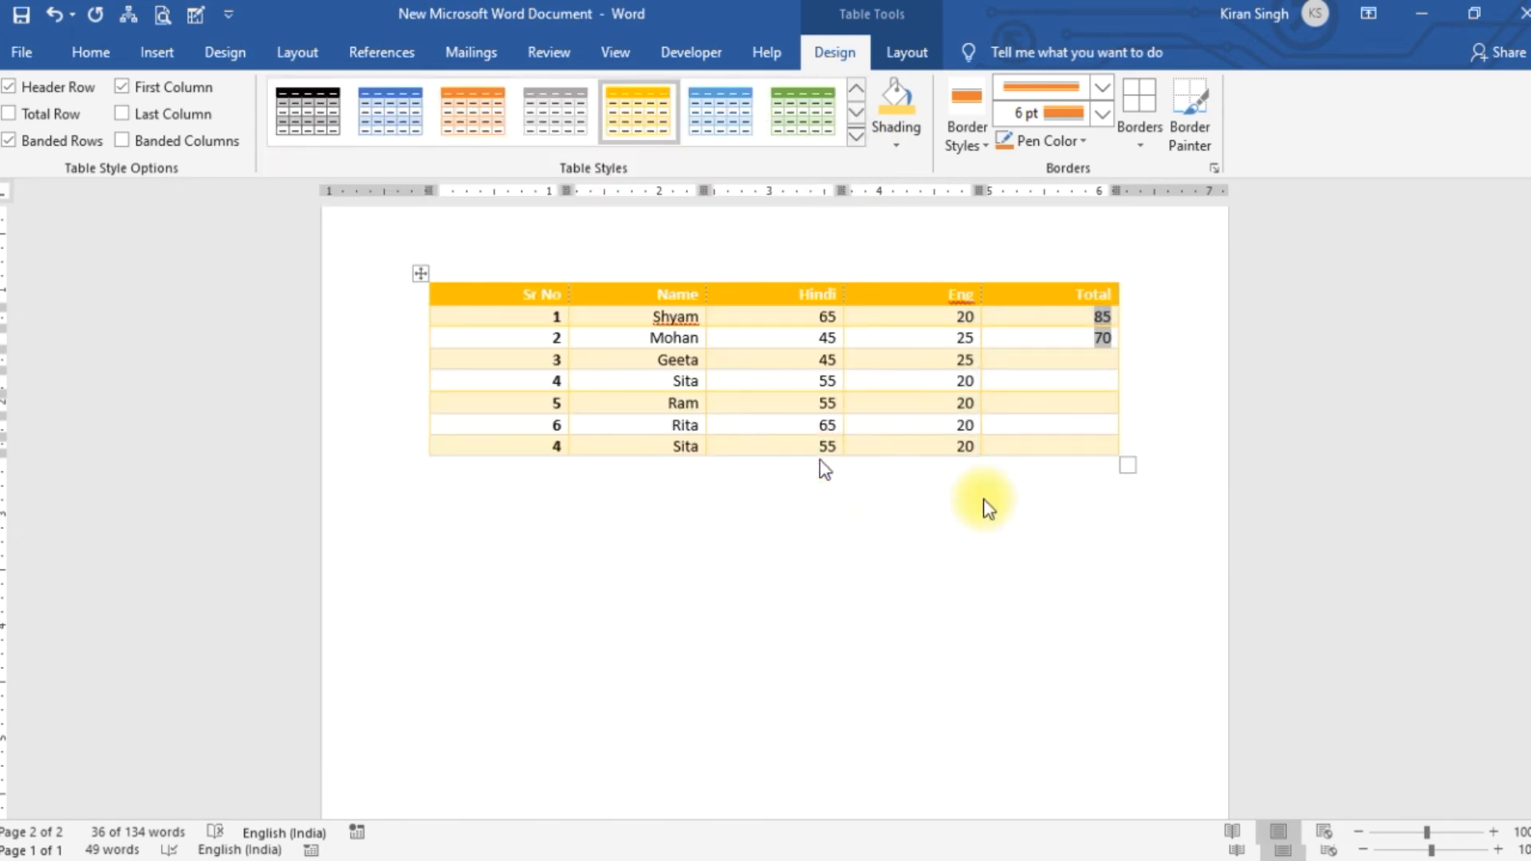
pyautogui.click(808, 586)
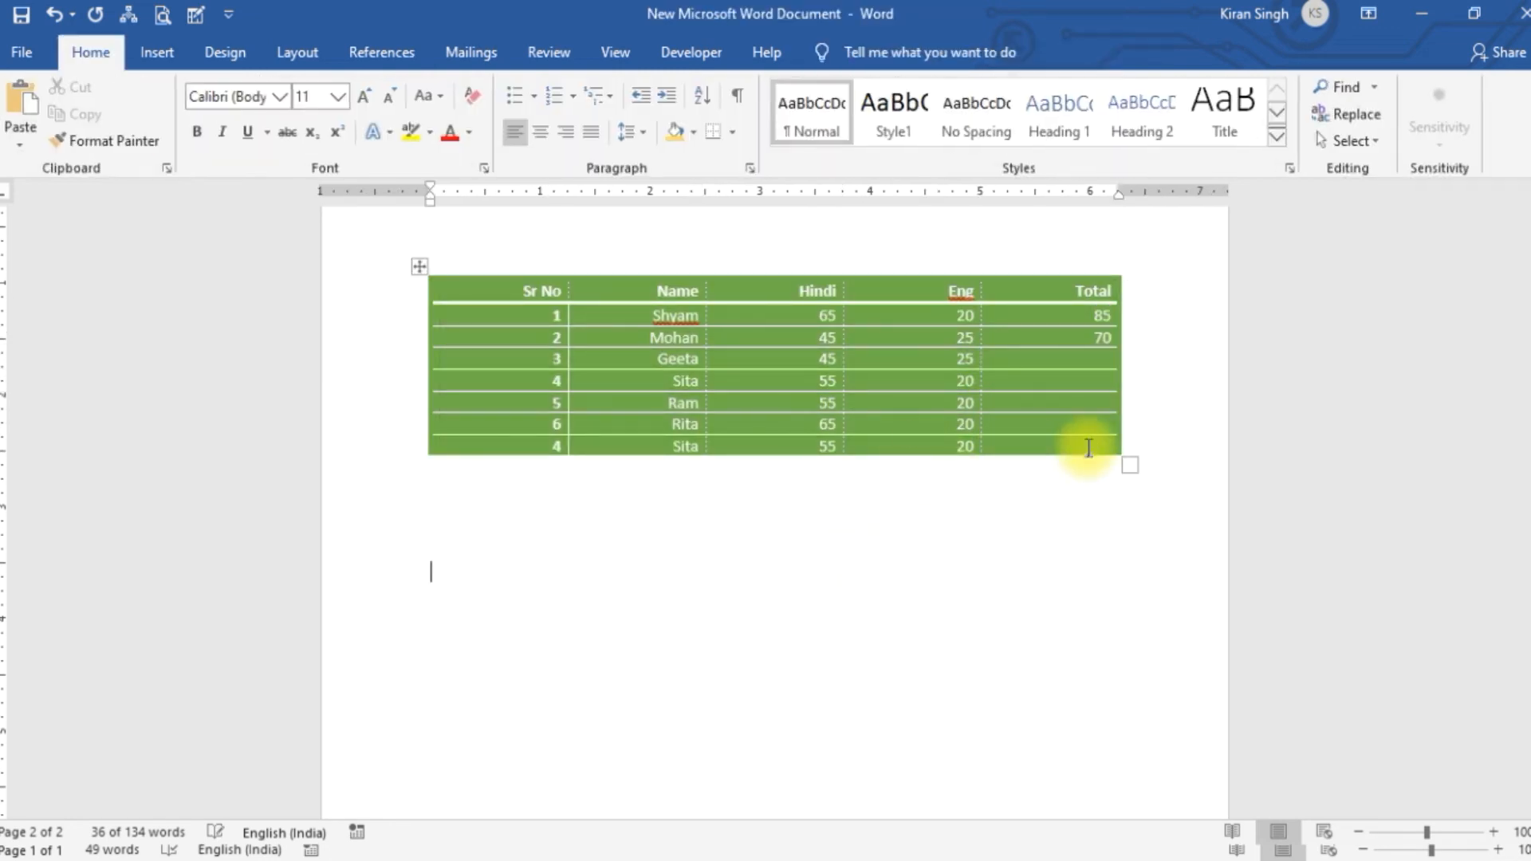
# Step: Within the green marks table, switch Header Row off and on, turn on Total Row, and turn Header Row off
pyautogui.moveTo(505, 294); pyautogui.dragTo(1076, 463)
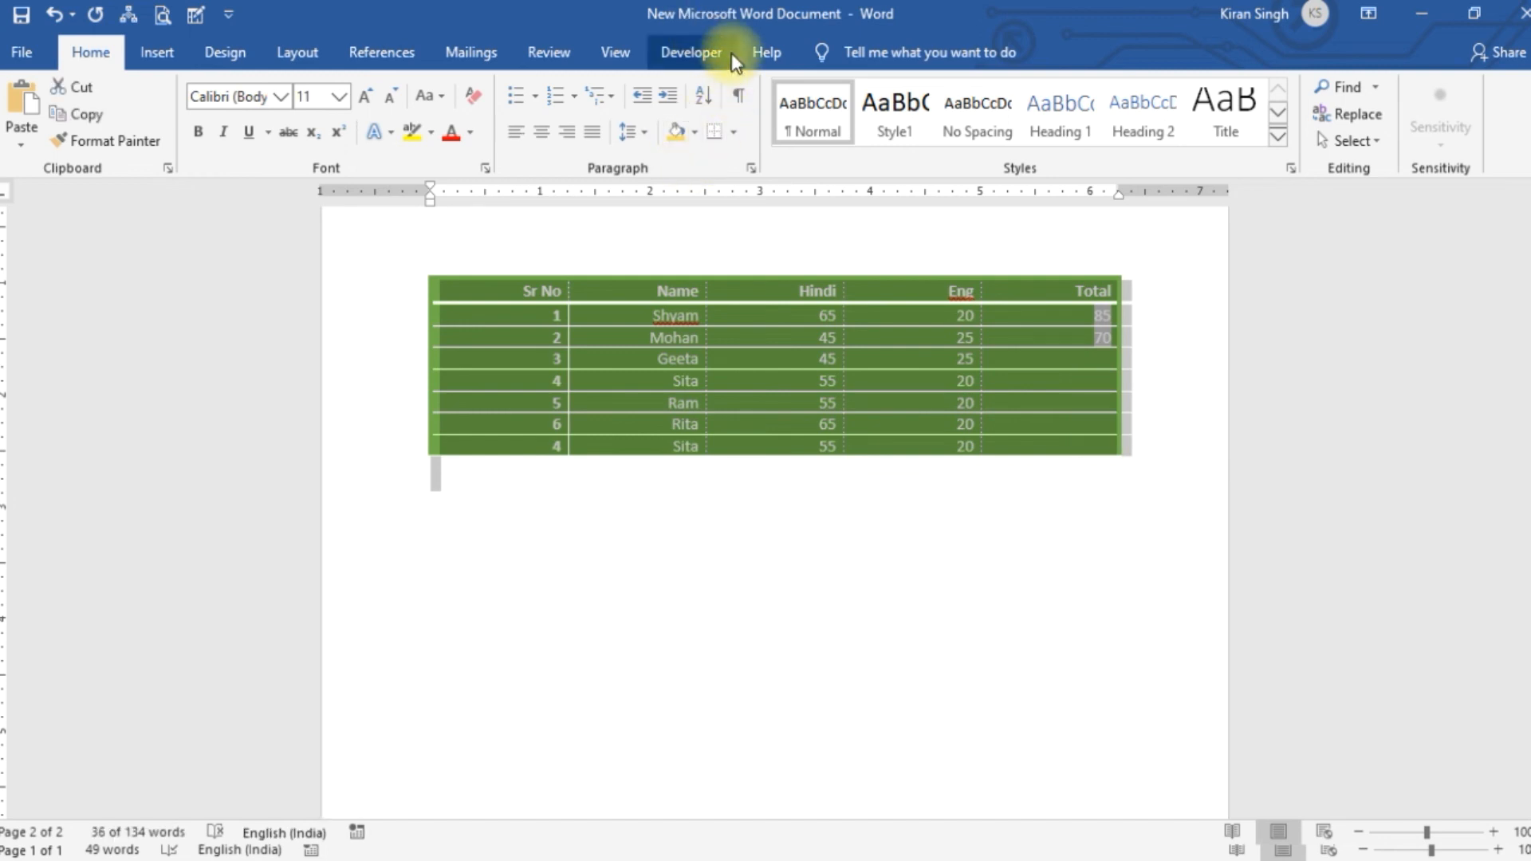
pyautogui.click(693, 311)
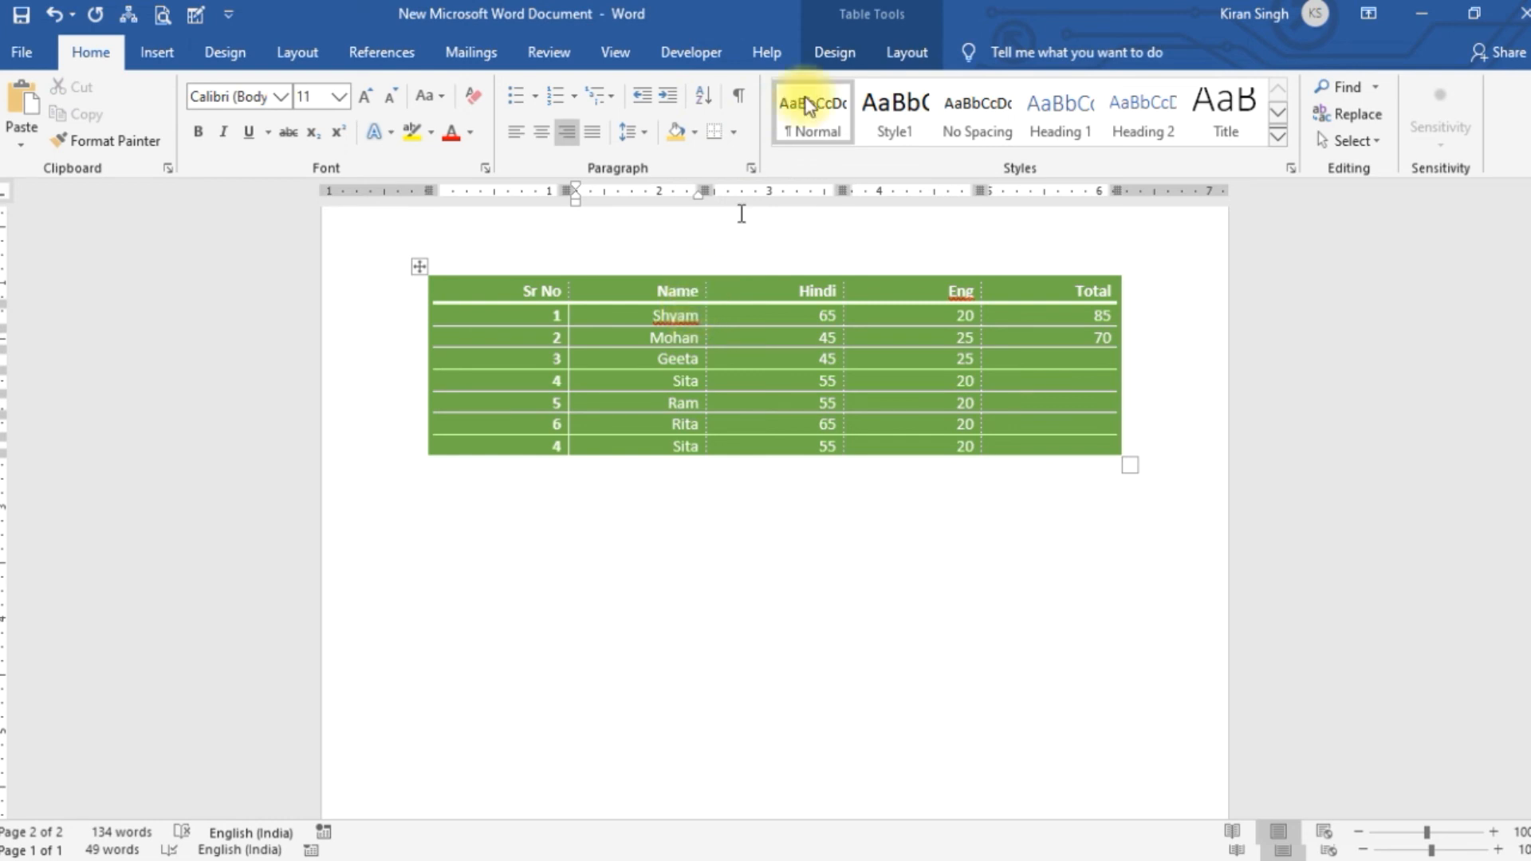
pyautogui.click(837, 51)
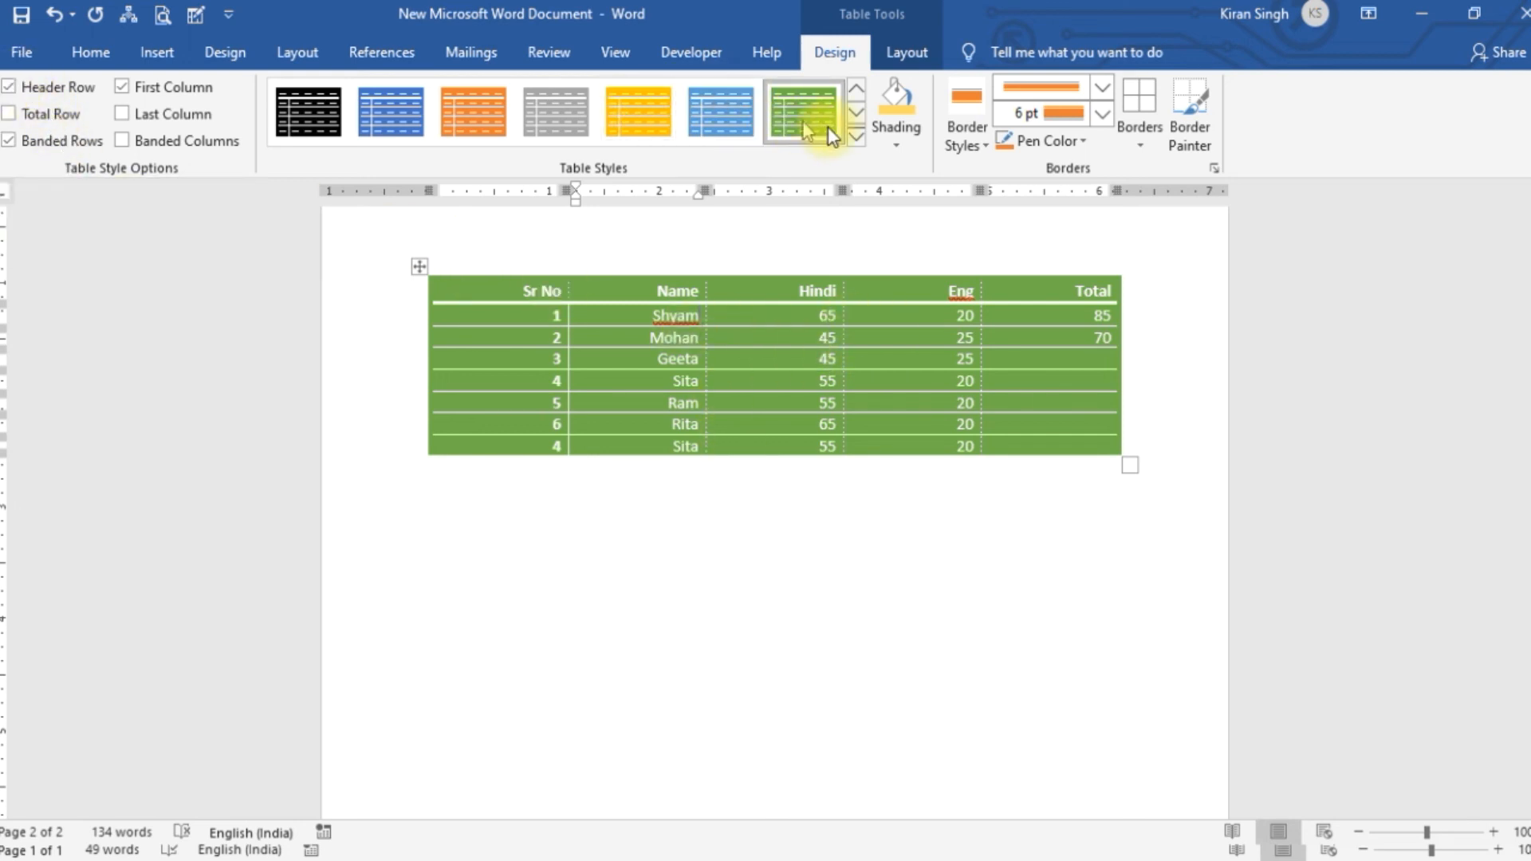
pyautogui.click(9, 89)
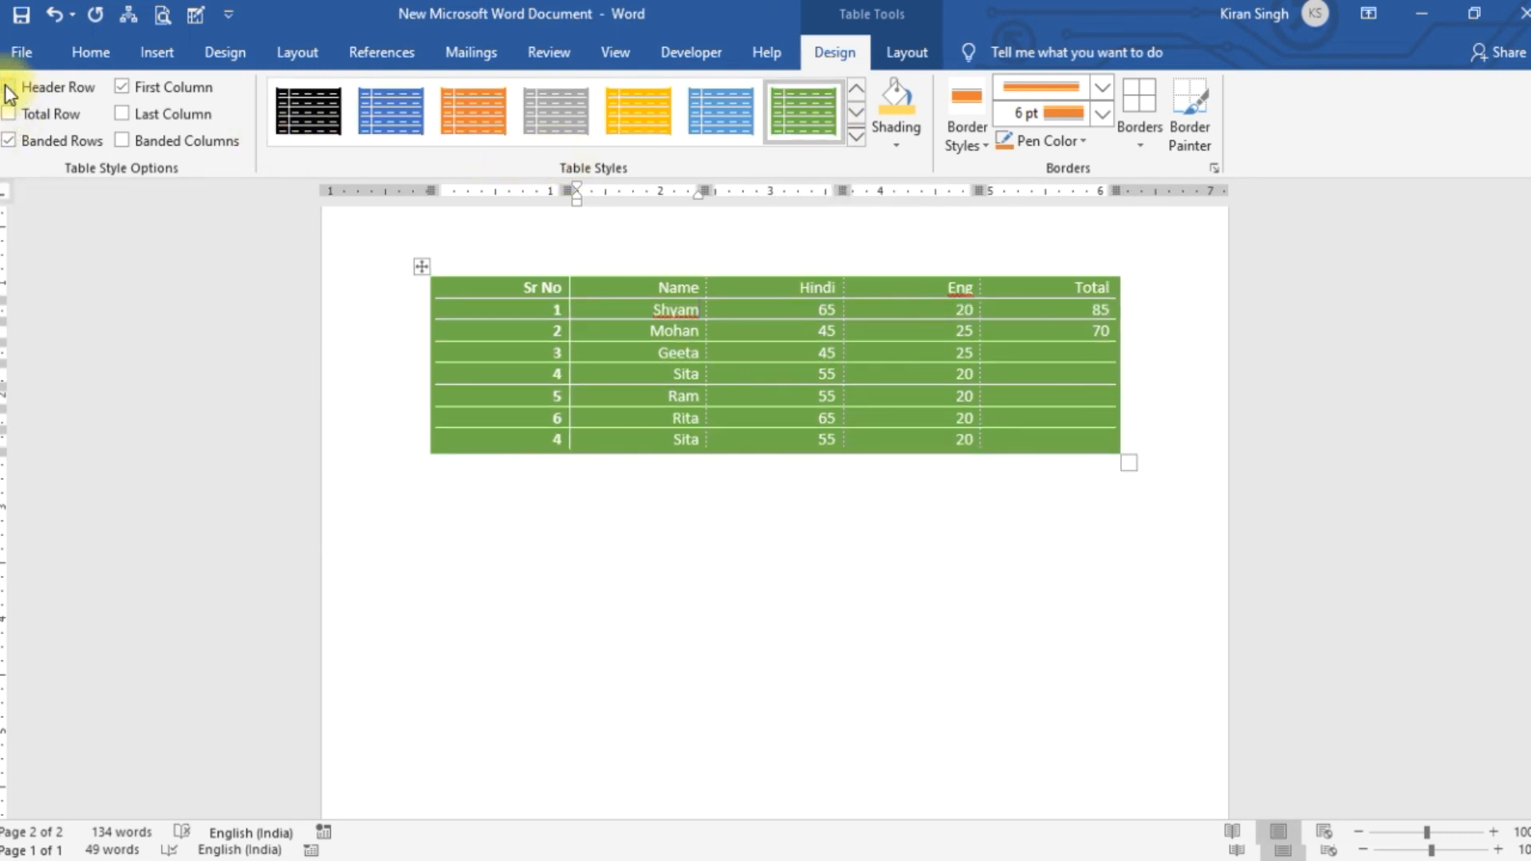
pyautogui.click(9, 86)
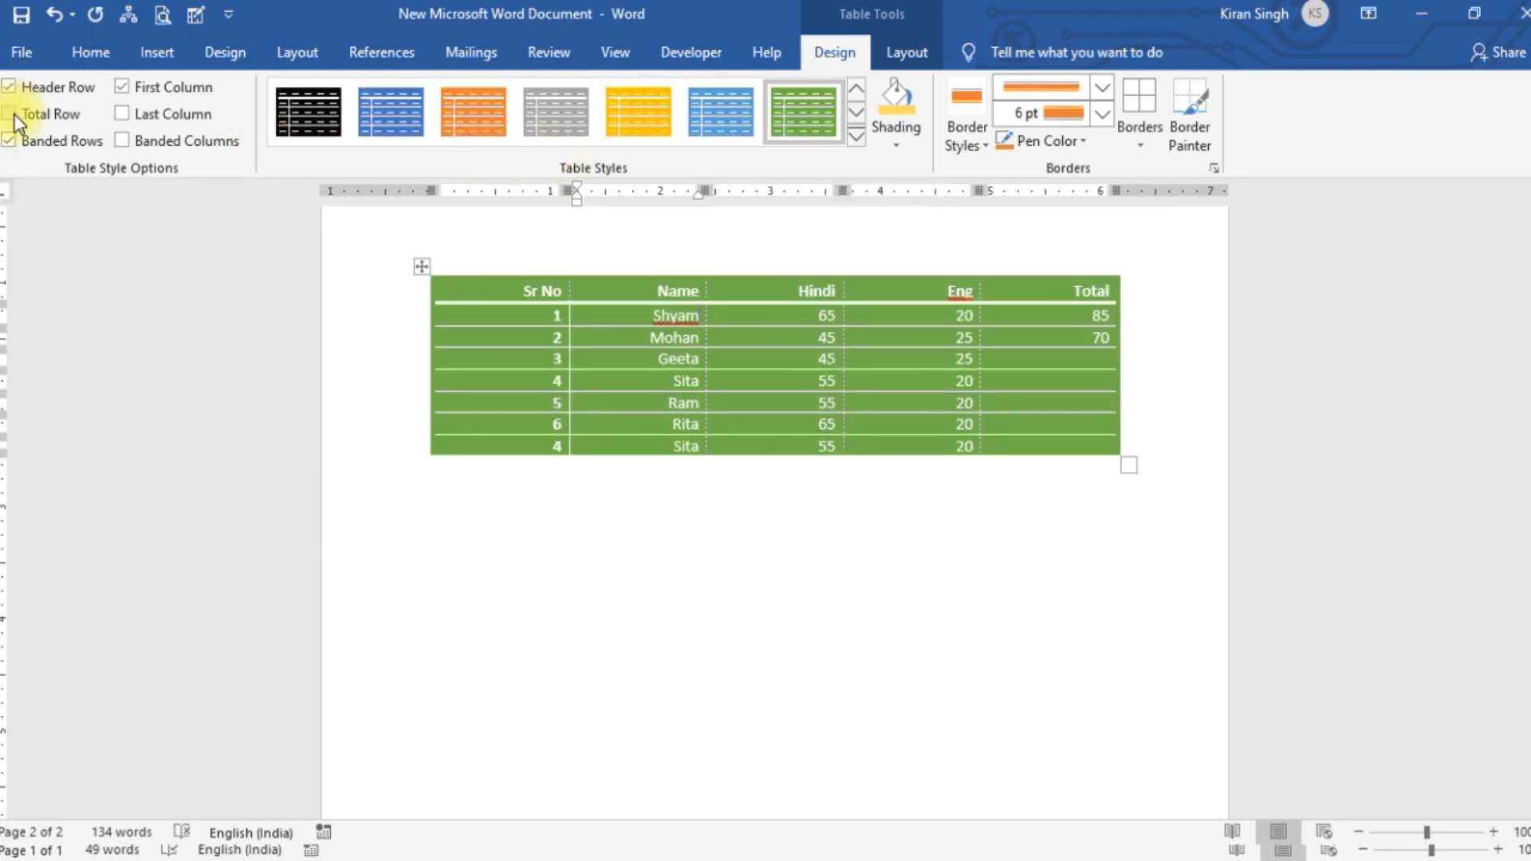
pyautogui.click(9, 115)
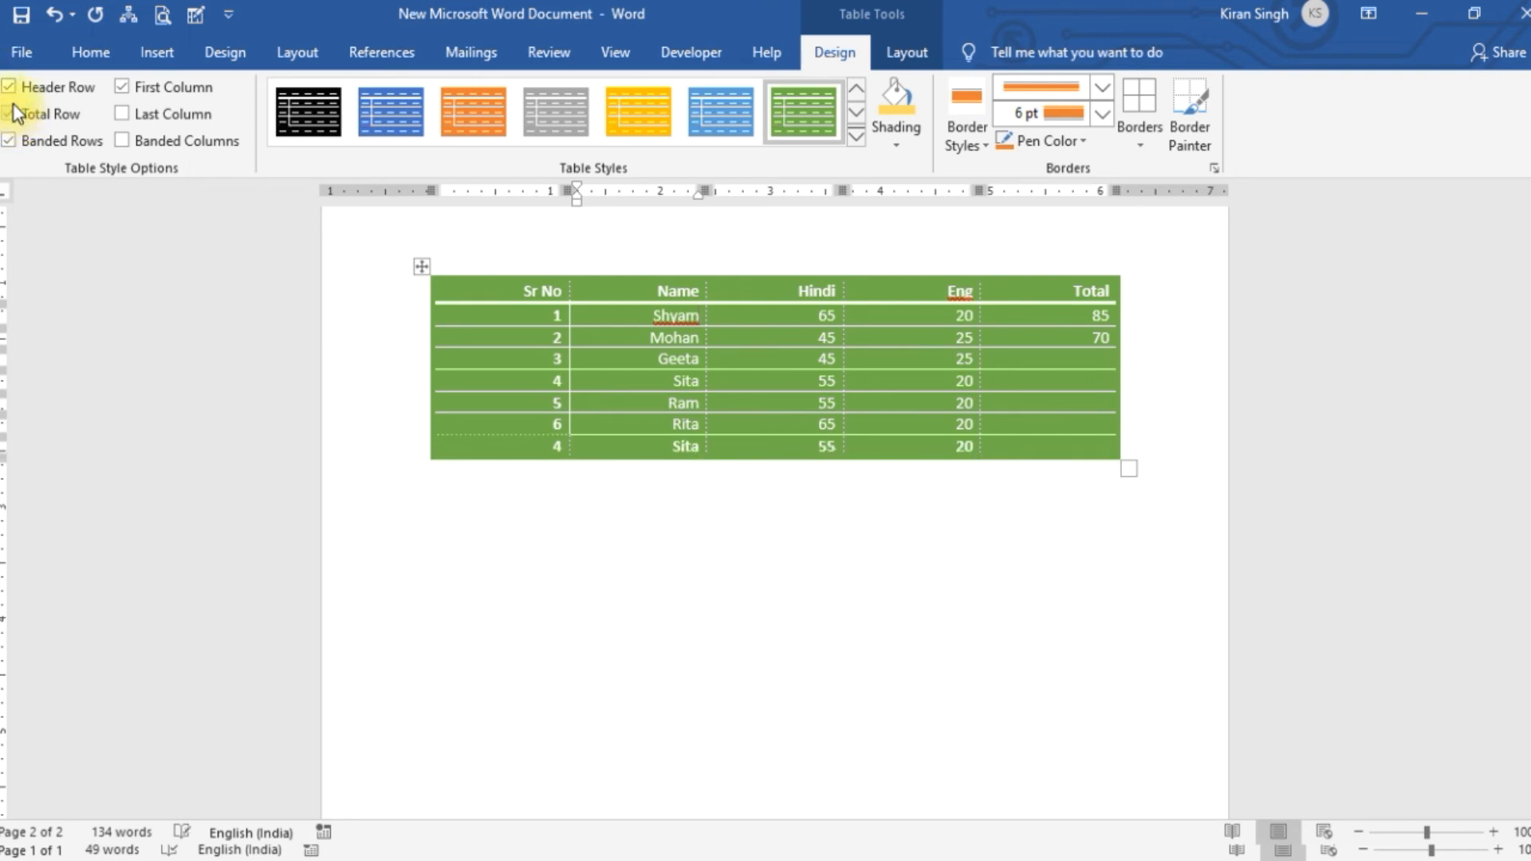
pyautogui.click(10, 88)
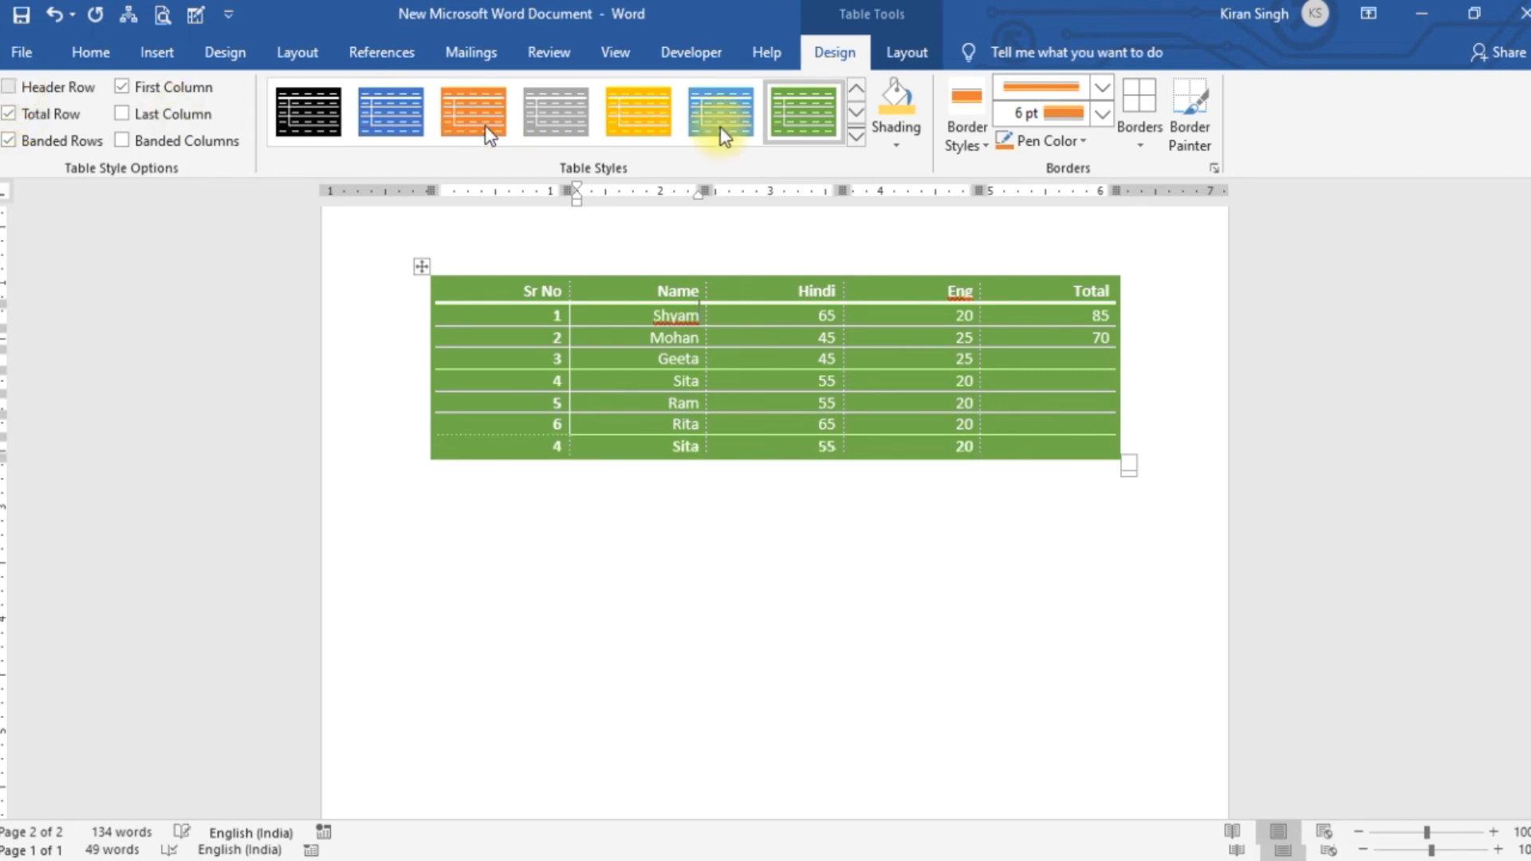
# Step: Apply the light grey banded grid table style with grey text and add a hyphen after the first student's name
pyautogui.click(860, 137)
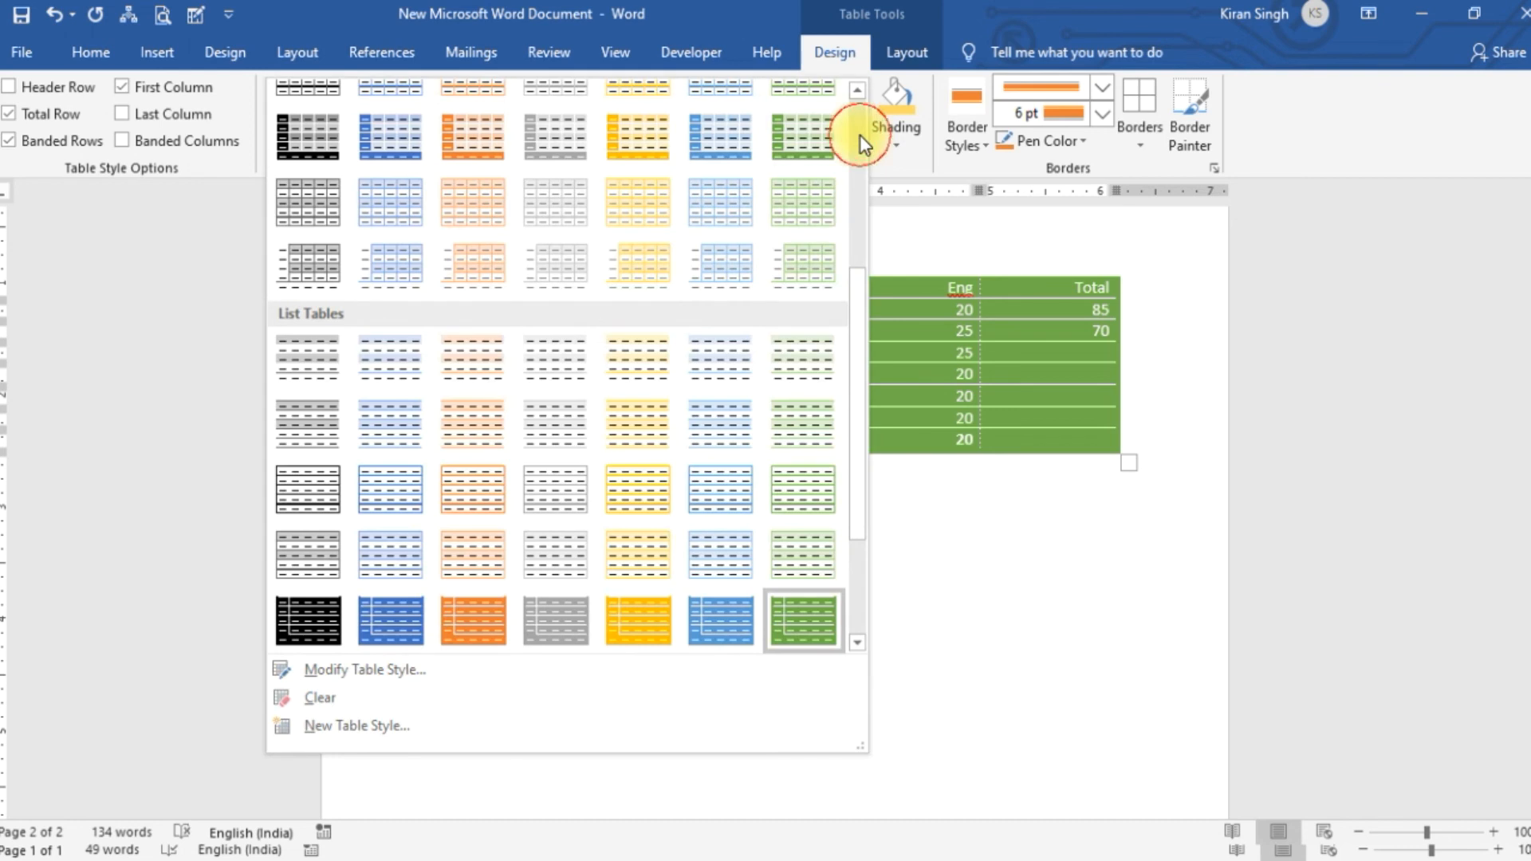
pyautogui.click(860, 137)
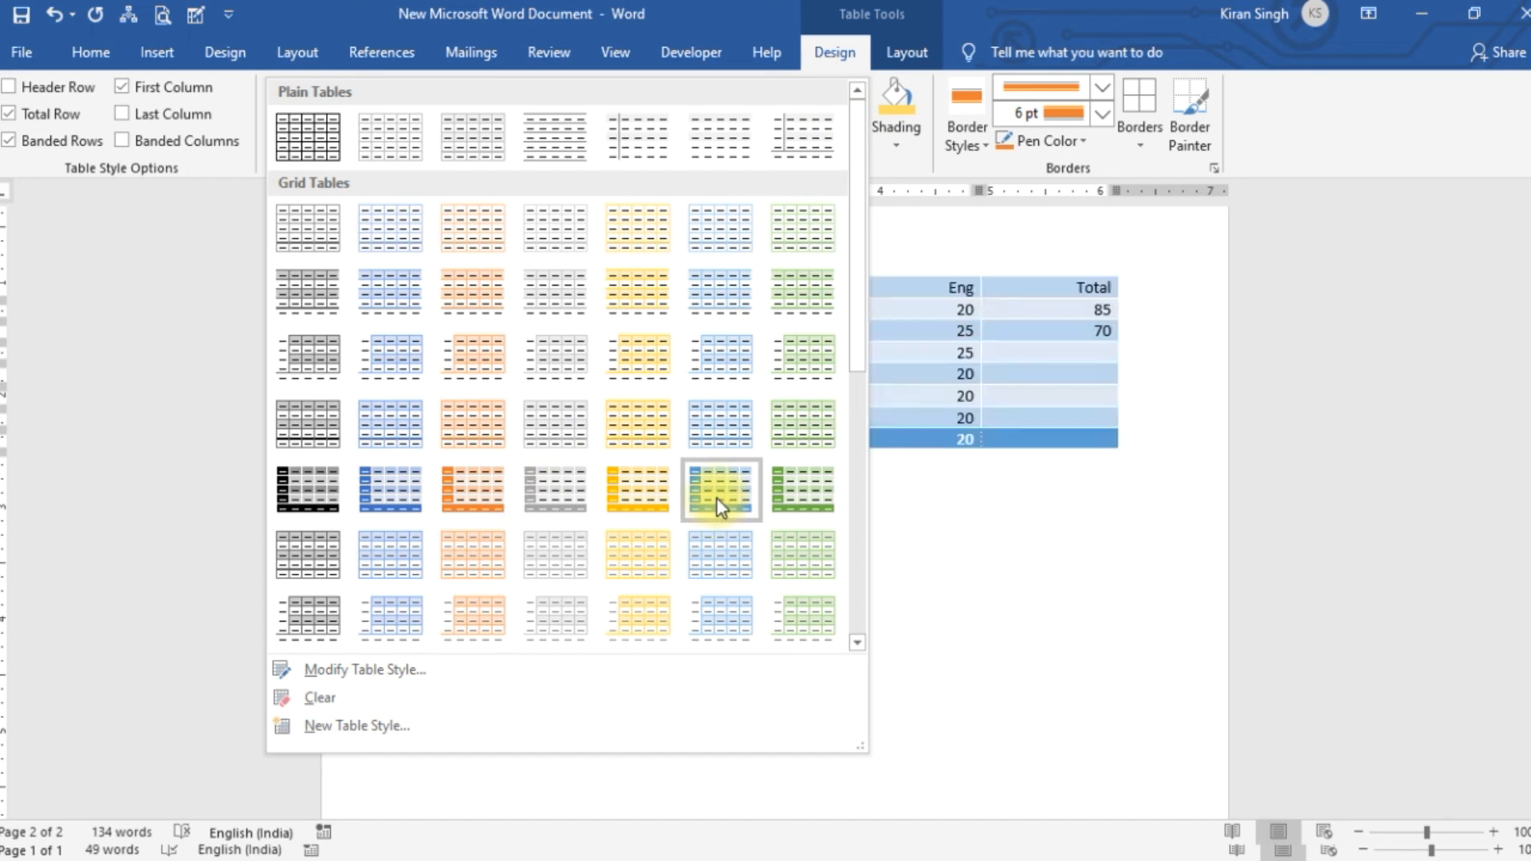
pyautogui.click(571, 550)
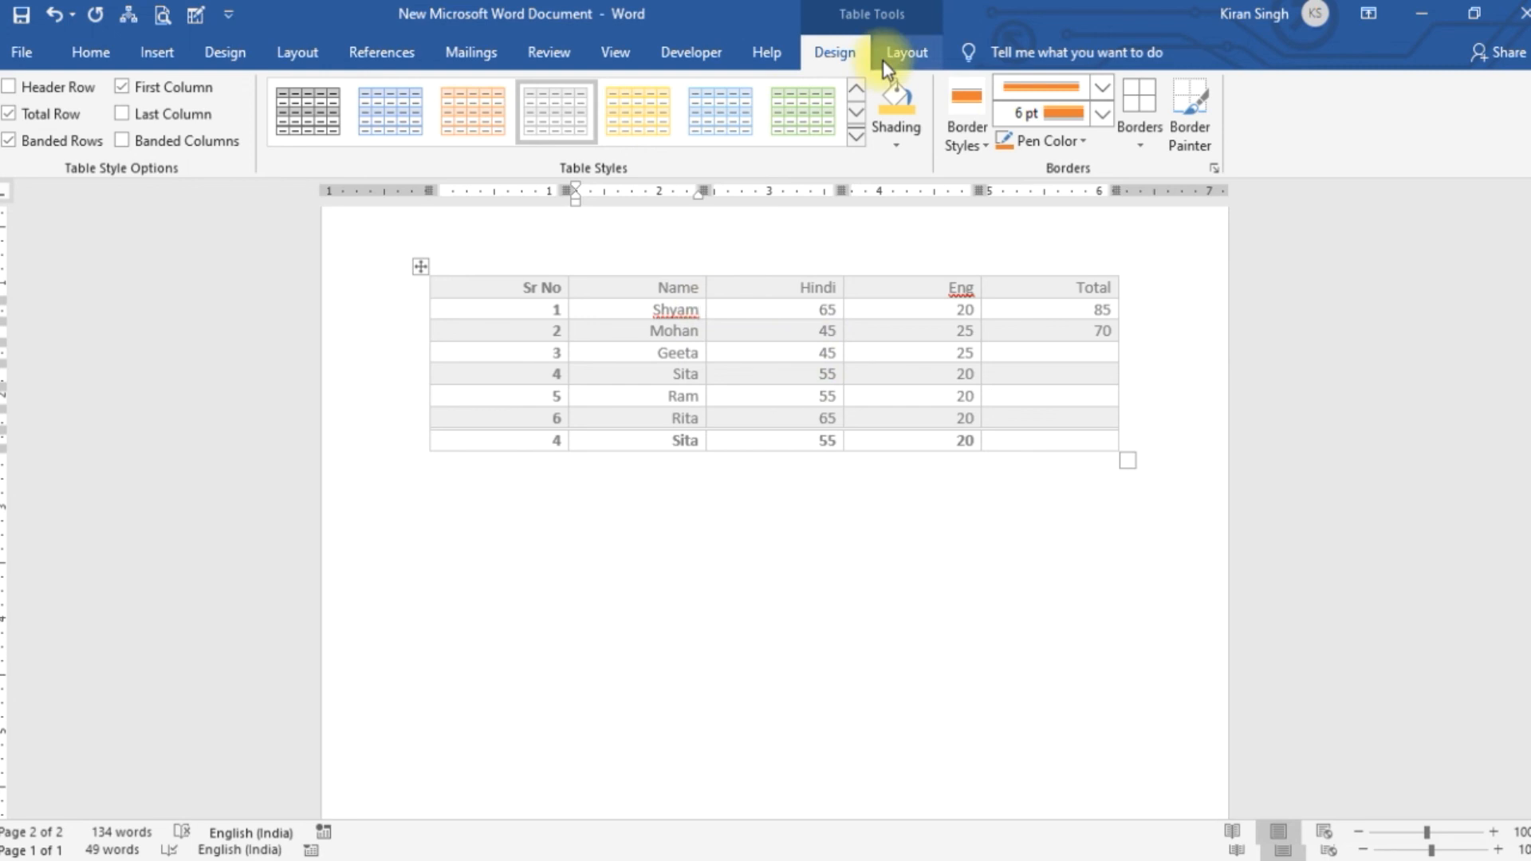
pyautogui.write('-')
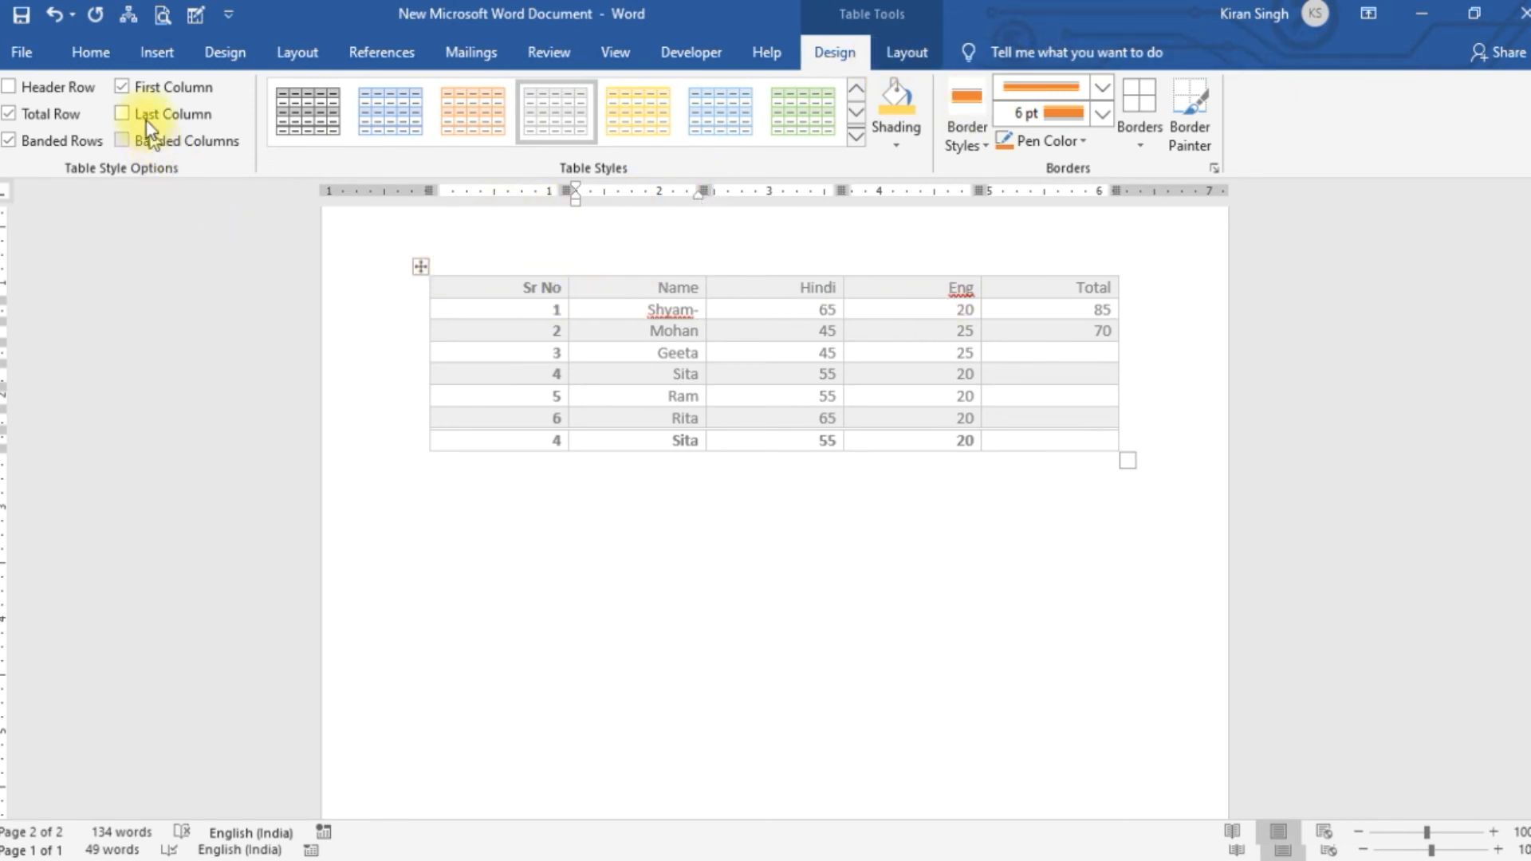
# Step: Turn on Header Row for the grey table, toggle Total Row and leave it off, and switch Banded Rows off and back on
pyautogui.click(10, 90)
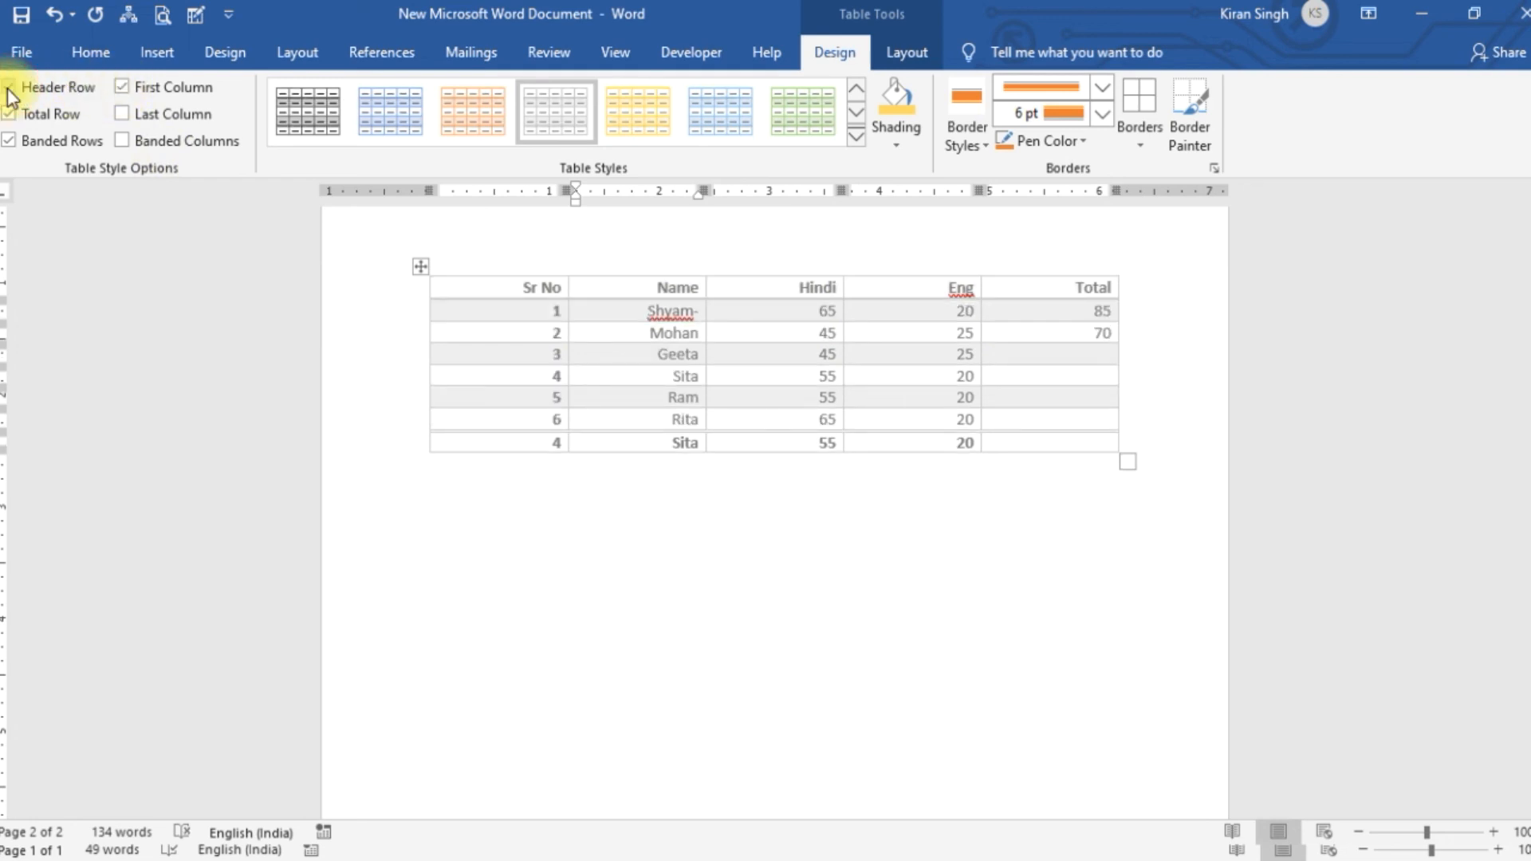
pyautogui.click(8, 113)
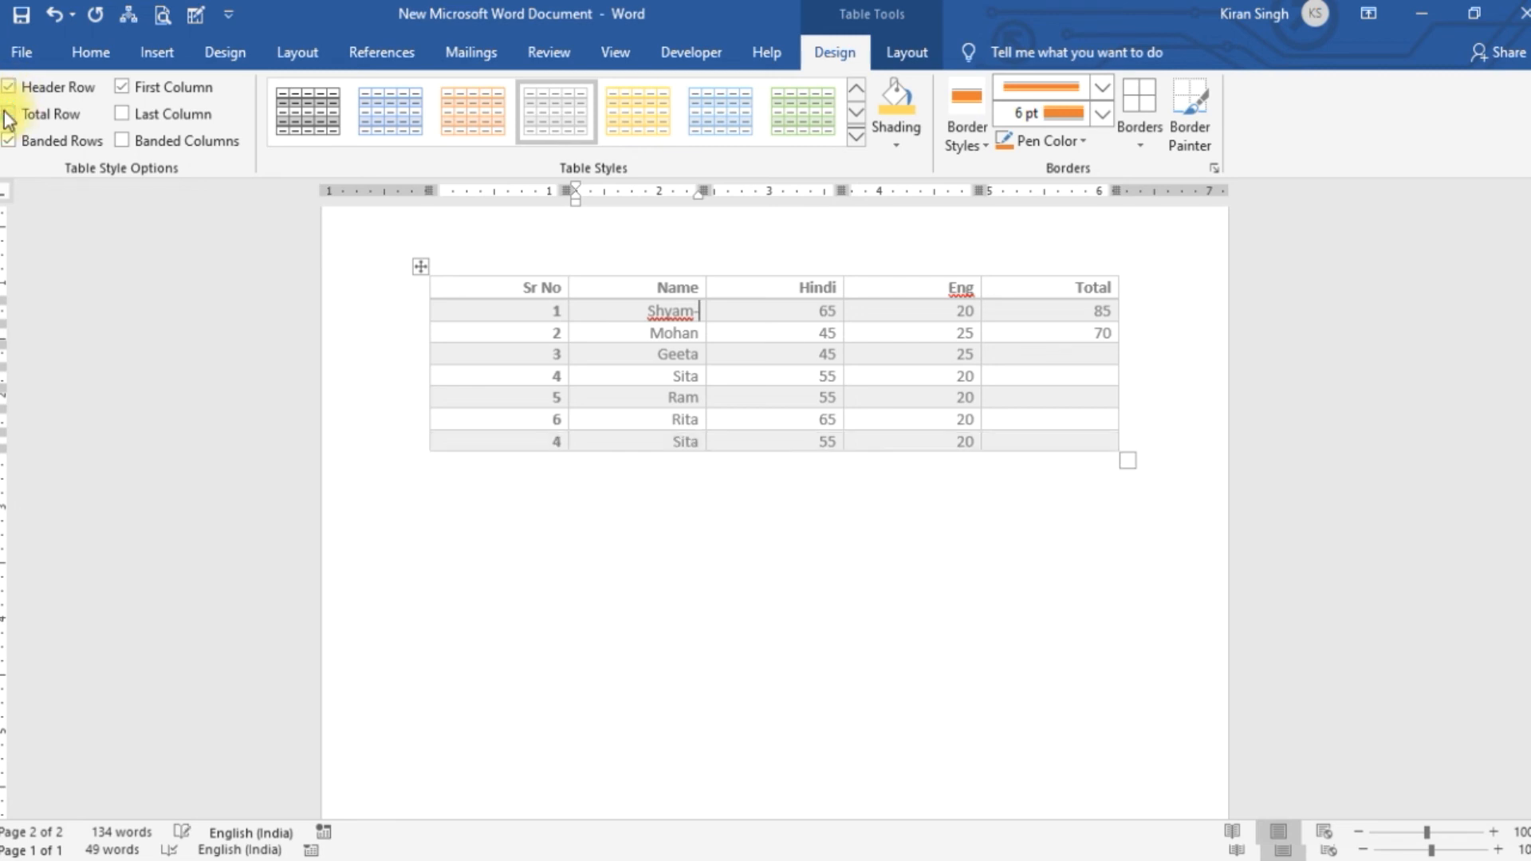
pyautogui.click(8, 113)
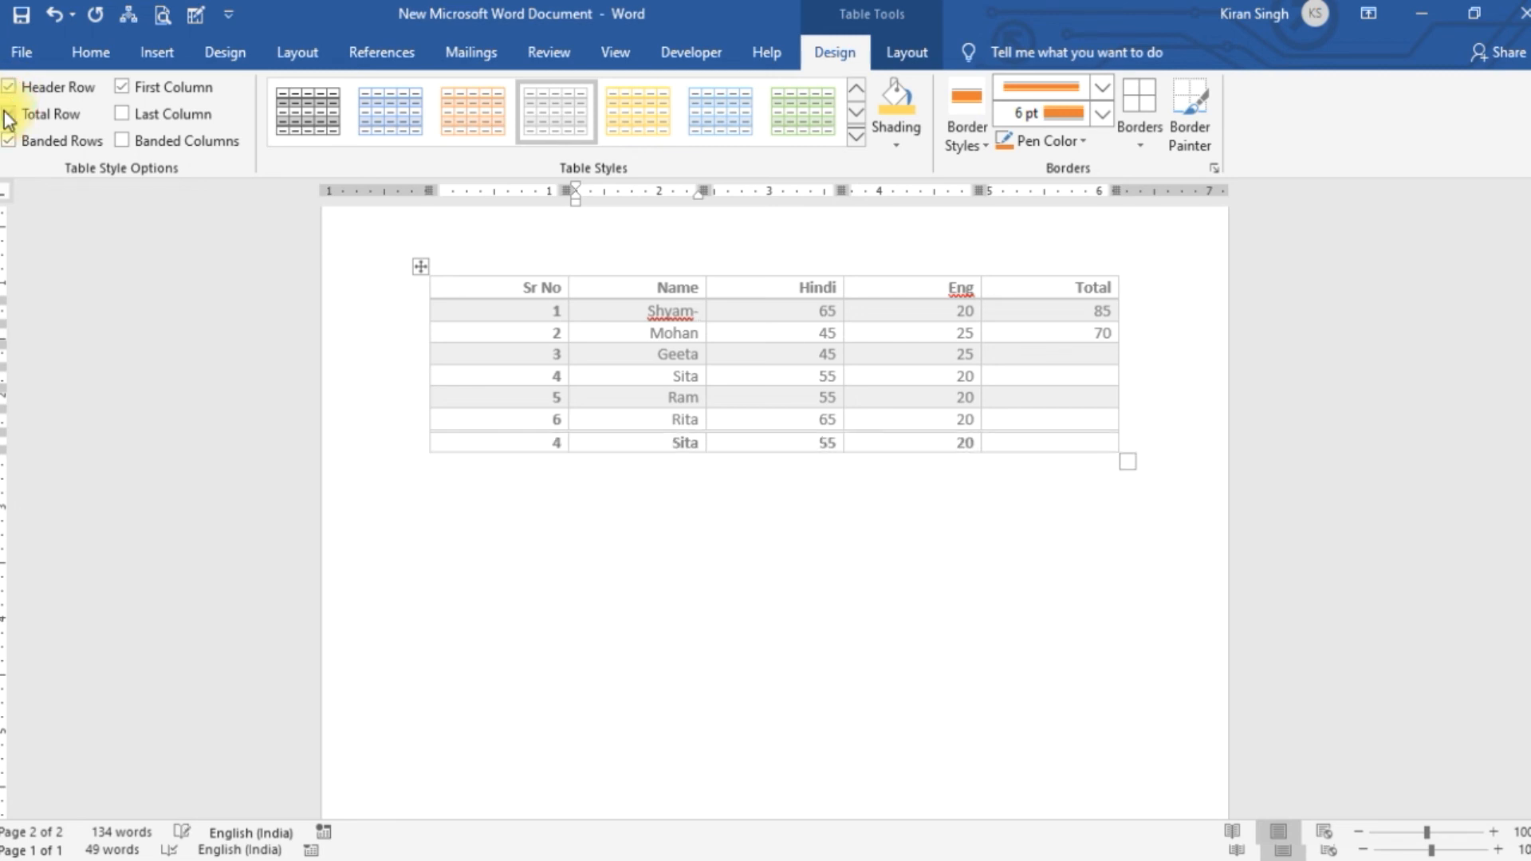
pyautogui.click(8, 116)
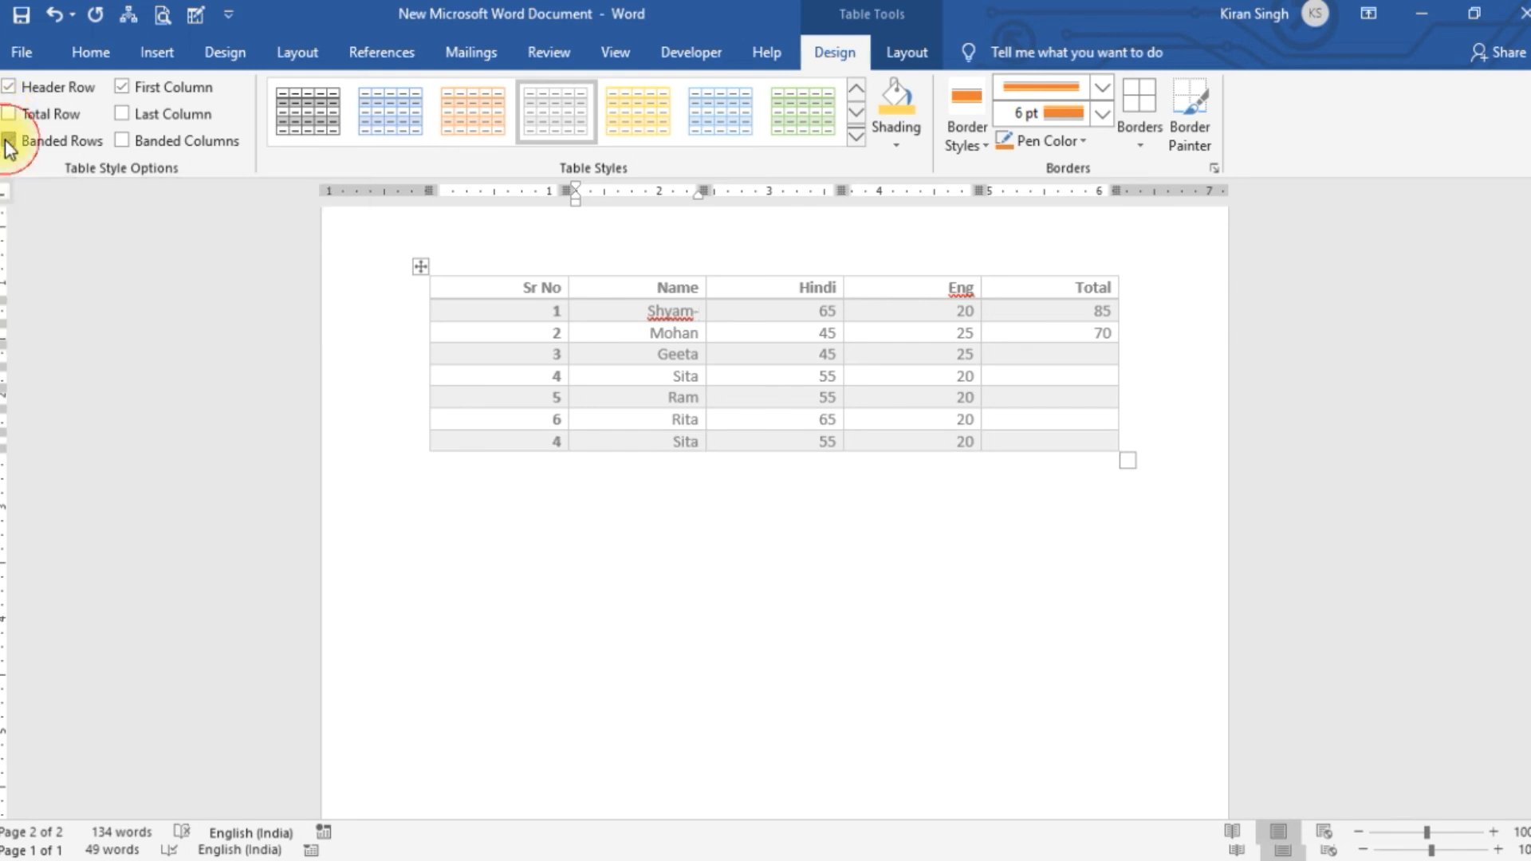
pyautogui.click(8, 141)
pyautogui.click(9, 141)
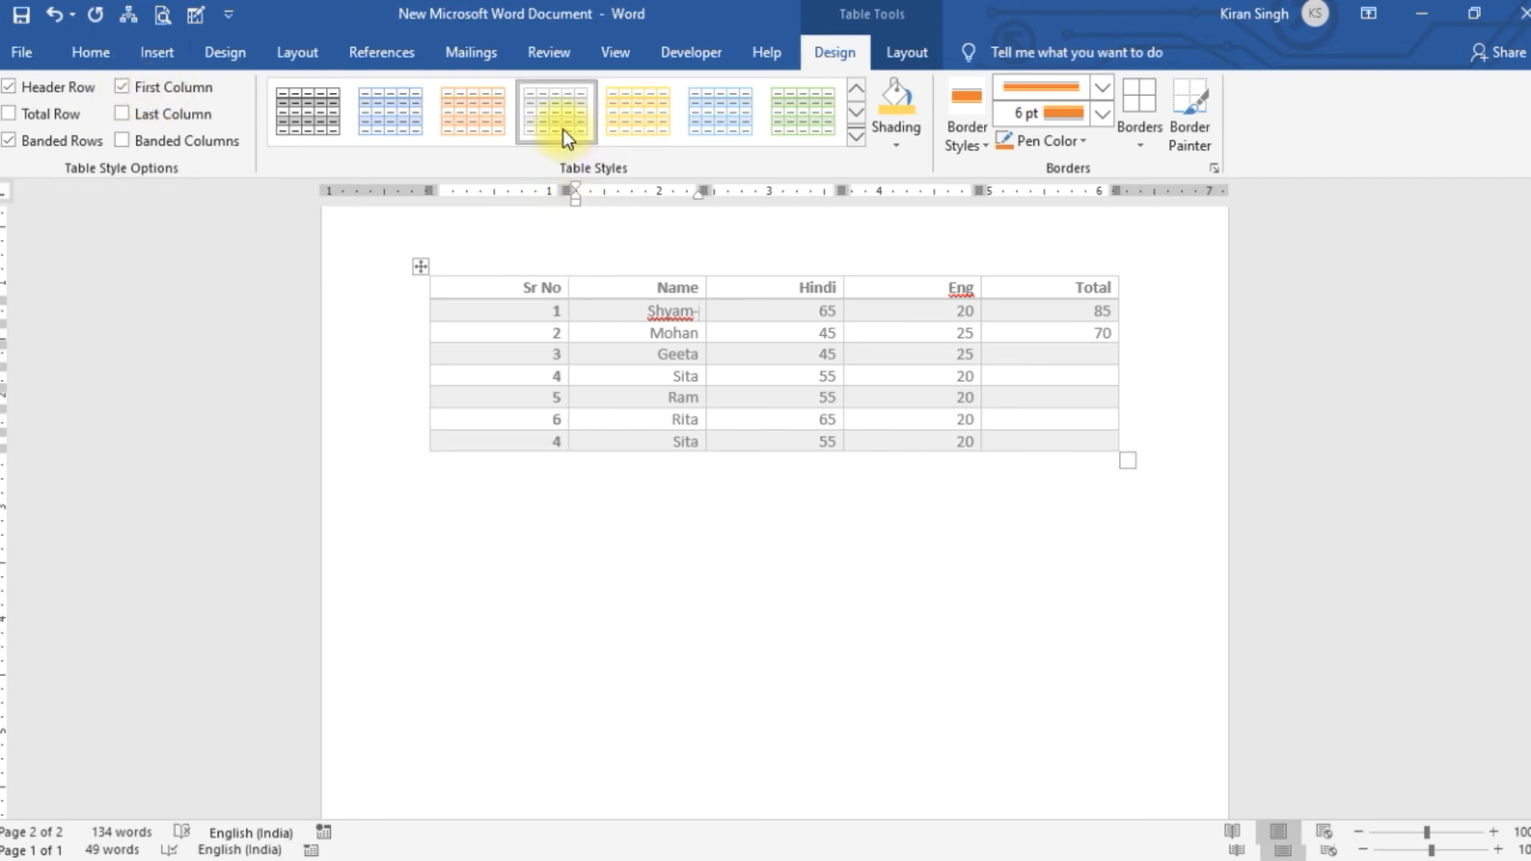
# Step: Turn on the Last Column and Banded Columns style options for the grey marks table
pyautogui.click(121, 114)
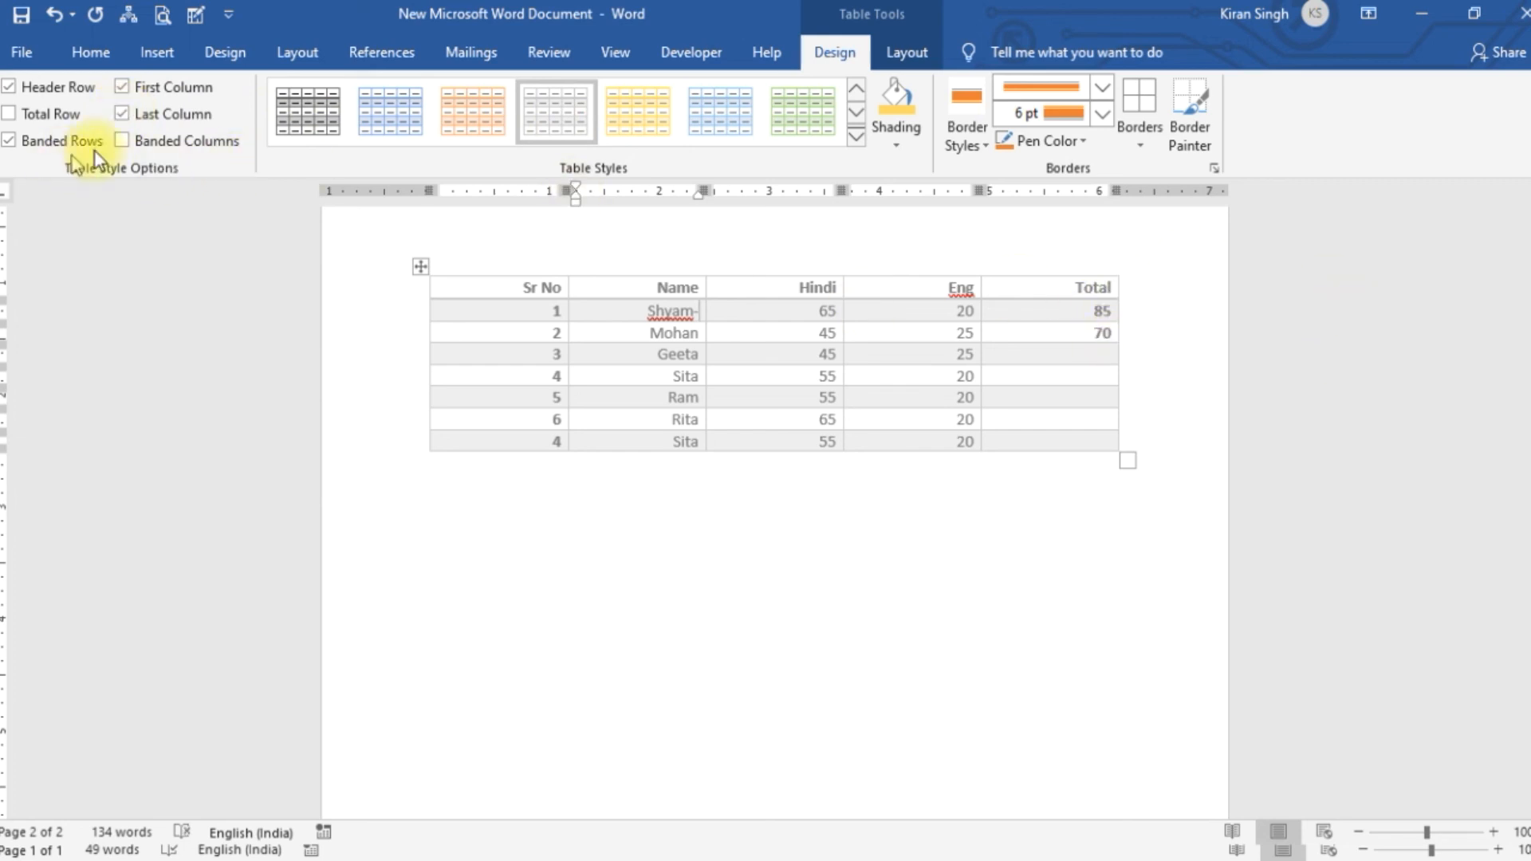
pyautogui.click(120, 142)
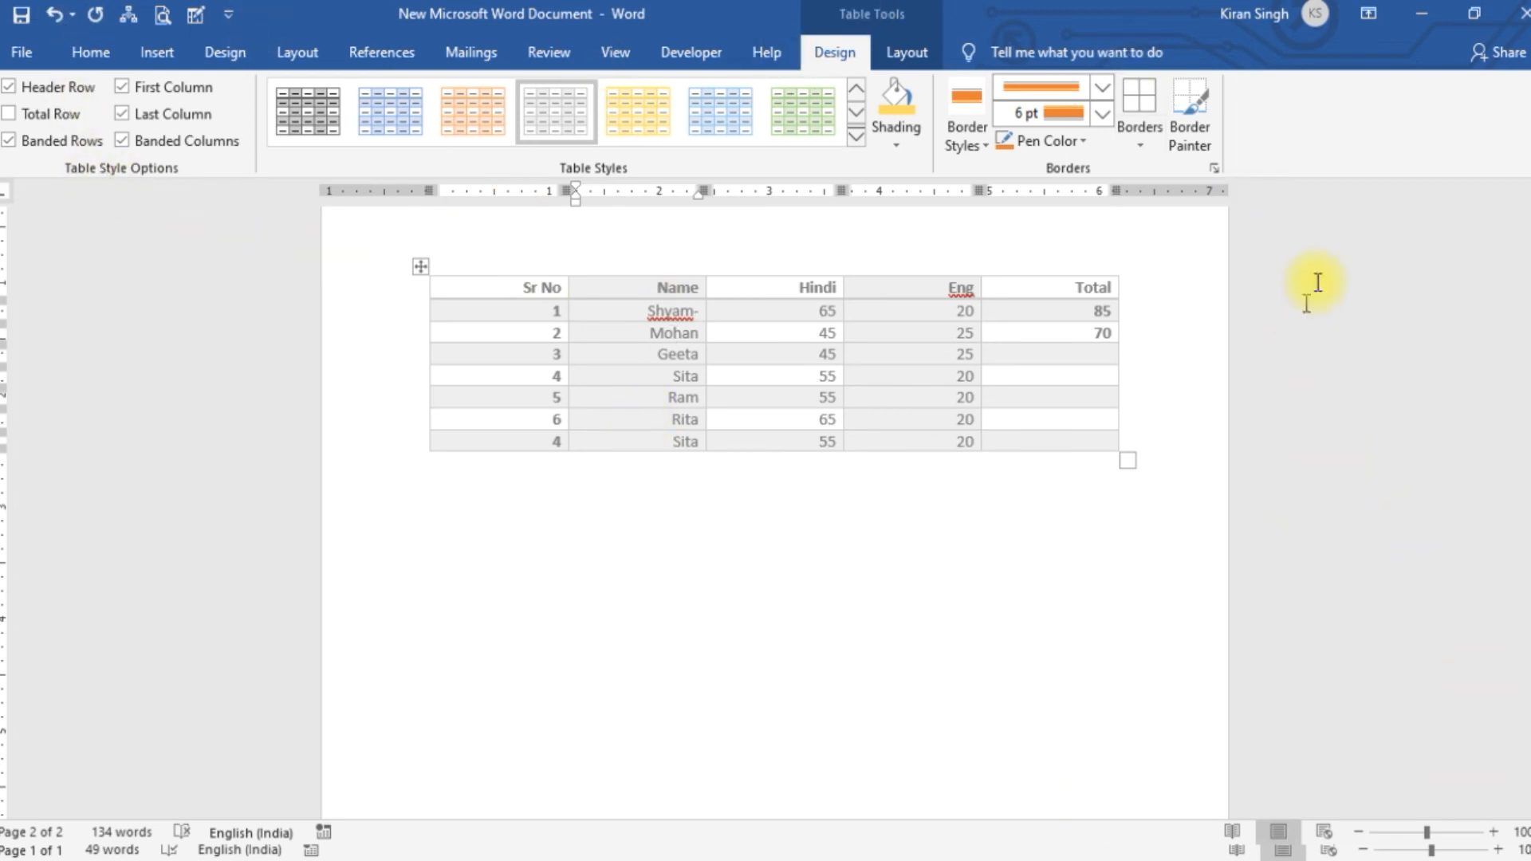
# Step: Apply the dark orange grid table style to the marks table, and switch Last Column and First Column each off and back on
pyautogui.click(857, 141)
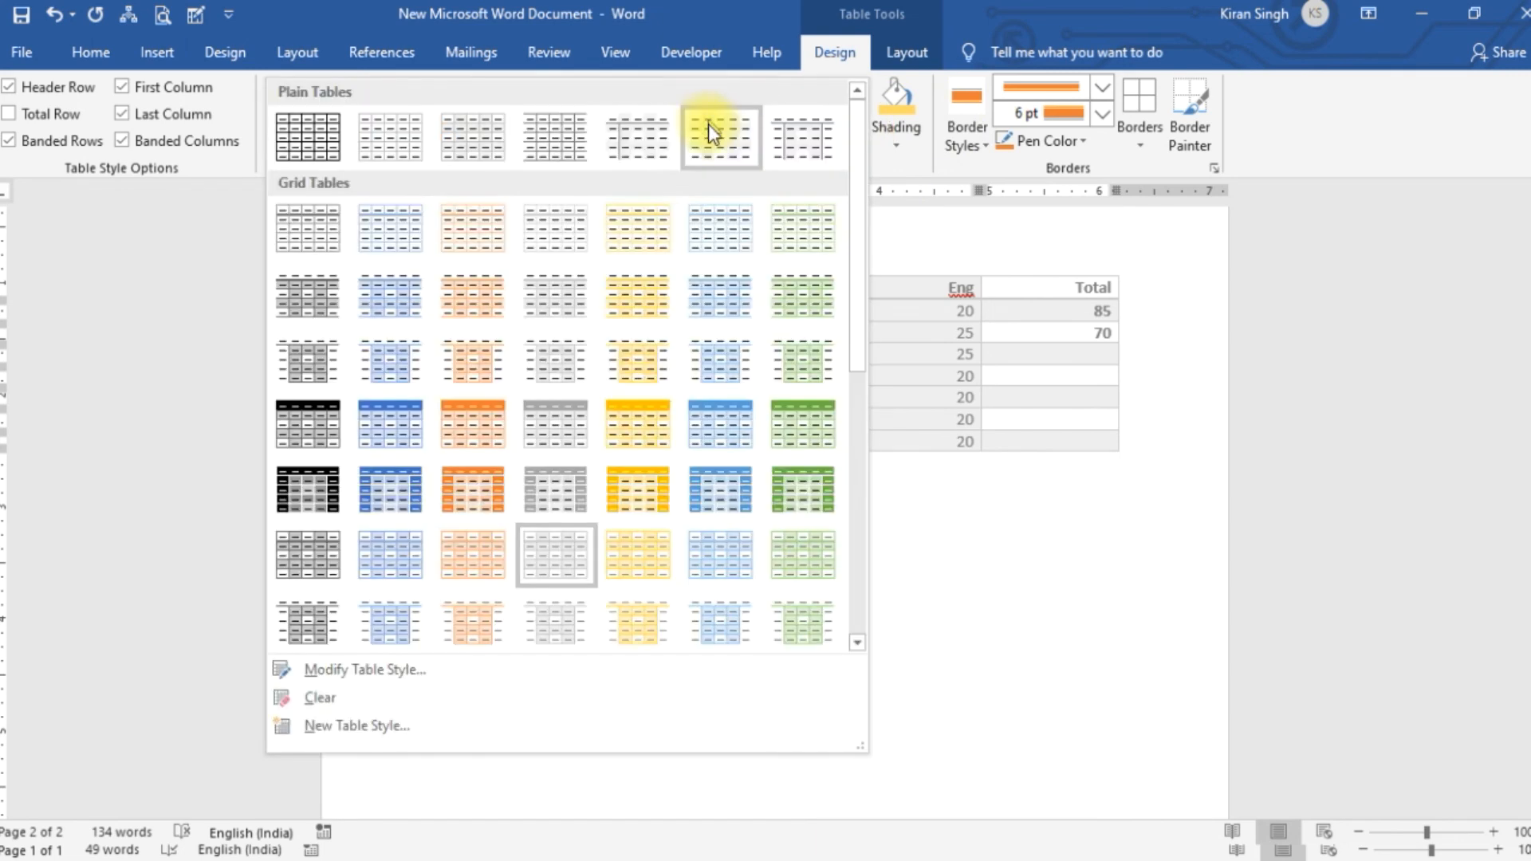
pyautogui.click(471, 488)
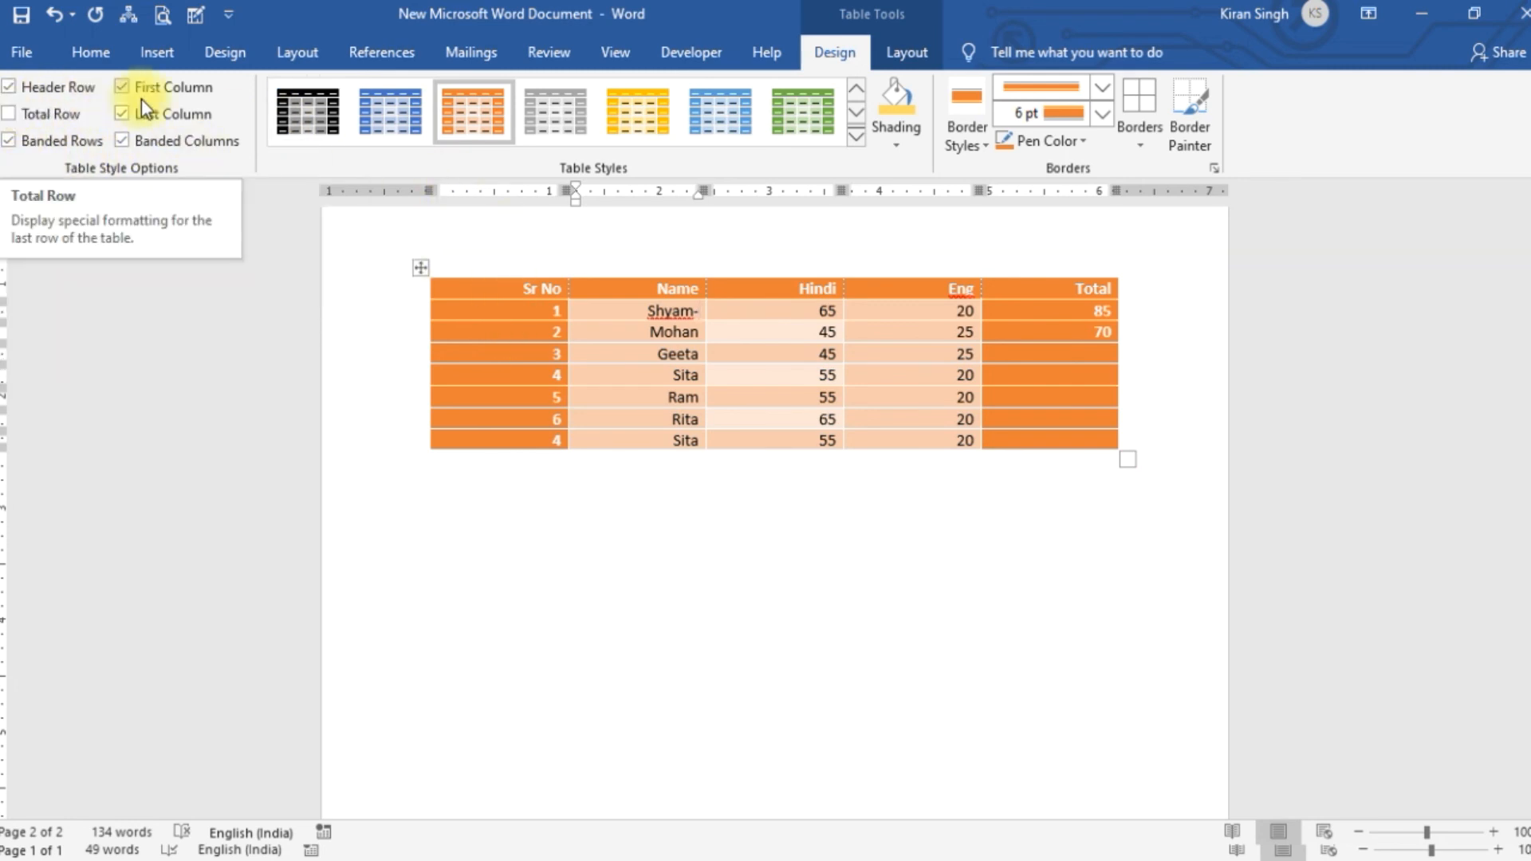
pyautogui.click(123, 114)
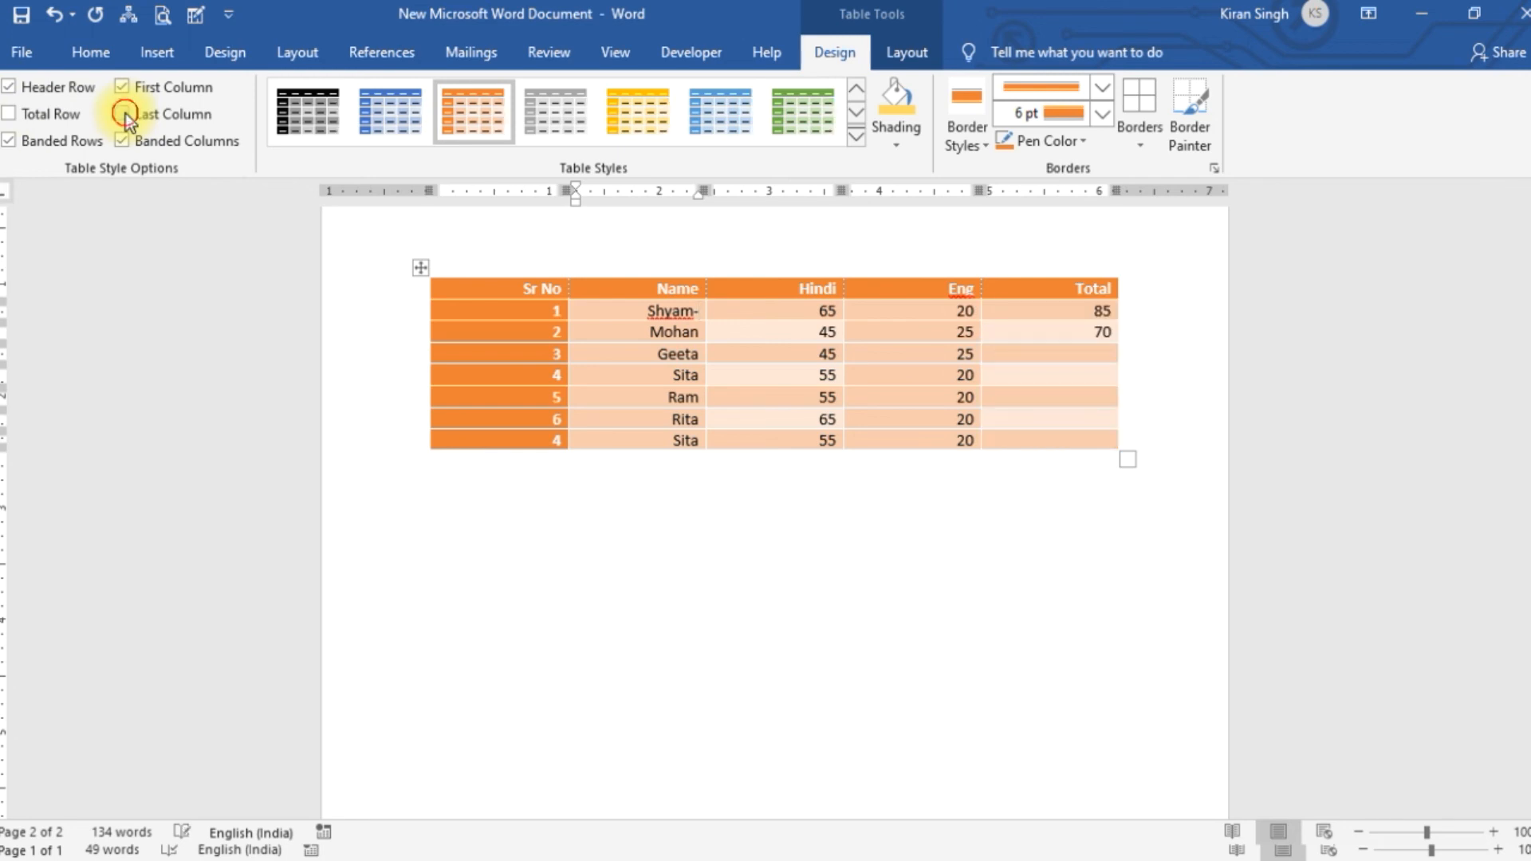
pyautogui.click(124, 114)
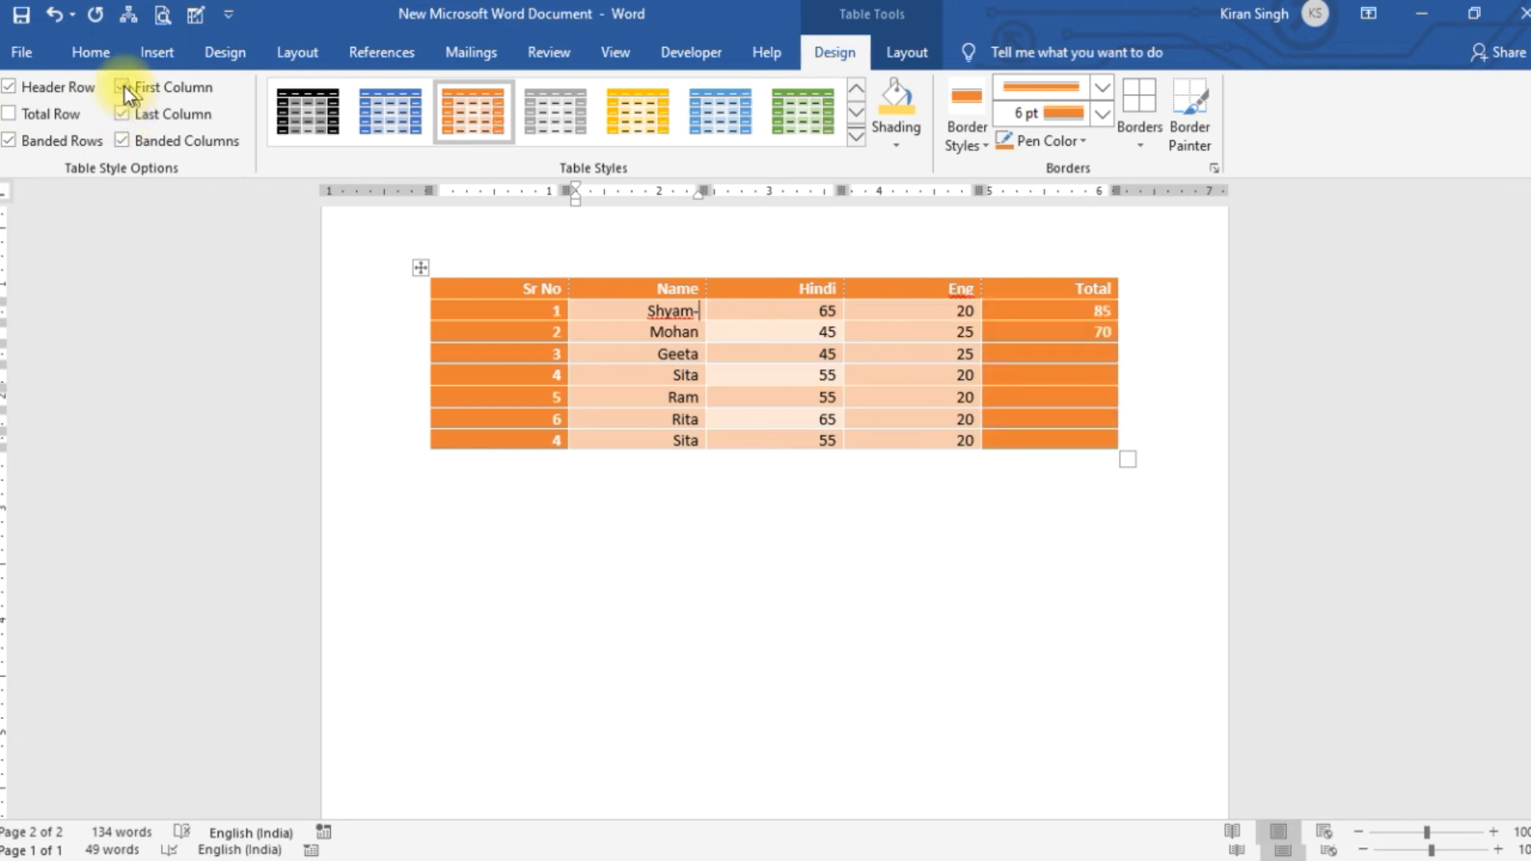
pyautogui.click(124, 87)
pyautogui.click(123, 86)
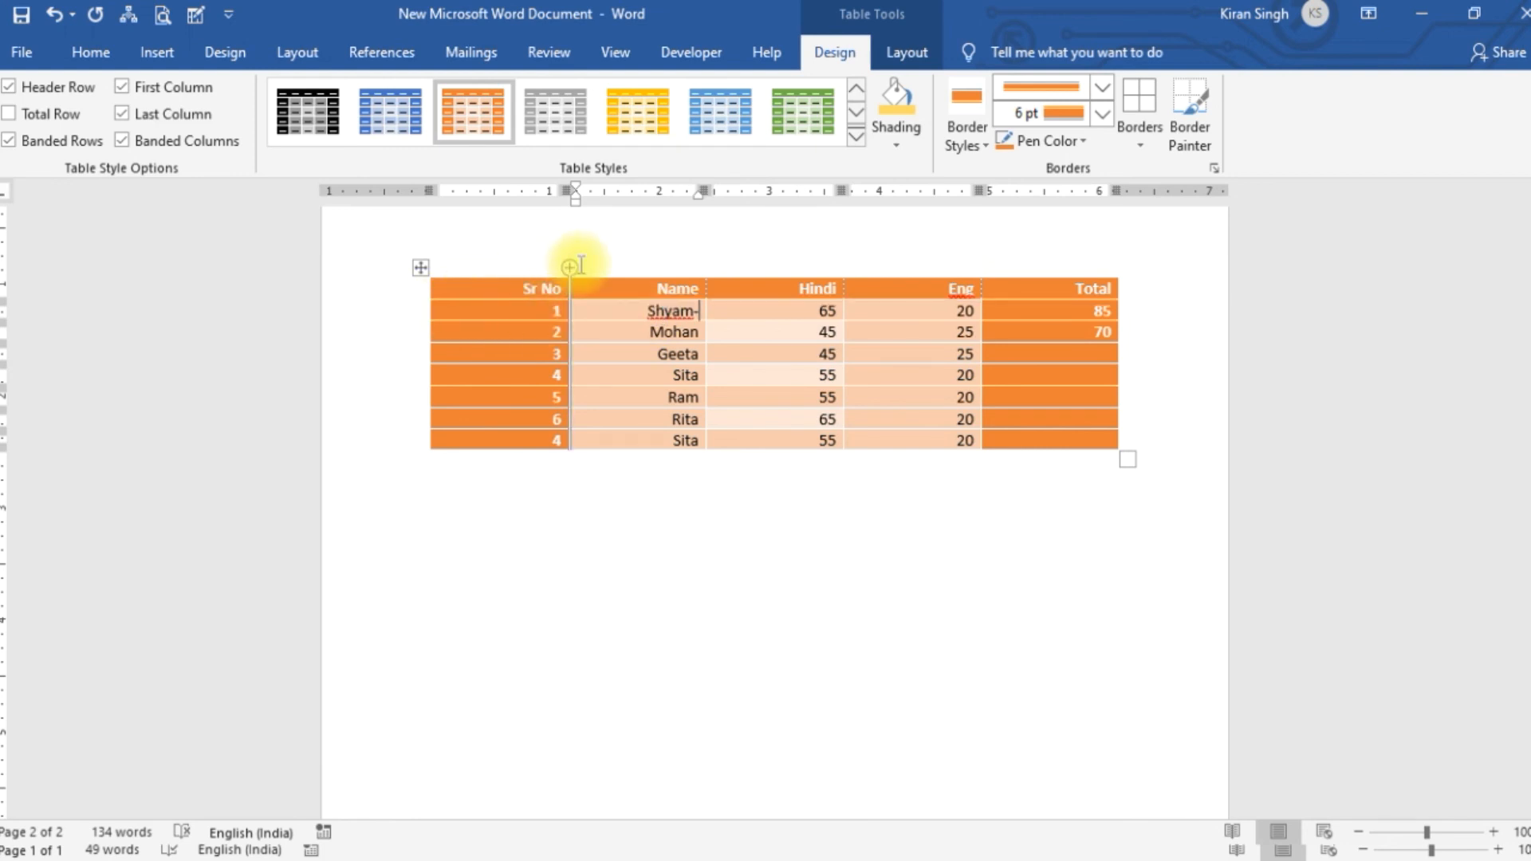
# Step: Insert a blank column between Sr No and Name and a blank row between rows 1 and 2 of the marks table
pyautogui.click(570, 266)
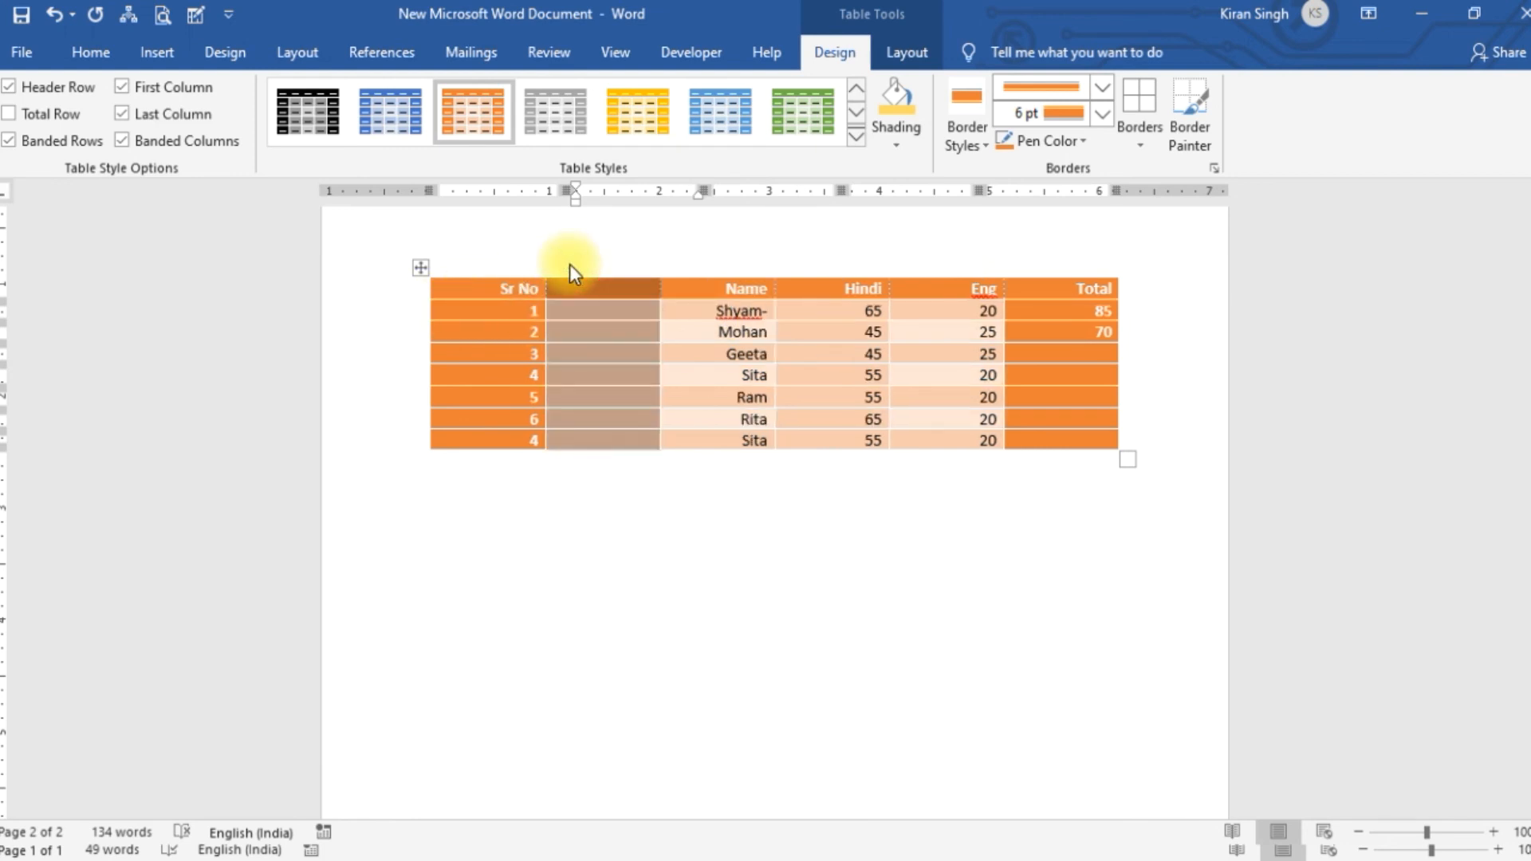
pyautogui.click(423, 325)
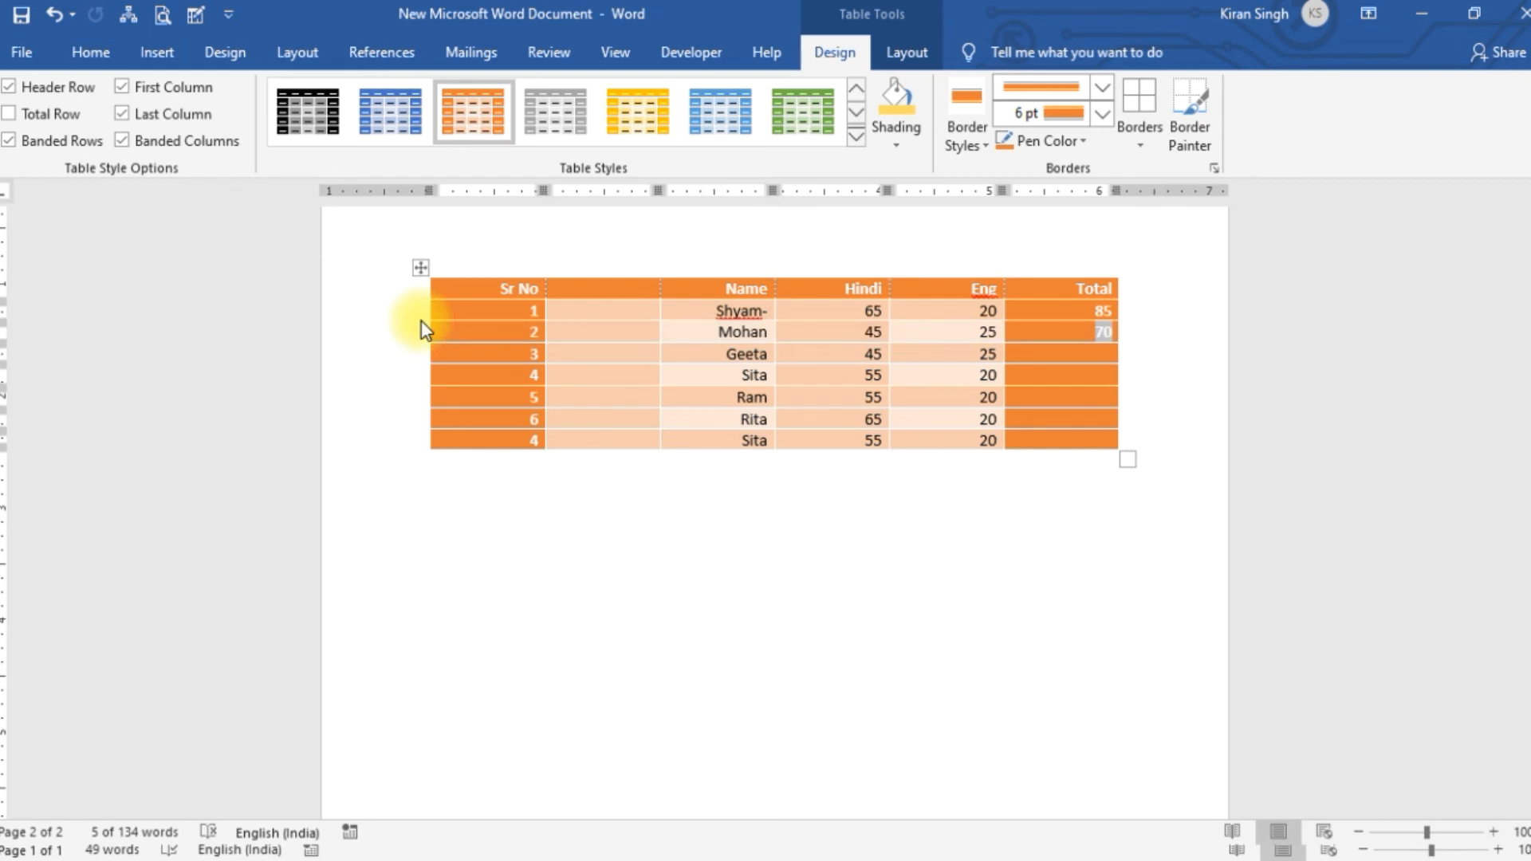
pyautogui.click(420, 320)
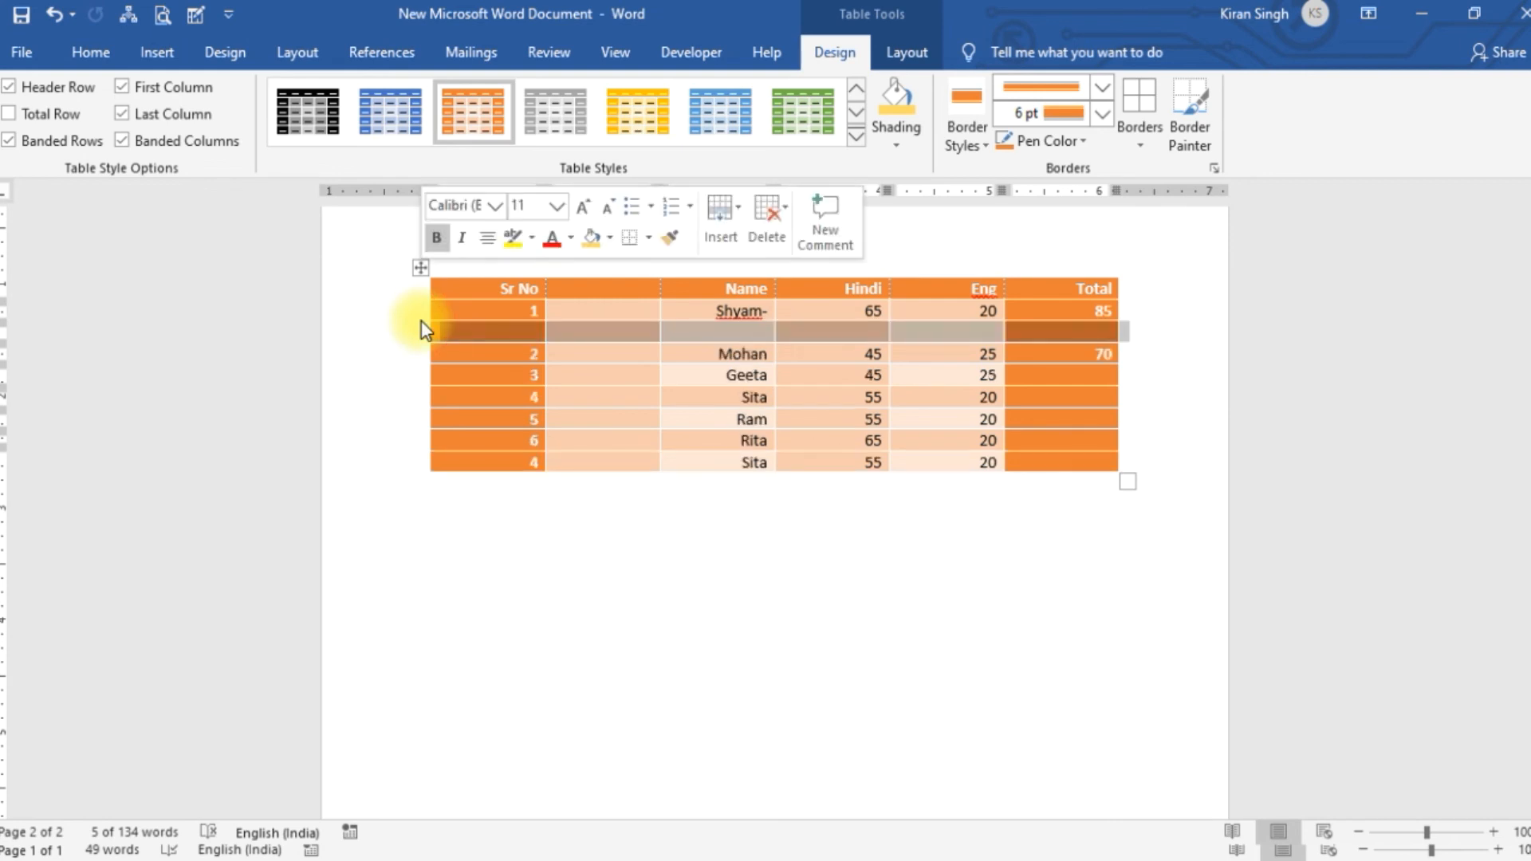
pyautogui.click(530, 309)
# Step: Insert two more blank columns directly after the Sr No column of the orange marks table
pyautogui.moveTo(549, 273)
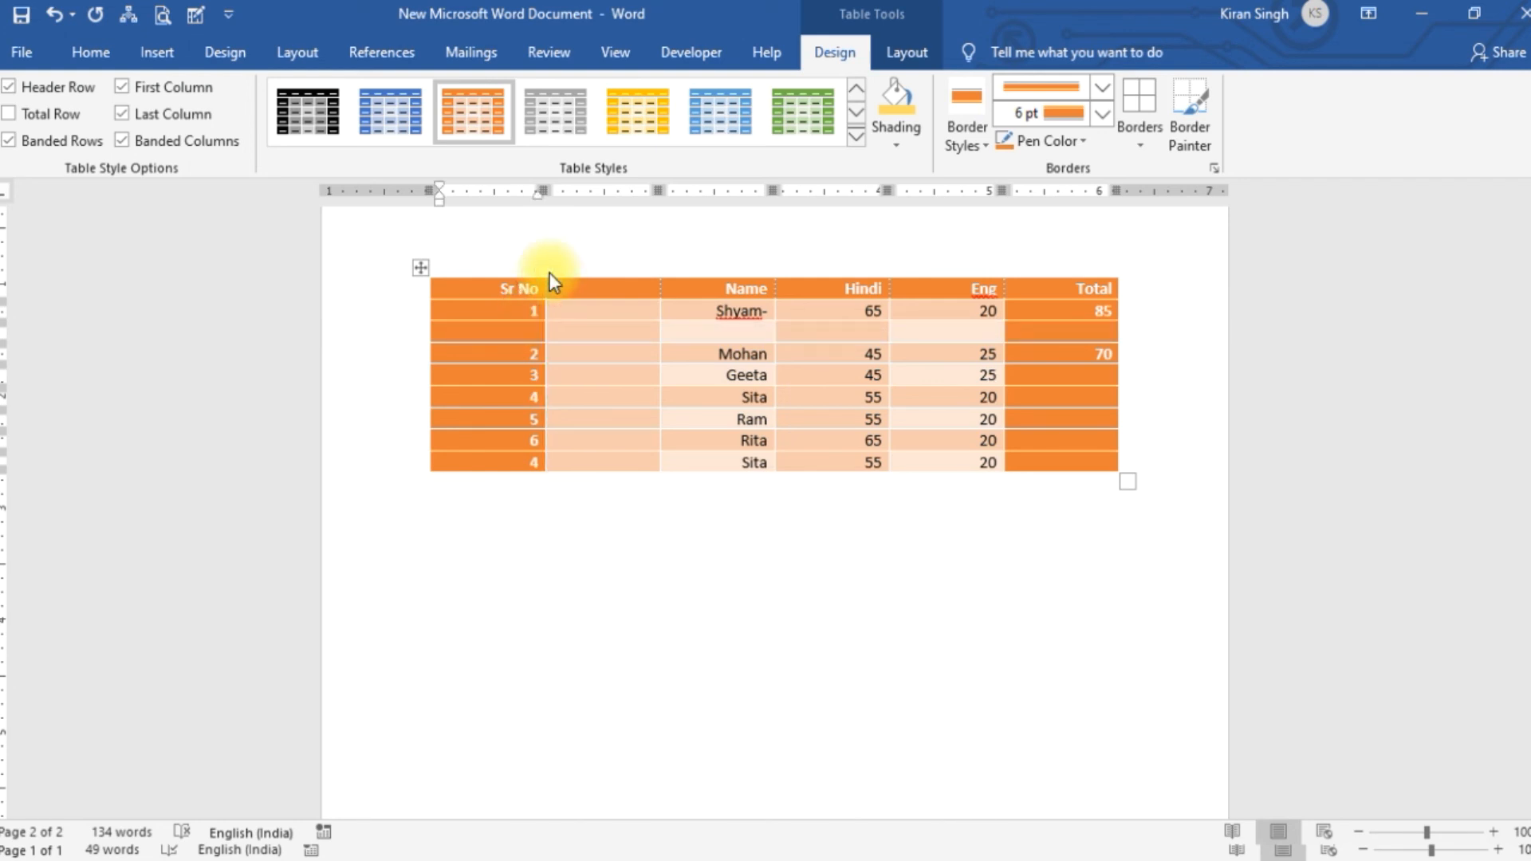
pyautogui.click(547, 269)
pyautogui.click(621, 598)
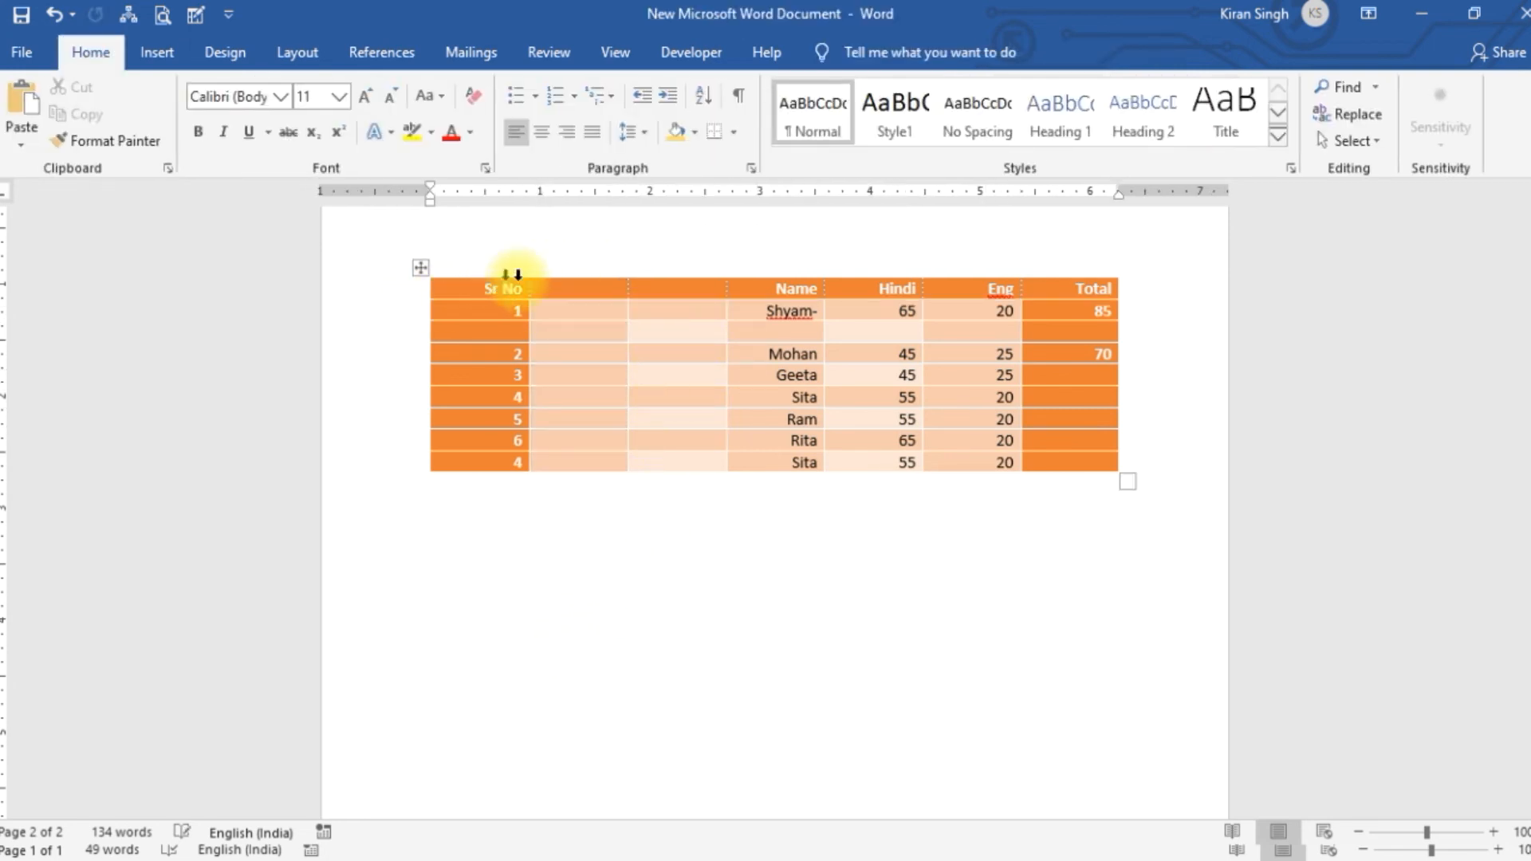
pyautogui.moveTo(531, 269)
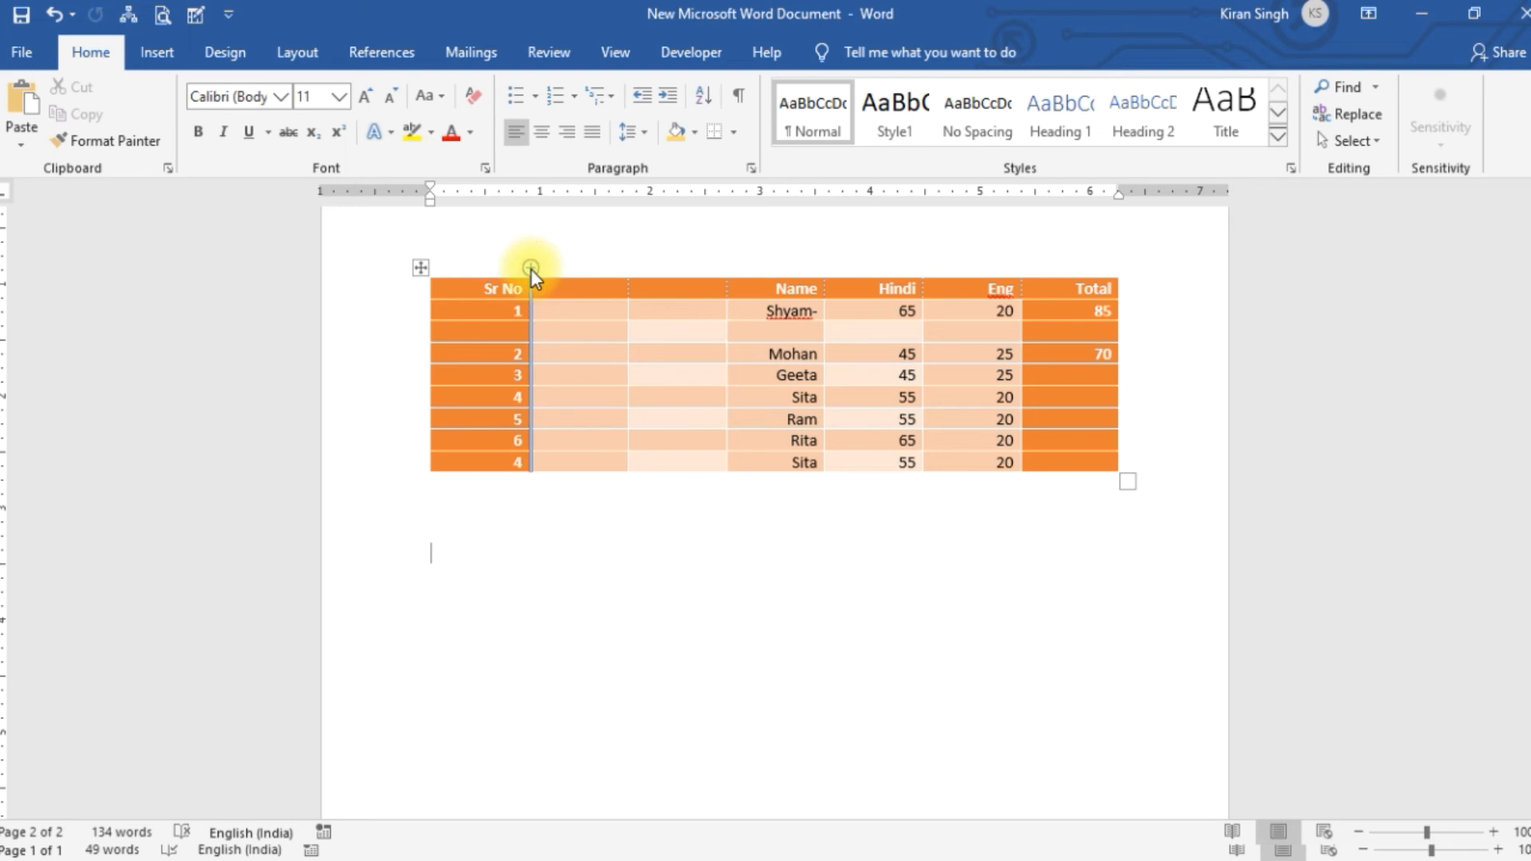
pyautogui.click(531, 270)
pyautogui.click(677, 503)
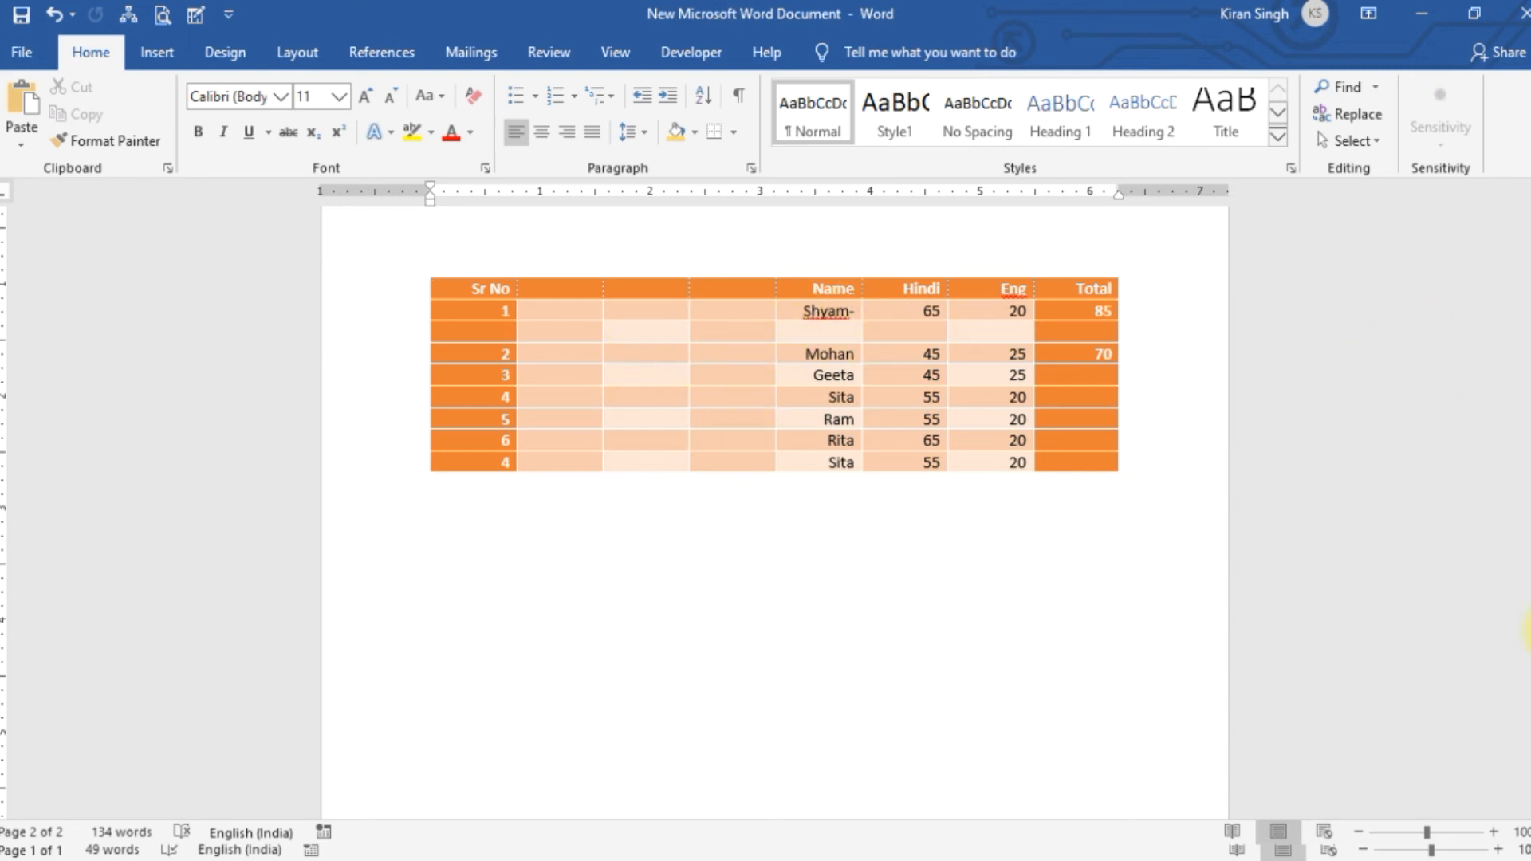
# Step: Return to the beginning of the document and bring up the commands for inserting objects
pyautogui.moveTo(1528, 597); pyautogui.dragTo(1528, 190)
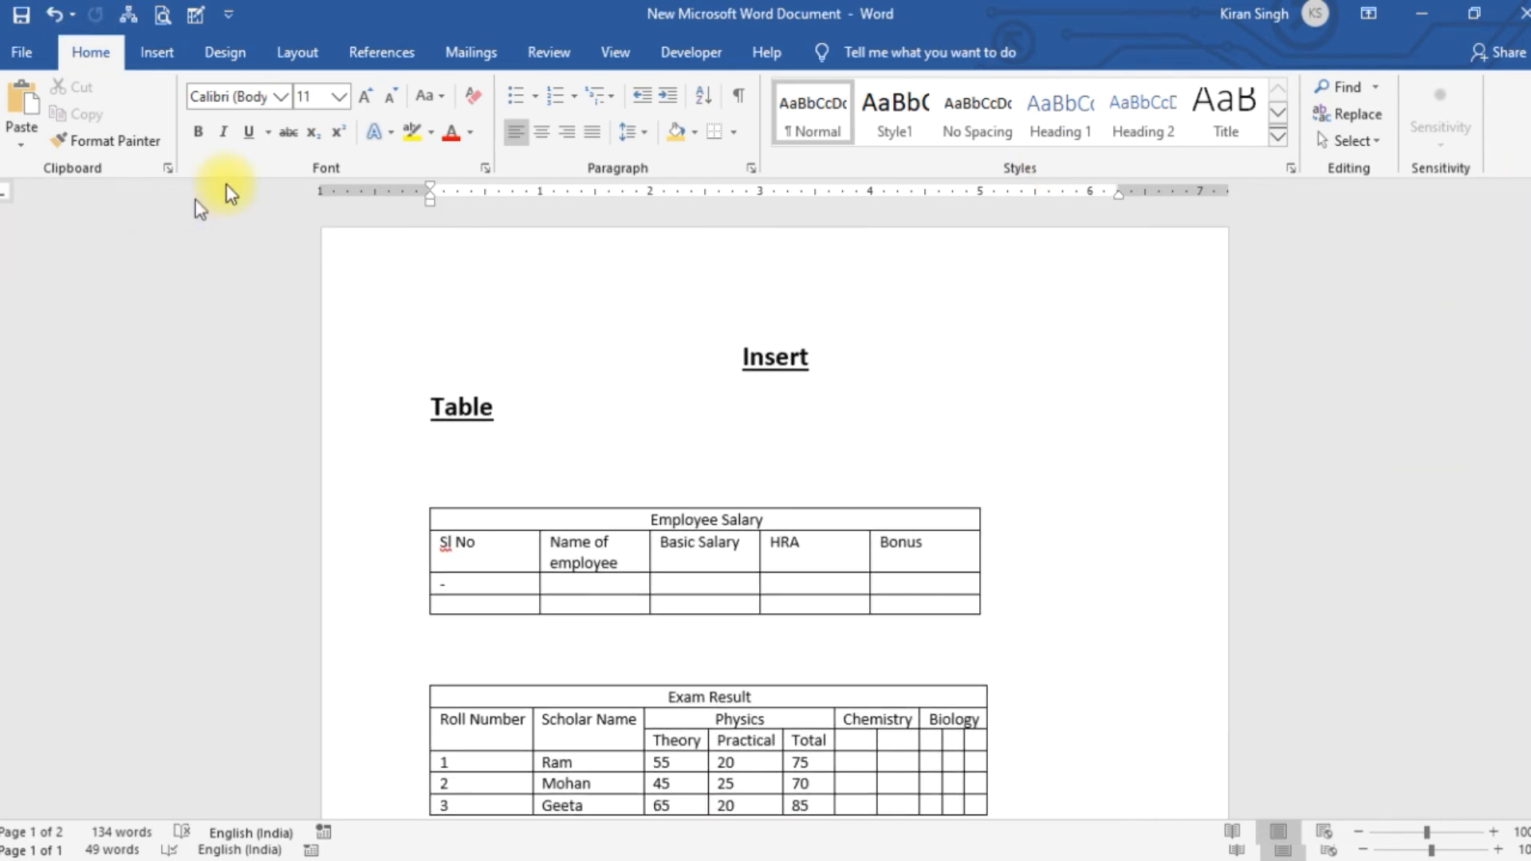
pyautogui.click(157, 54)
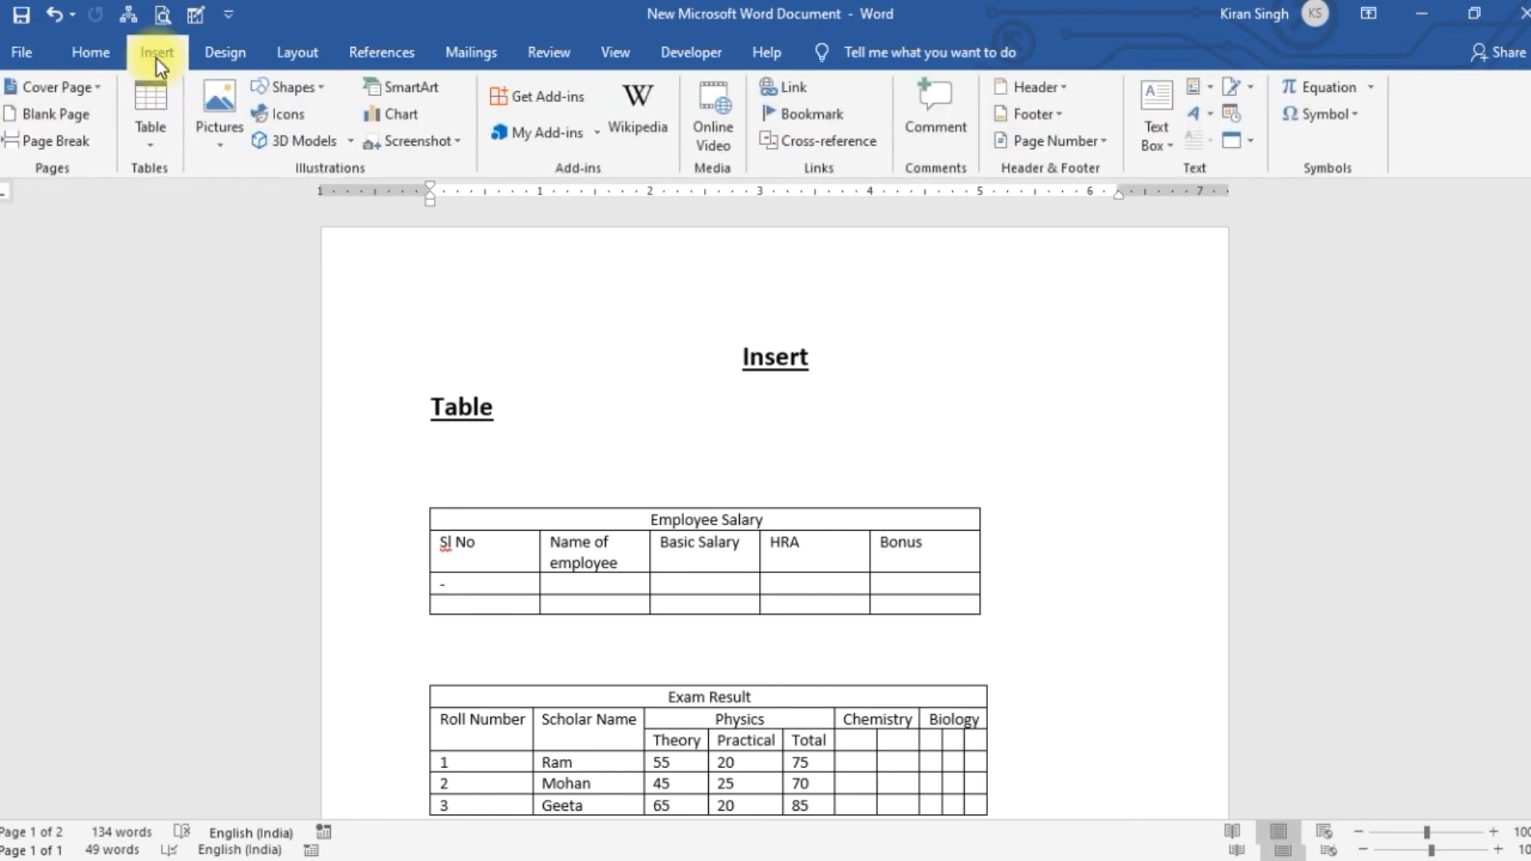